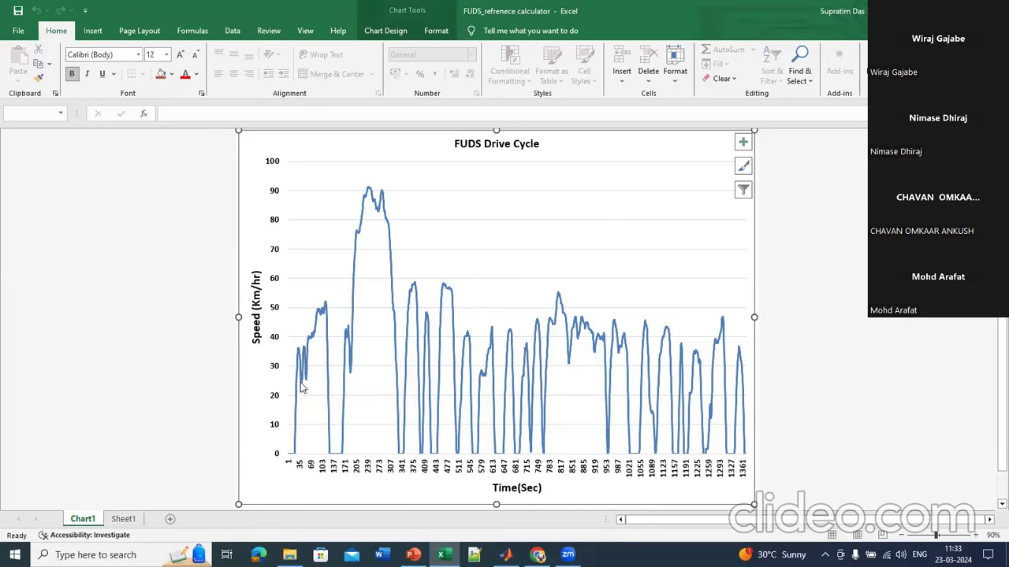
Step: Read the speed points at the start of the FUDS drive cycle chart, then review the underlying time and speed data on Sheet1
mouse_move(302, 377)
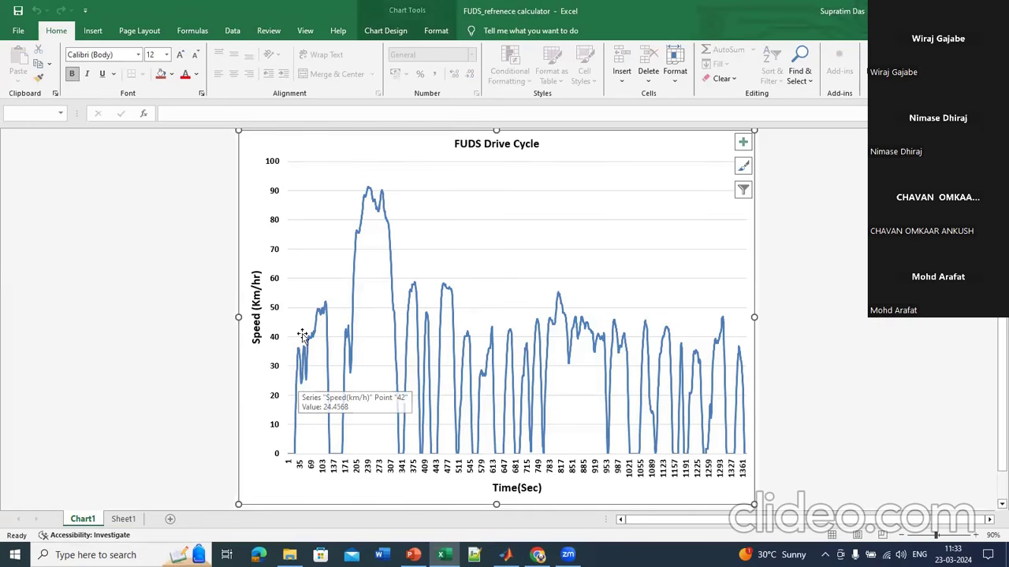
mouse_move(303, 351)
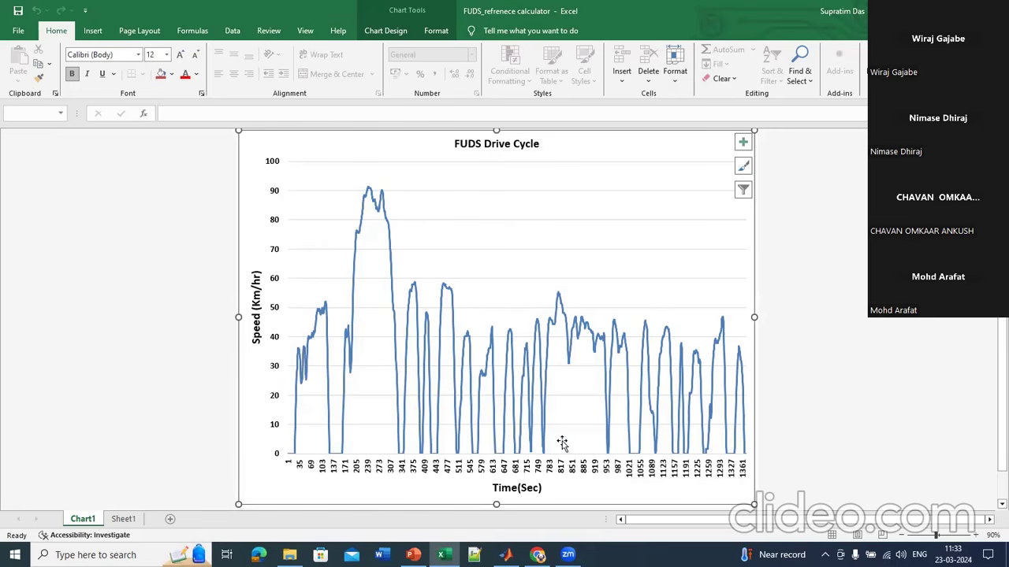
click(116, 520)
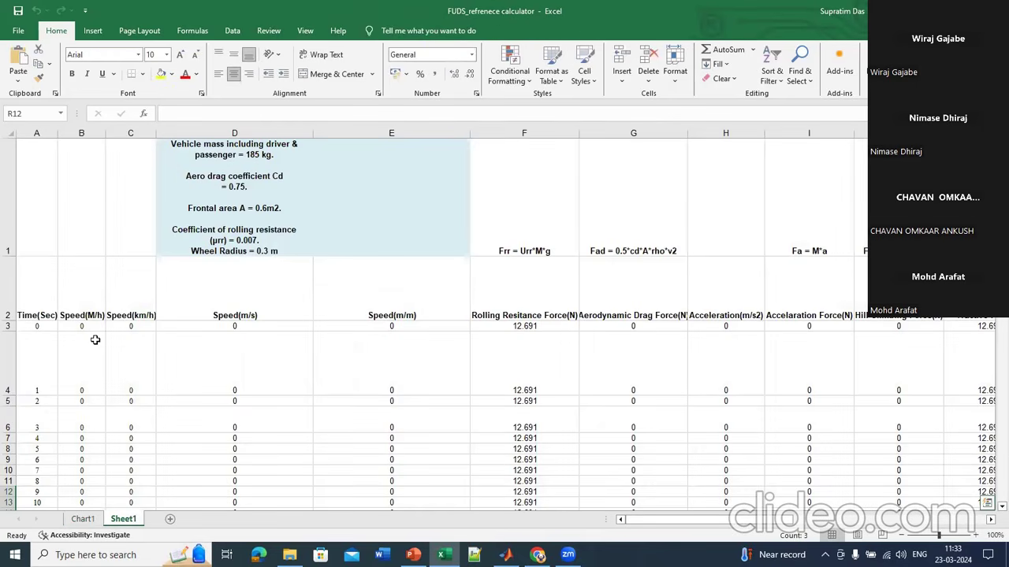
scroll(89, 430, down, 3)
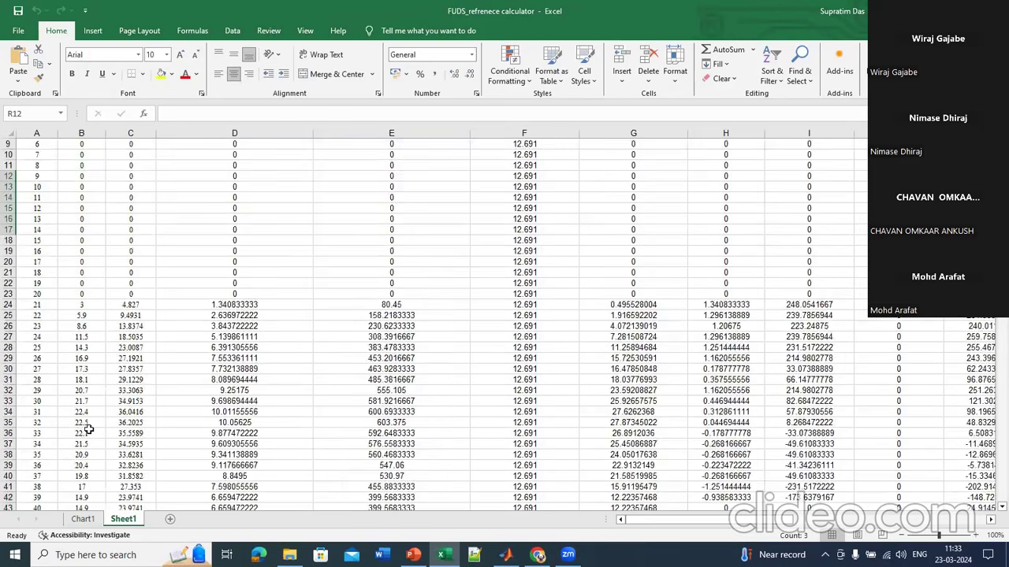
scroll(89, 429, up, 3)
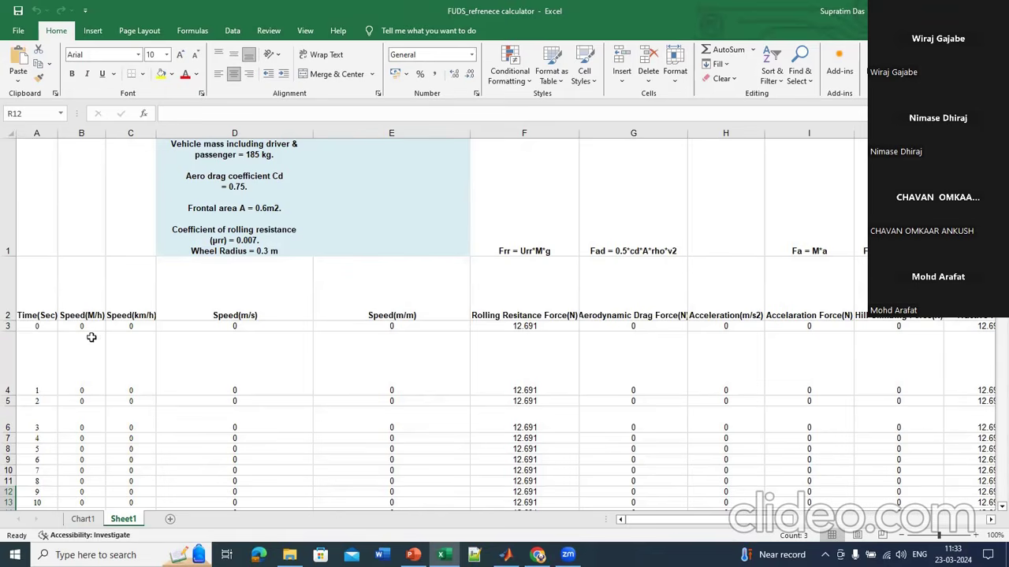
scroll(72, 426, down, 3)
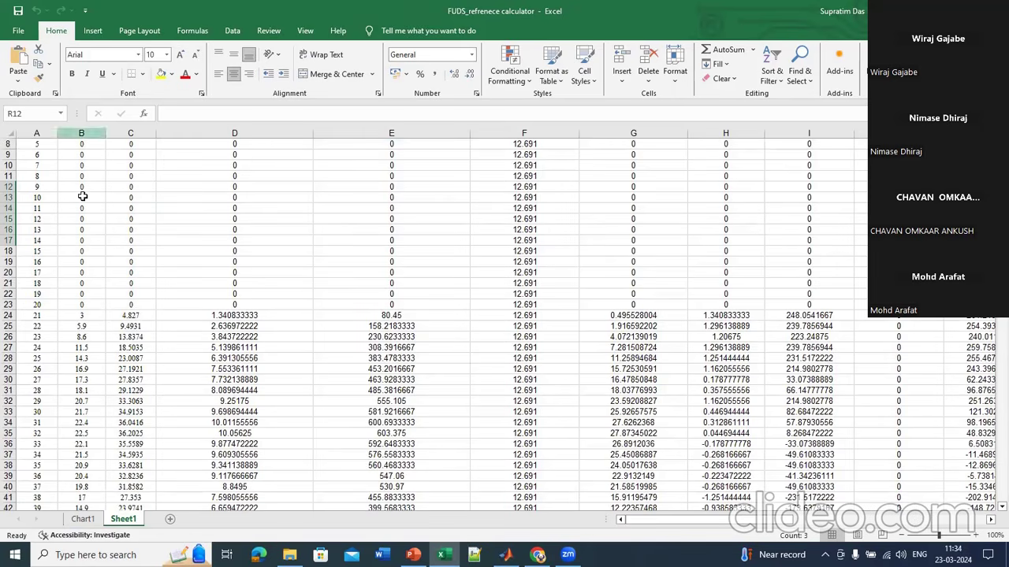
Step: Inspect row 25's speed in M/h and the formulas converting it to km/h and m/s
click(81, 326)
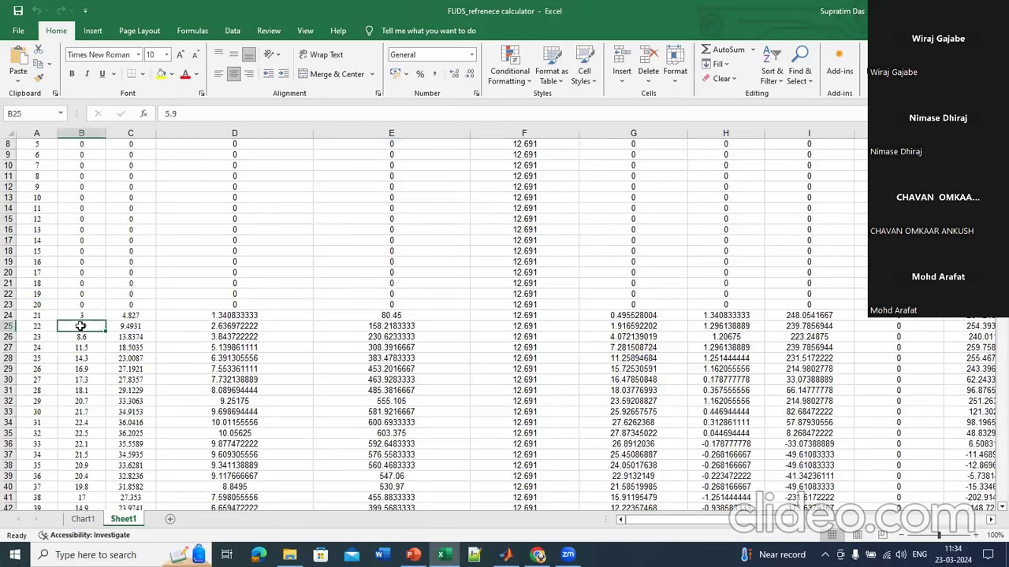
click(132, 323)
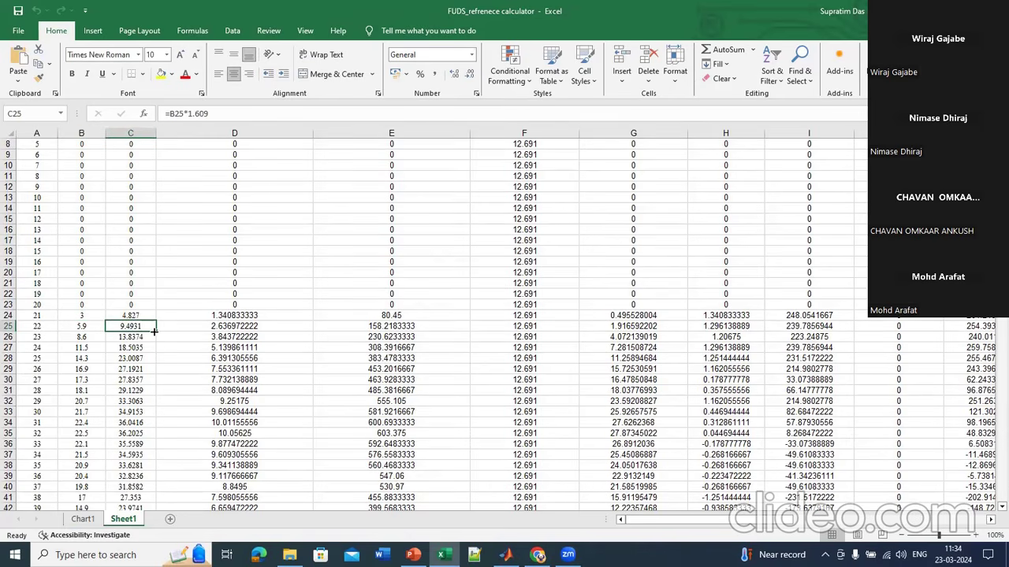
click(220, 326)
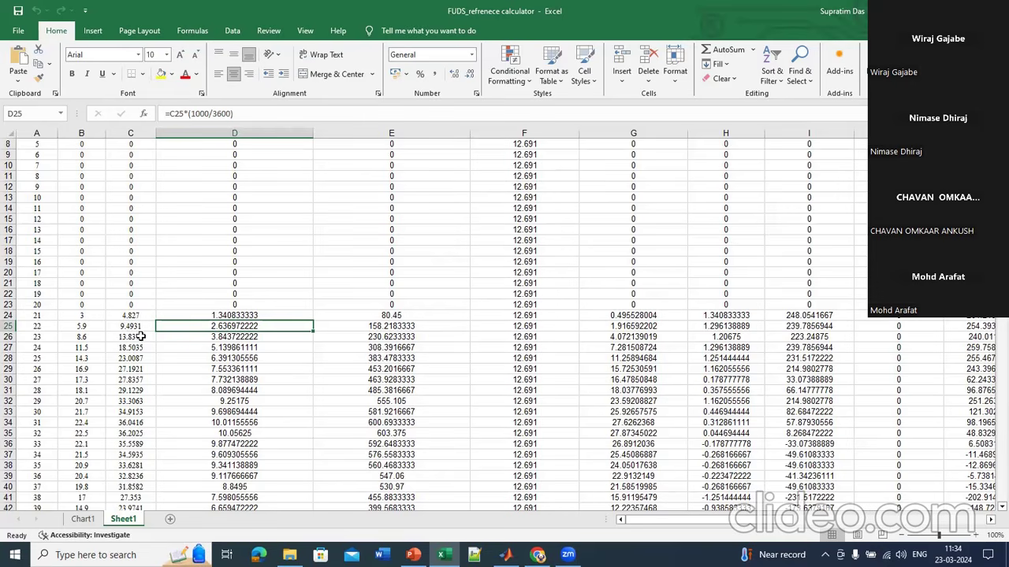
Step: Review the vehicle parameters and the headings and formulas of the force, tractive power and energy columns
scroll(140, 336, up, 3)
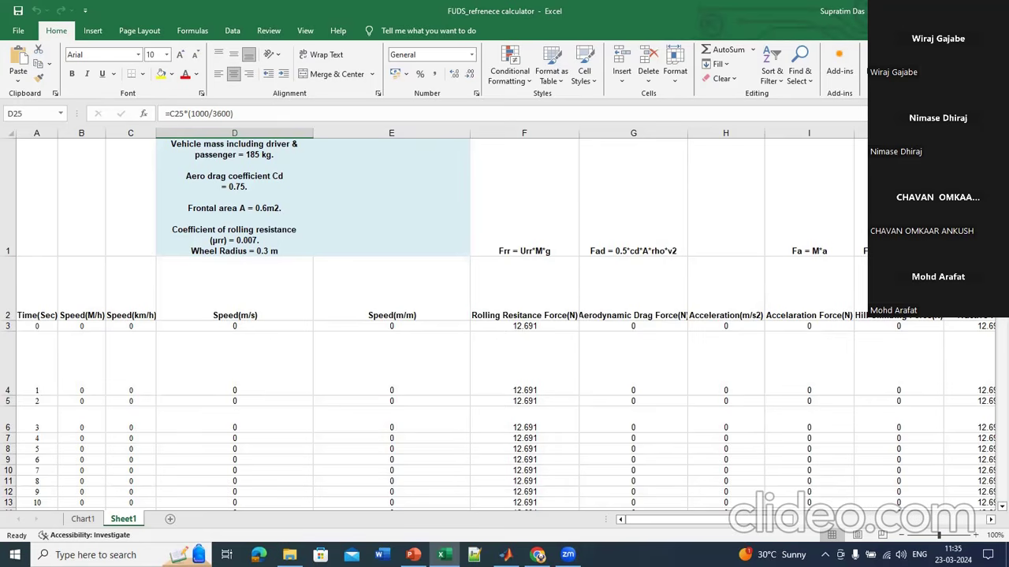
scroll(801, 495, right, 1)
scroll(801, 494, right, 5)
scroll(339, 272, left, 2)
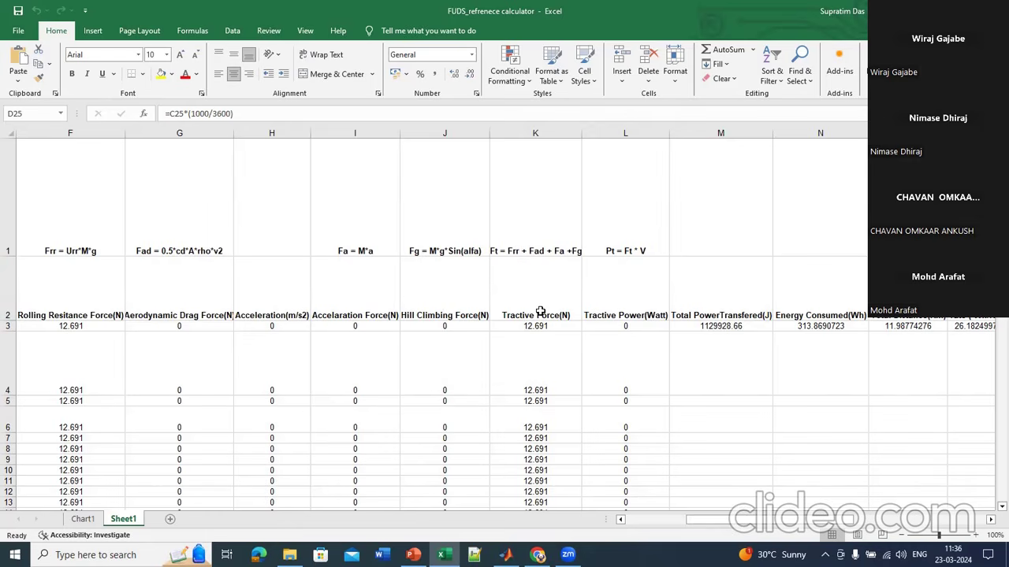
scroll(539, 312, left, 5)
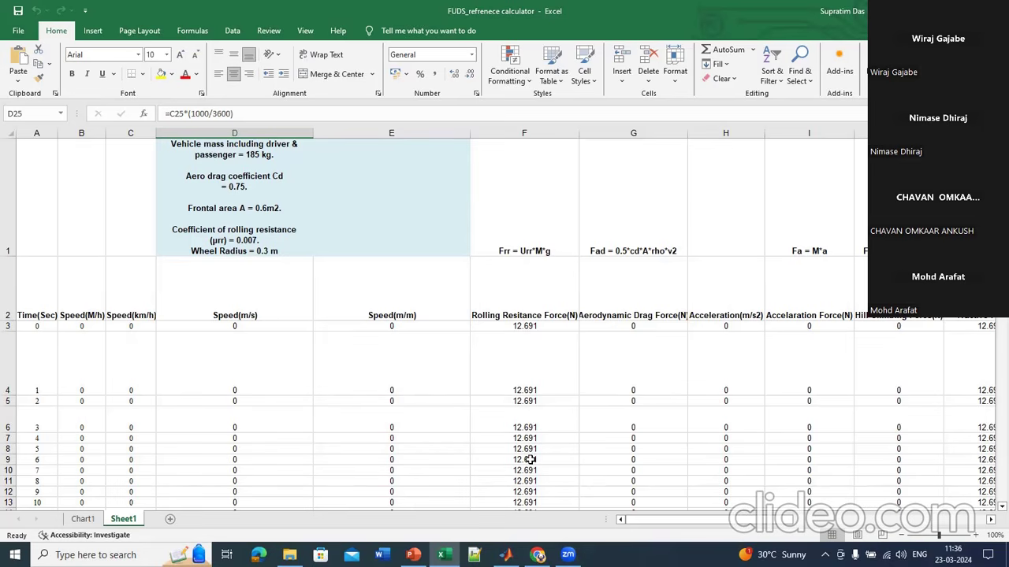
Step: Inspect the rolling resistance force formula in F3 and look through that column's values further down the sheet
scroll(529, 459, down, 5)
scroll(530, 460, up, 5)
click(538, 326)
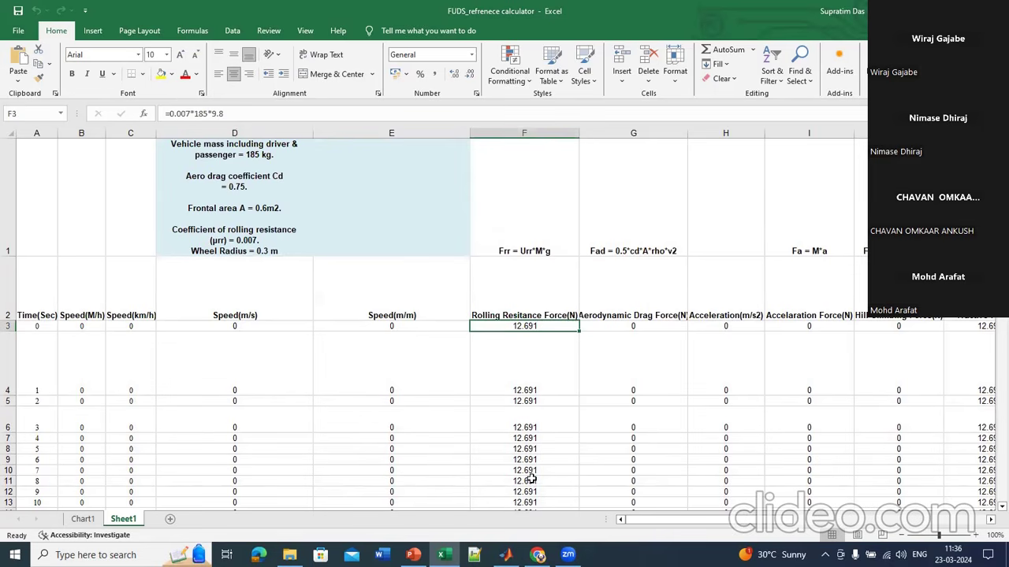
scroll(532, 479, down, 3)
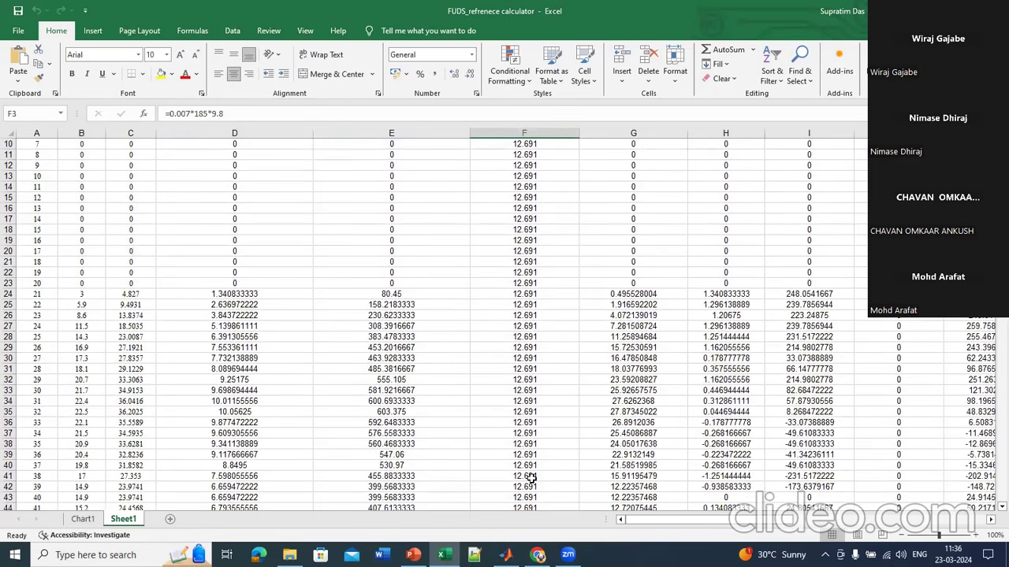
scroll(532, 479, up, 3)
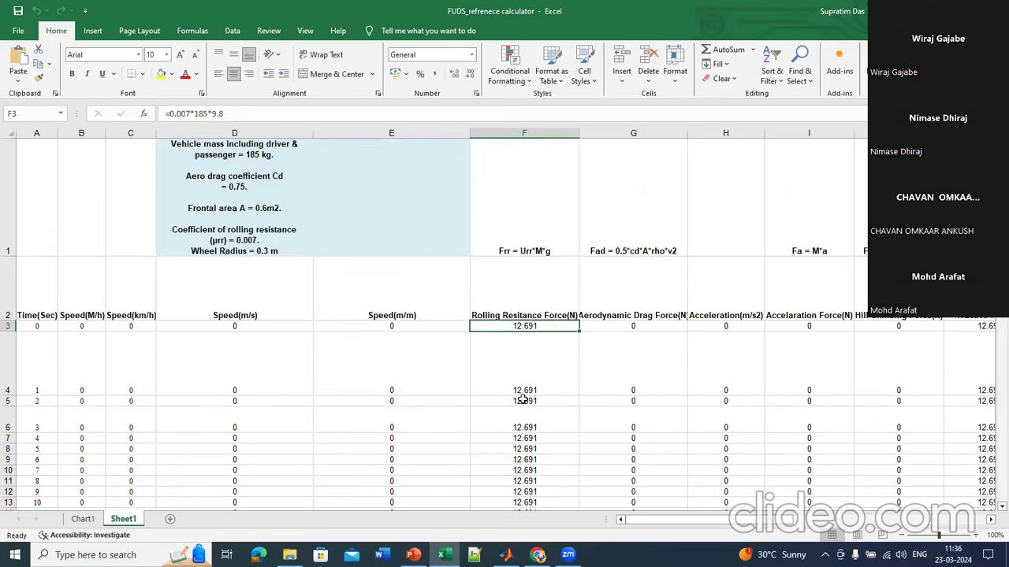
scroll(524, 416, down, 12)
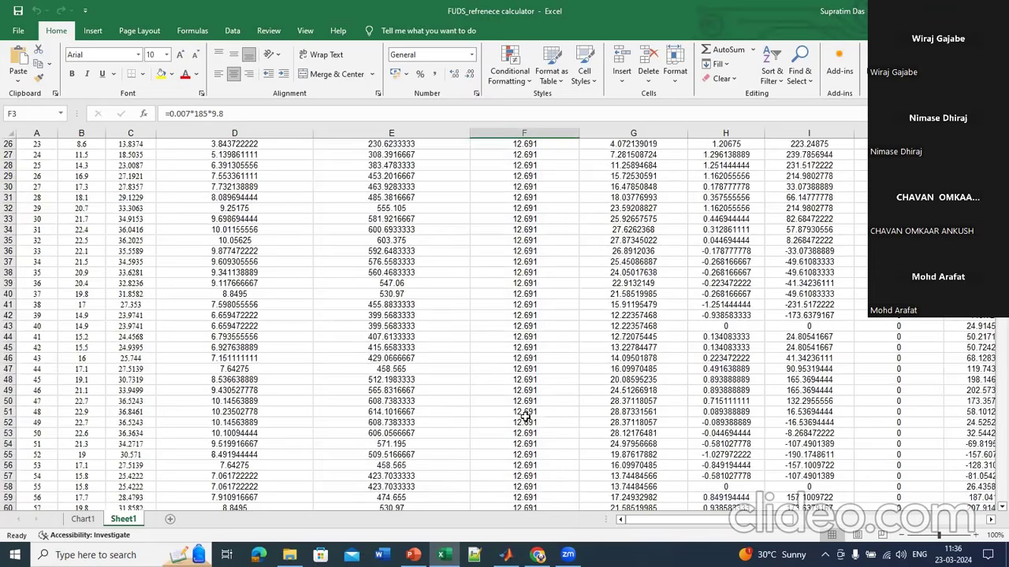
scroll(552, 414, down, 4)
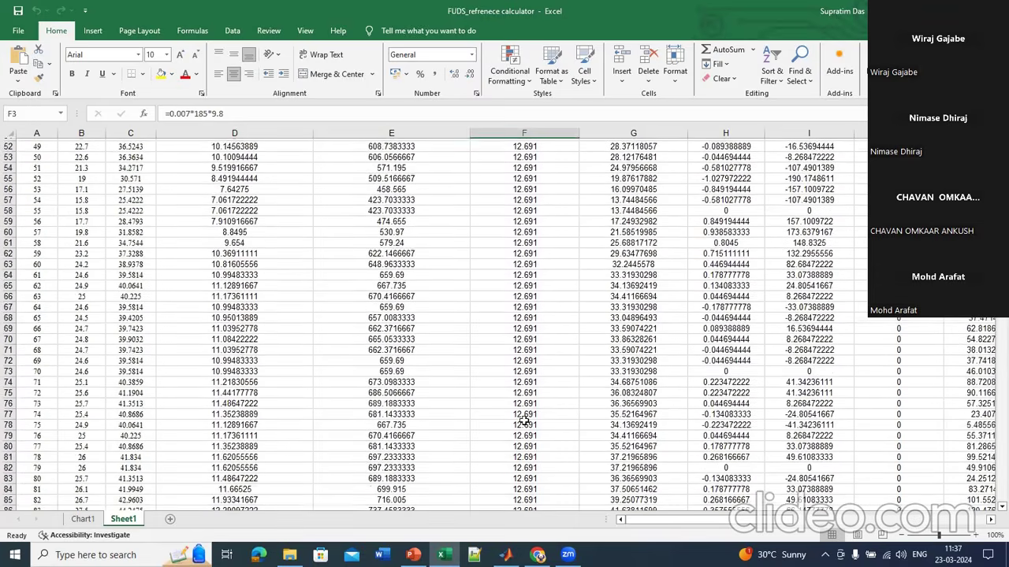
scroll(587, 417, up, 17)
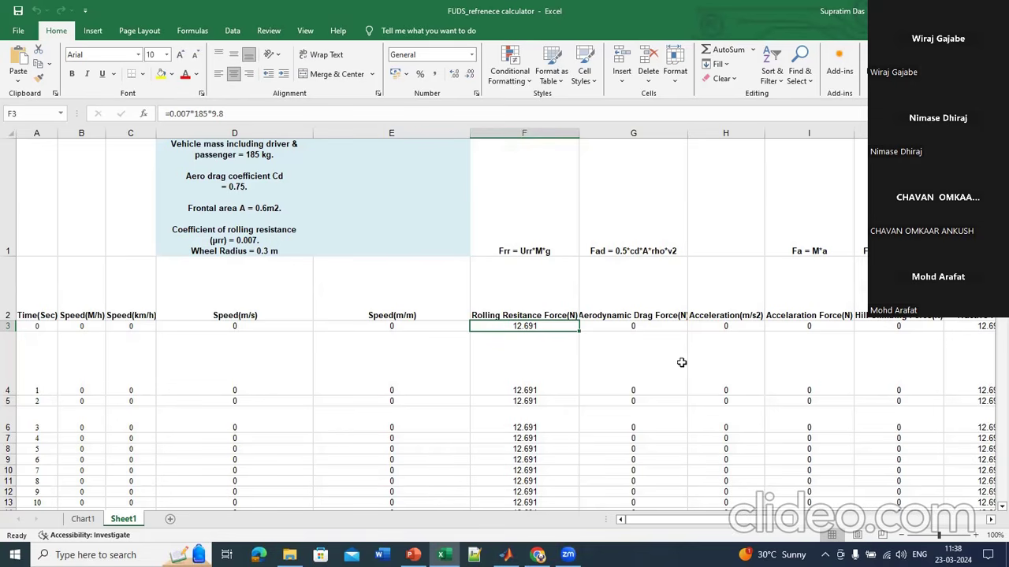
Step: Check the formulas in the first Speed (m/s) and acceleration force cells, D3 and I3
click(245, 329)
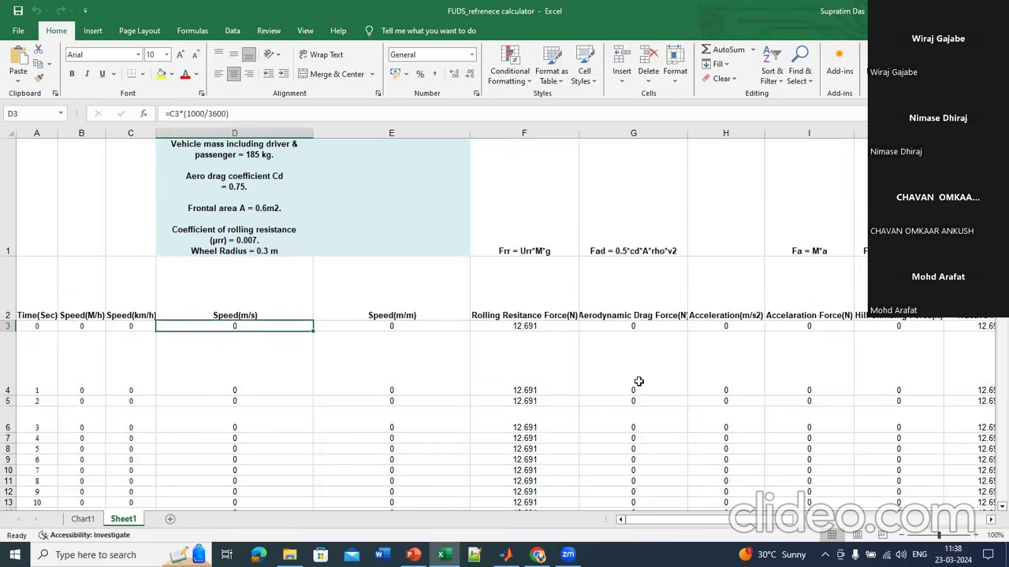
scroll(639, 381, right, 2)
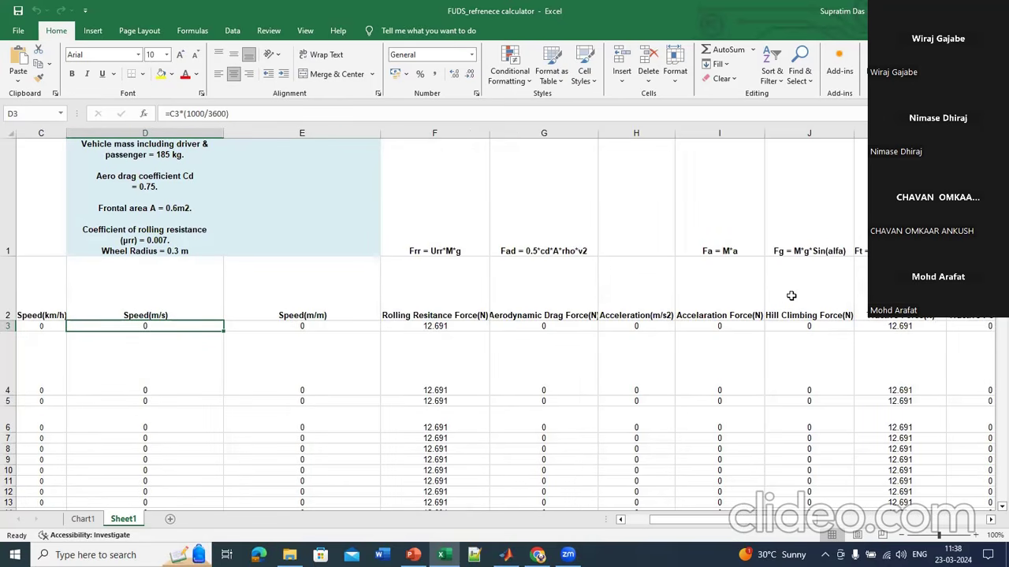
click(718, 325)
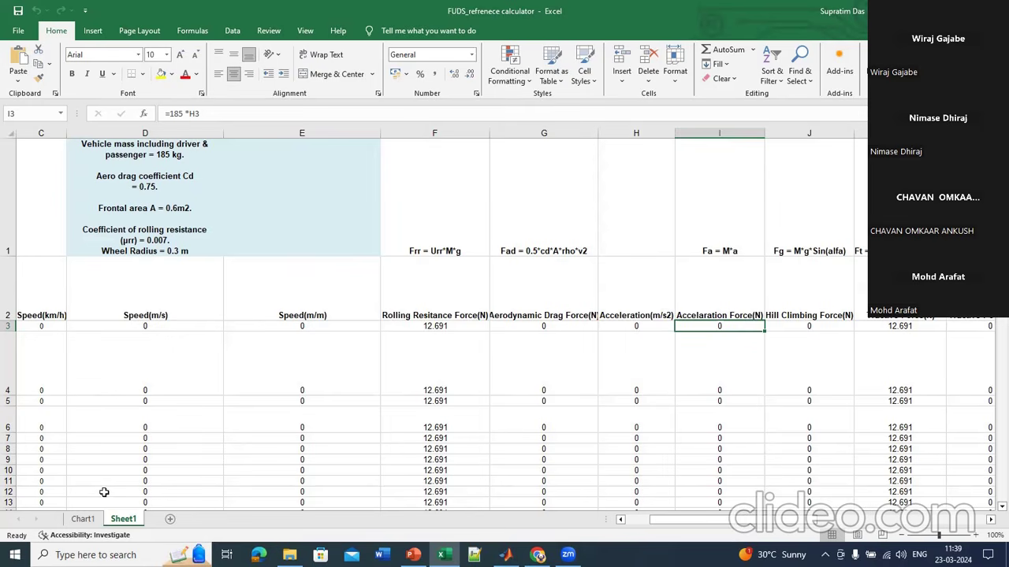
Step: Compare the time and m/s speed cells of rows 23 and 24 with the acceleration formula in H24
scroll(109, 481, down, 3)
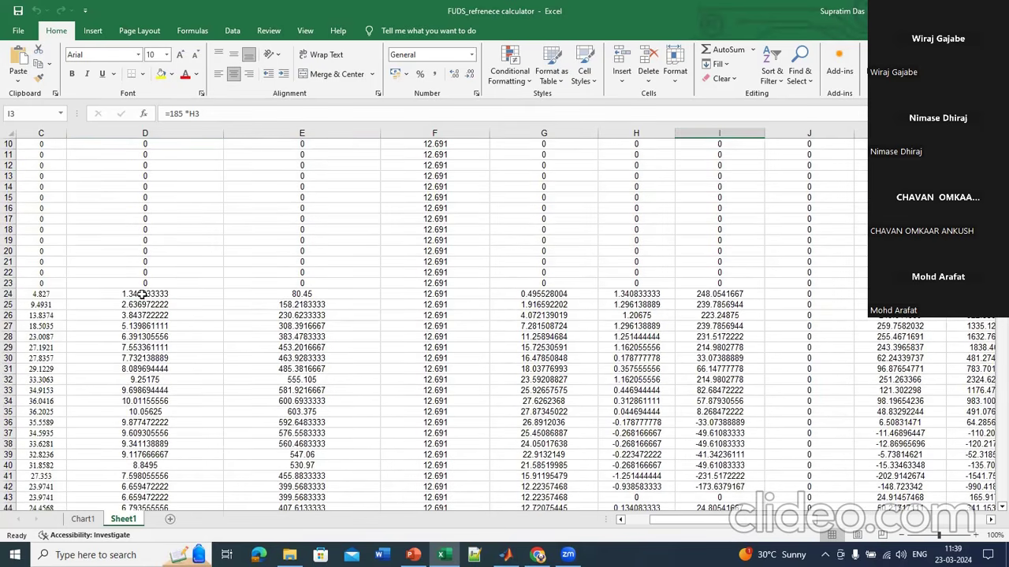
click(141, 295)
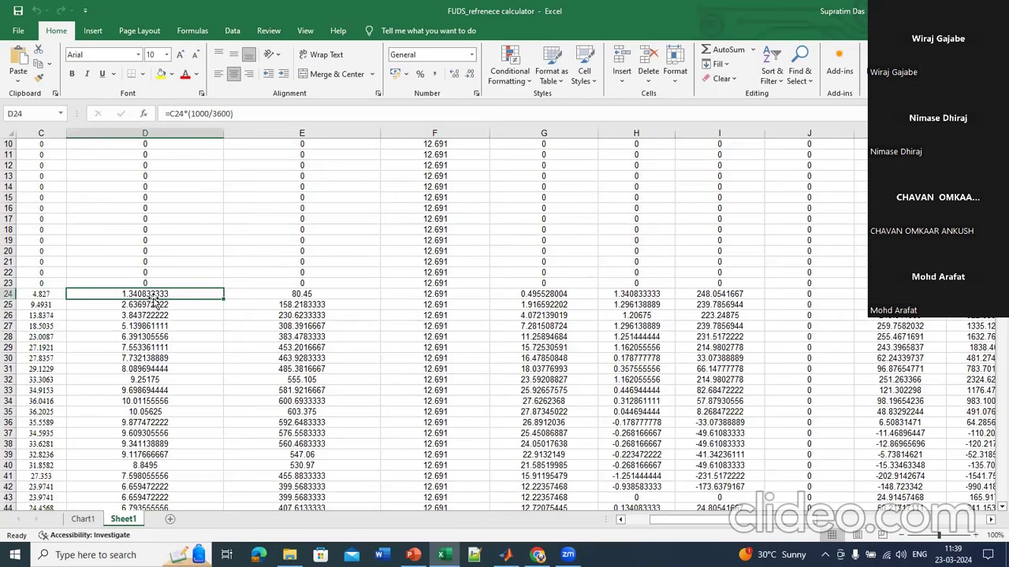
click(128, 282)
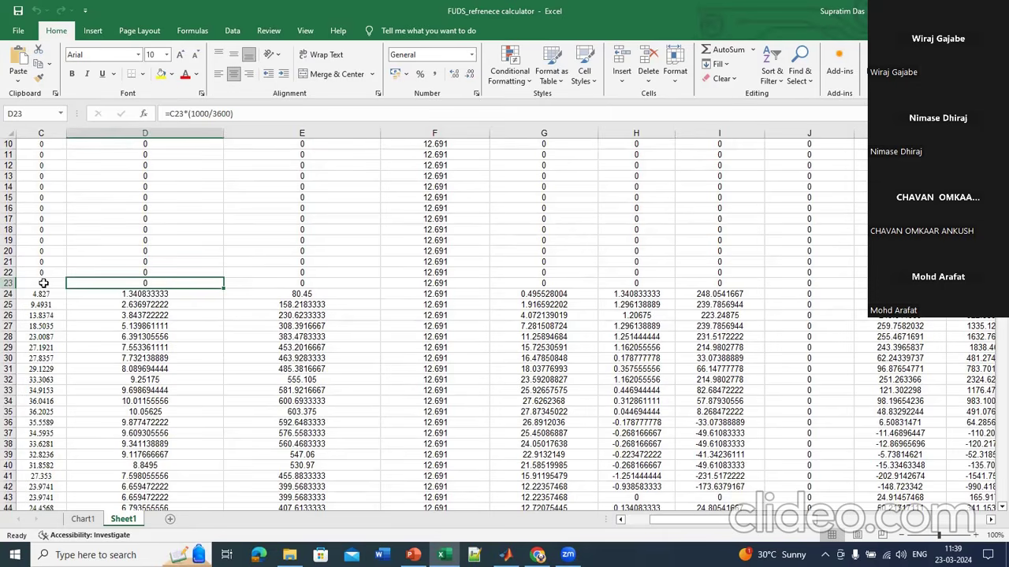
scroll(44, 284, left, 2)
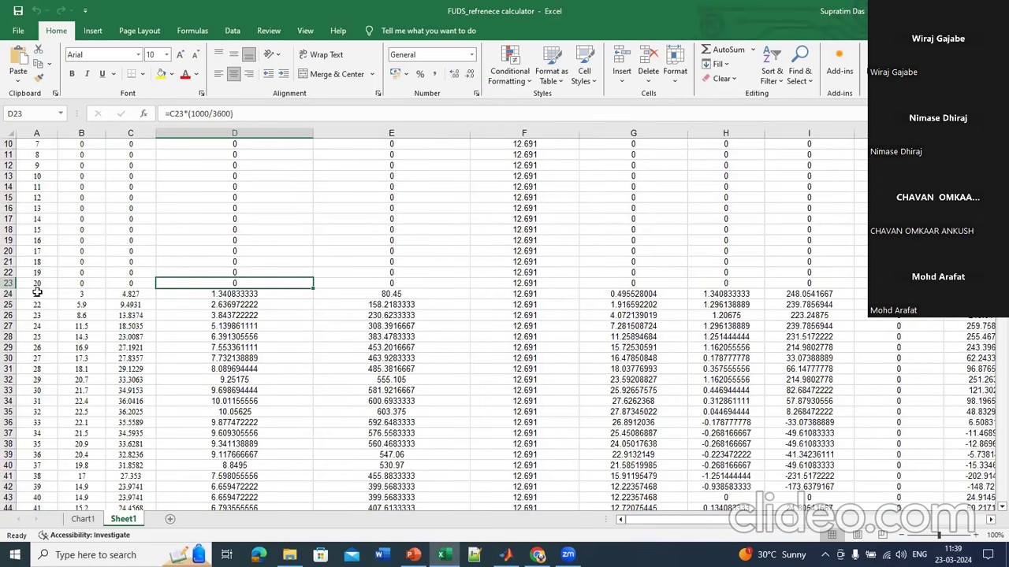
click(36, 284)
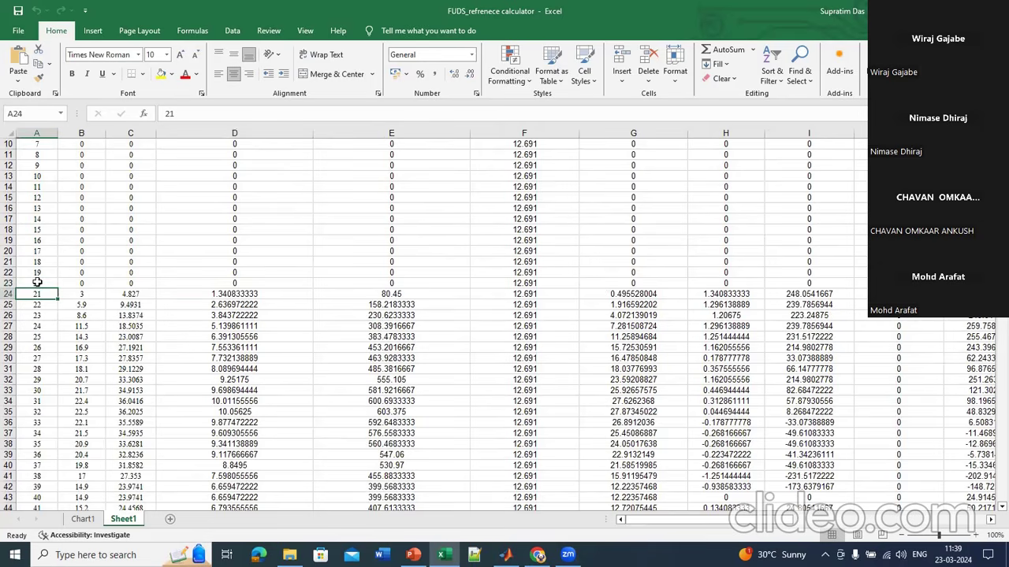
click(226, 295)
click(227, 284)
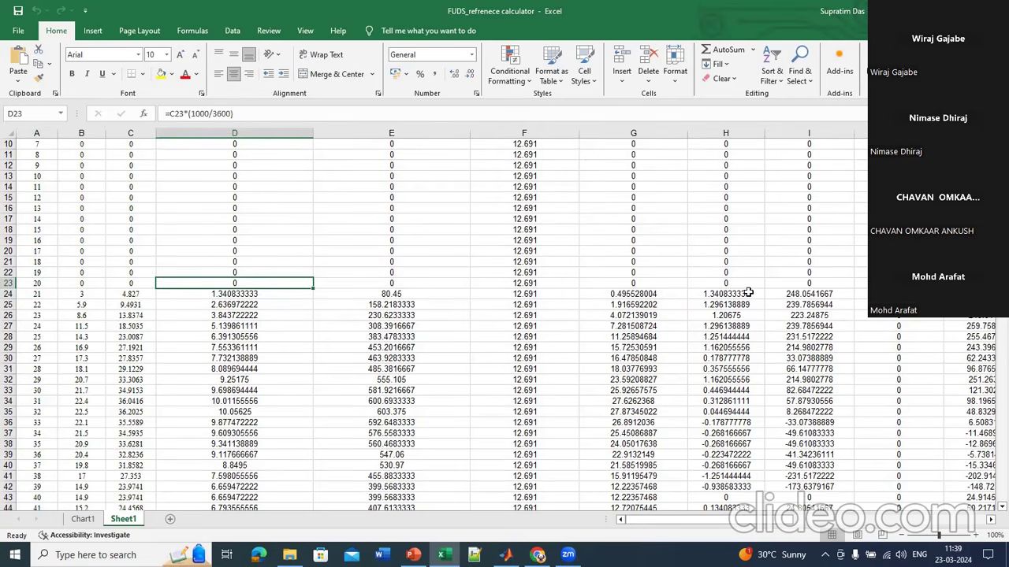
click(722, 295)
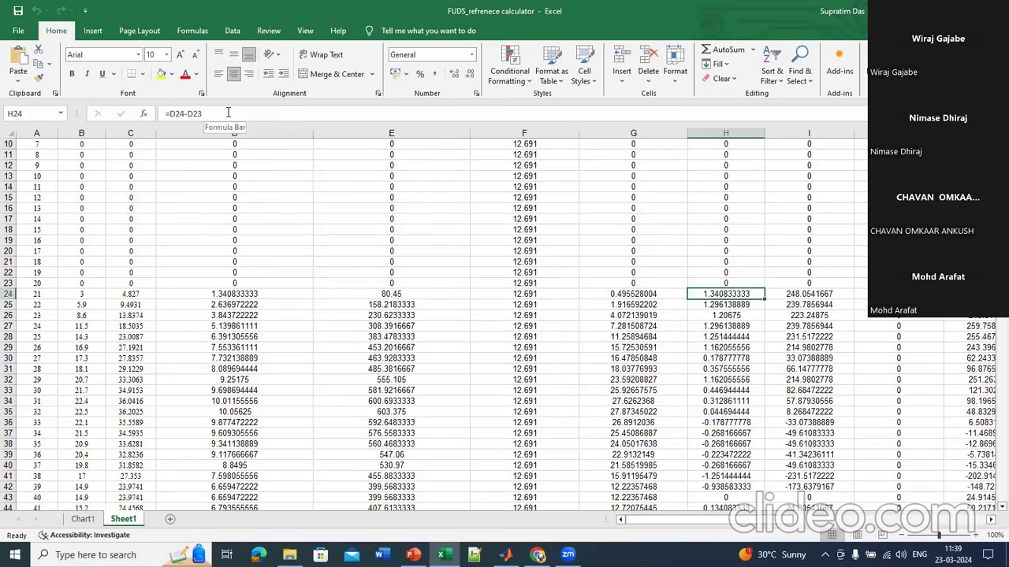
Step: Review the acceleration and acceleration force columns against their headings, and inspect the formula behind the negative force in I36
scroll(781, 232, up, 2)
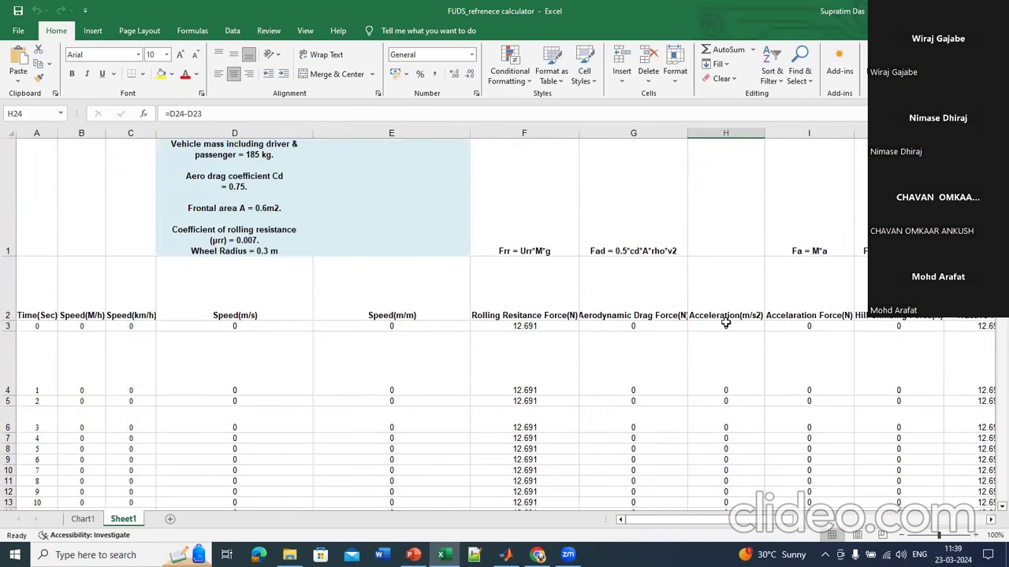
scroll(725, 323, down, 3)
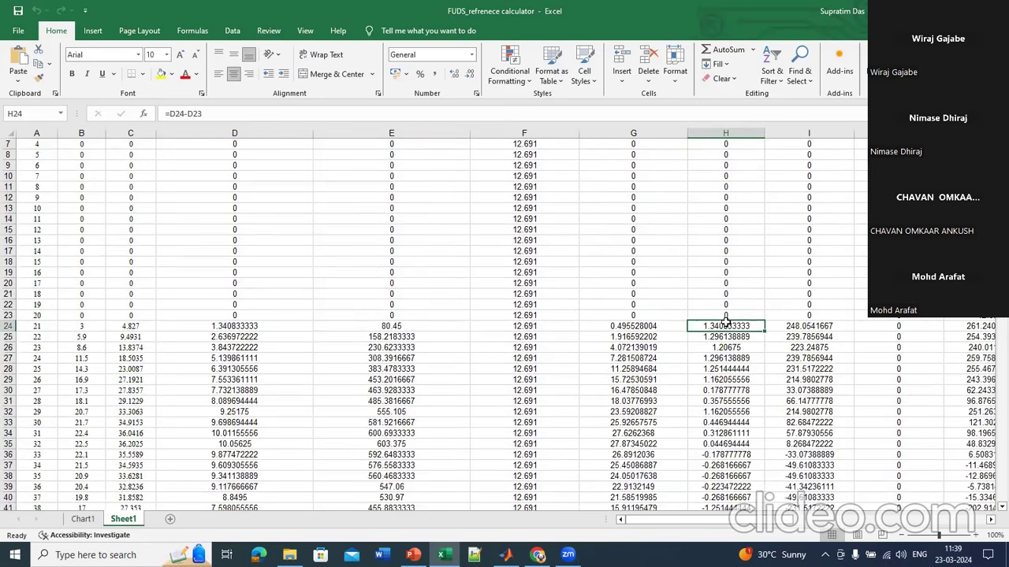
scroll(845, 206, up, 3)
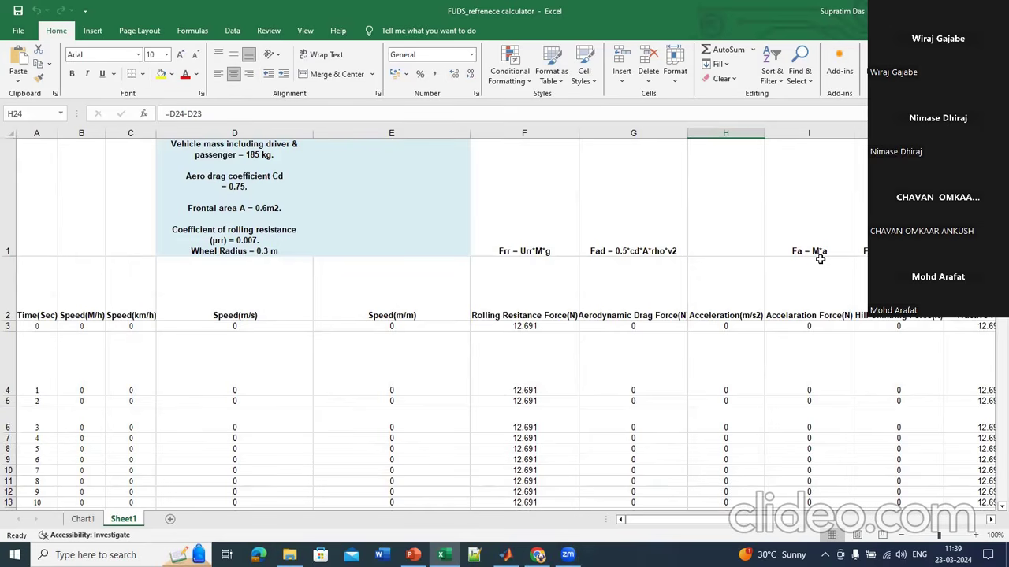
scroll(819, 259, down, 3)
scroll(819, 257, up, 3)
scroll(819, 255, down, 1)
scroll(819, 255, down, 3)
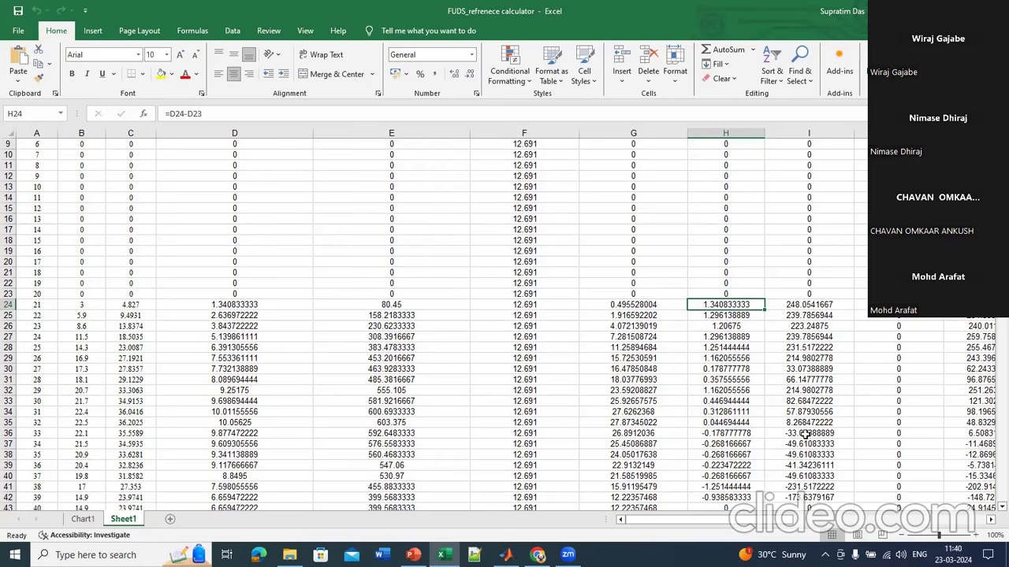
click(783, 432)
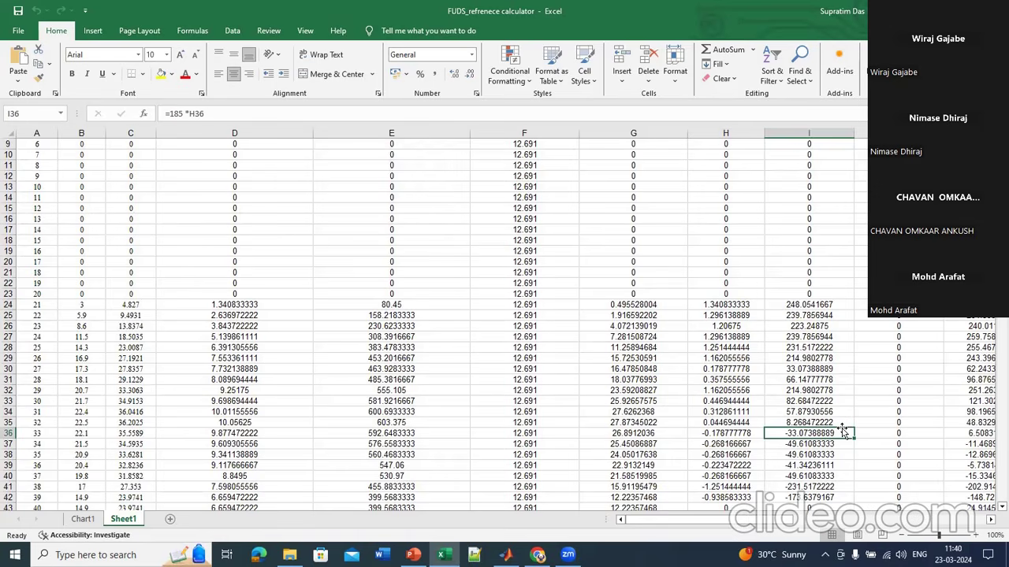
Step: Review the Hill Climbing Force column against its heading formula and look through its values further down the sheet
scroll(842, 430, up, 3)
scroll(841, 429, right, 3)
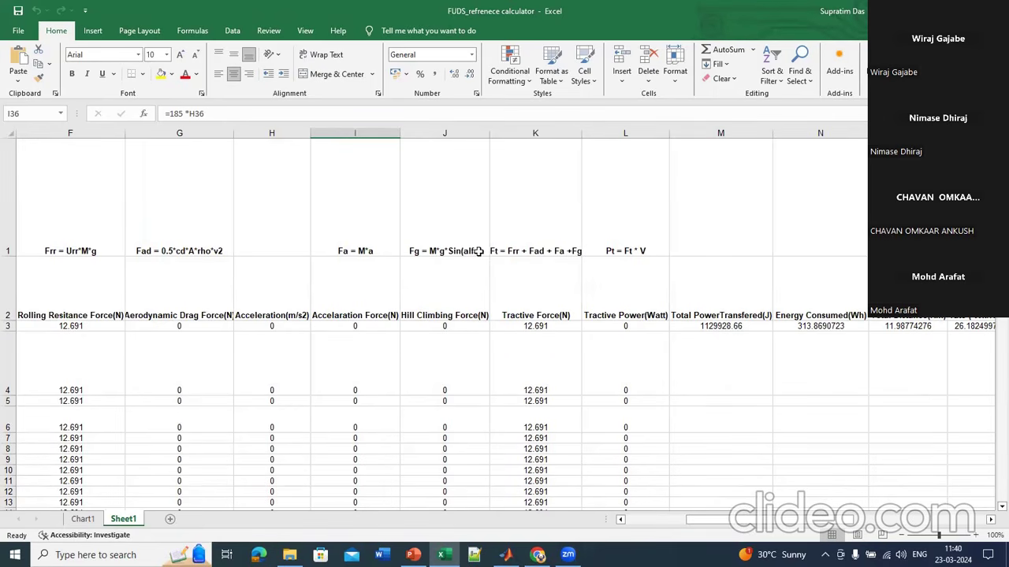
scroll(419, 295, down, 1)
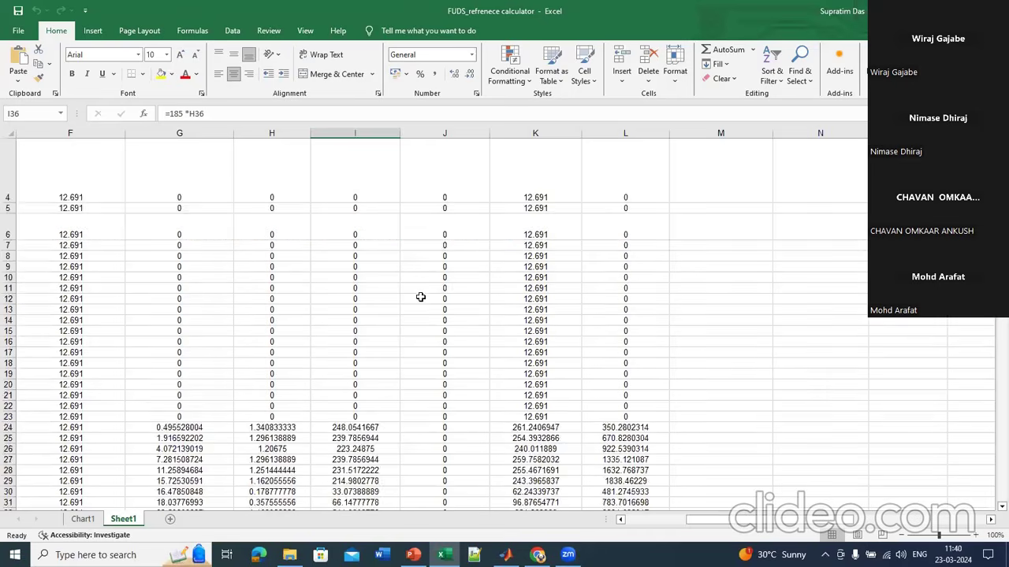
scroll(446, 215, up, 1)
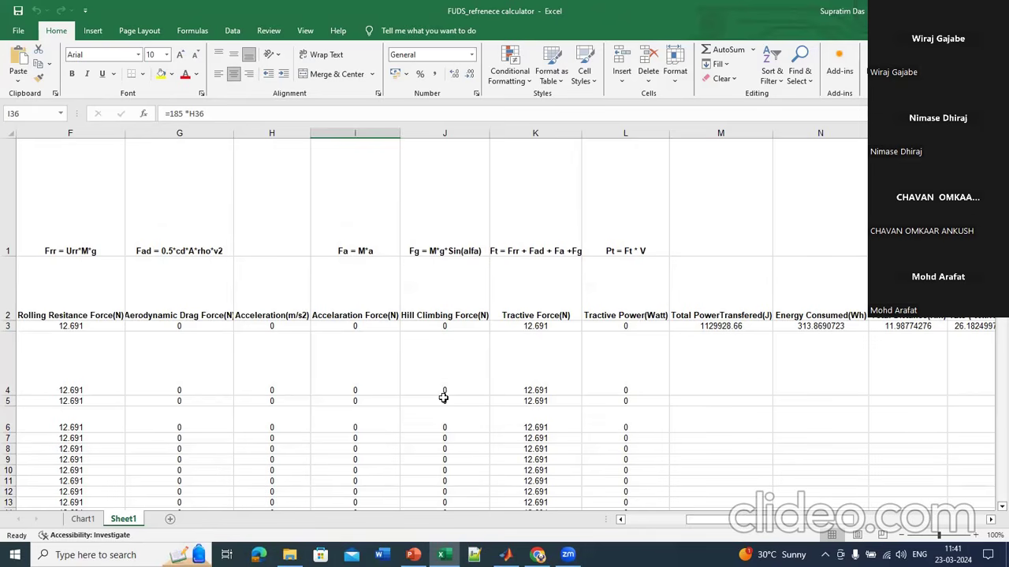
scroll(443, 398, down, 10)
scroll(443, 398, up, 10)
Step: Check the tractive force formulas in K3 and K4 and the tractive power formulas in L3 and L24 against their column values
click(544, 325)
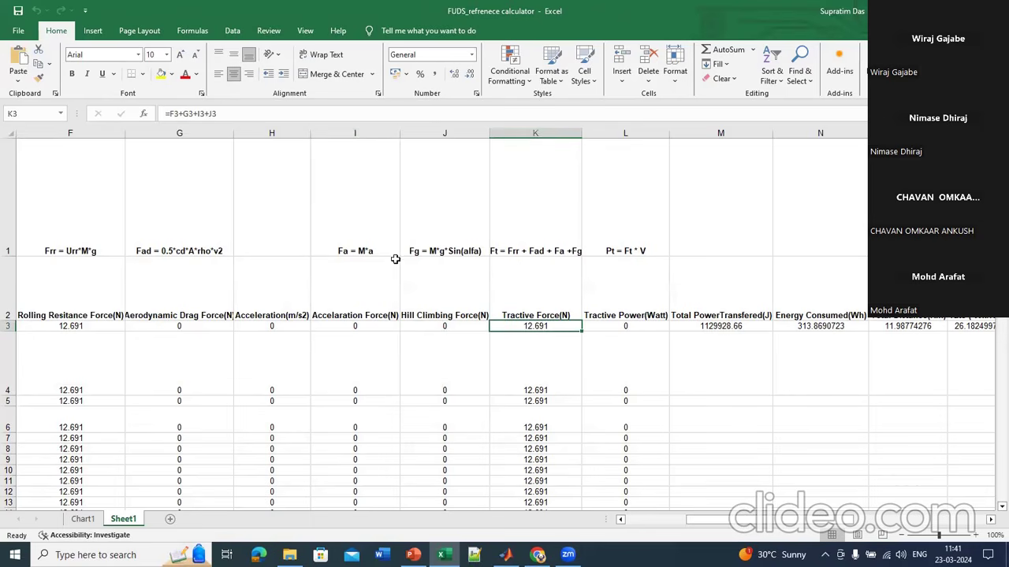
click(529, 372)
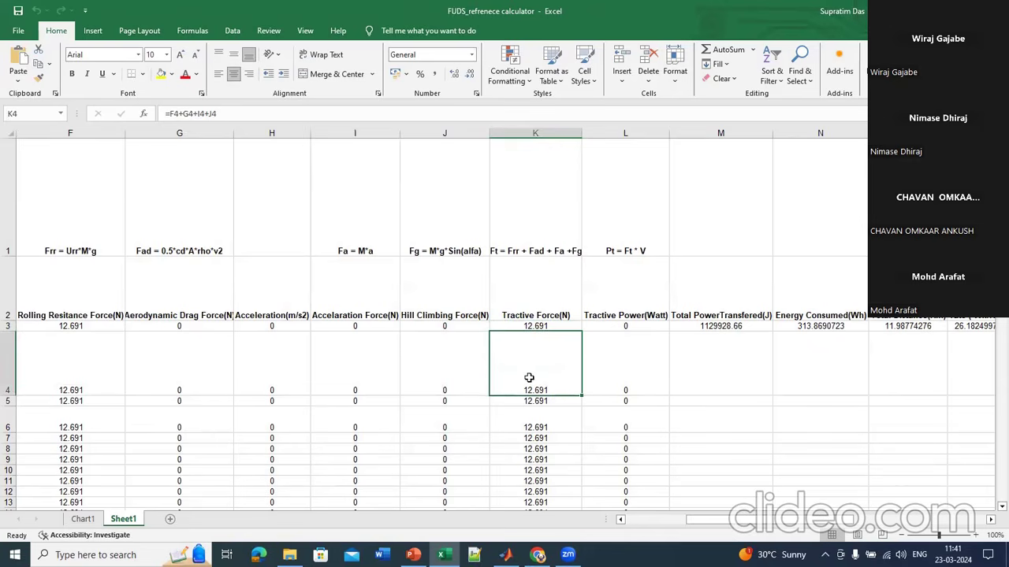
click(634, 325)
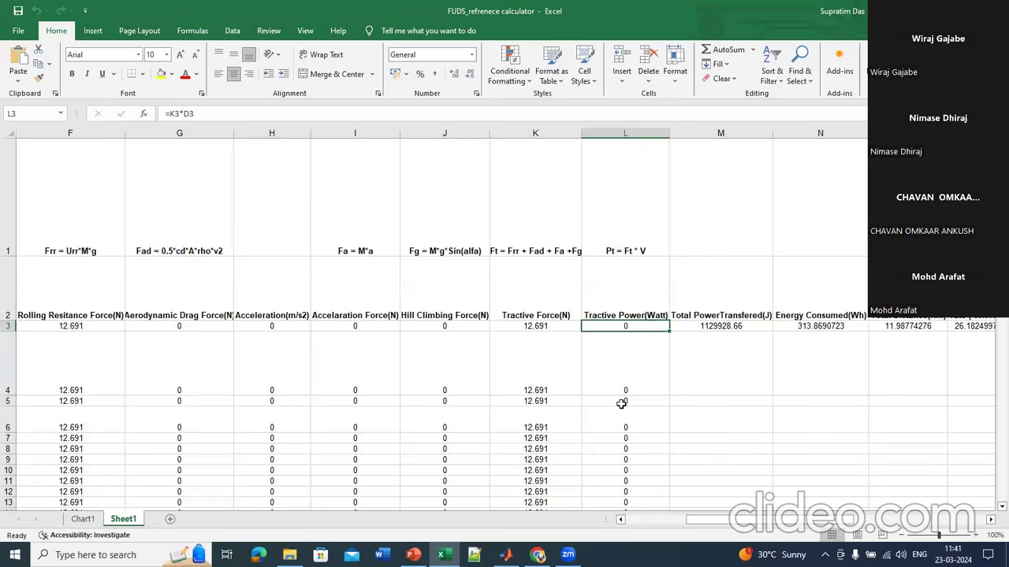
scroll(622, 404, down, 3)
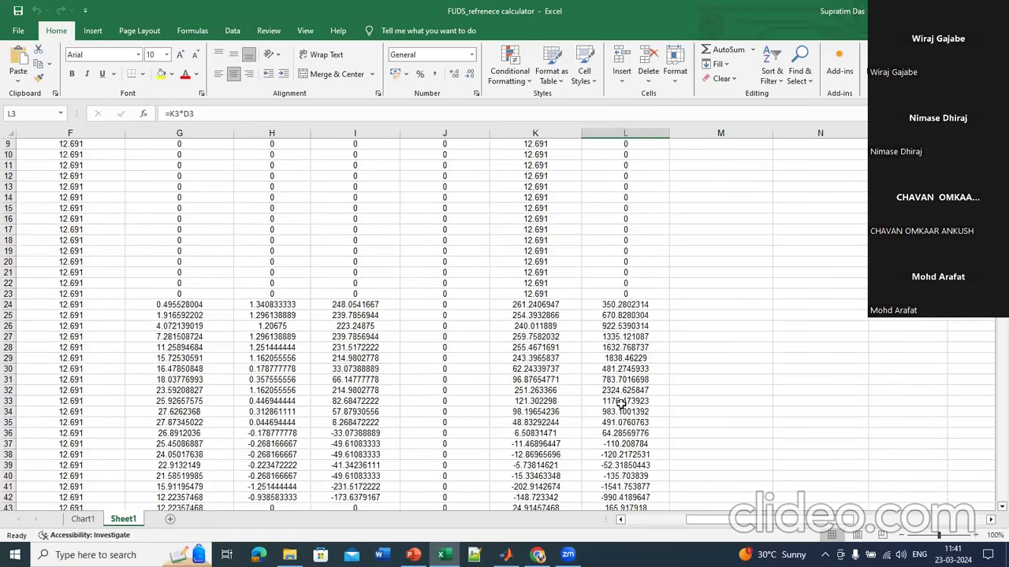
click(626, 293)
click(610, 305)
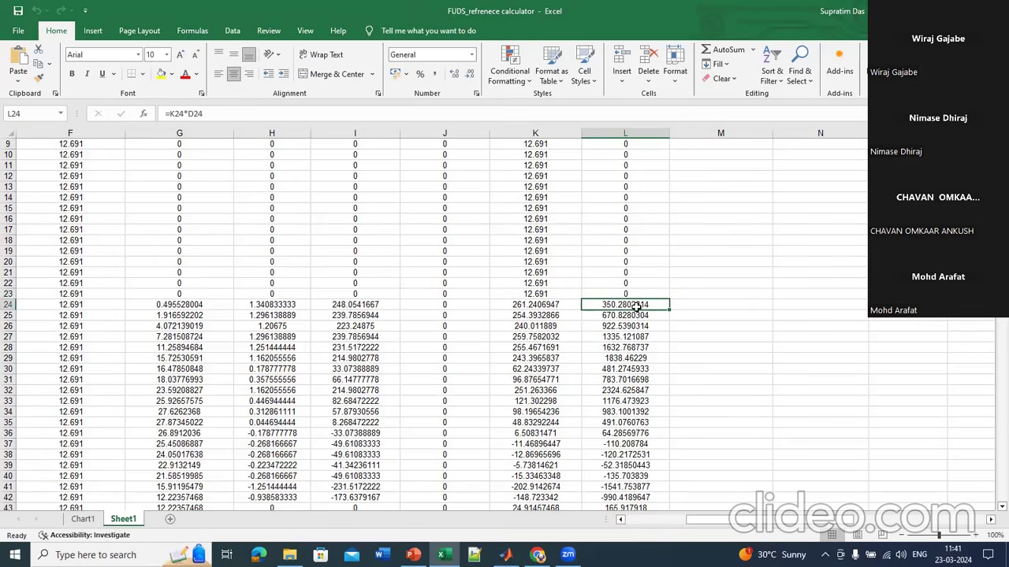
scroll(634, 306, up, 3)
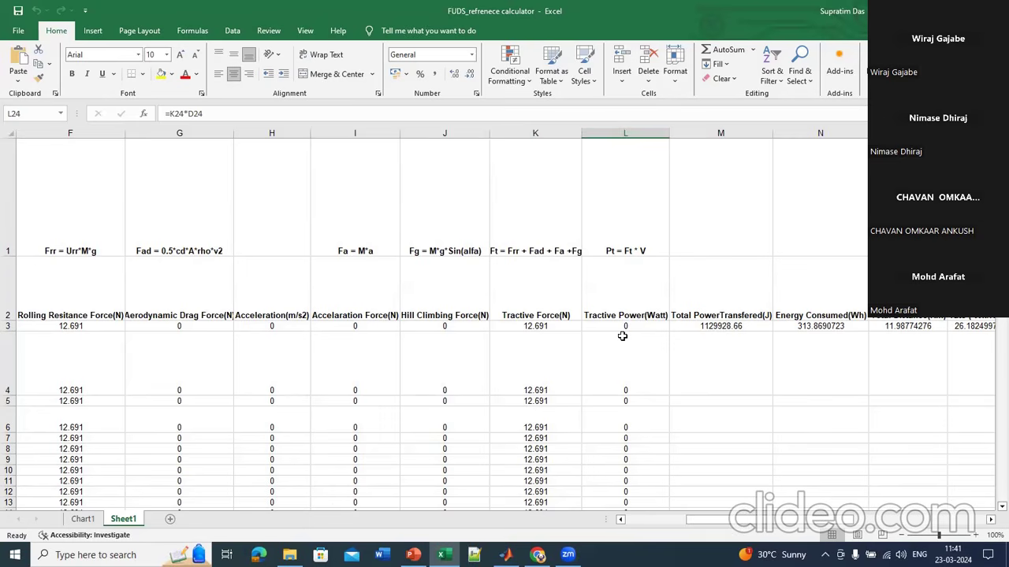
scroll(628, 495, down, 3)
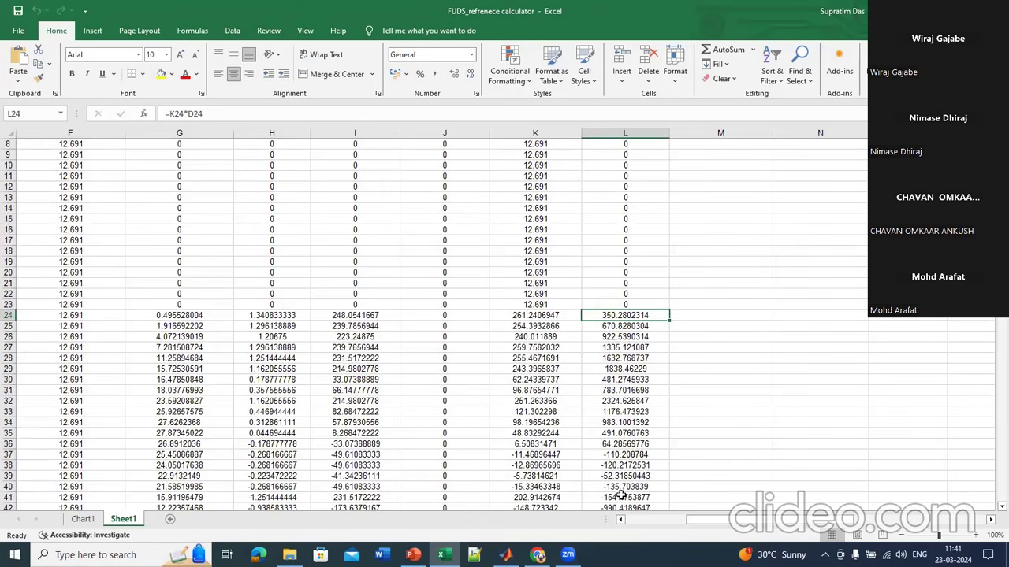
scroll(629, 438, up, 3)
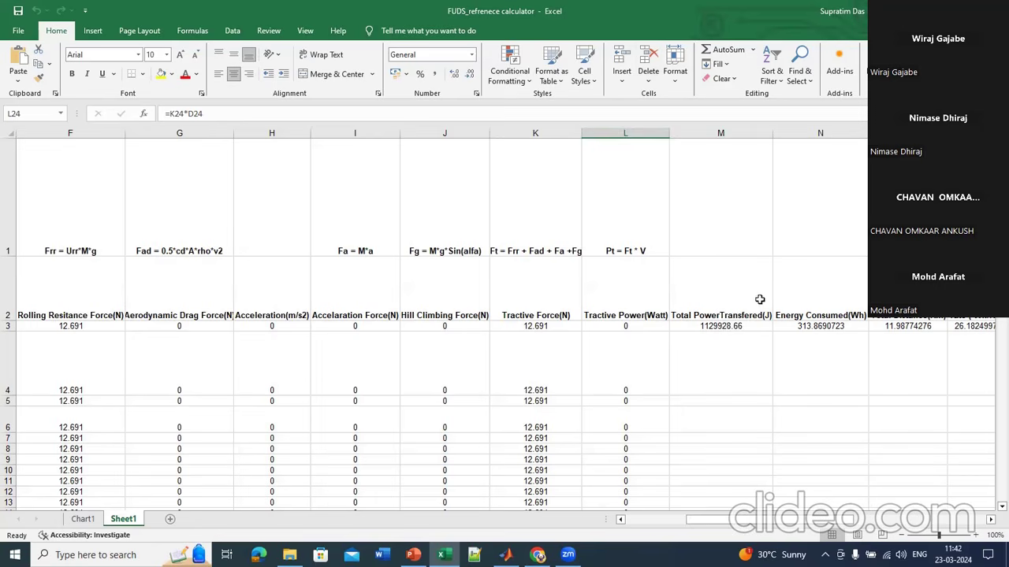
Step: Inspect the Total Power Transferred formula in M3 with the tractive power column it sums, and the Energy Consumed formula in N3
click(717, 325)
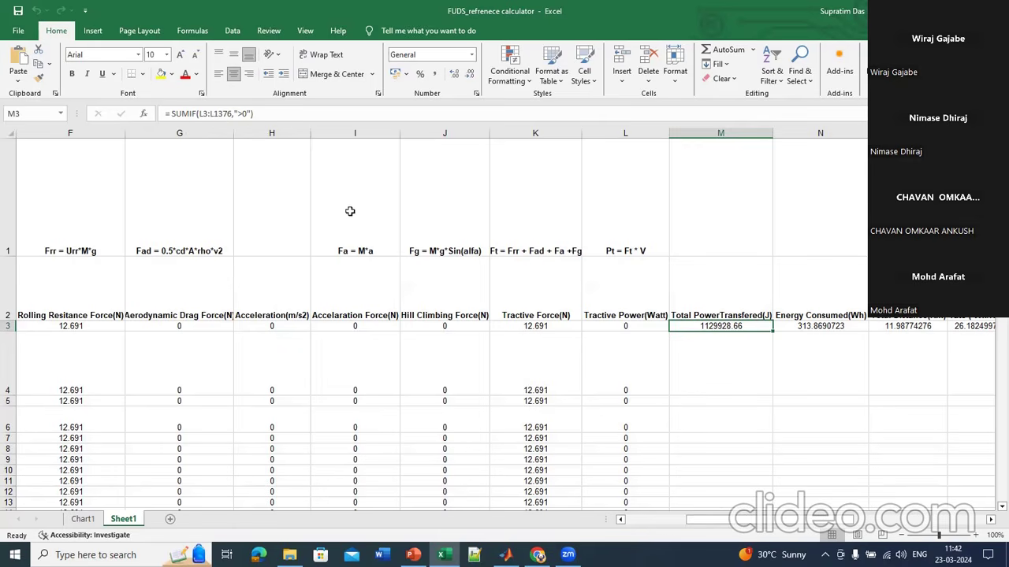
click(630, 134)
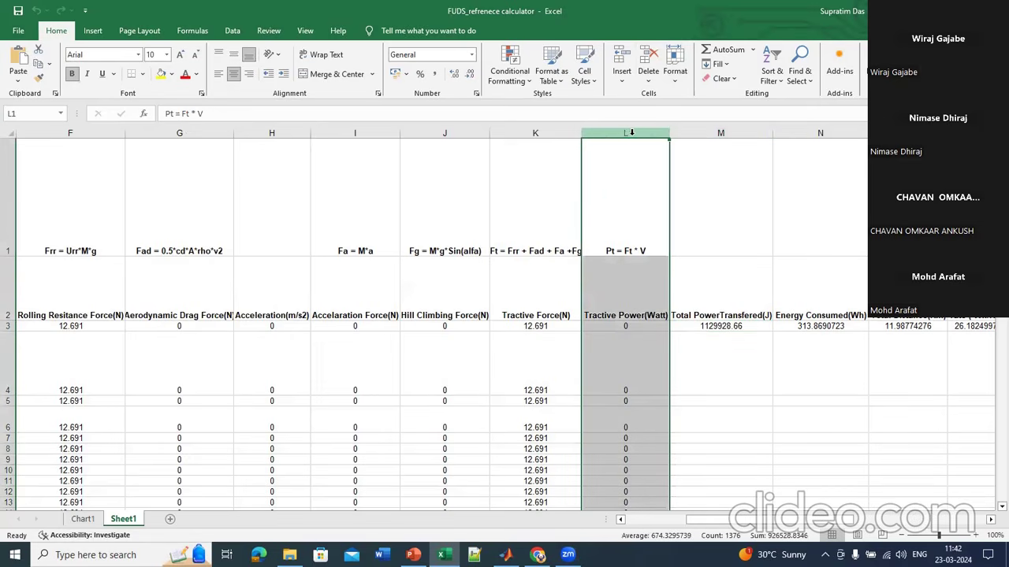
click(708, 326)
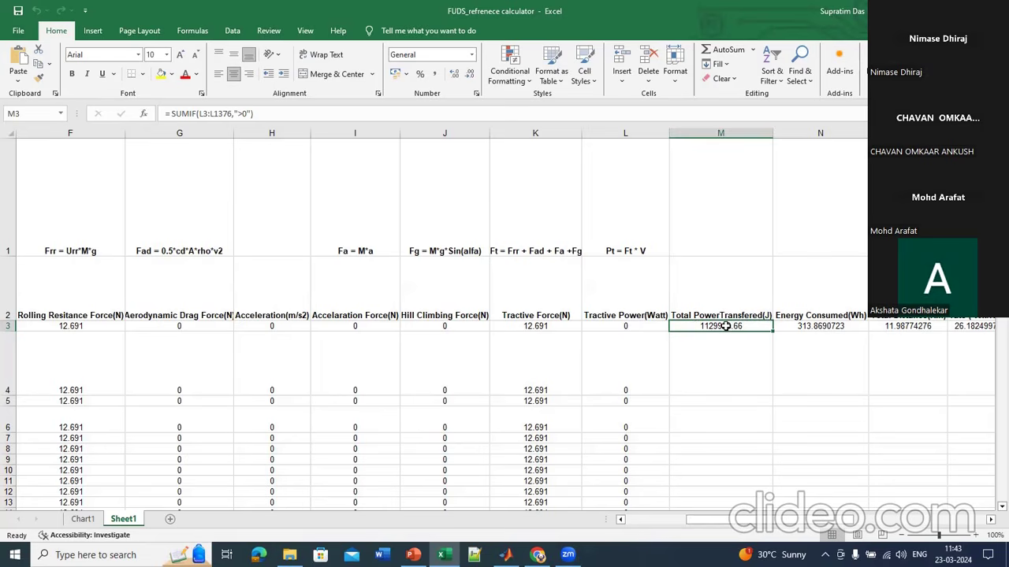
click(819, 327)
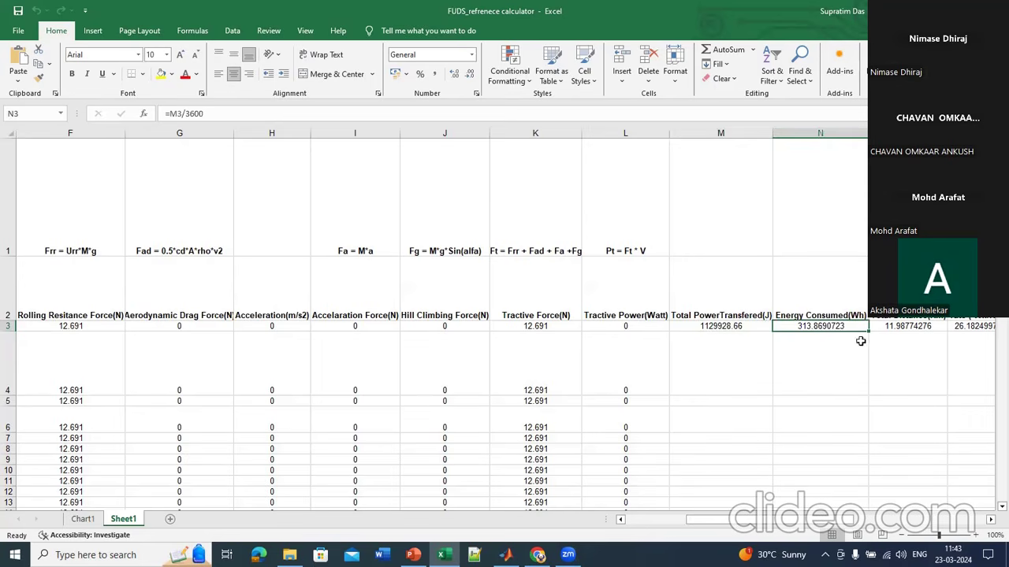
click(727, 325)
click(840, 327)
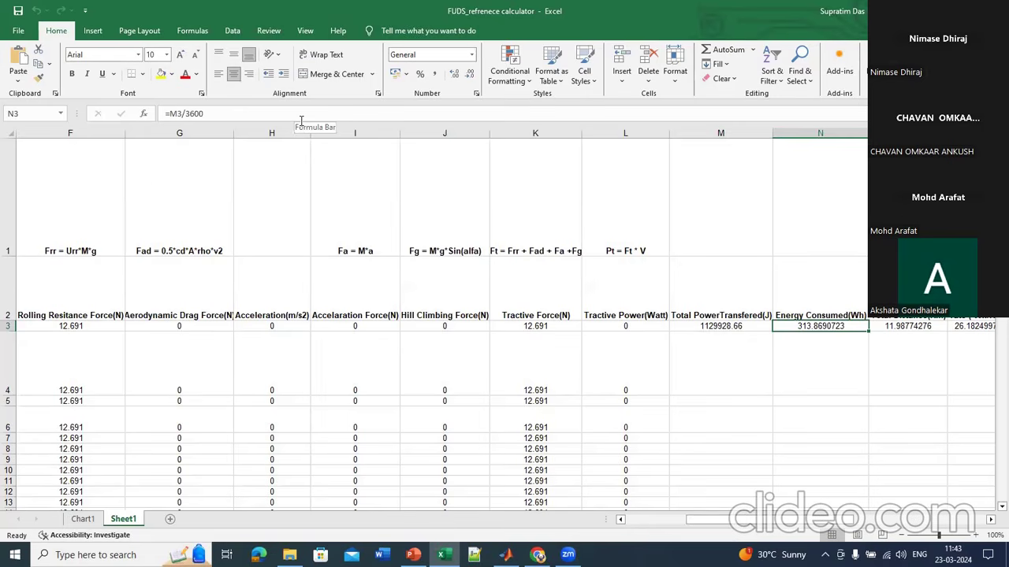
Step: Inspect the Total Distance formula in O3 and compare it with the Speed (m/s) column it sums
scroll(567, 314, right, 5)
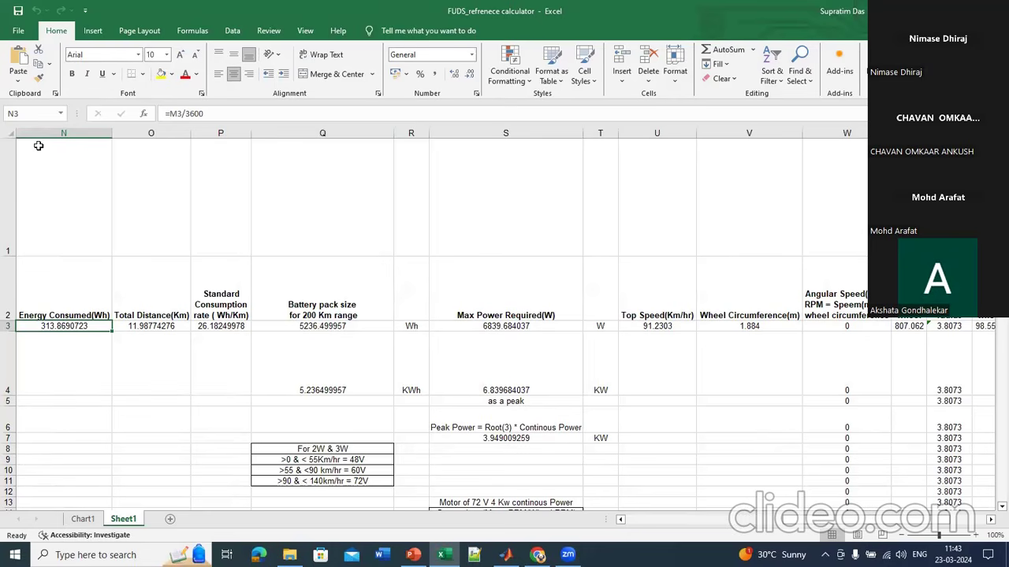
click(145, 324)
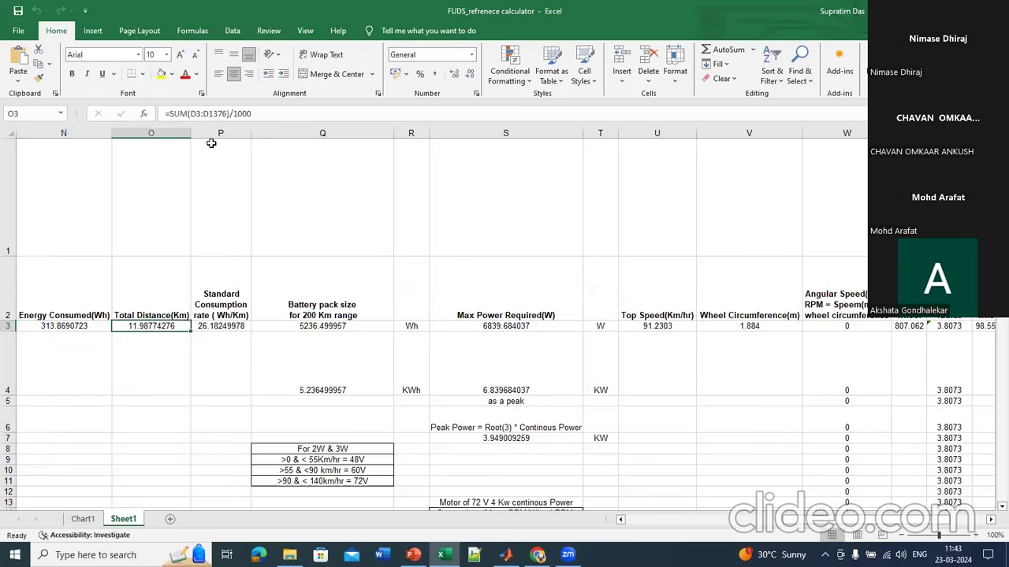
scroll(327, 218, left, 5)
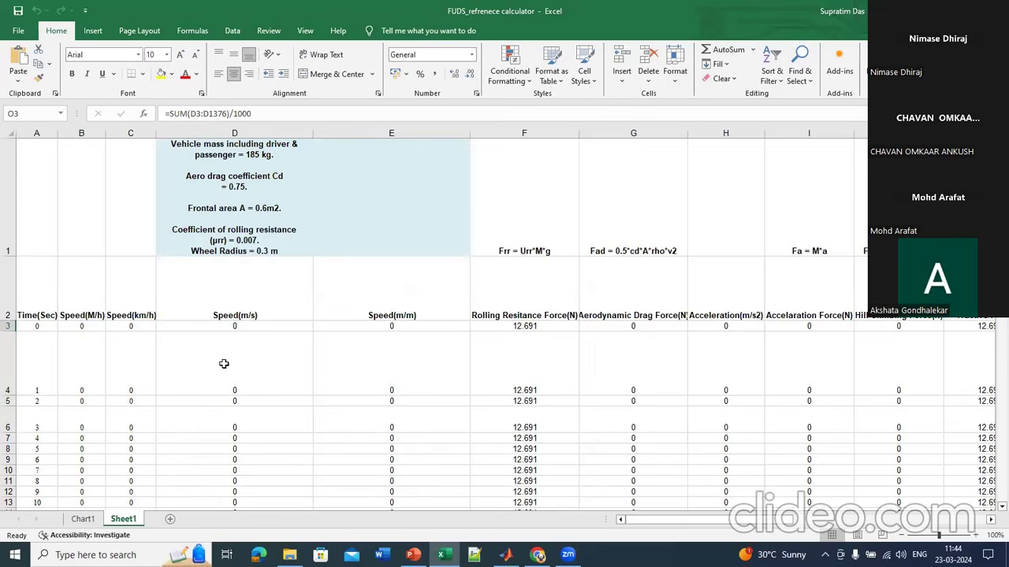
scroll(220, 364, right, 5)
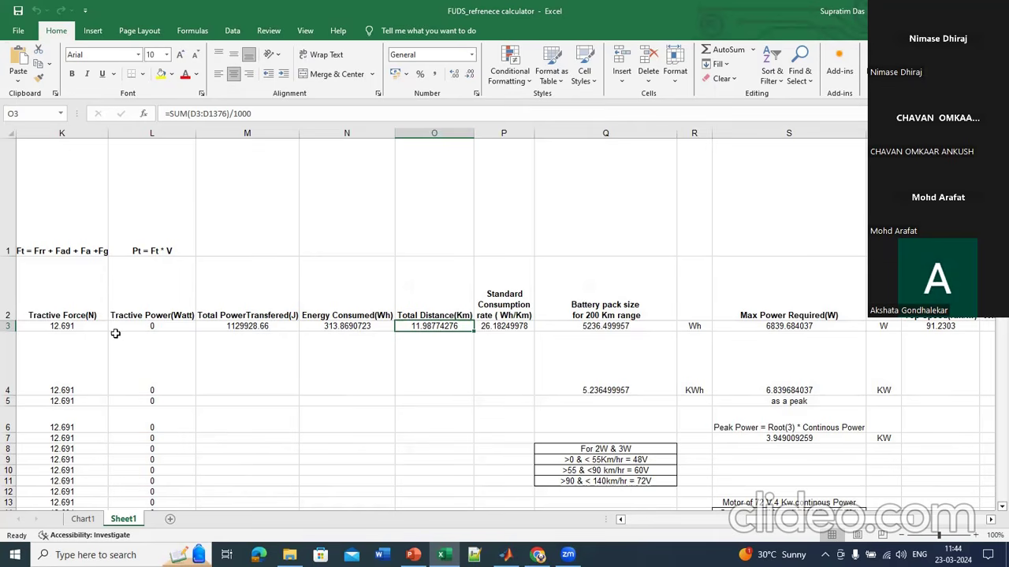
Step: Check the formulas for the standard consumption rate in P3 and the 200 km battery pack size in Q3 and Q4
click(491, 328)
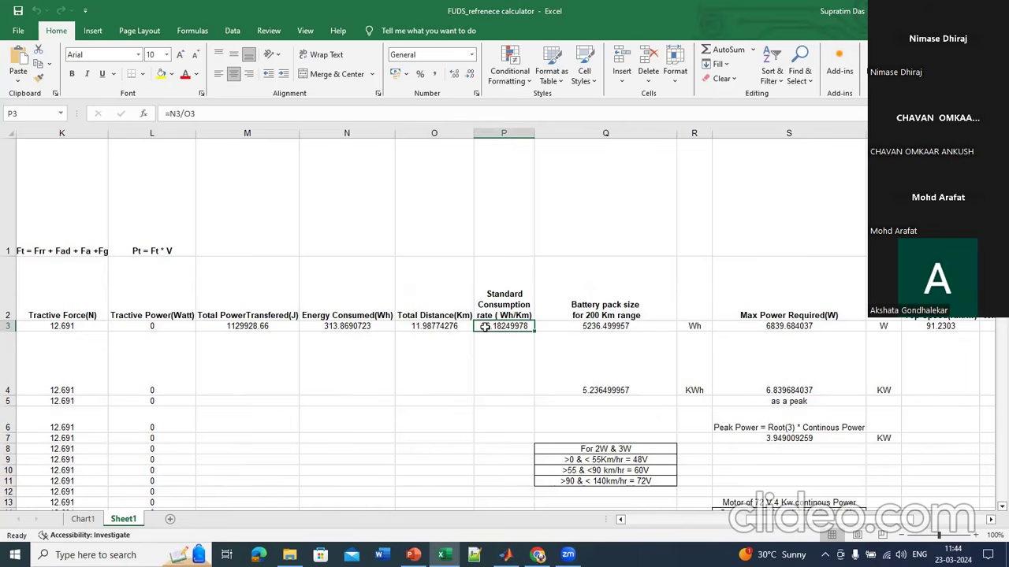
click(592, 330)
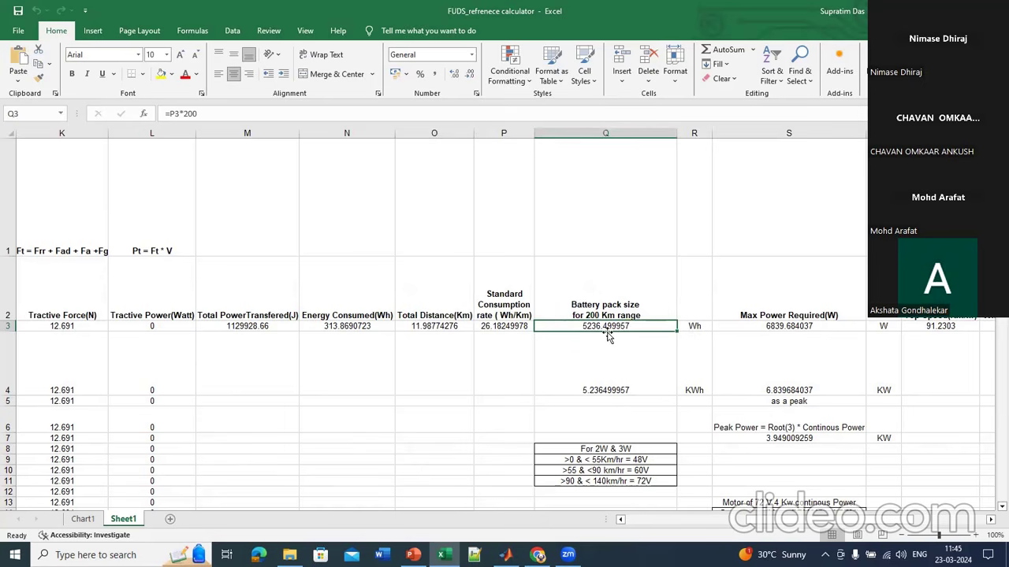
click(604, 392)
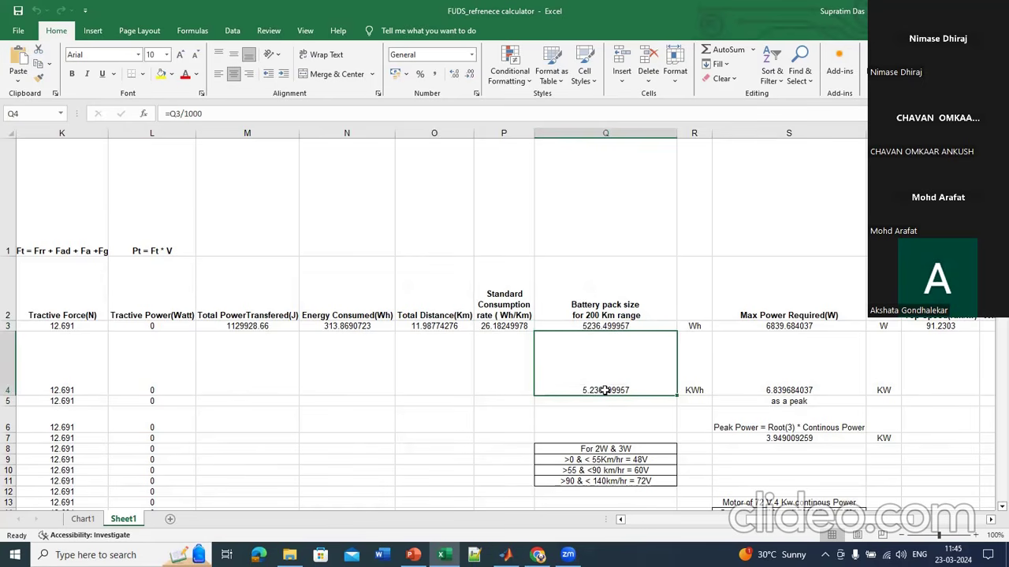
Step: Examine the 48V and 60V speed ranges in Q9 and Q10 of the table for two- and three-wheelers
scroll(604, 390, down, 2)
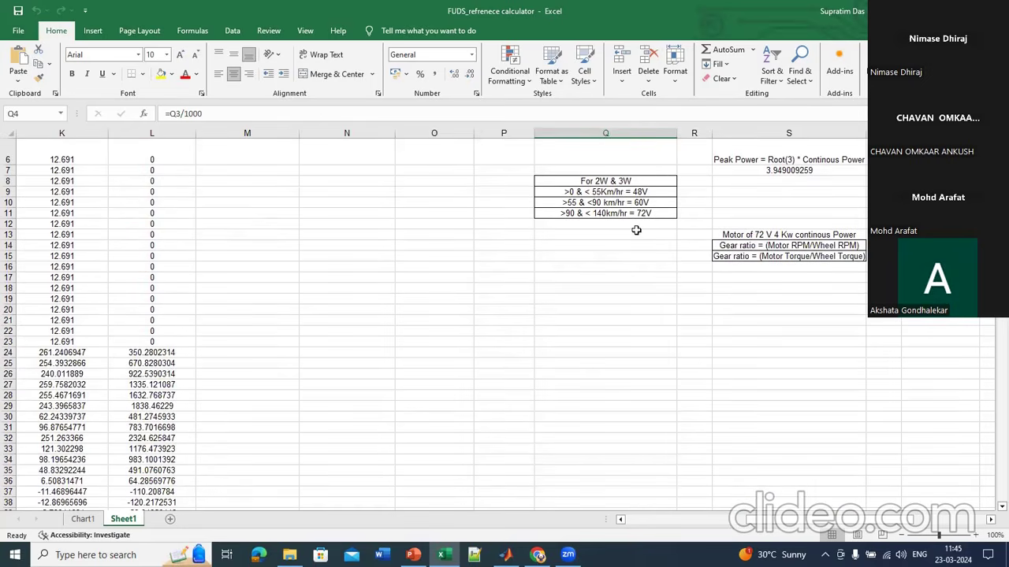
click(654, 192)
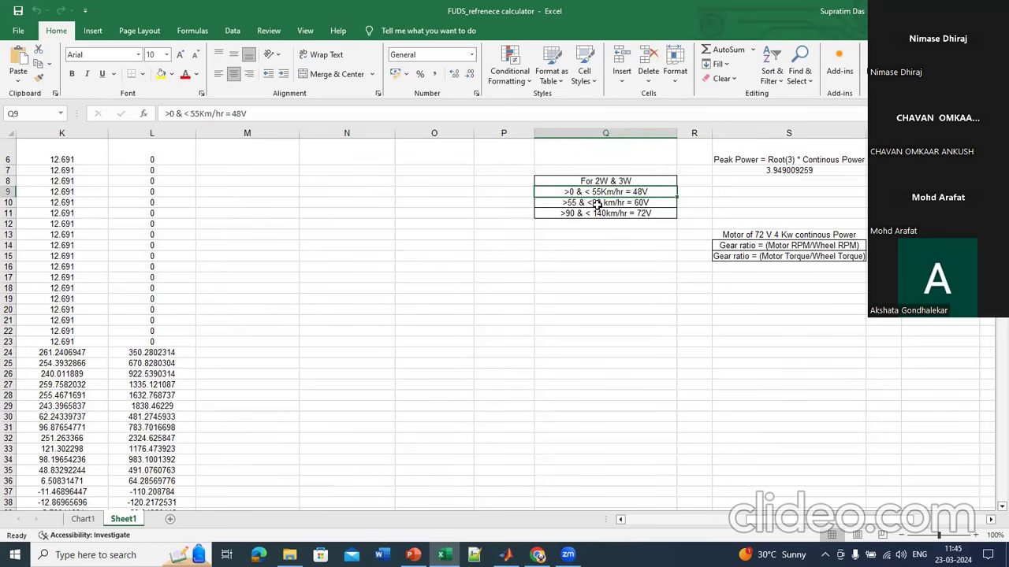
click(658, 203)
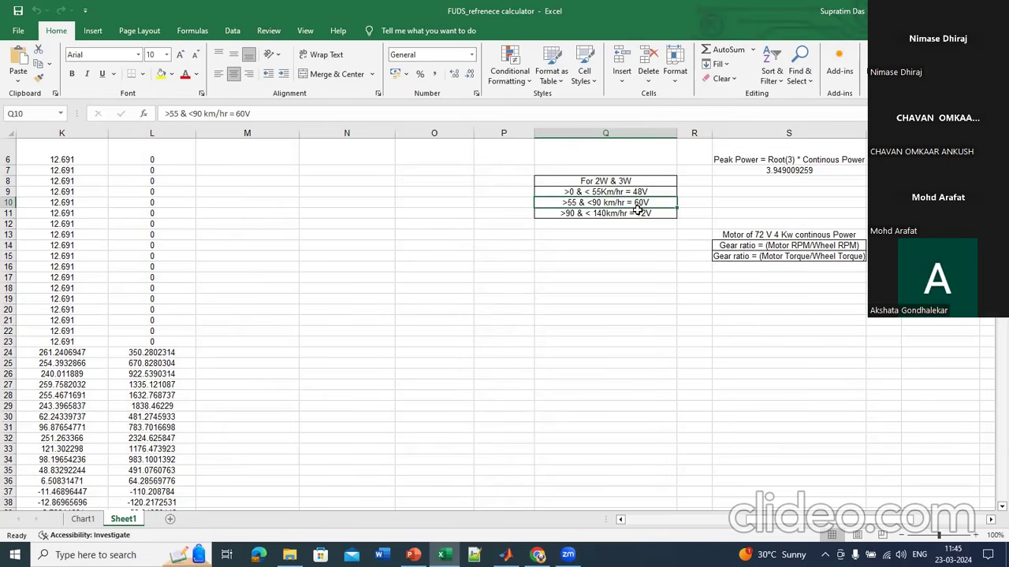
scroll(637, 210, up, 2)
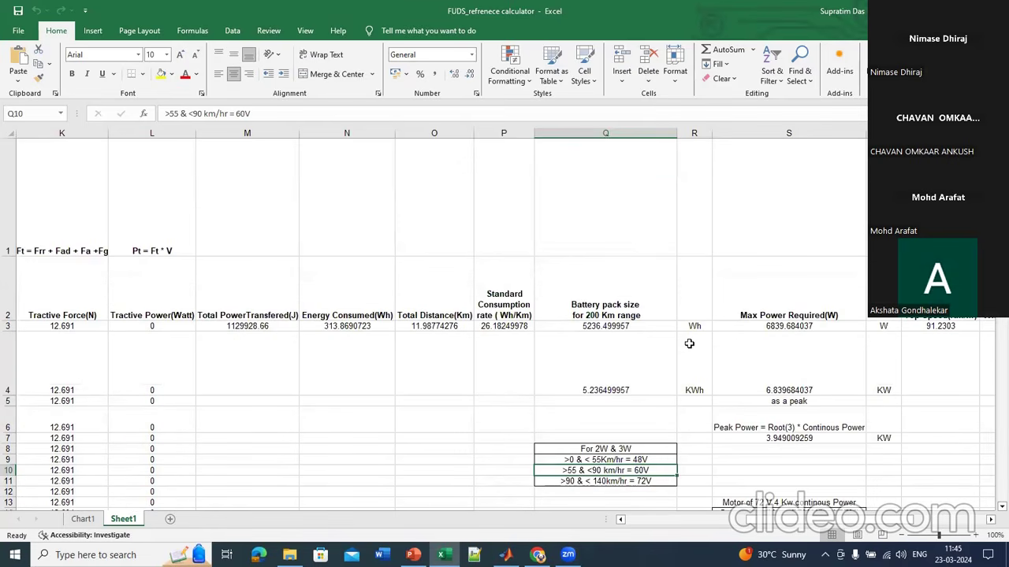
Step: Inspect the Top Speed formula in U3 and compare it with the Speed (km/h) column it refers to
scroll(973, 359, right, 5)
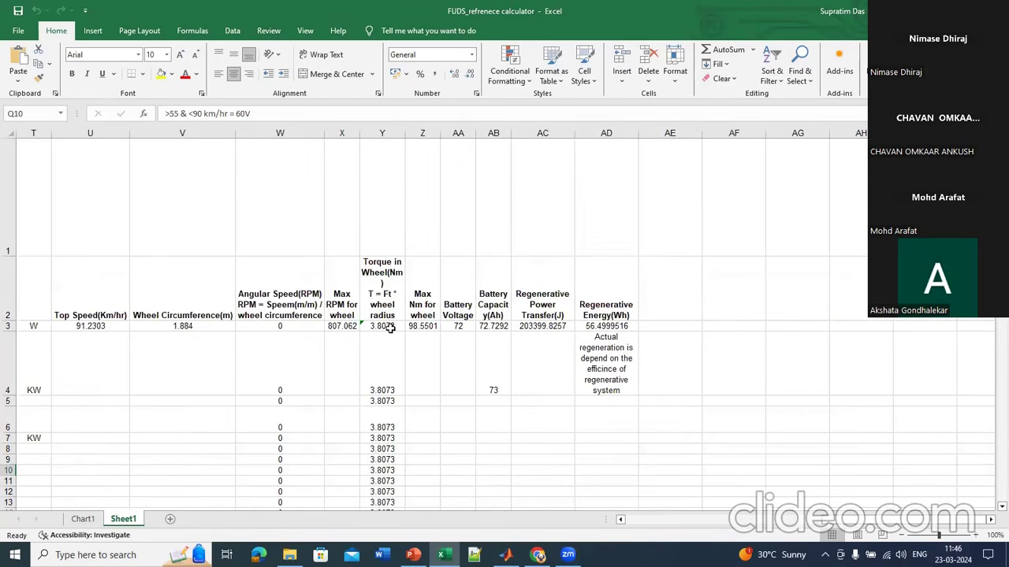
scroll(390, 329, left, 2)
click(288, 326)
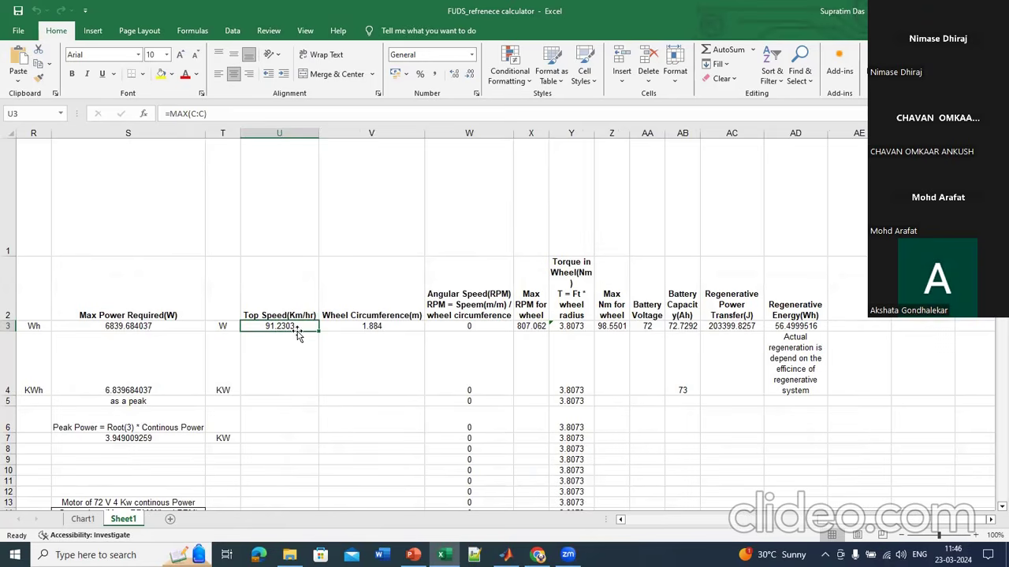
scroll(187, 356, left, 10)
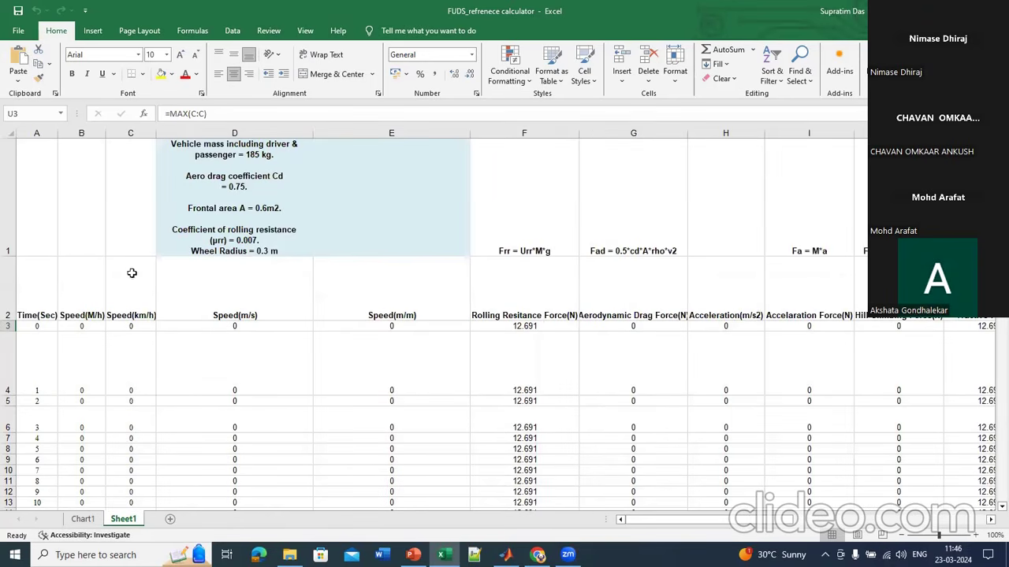
scroll(642, 377, right, 5)
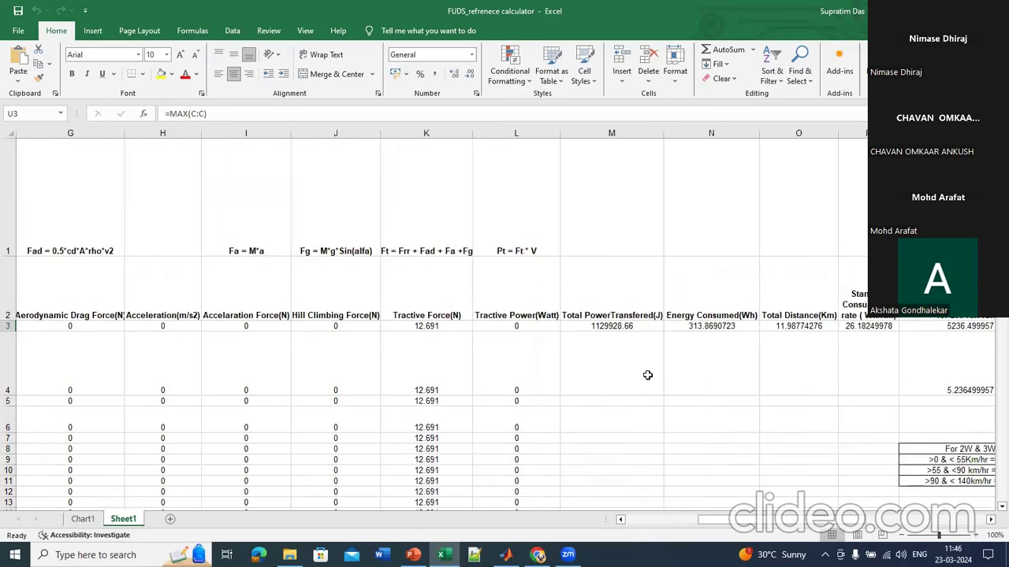
Step: Check the Battery Capacity formula in AB3 against the battery pack size in Q3 and the battery voltage in AA3
scroll(910, 378, right, 5)
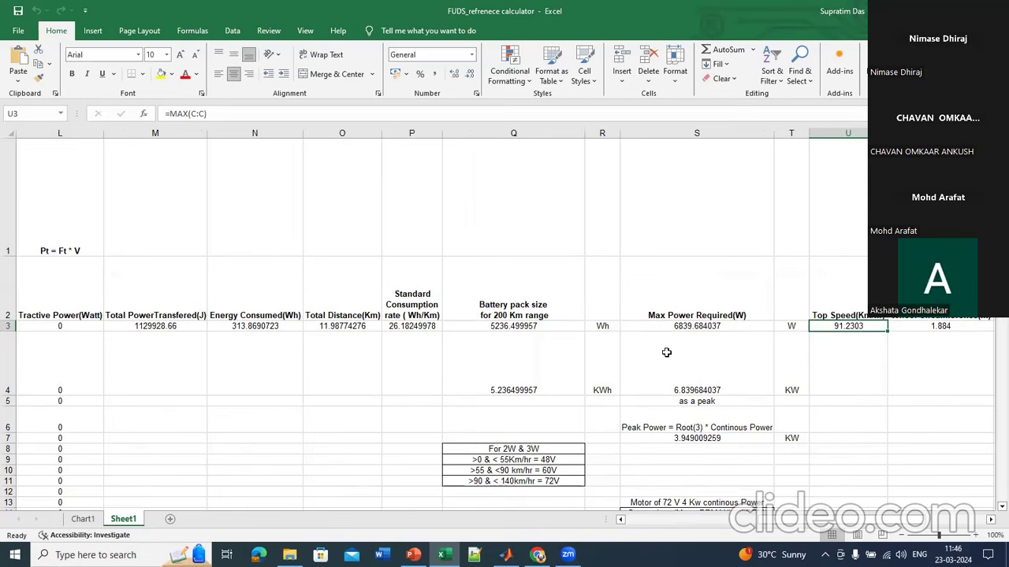
scroll(666, 353, right, 4)
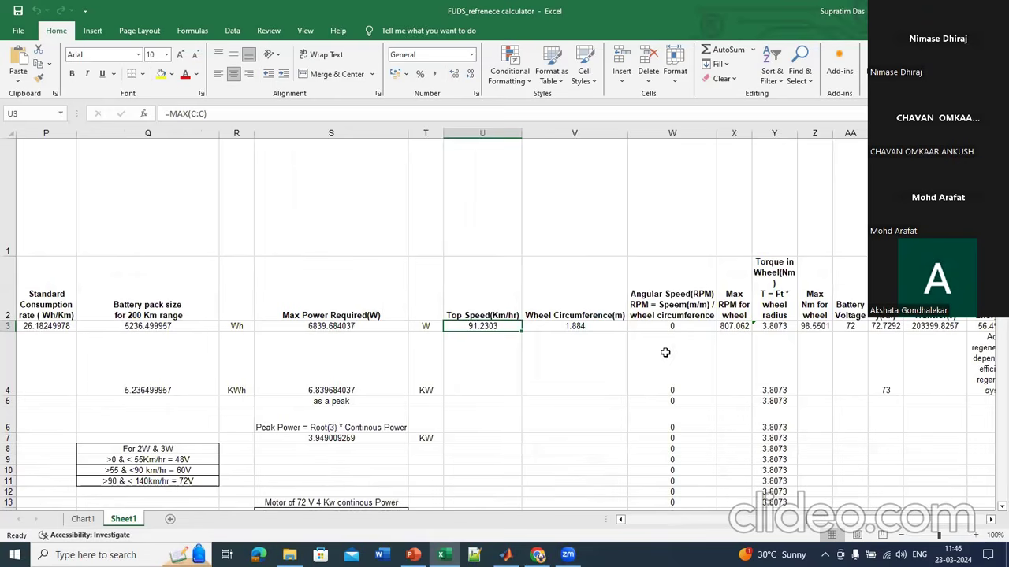
click(149, 328)
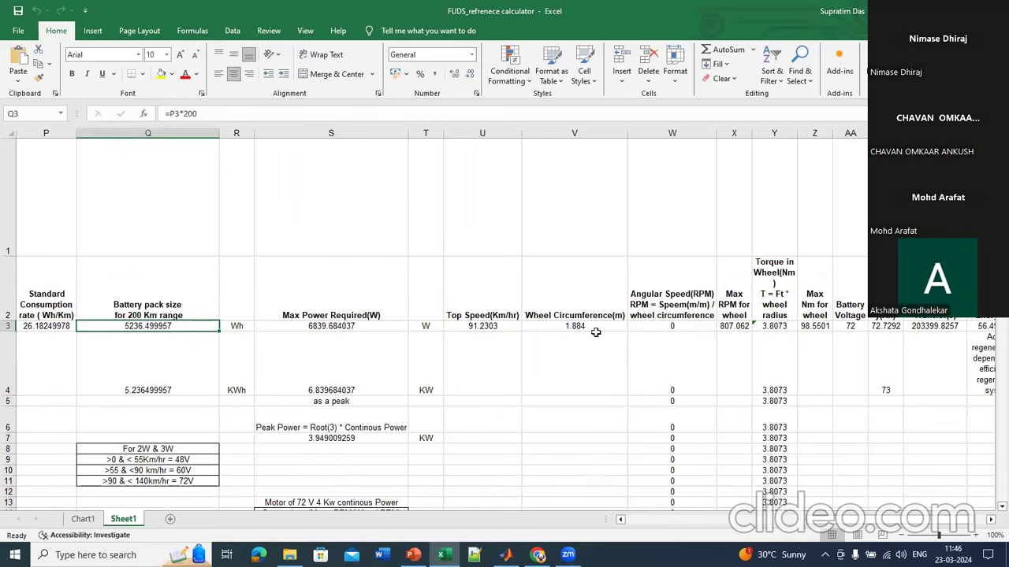
click(856, 326)
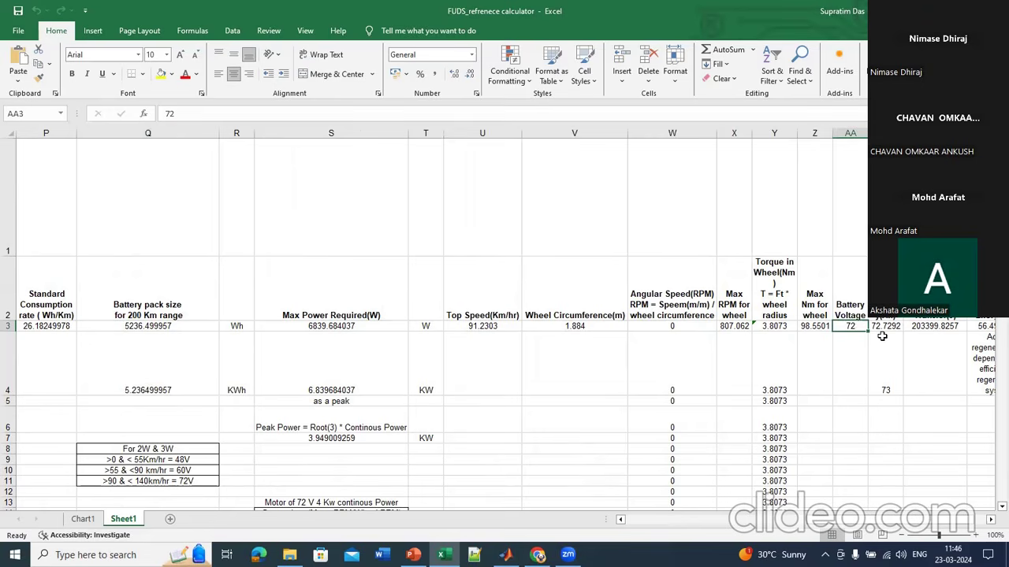
click(111, 329)
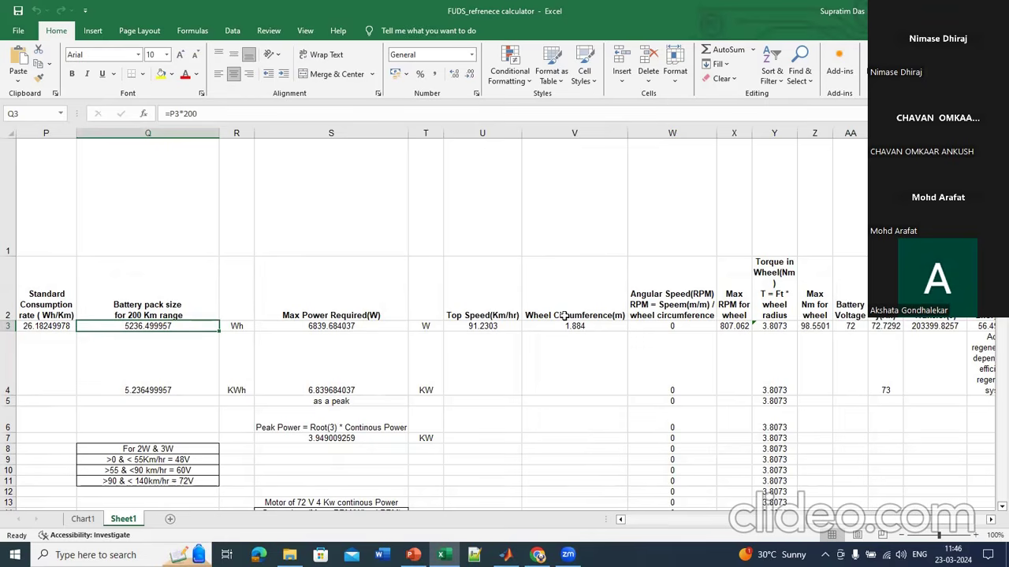
click(886, 326)
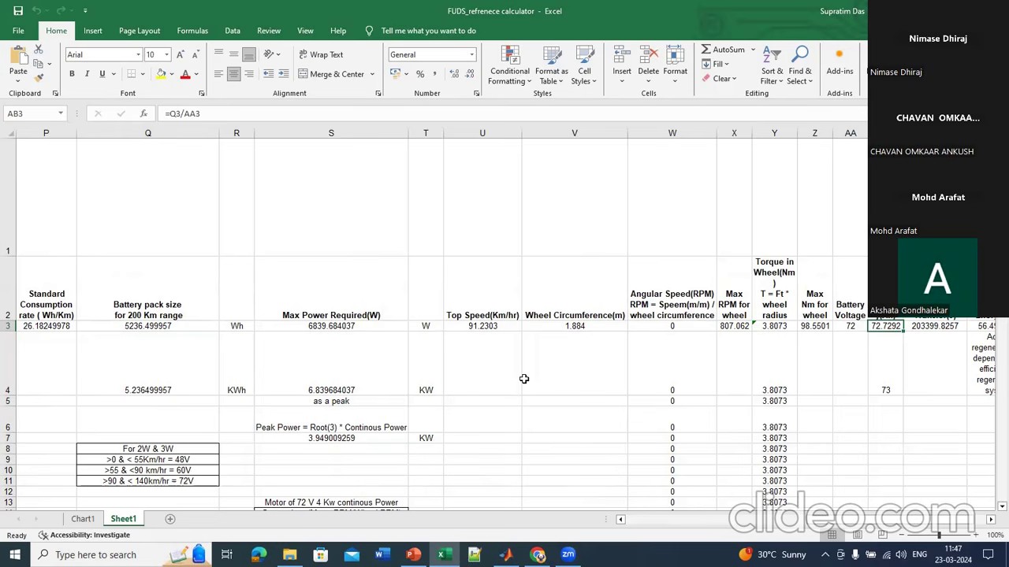
Step: Examine the Tractive Power values in L24:L27 of the drive cycle data
scroll(523, 379, left, 3)
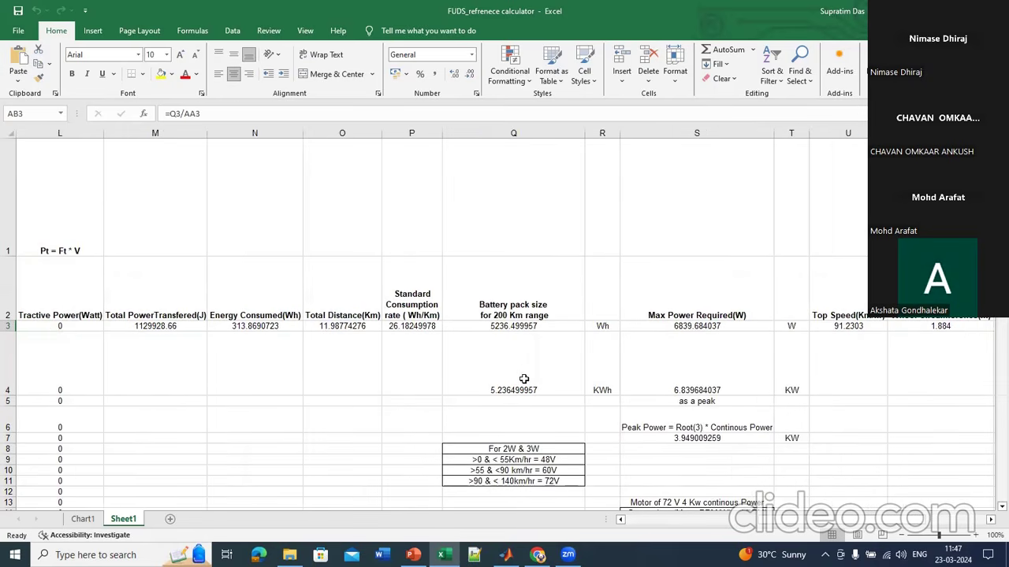
scroll(523, 379, left, 3)
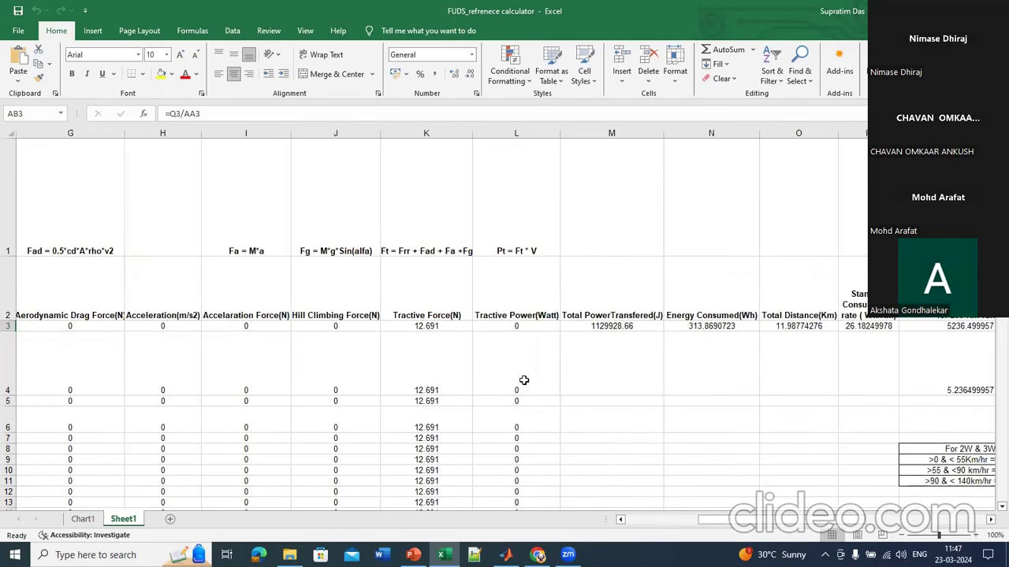
scroll(524, 381, left, 1)
scroll(524, 380, right, 4)
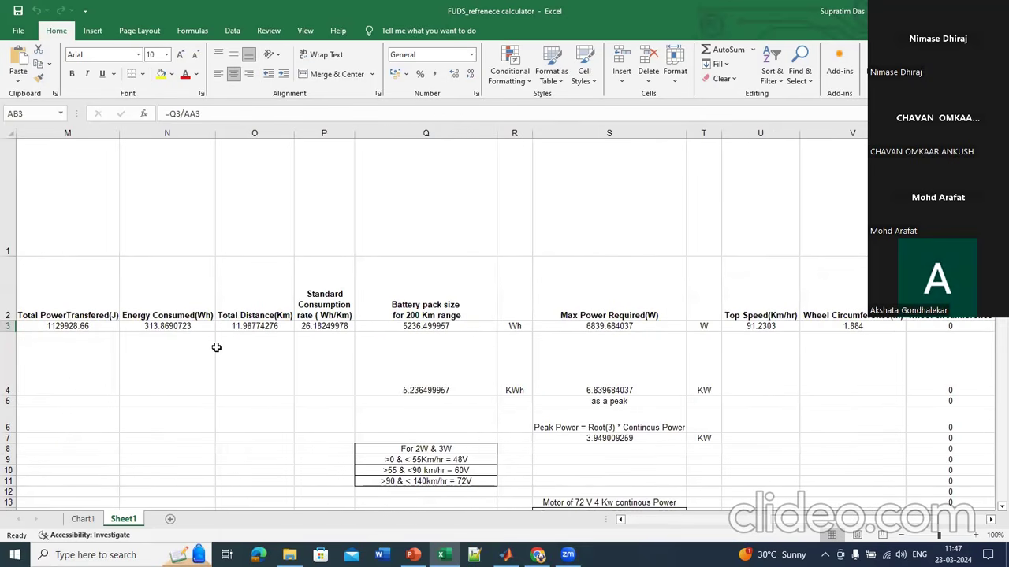
scroll(216, 347, left, 5)
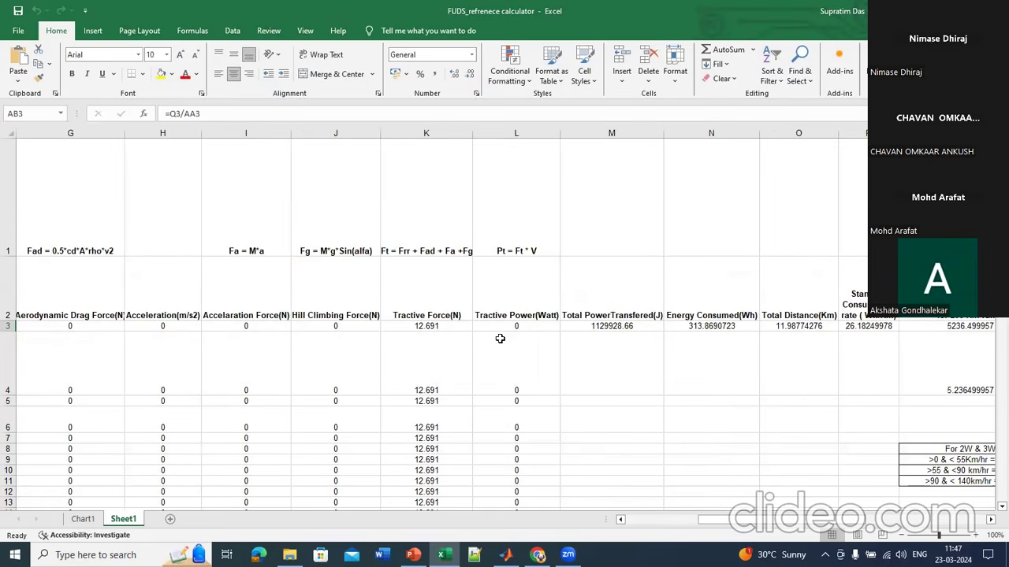
scroll(499, 339, down, 4)
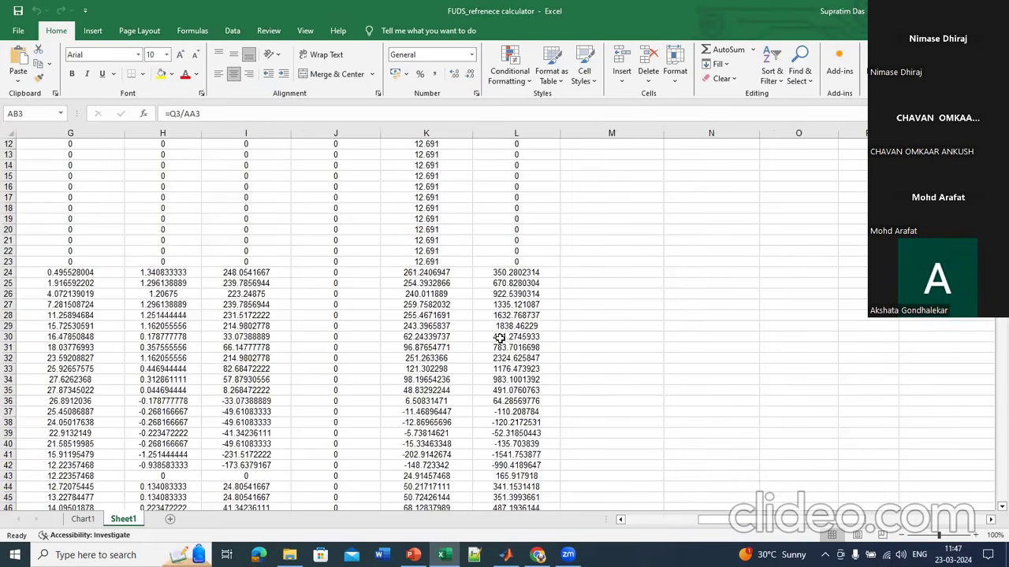
click(491, 273)
drag(491, 273, 492, 304)
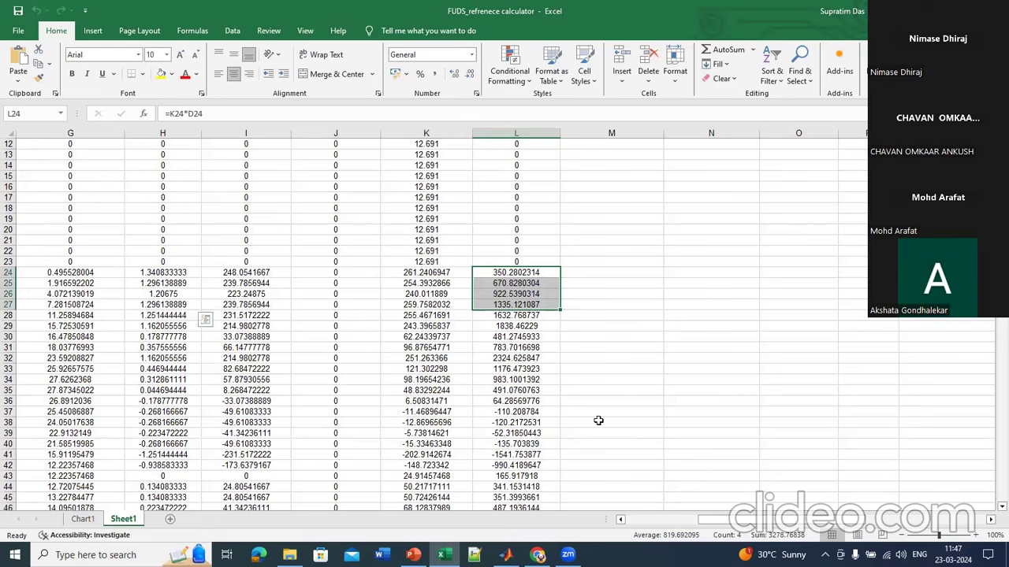
Step: Inspect the Max Power Required formula in S3 and its kilowatt conversion in S4
scroll(598, 420, right, 3)
scroll(598, 423, up, 4)
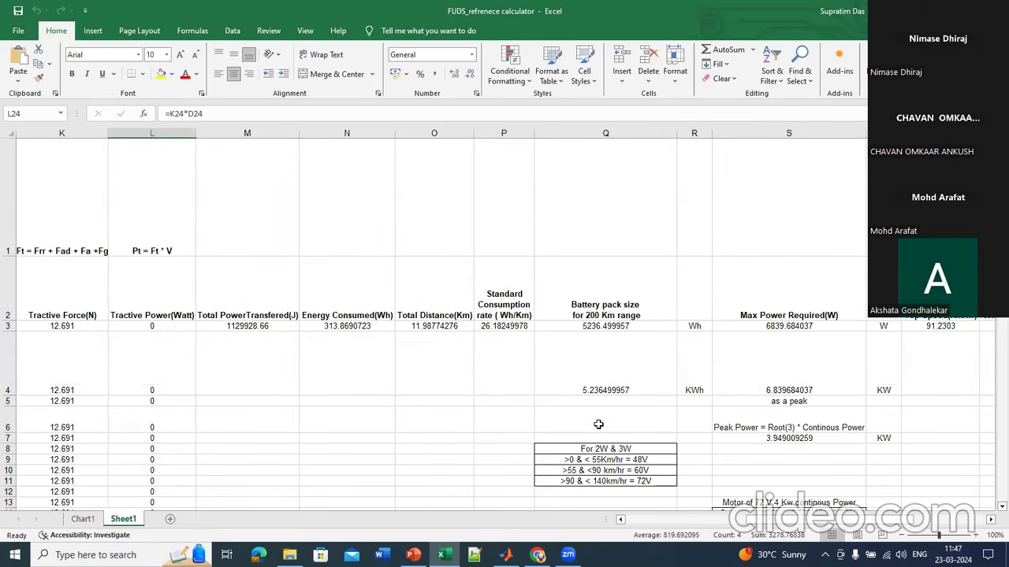
scroll(598, 424, right, 3)
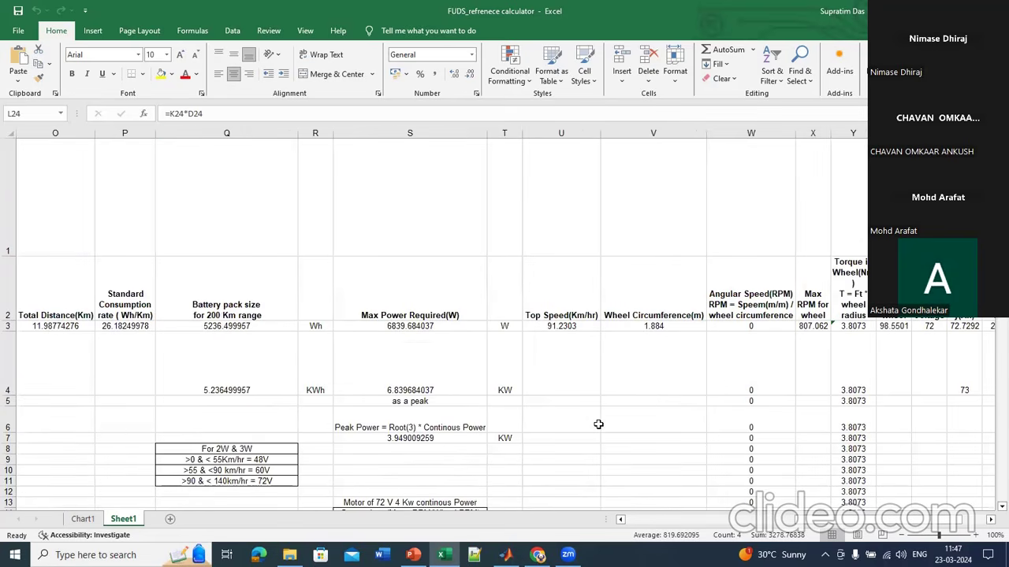
click(358, 330)
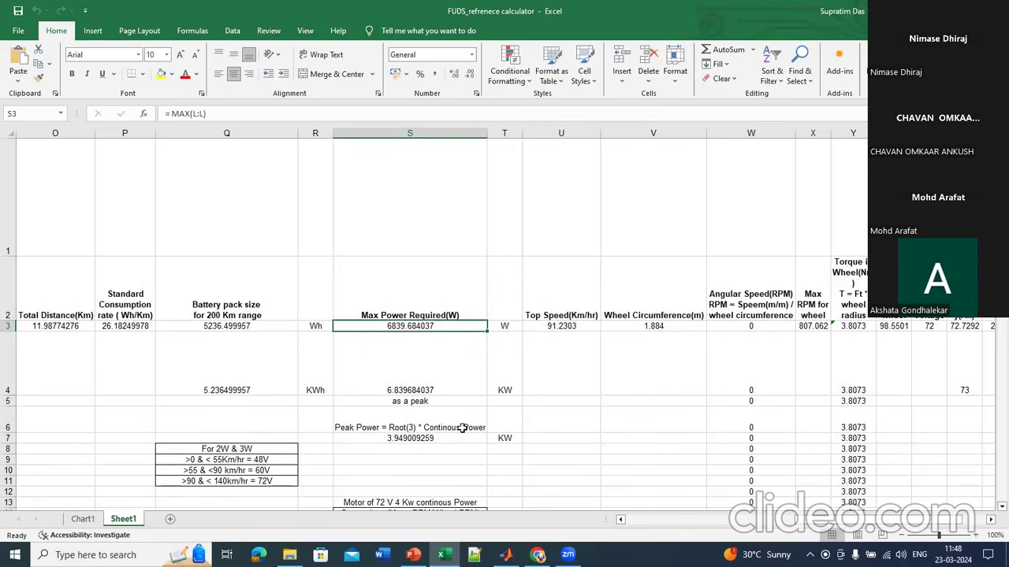
click(394, 377)
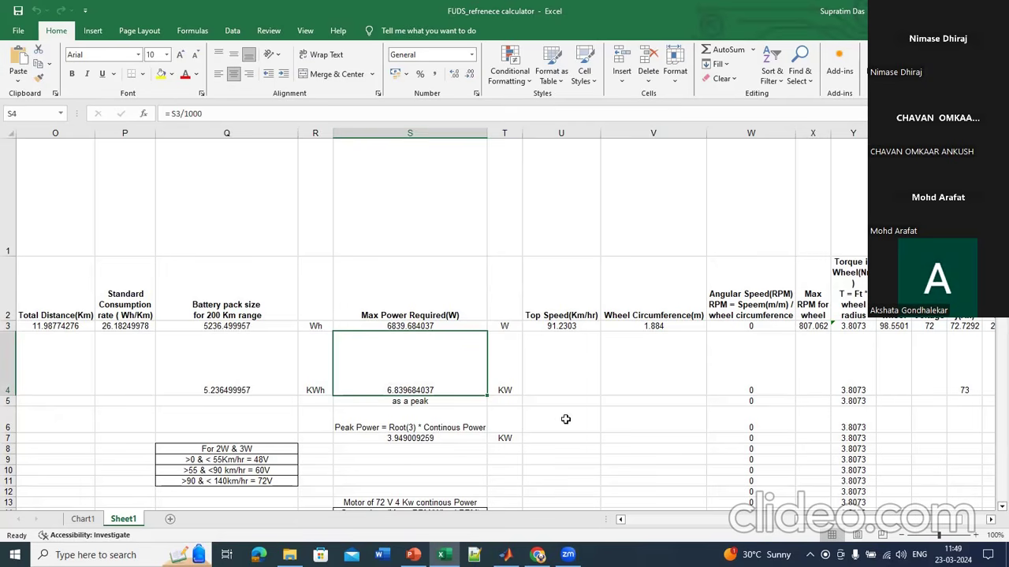
Step: Inspect the Wheel Circumference formula in V3 and the Speed (m/m) formulas in E3 and E4
scroll(565, 420, right, 5)
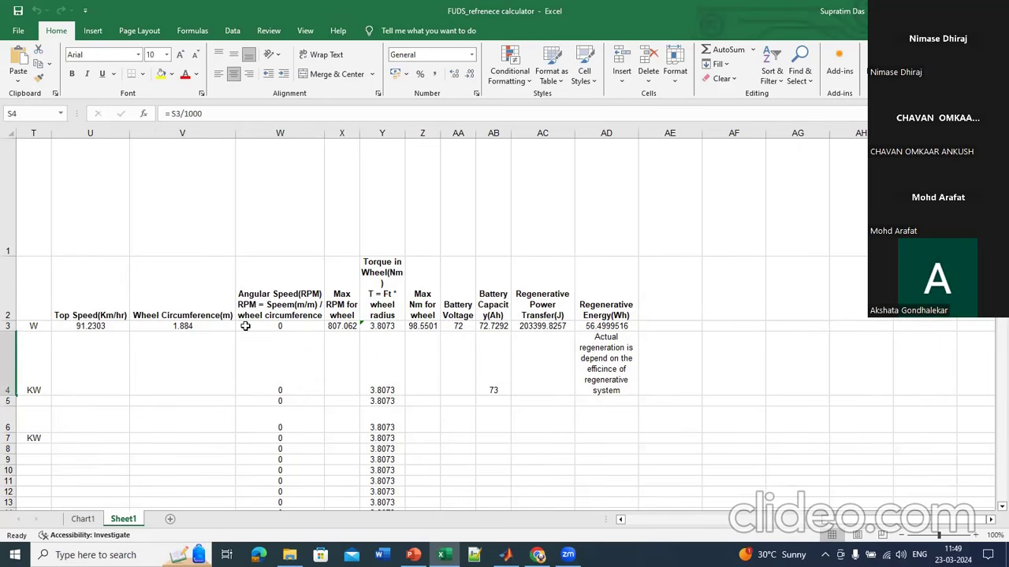
click(184, 326)
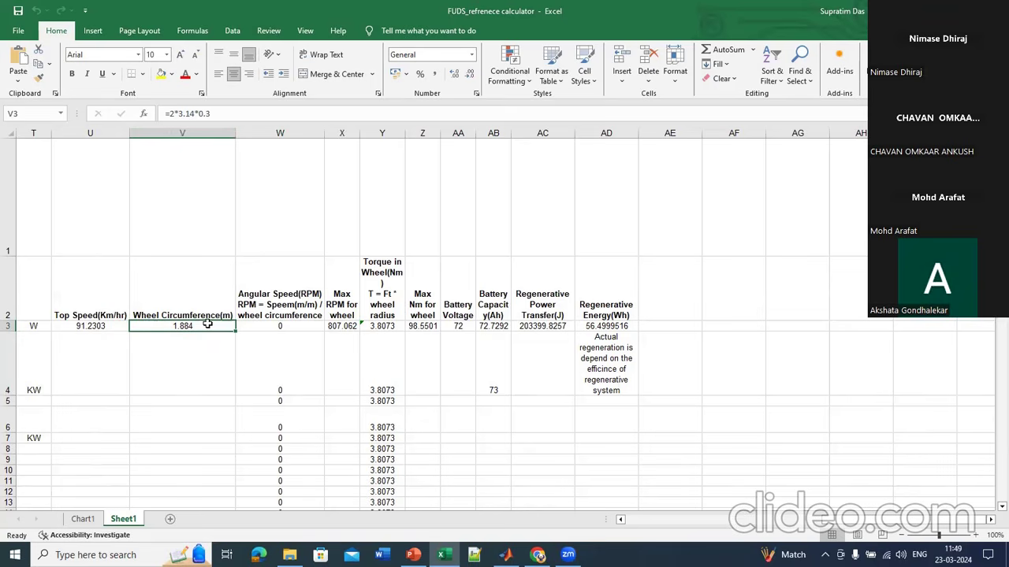
scroll(207, 324, left, 10)
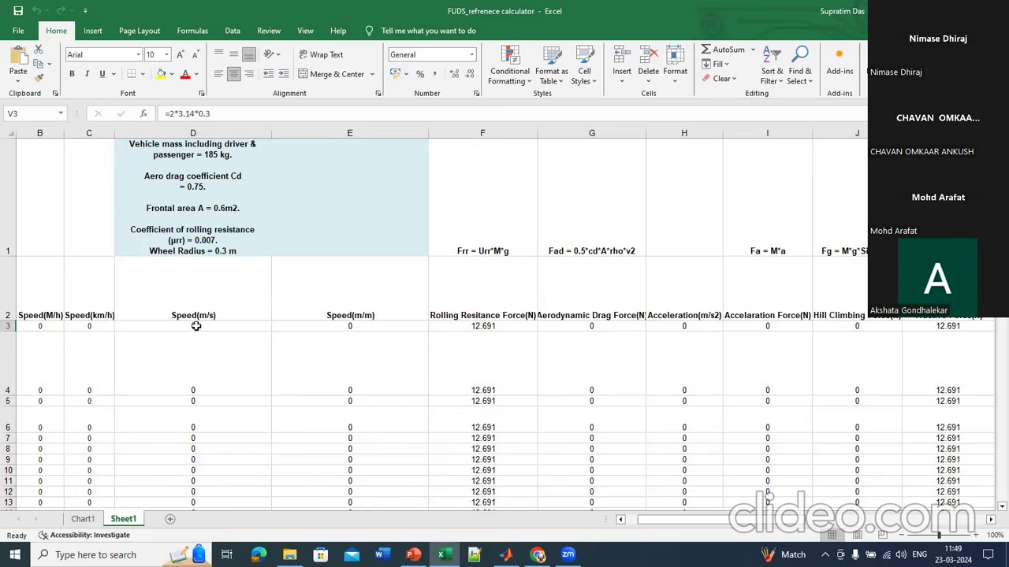
click(355, 327)
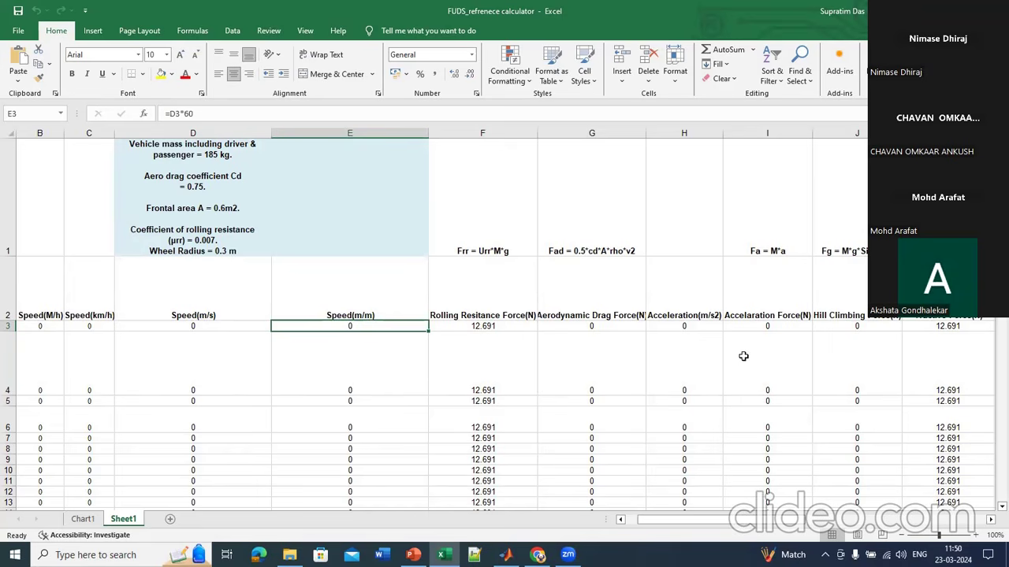
click(351, 386)
Step: Inspect the Angular Speed formulas in W4 and W3 and the Max RPM for wheel formula in X3
scroll(844, 364, right, 4)
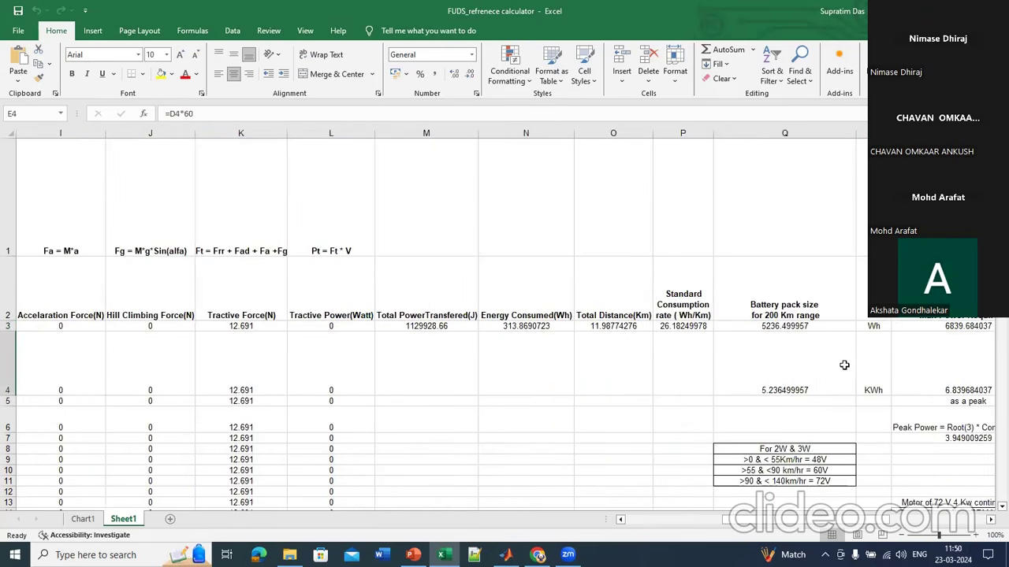
scroll(844, 365, right, 4)
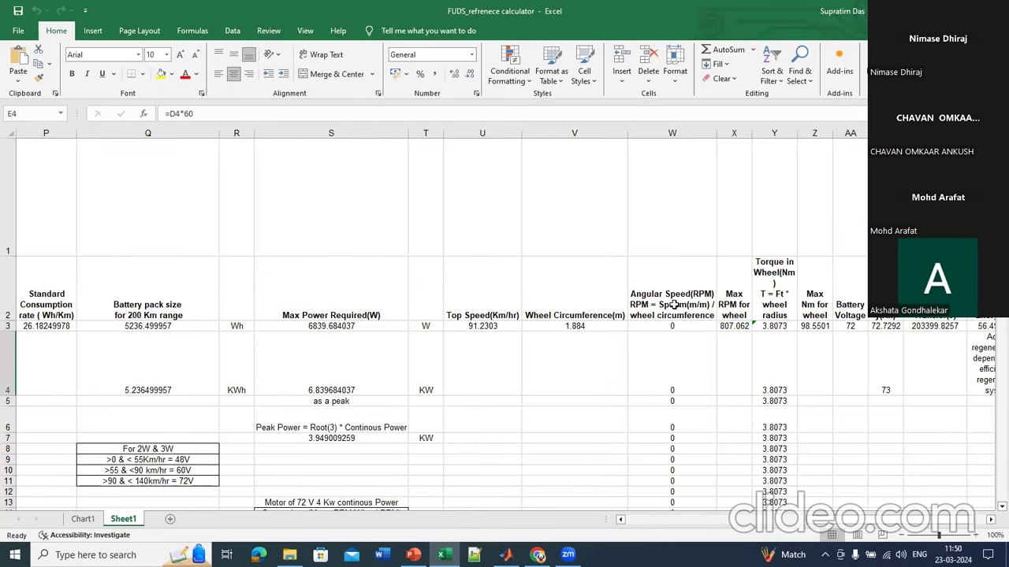
click(674, 370)
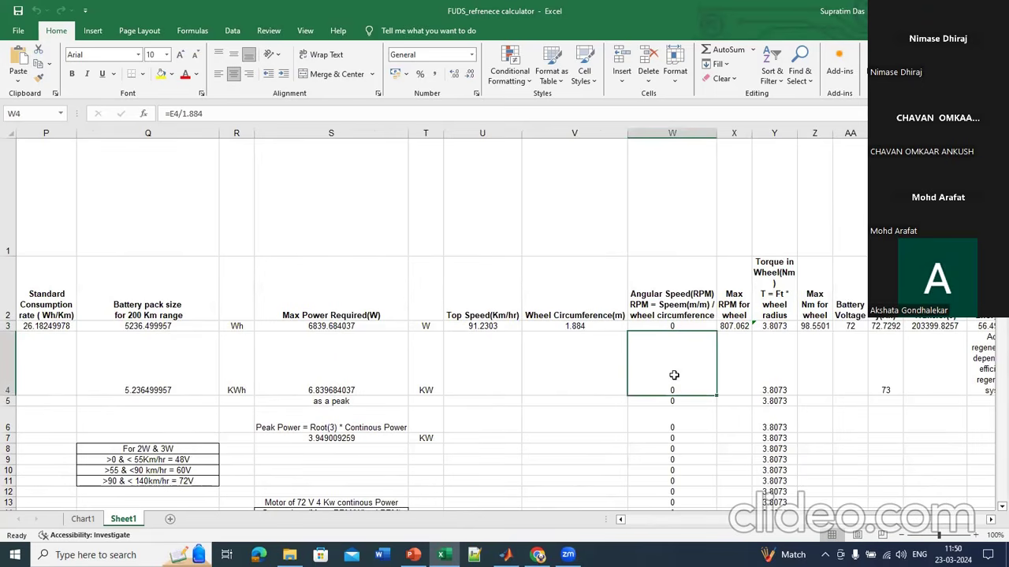
click(670, 324)
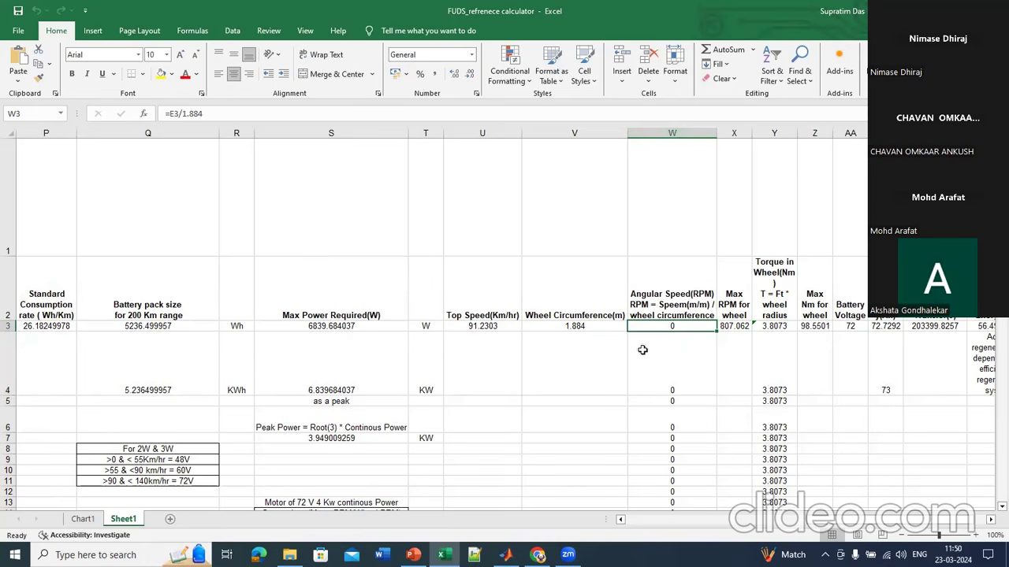
click(732, 325)
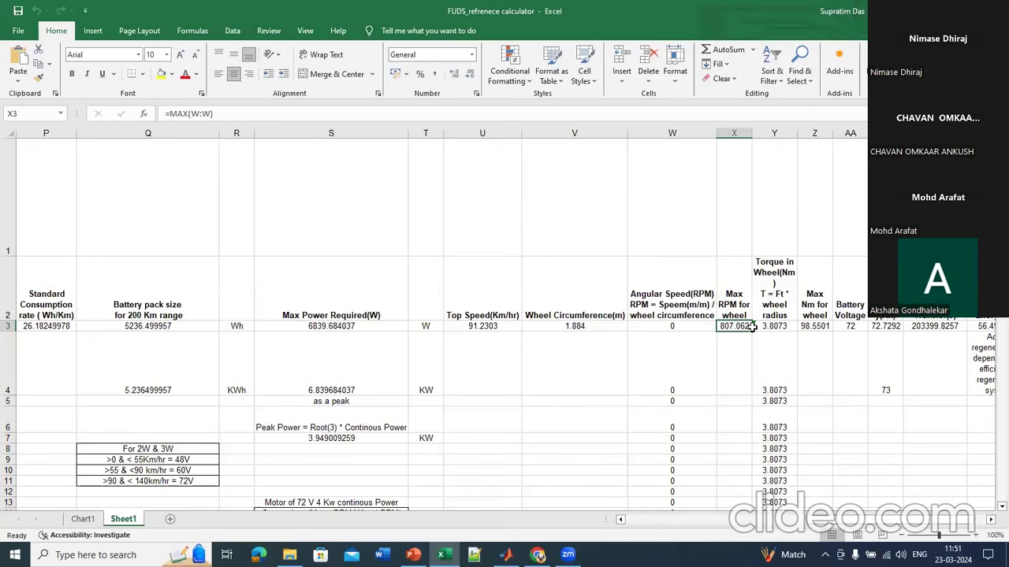
Step: Check the Torque in Wheel formula in Y3 and the Max Nm for wheel formula in Z3
scroll(752, 327, right, 2)
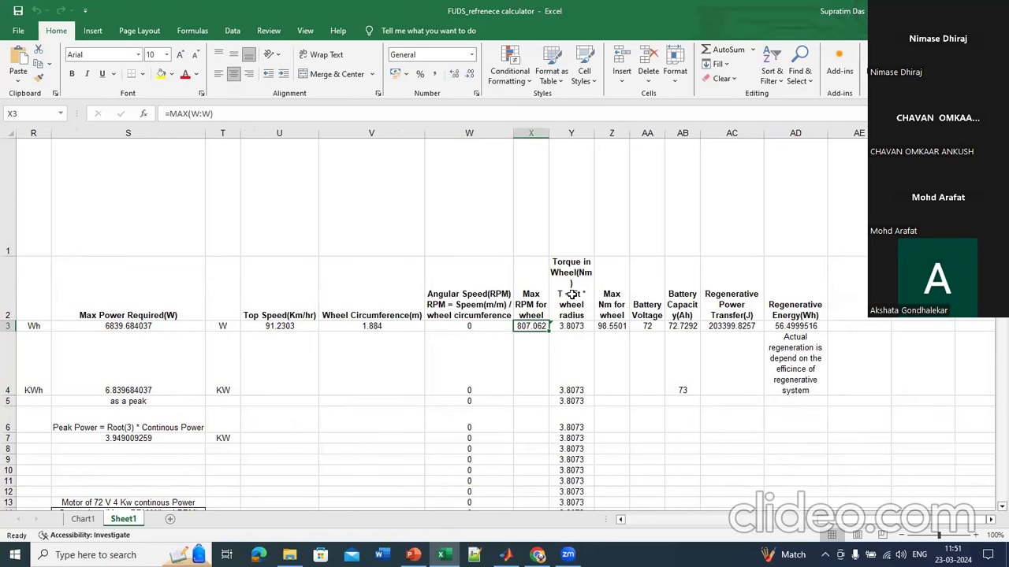
click(569, 326)
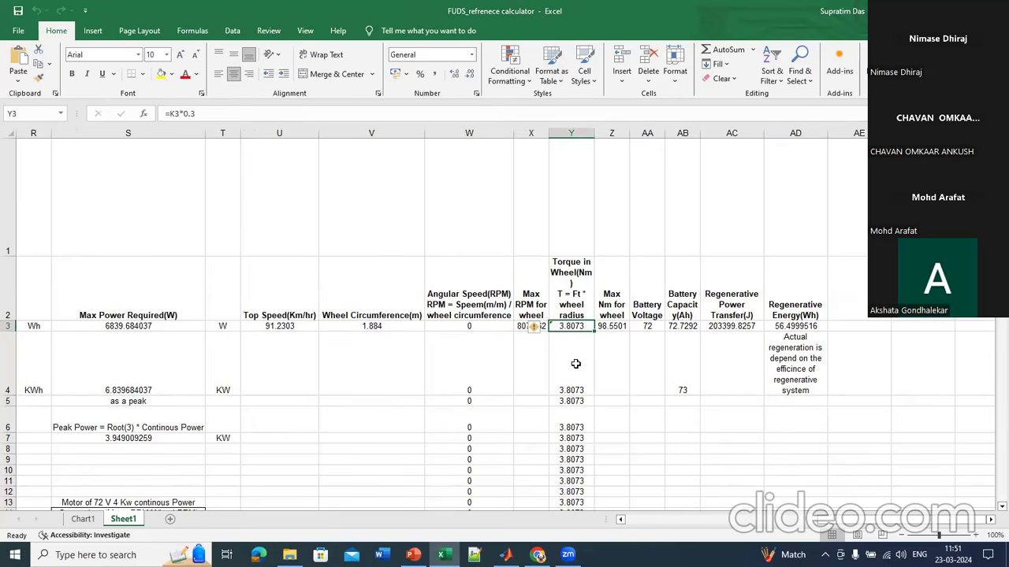
click(618, 326)
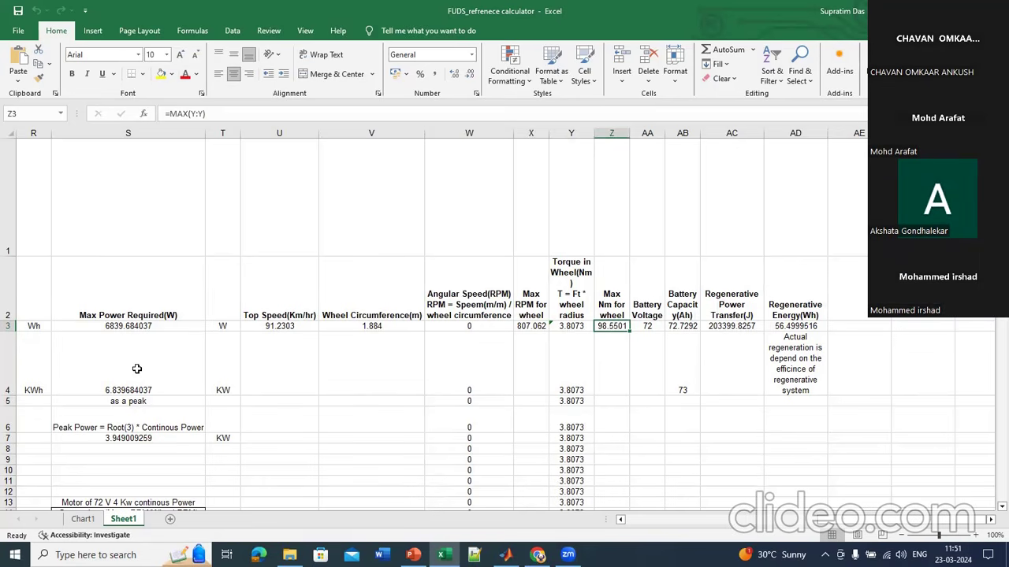
Step: Enter the example motor rating 1000 RPM and 30 NM on two lines in V1, and select the Max RPM for wheel in X3
click(394, 207)
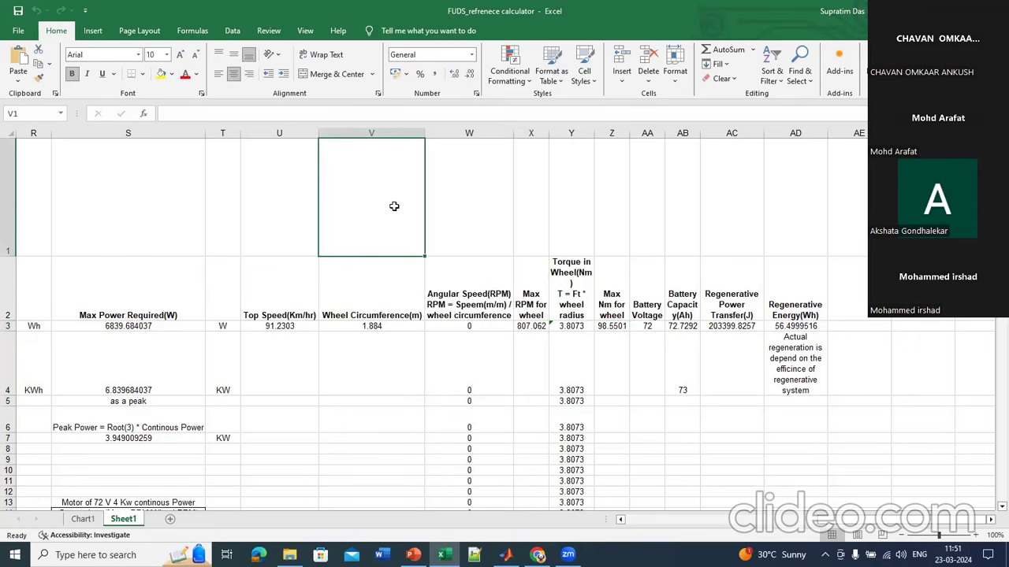
text(100)
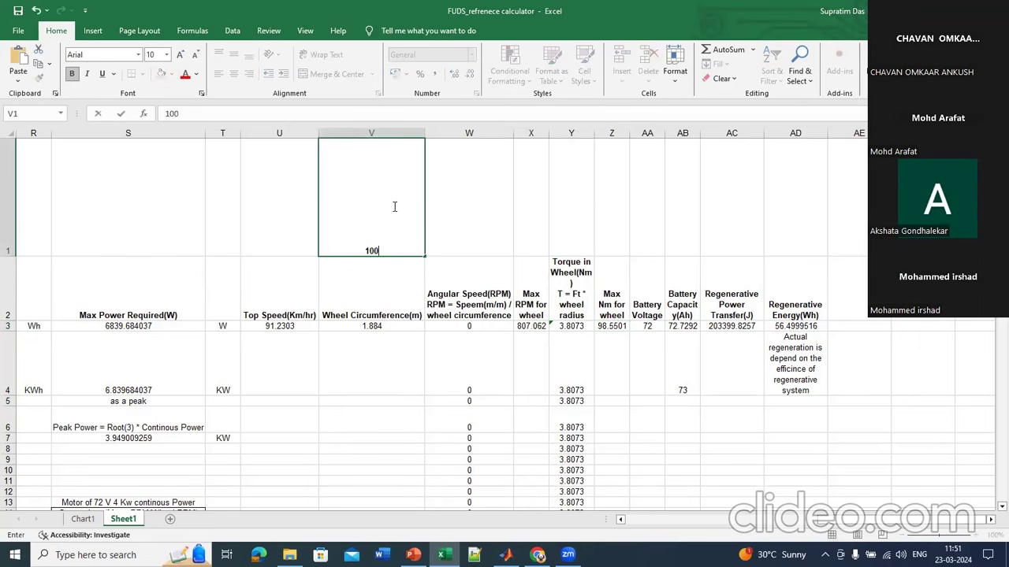
text(0 RPM)
key(Return)
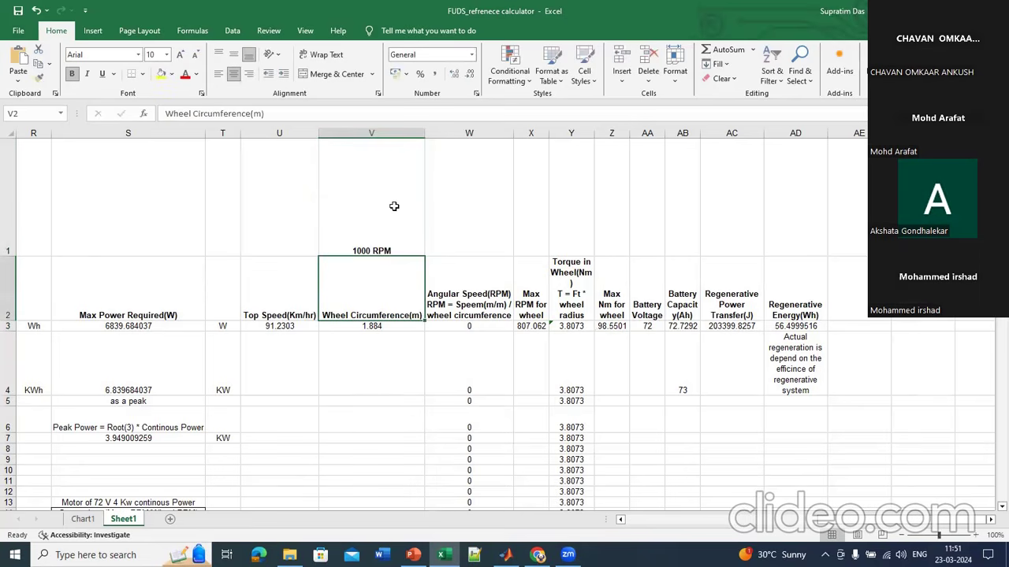
click(394, 205)
double_click(386, 252)
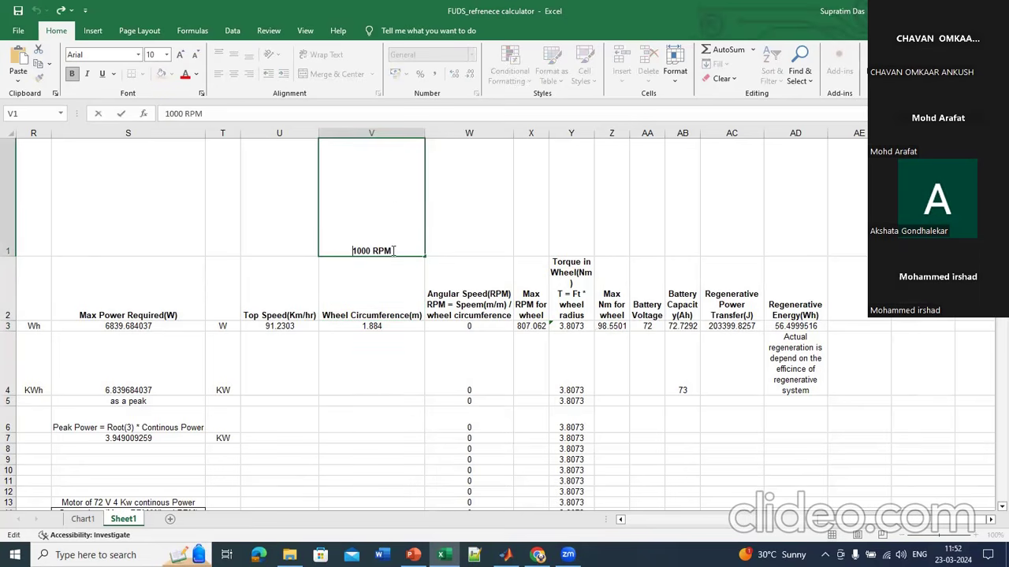
key(alt+Return)
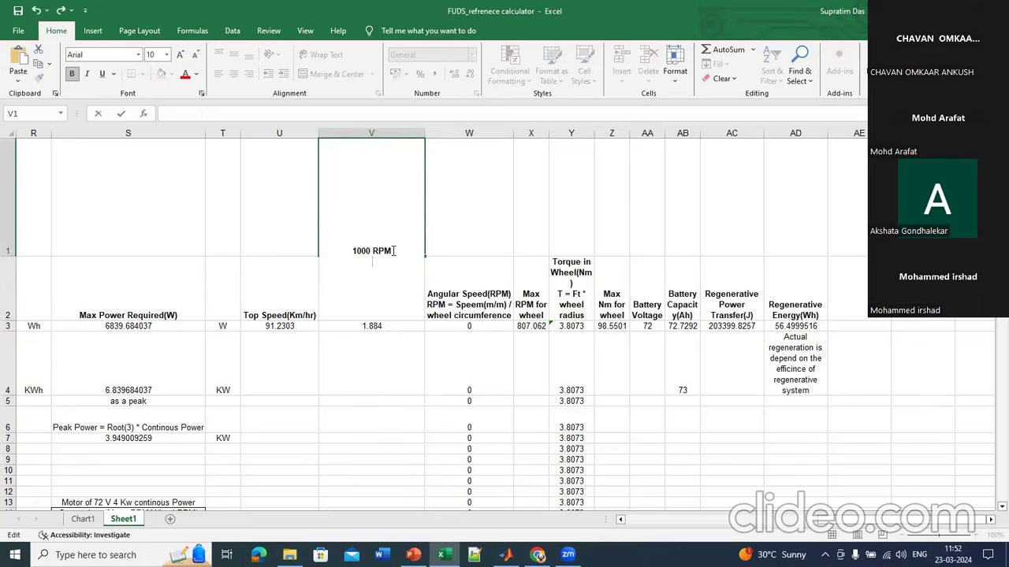
text(30 NM)
click(469, 228)
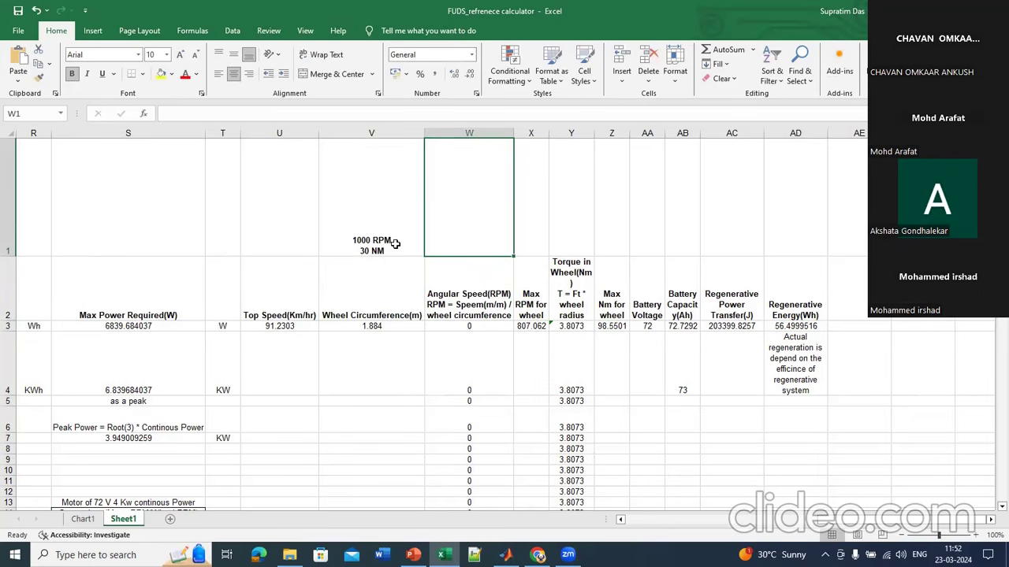
click(523, 327)
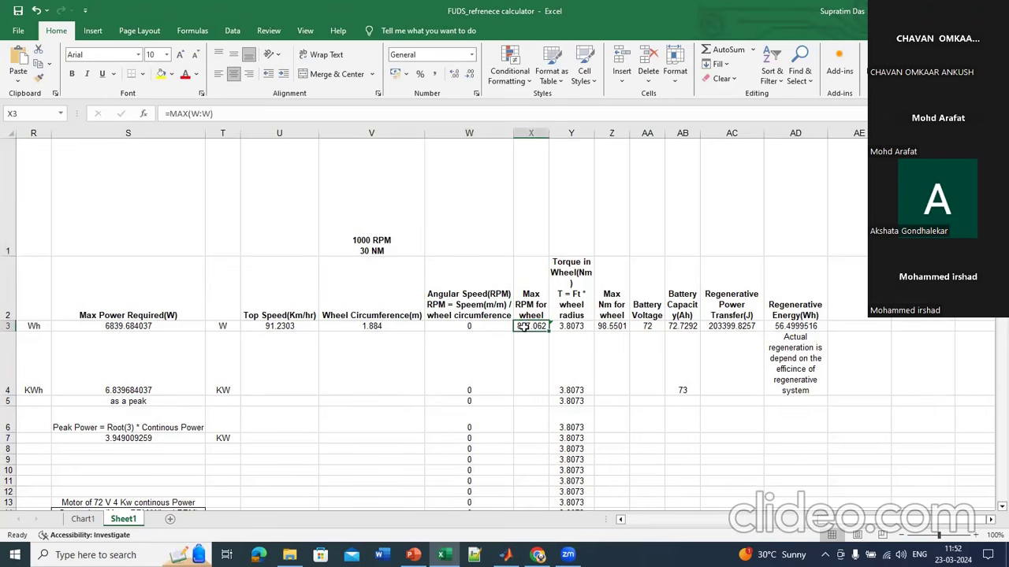
Step: Change the example motor speed in V1 to 3000 RPM, keeping the 30 NM line
click(387, 241)
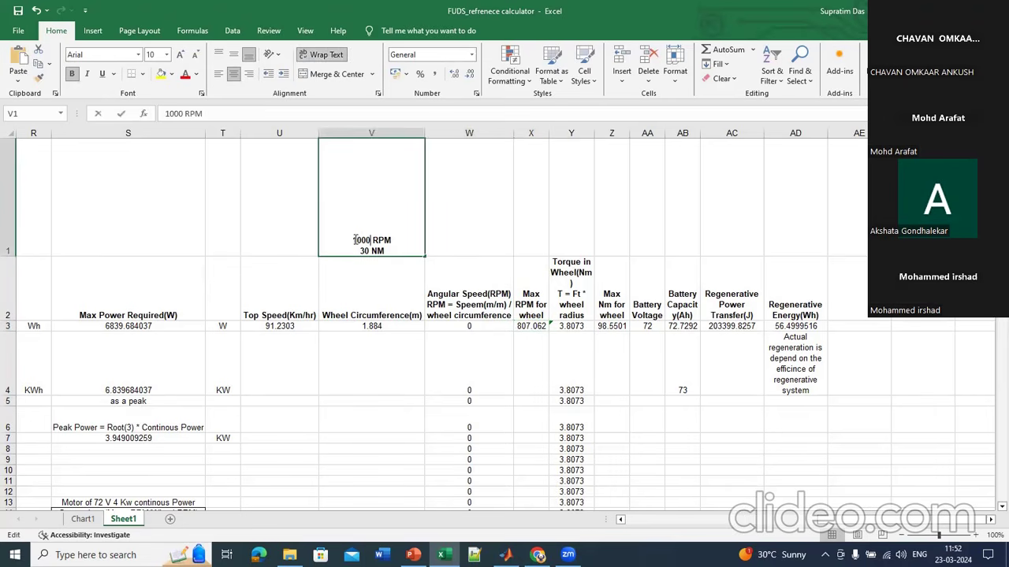
double_click(354, 239)
key(Delete)
text(30)
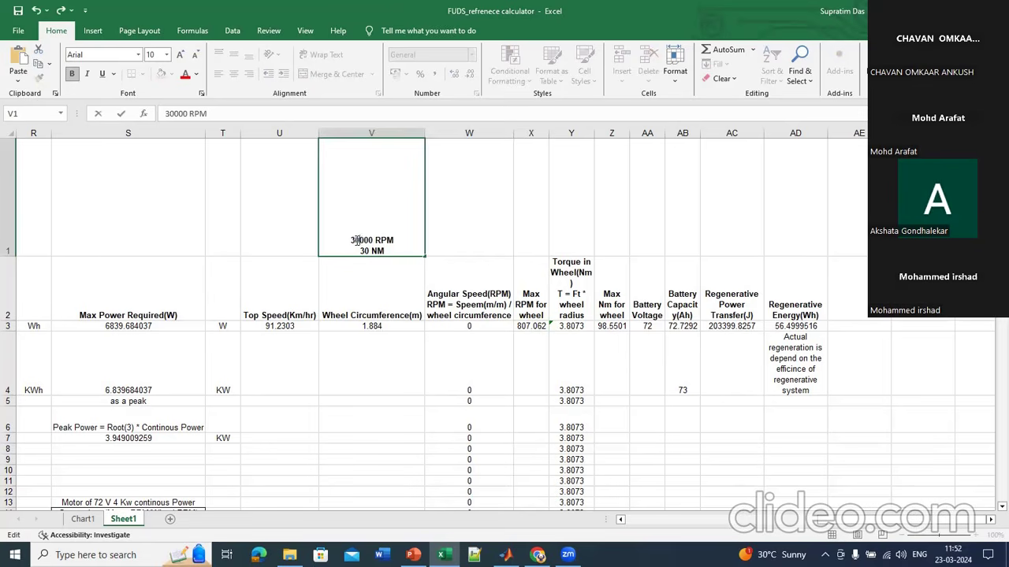
key(BackSpace)
click(682, 208)
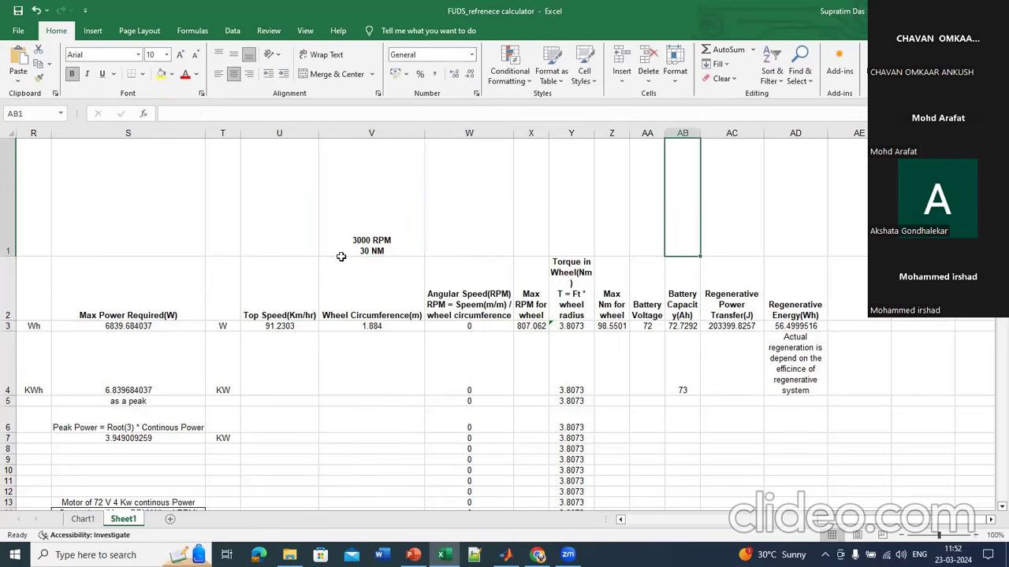
Step: Compare the Max RPM and Max Nm for wheel in X3 and Z3 with the motor rating, and enter the ratio 3:1 in W1
click(522, 328)
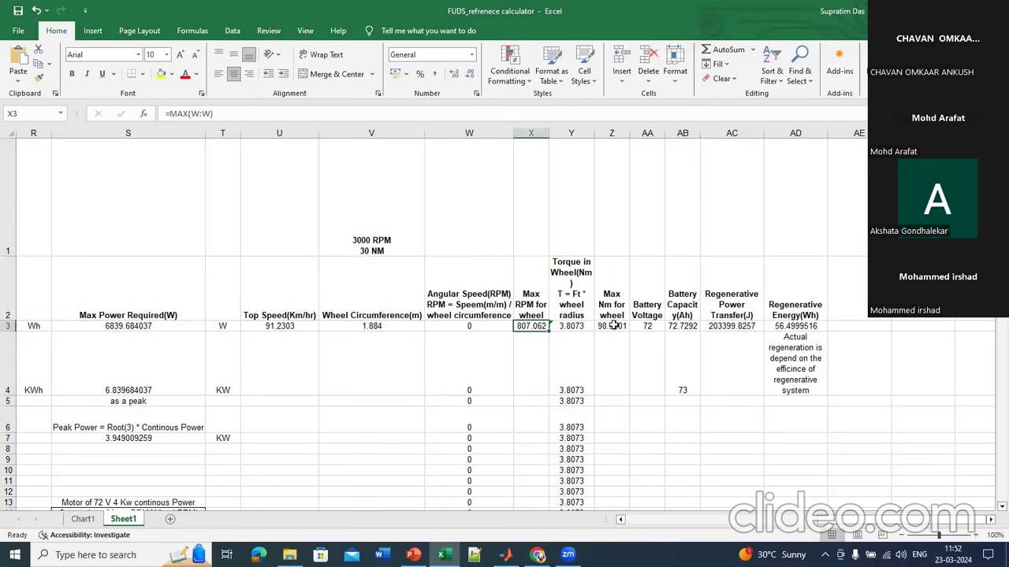
click(614, 325)
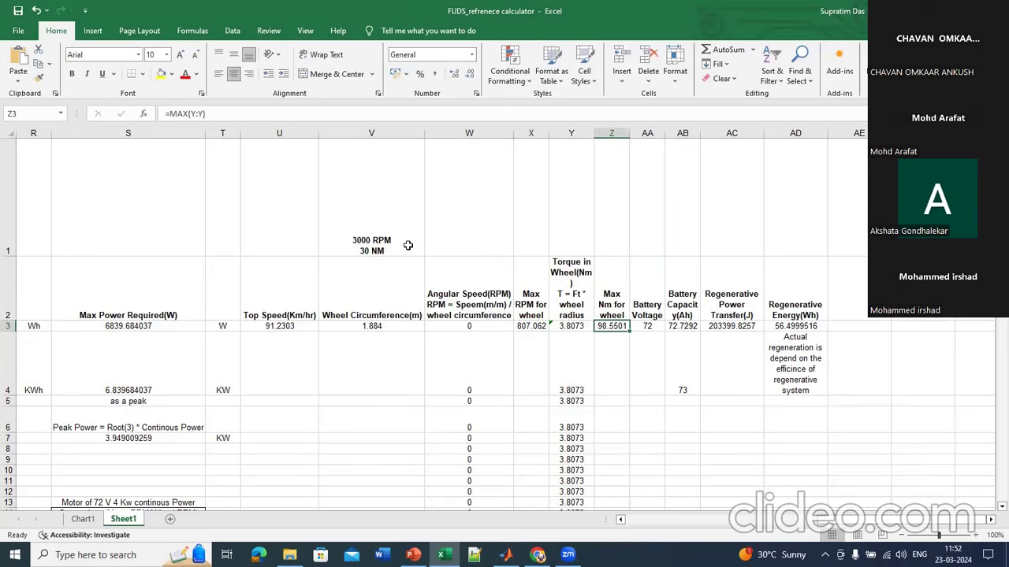
click(371, 242)
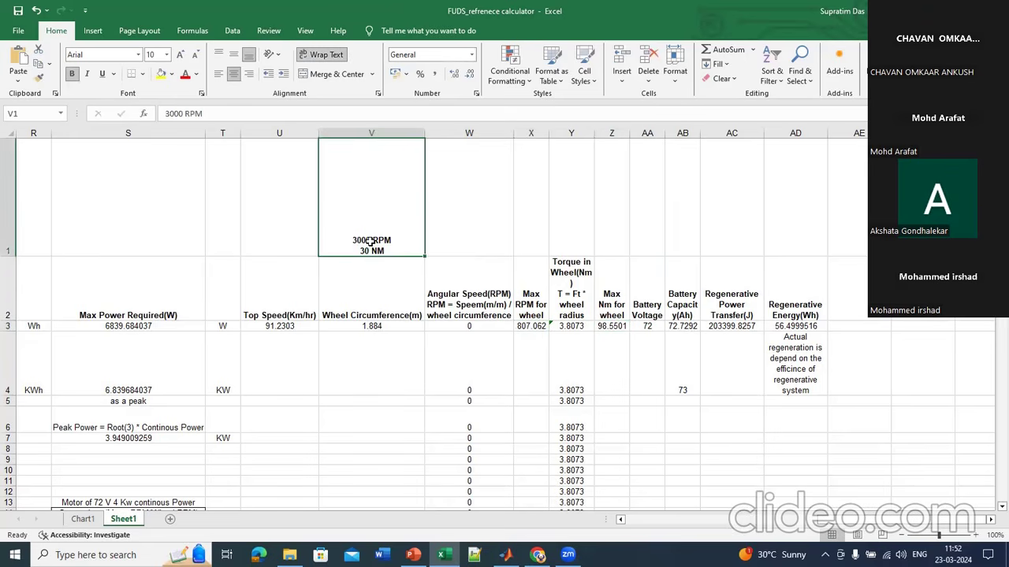
click(489, 222)
text(3:1)
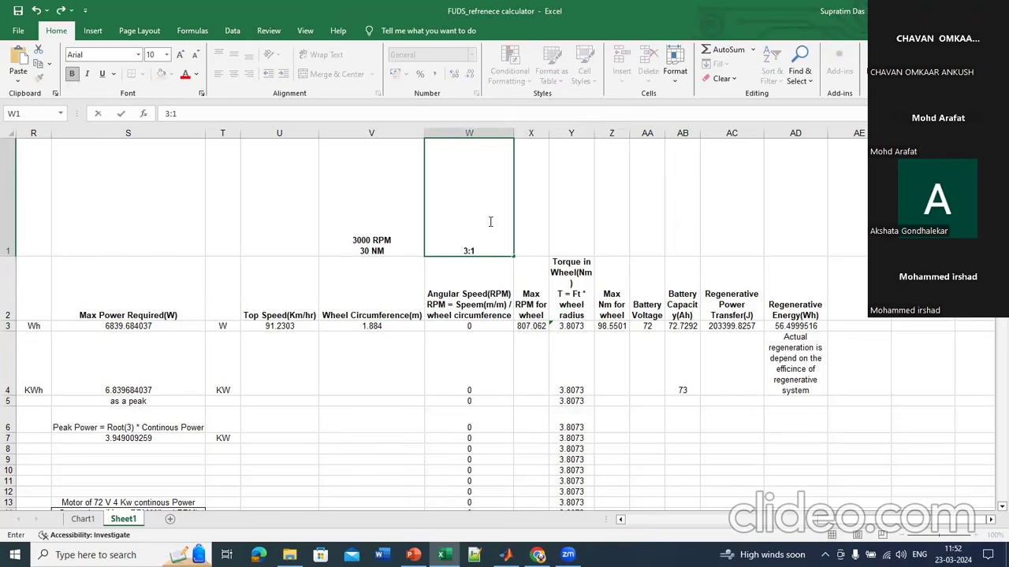
click(587, 221)
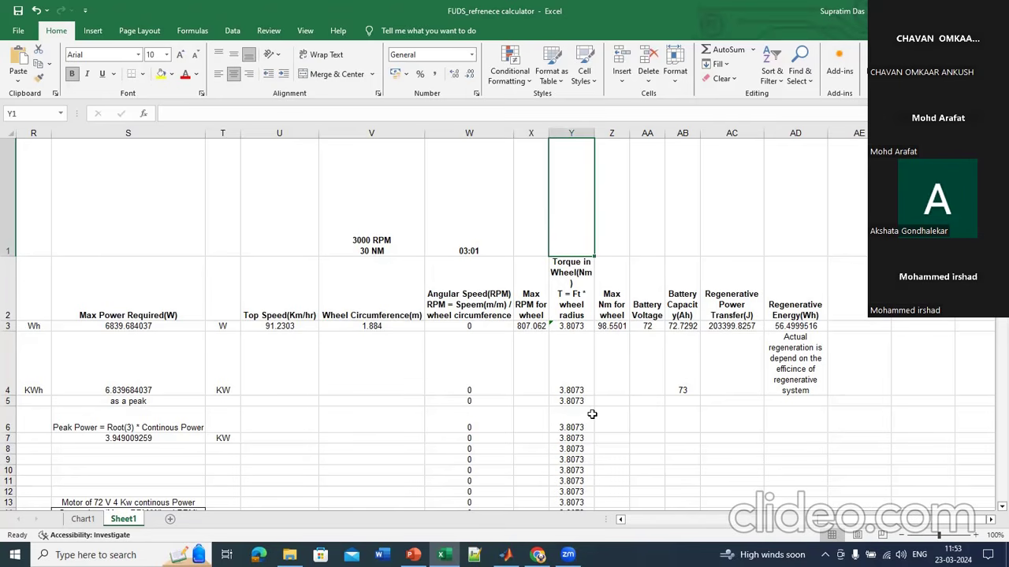
scroll(591, 413, down, 3)
scroll(592, 414, left, 5)
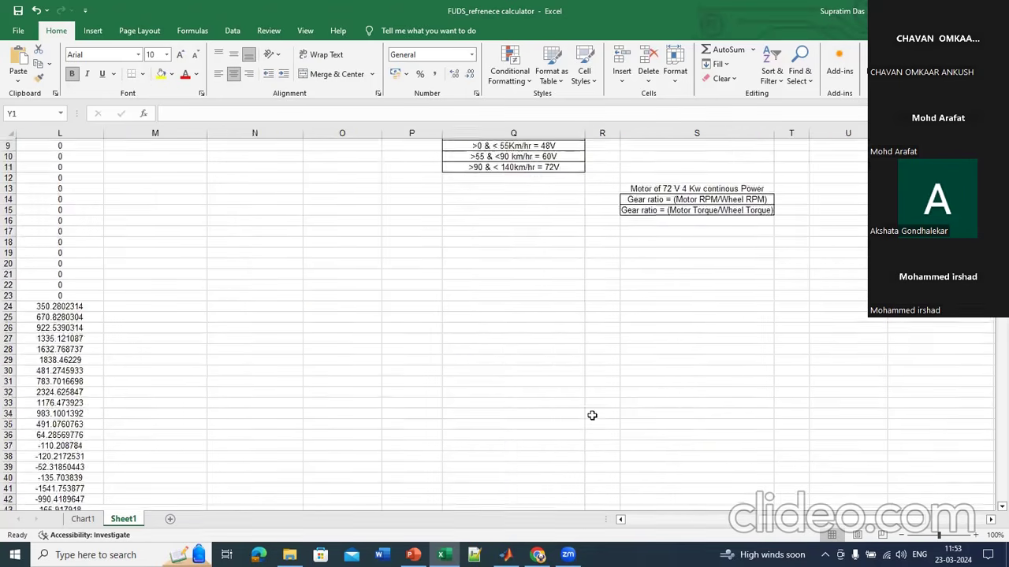
scroll(592, 414, up, 3)
scroll(591, 416, left, 3)
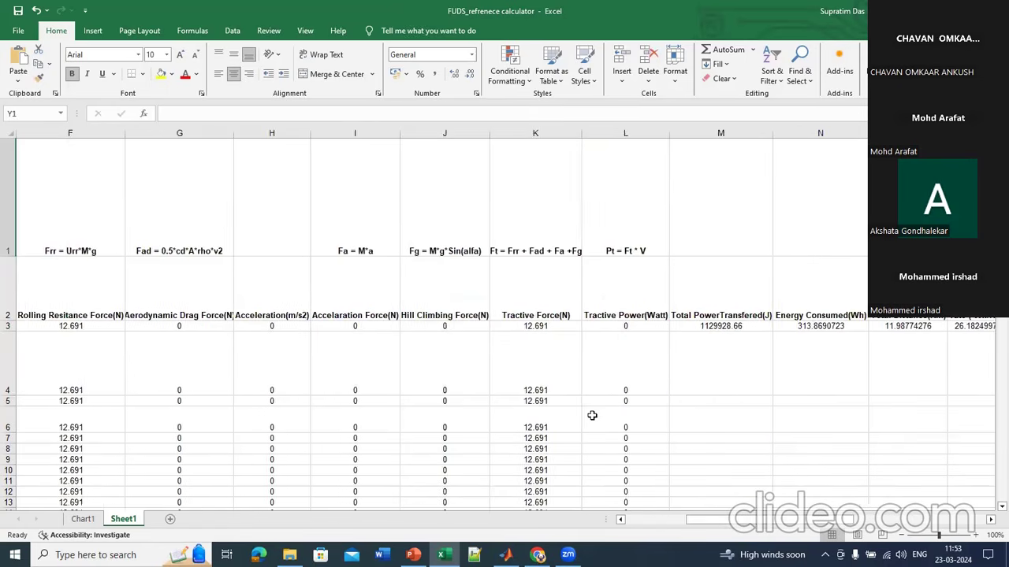
scroll(592, 415, right, 3)
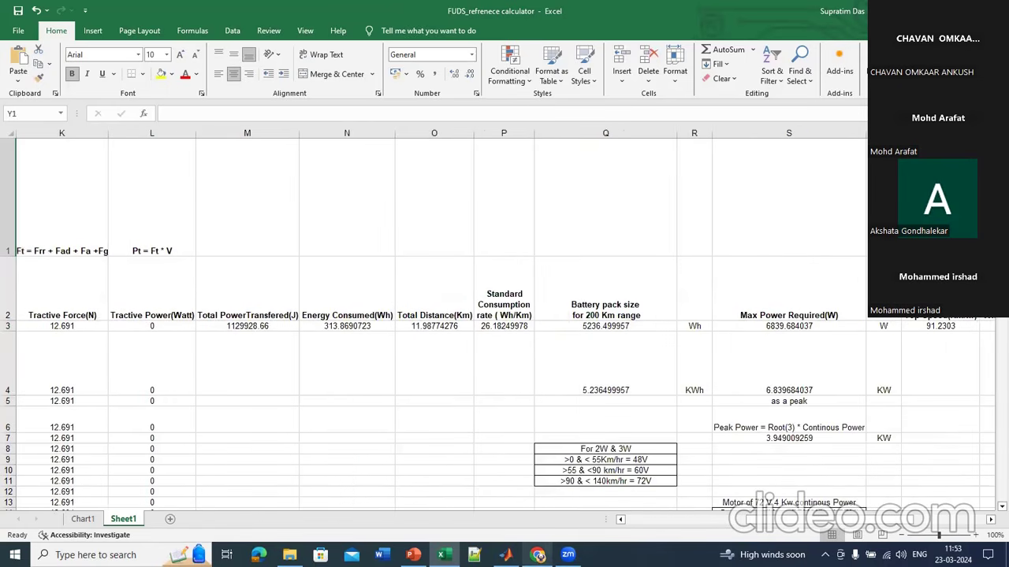
Step: Switch to MATLAB, start Simulink and create a blank model in a maximized window
mouse_move(567, 555)
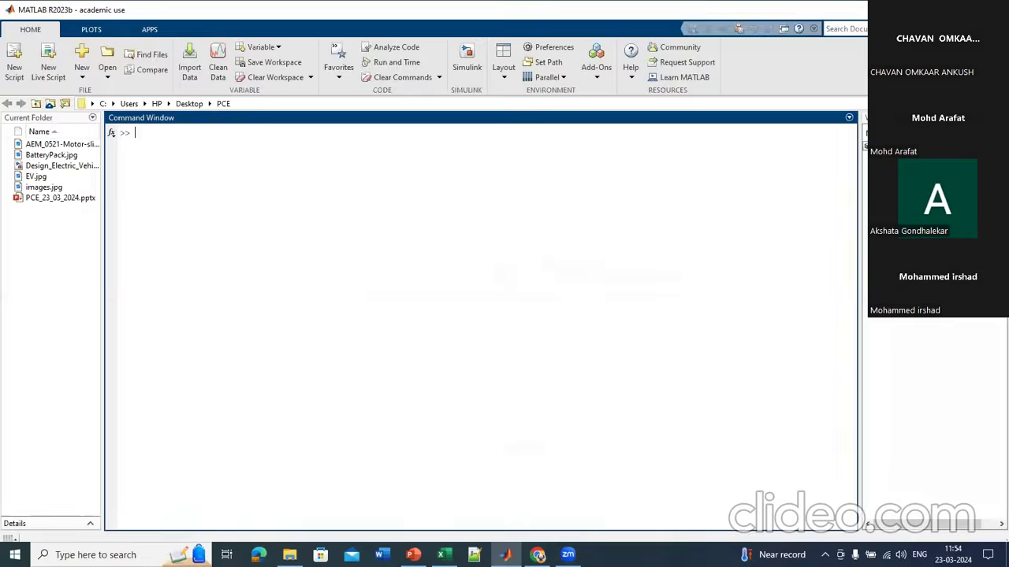
click(933, 9)
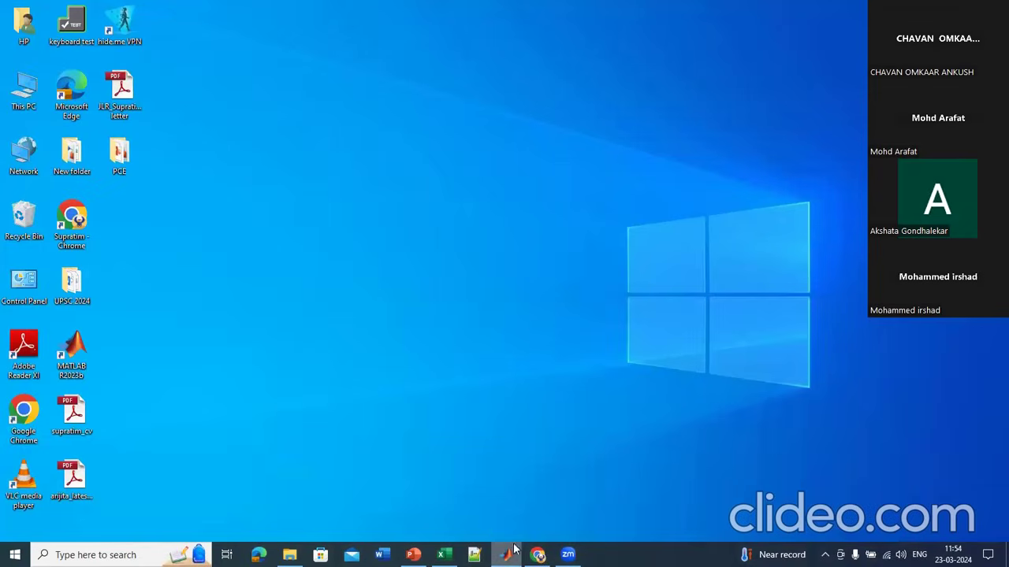
click(500, 502)
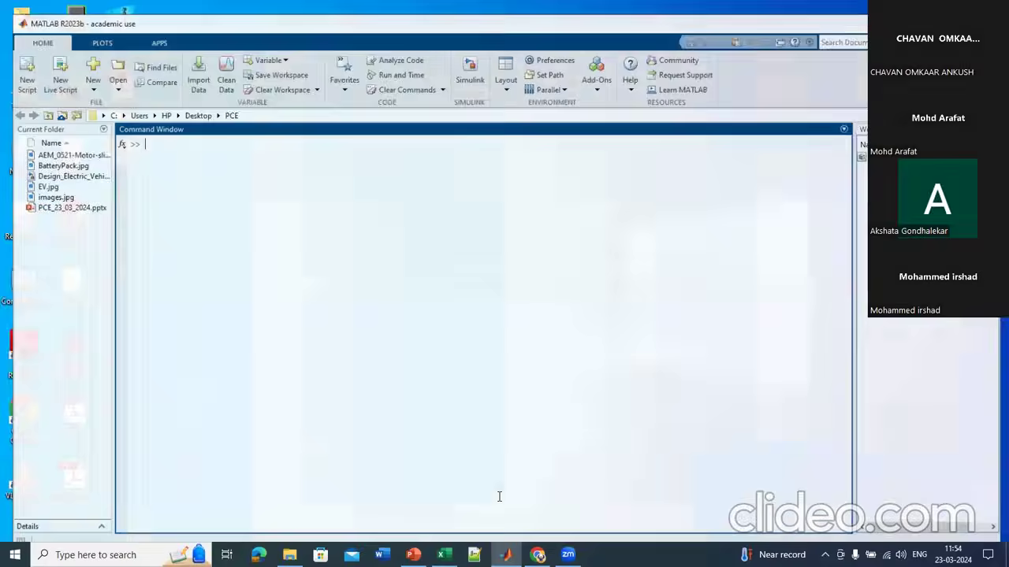
click(468, 60)
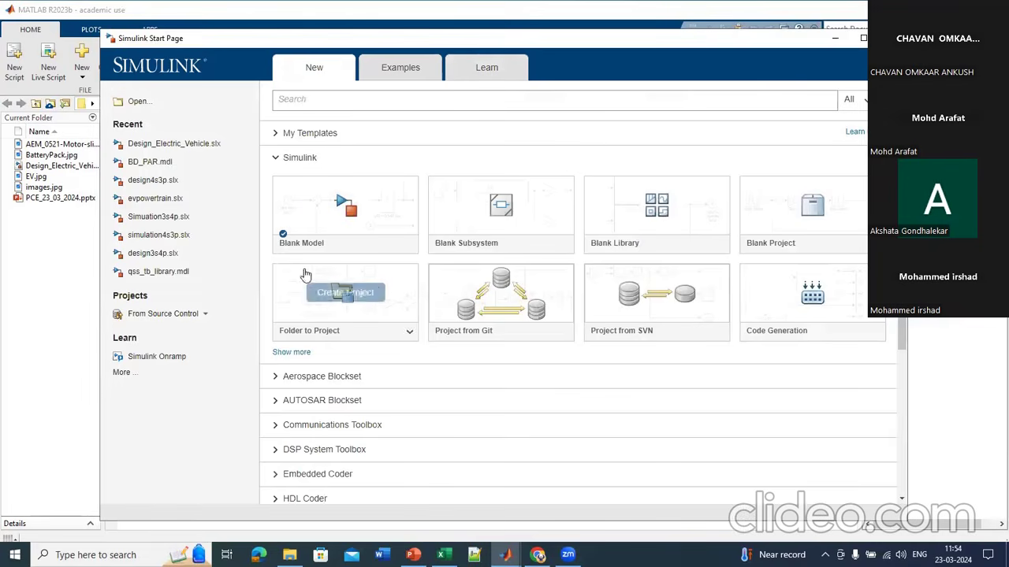
click(340, 219)
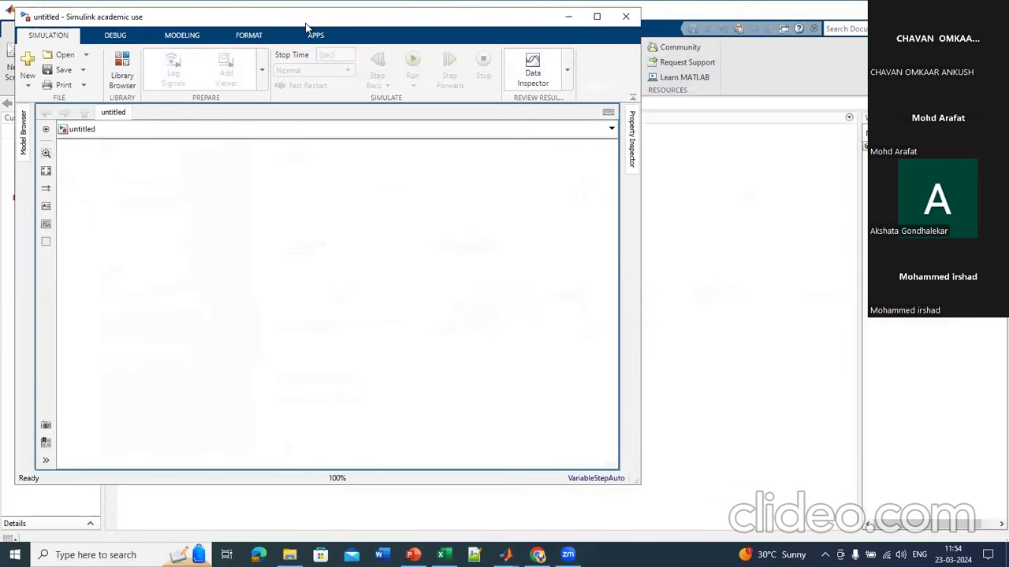
click(673, 110)
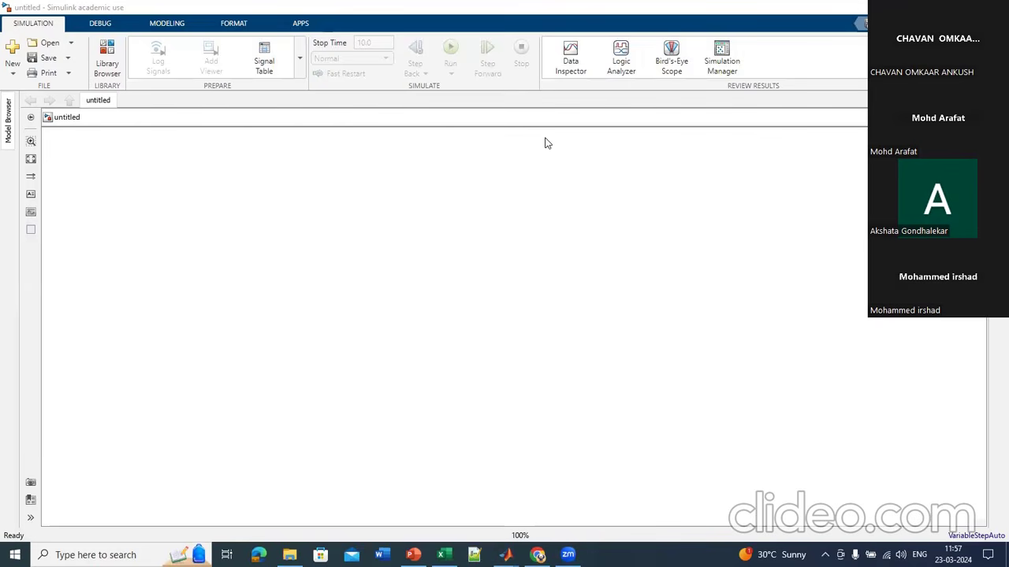
Step: Switch to the FUDS workbook in Excel and review the calculation columns from the vehicle forces through the regenerative energy
mouse_move(443, 555)
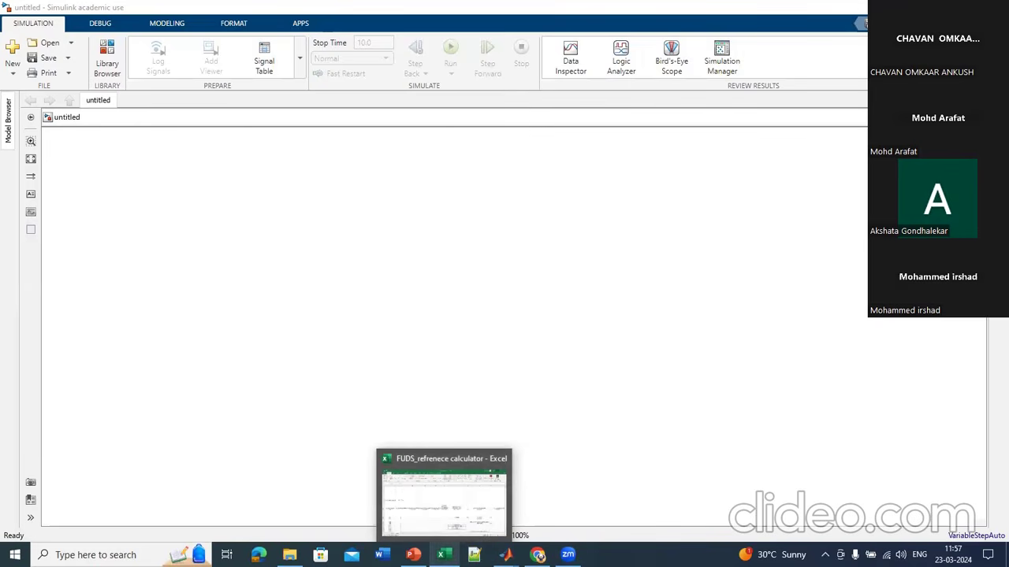
click(461, 500)
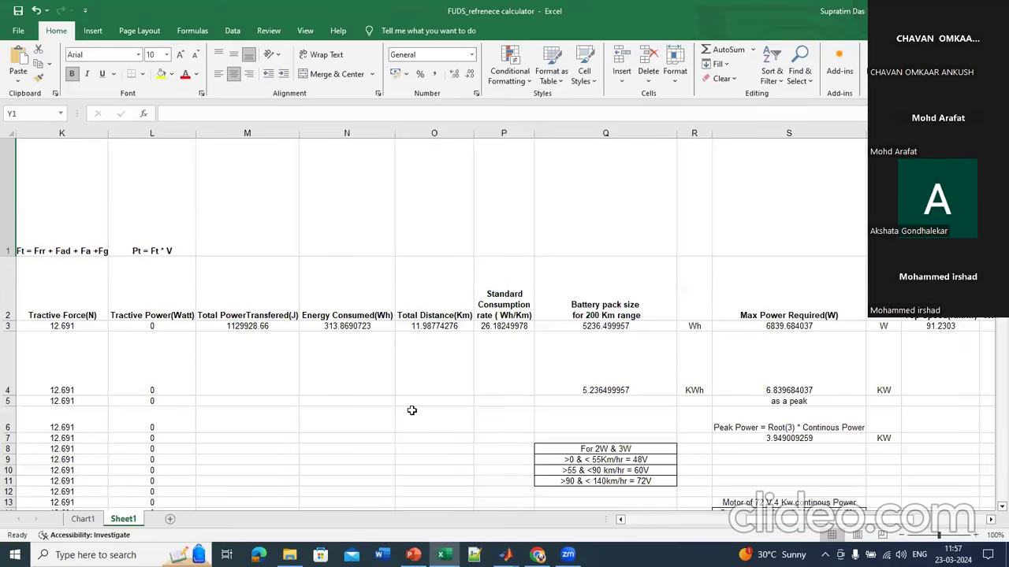
scroll(411, 409, left, 3)
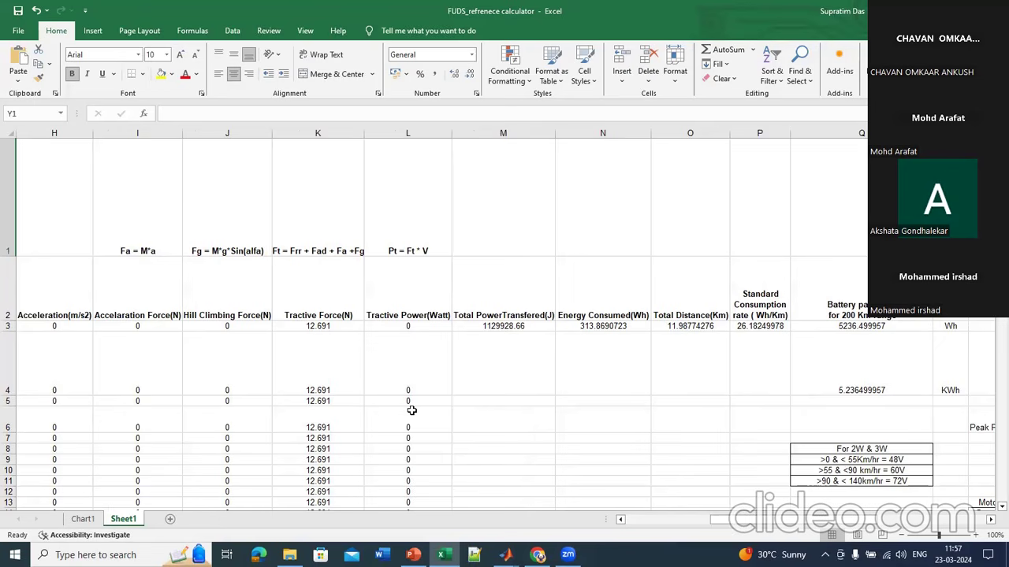
scroll(522, 369, right, 1)
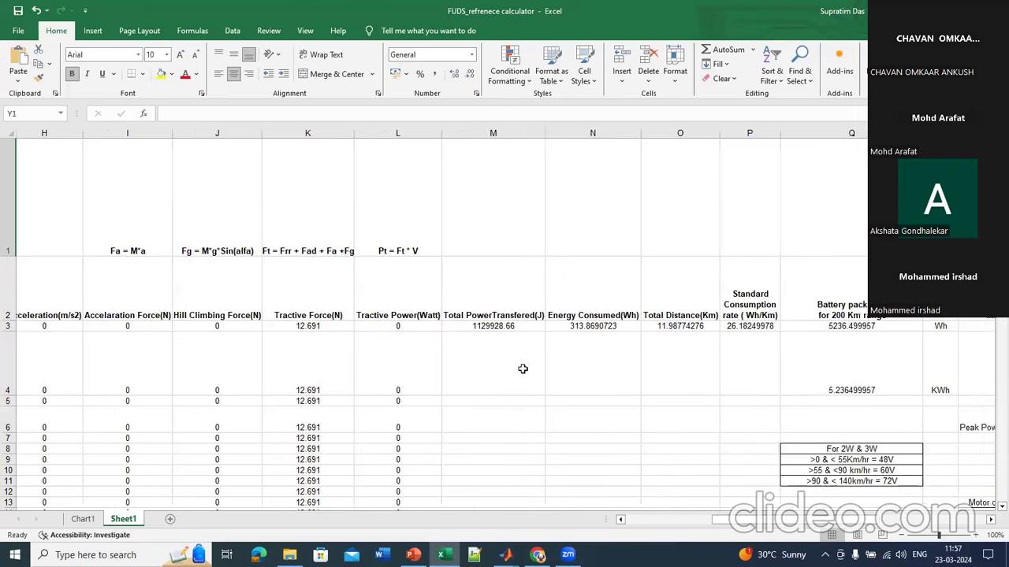
scroll(236, 344, right, 3)
scroll(114, 379, left, 4)
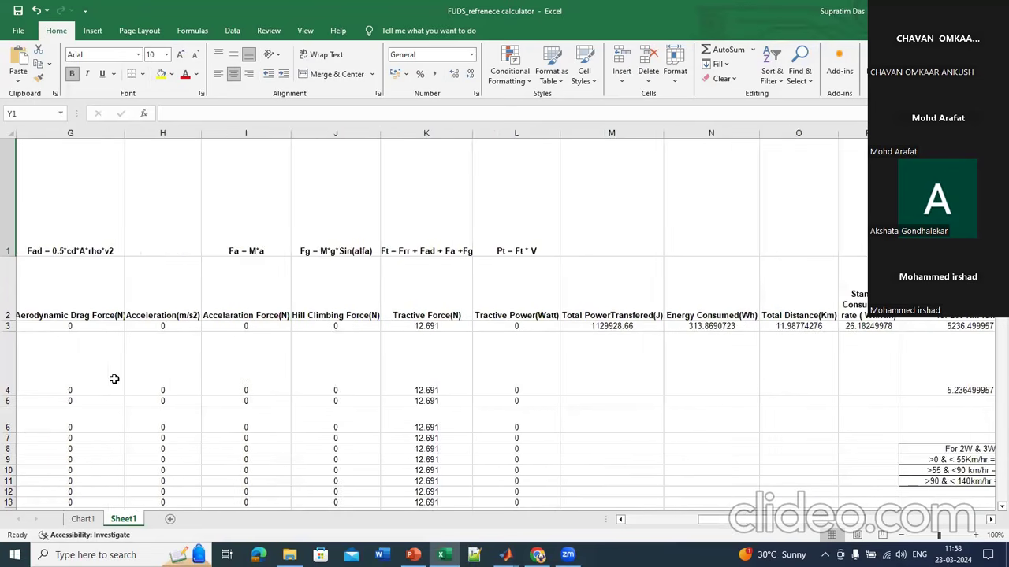
scroll(114, 379, left, 4)
scroll(115, 379, right, 20)
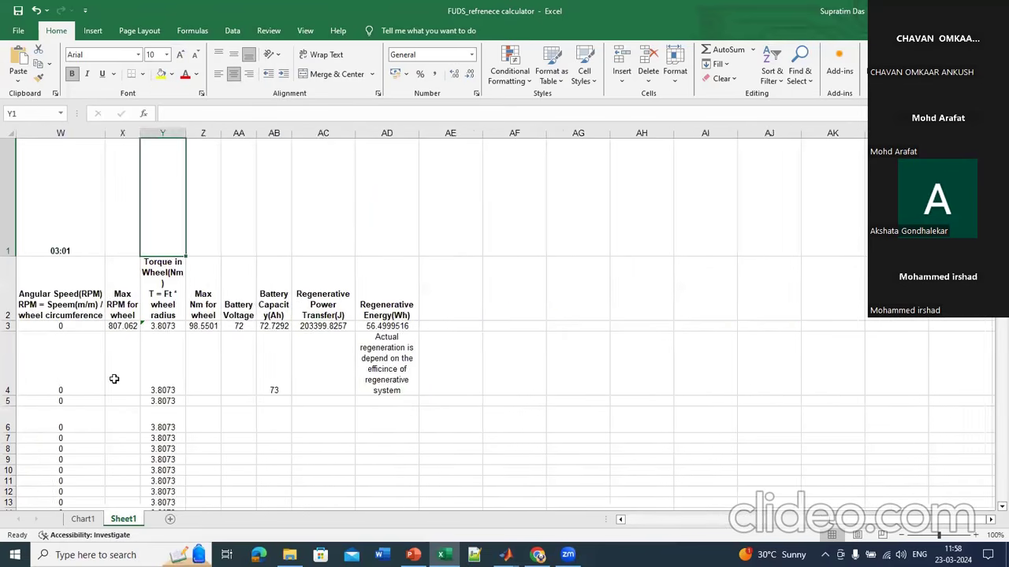
scroll(114, 379, left, 2)
scroll(115, 379, left, 13)
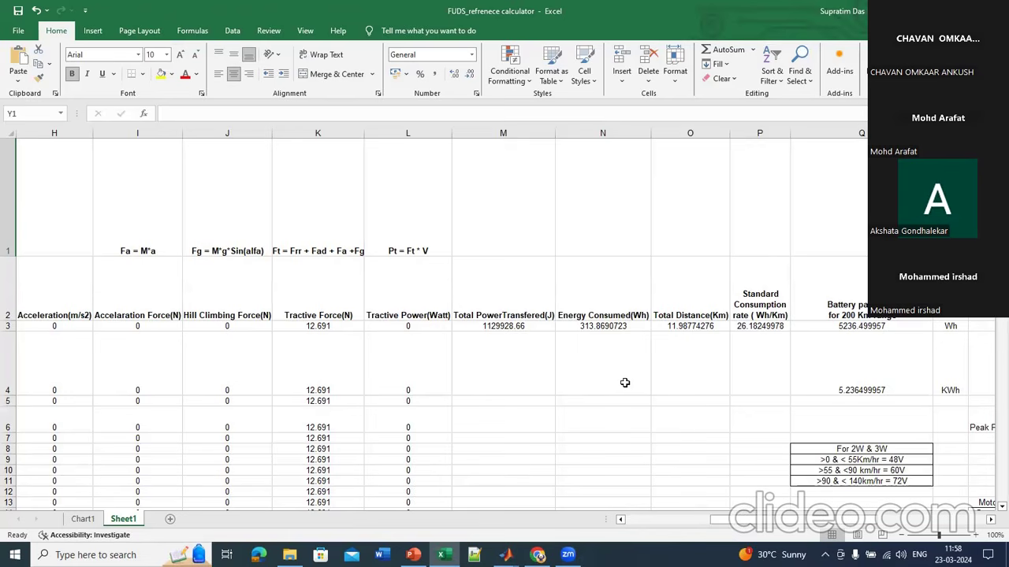
scroll(624, 383, right, 4)
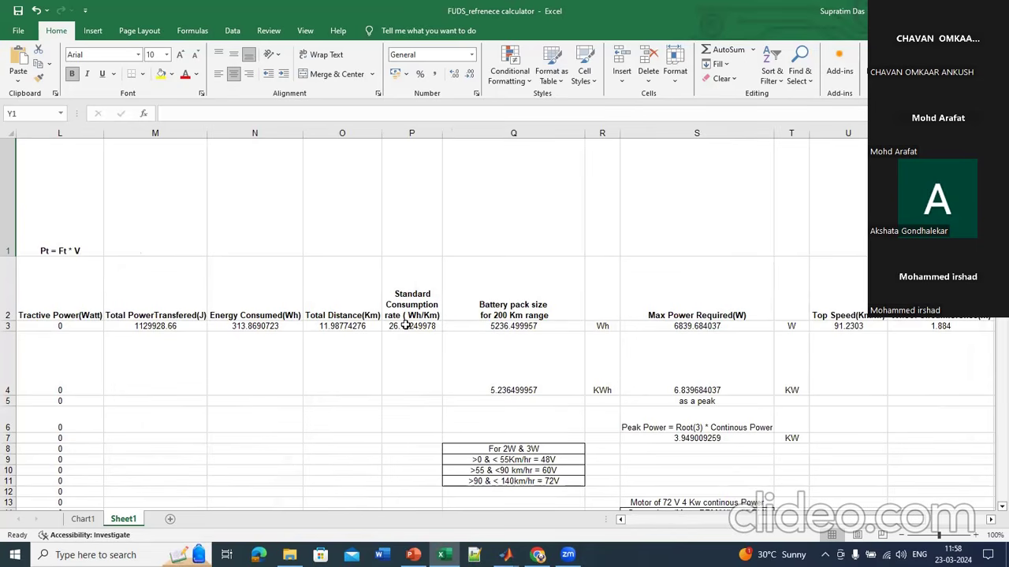
Step: Inspect the Standard Consumption rate formula in P3, the battery pack size formula in Q3 and the Max Power Required formula in S3
click(406, 325)
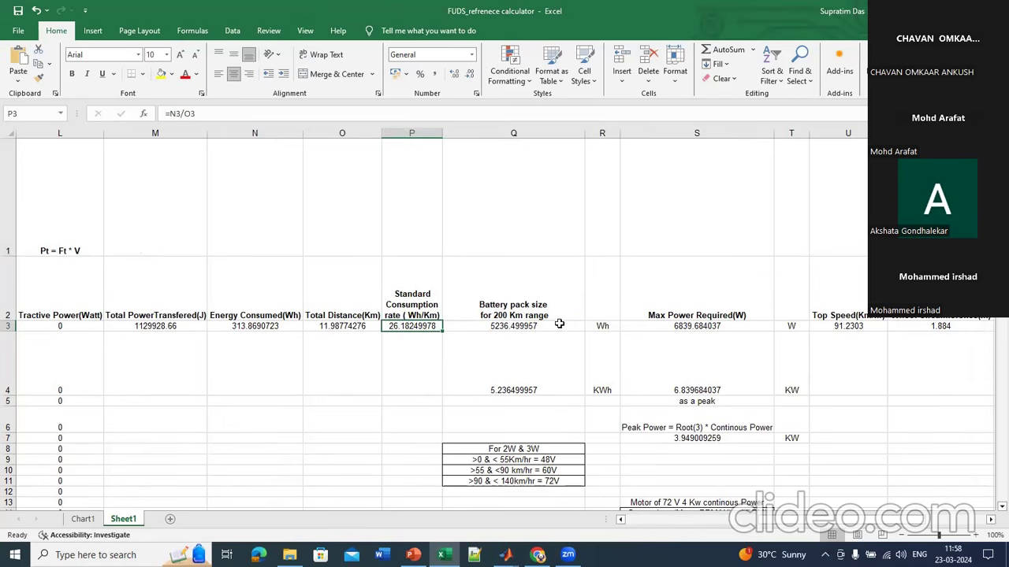
click(501, 327)
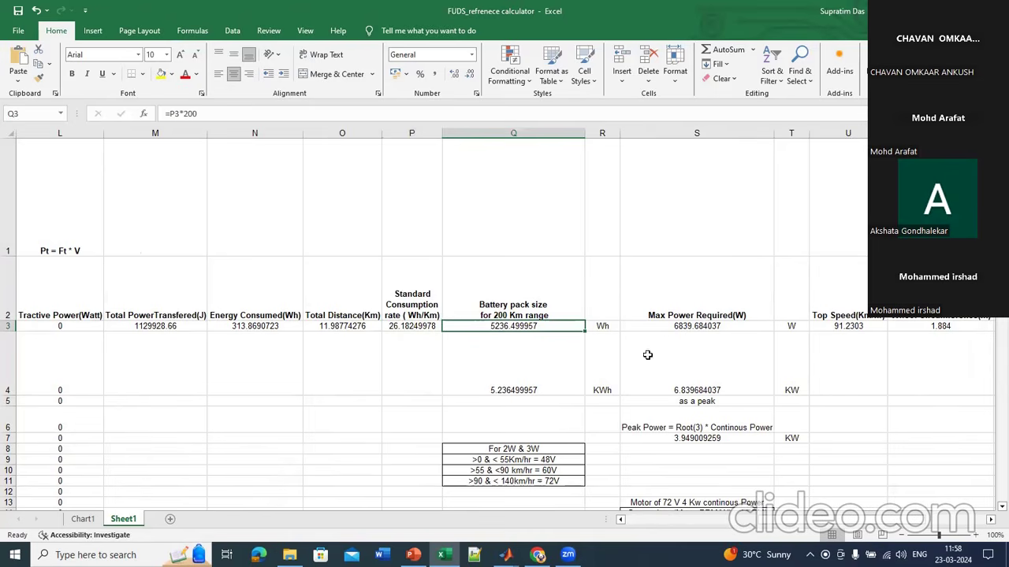
click(681, 325)
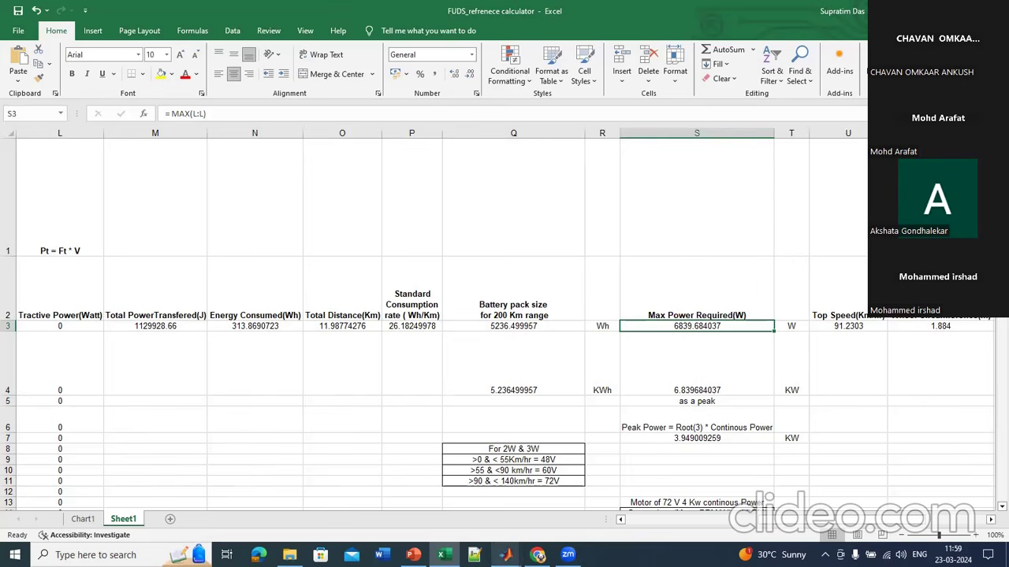
Step: Switch to the untitled Simulink model, add a Drive Cycle Source block from Powertrain Blockset, and open the Library Browser
mouse_move(505, 555)
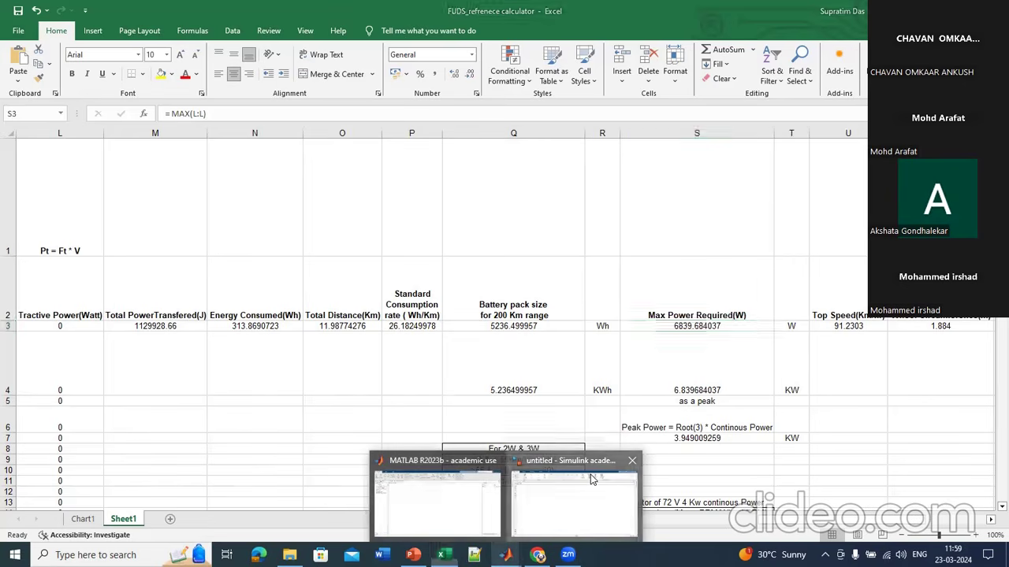
click(592, 480)
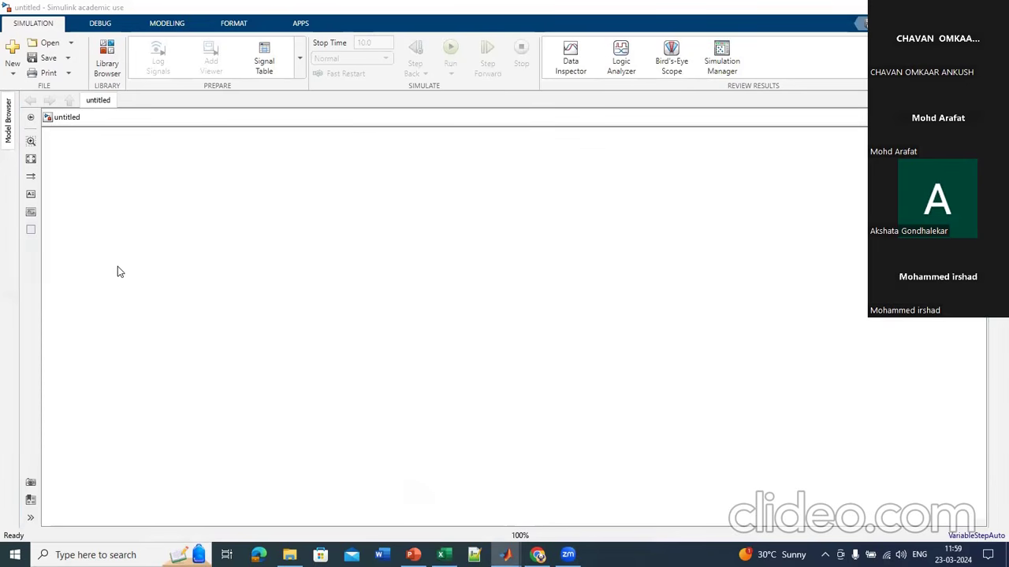
click(113, 203)
double_click(113, 203)
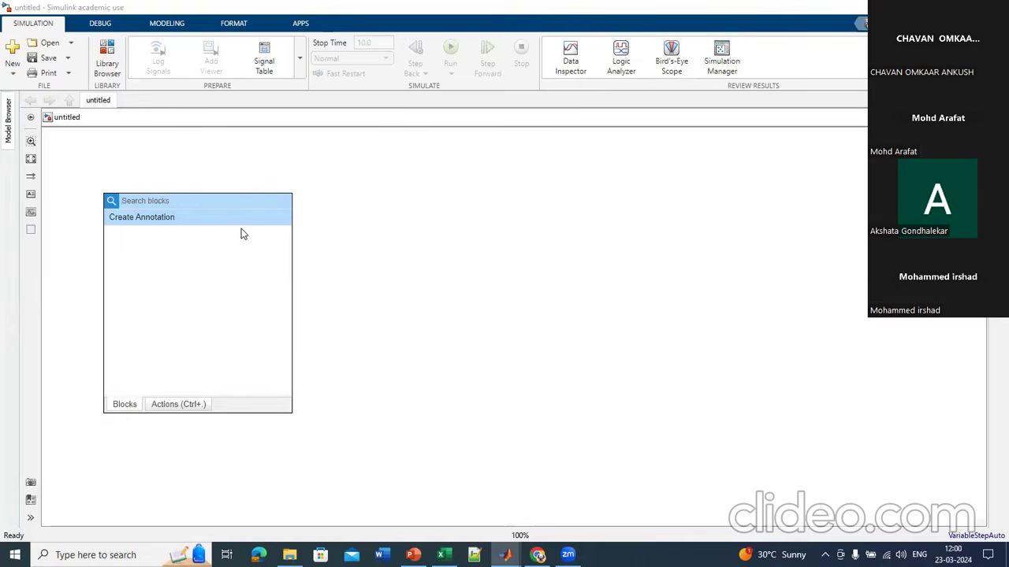
text(Dri)
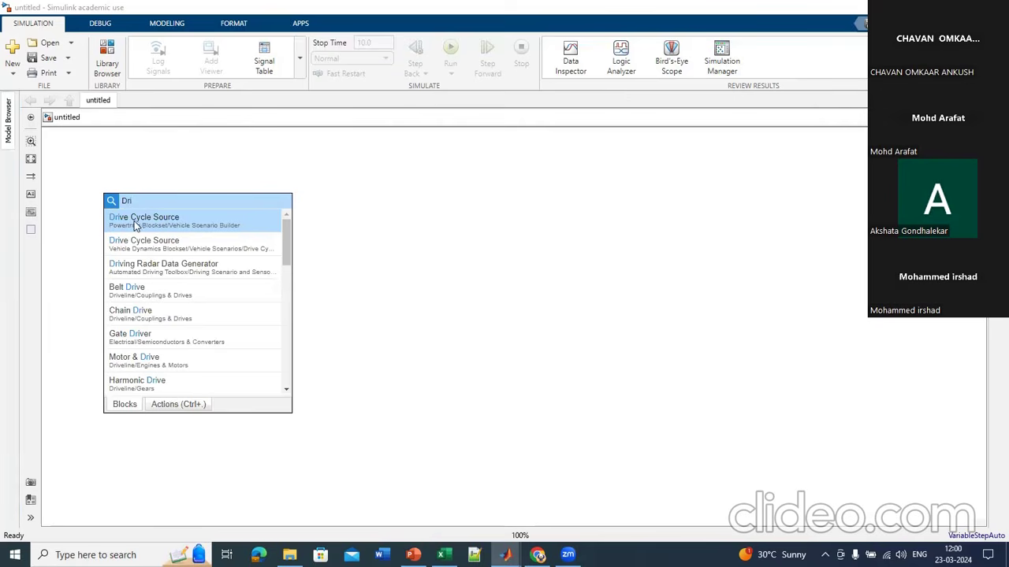
click(187, 223)
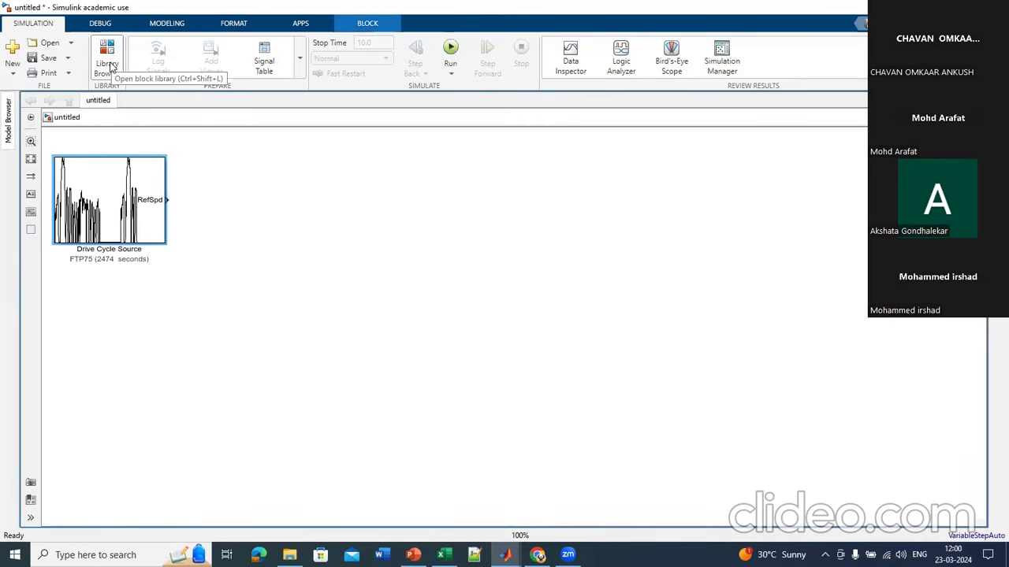
click(109, 63)
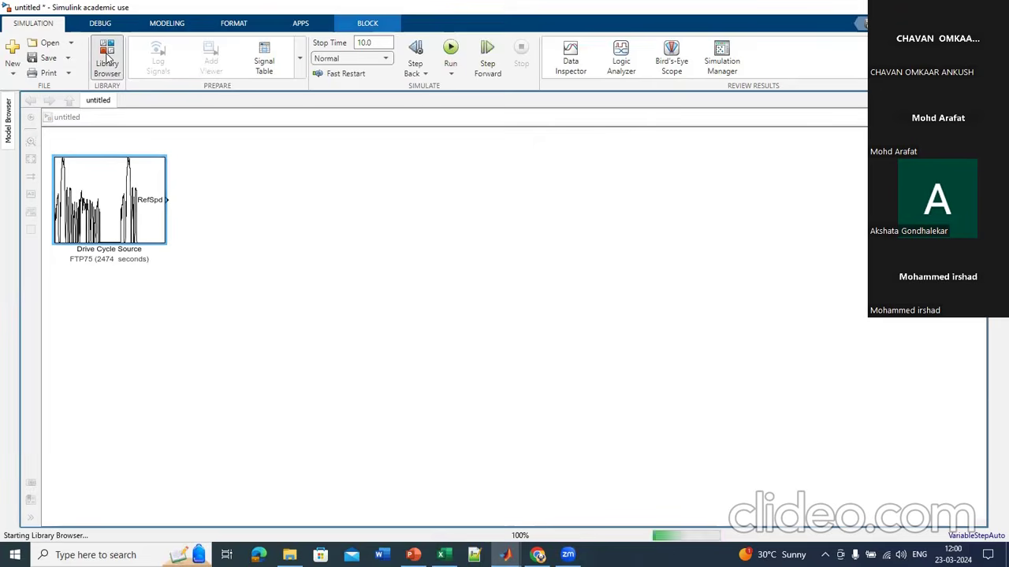
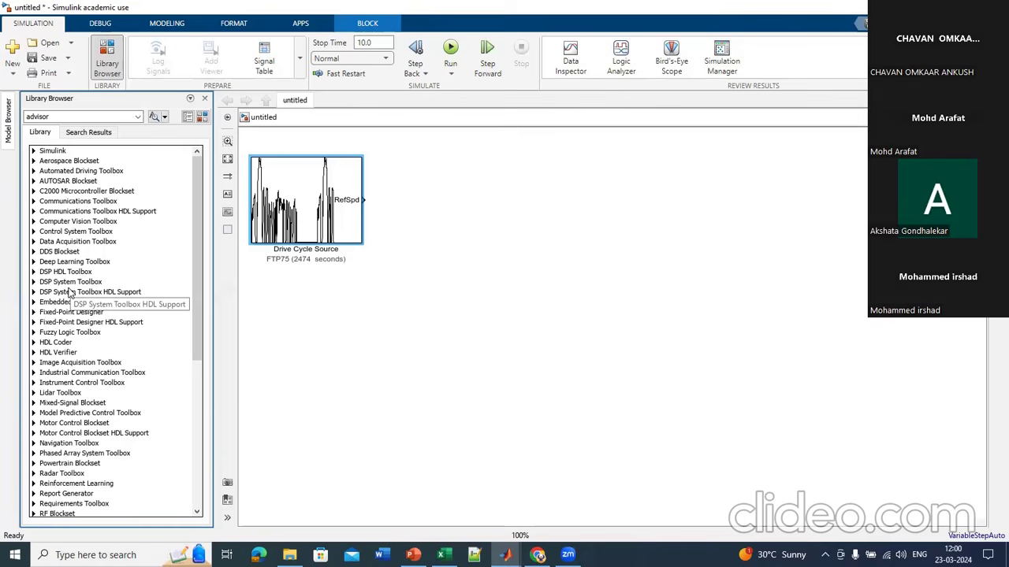
Step: Close the Library Browser, reposition the Drive Cycle Source block and set its drive cycle to WLTP Class 3
click(204, 100)
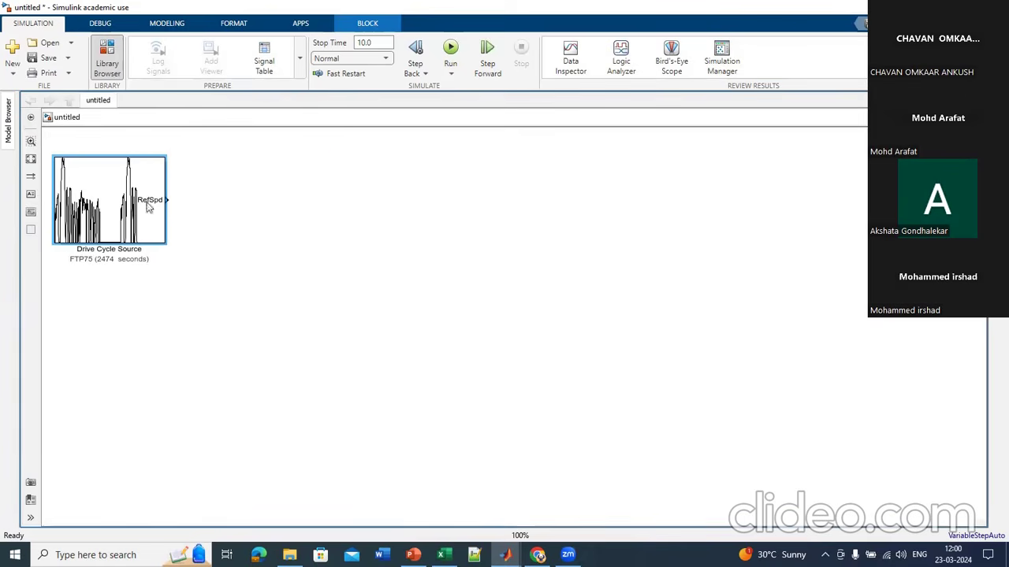
drag(105, 227, 117, 253)
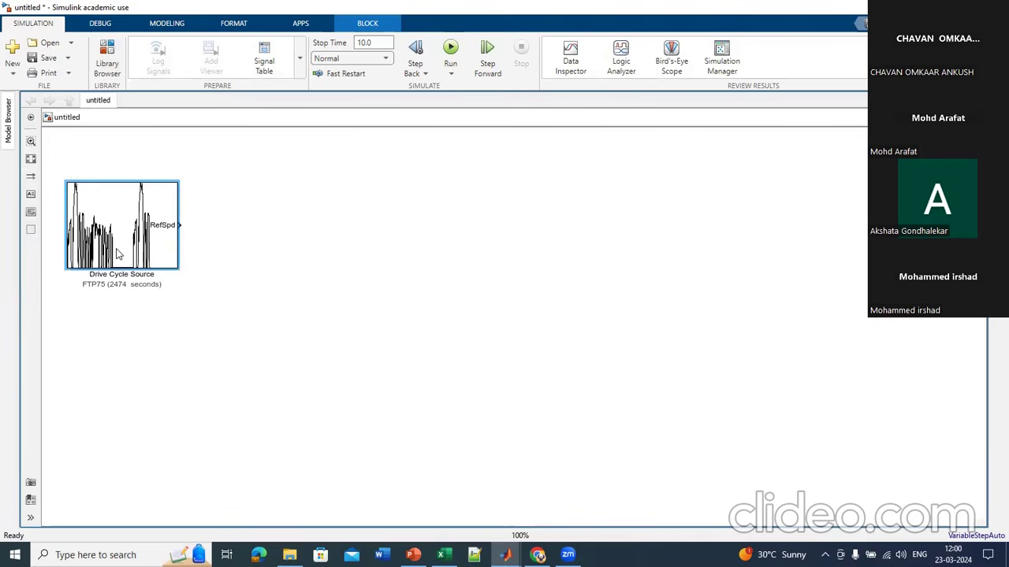
double_click(116, 254)
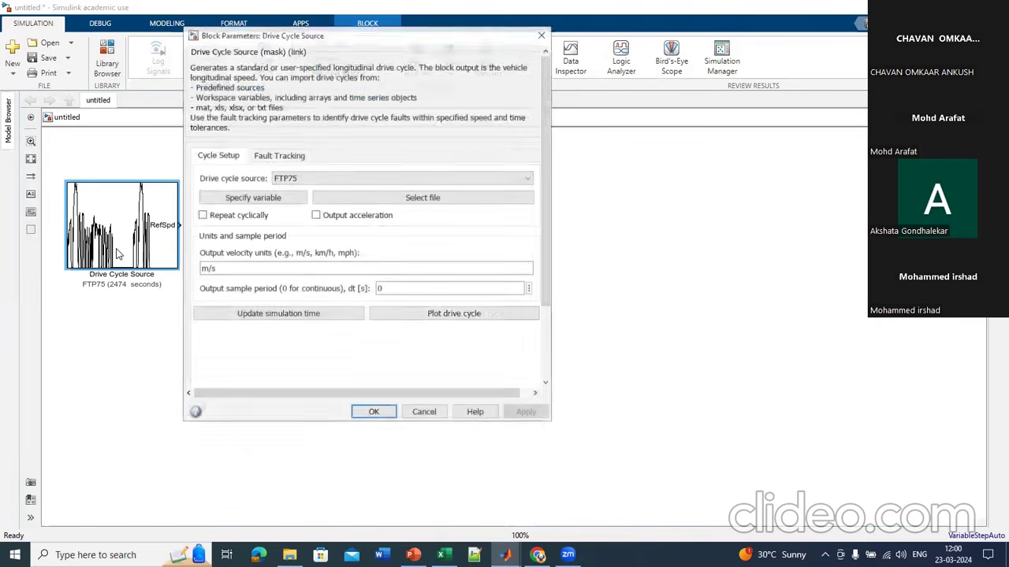
click(293, 182)
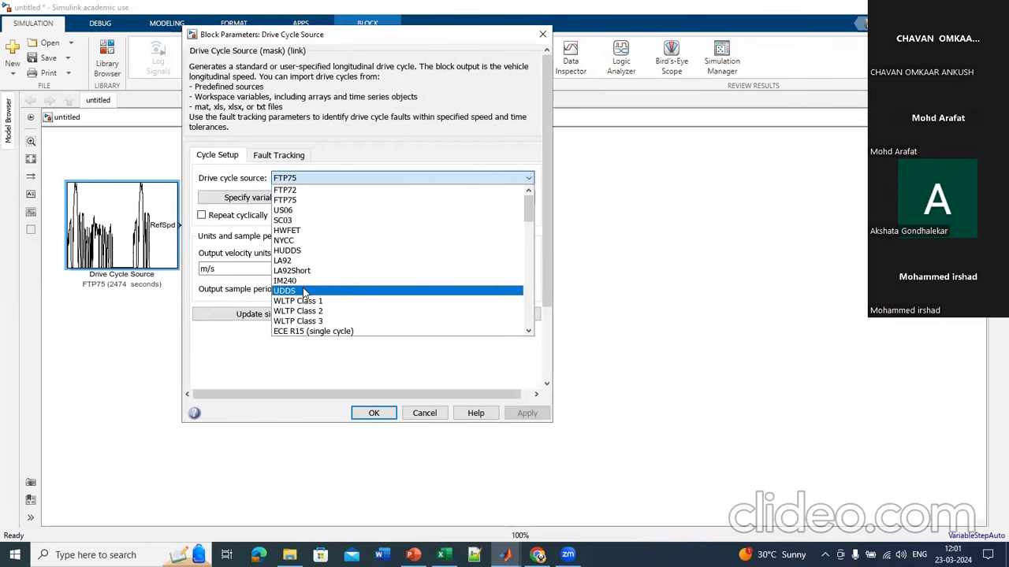
click(302, 320)
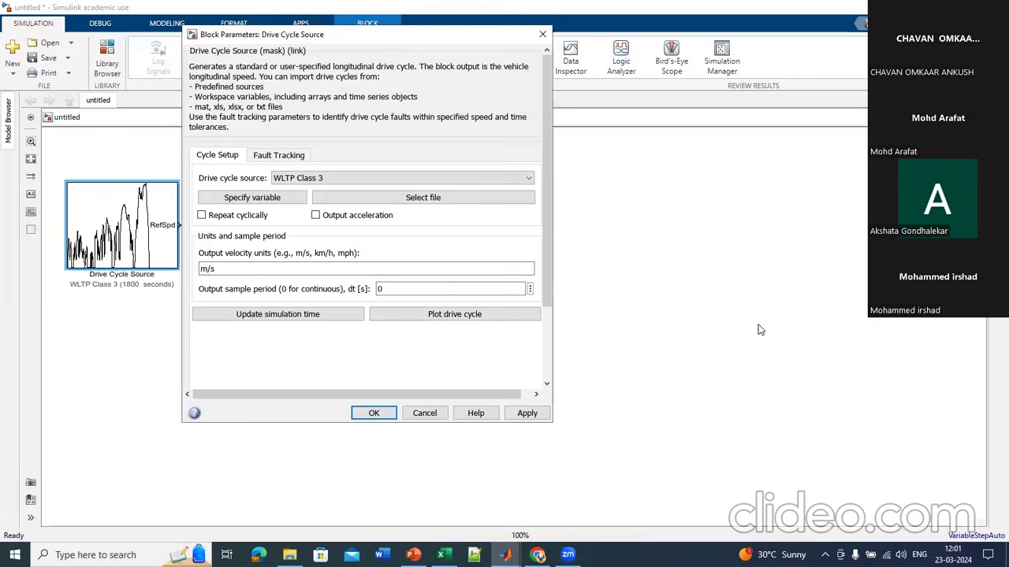
Step: Set the Drive Cycle Source's output velocity units to km/h, apply the parameters, and make the block slightly smaller
click(225, 270)
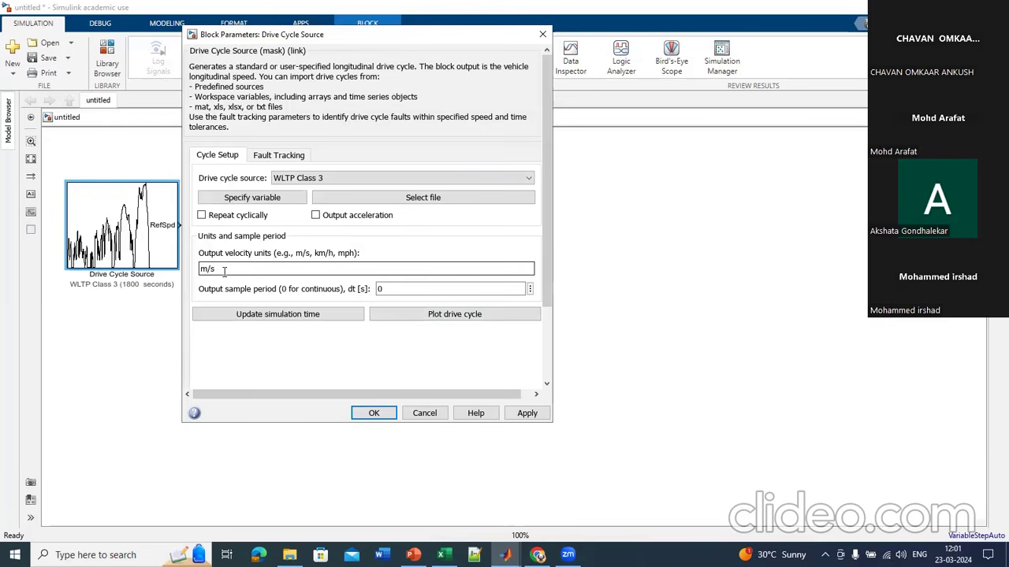
key(BackSpace)
key(BackSpace)
key(BackSpace)
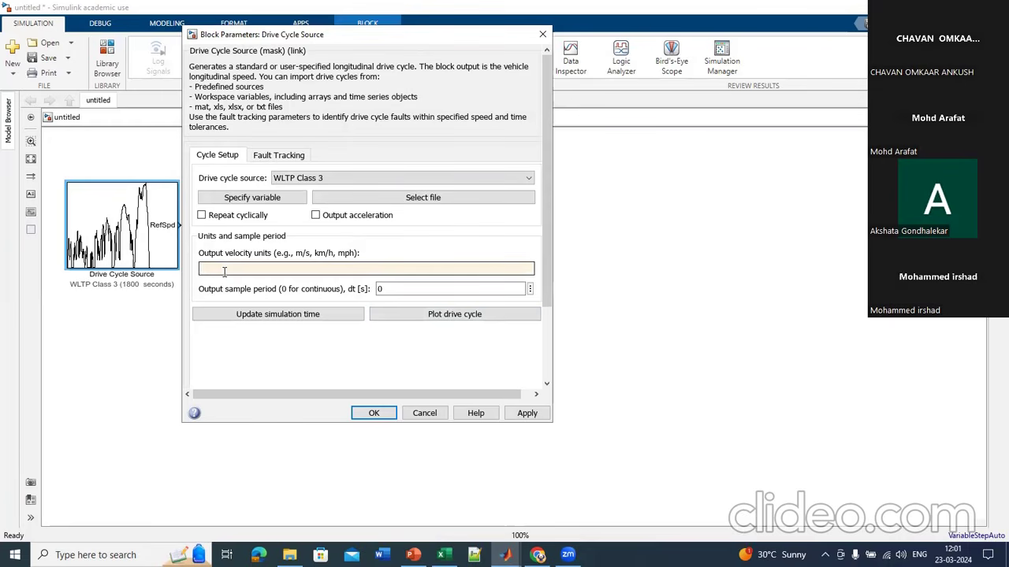
text(km/h)
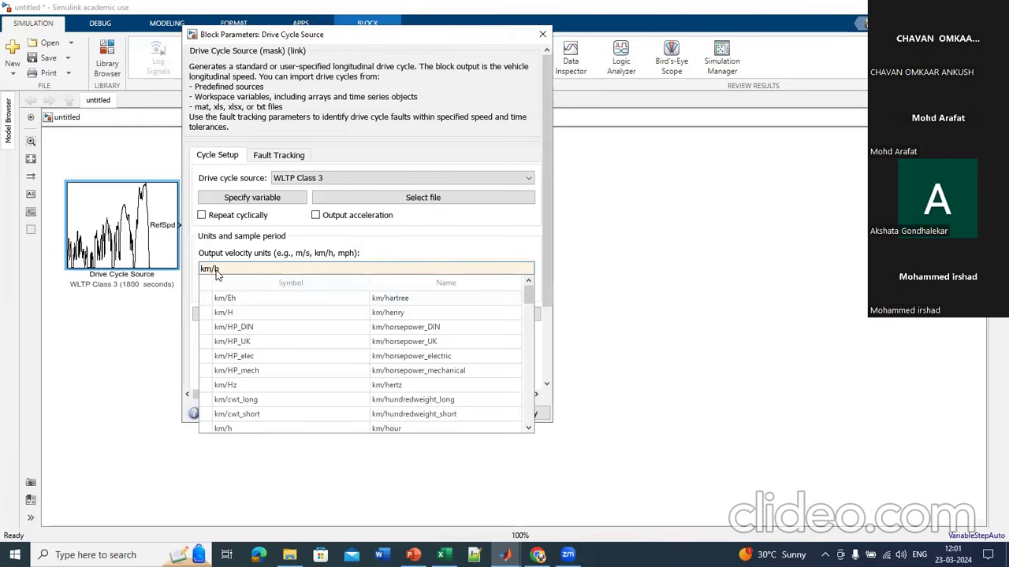
click(509, 236)
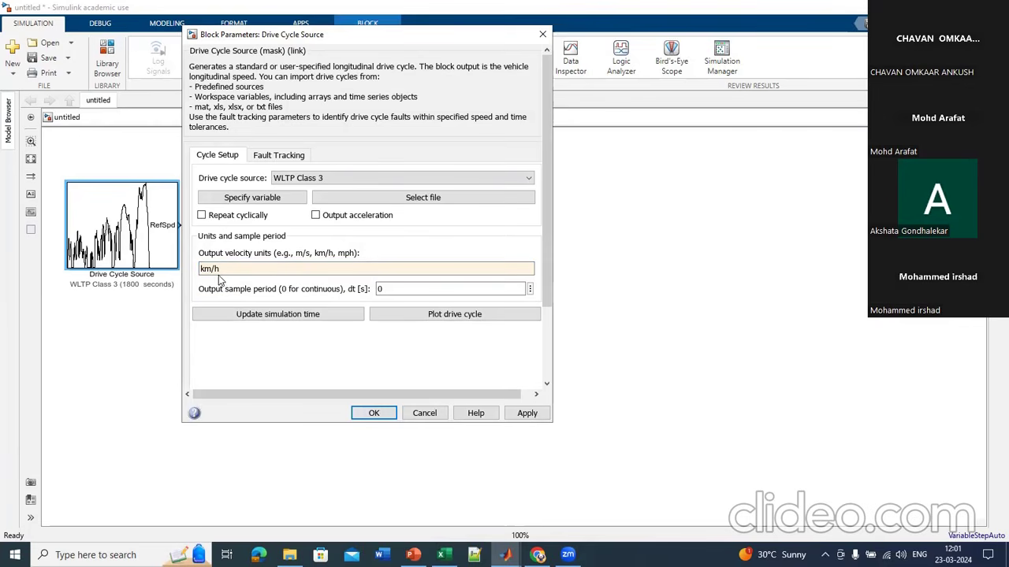
click(526, 413)
click(392, 413)
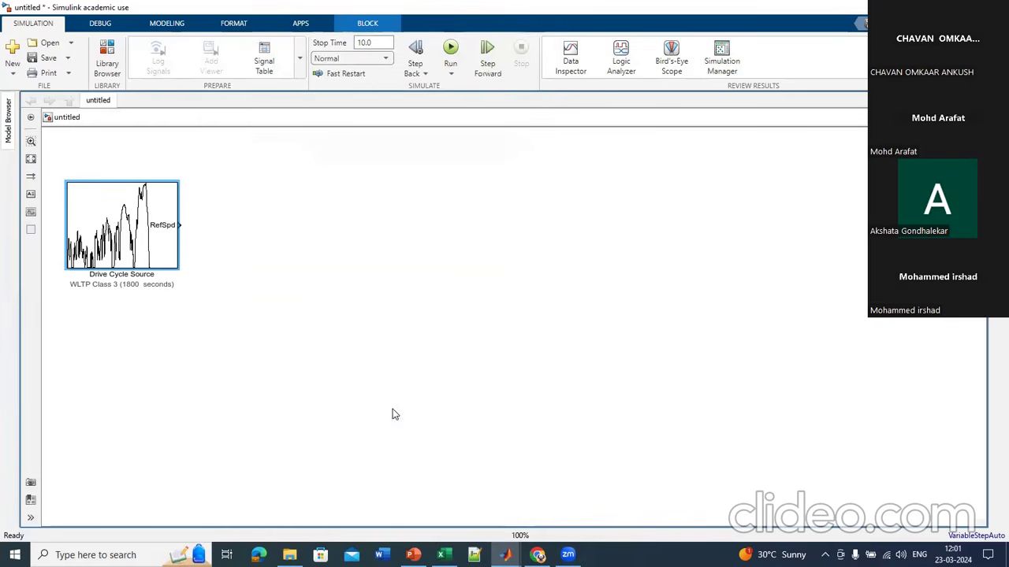
drag(175, 265, 160, 261)
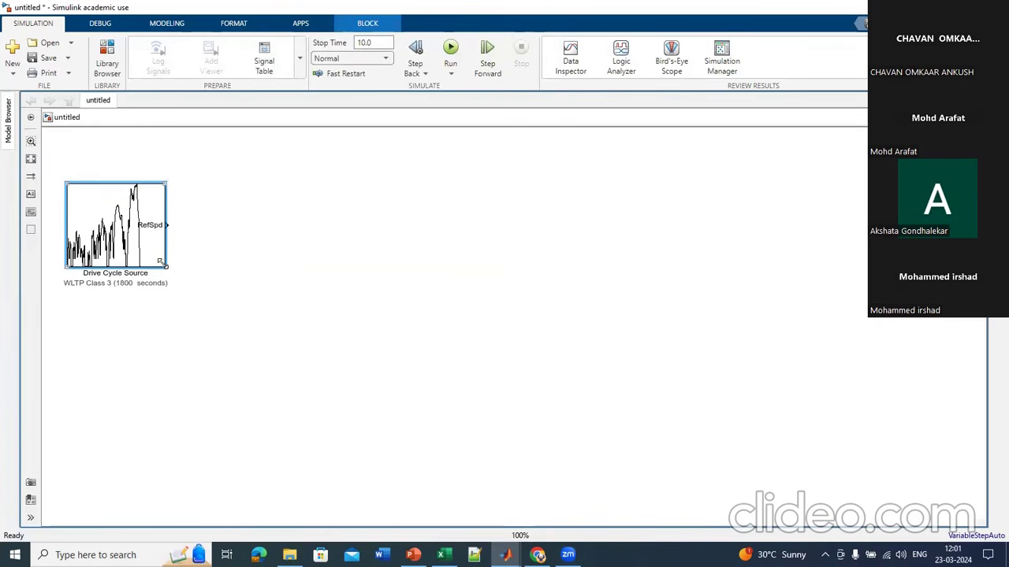
Step: Add a Longitudinal Driver block from Powertrain Blockset and place it beside the Drive Cycle Source with a gap between them
double_click(229, 229)
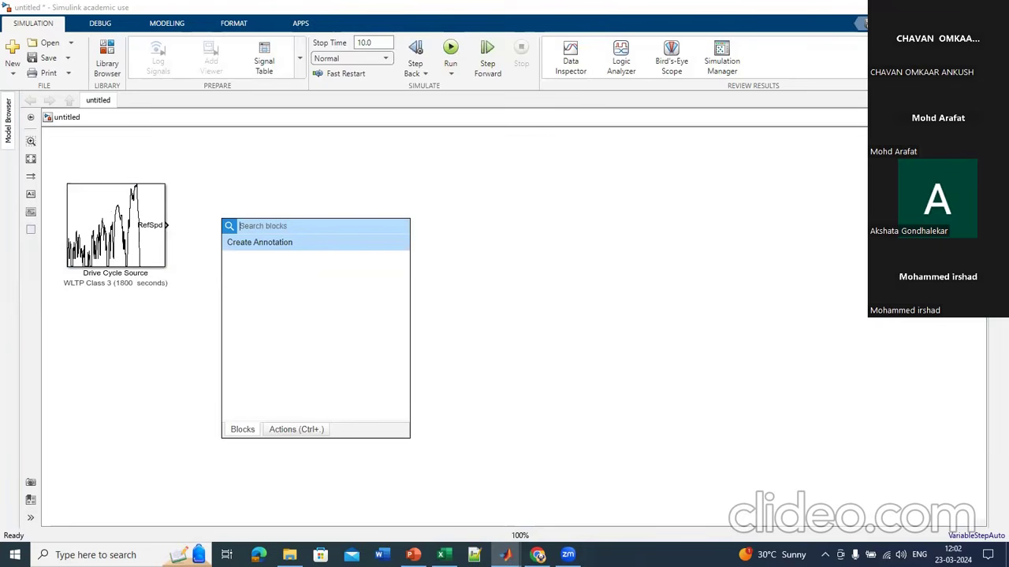
text(Li)
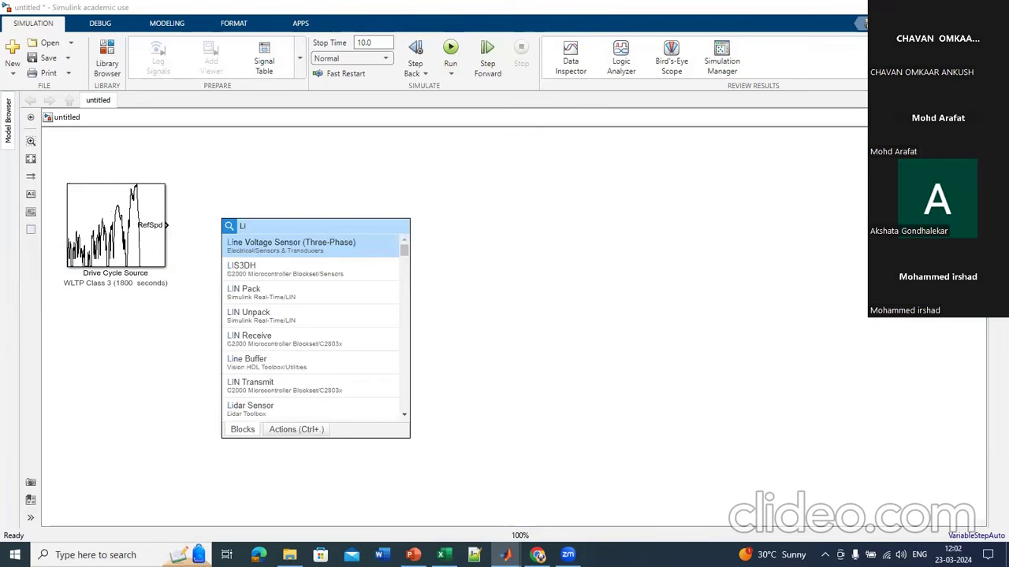
key(BackSpace)
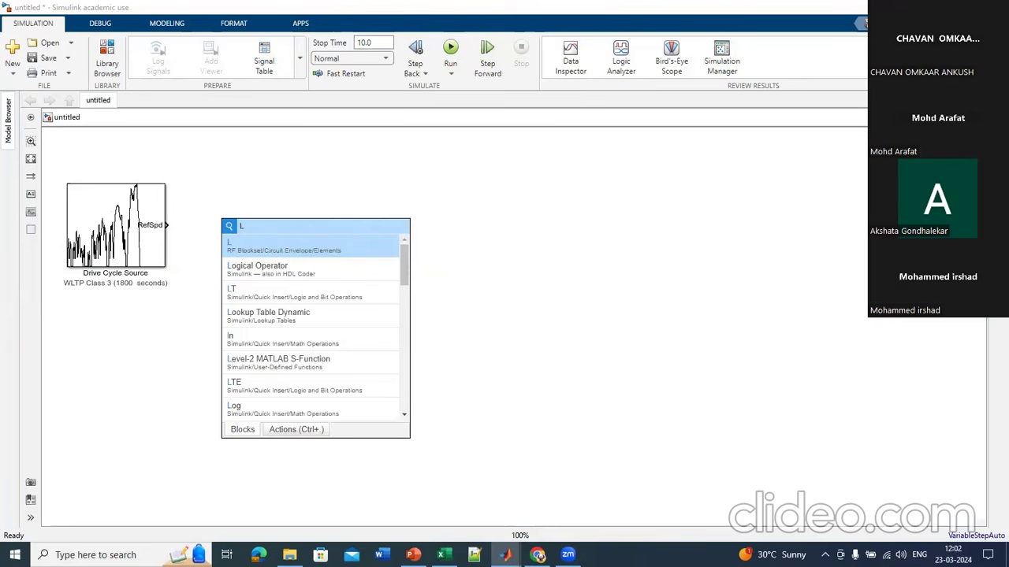
text(on)
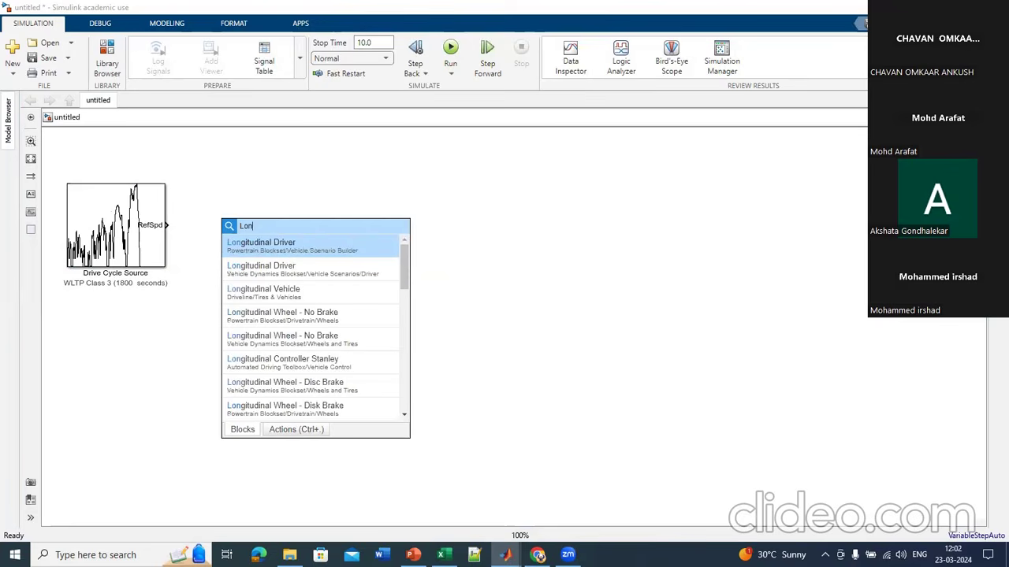
click(300, 247)
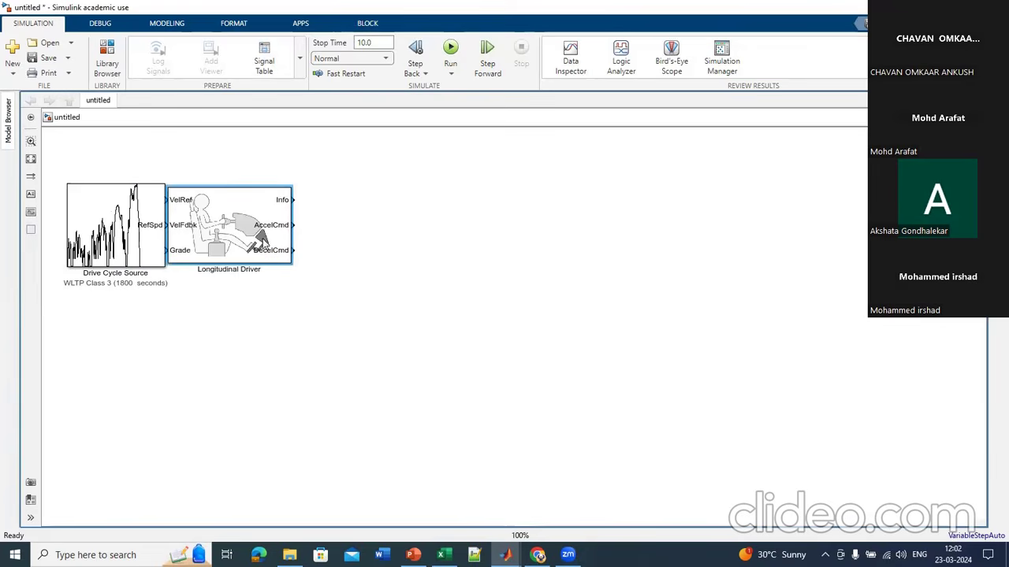
drag(252, 235, 317, 236)
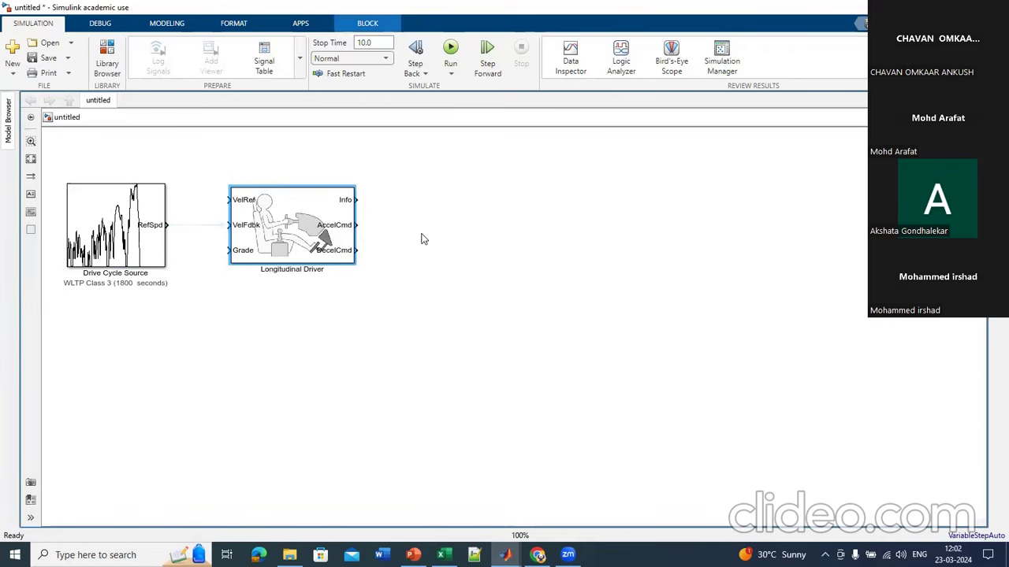
Step: Connect the Drive Cycle Source's RefSpd output to the Longitudinal Driver's VelRef input and move the driver block closer to the source
click(168, 226)
drag(169, 226, 227, 199)
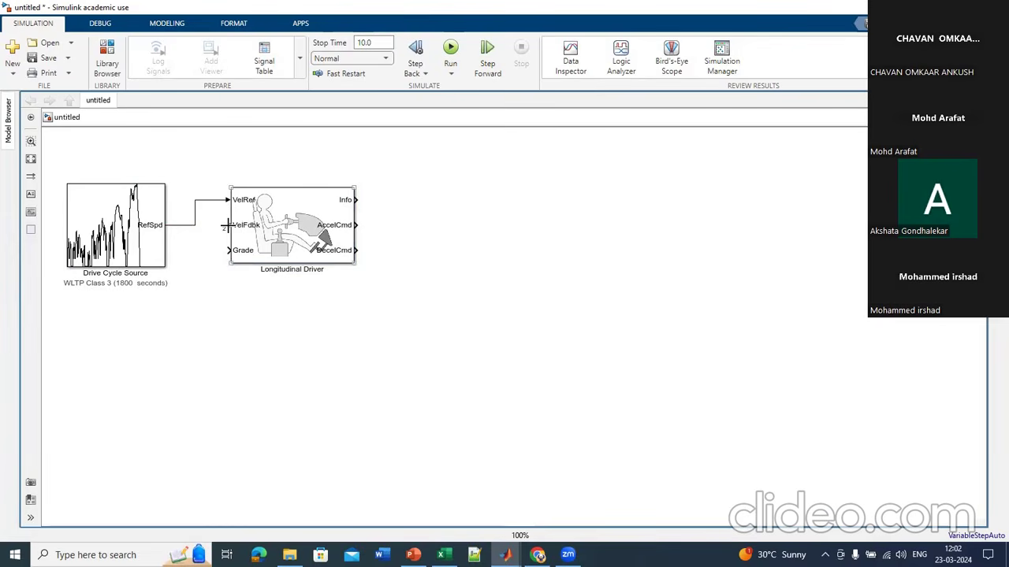
double_click(207, 275)
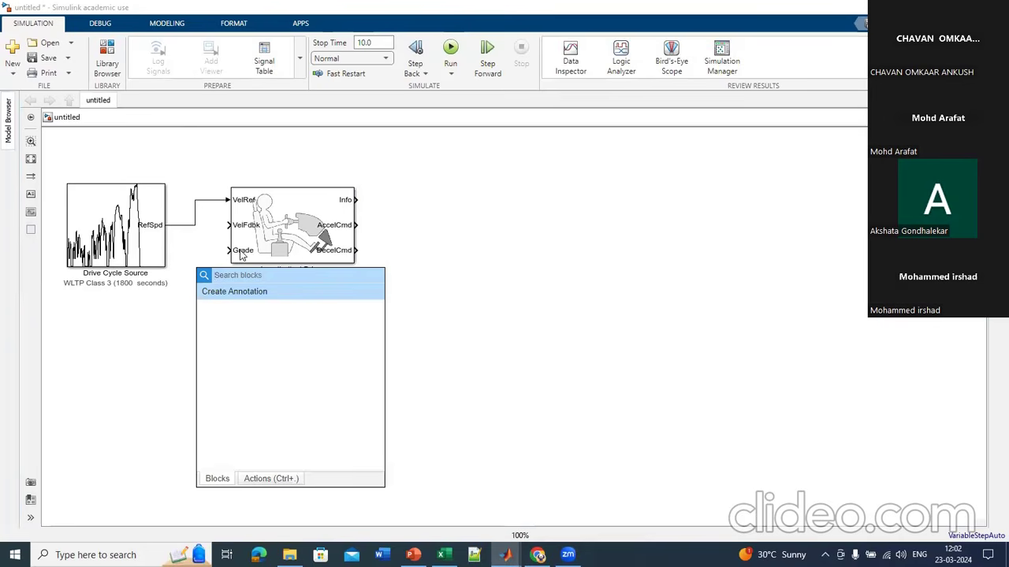
click(591, 315)
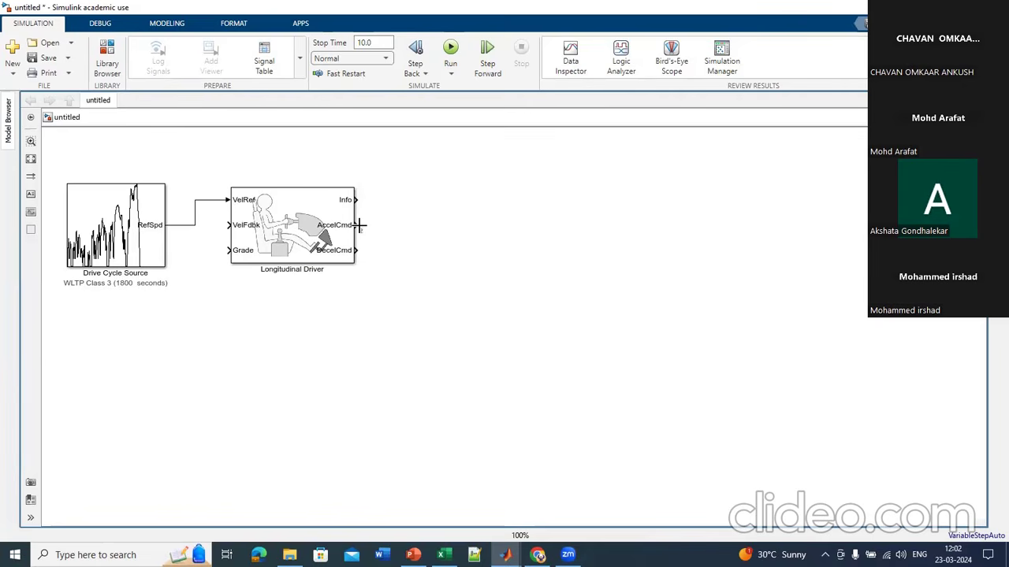
click(323, 209)
click(398, 216)
click(355, 240)
drag(304, 245, 262, 246)
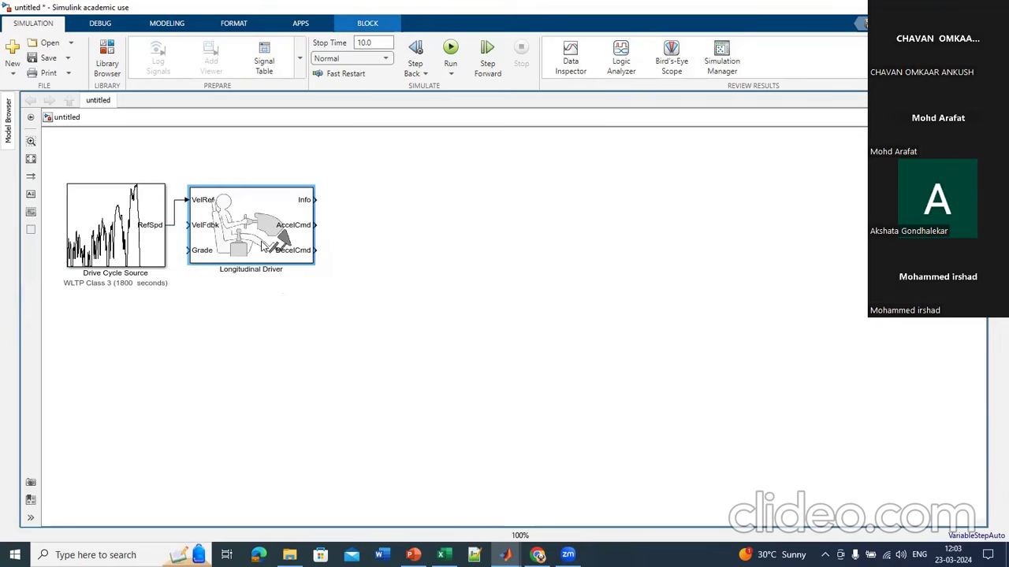
Step: Set the Longitudinal Driver's reference and feedback units to km/h and apply the block parameters
double_click(244, 250)
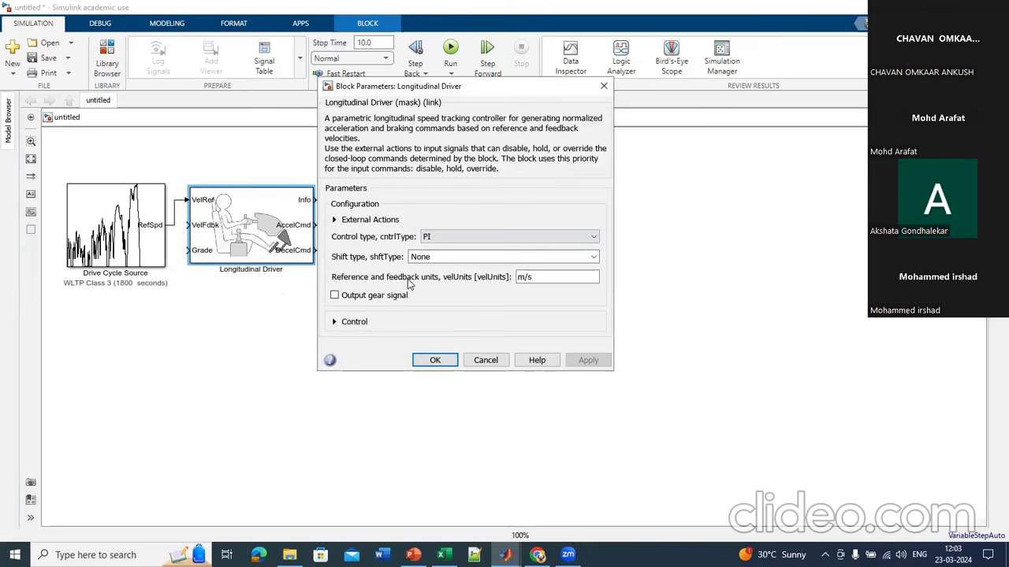
double_click(553, 279)
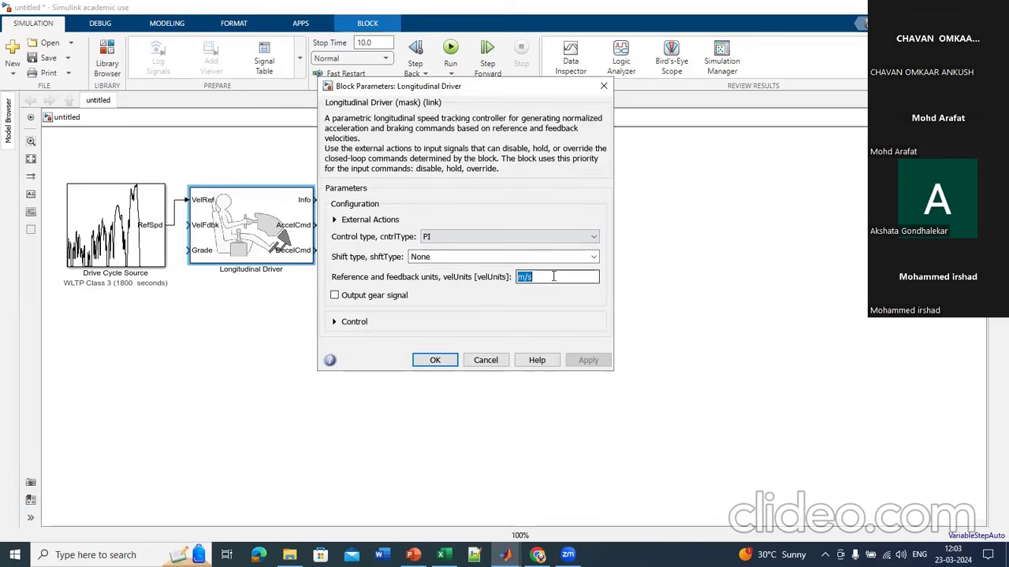
click(553, 276)
key(BackSpace)
key(BackSpace)
key(BackSpace)
text(k)
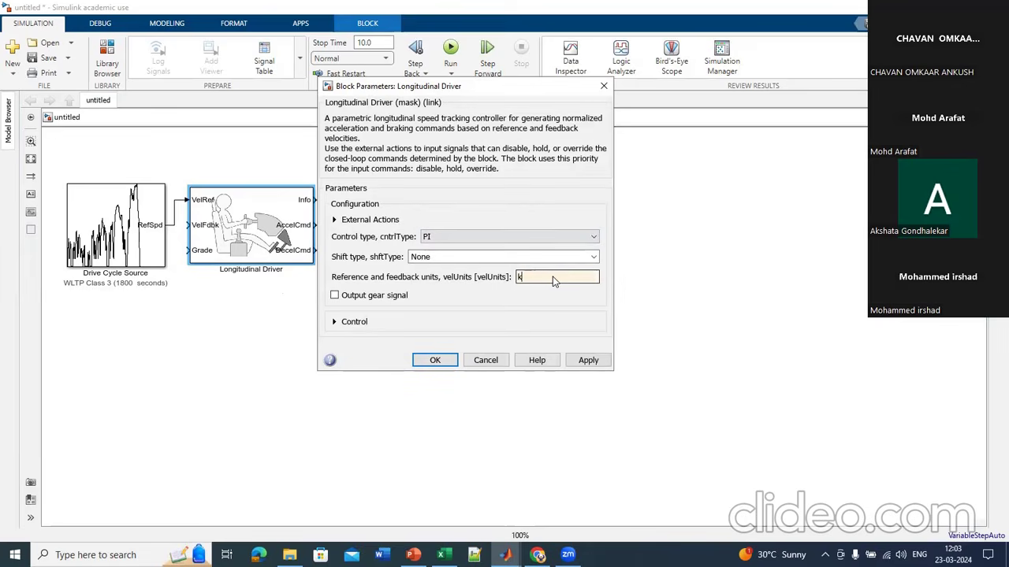
text(m/h)
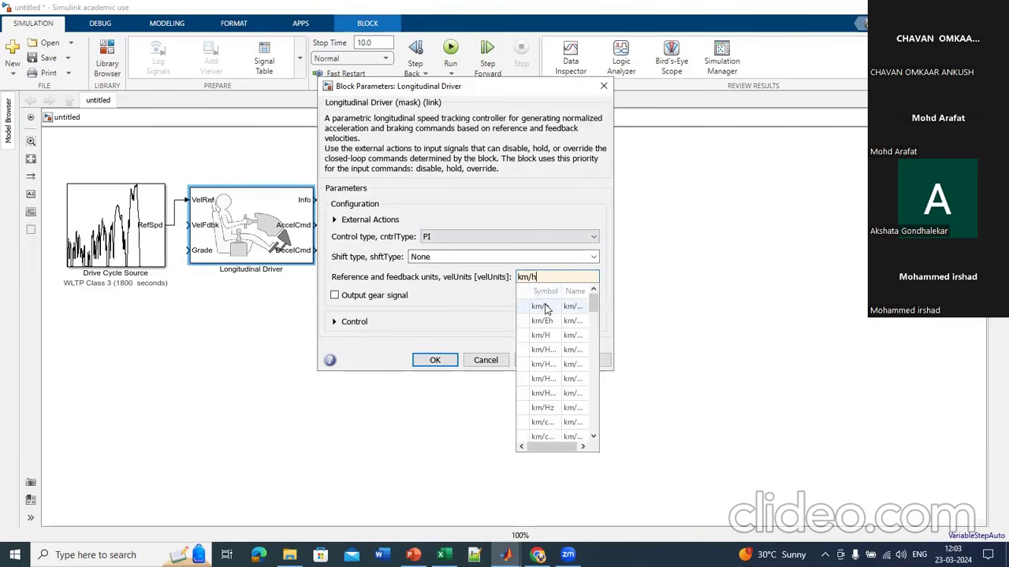
click(545, 308)
click(589, 360)
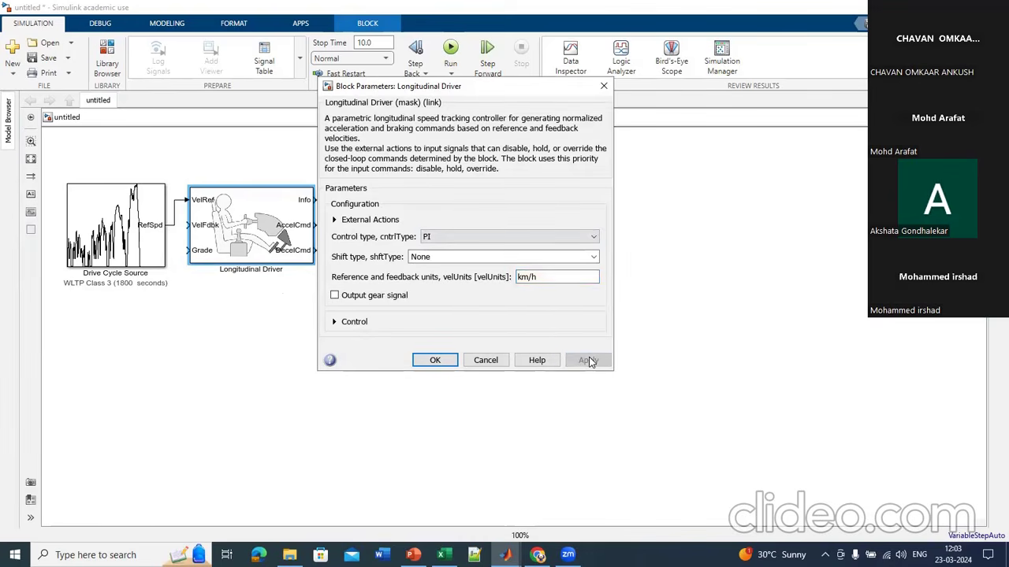
click(438, 360)
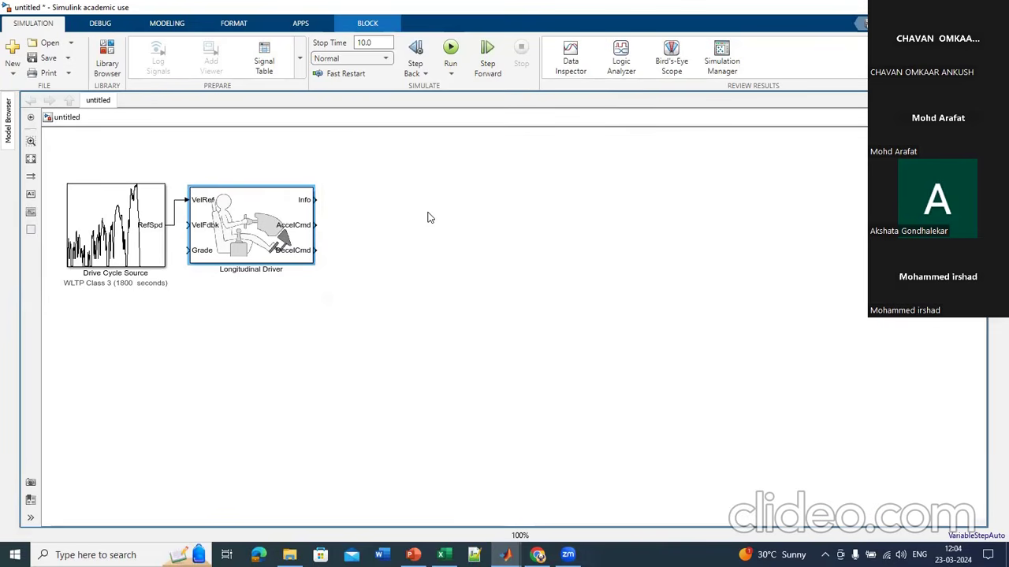
Step: Add a Subsystem block from Simulink Ports & Subsystems beside the Longitudinal Driver
double_click(401, 216)
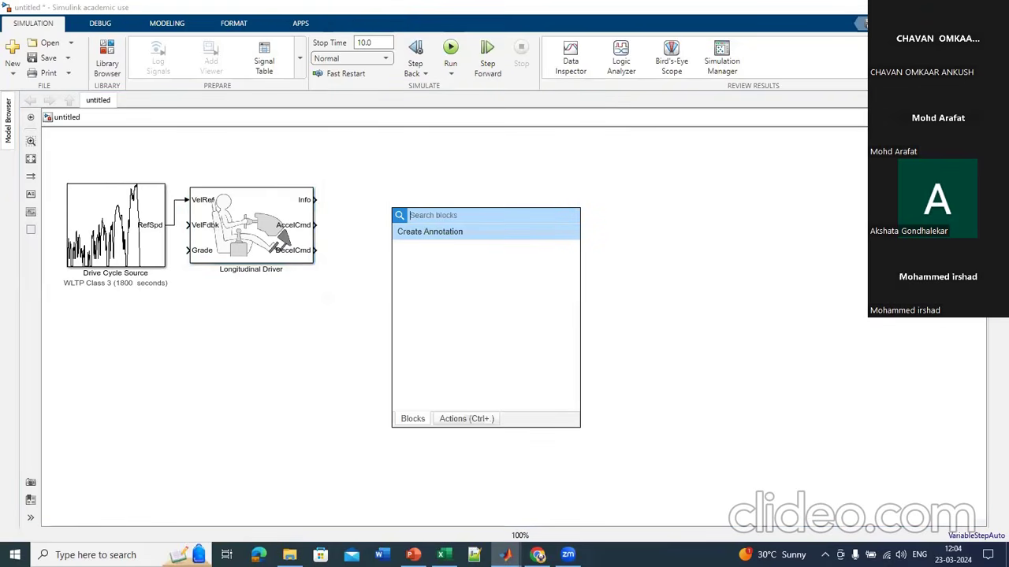
text(subs)
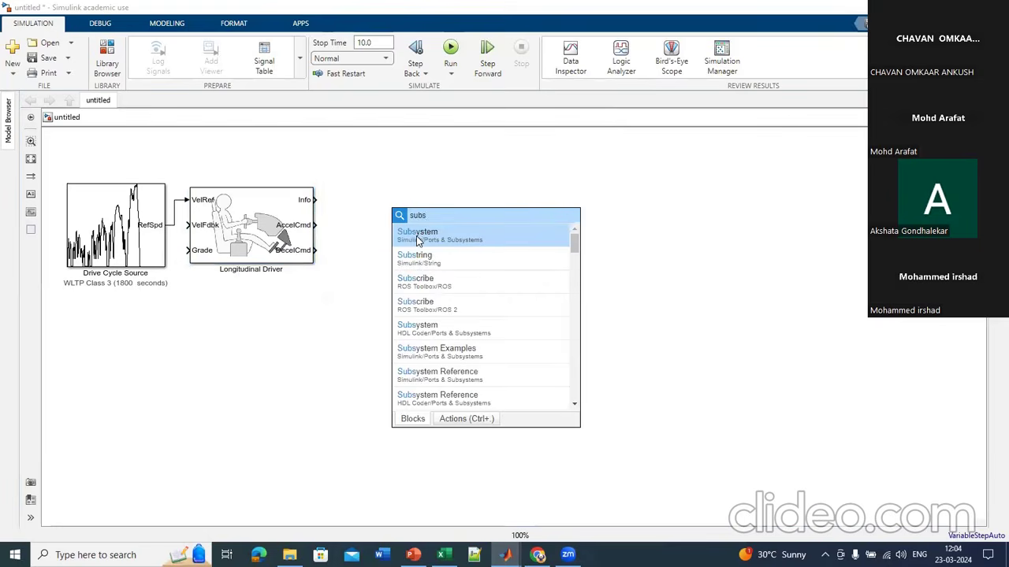
click(416, 236)
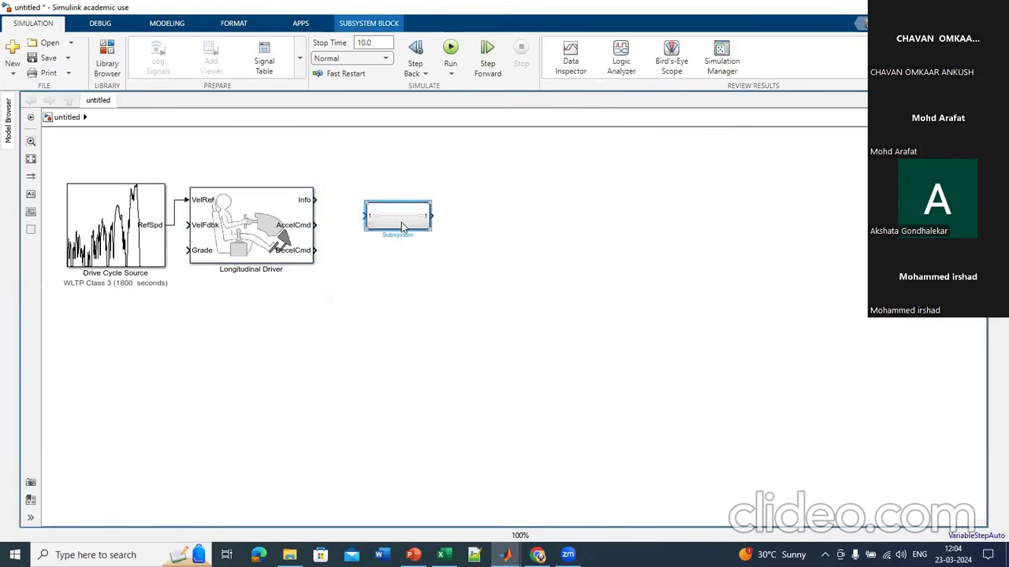
Step: Open the Subsystem, spread its inport and outport apart, and delete the Out1 outport with its signal line
double_click(411, 229)
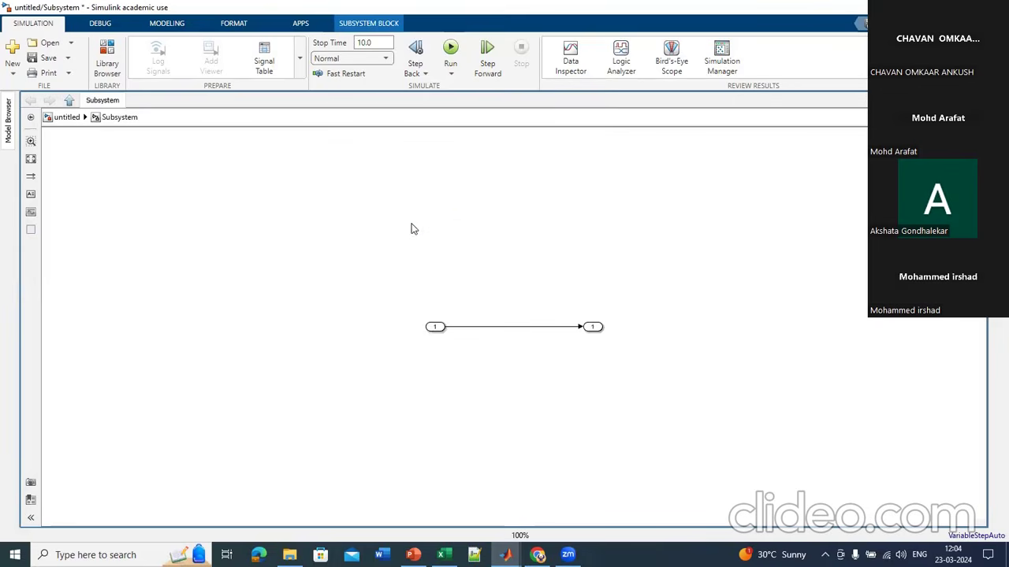
click(436, 327)
drag(436, 327, 193, 328)
drag(597, 328, 859, 323)
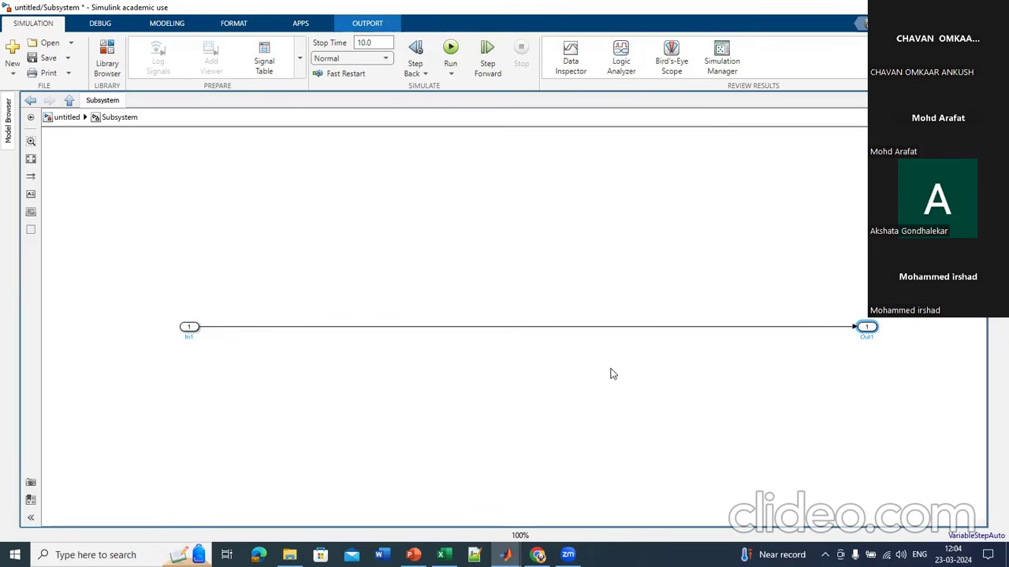
drag(439, 222, 935, 428)
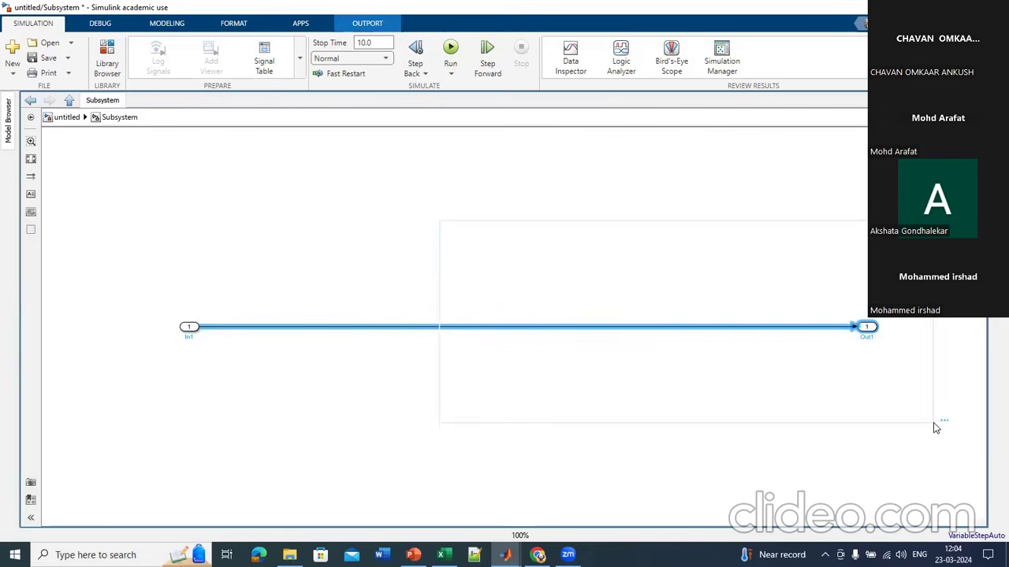
key(Delete)
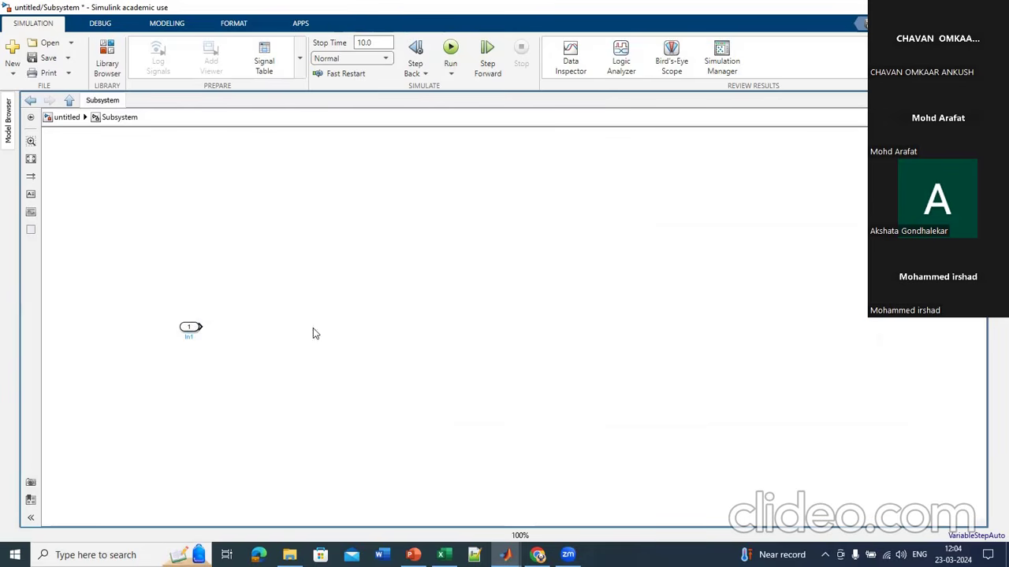
Step: Move the In1 inport up and away from the canvas centre and duplicate it below as a second inport
drag(195, 334, 116, 305)
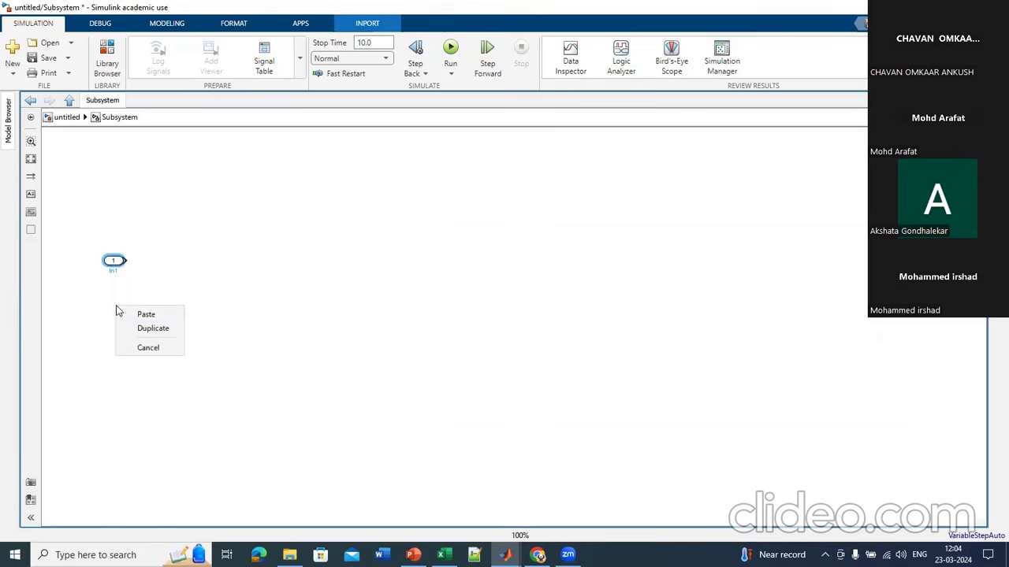
click(164, 326)
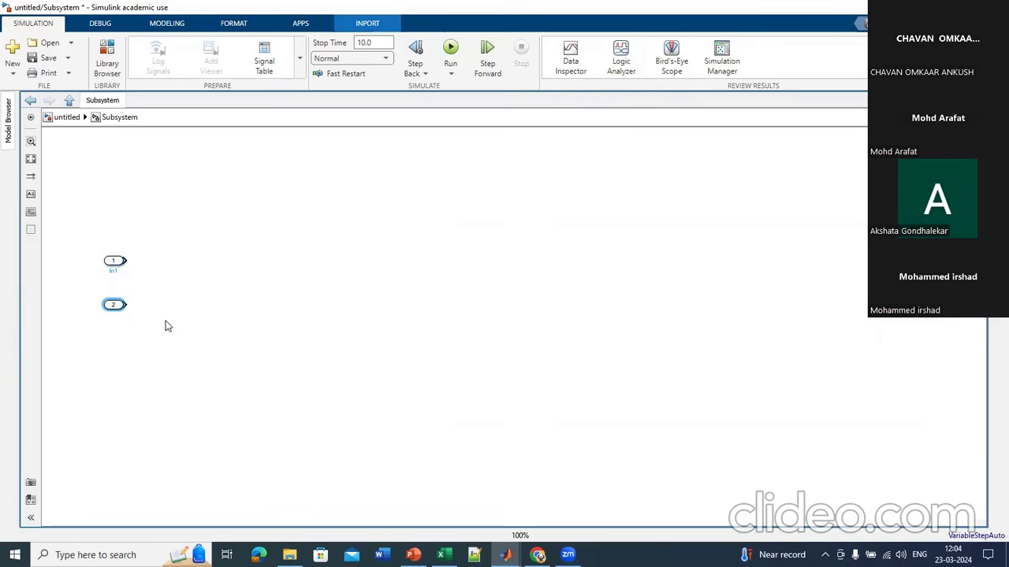
click(269, 350)
click(114, 306)
Step: Return to the top-level model, connect AccelCmd and DecelCmd to Subsystem inputs 1 and 2, and enlarge the Subsystem to about the driver block's height
click(30, 100)
click(396, 236)
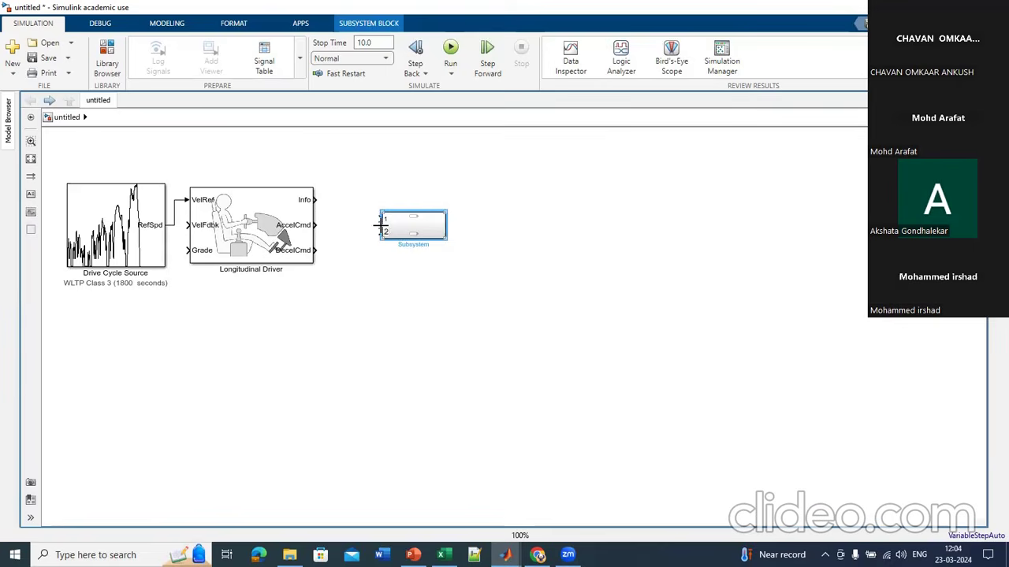
drag(381, 218, 318, 250)
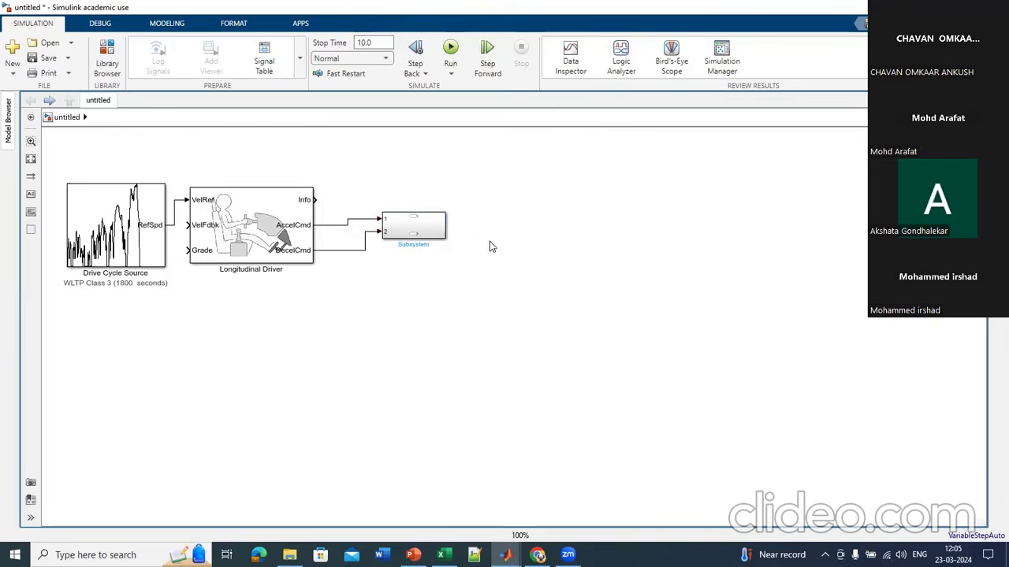
drag(441, 234, 455, 264)
drag(458, 209, 476, 186)
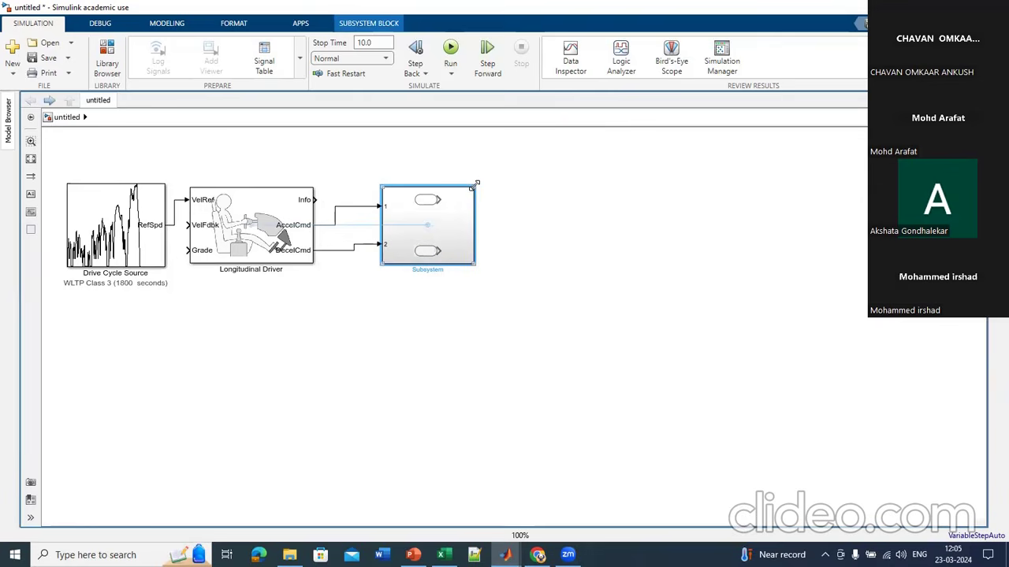
Step: Inside the Subsystem, add a Controlled Voltage Source from the Foundation Library's Electrical Sources and keep its block name shown
double_click(427, 216)
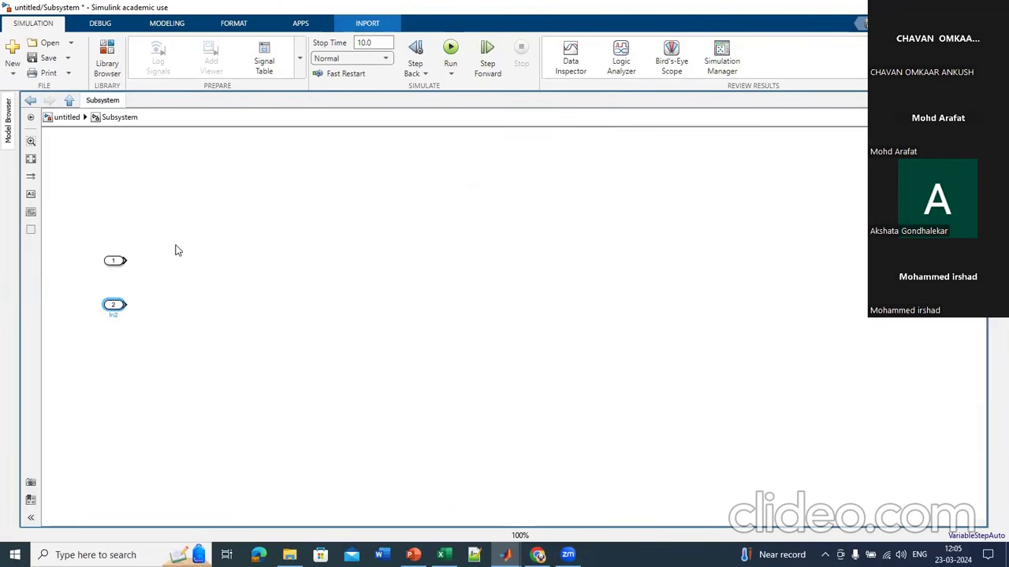
double_click(210, 227)
text(controll)
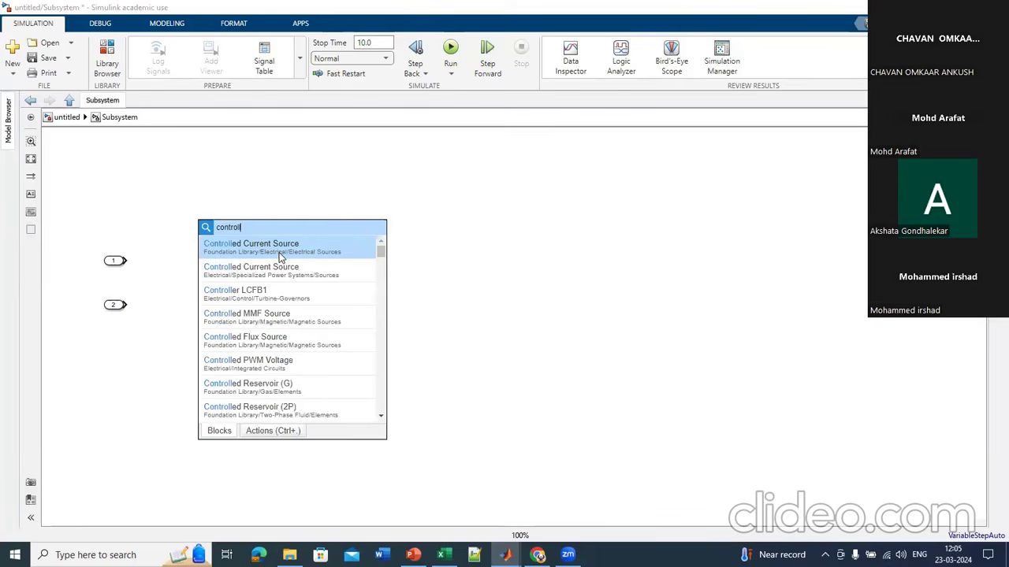
text(vol)
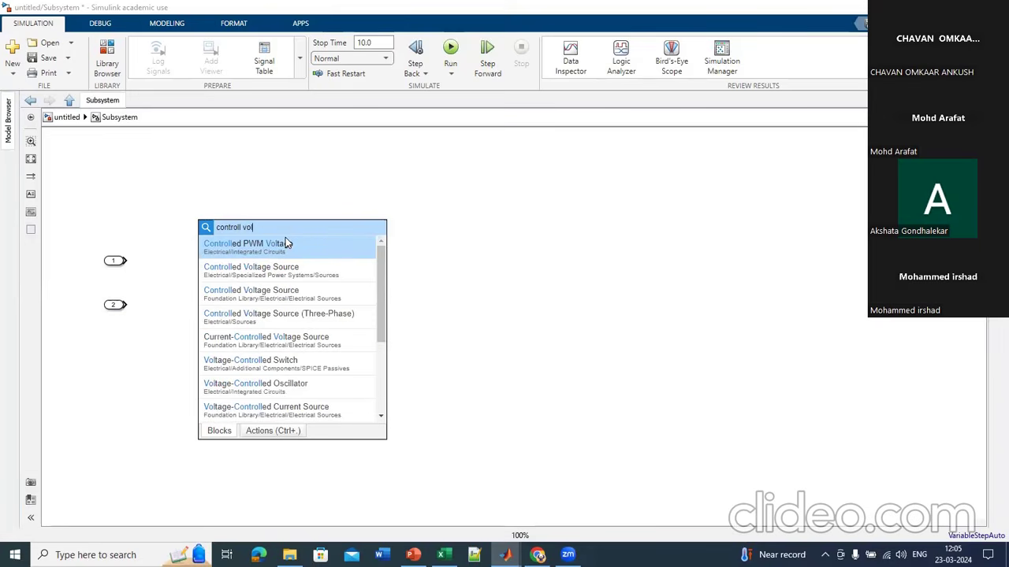
click(265, 297)
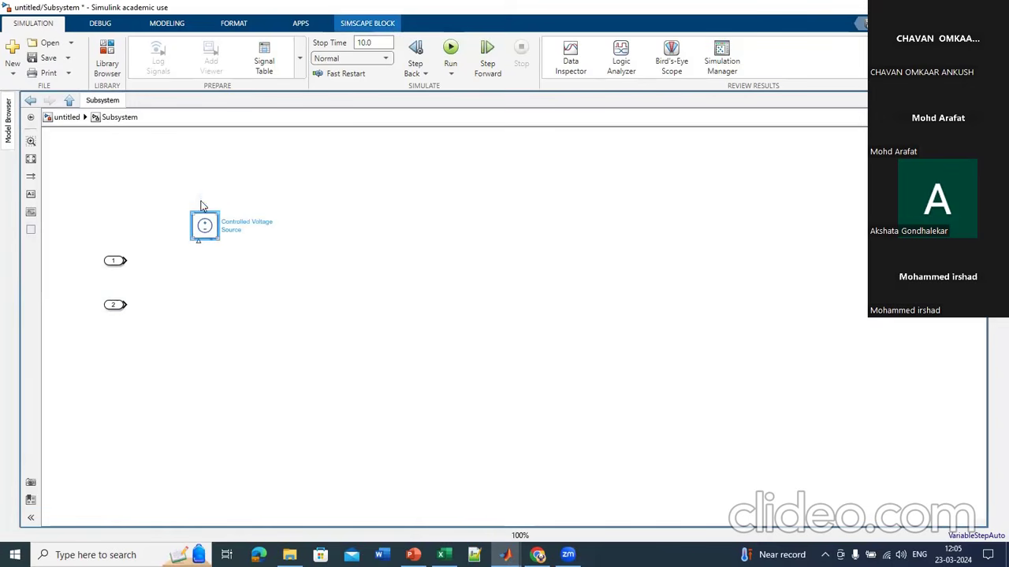
mouse_move(205, 201)
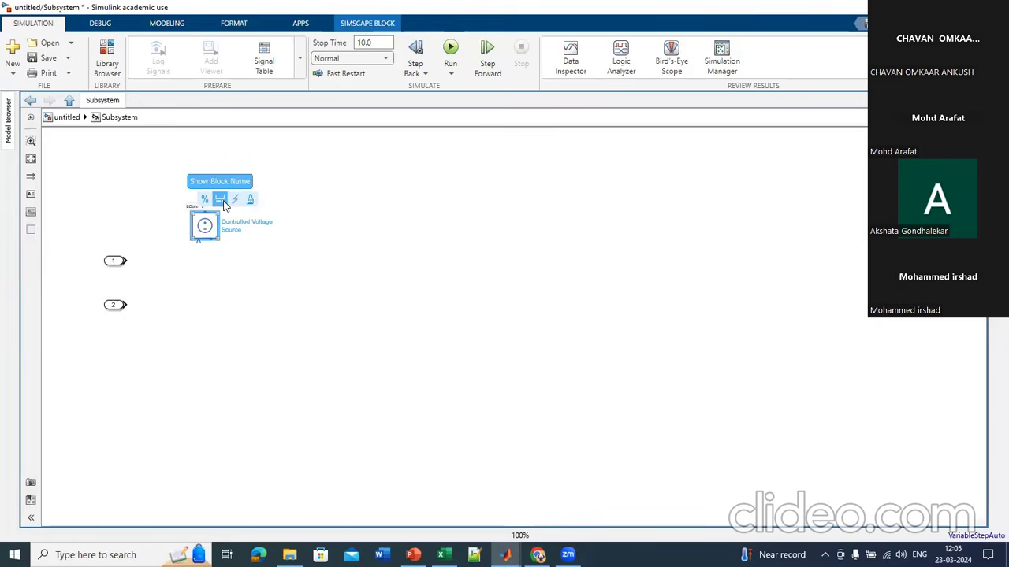
click(223, 204)
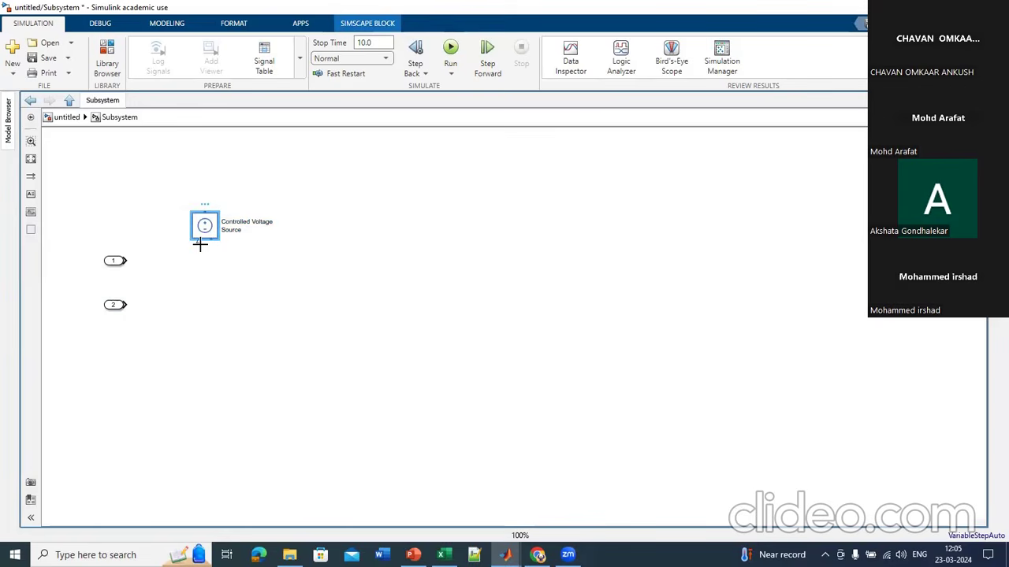
Step: Draw a short line out of the Controlled Voltage Source's control input and move both inports farther from the source
drag(197, 241, 182, 257)
click(211, 227)
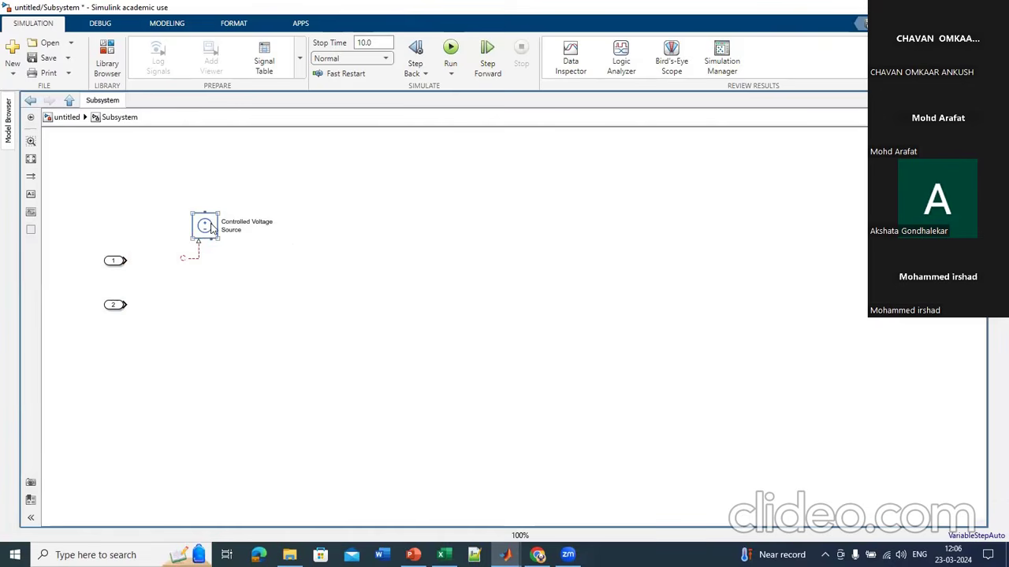
drag(108, 267, 72, 267)
drag(116, 311, 86, 312)
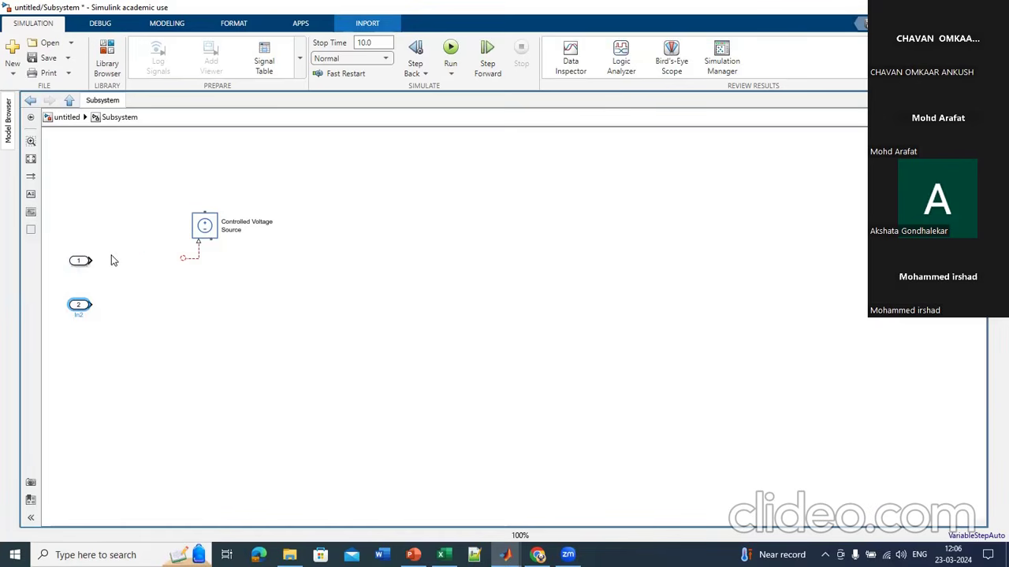
click(76, 262)
Step: Add a Simulink-PS Converter and wire it between inport 1 and the Controlled Voltage Source's control line
double_click(131, 262)
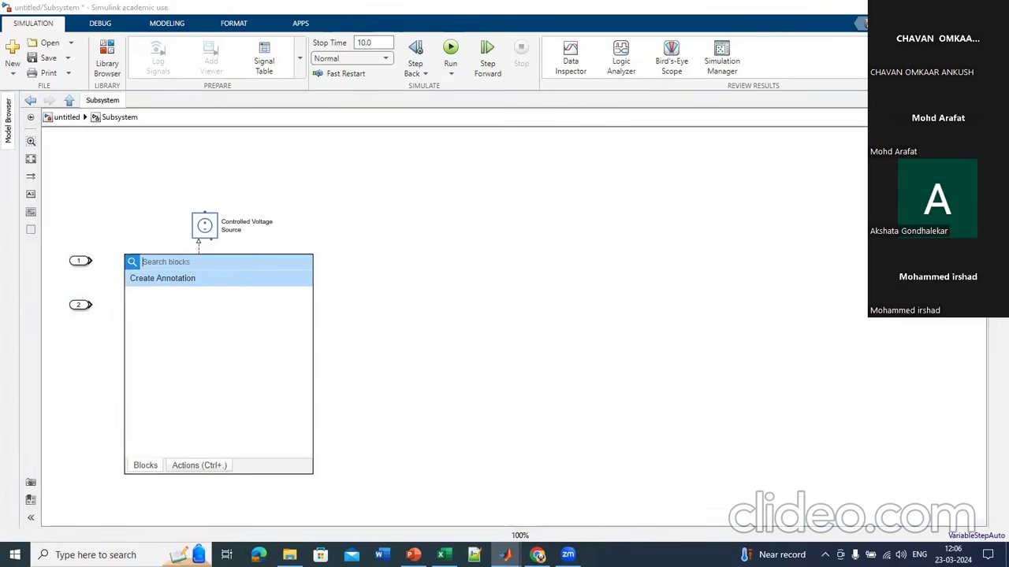
text(simu)
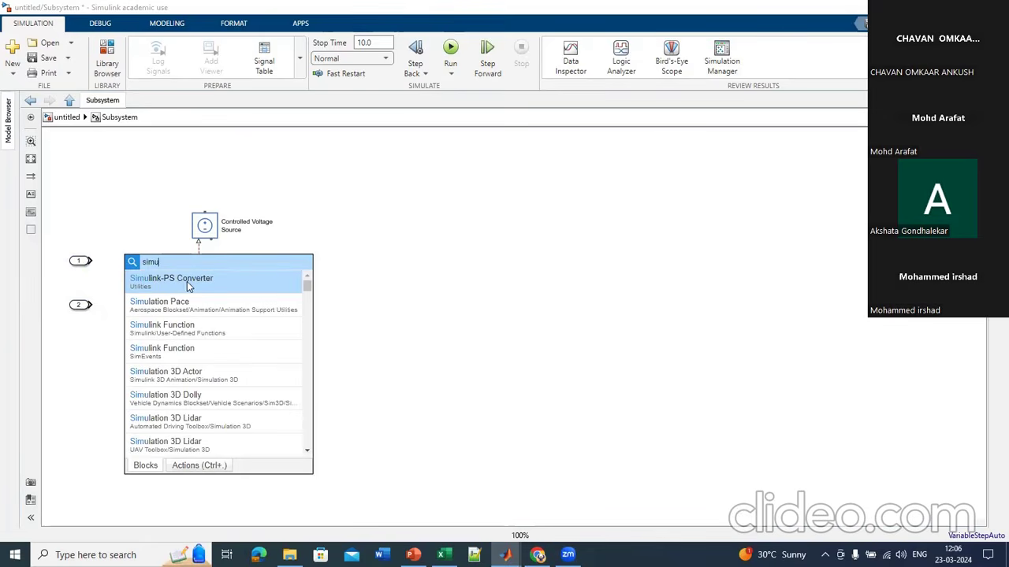
click(175, 288)
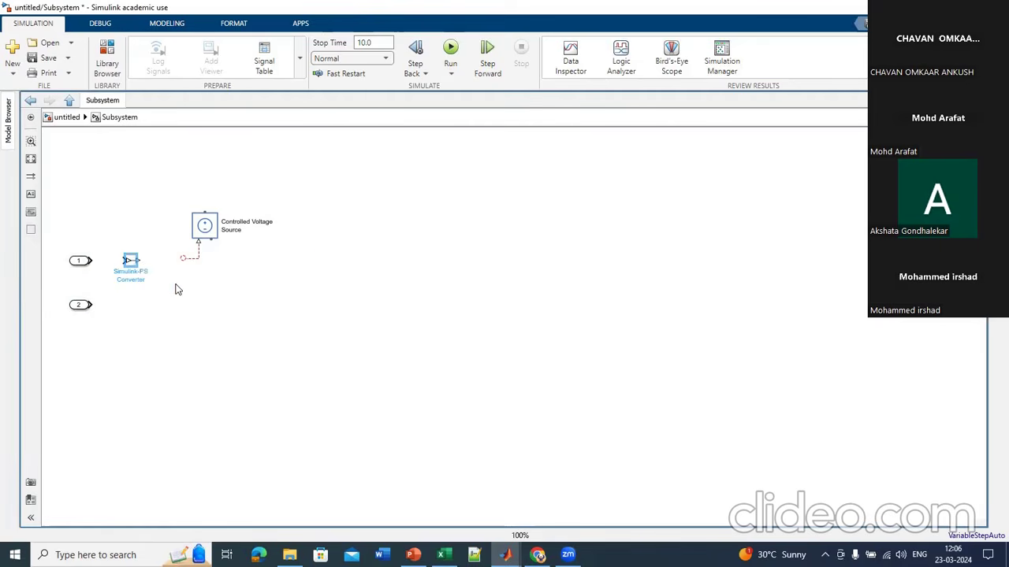
drag(140, 260, 184, 259)
drag(124, 260, 93, 261)
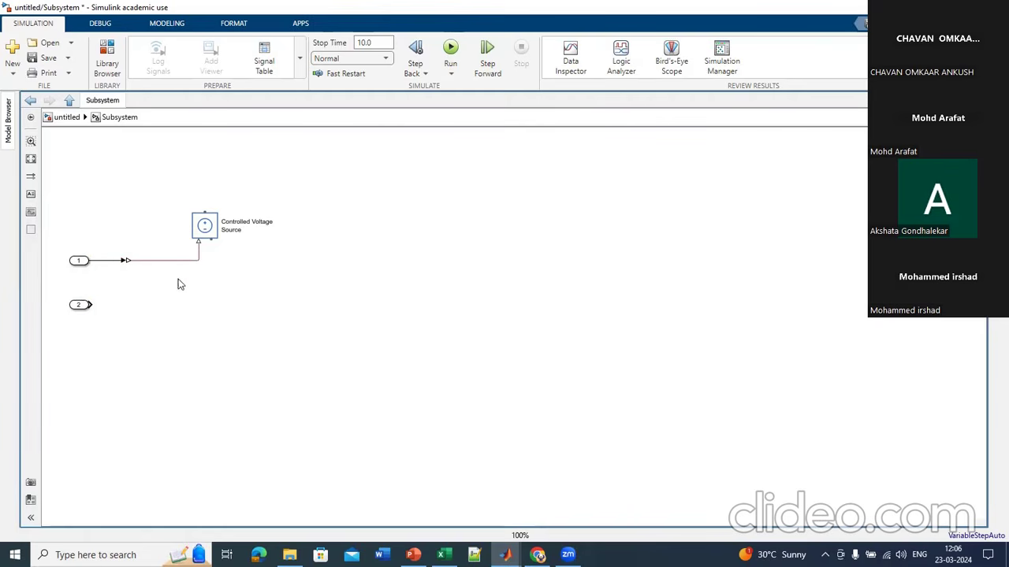
Step: Lower inport 2, copy the Controlled Voltage Source and Simulink-PS Converter beside it, and wire the inport through the converter to the copied source
click(211, 233)
drag(84, 306, 87, 403)
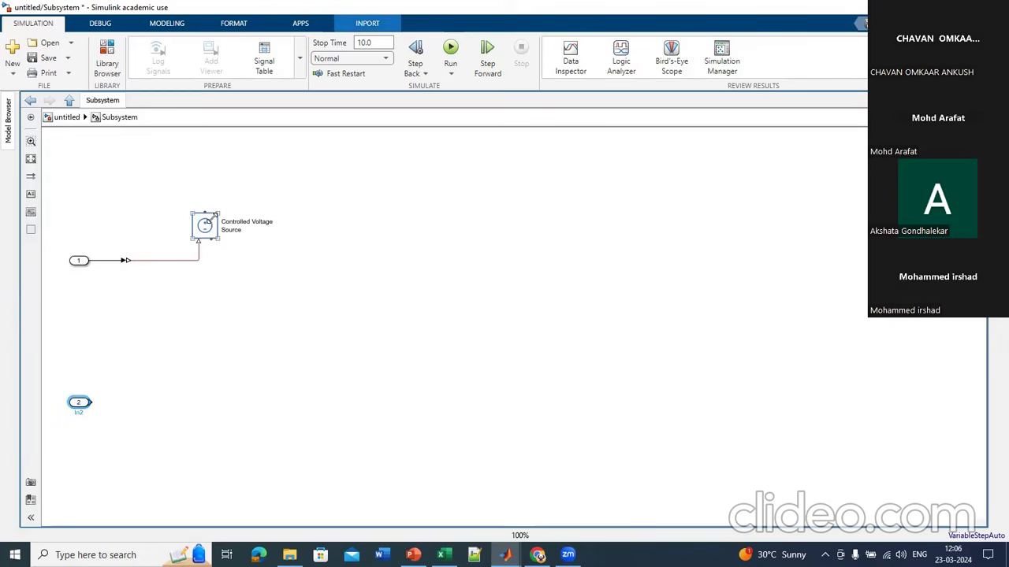
drag(208, 228, 222, 358)
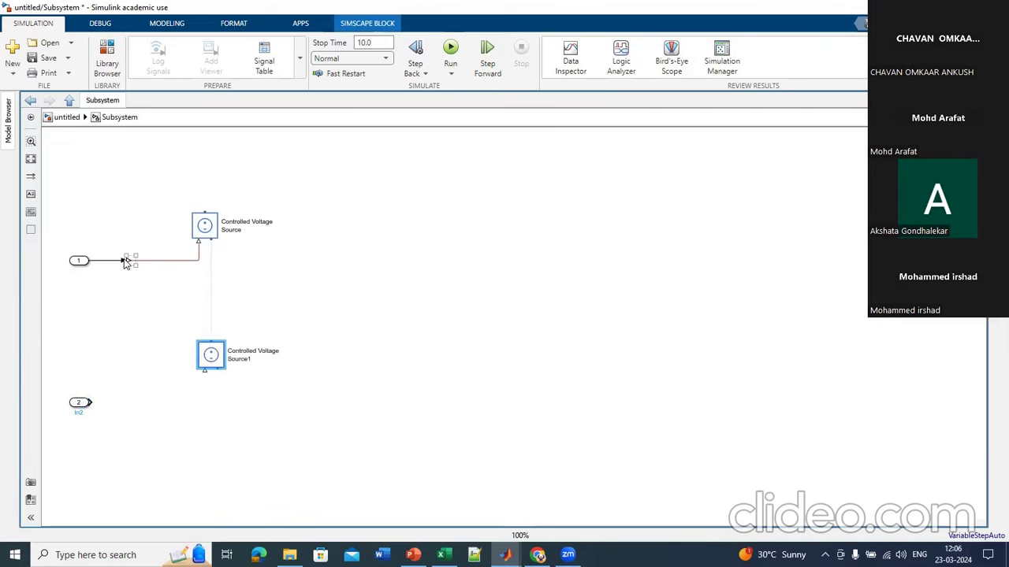
mouse_move(130, 262)
mouse_down()
mouse_move(142, 354)
mouse_move(131, 402)
mouse_move(173, 399)
mouse_move(202, 361)
mouse_move(203, 370)
mouse_up()
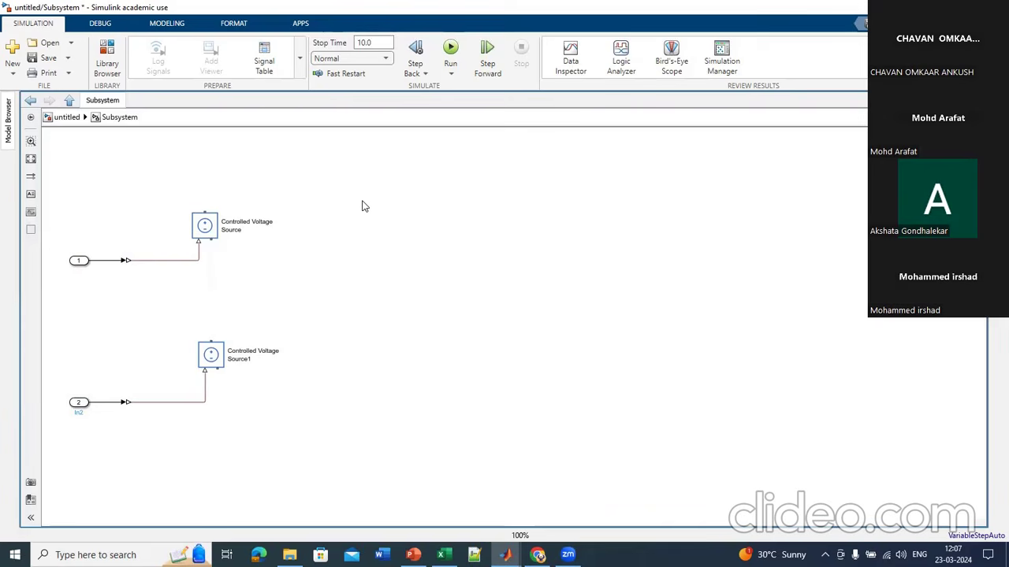
Step: Add and enlarge a Controlled PWM Voltage block, and connect the first Controlled Voltage Source's positive terminal to its ref+ port
click(203, 211)
click(225, 197)
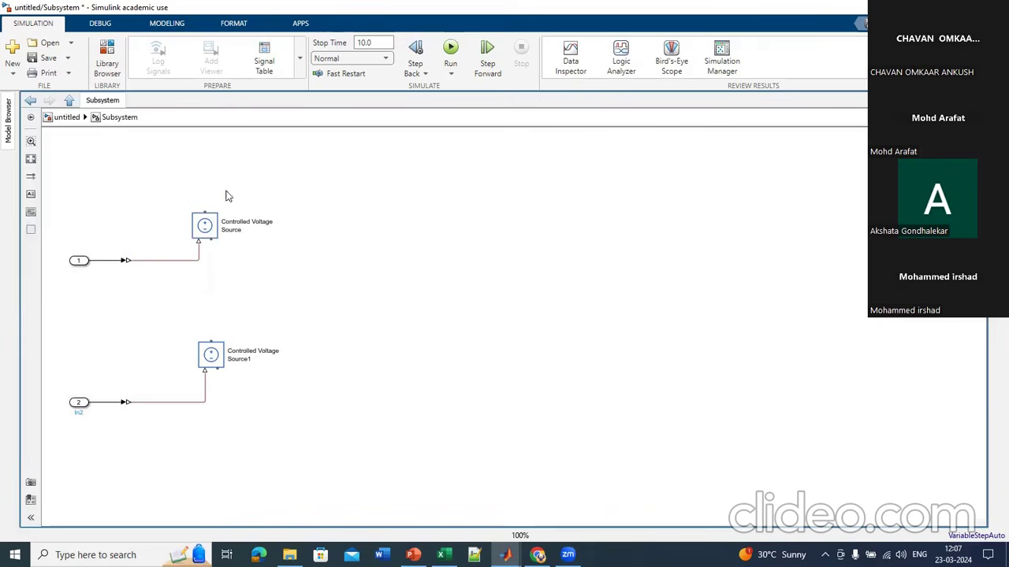
double_click(355, 203)
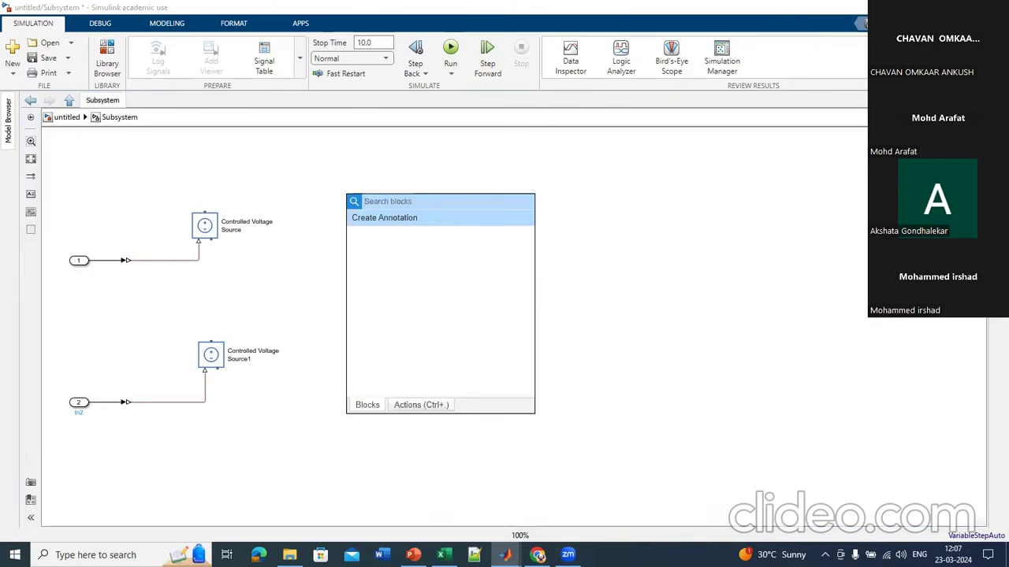
text(controlled)
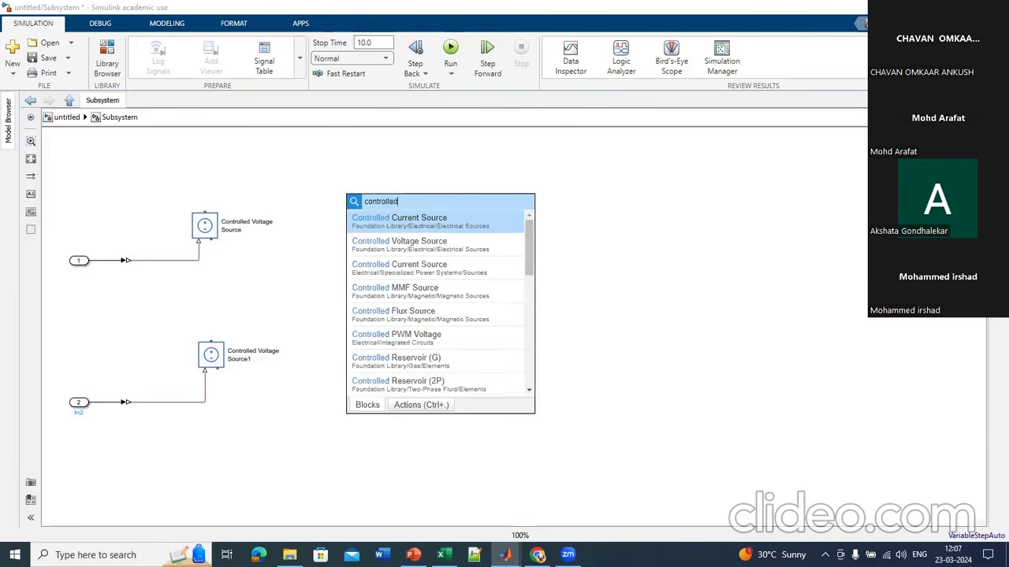
click(410, 344)
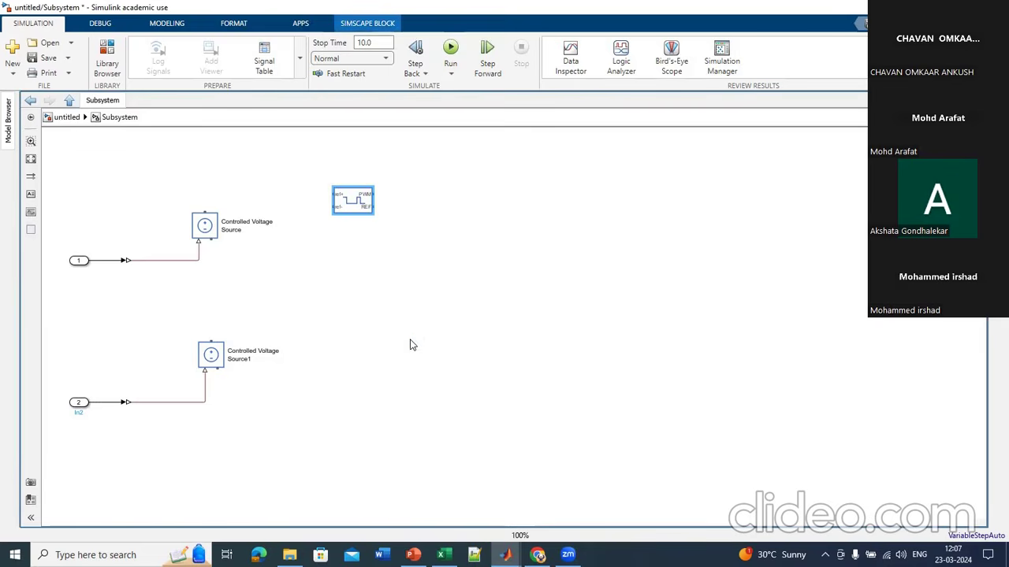
drag(375, 213, 425, 240)
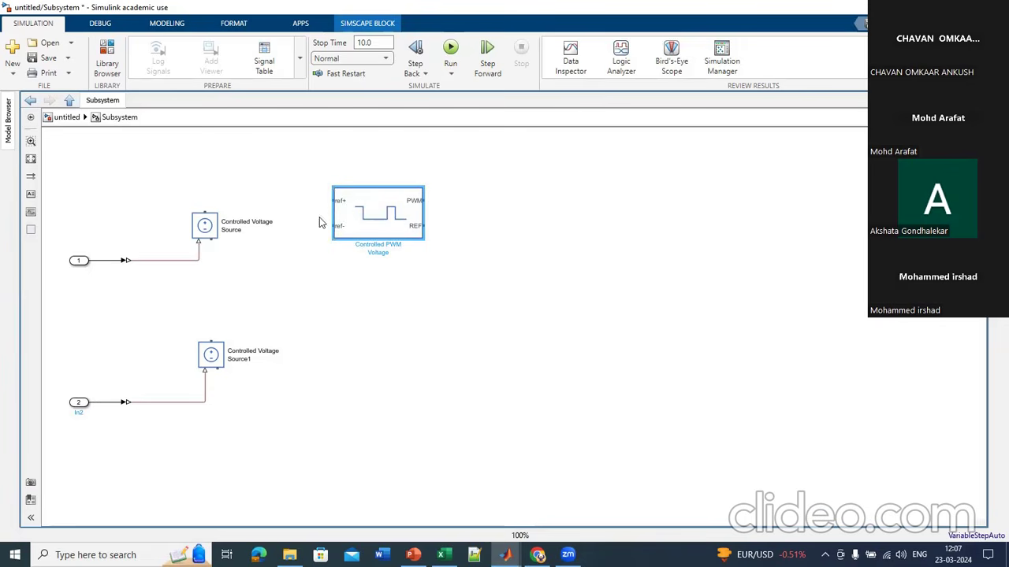
click(203, 209)
drag(203, 209, 330, 201)
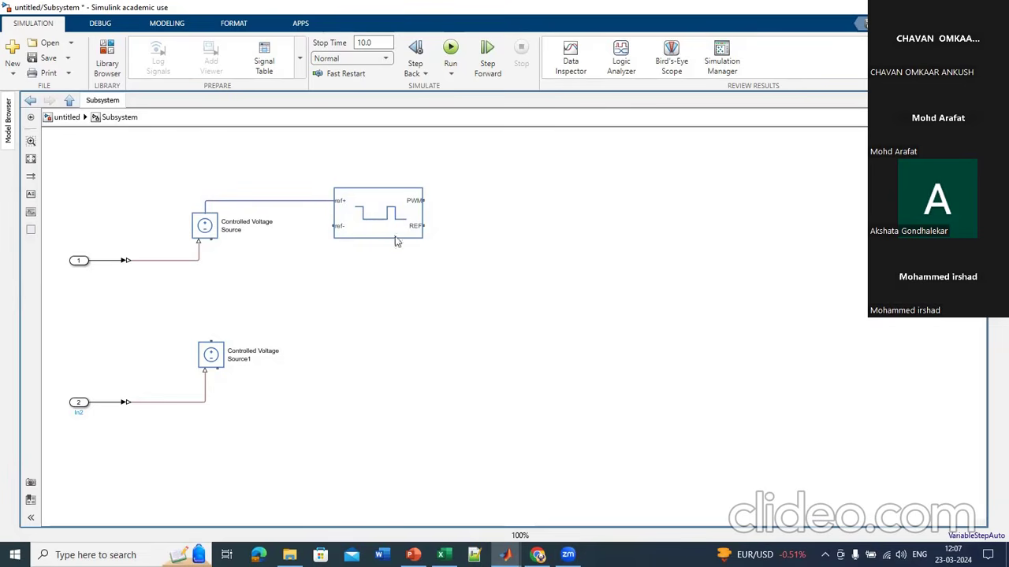
Step: Add a Foundation Library Electrical Reference below the Controlled PWM Voltage block and connect the block's REF and ref- ports to it
double_click(454, 405)
text(ele)
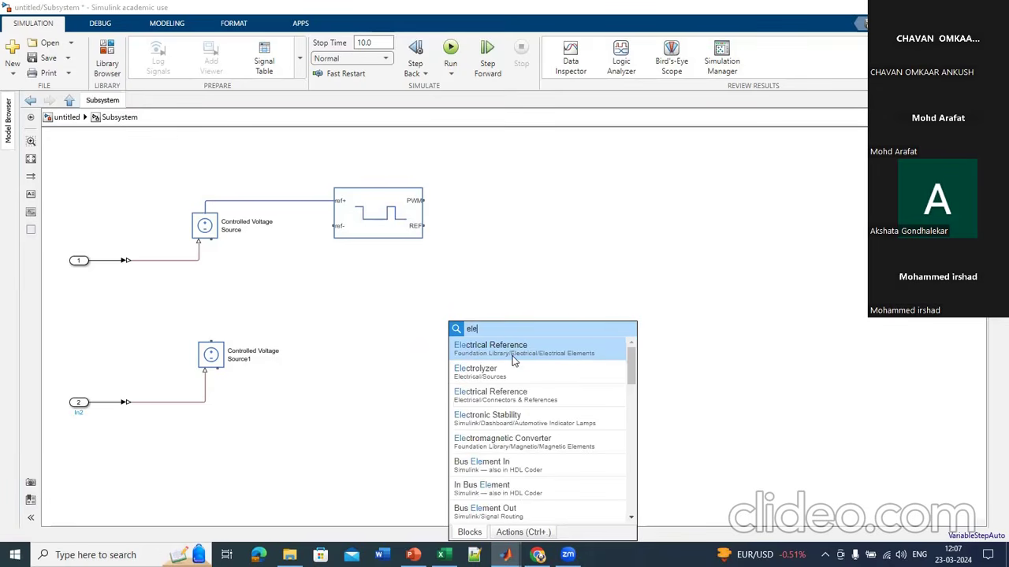
click(514, 359)
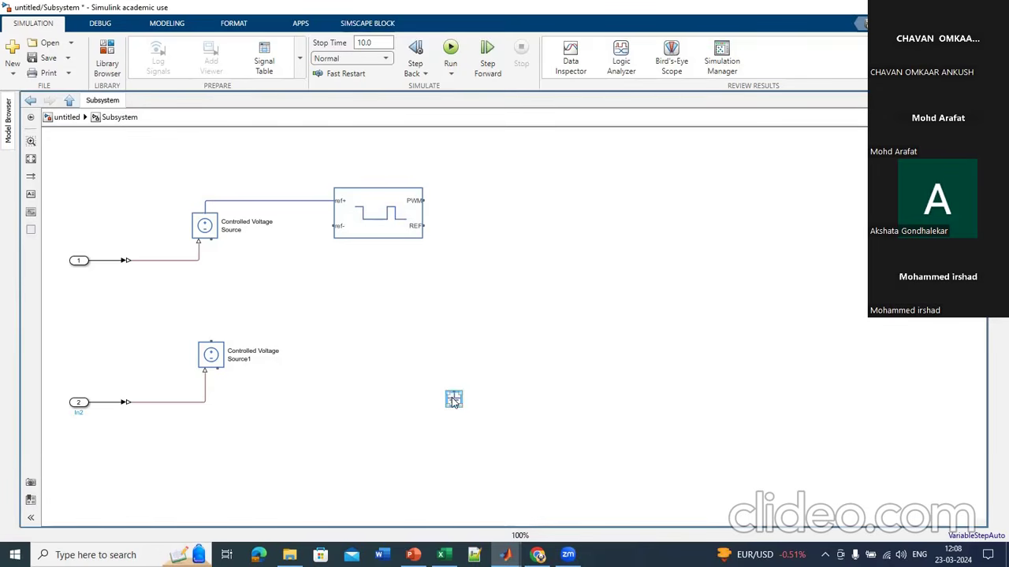
drag(453, 401, 447, 454)
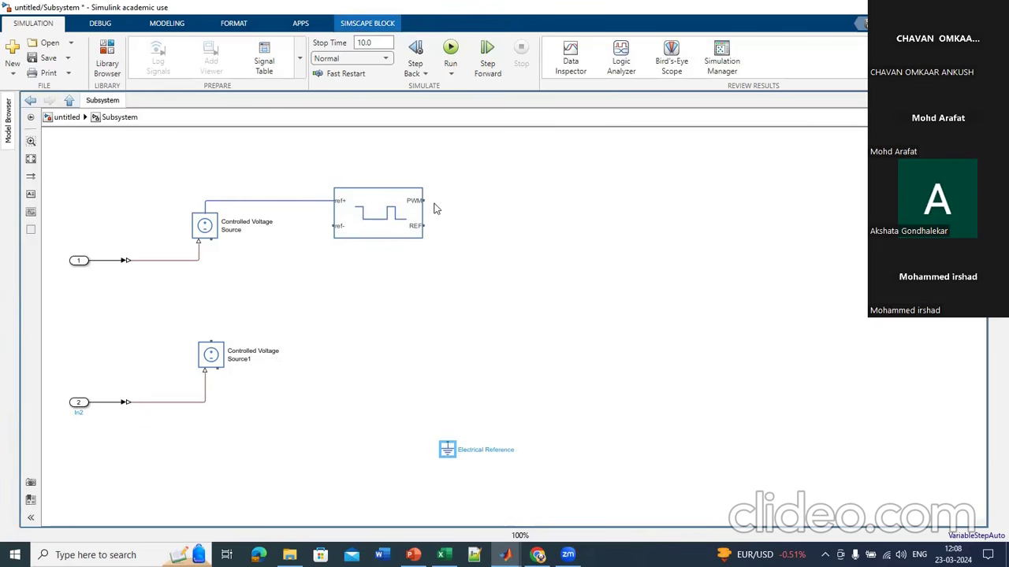
drag(424, 226, 447, 436)
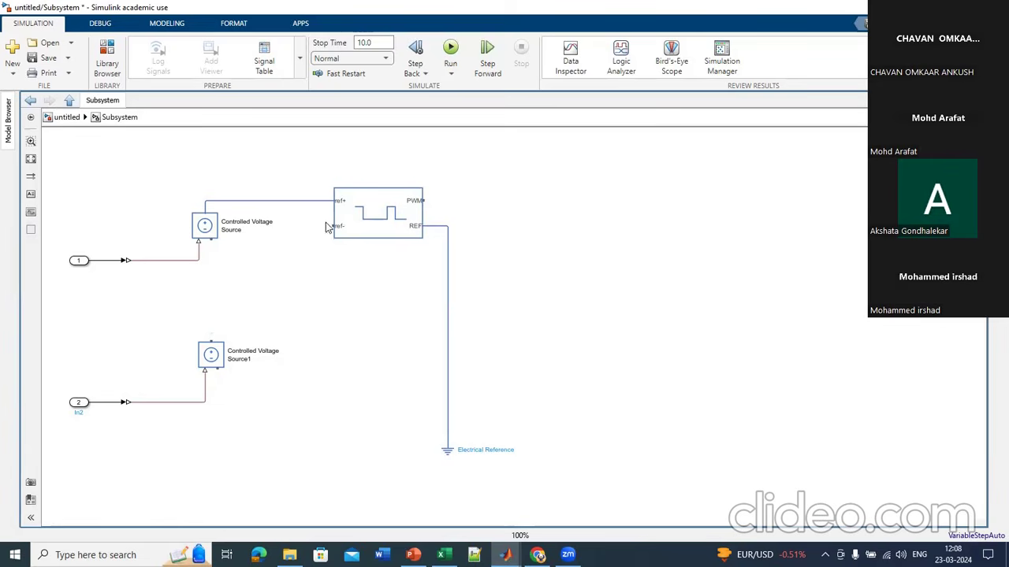
mouse_move(332, 228)
mouse_down()
mouse_move(317, 226)
mouse_move(317, 255)
mouse_move(449, 260)
mouse_up()
Step: Add an H-Bridge block from Semiconductors & Converters and place it beyond the Controlled PWM Voltage block's output side
double_click(554, 271)
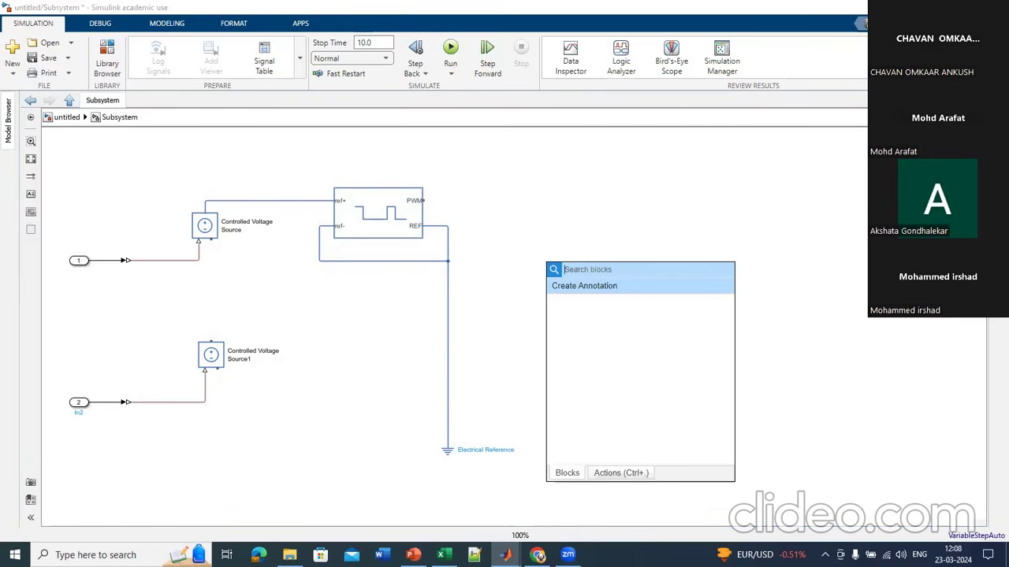
text(H)
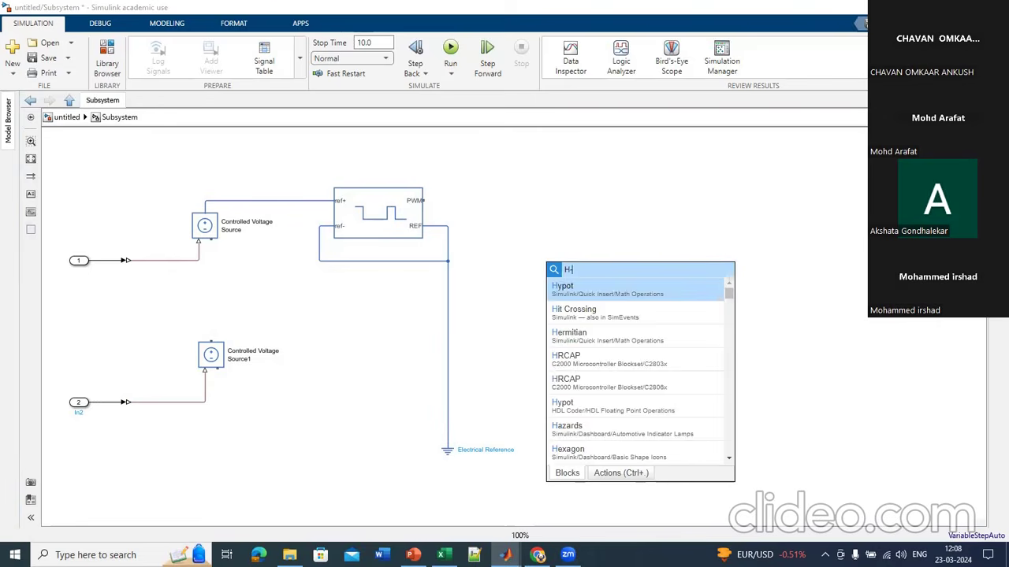
text(-)
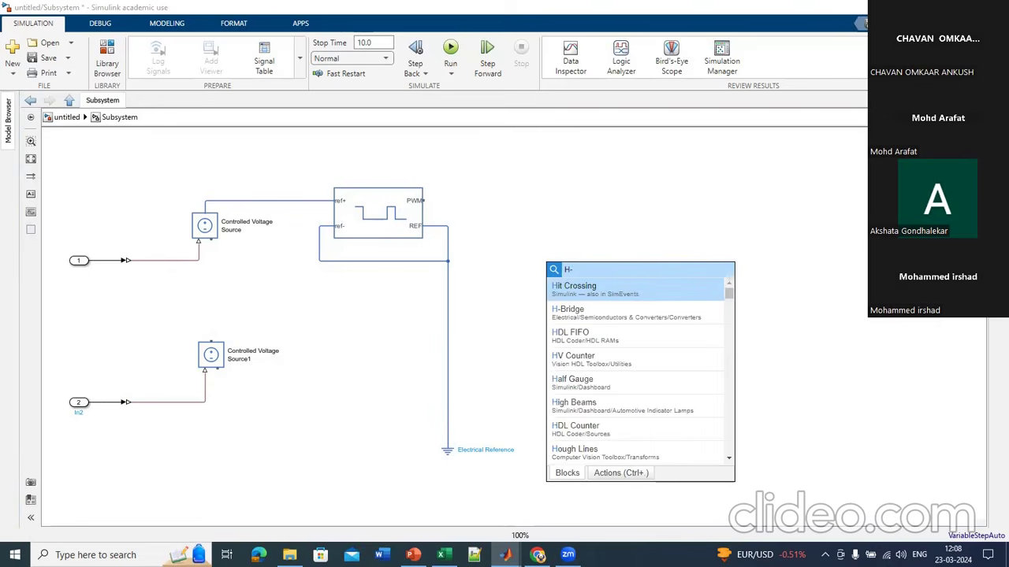
click(579, 314)
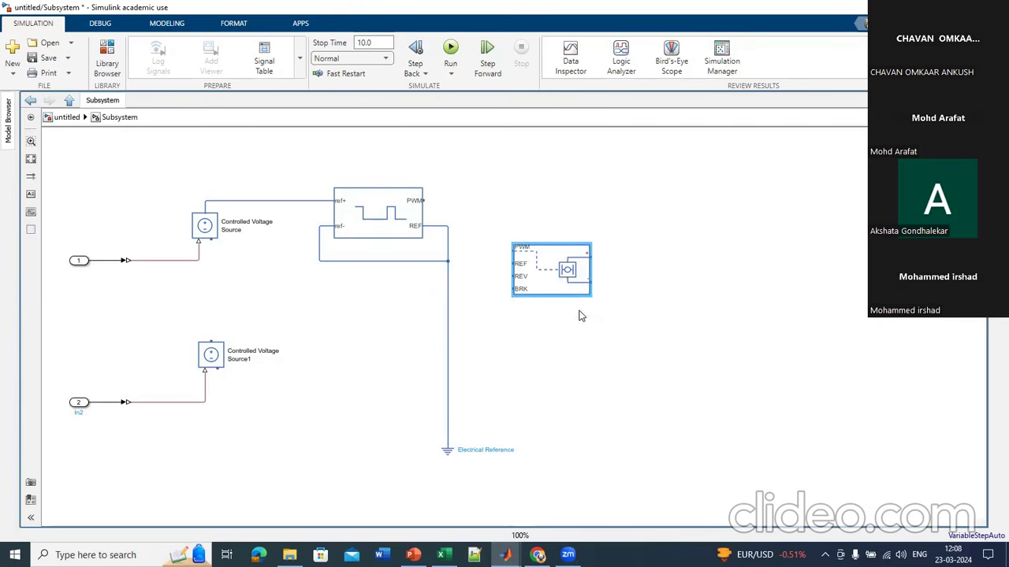
drag(564, 277, 621, 275)
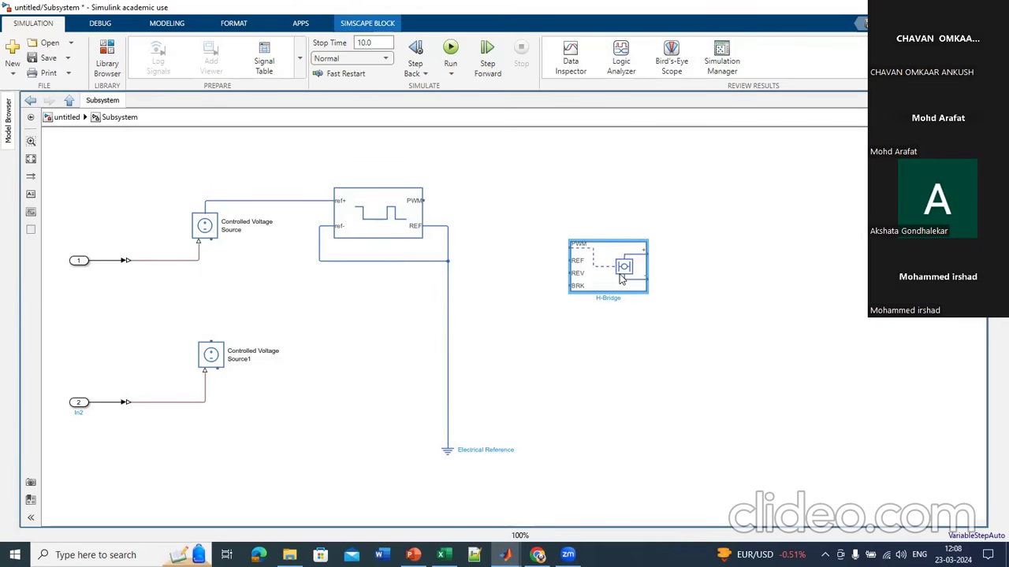
click(359, 211)
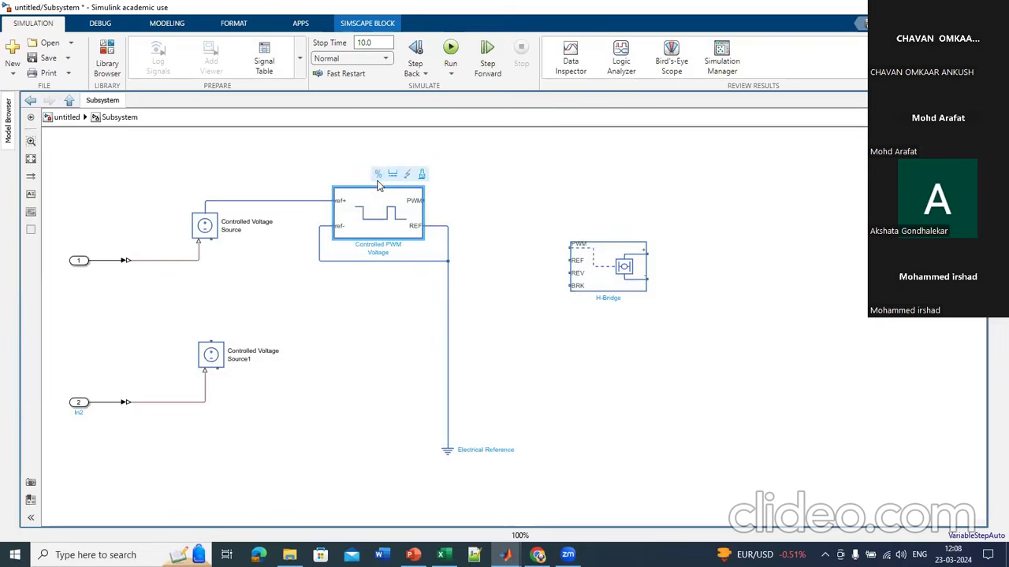
click(605, 253)
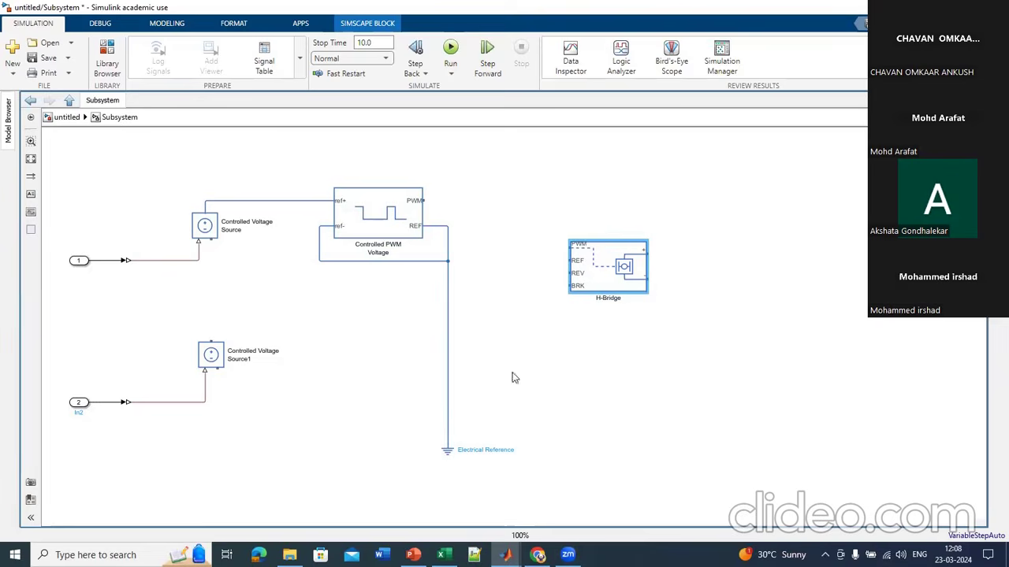
click(81, 264)
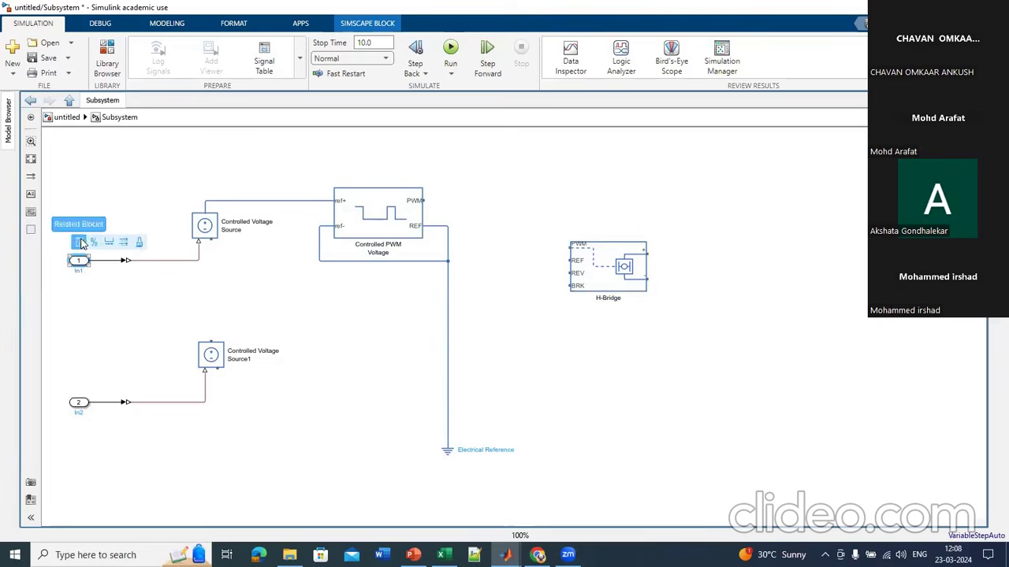
click(105, 244)
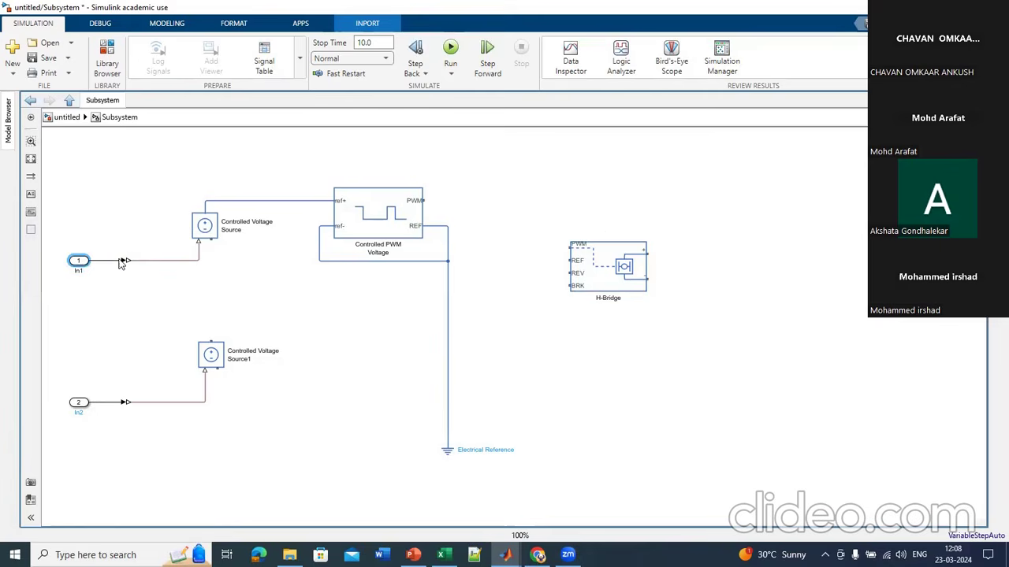
click(131, 264)
click(158, 242)
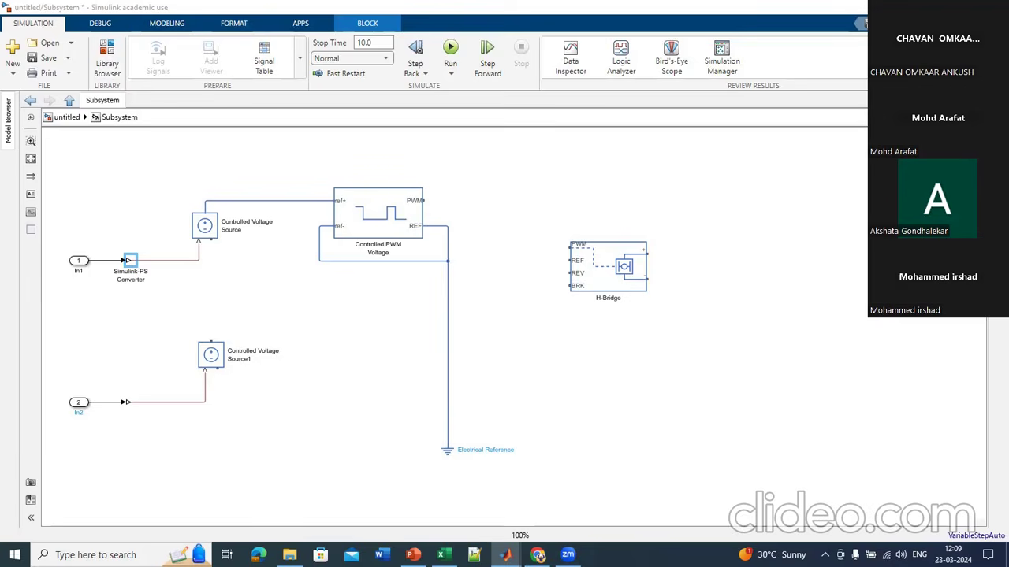
Step: Switch to the main MATLAB window and open the Add-On Explorer
click(933, 7)
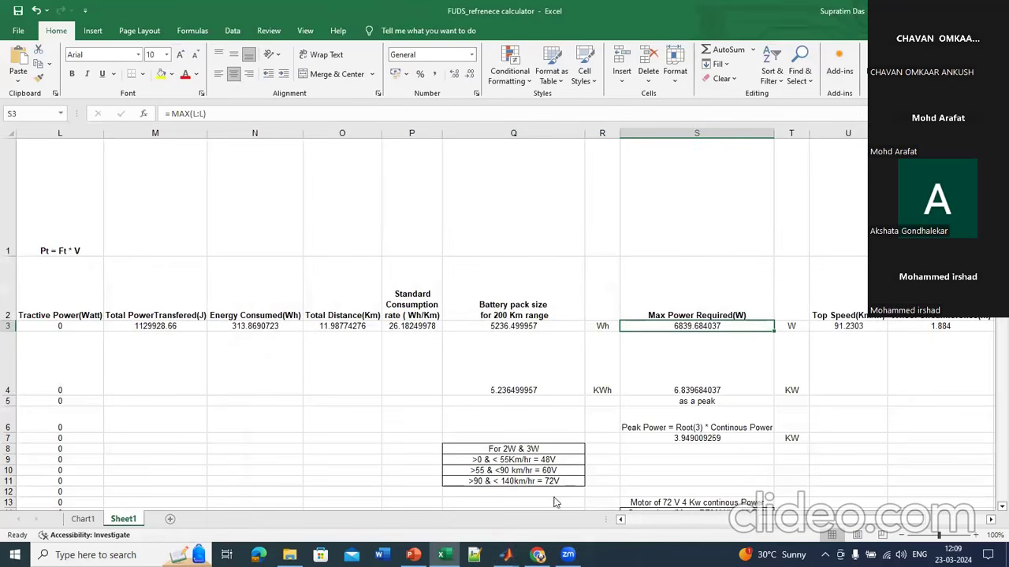
mouse_move(505, 555)
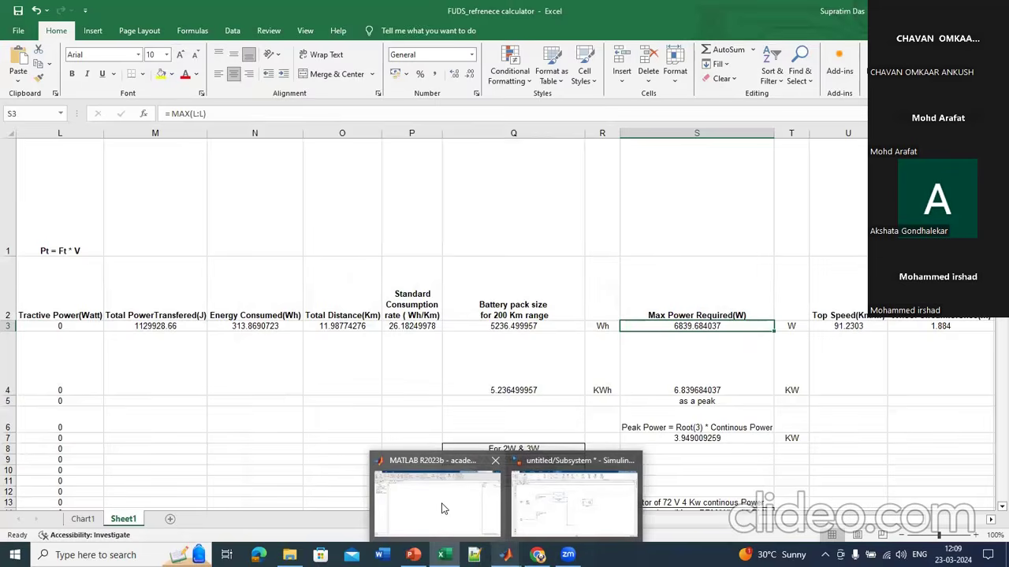
click(443, 513)
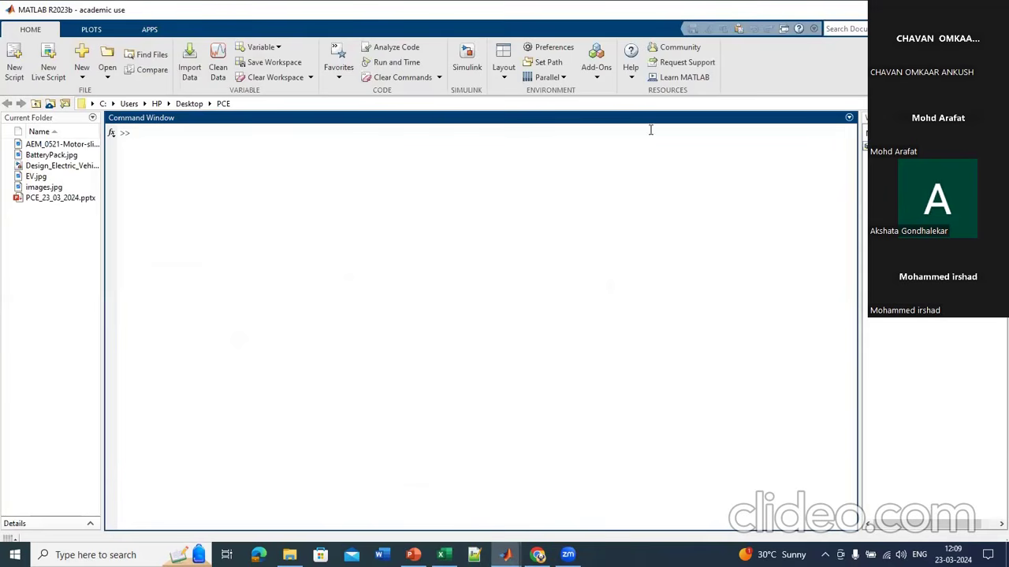
click(603, 78)
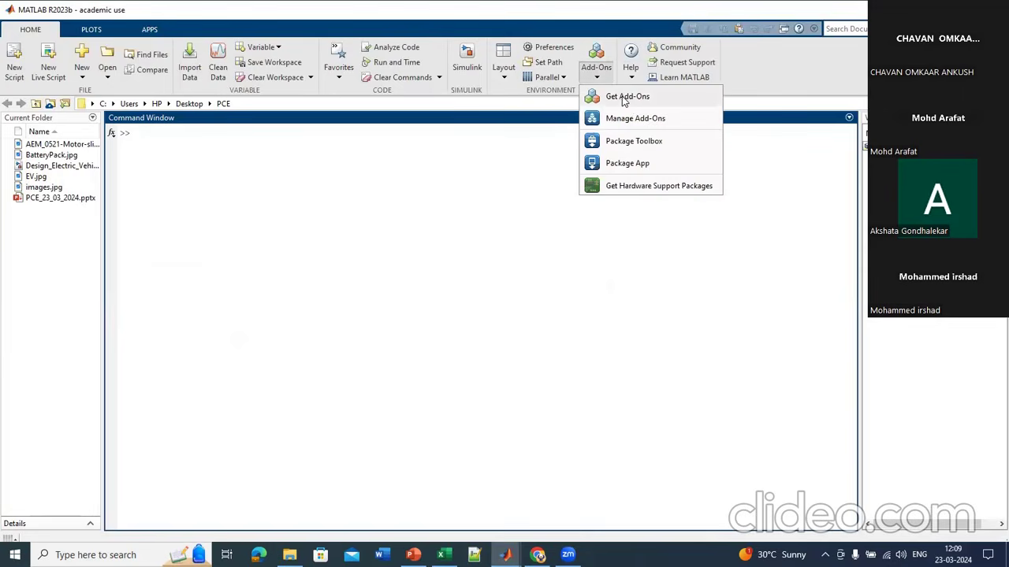
click(624, 98)
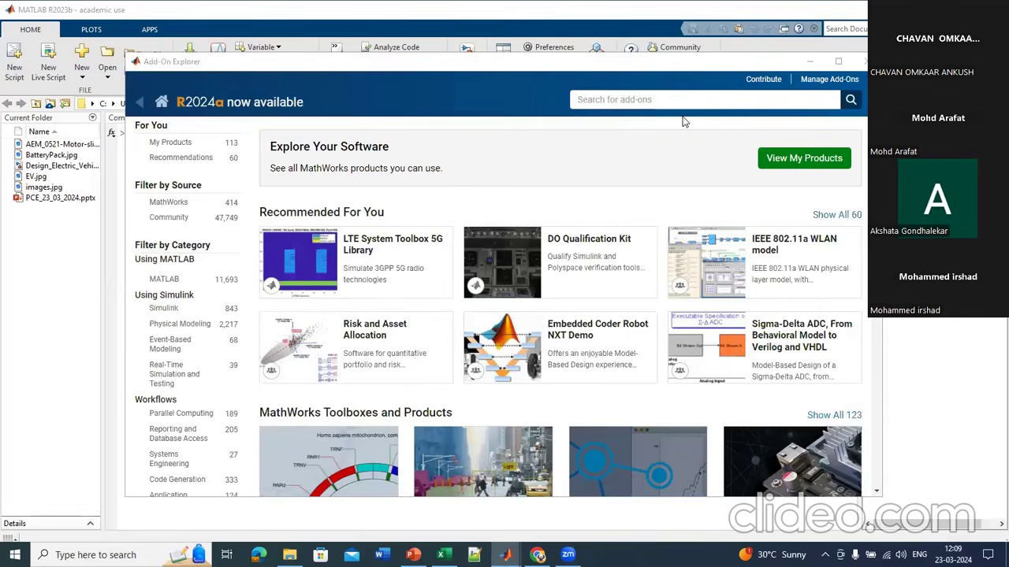
Step: Search the add-ons for "powertrain", view the Powertrain Blockset page, and open and close its add-on management window
click(639, 100)
text(po)
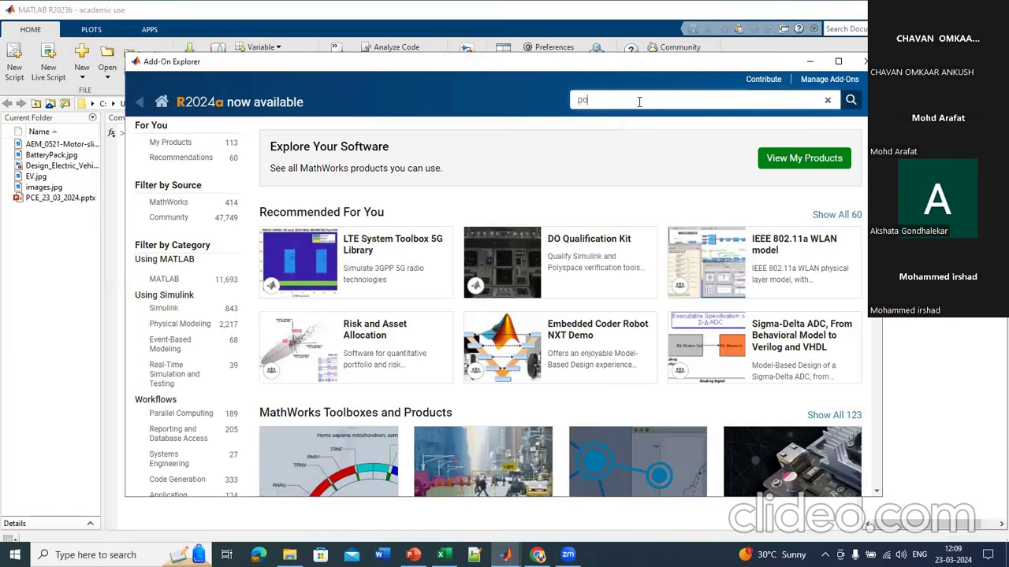
text(wert)
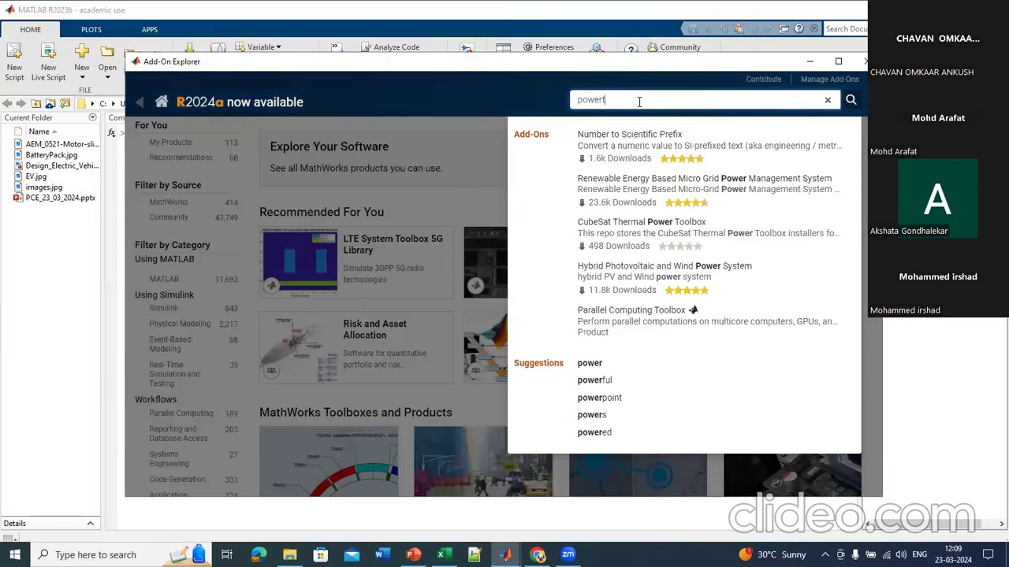
text(rain)
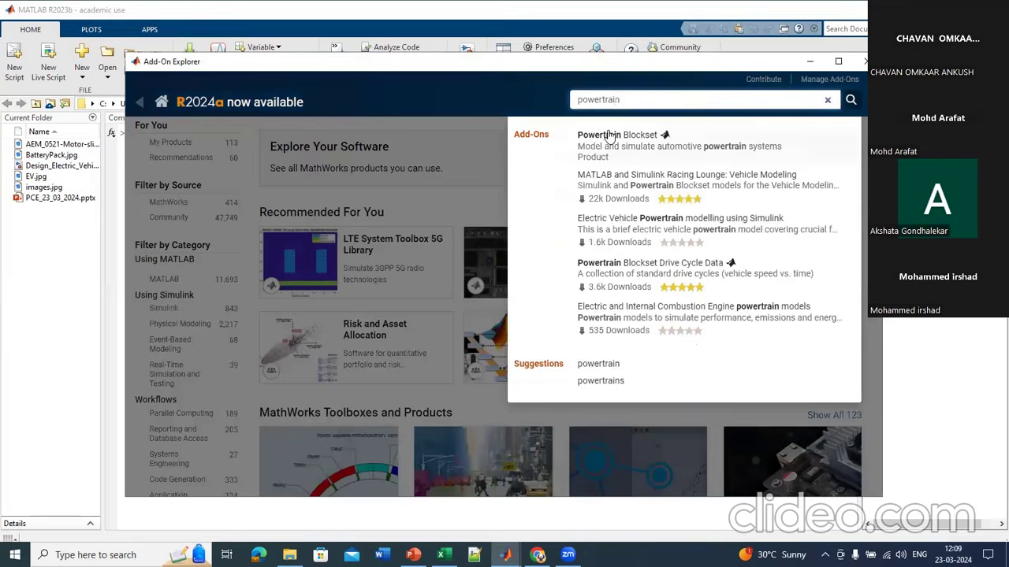
click(621, 139)
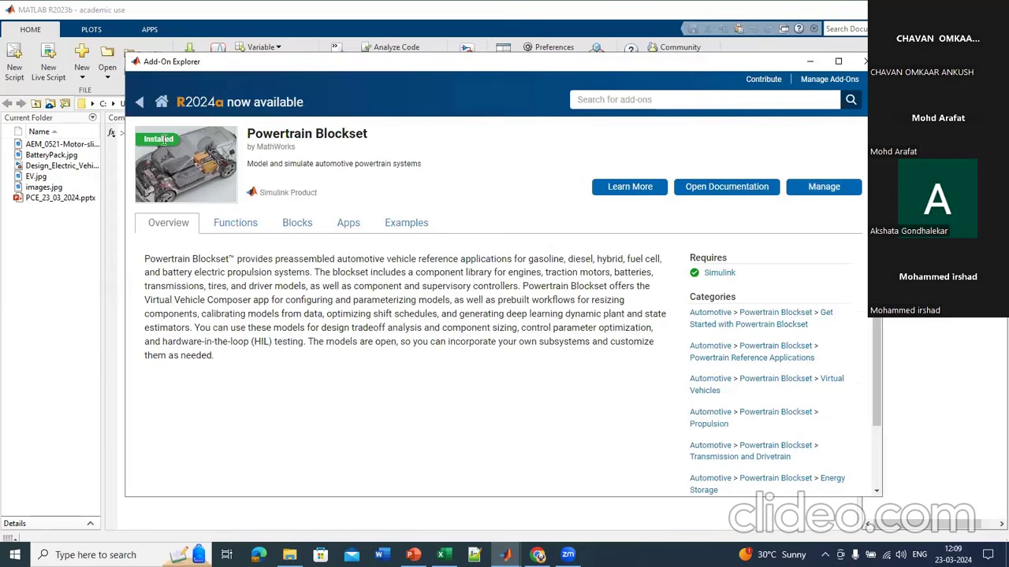
click(832, 194)
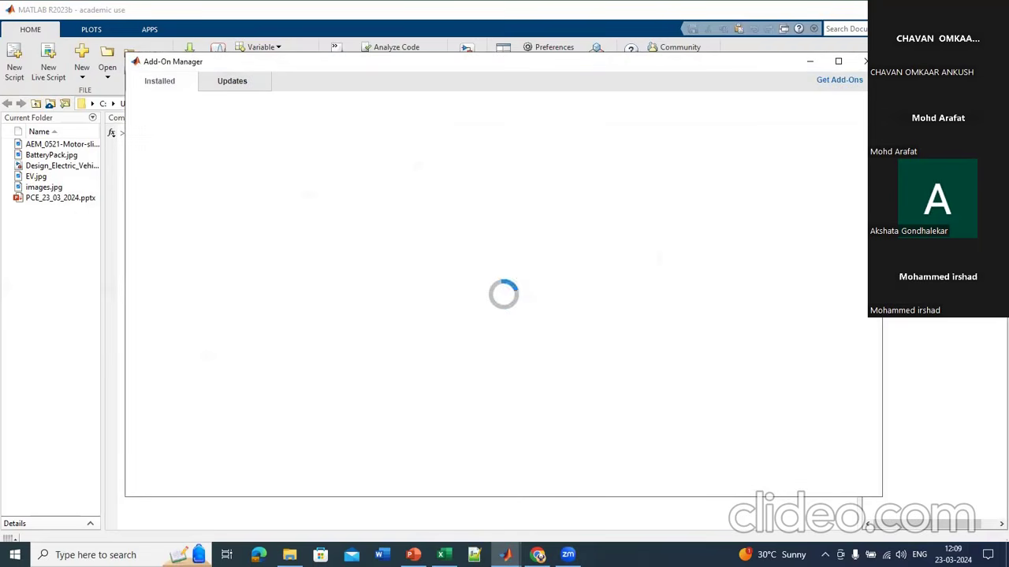
click(863, 65)
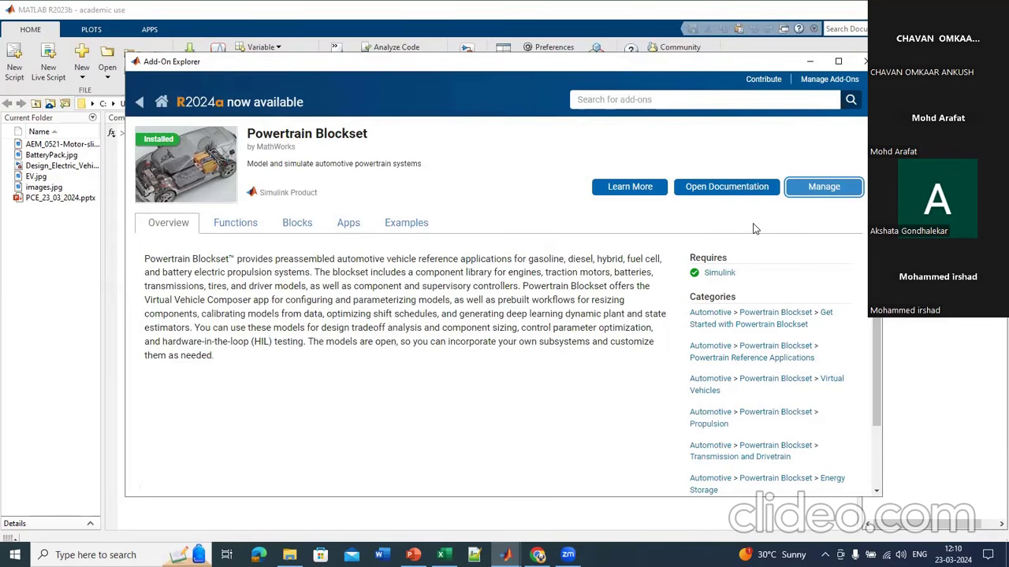
mouse_move(505, 555)
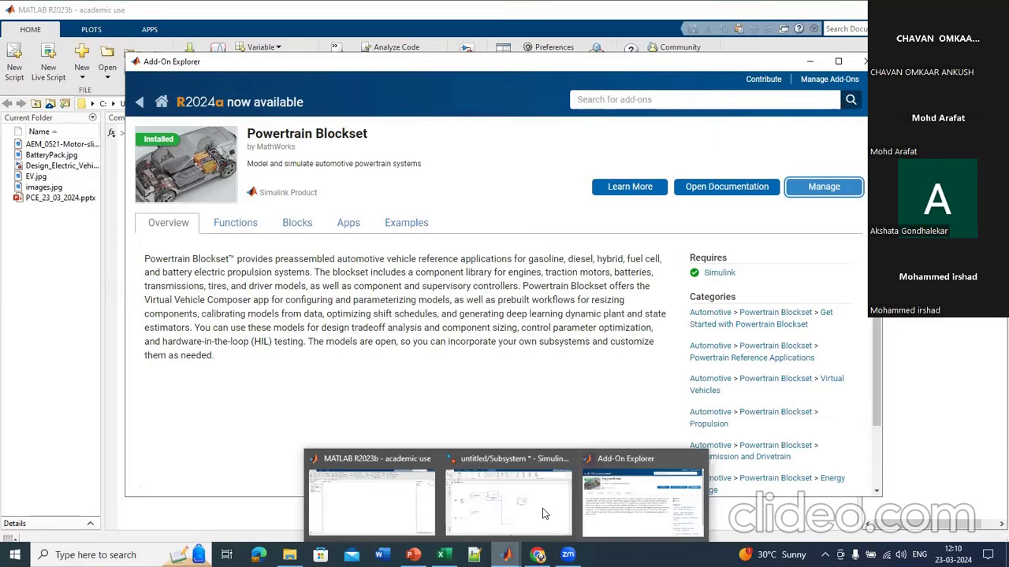
click(550, 515)
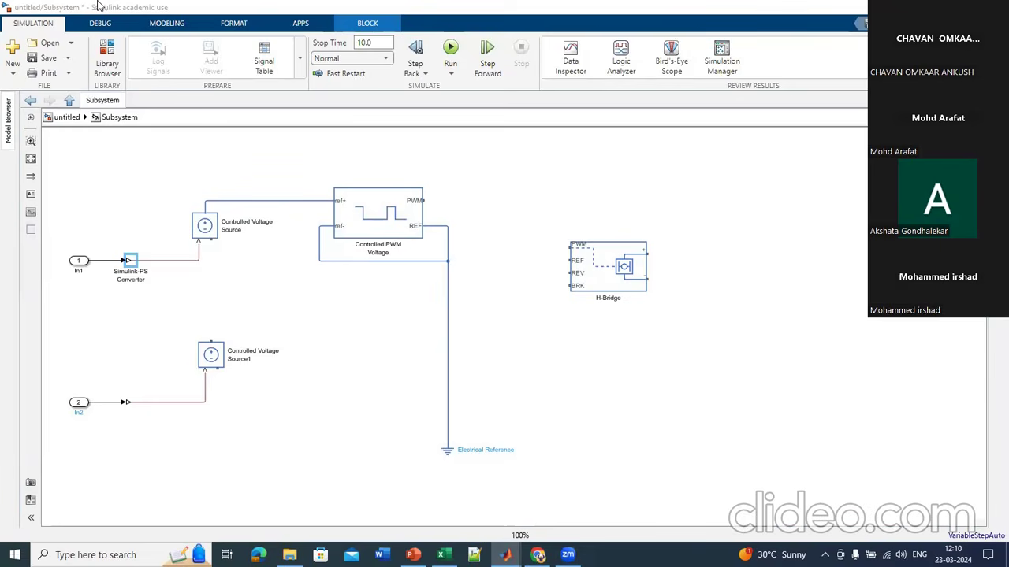
click(67, 7)
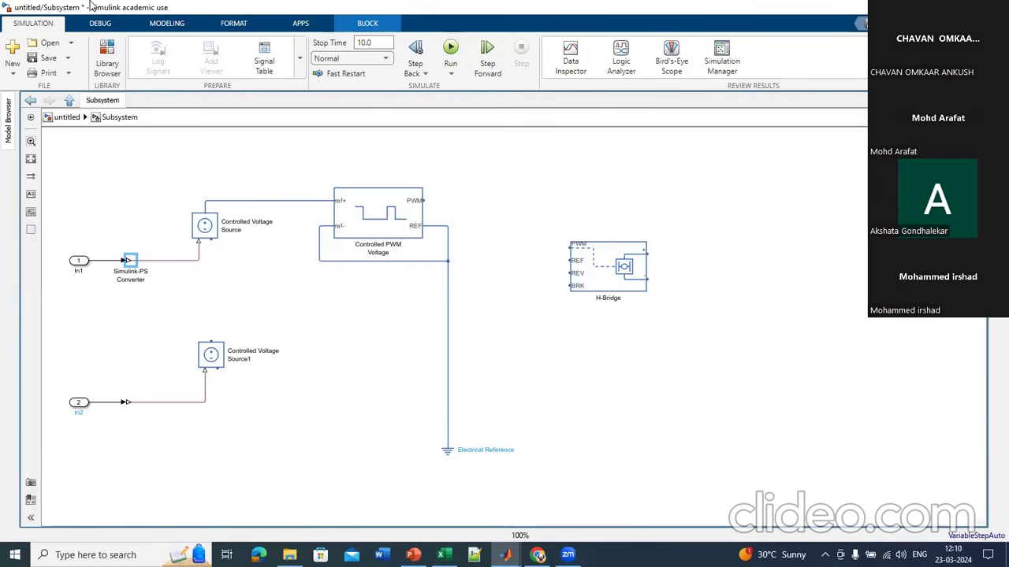
click(938, 7)
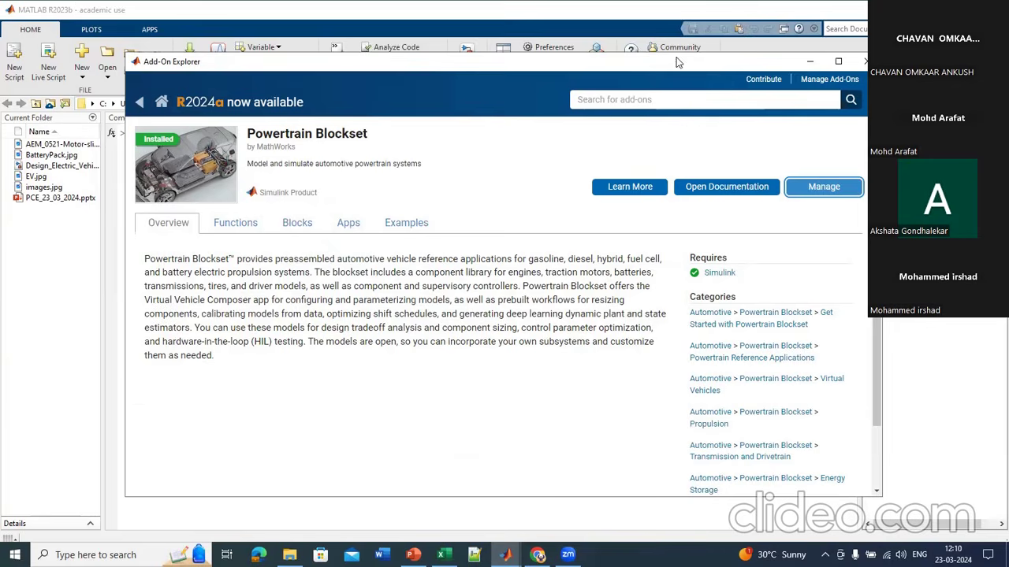
click(807, 66)
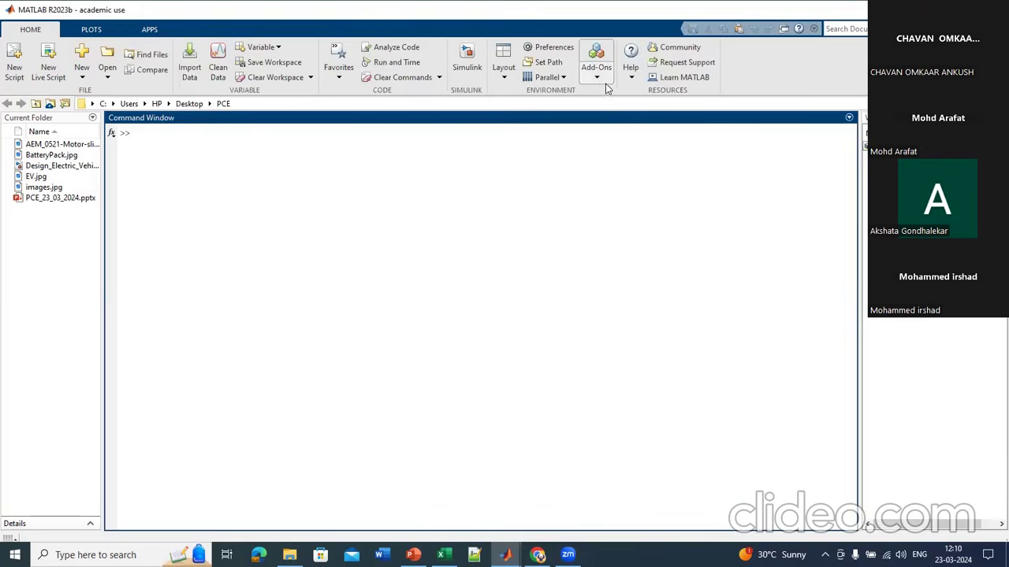
click(597, 79)
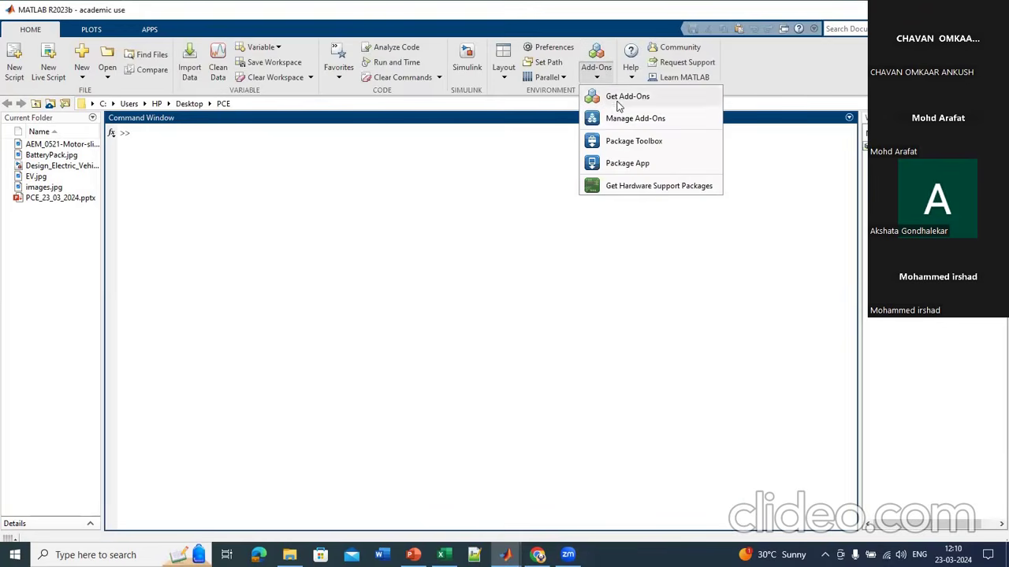
click(622, 98)
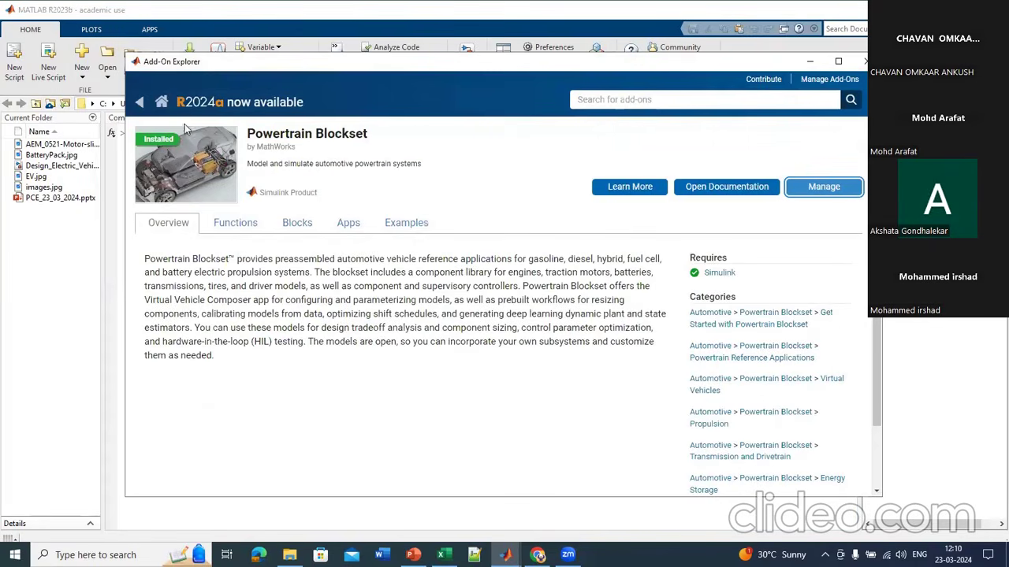
click(147, 104)
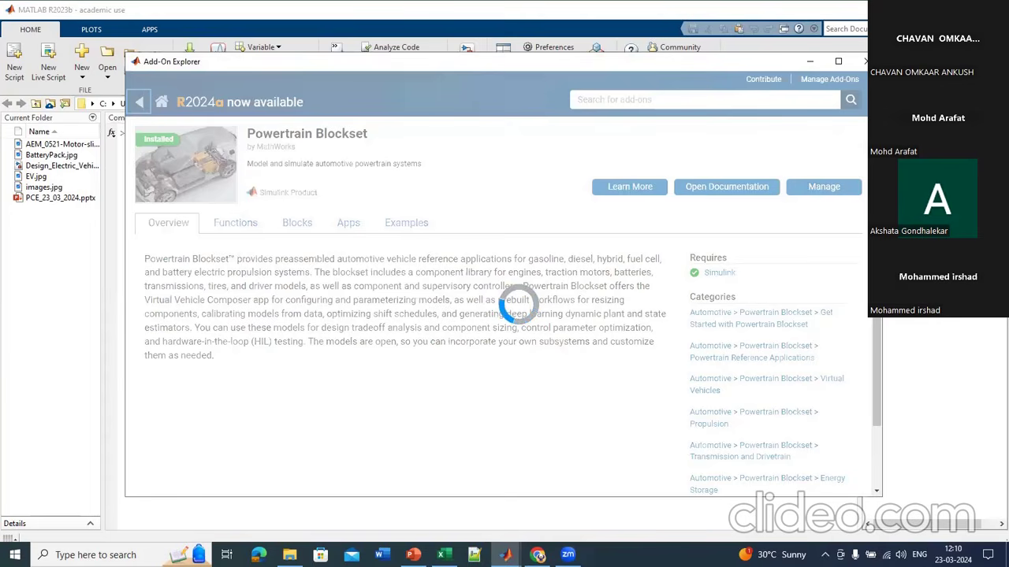
click(862, 62)
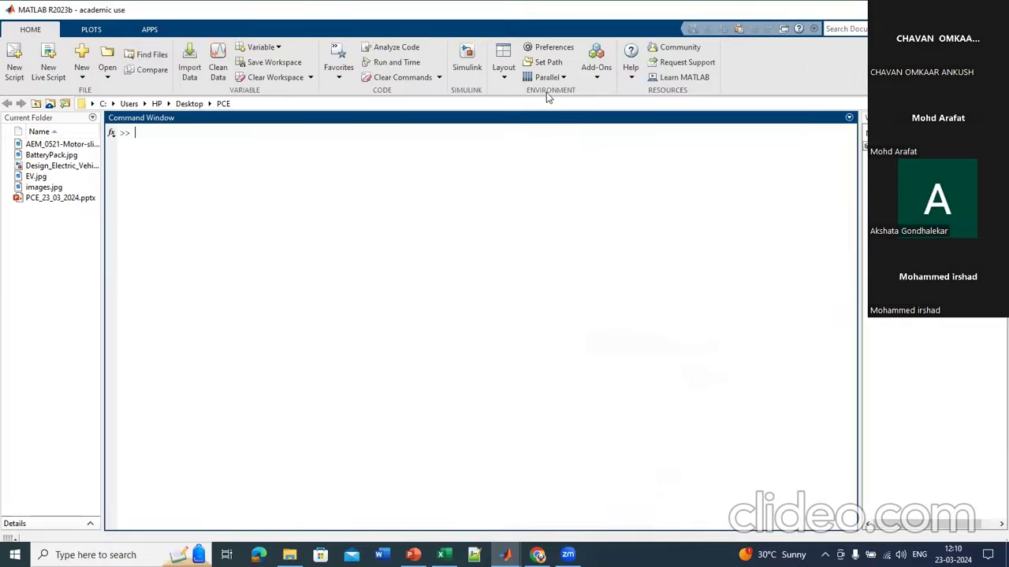
Step: Reopen the Add-On Explorer, search for "powertrain" again to view the Powertrain Blockset page, and close the explorer
click(599, 82)
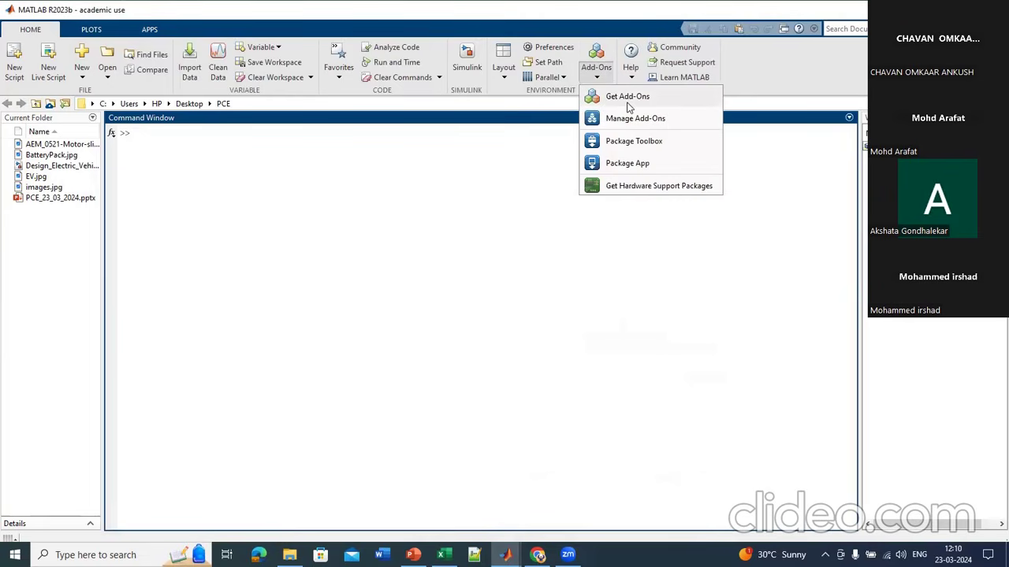
click(627, 98)
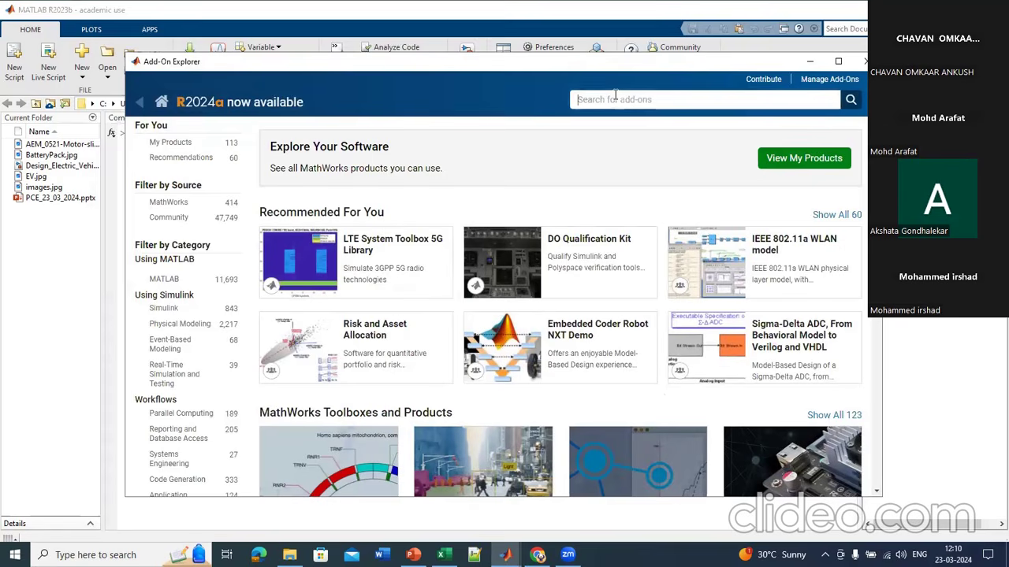
text(powe)
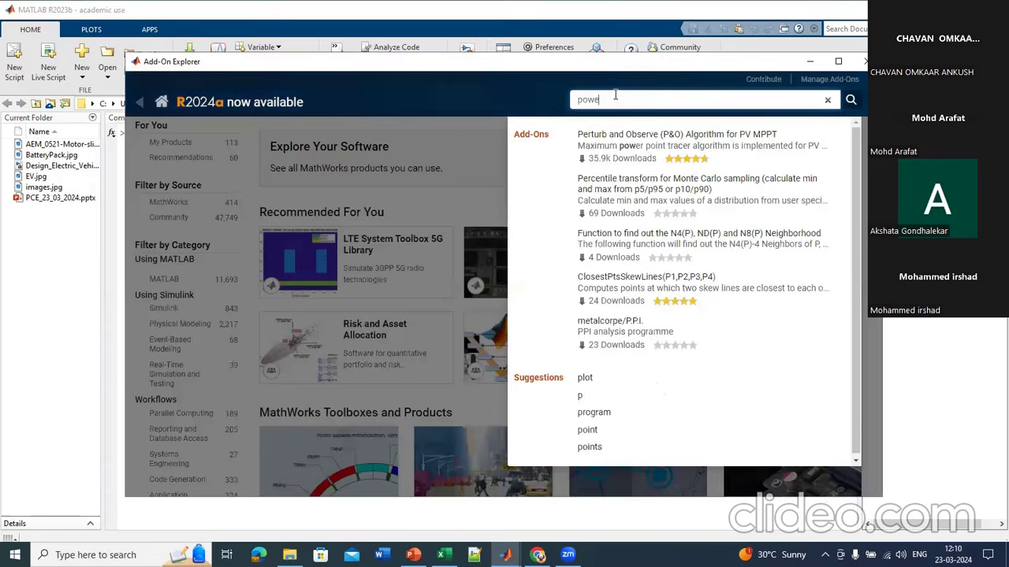
text(rtrain)
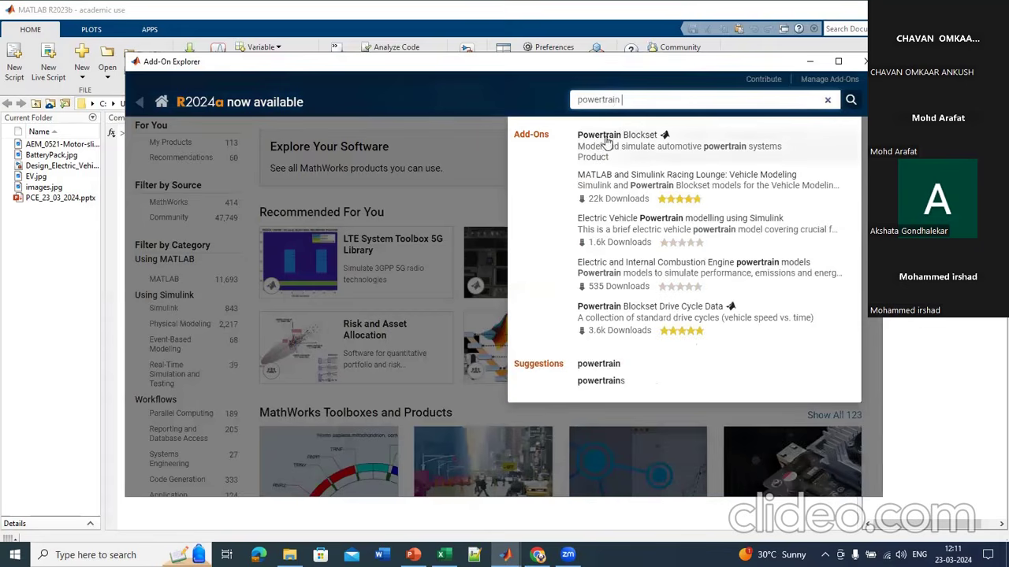
click(619, 140)
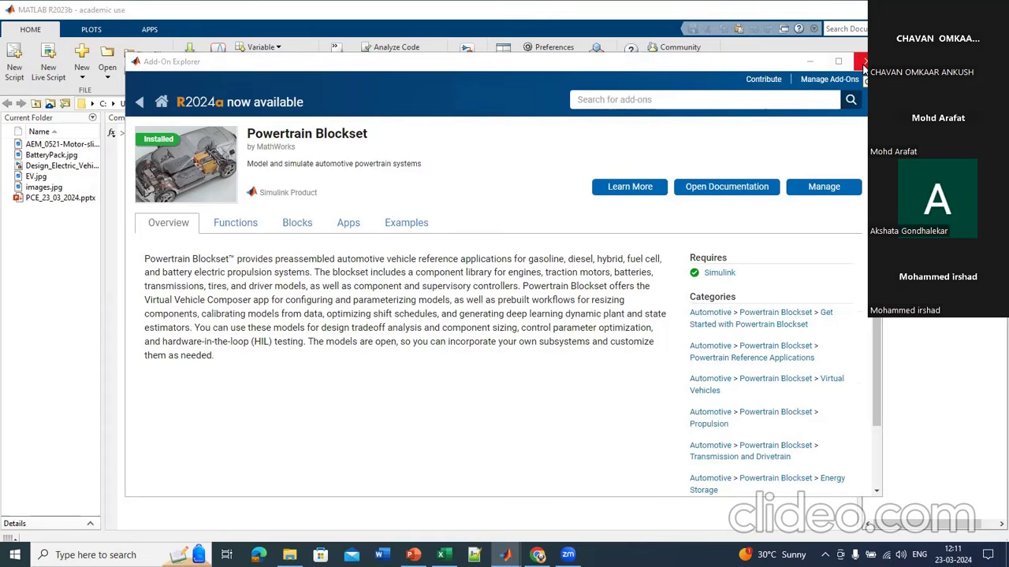
click(864, 63)
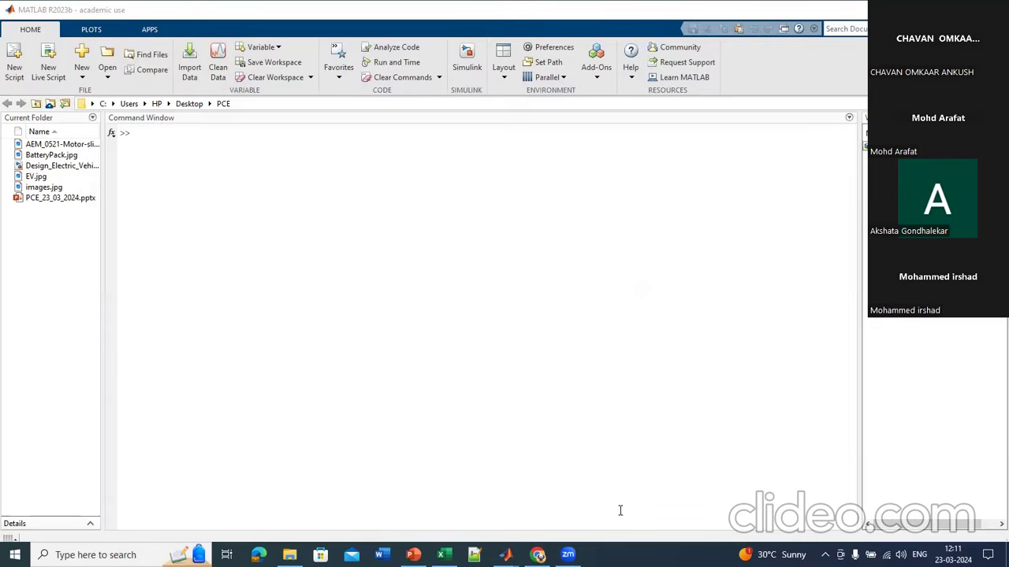
Step: Switch back to the Simulink subsystem, move the H-Bridge slightly lower, and connect the Controlled PWM Voltage block's PWM port to the H-Bridge's PWM port
mouse_move(505, 554)
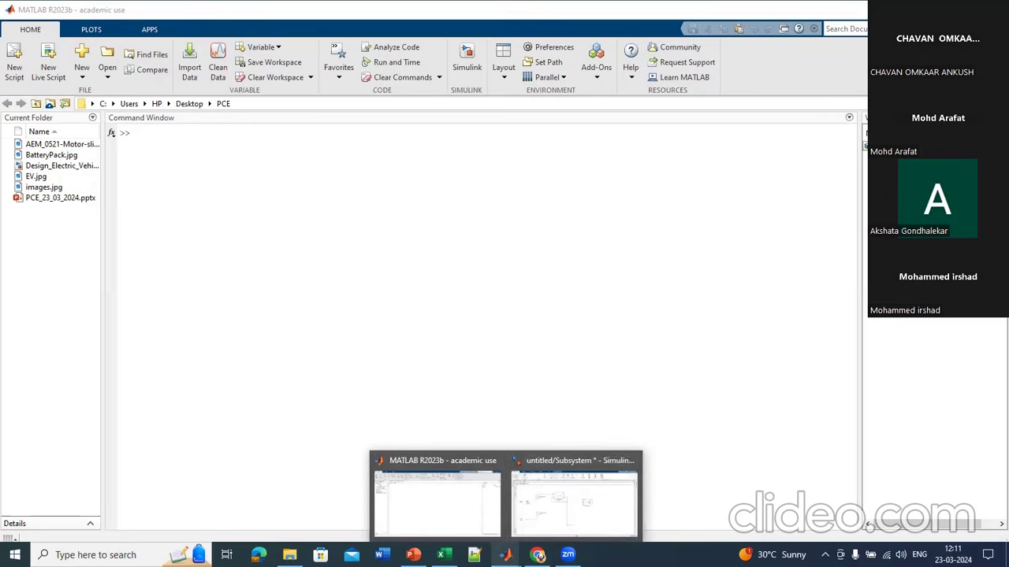
click(576, 512)
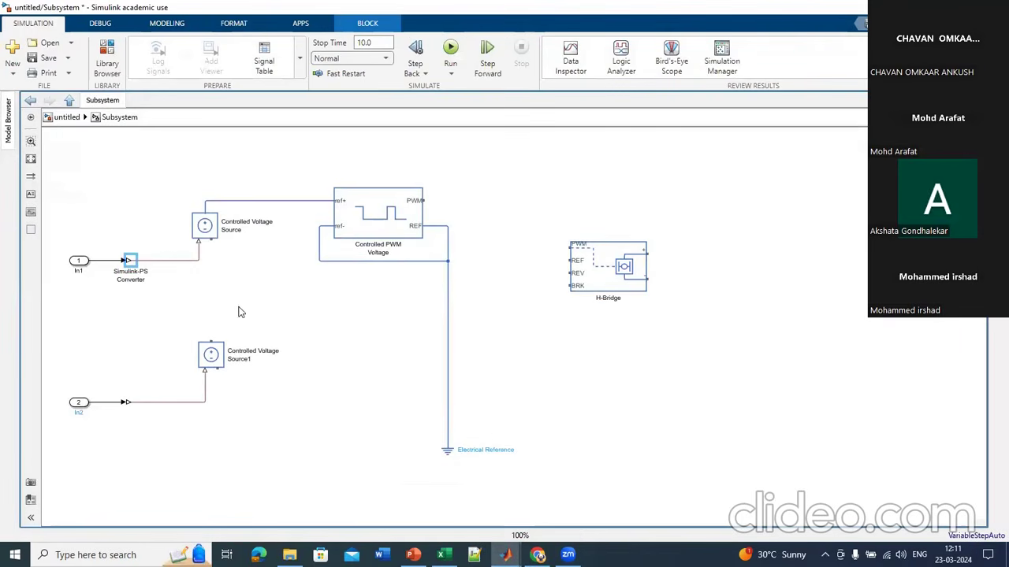
click(337, 224)
click(525, 296)
click(609, 278)
drag(609, 277, 620, 301)
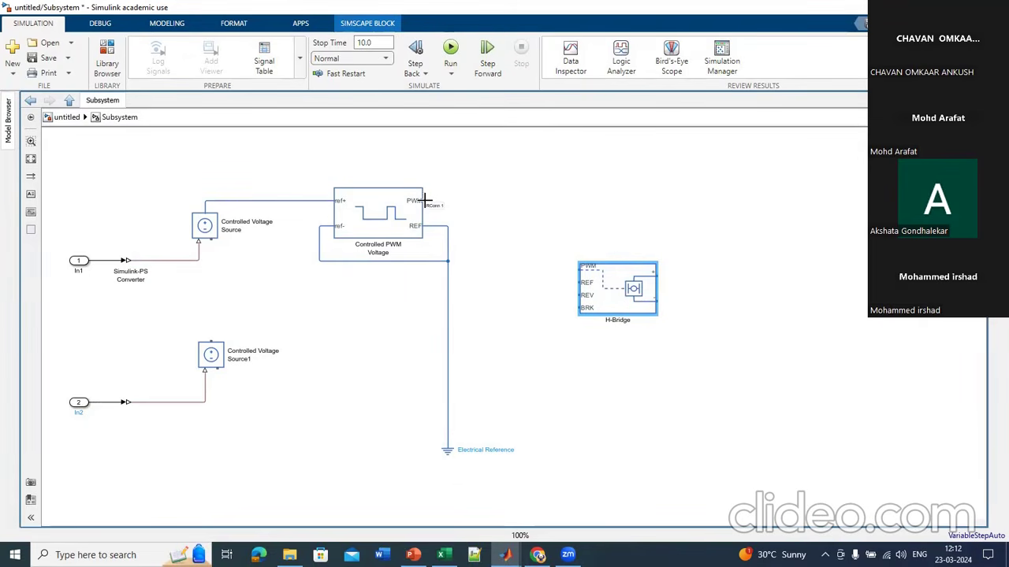
drag(425, 201, 575, 270)
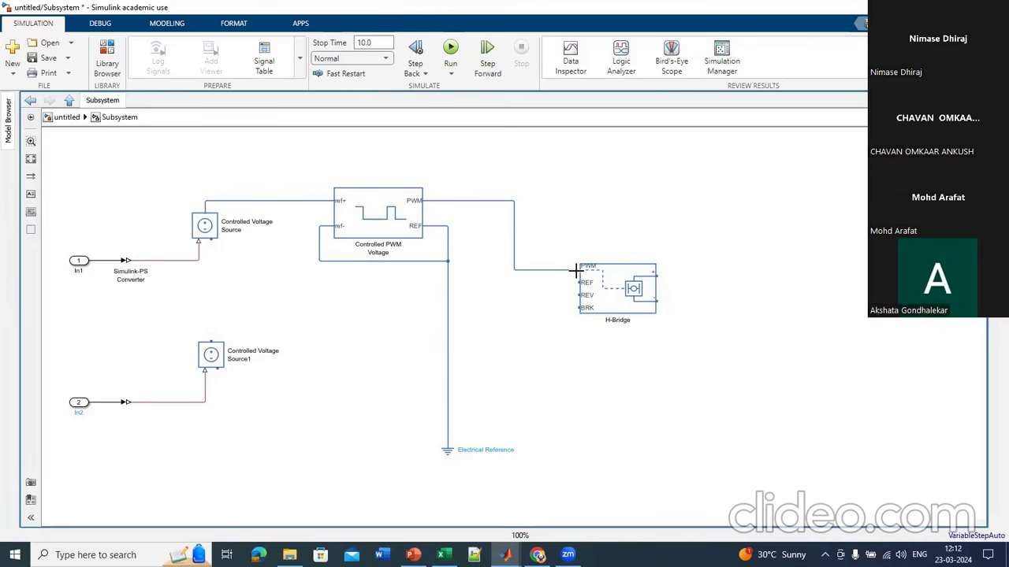
Step: Move the H-Bridge level with the Controlled PWM Voltage block, enlarge it, and connect its REF and REV ports to the reference line
drag(604, 289, 570, 225)
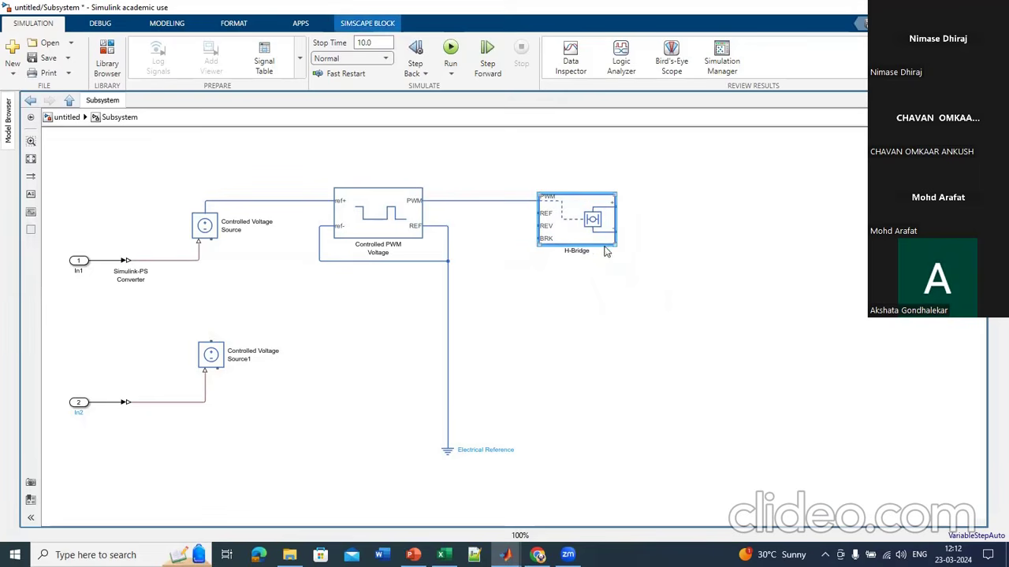
drag(616, 244, 698, 322)
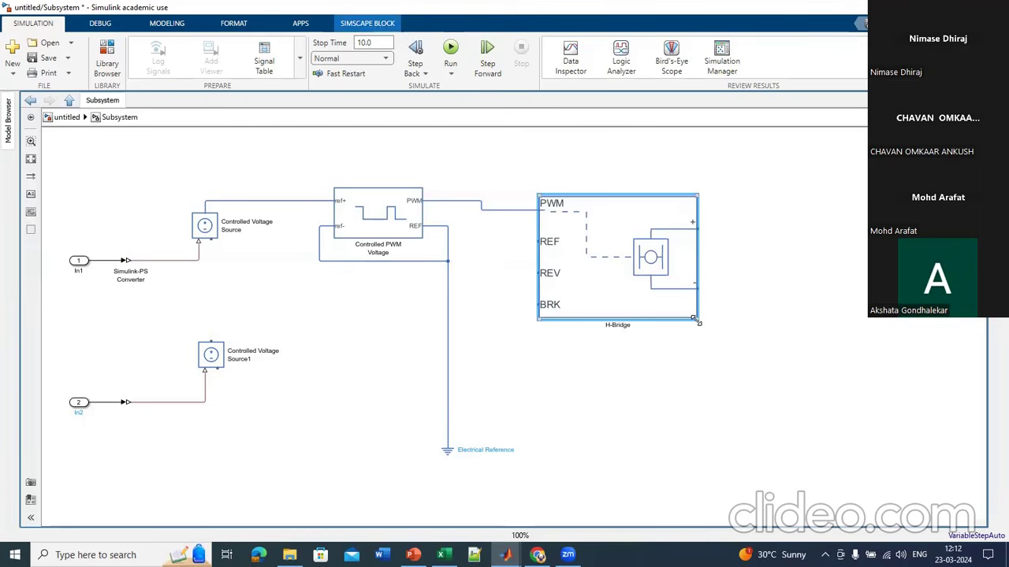
click(536, 245)
drag(537, 243, 448, 242)
click(540, 300)
drag(537, 273, 448, 273)
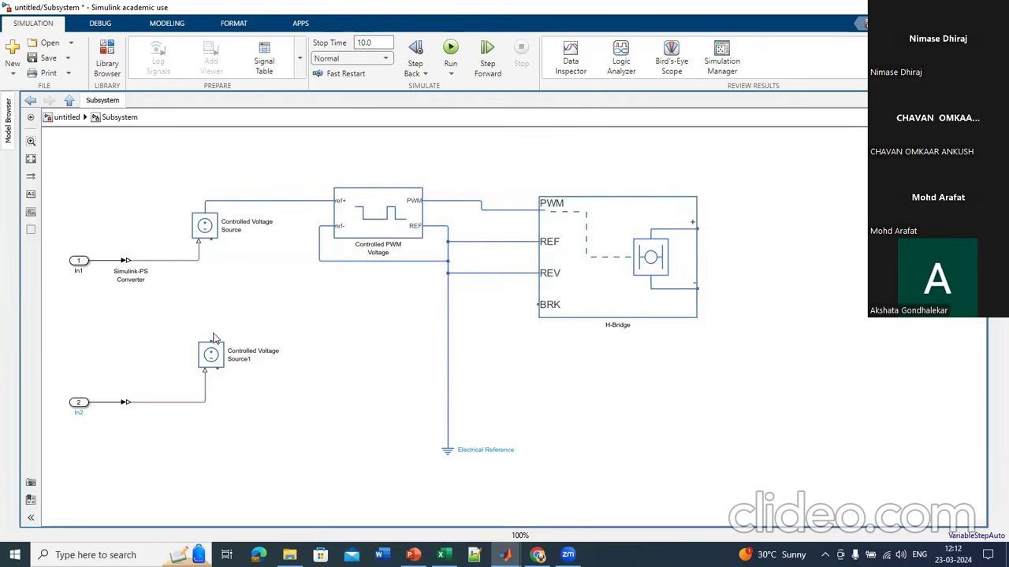
Step: Connect Controlled Voltage Source1's positive terminal to the H-Bridge's BRK port and both voltage sources' negative terminals to the electrical reference line
drag(211, 341, 534, 303)
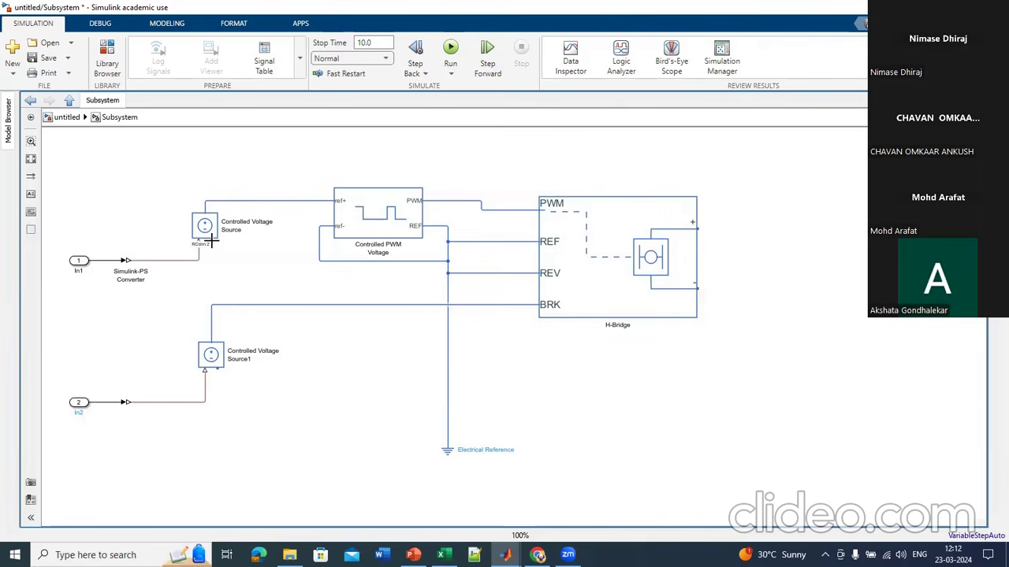
click(212, 240)
drag(212, 240, 447, 353)
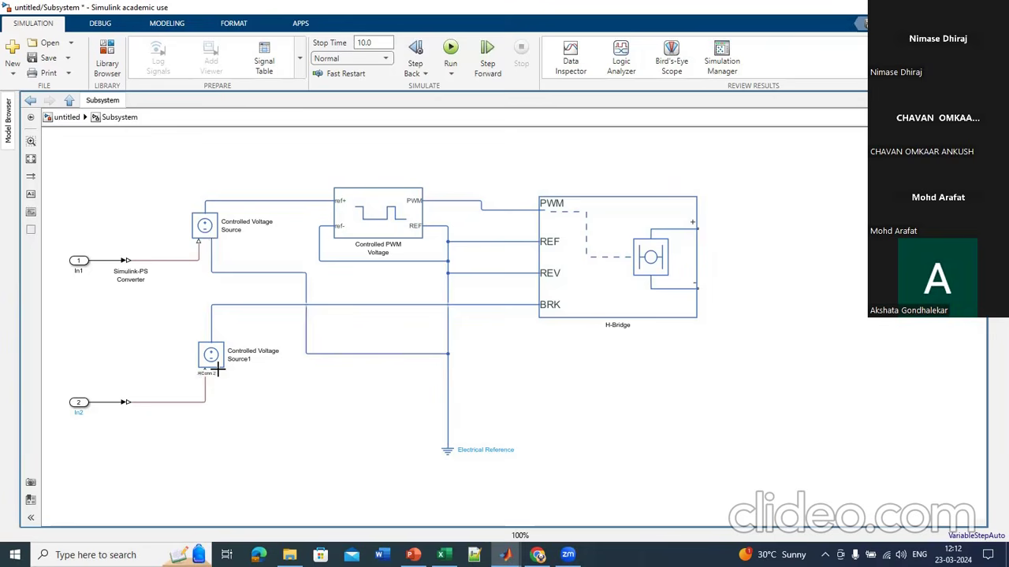
drag(217, 369, 448, 407)
Step: Add a Solver Configuration block, connect it to the line above the Electrical Reference, and move it closer to that line
double_click(301, 448)
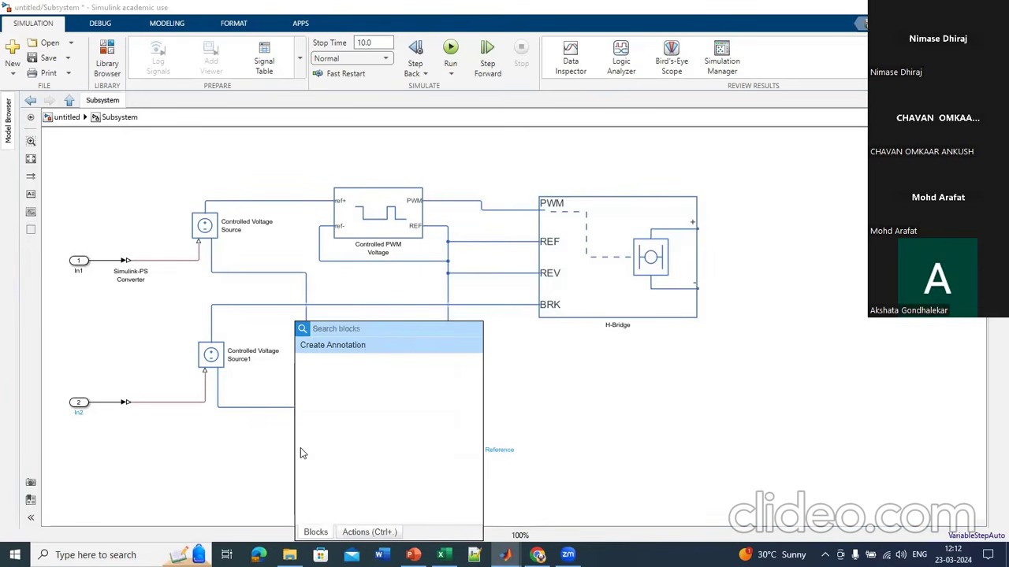
text(solver)
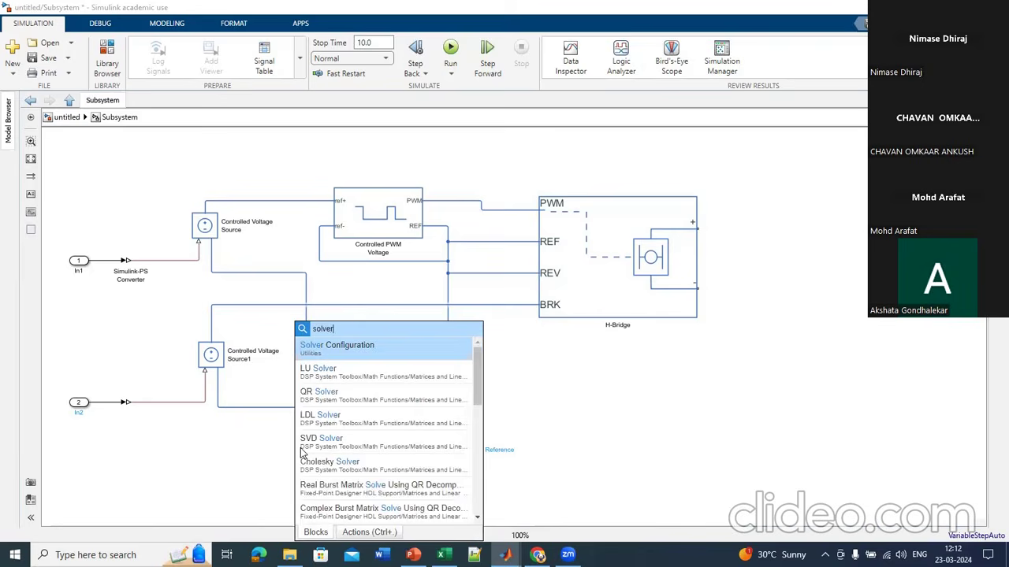
click(349, 348)
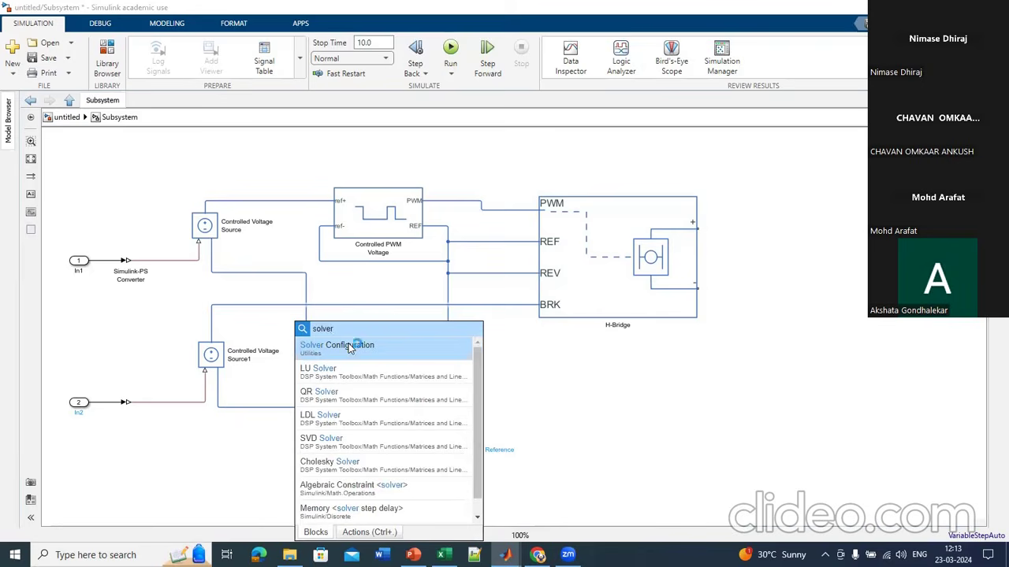
drag(317, 446, 446, 434)
drag(311, 447, 374, 441)
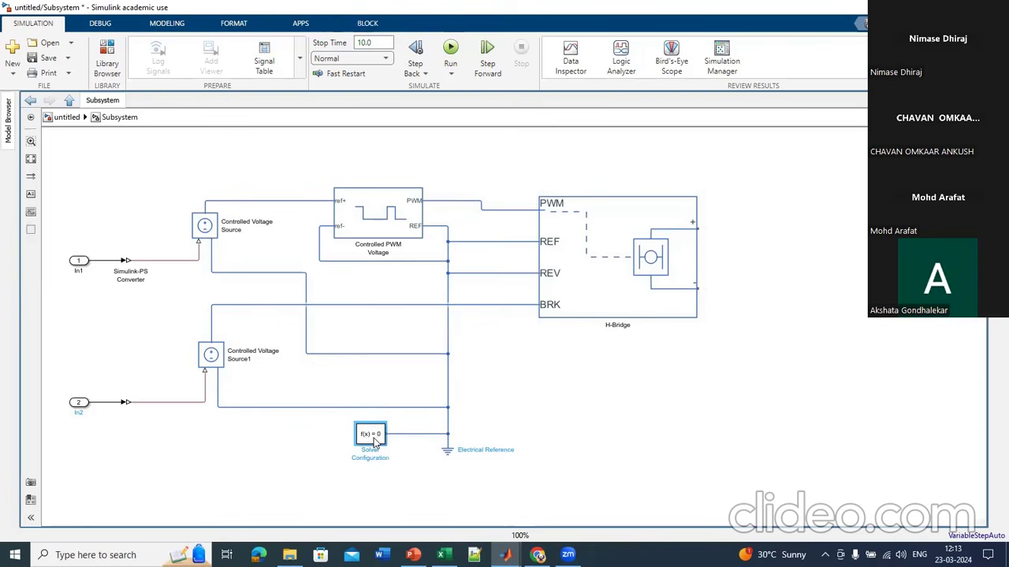
click(384, 484)
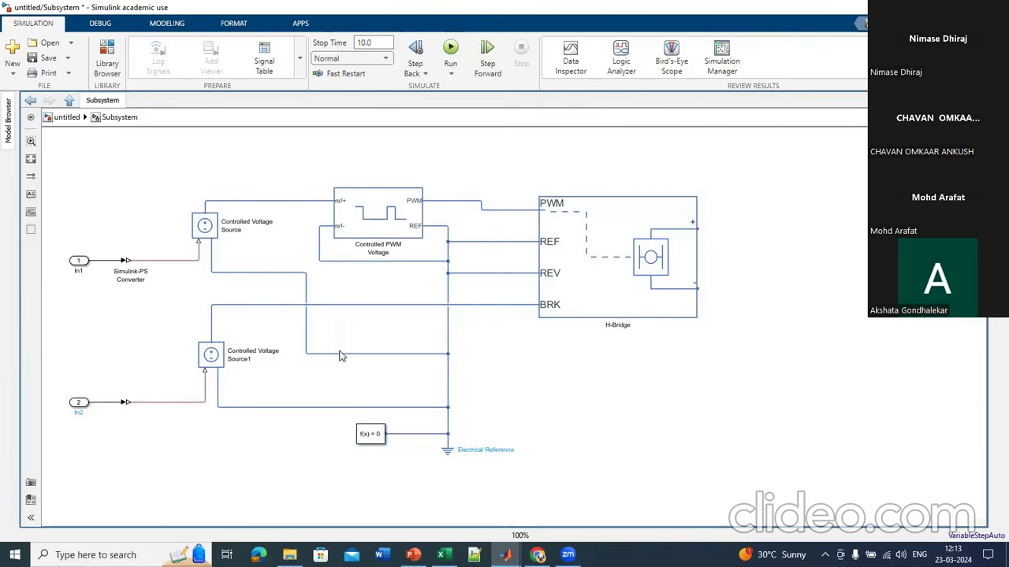
click(443, 446)
Step: Add a Foundation Library Current Sensor, connect it to the H-Bridge's + port, and place it close beside the bridge
double_click(735, 211)
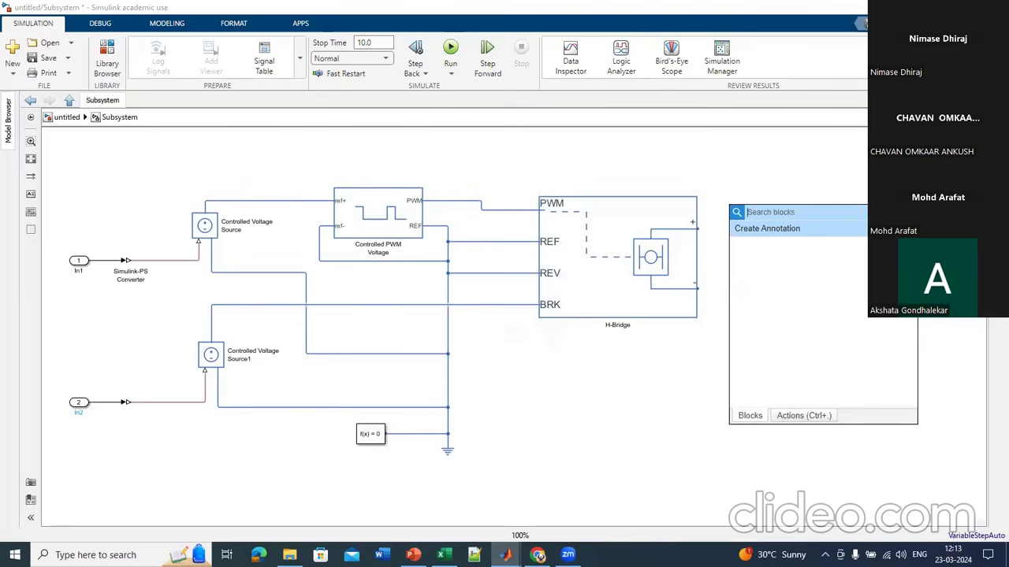
text(curre)
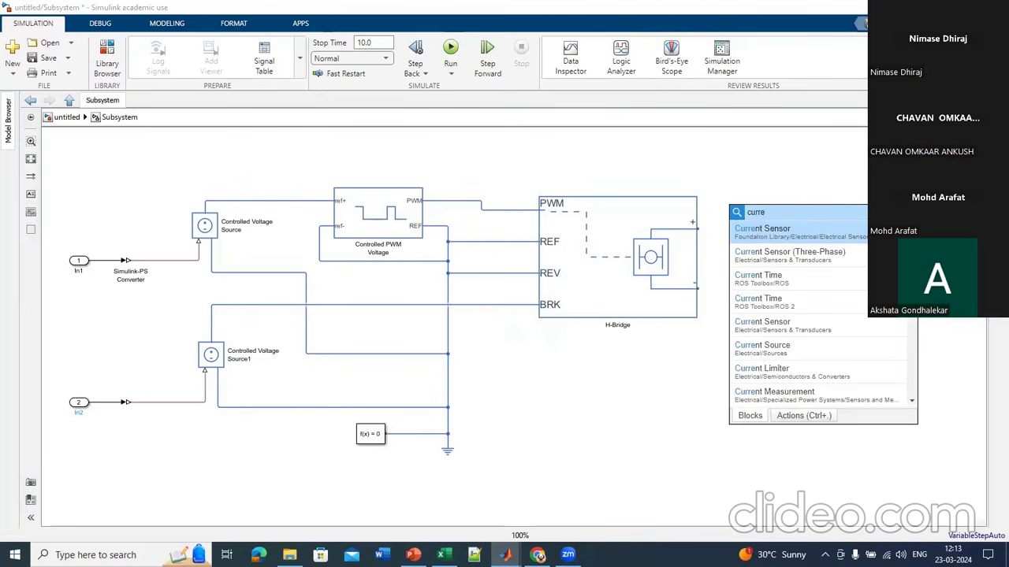
click(791, 234)
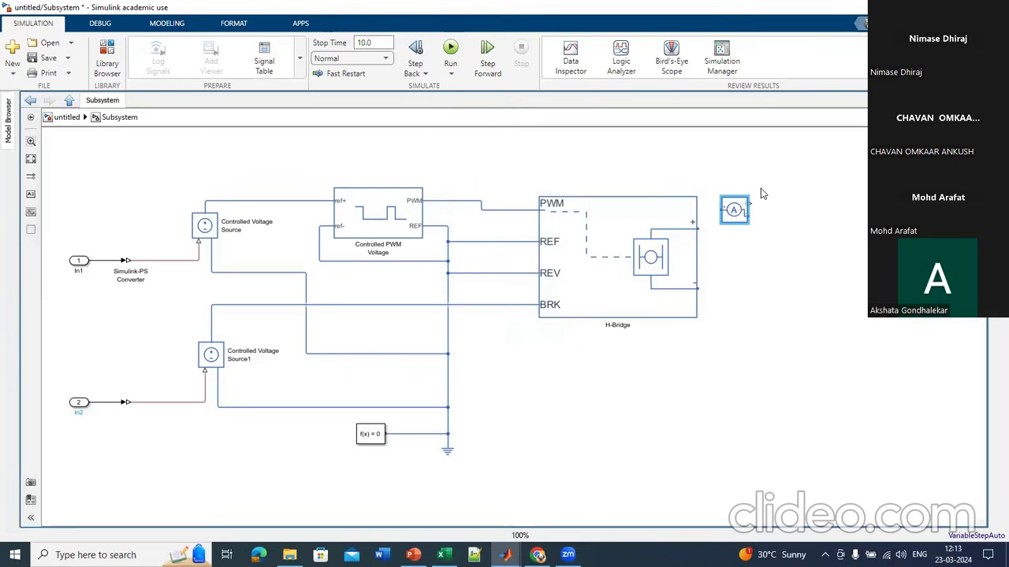
drag(739, 210, 820, 204)
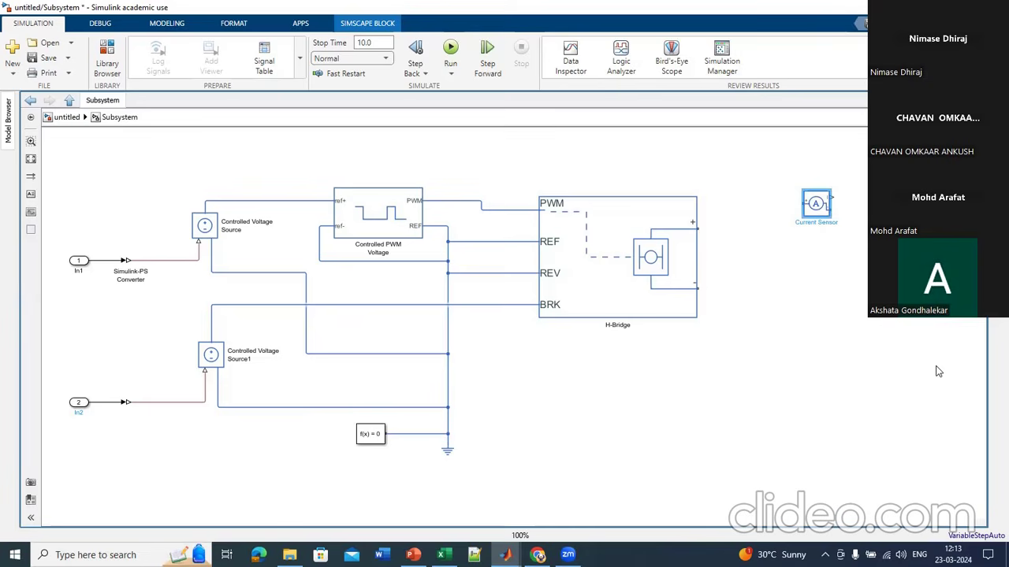
click(799, 203)
drag(799, 203, 707, 228)
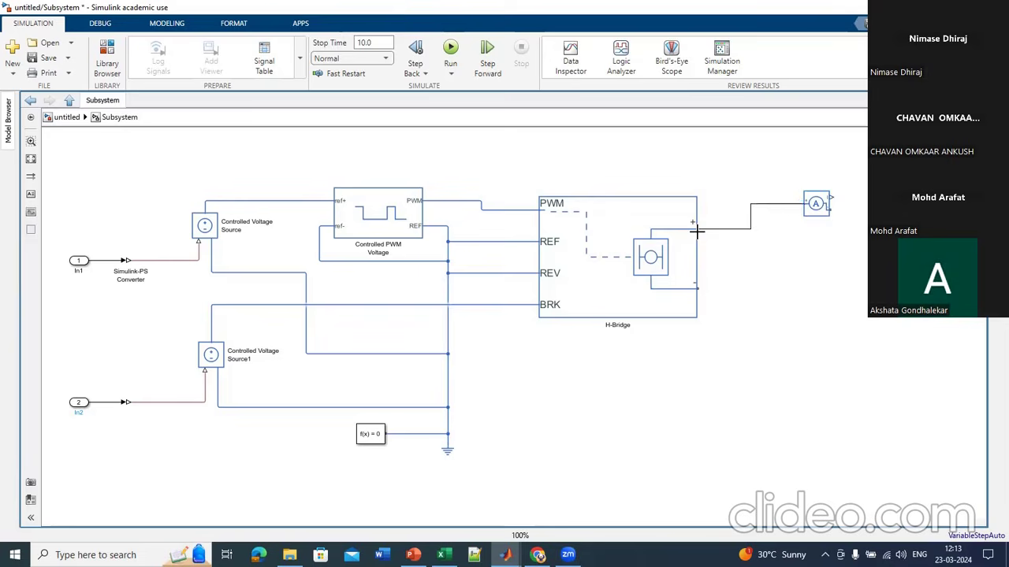
drag(819, 205, 743, 223)
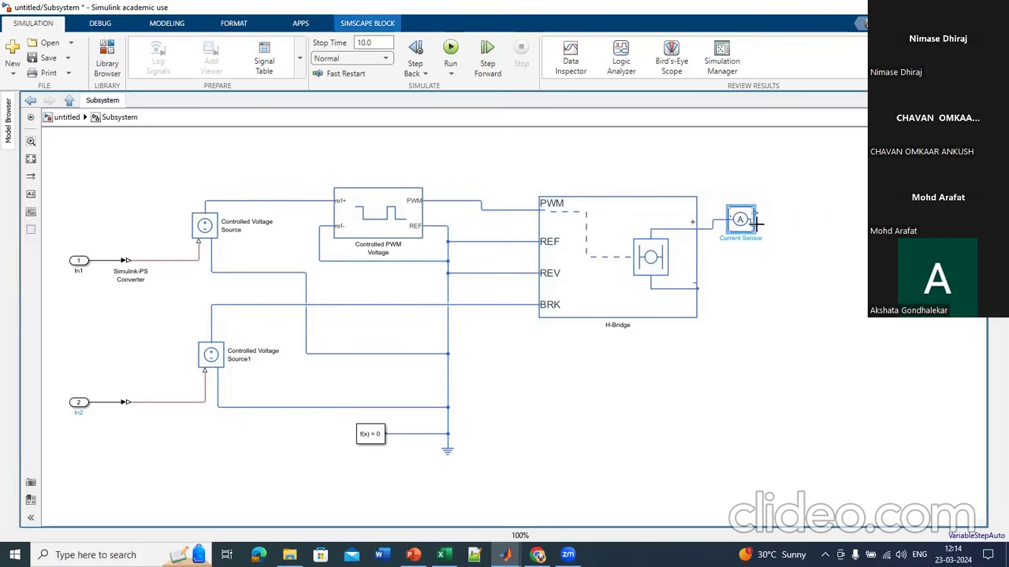
Step: Add a Connection Port, wire it to the Current Sensor's free electrical terminal, and rotate it 180° in line with the sensor
double_click(801, 230)
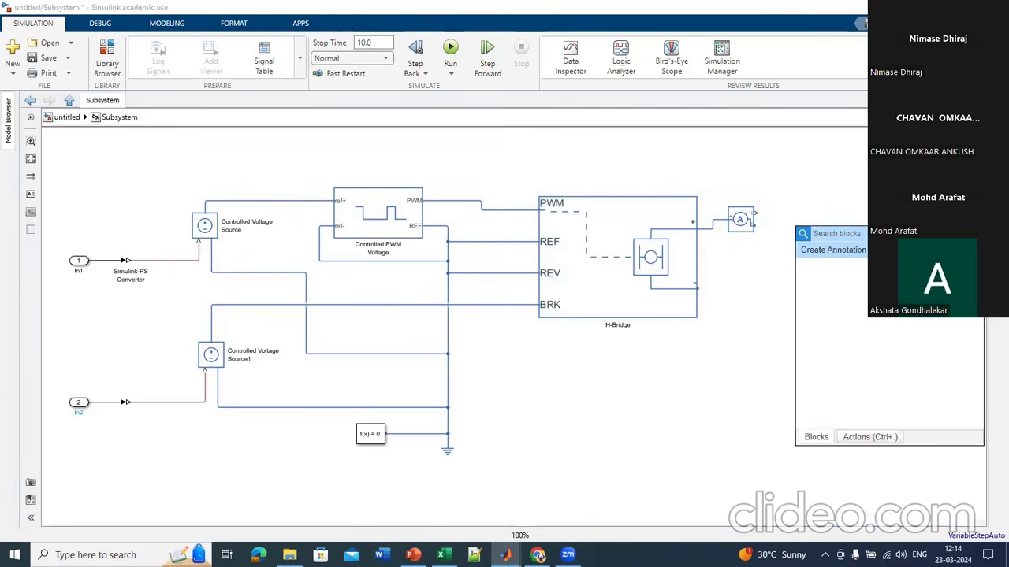
text(con)
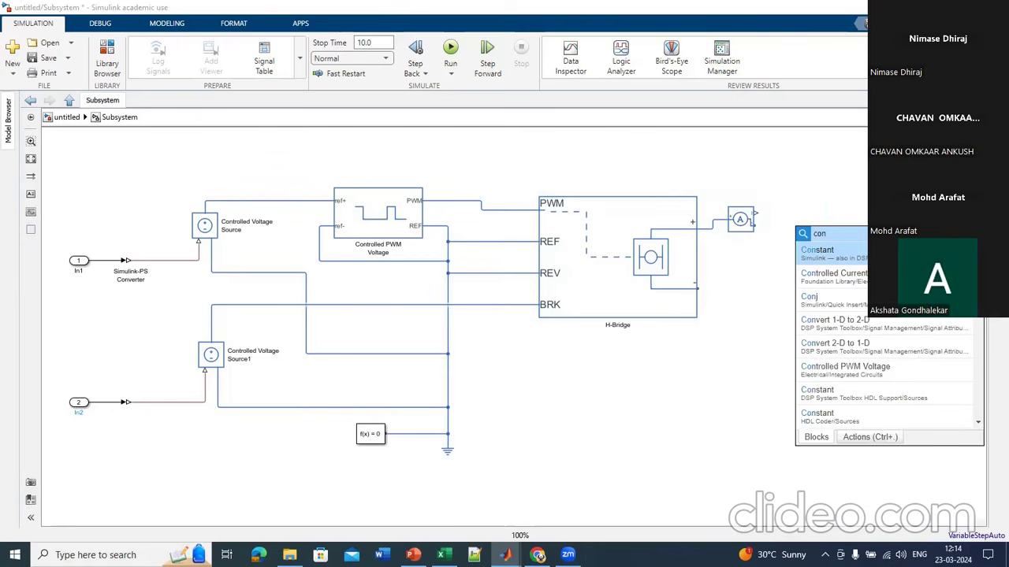
text(n)
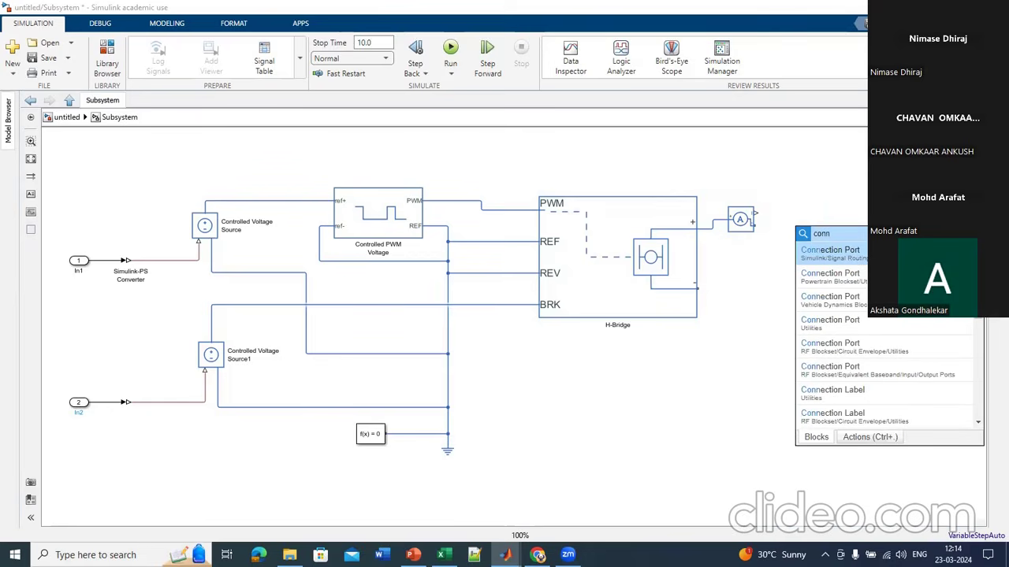
click(826, 260)
drag(813, 233, 756, 226)
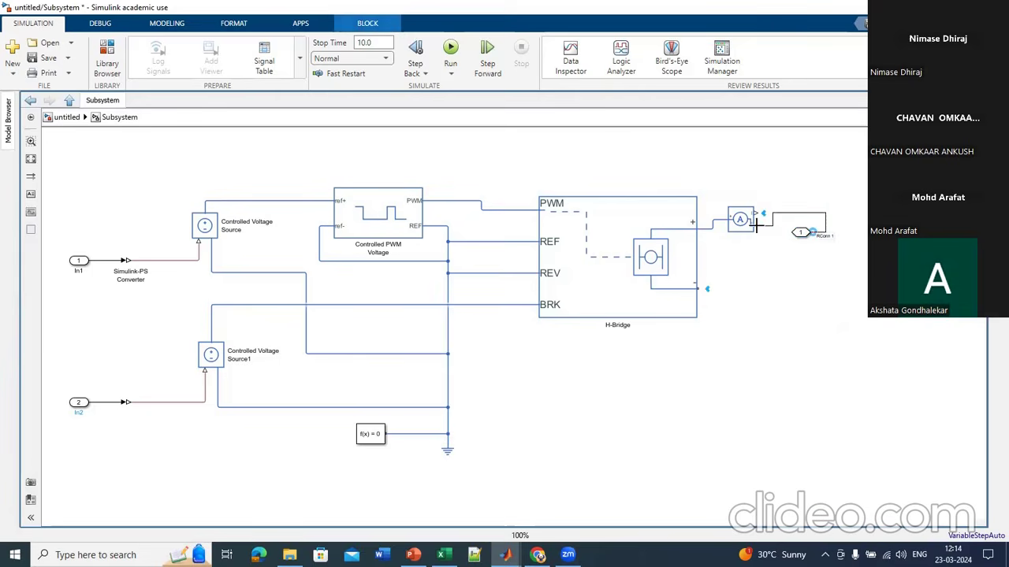
click(810, 243)
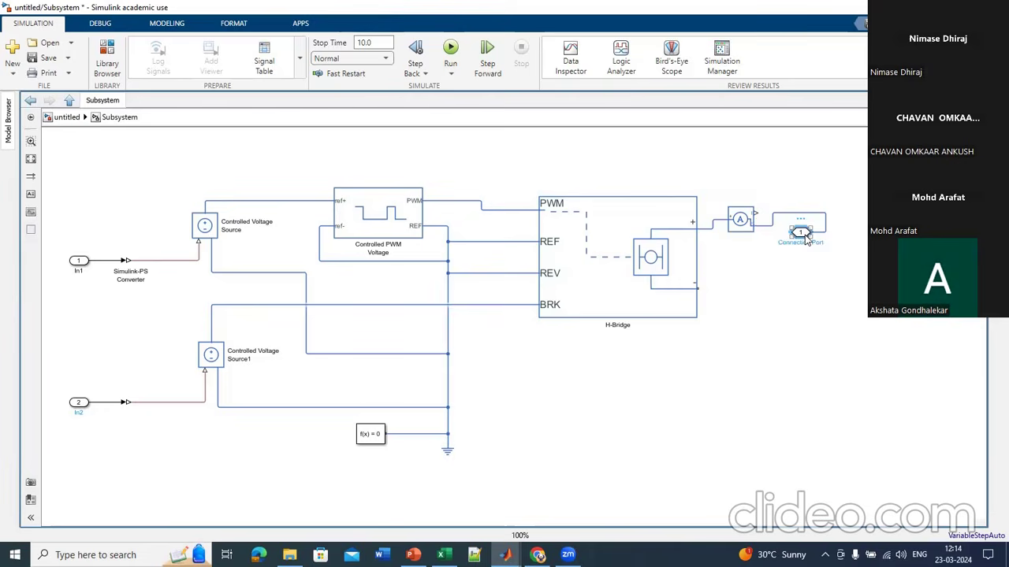
key(ctrl+r)
key(ctrl+r)
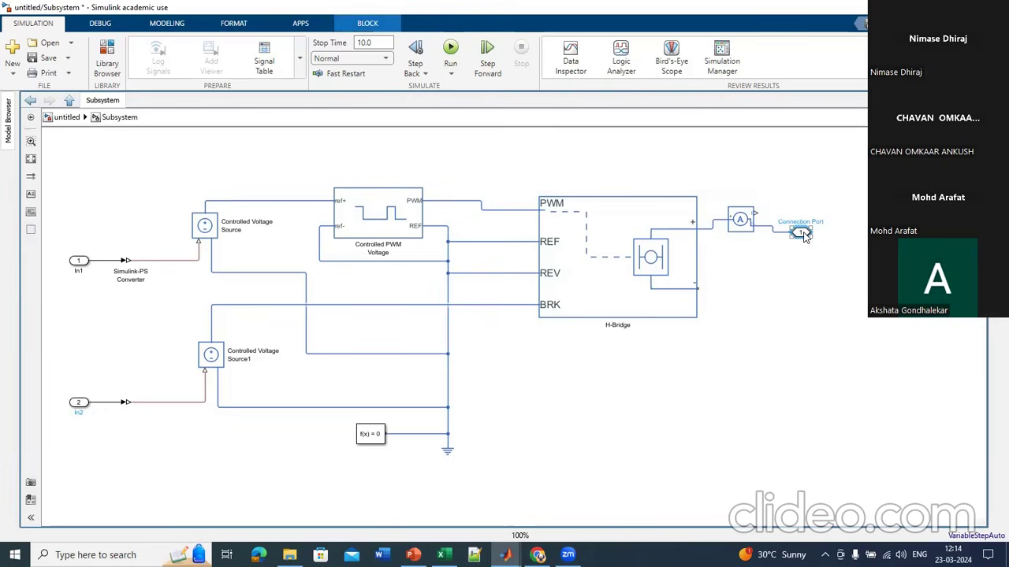
drag(803, 230, 809, 225)
Step: Add a Controlled Current Source block above the Connection Port
click(822, 168)
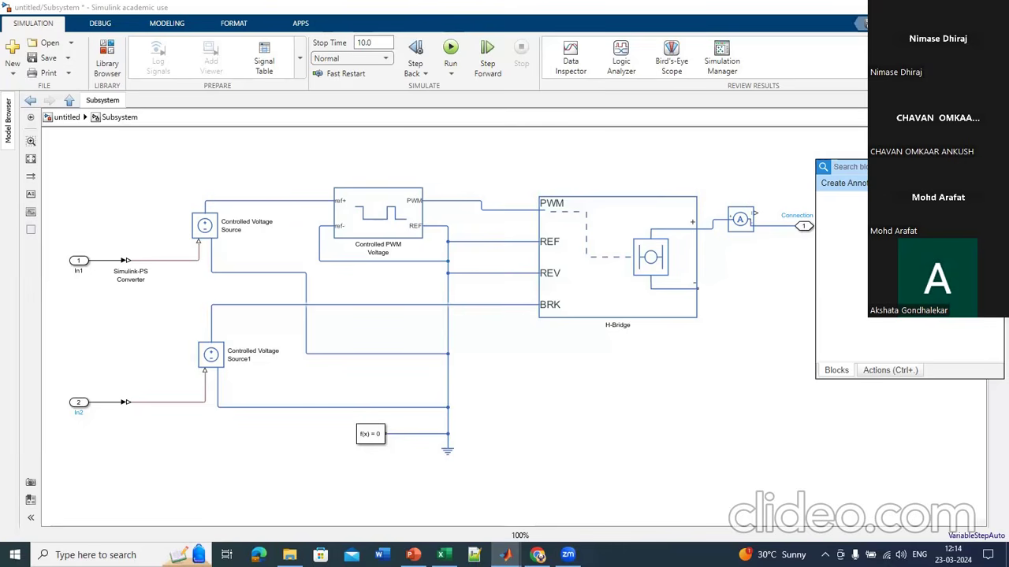
text(Controll)
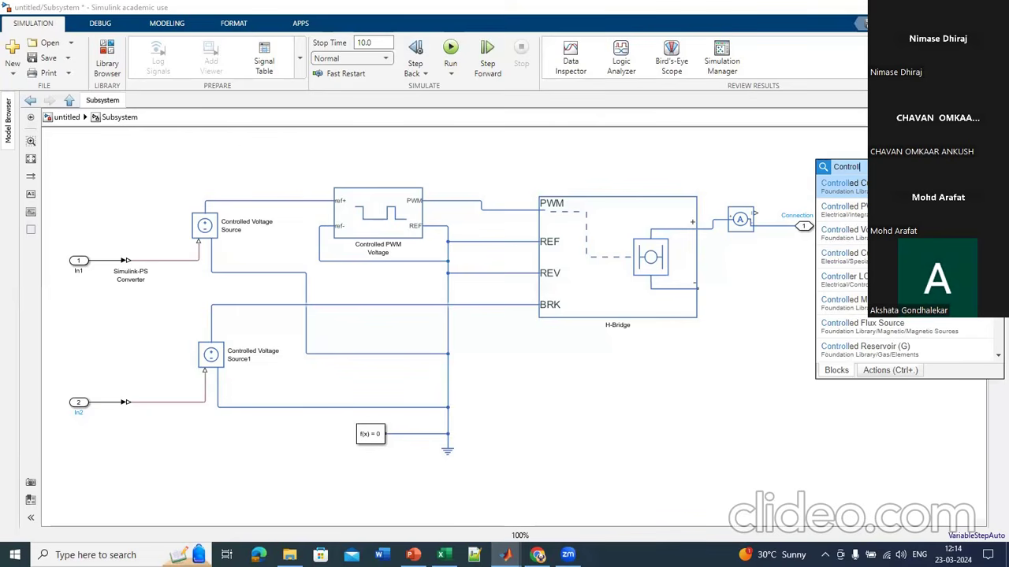
key(Return)
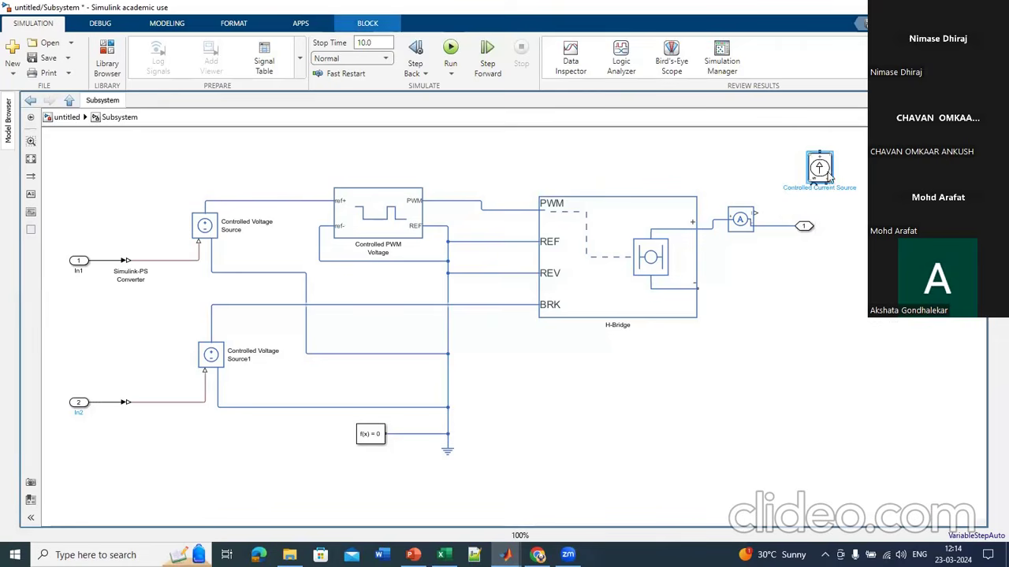
click(873, 174)
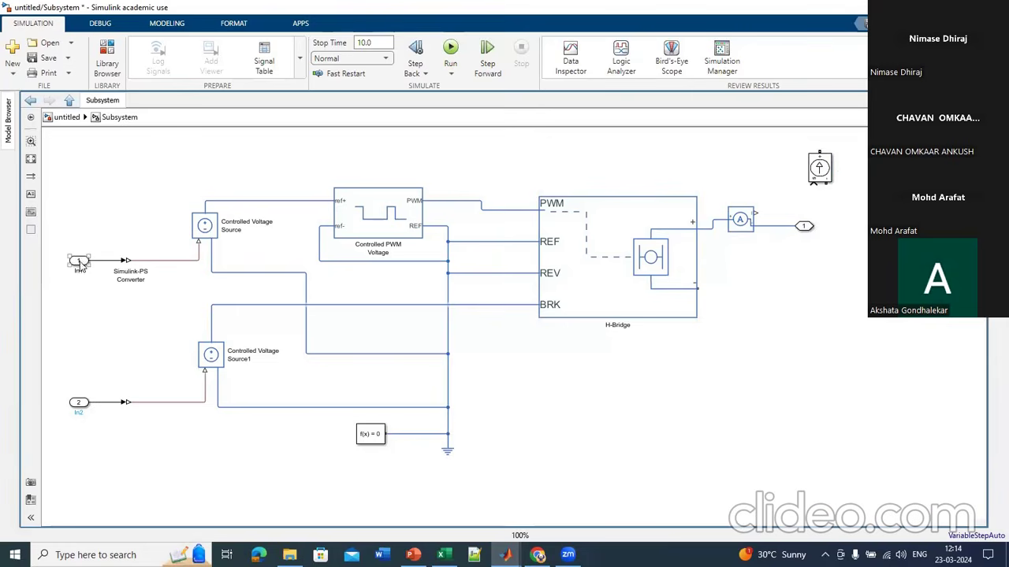
Step: Add a PS-Simulink Converter and connect it between the Current Sensor's measurement output and the Controlled Current Source's control input
click(208, 224)
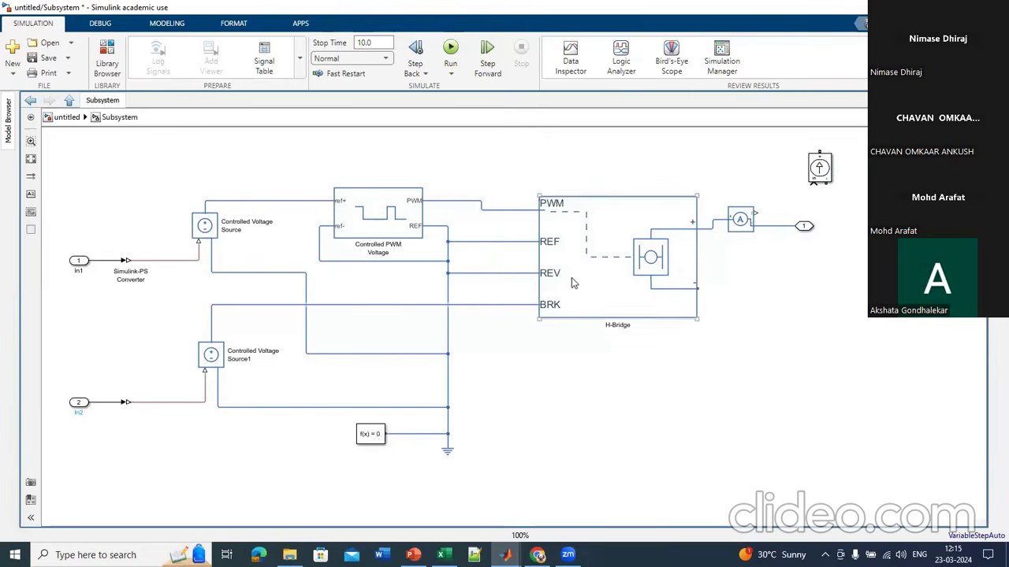
click(743, 220)
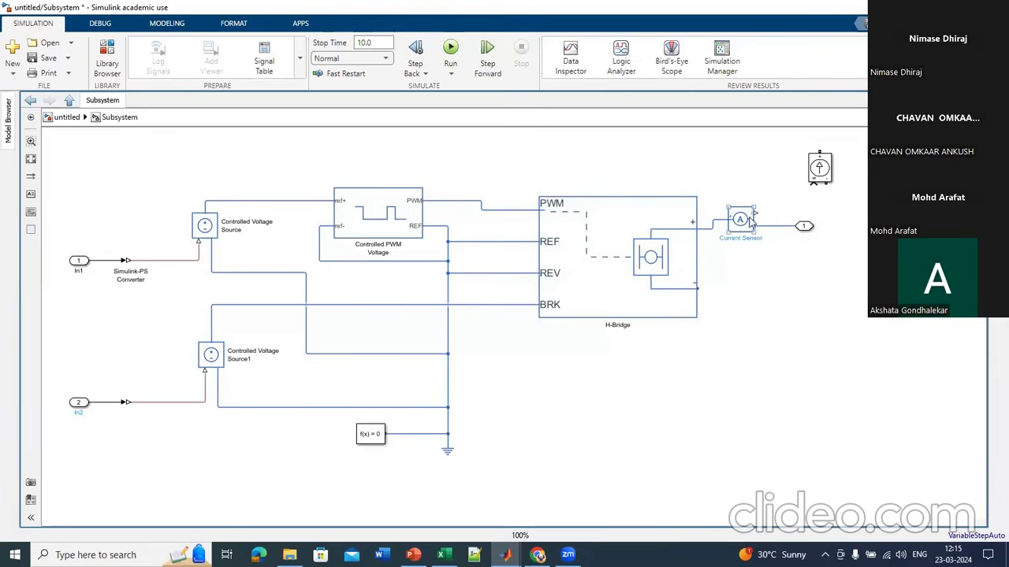
click(785, 203)
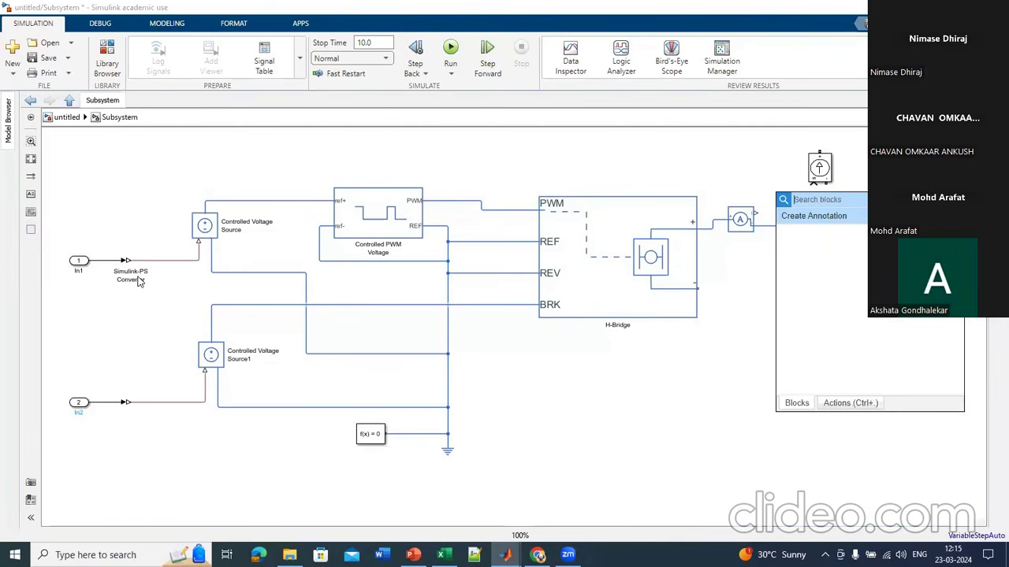
text(PS)
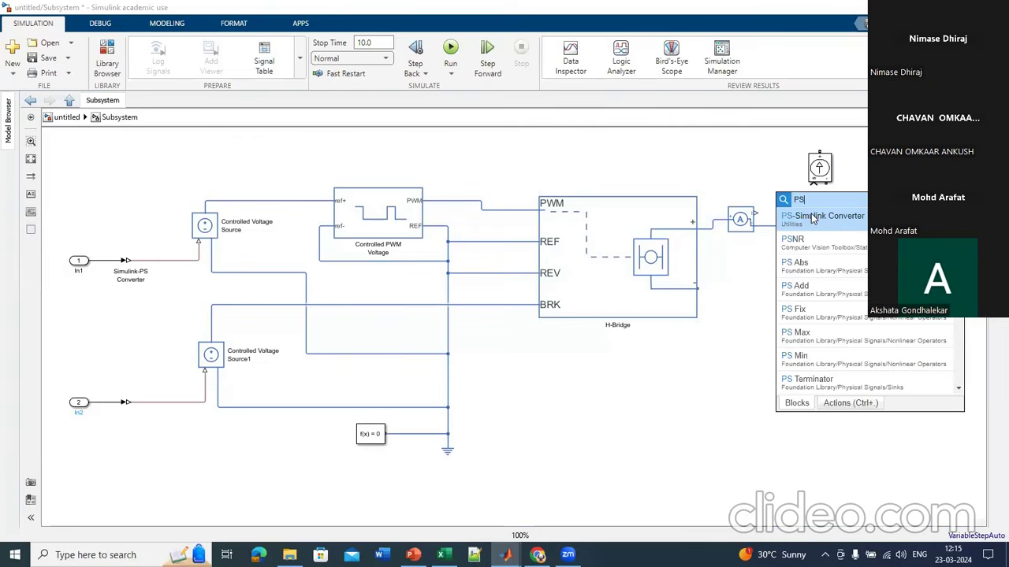
click(813, 217)
drag(790, 198, 814, 184)
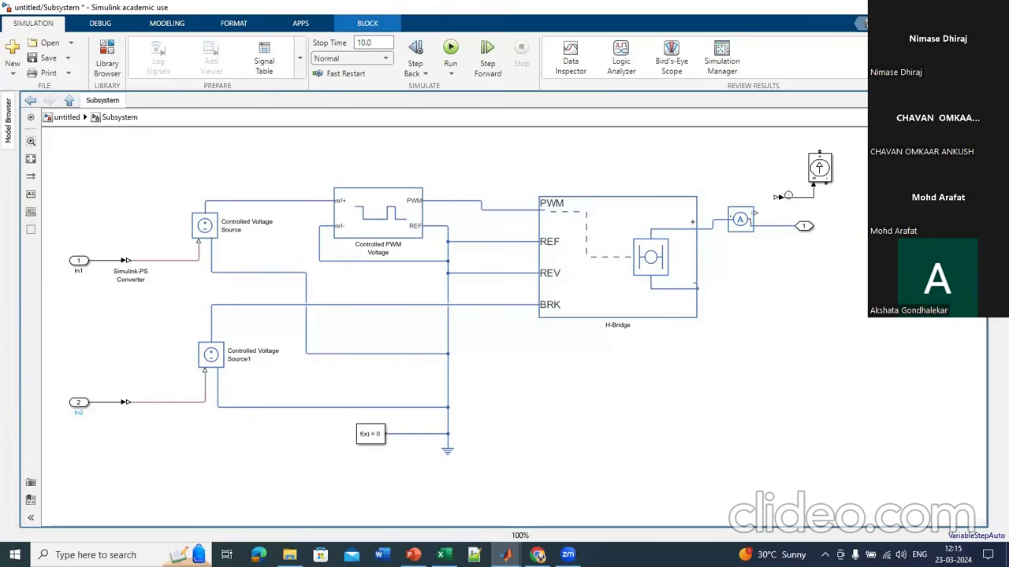
click(775, 198)
drag(780, 202, 780, 215)
click(766, 215)
click(775, 212)
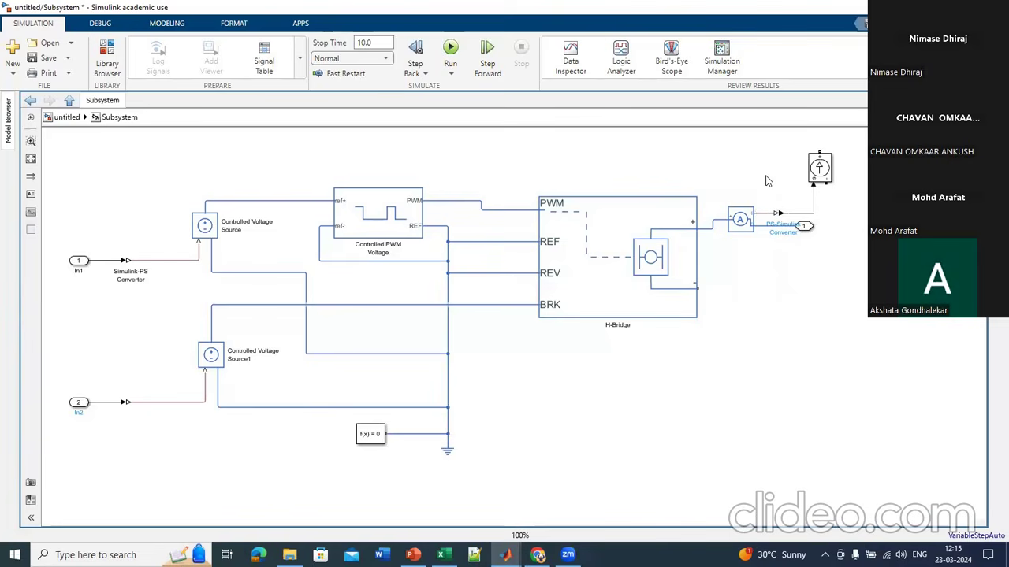
Step: Extend lines from the Controlled Current Source's two terminals and add a Connection Port for the upper one
drag(849, 145, 886, 150)
drag(825, 184, 885, 189)
double_click(902, 169)
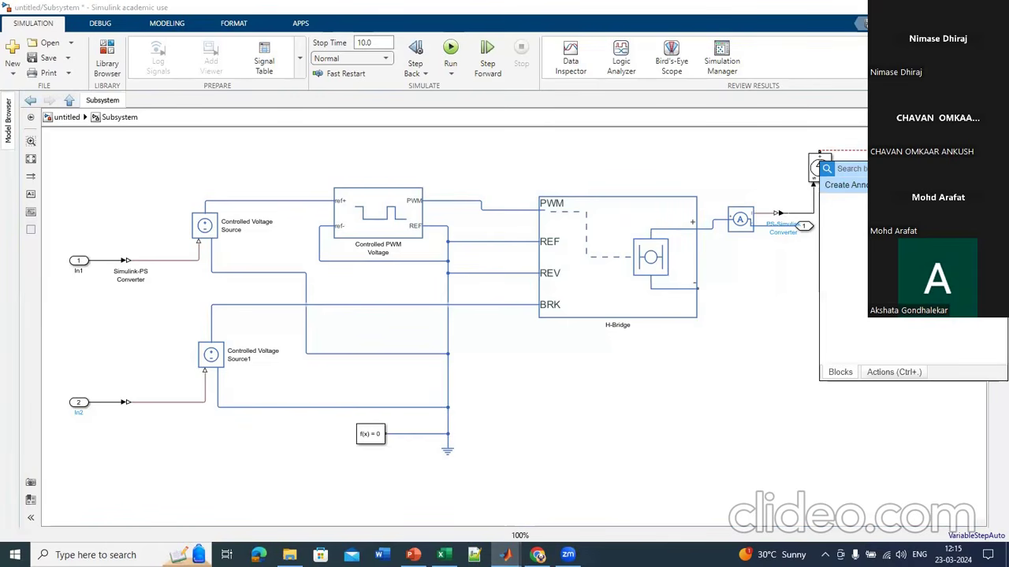
text(conn)
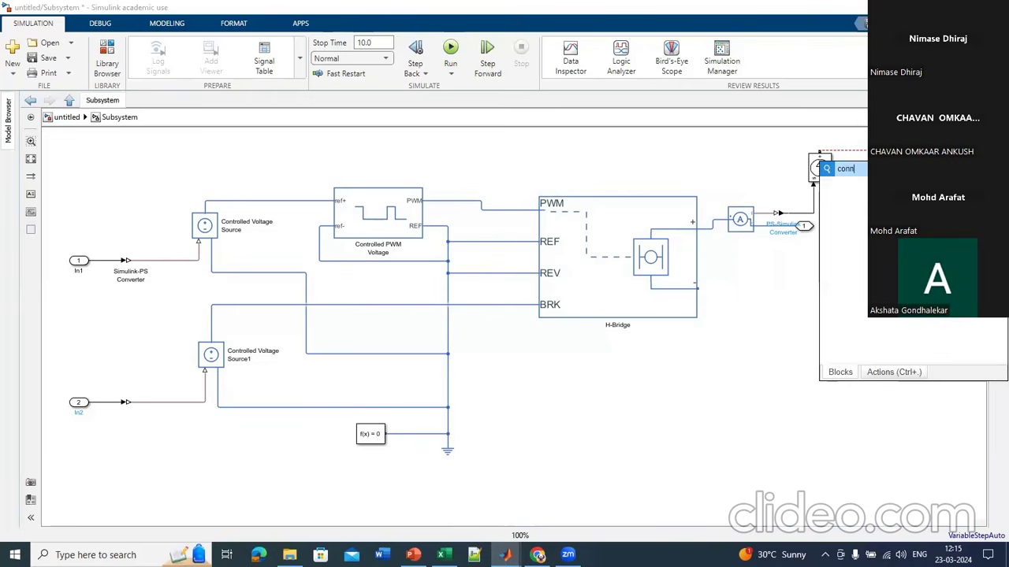
key(Return)
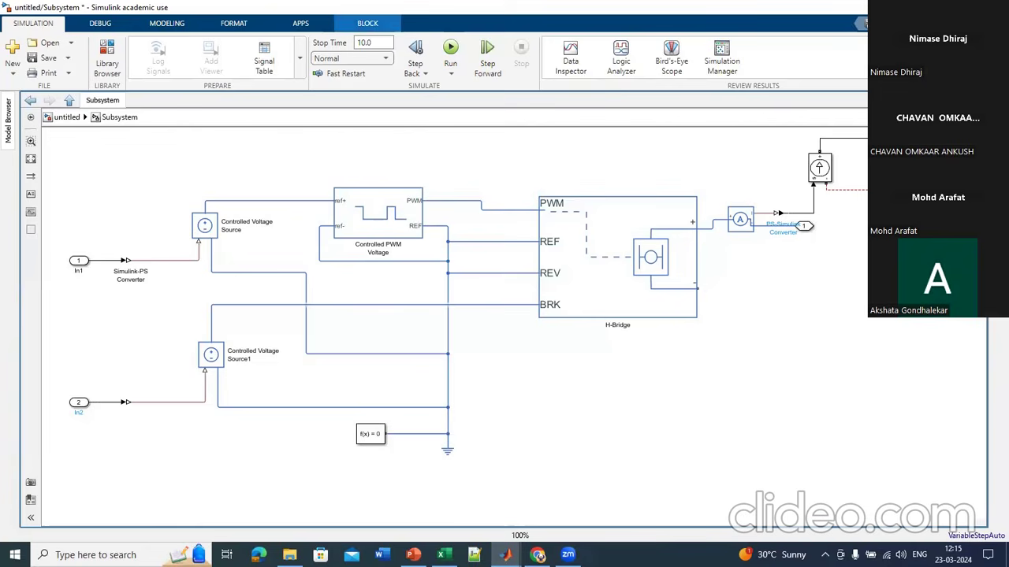
Step: Finish the line from the Controlled Current Source's lower terminal with a Connection Port
scroll(513, 327, up, 1)
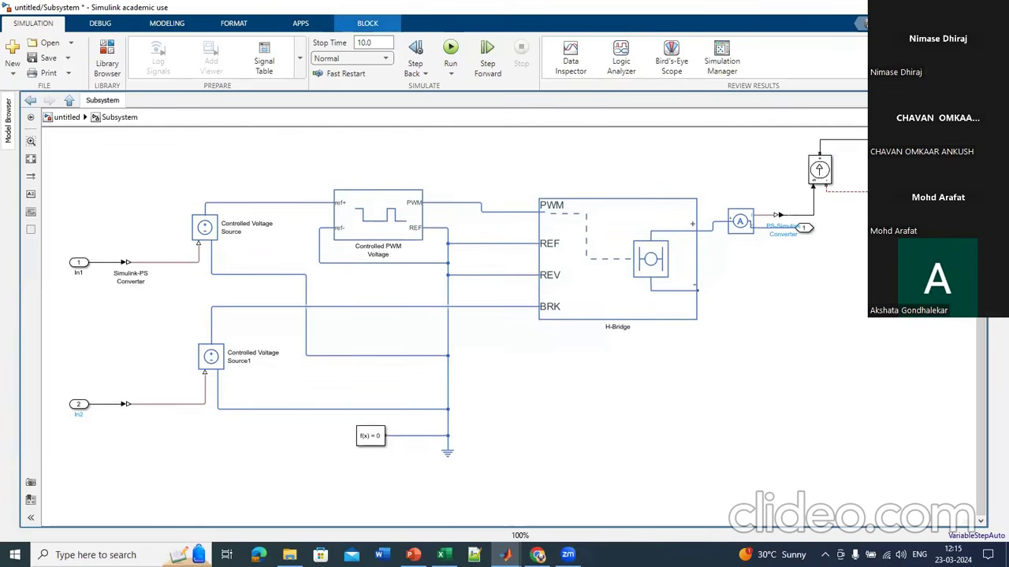
scroll(514, 327, up, 1)
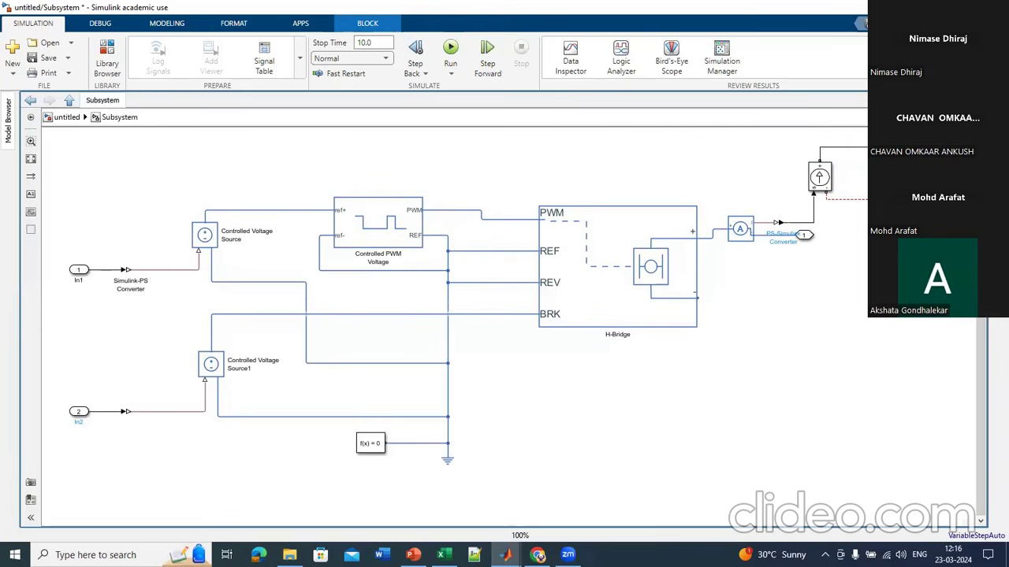
drag(882, 200, 914, 197)
click(918, 182)
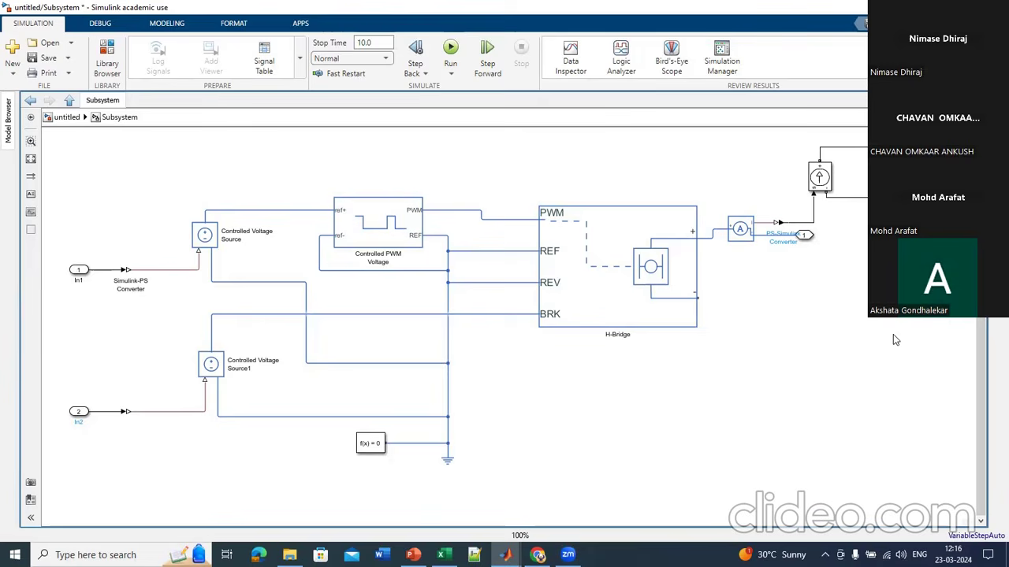
Step: Move the Current Sensor's Connection Port farther right along its line and name it M+
drag(810, 239, 853, 246)
click(855, 246)
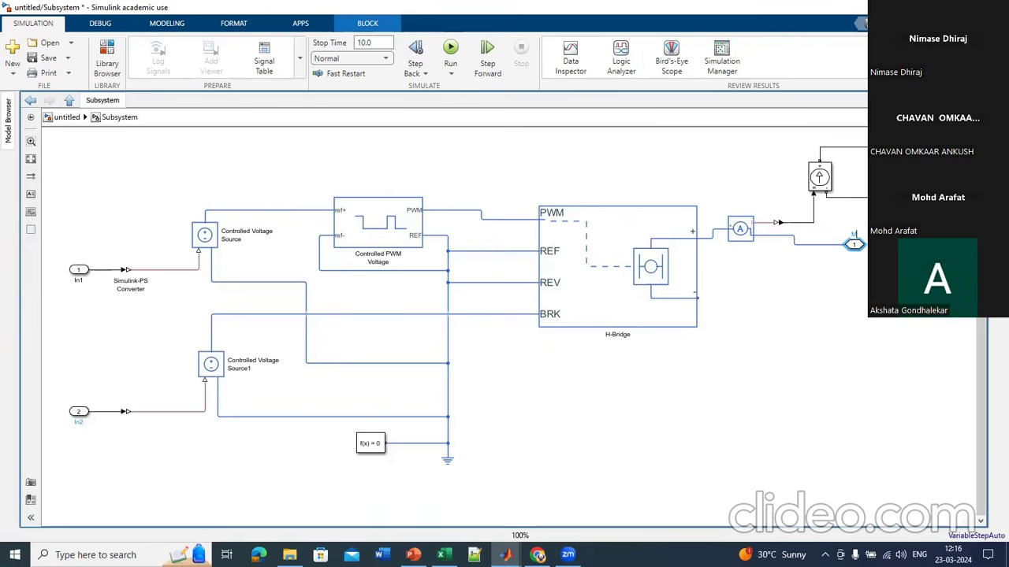
text(+)
click(855, 246)
drag(855, 247, 875, 234)
Step: Duplicate the M+ port below the original and rename the copy M-
drag(876, 234, 859, 332)
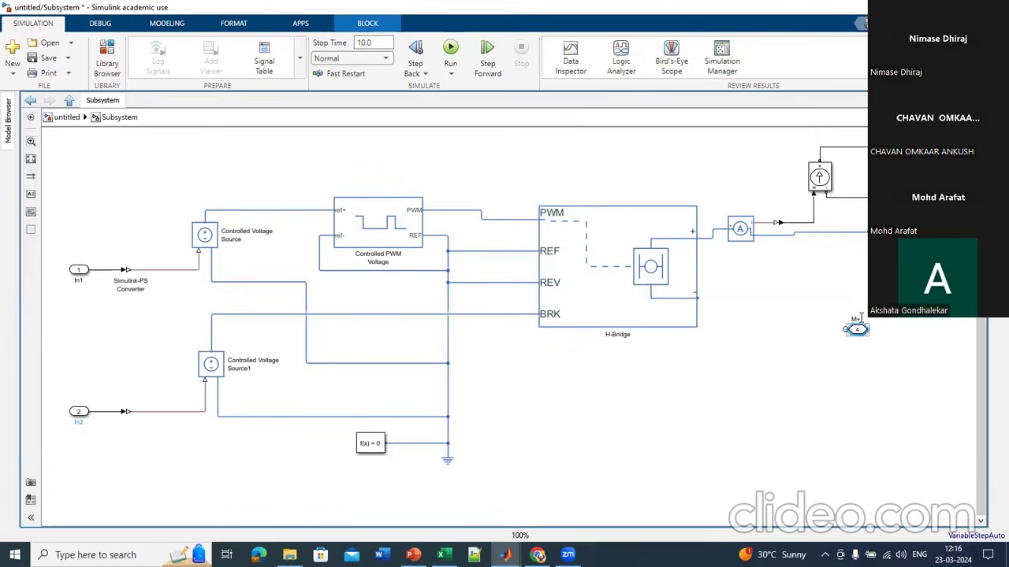
click(862, 318)
key(BackSpace)
key(BackSpace)
text(-)
click(819, 330)
Step: Wire the M- port to the H-Bridge's negative terminal and branch that line to the vertical electrical reference line
drag(842, 328, 700, 296)
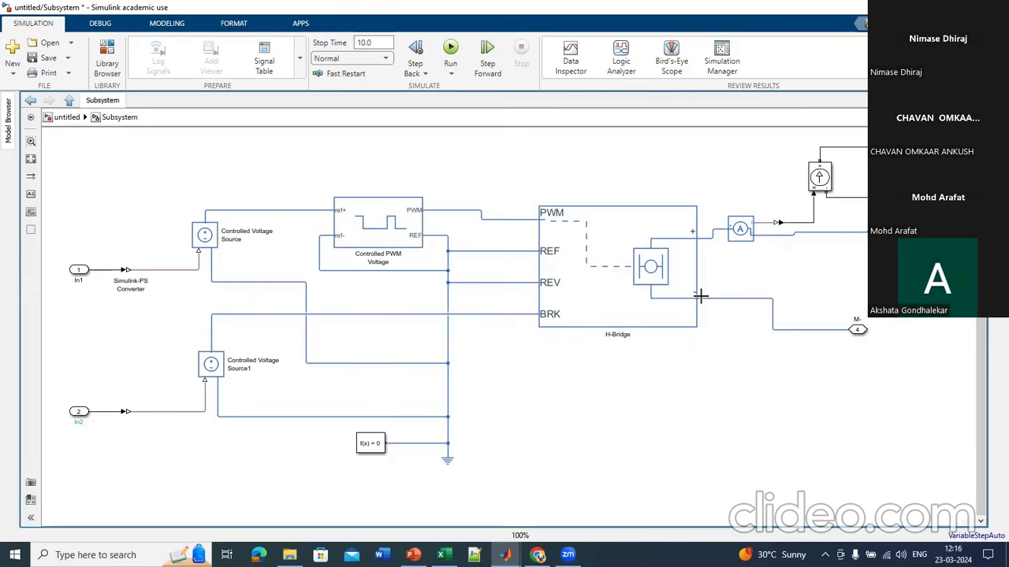
click(771, 328)
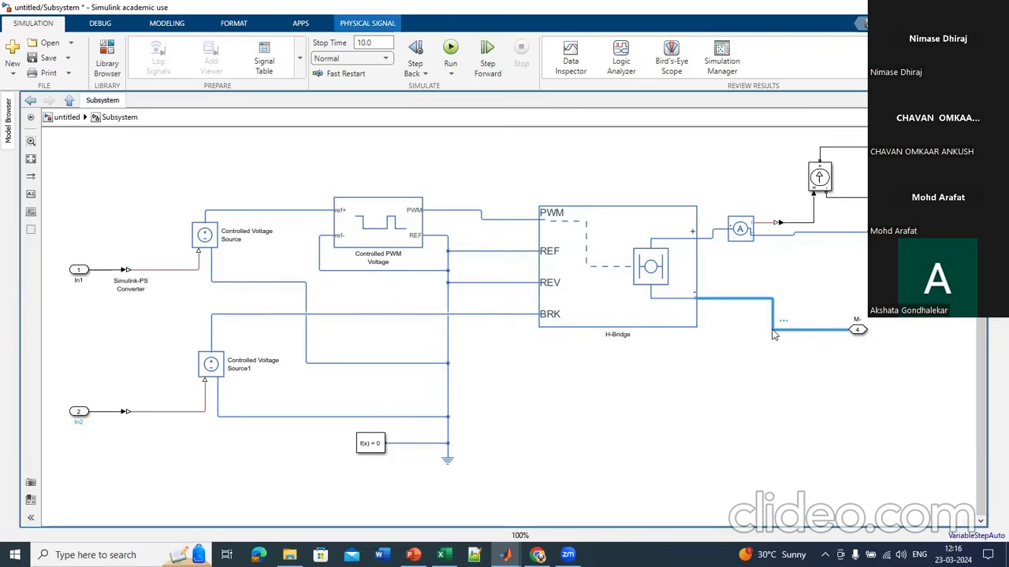
right_click(772, 328)
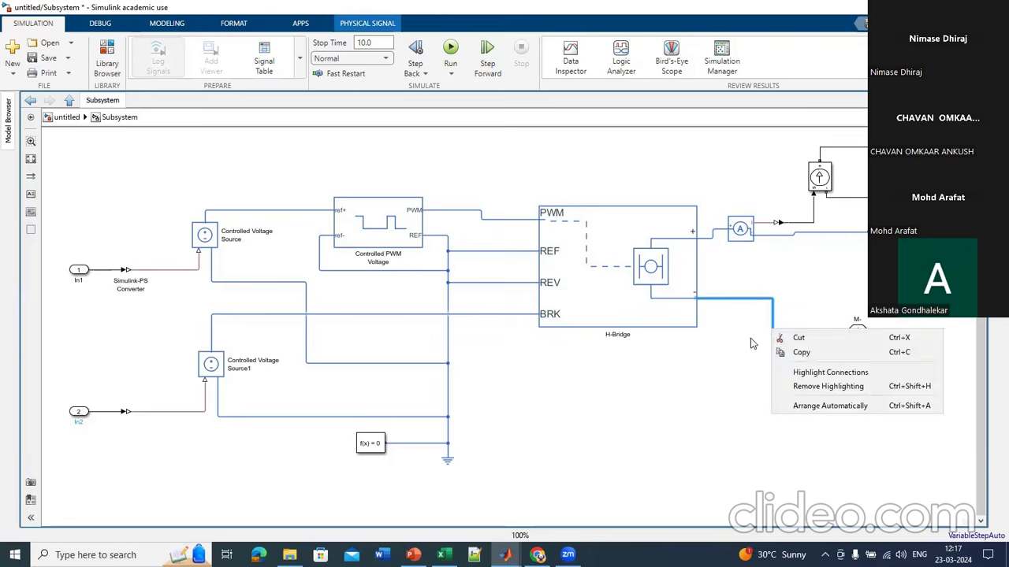
click(753, 344)
drag(773, 329, 448, 358)
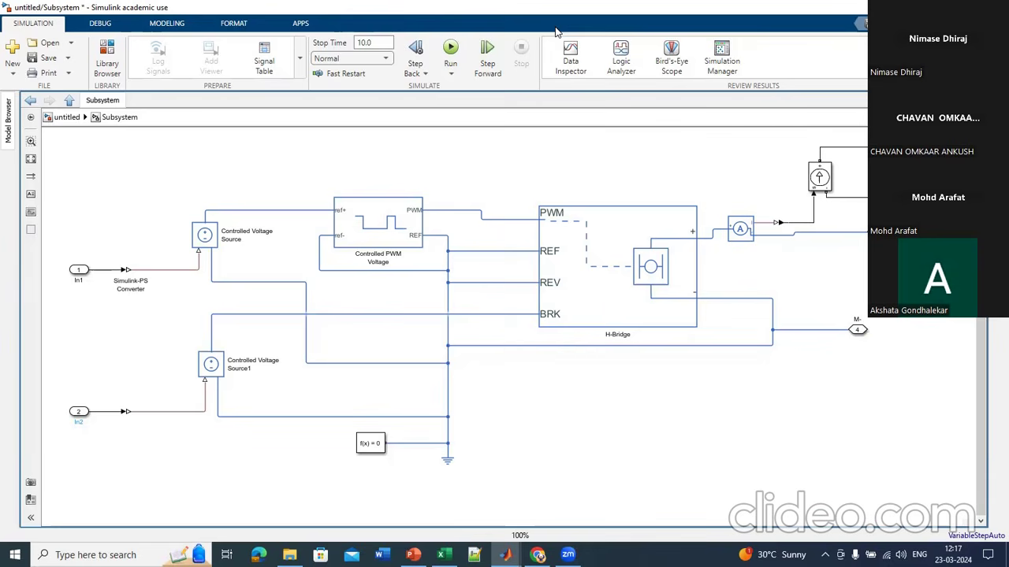
click(690, 283)
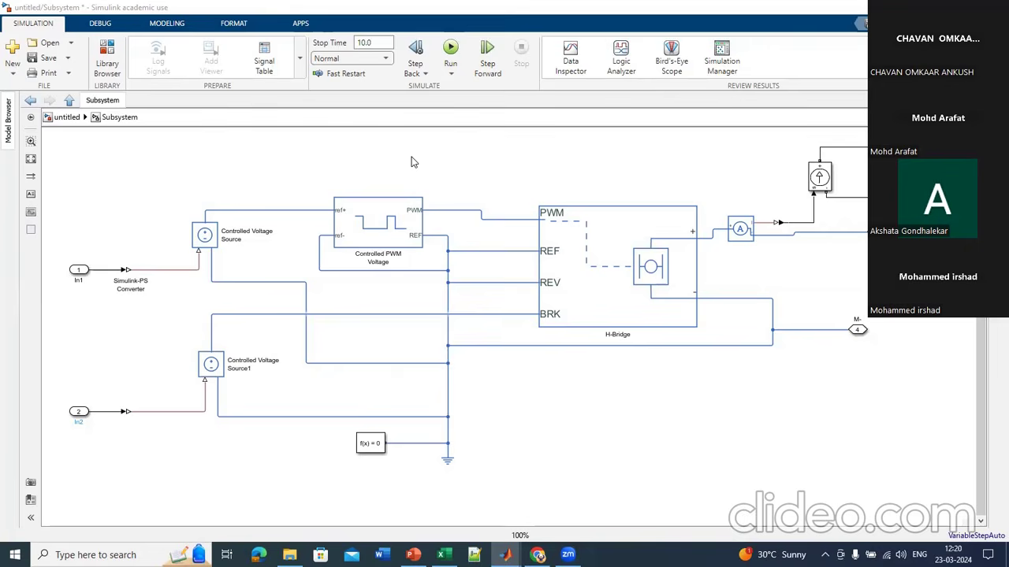
Step: Move the M+ port directly above M- so its line to the Current Sensor runs straight
drag(884, 240, 859, 239)
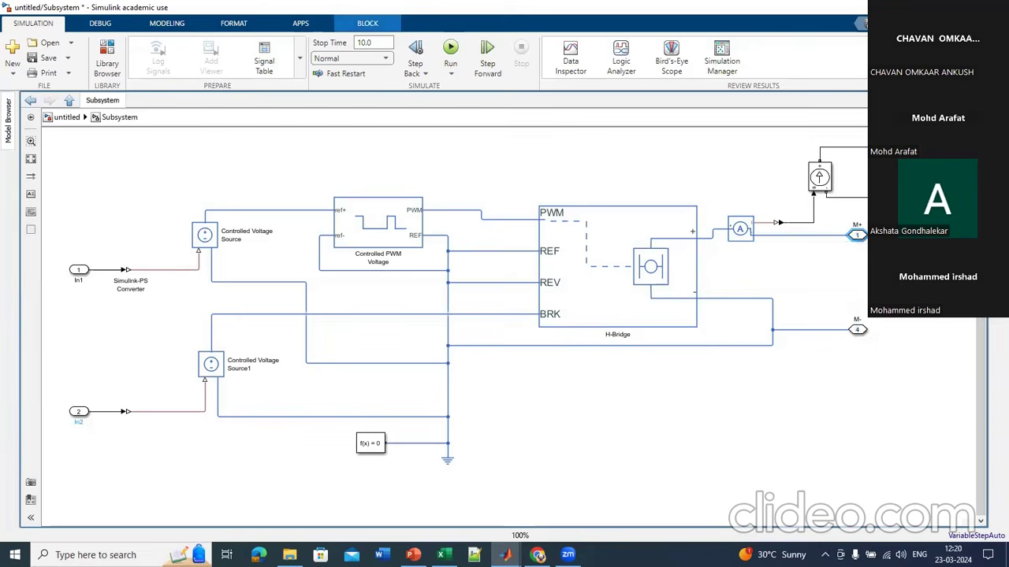
key(Escape)
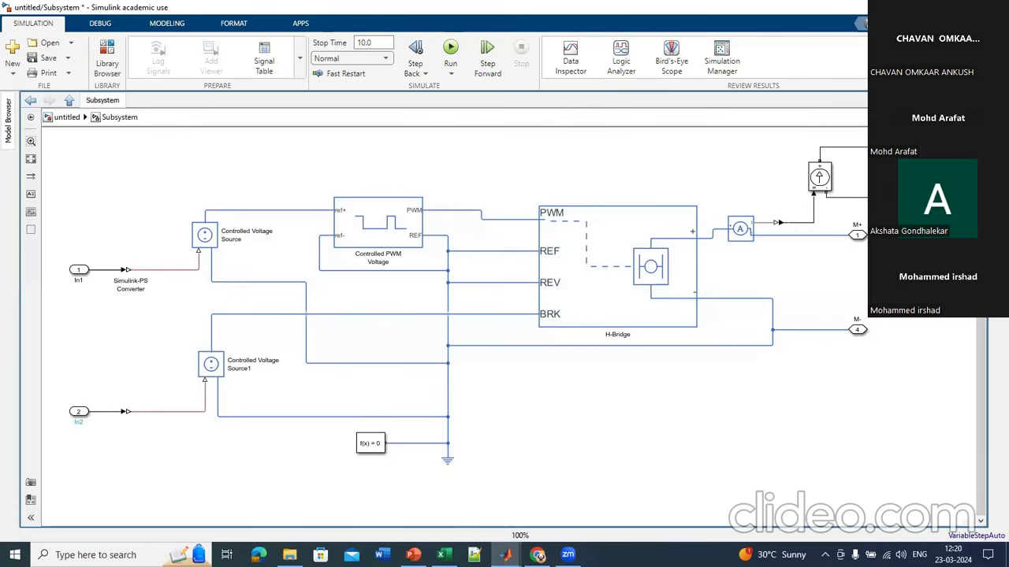
click(849, 5)
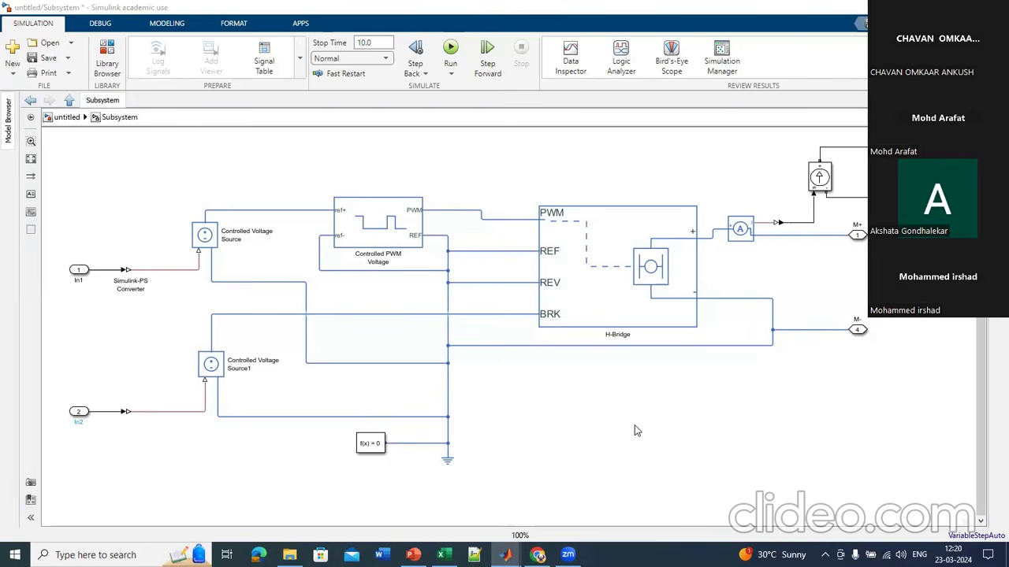
click(623, 312)
click(616, 464)
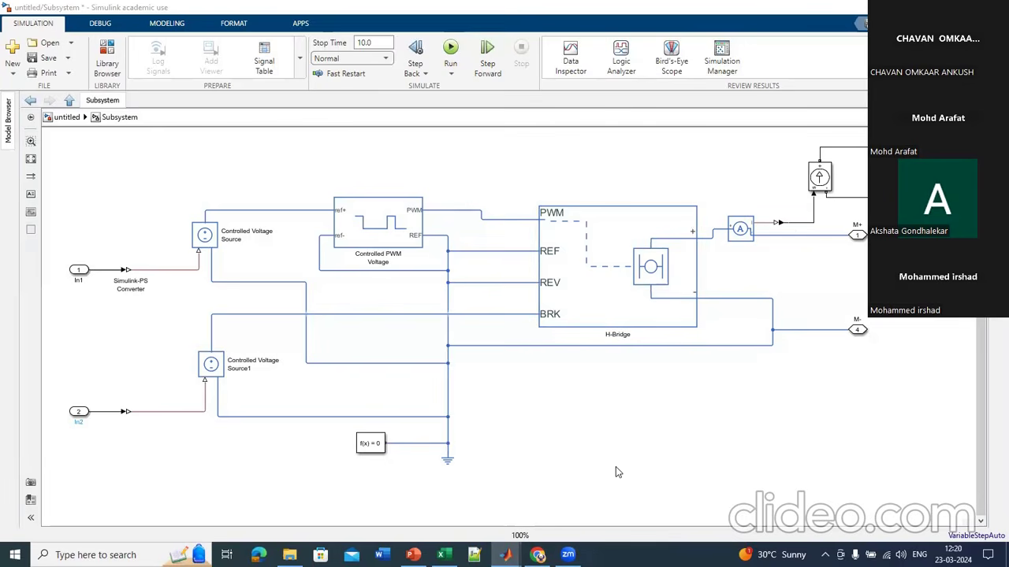
double_click(618, 427)
text(su)
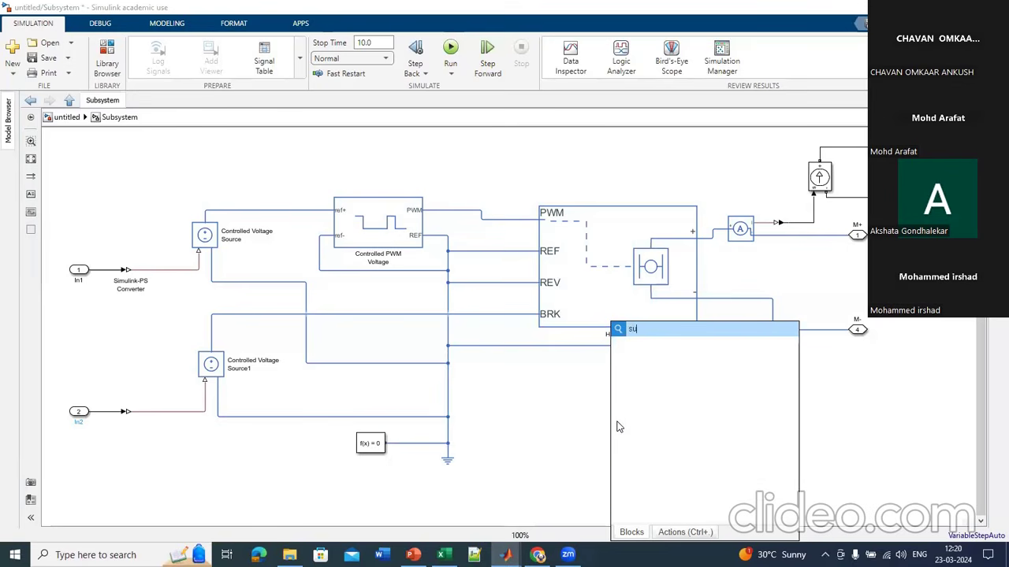
text(bs)
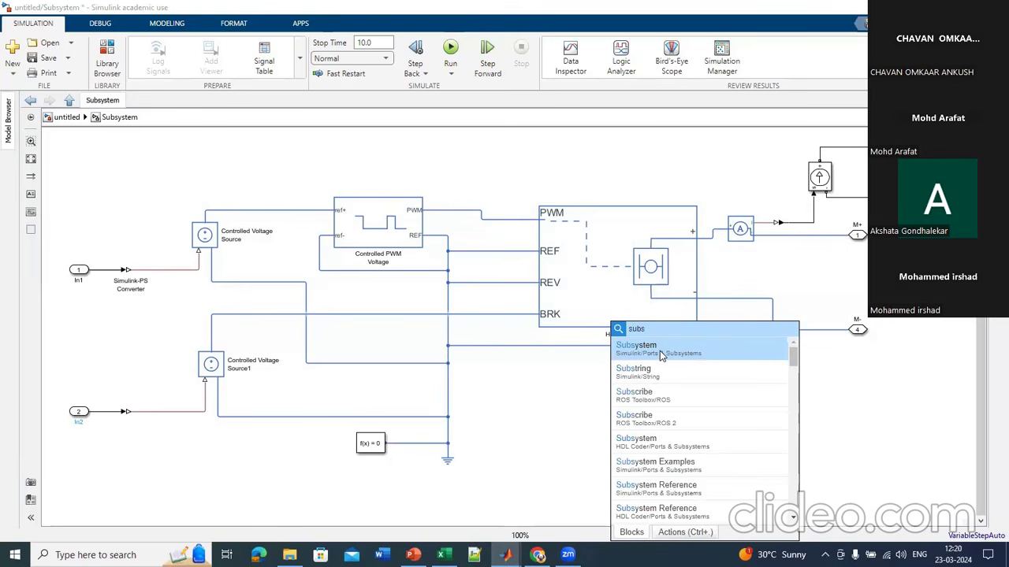
click(512, 457)
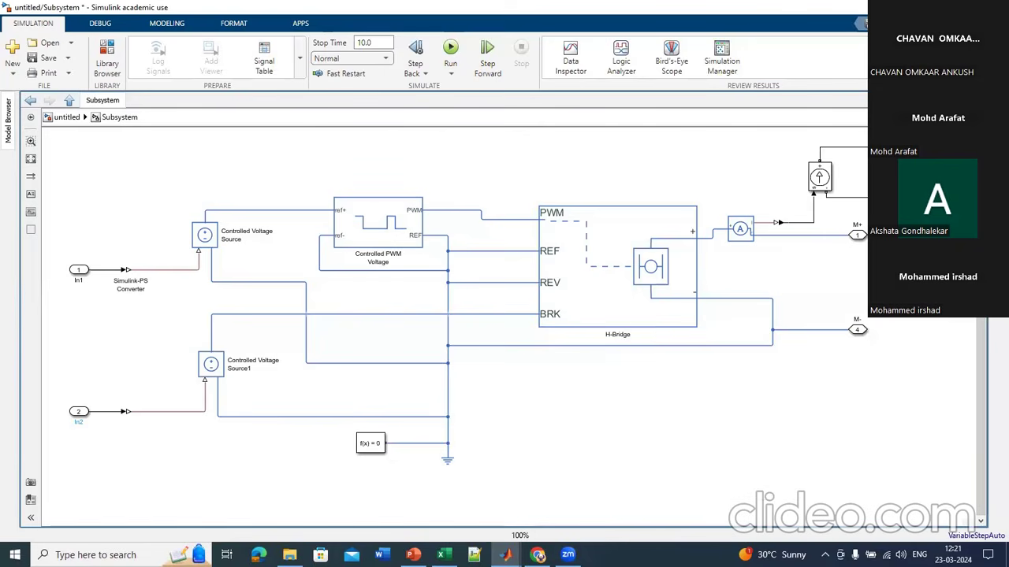
click(930, 201)
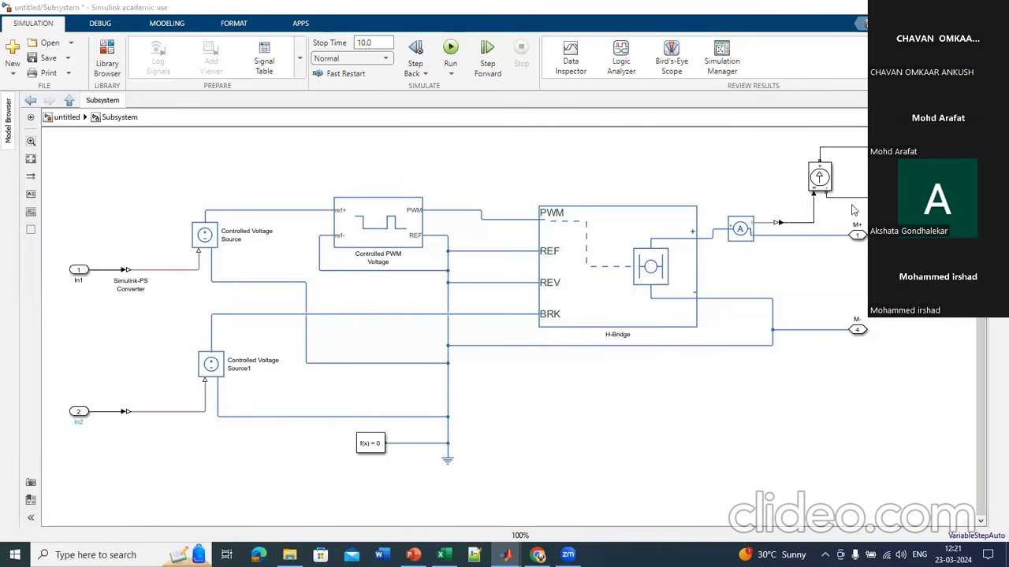
drag(49, 139, 952, 486)
click(952, 486)
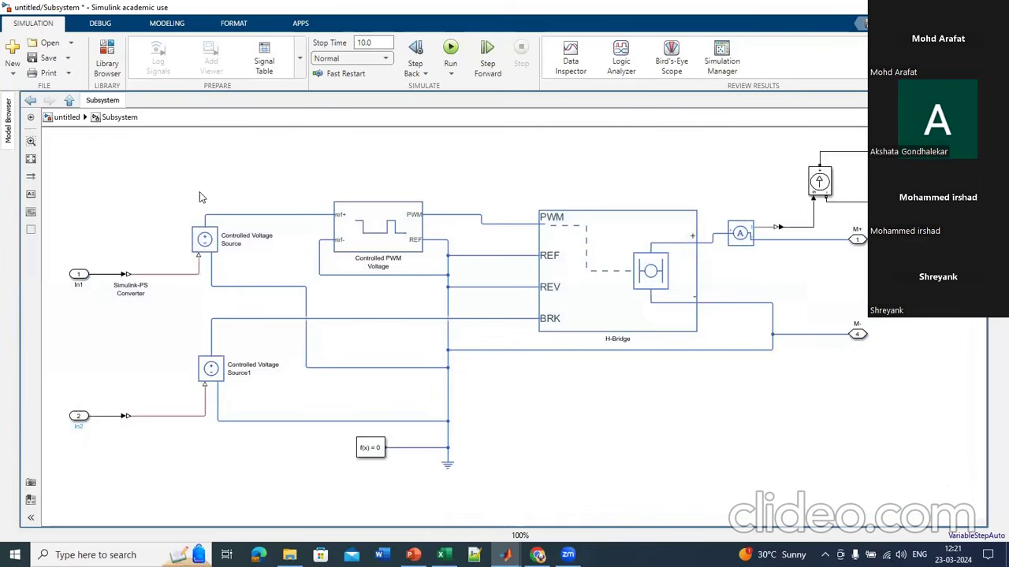
drag(51, 145, 938, 484)
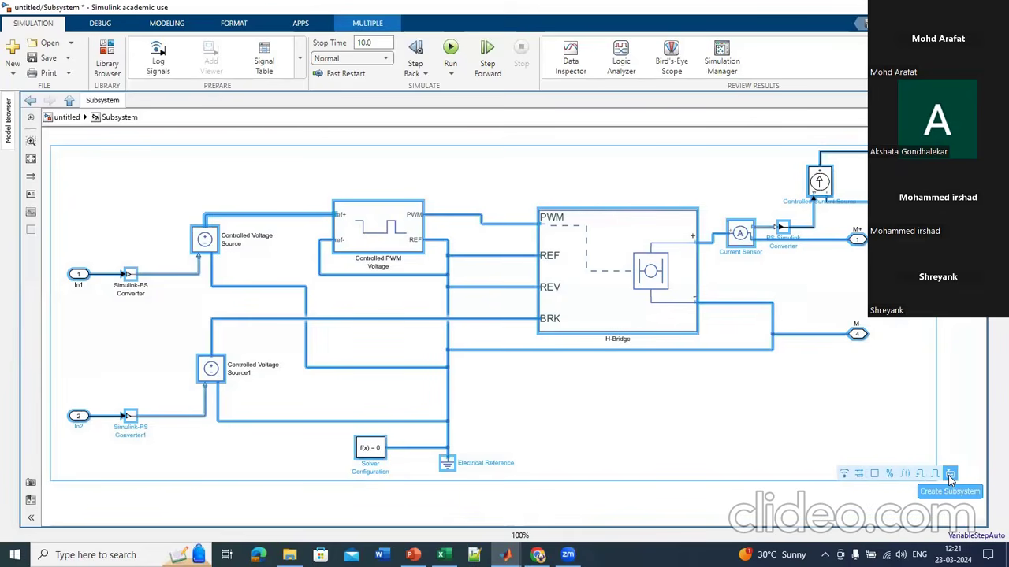
click(955, 396)
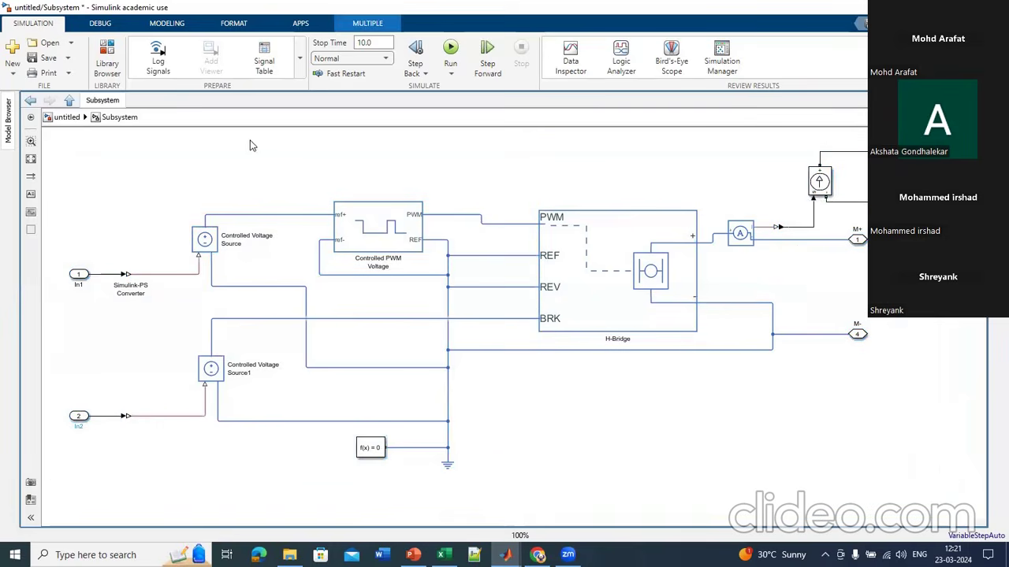
Step: Go up to the top-level model to examine the Subsystem block's ports, and return inside the subsystem
click(30, 102)
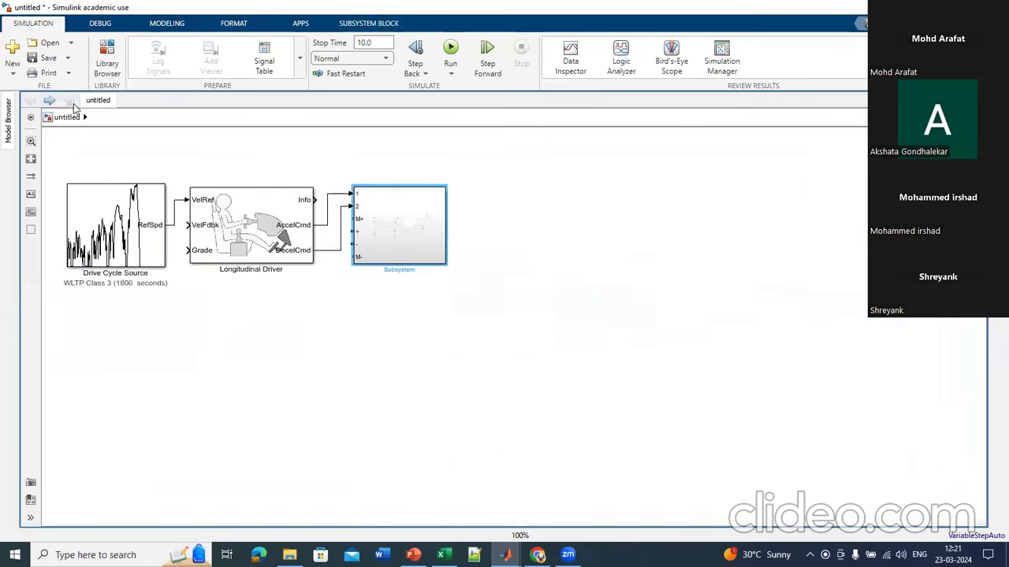
click(50, 102)
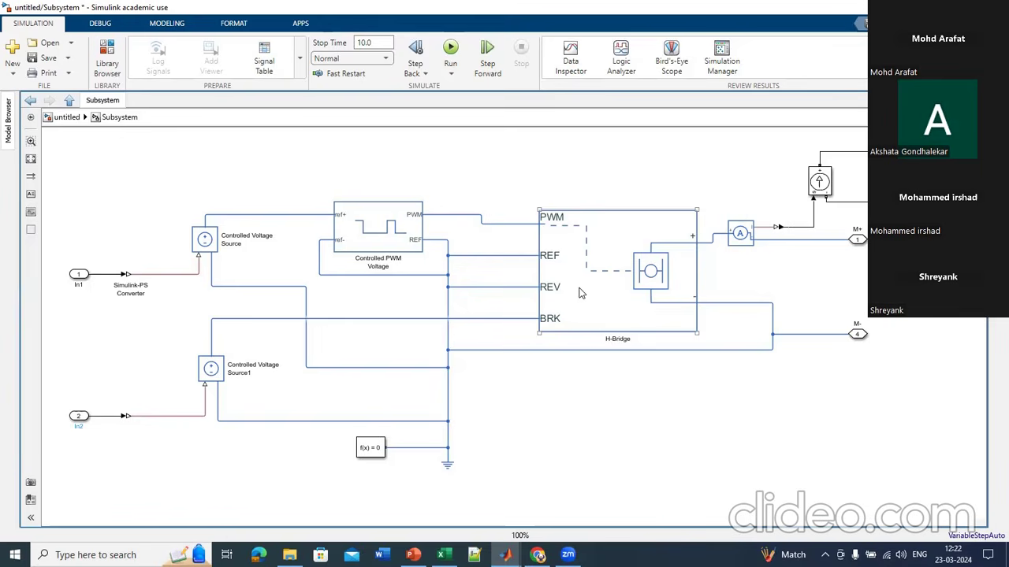
click(583, 185)
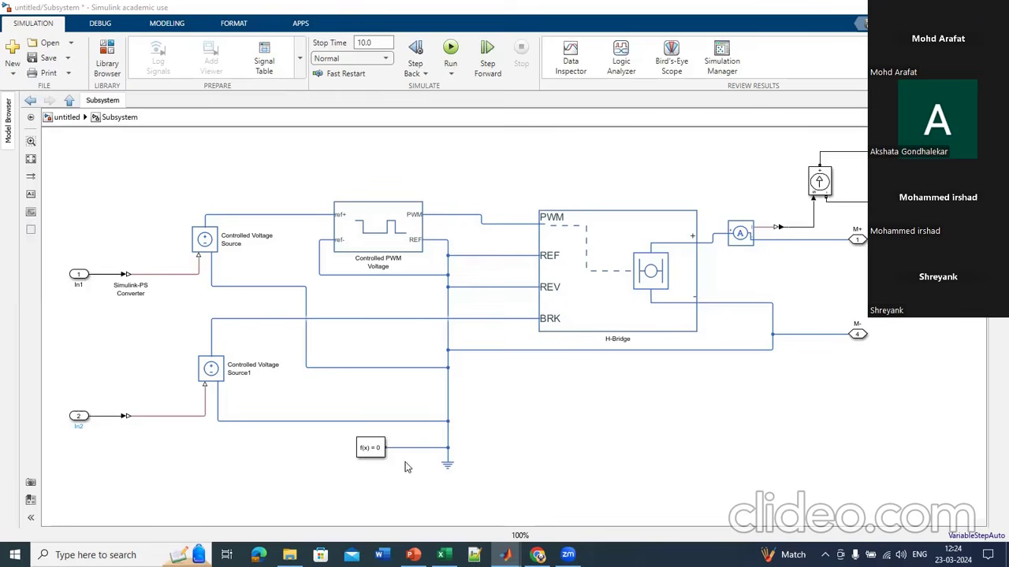
Step: Show the block names of the Solver Configuration and Electrical Reference blocks permanently
click(383, 453)
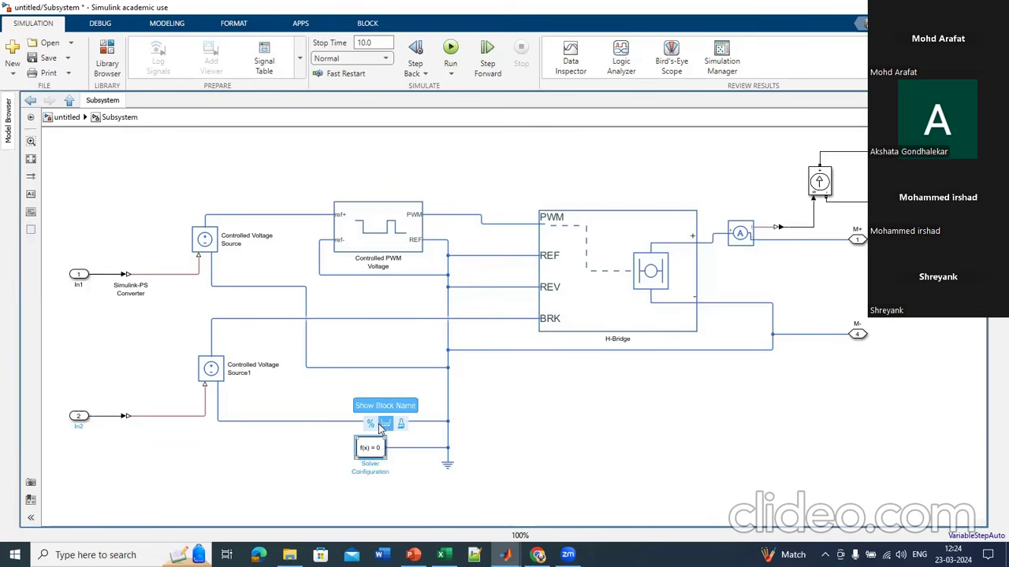
click(383, 425)
click(689, 432)
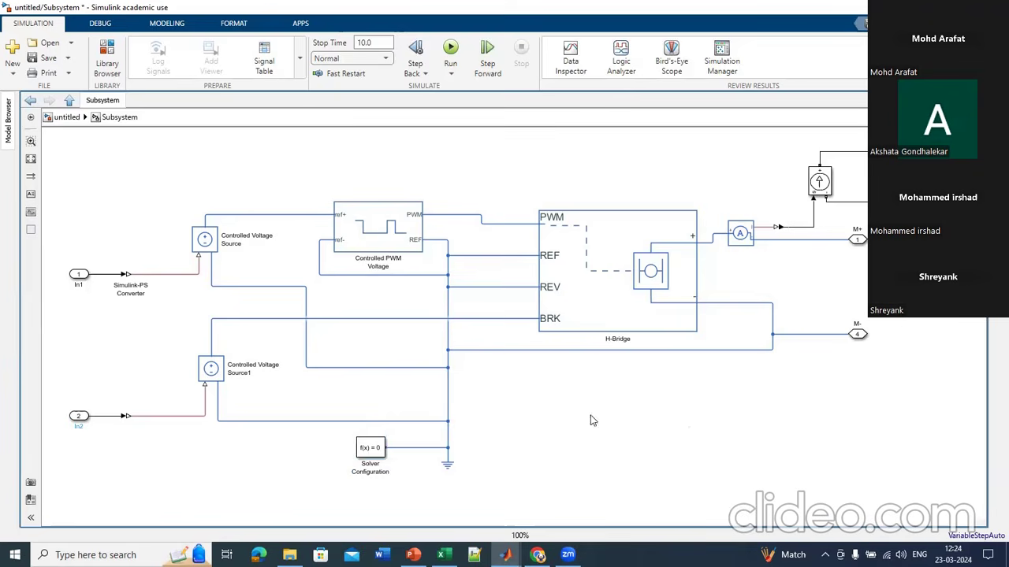
click(452, 465)
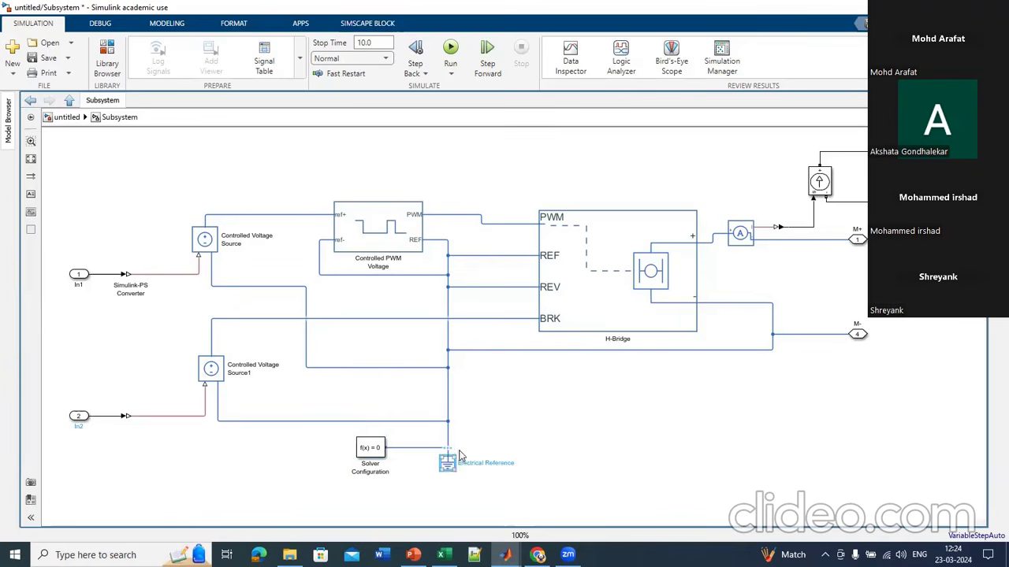
click(607, 398)
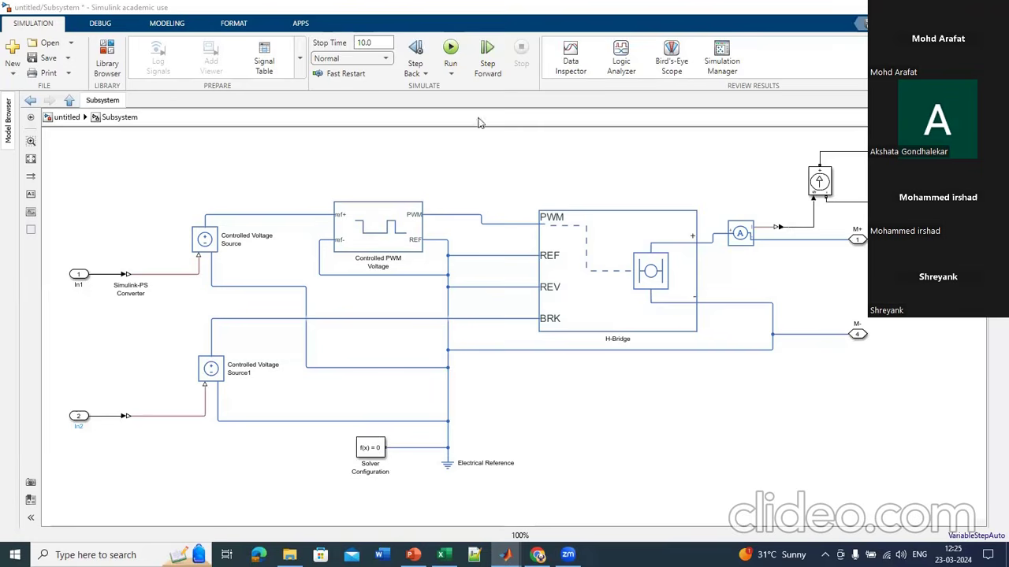
click(274, 184)
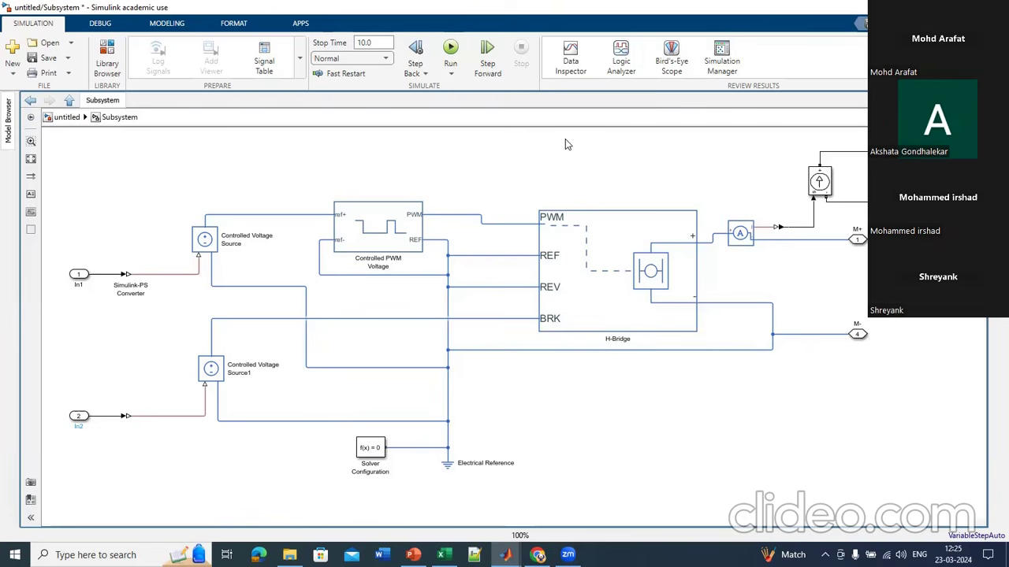
click(583, 59)
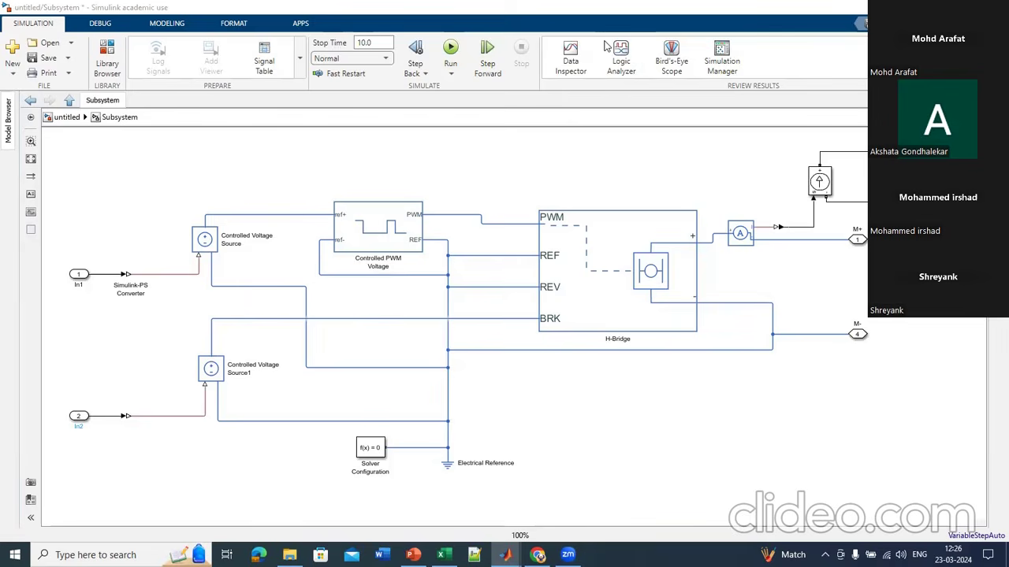
click(369, 250)
Step: Search the available blocks for "controll" from an empty spot on the canvas
double_click(483, 141)
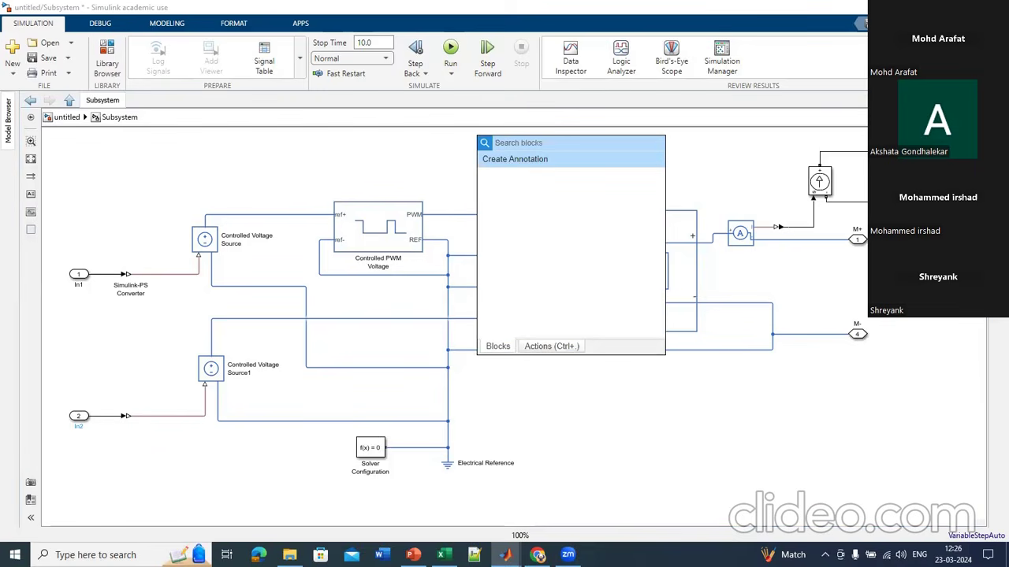
text(col)
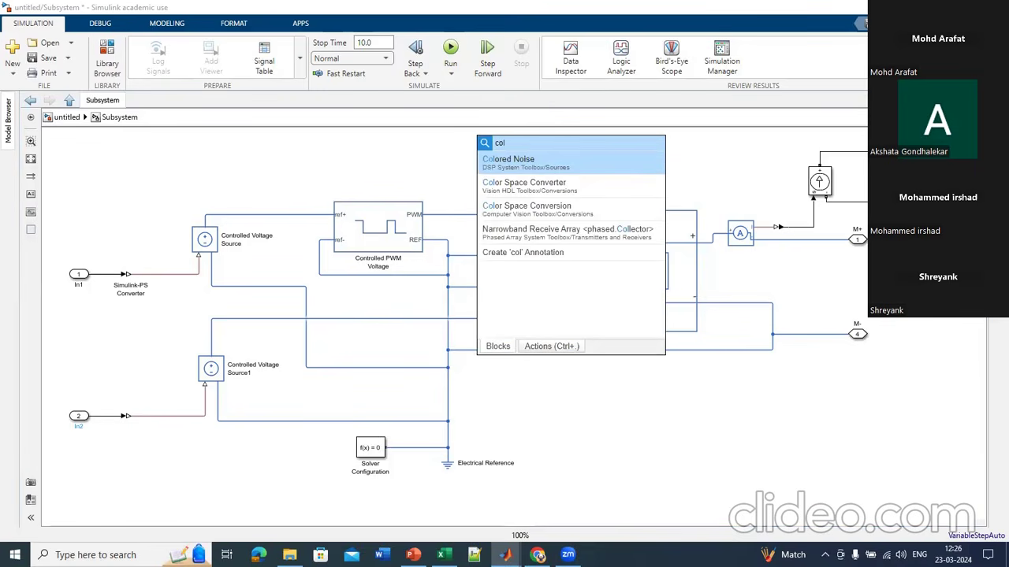
key(BackSpace)
text(on)
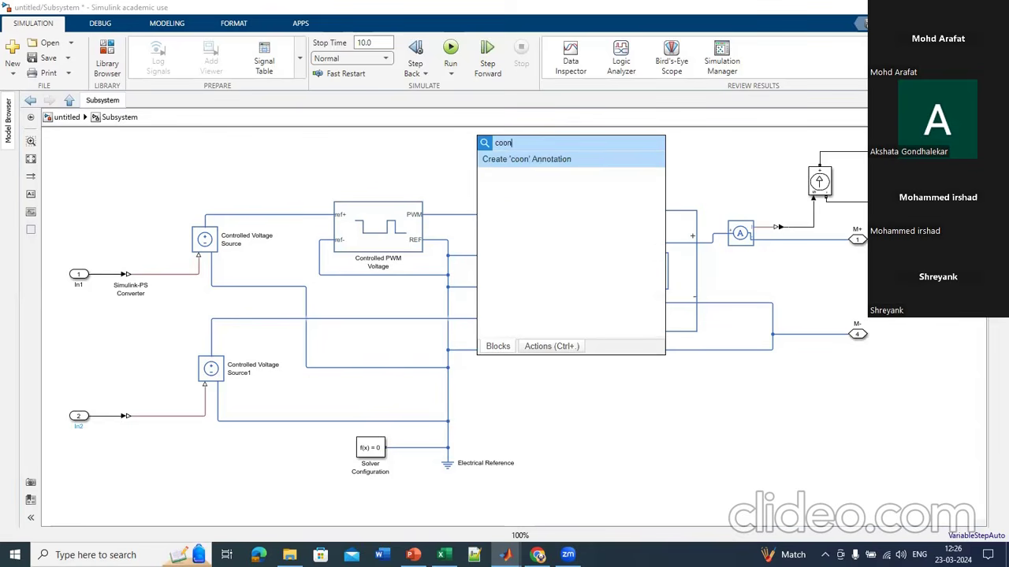
key(BackSpace)
key(BackSpace)
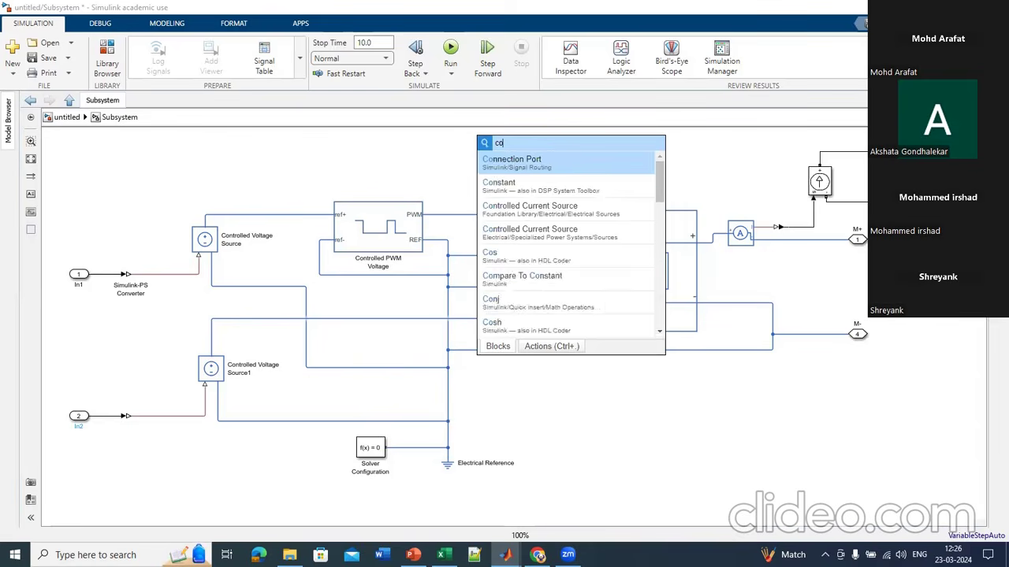
text(ntroll)
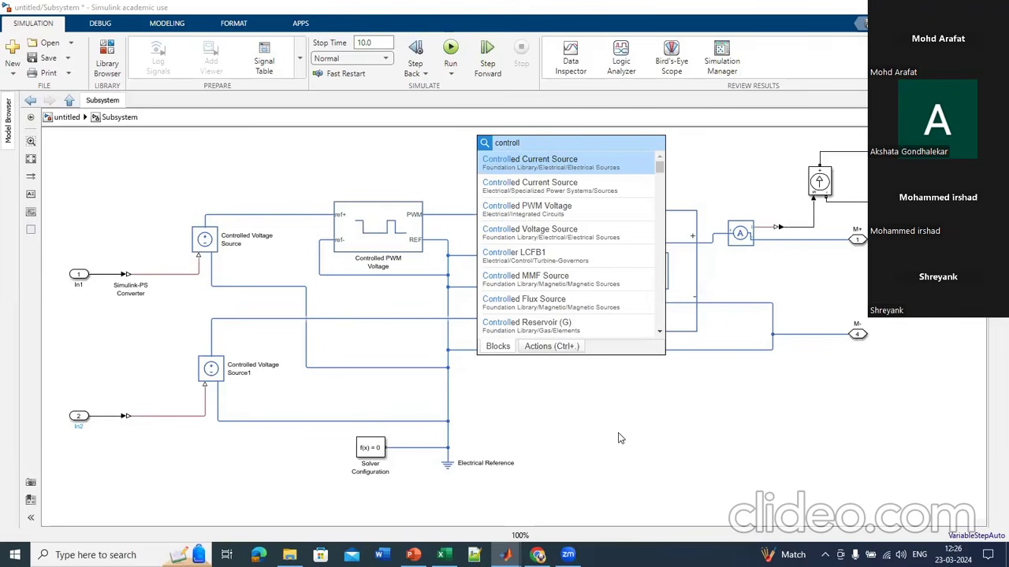
click(615, 455)
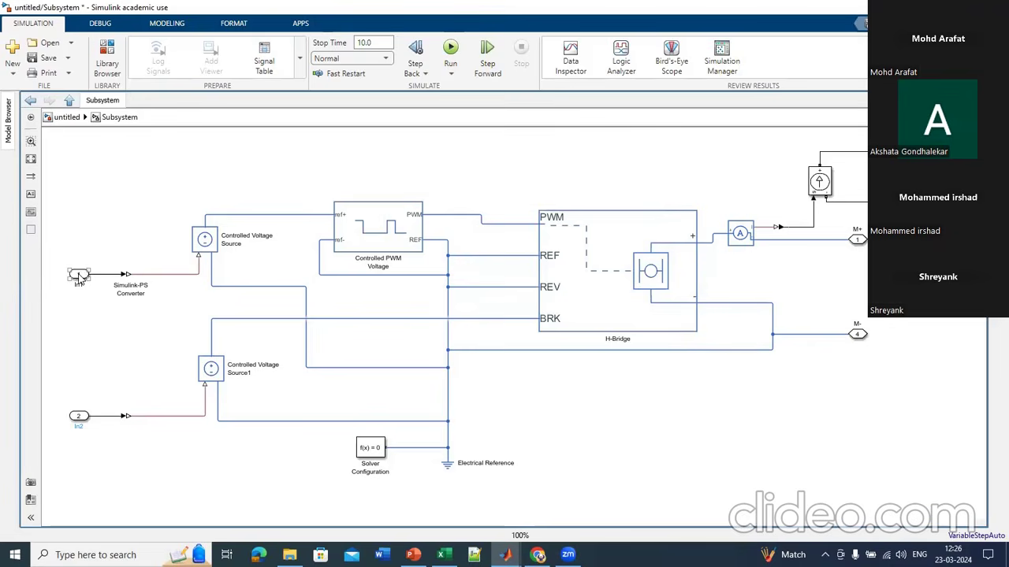
drag(60, 258, 94, 298)
mouse_move(116, 294)
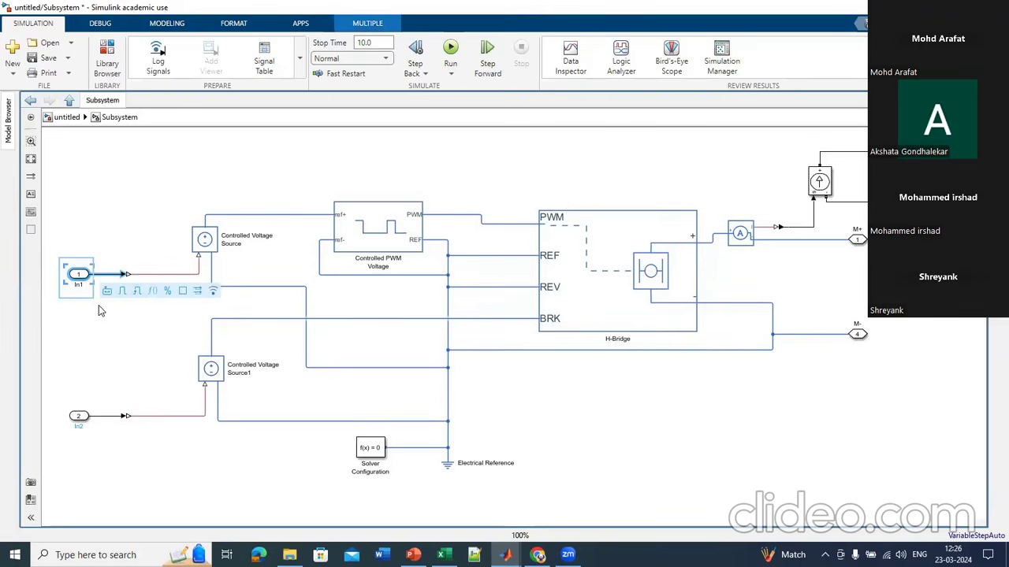
click(107, 291)
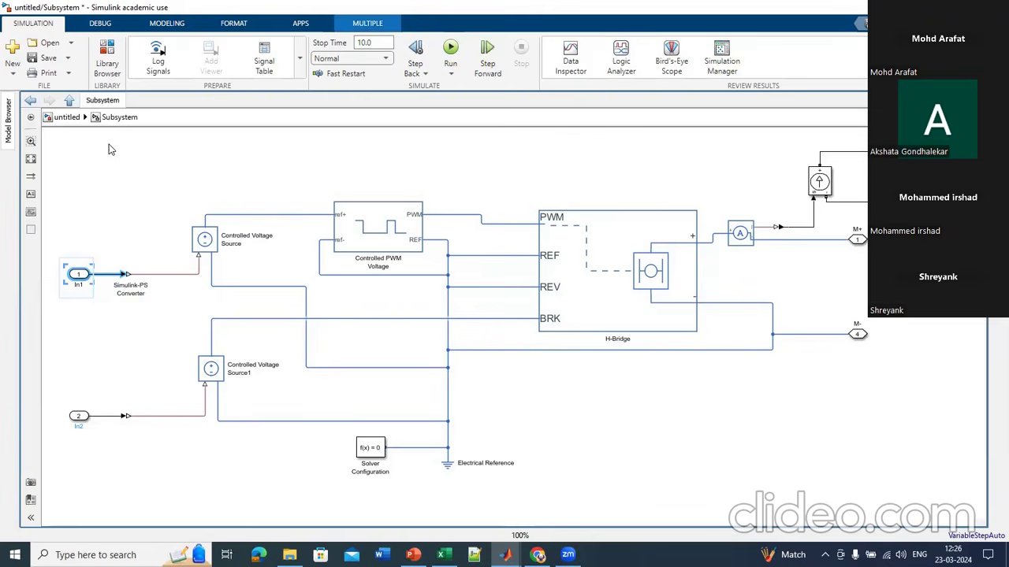
right_click(77, 275)
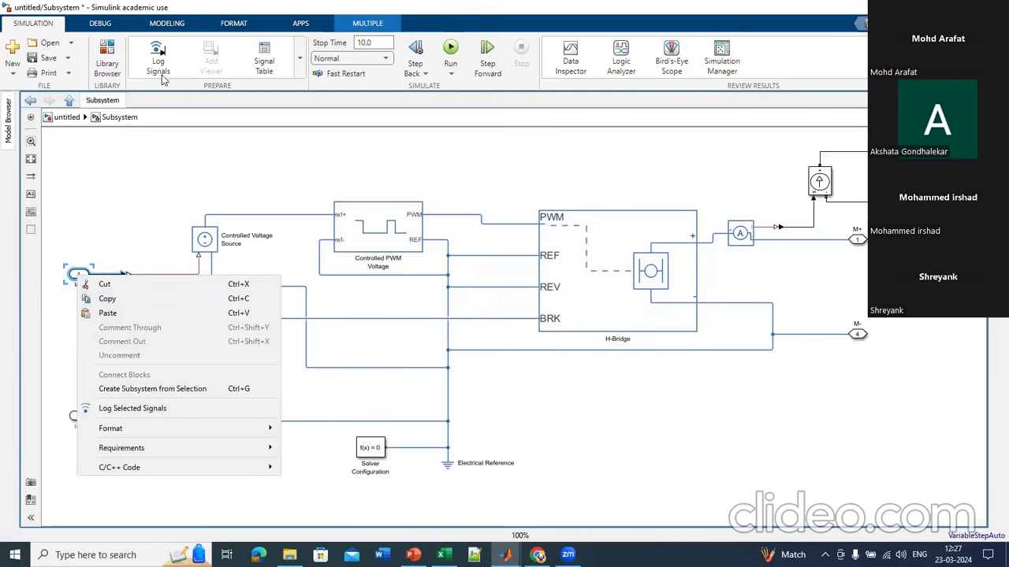
click(124, 166)
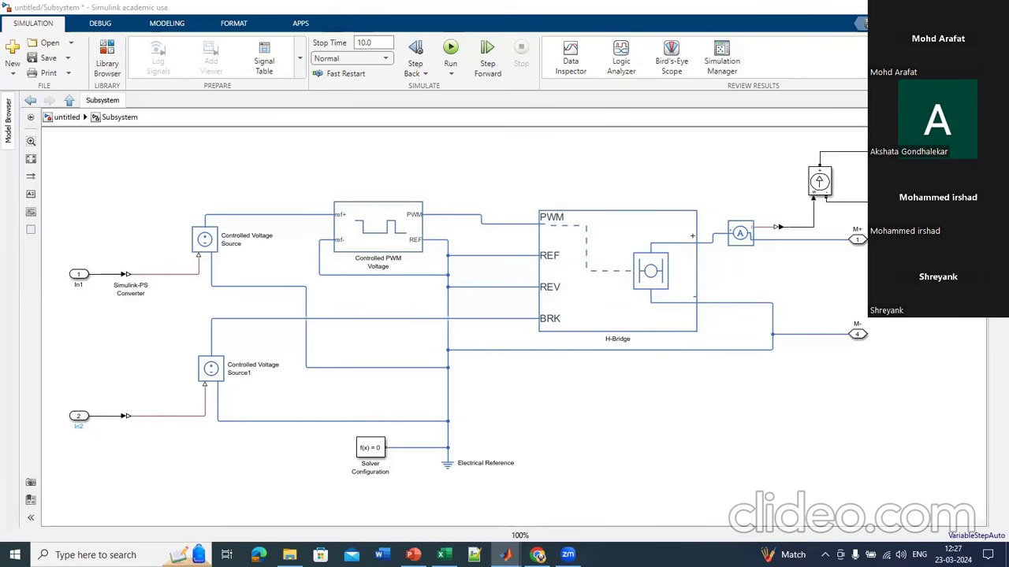
Step: Select the Current Sensor block between the H-Bridge and the M+ port
click(738, 240)
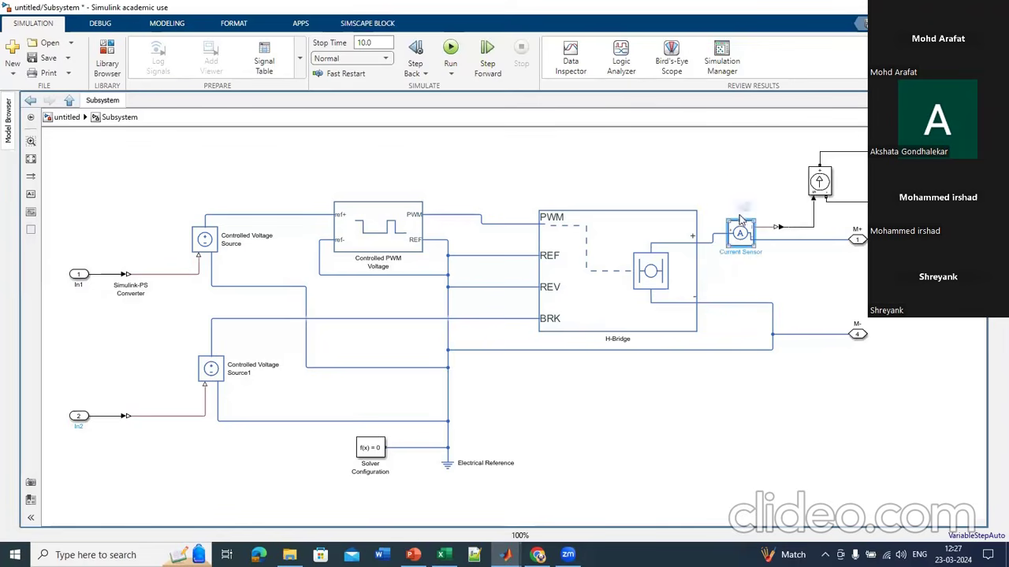
Step: Show the Controlled Current Source block's name and place the label to the left of the block
click(713, 162)
click(820, 181)
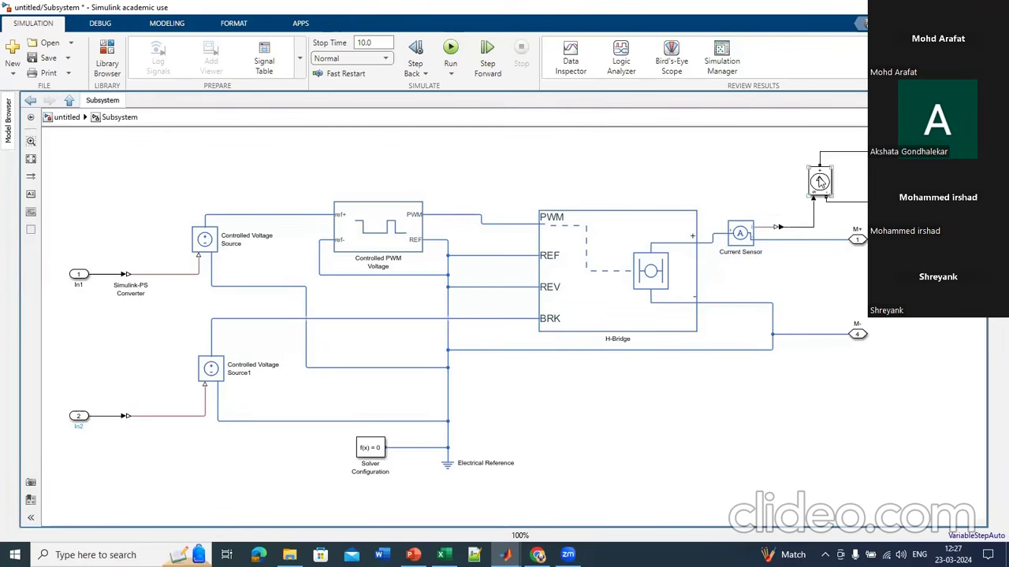
click(835, 155)
drag(825, 202, 768, 182)
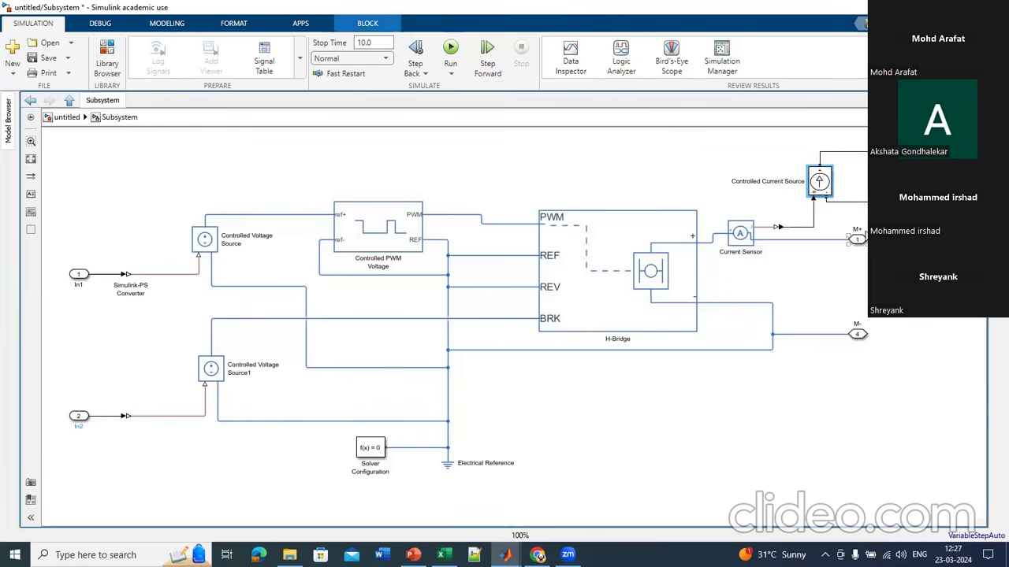
click(898, 236)
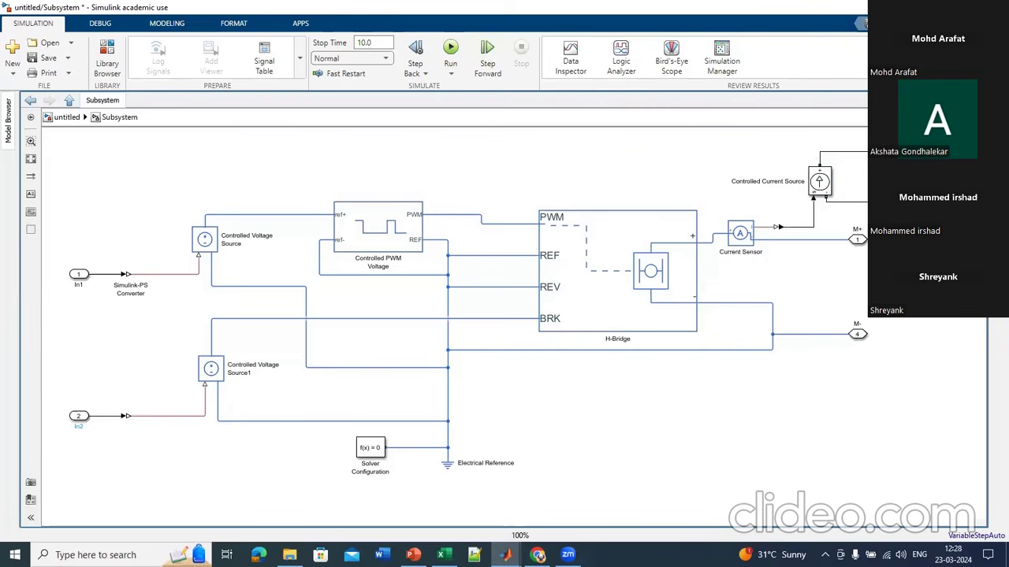
Step: Show the name of the PS-Simulink Converter beside the Current Sensor and place the label above the block
click(780, 227)
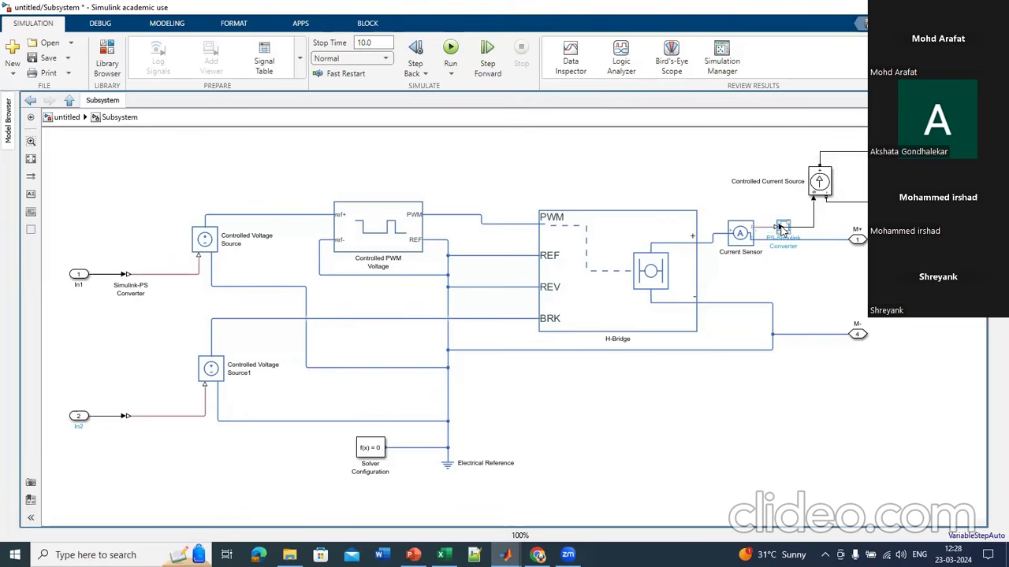
right_click(782, 228)
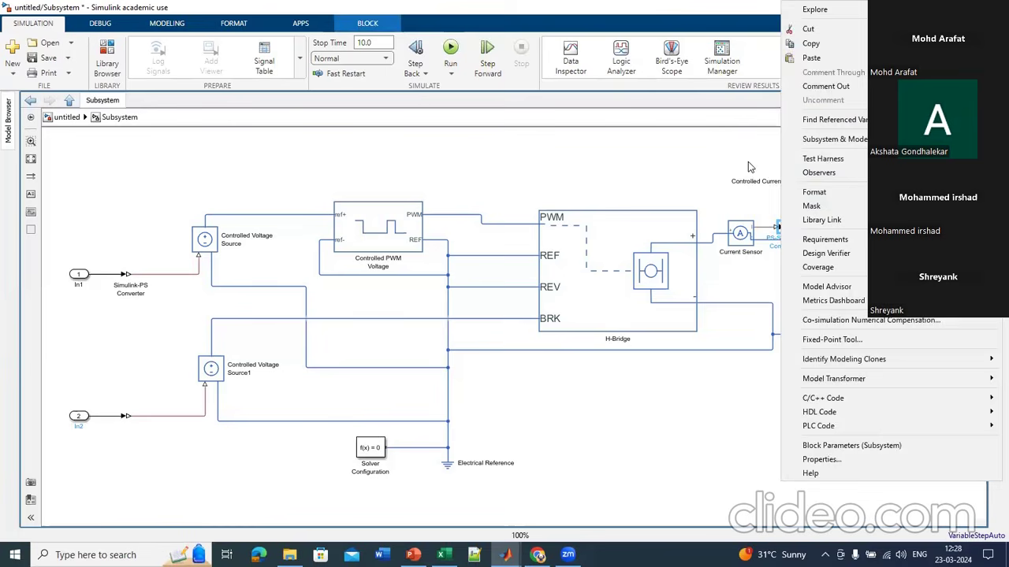
key(Escape)
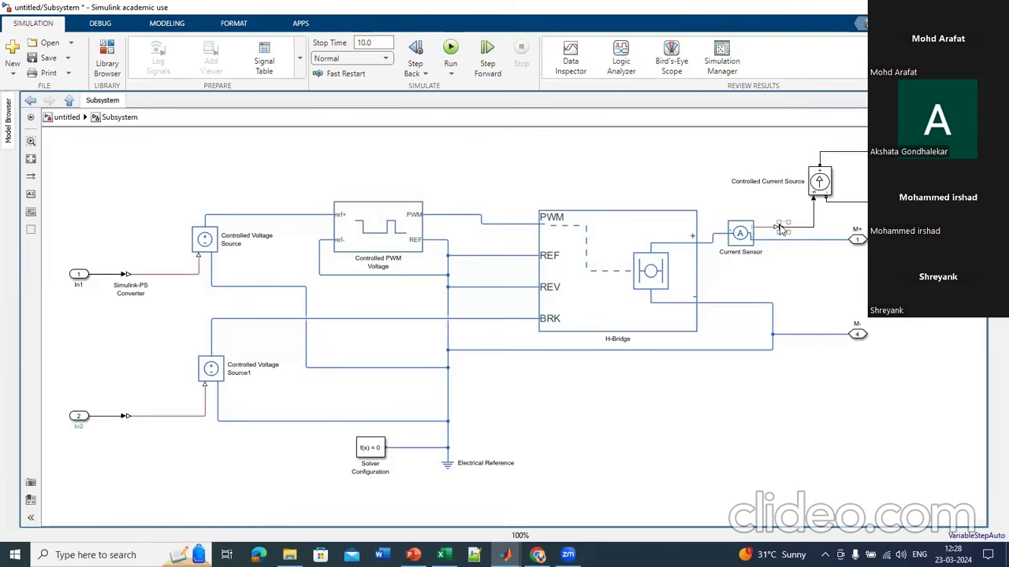
click(780, 227)
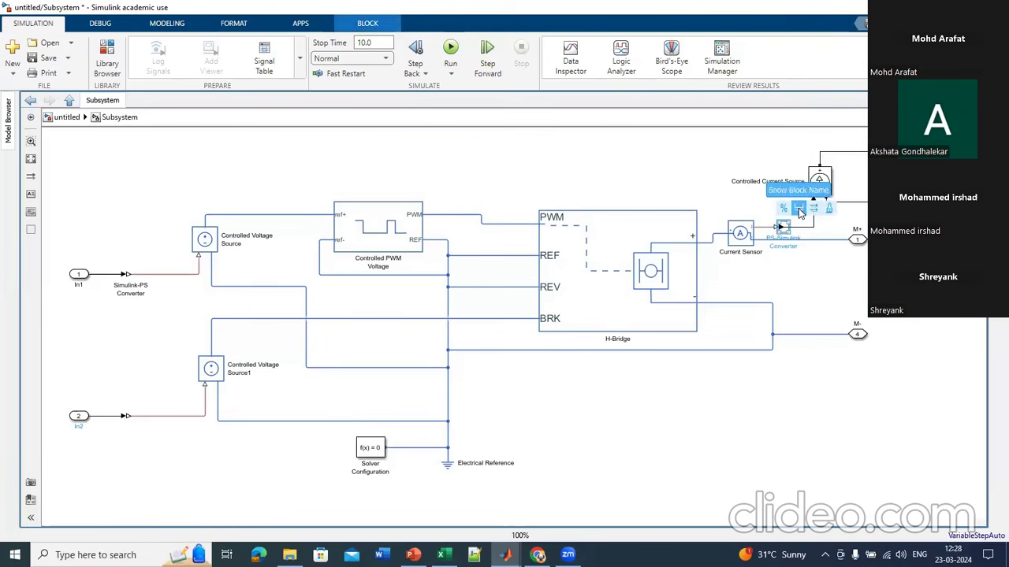
drag(784, 247, 783, 208)
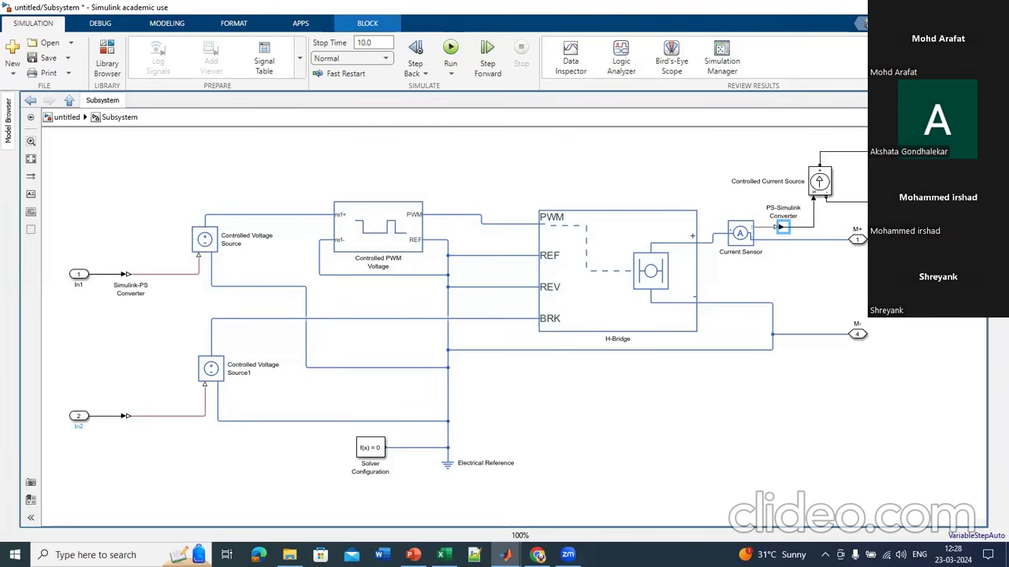
key(Escape)
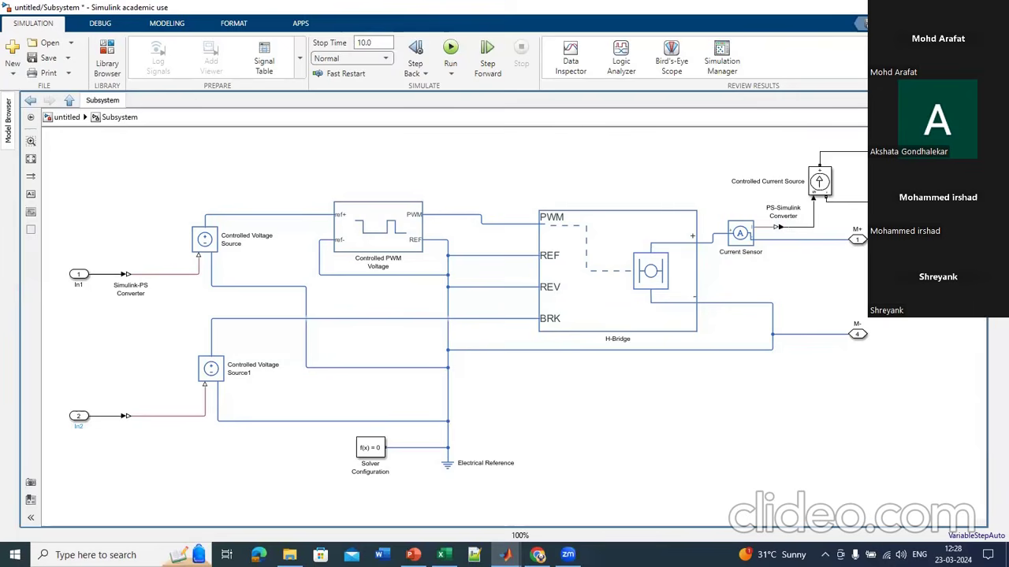
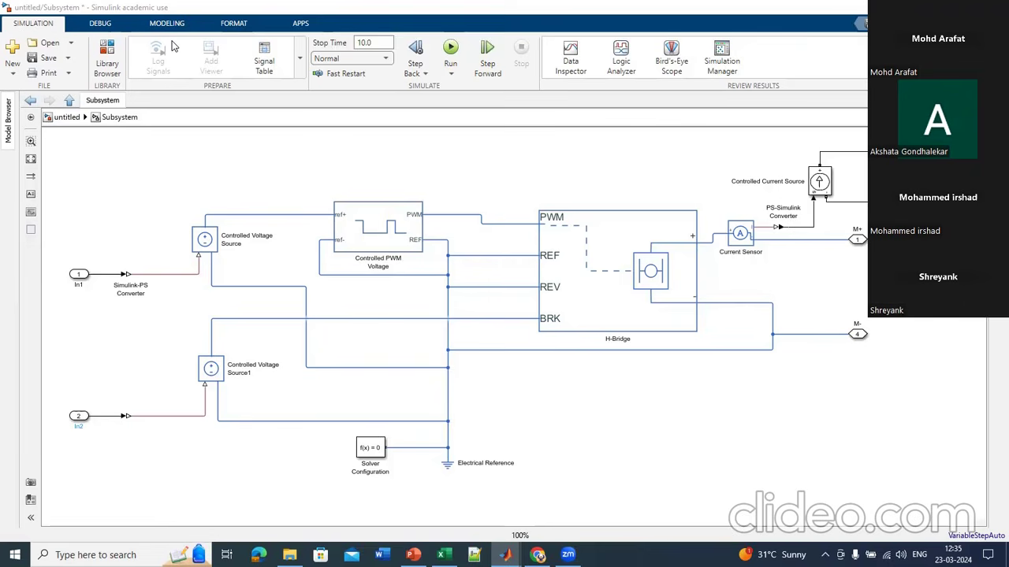
Step: Switch to the main MATLAB window and open the Add-On Explorer
click(590, 155)
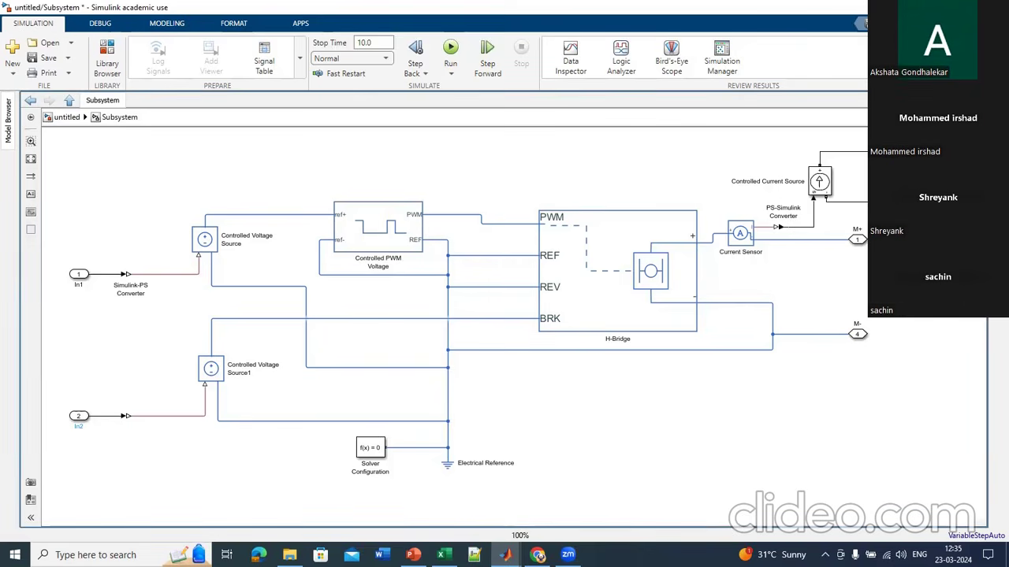
mouse_move(506, 555)
click(459, 471)
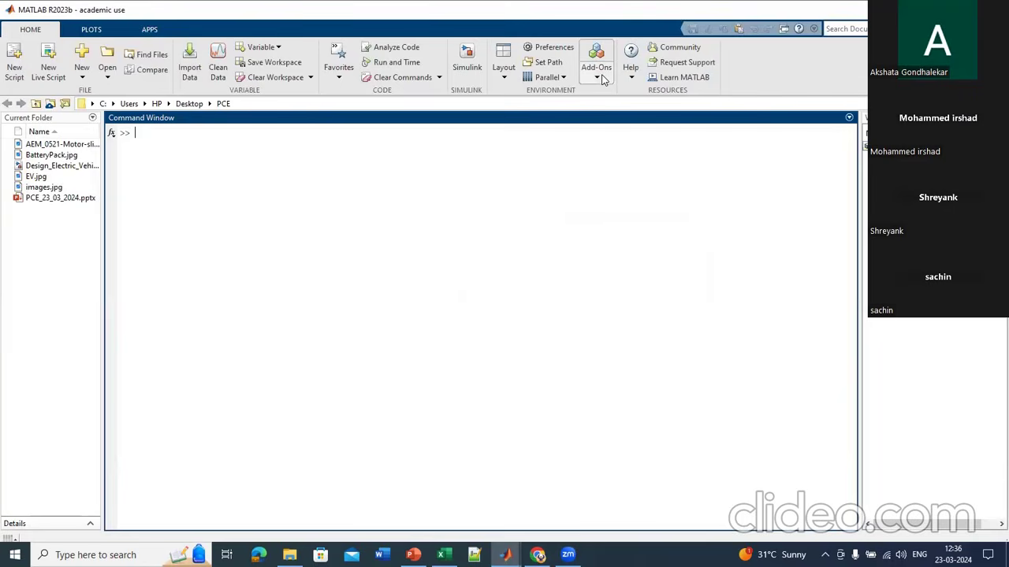
click(601, 78)
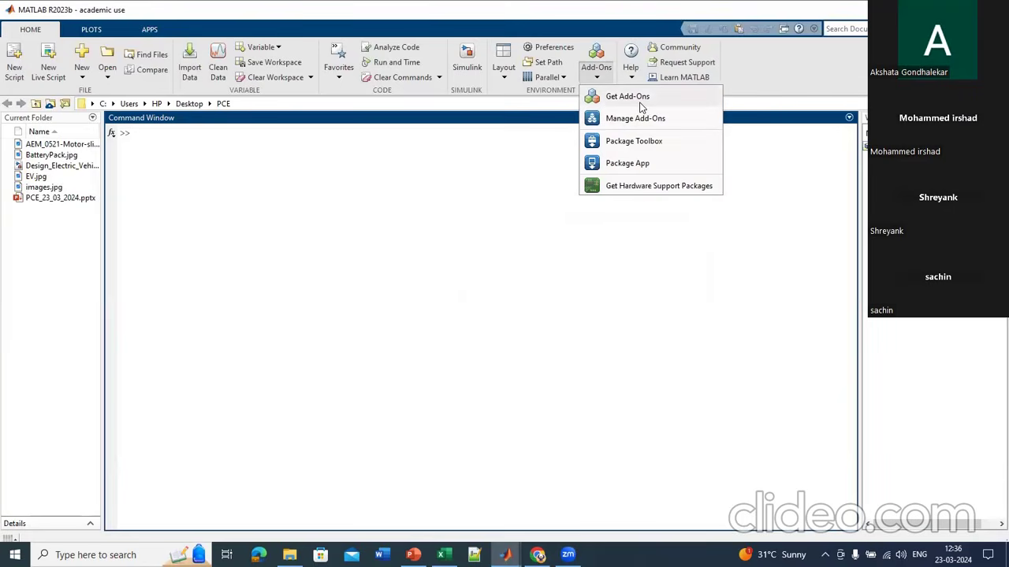
click(641, 102)
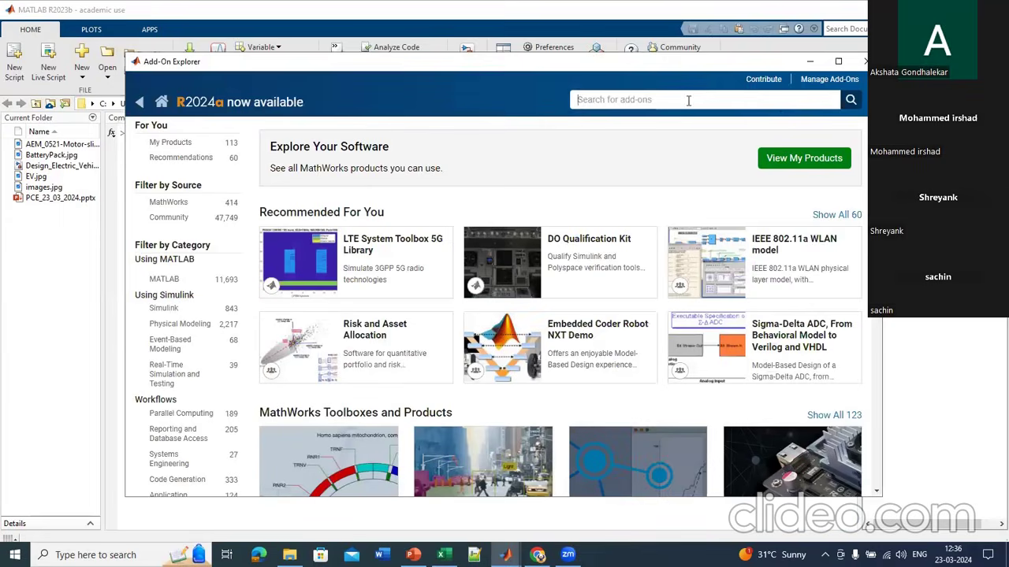
Step: Search the add-ons for "simsca" and open the Simscape Electrical product page
click(663, 103)
text(simsca)
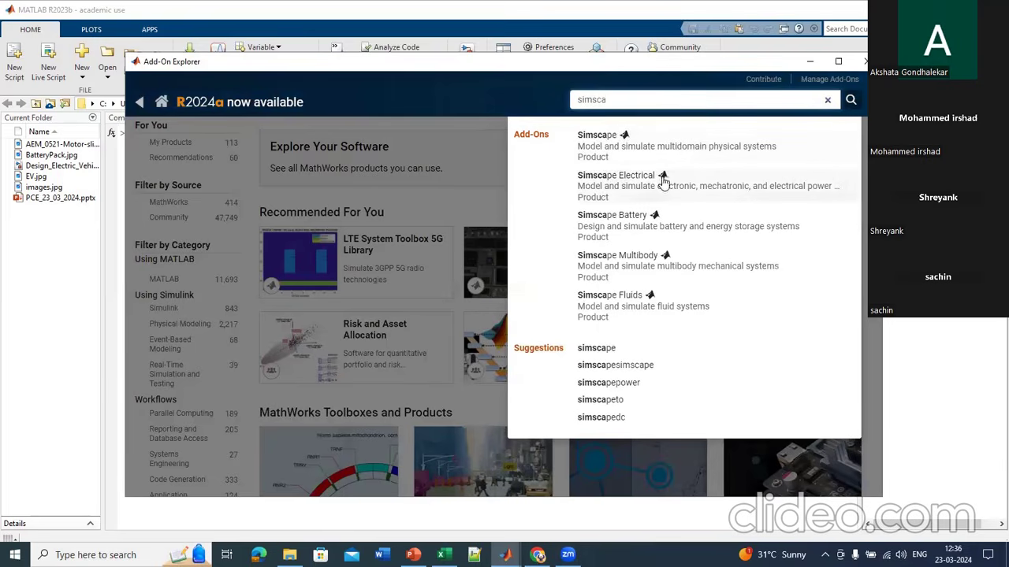
click(623, 179)
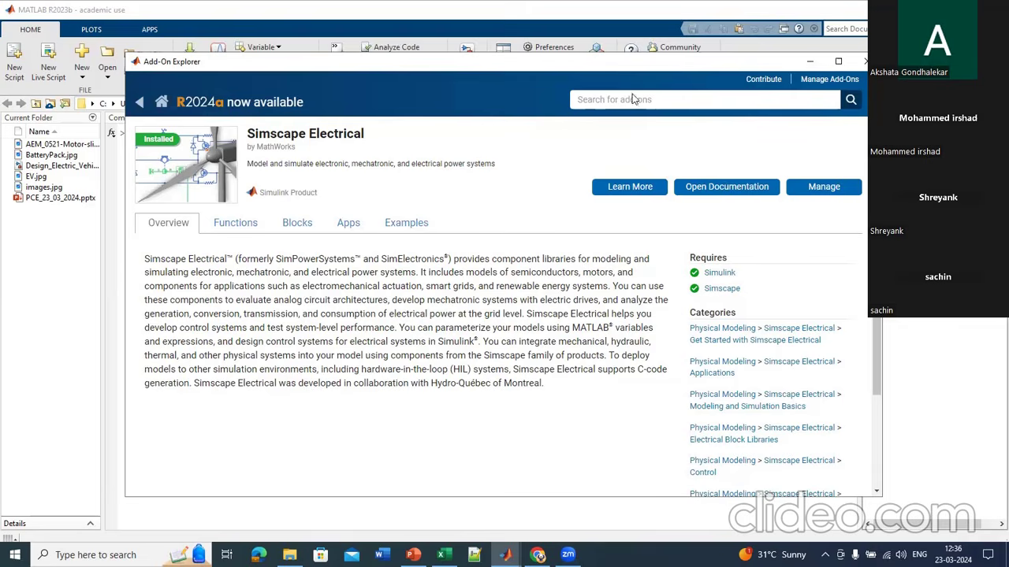
Step: Return to the Simulink subsystem model and close the Add-On Explorer
click(811, 63)
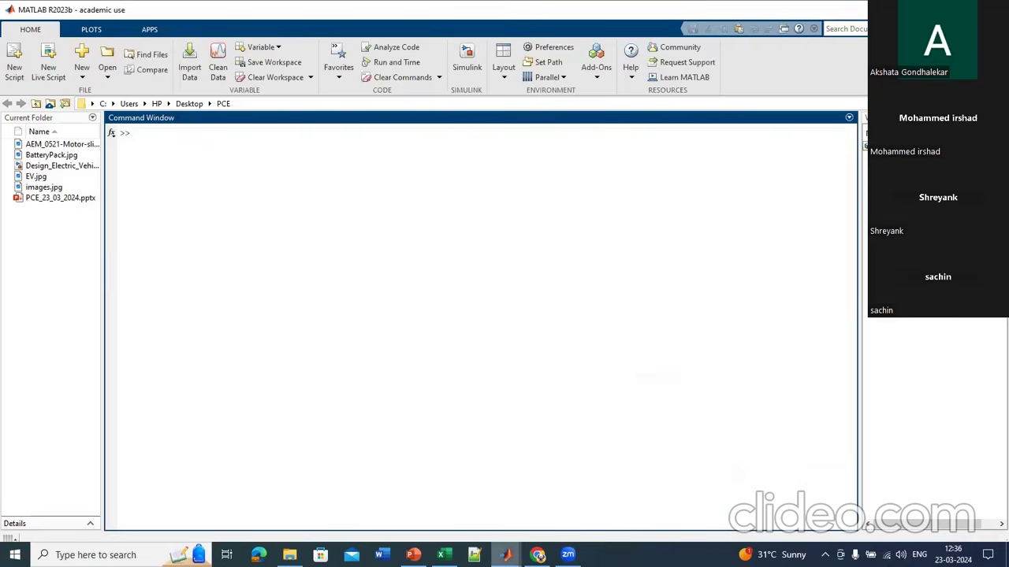
mouse_move(506, 555)
click(539, 495)
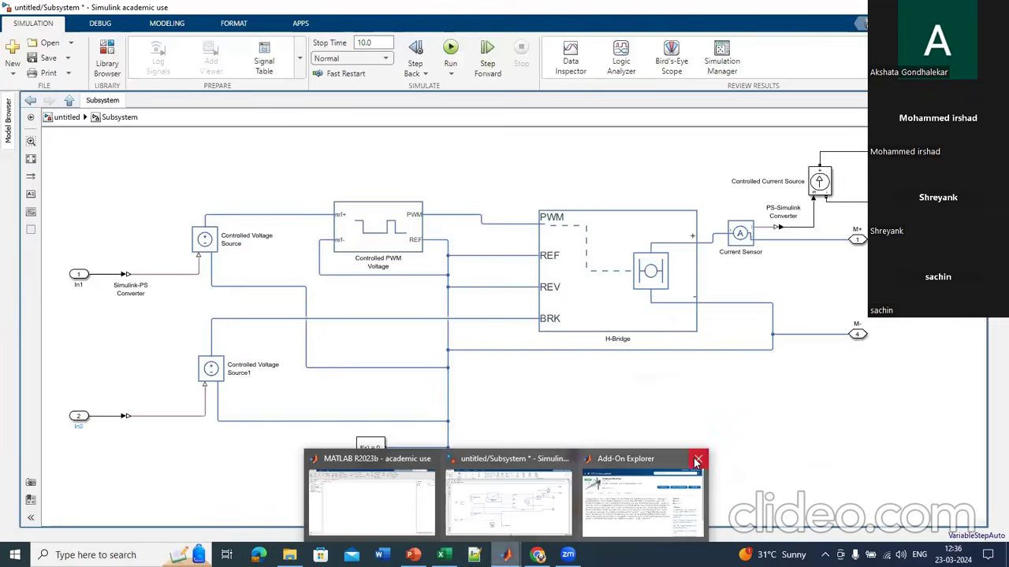
click(697, 458)
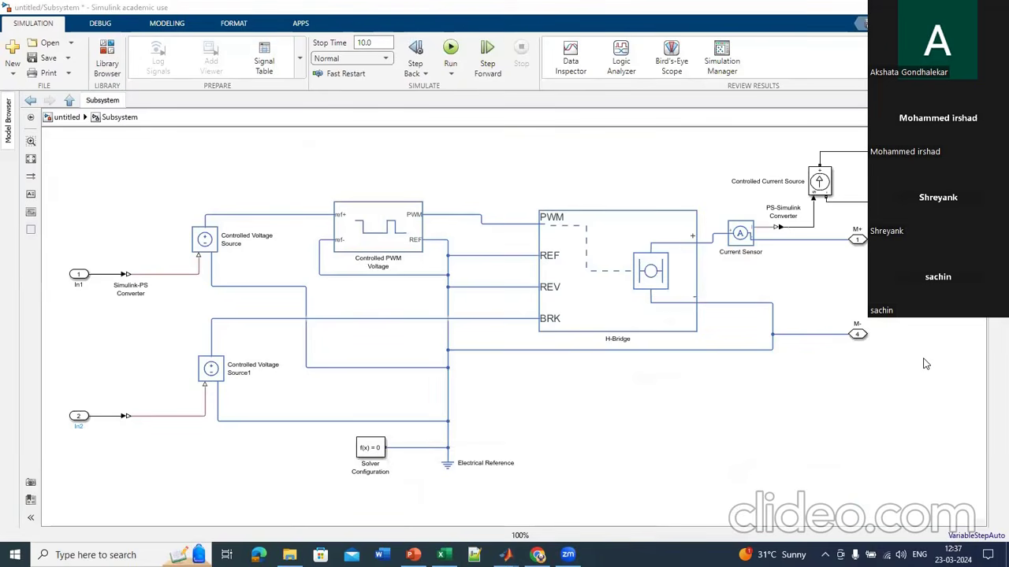
Step: Open the Controlled PWM Voltage block's parameters and set the PWM frequency to 1800 Hz
click(406, 240)
double_click(383, 247)
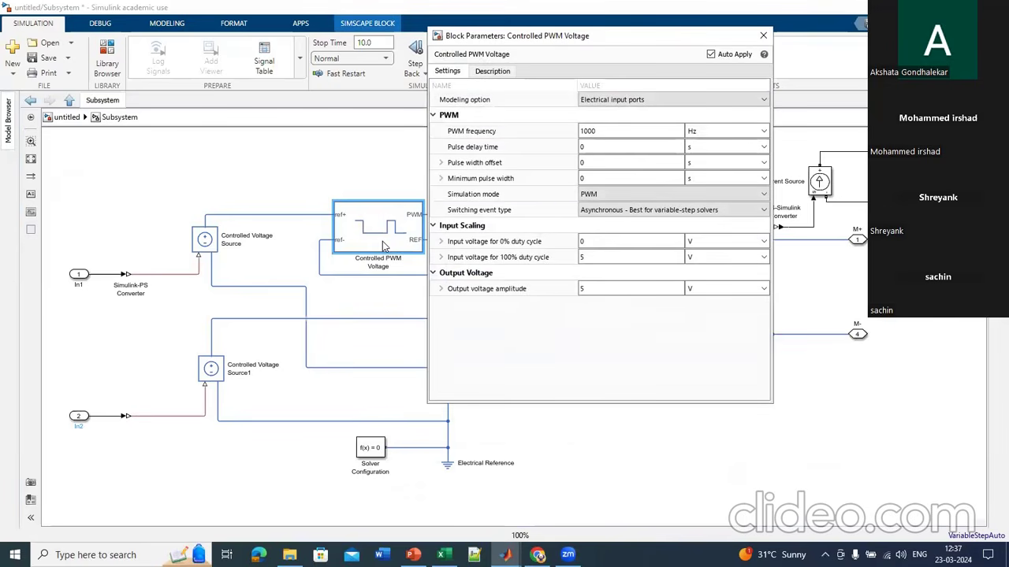
double_click(641, 128)
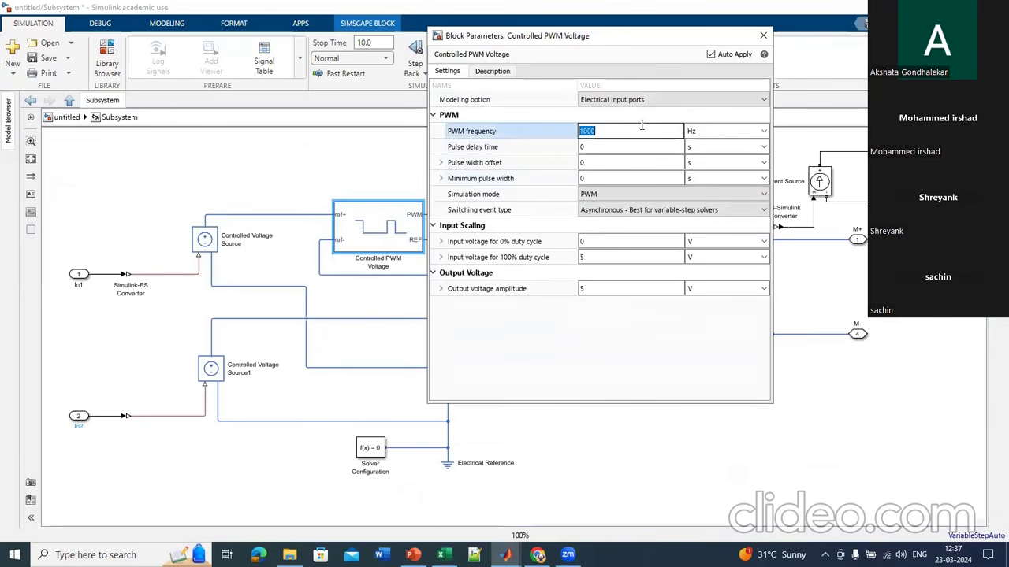
key(BackSpace)
text(1800)
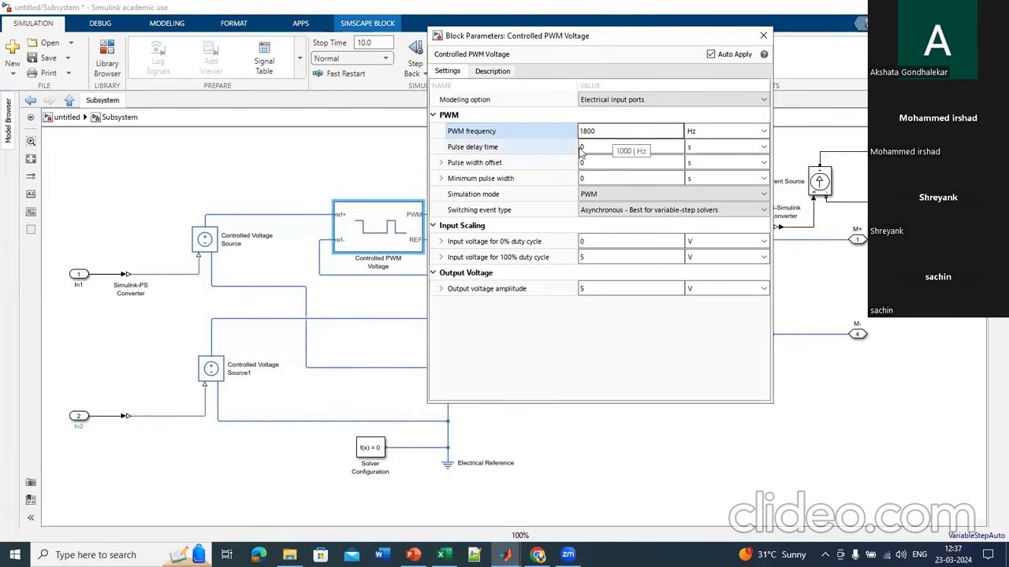
Step: Set the Controlled PWM Voltage block's simulation mode to Averaged
click(618, 191)
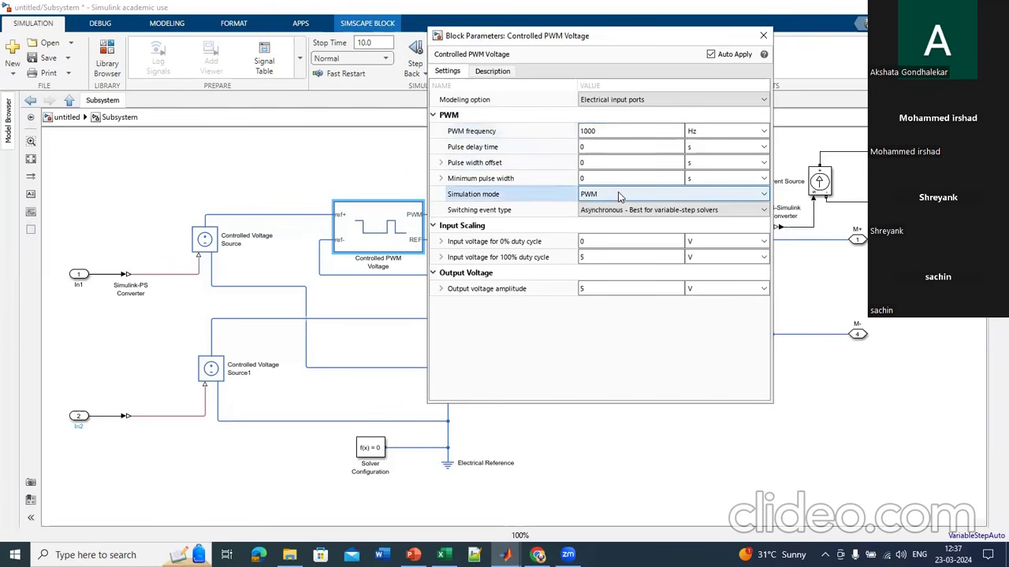
click(607, 217)
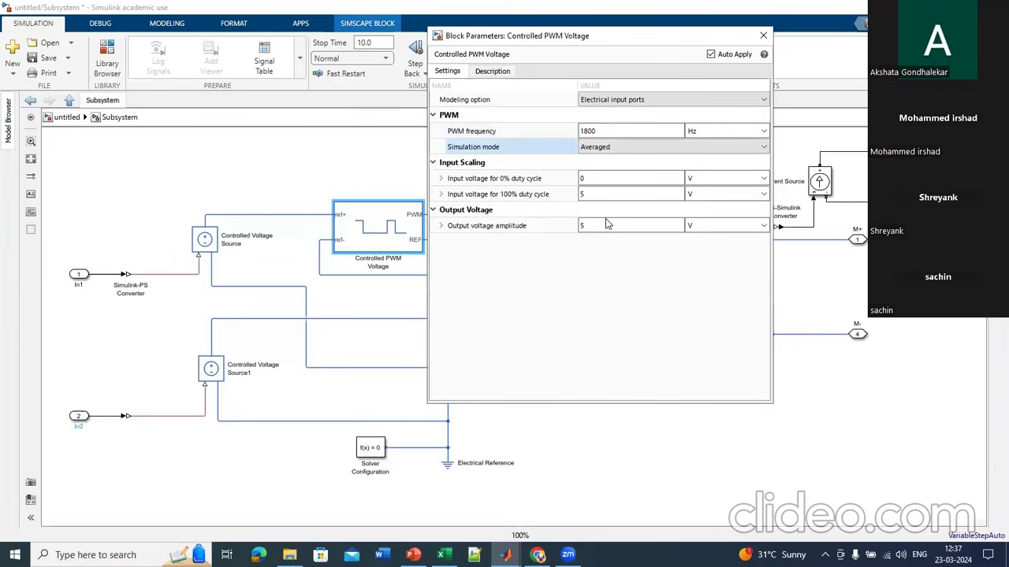
click(613, 150)
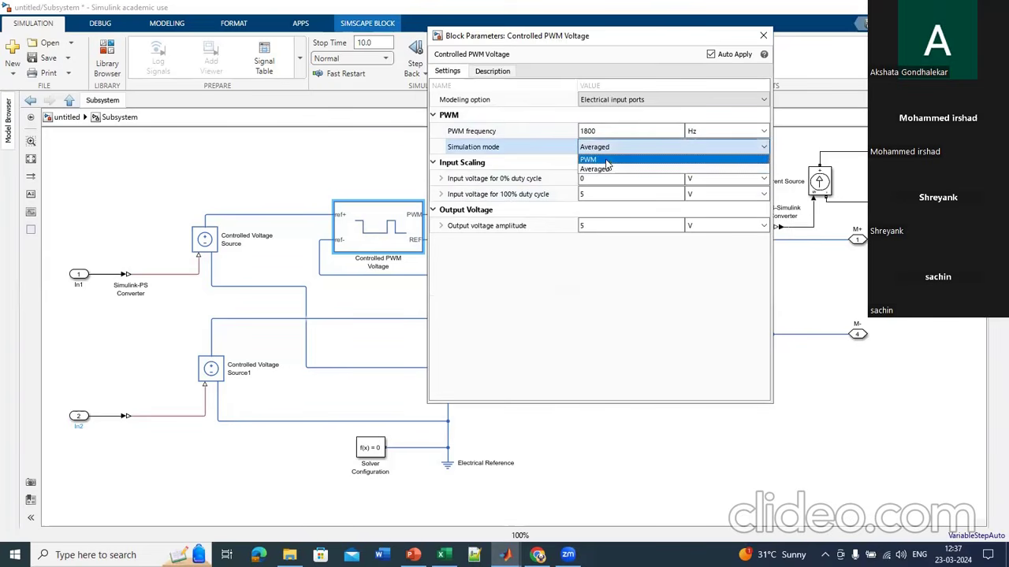
click(613, 148)
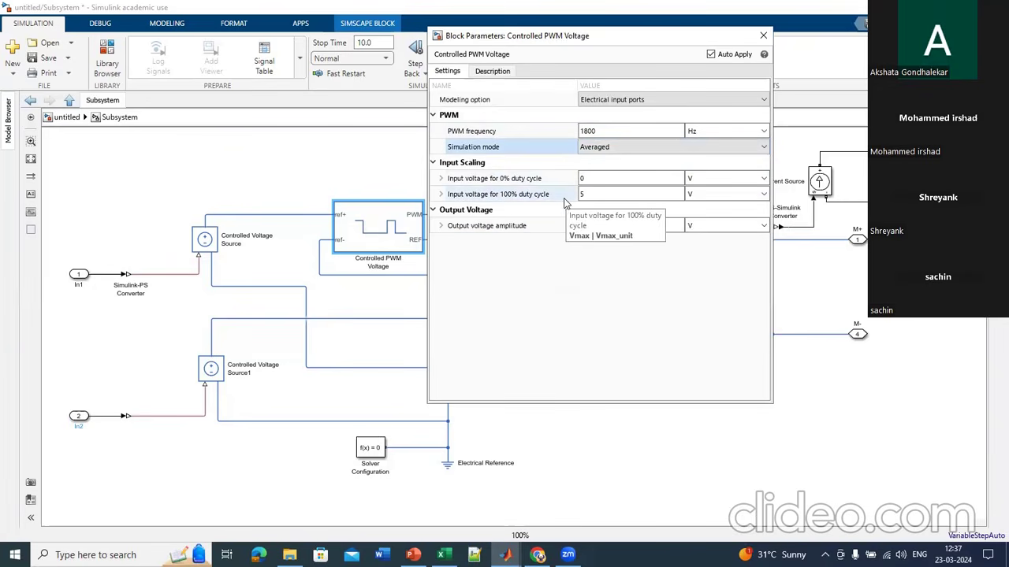
Step: Set the PWM block's input voltage for 100% duty cycle and output voltage amplitude to 1 V each, and close its parameters
click(615, 195)
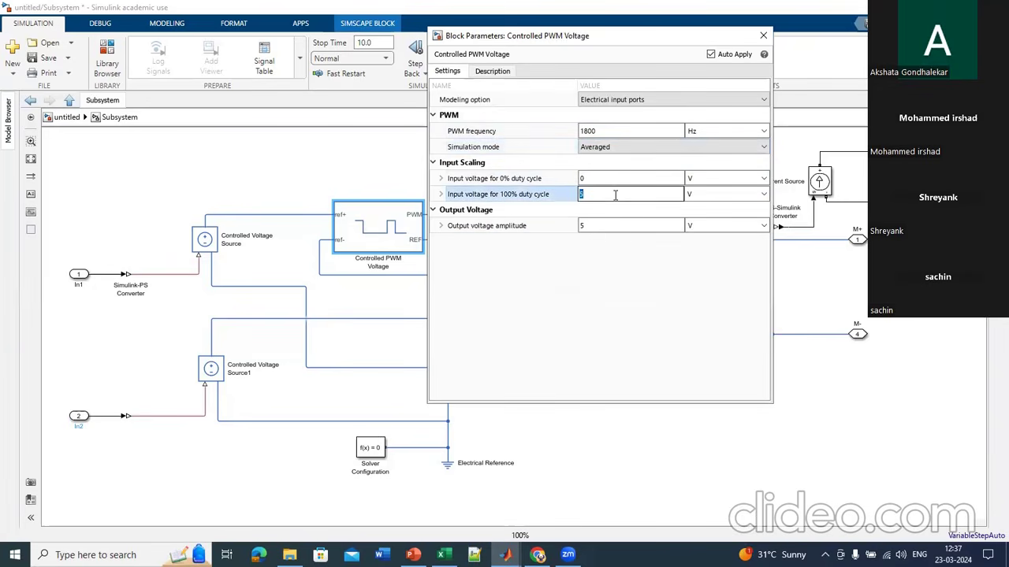
text(1)
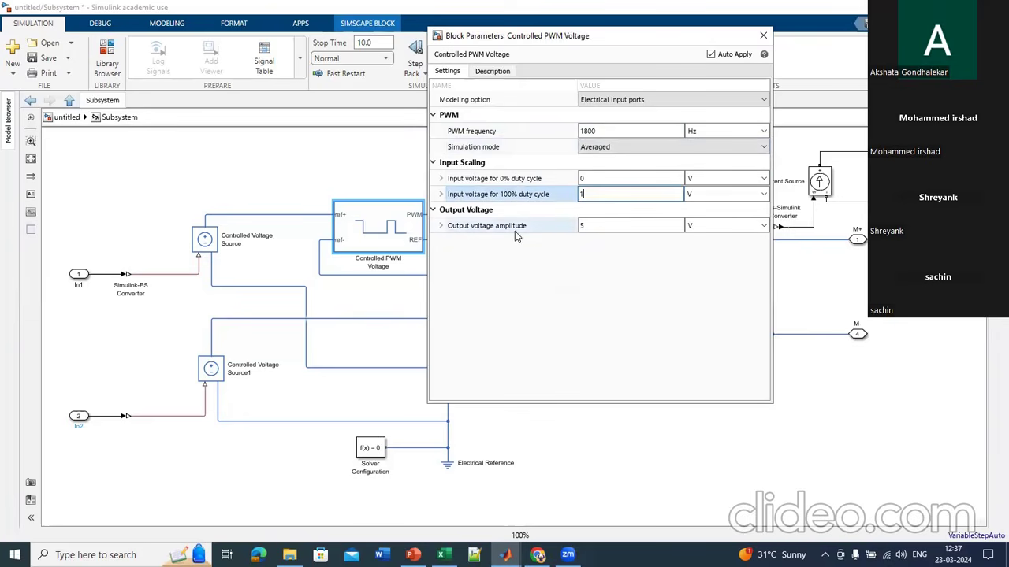
click(618, 227)
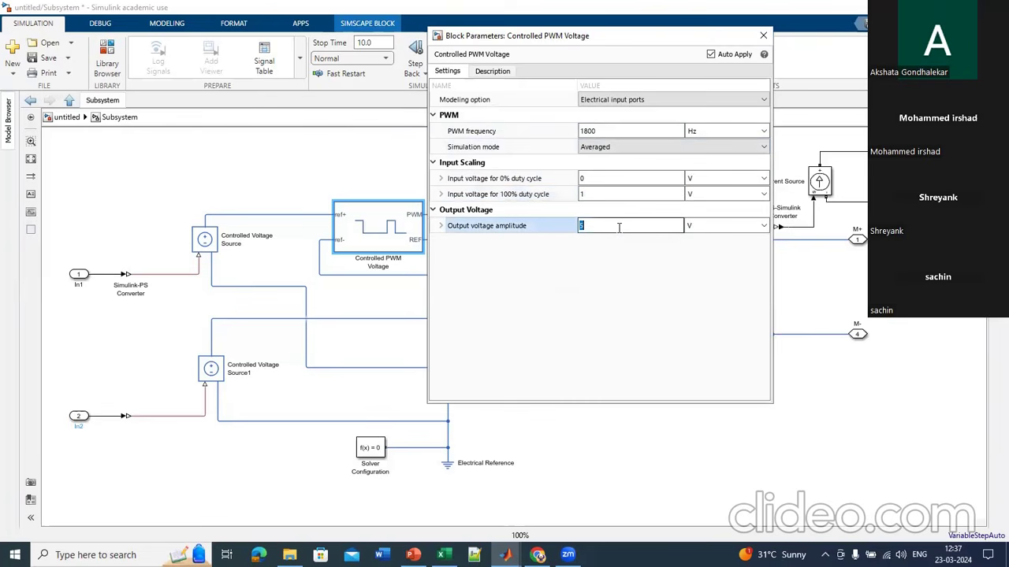
text(1)
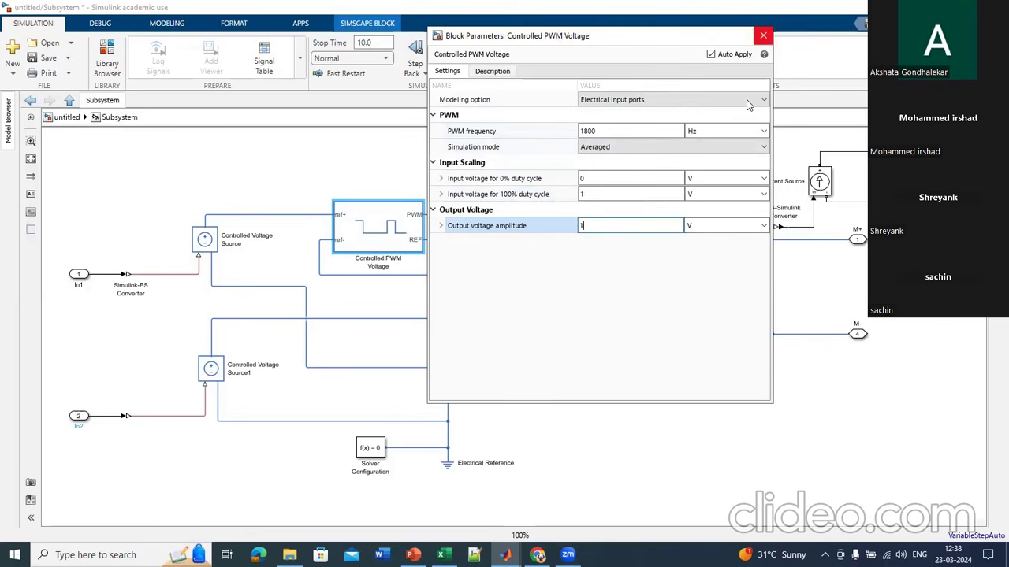
click(763, 36)
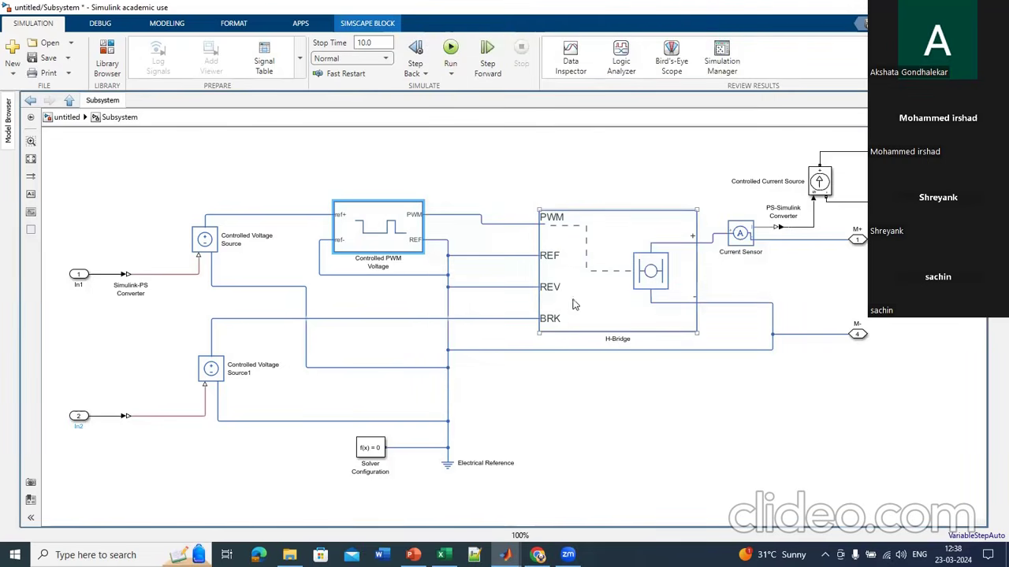
Step: In the H-Bridge block's parameters, set the simulation mode to Averaged and regenerative braking to Always enabled (suitable for linearization)
double_click(571, 317)
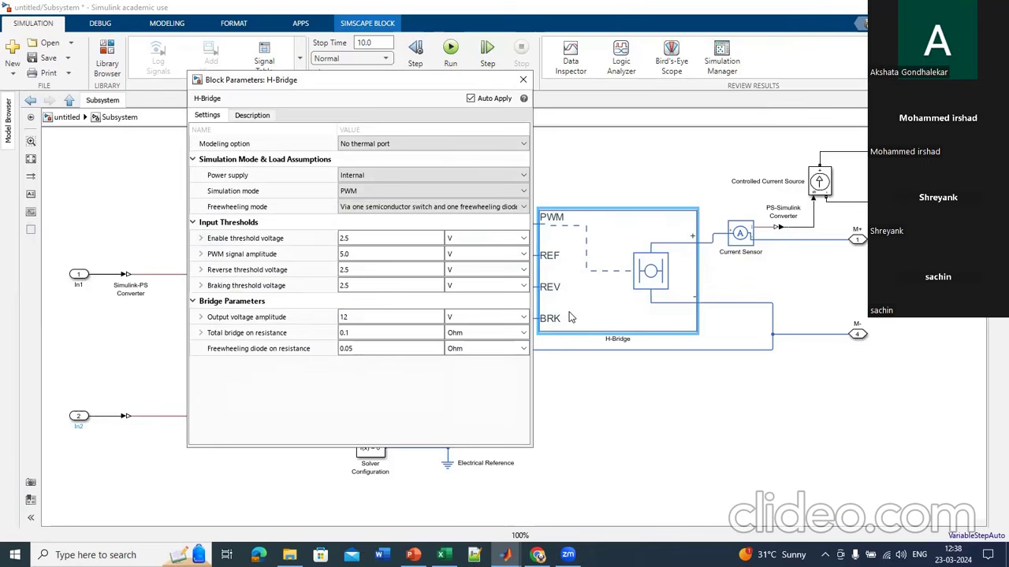
click(407, 191)
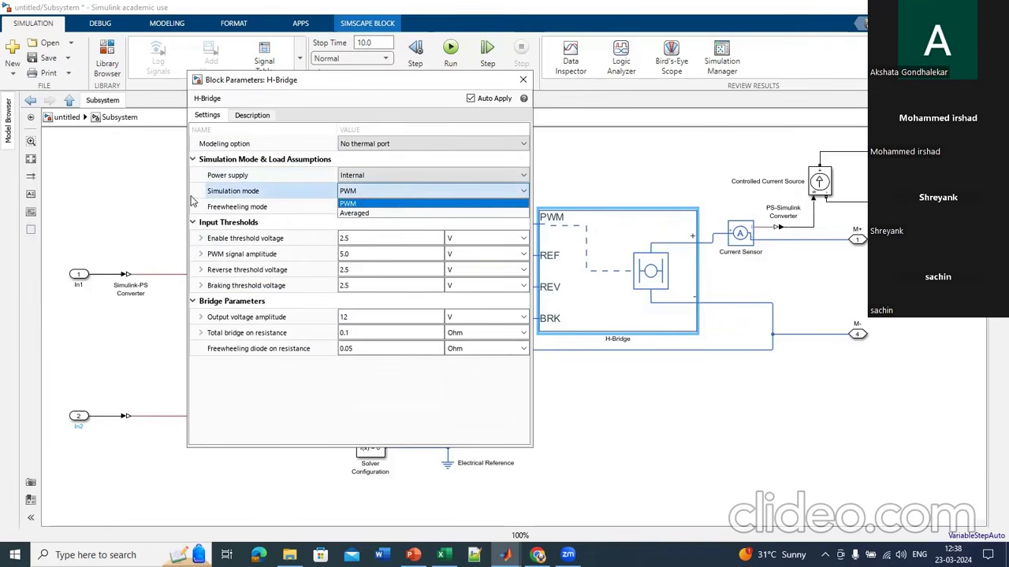
click(347, 214)
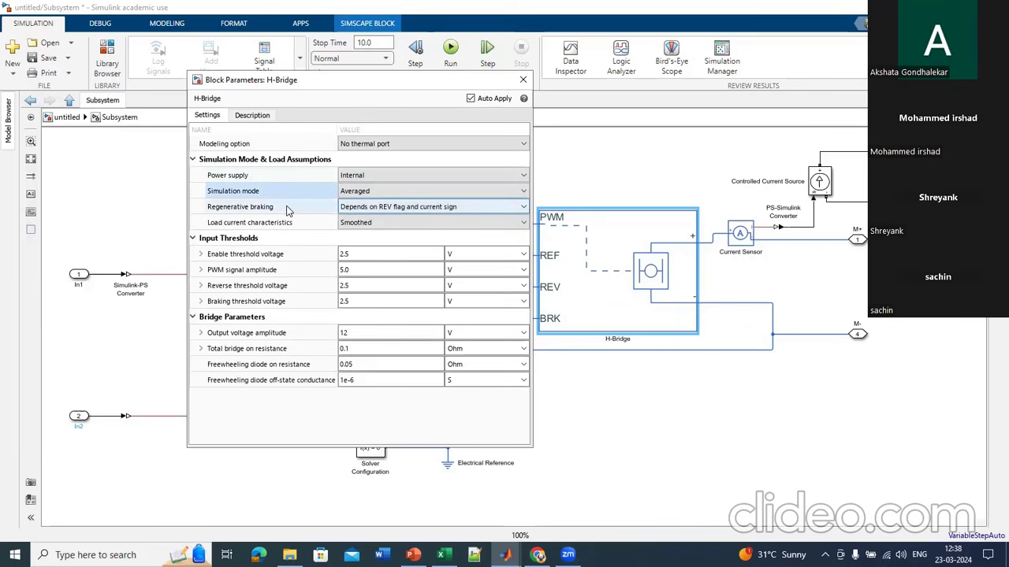
click(362, 208)
click(364, 230)
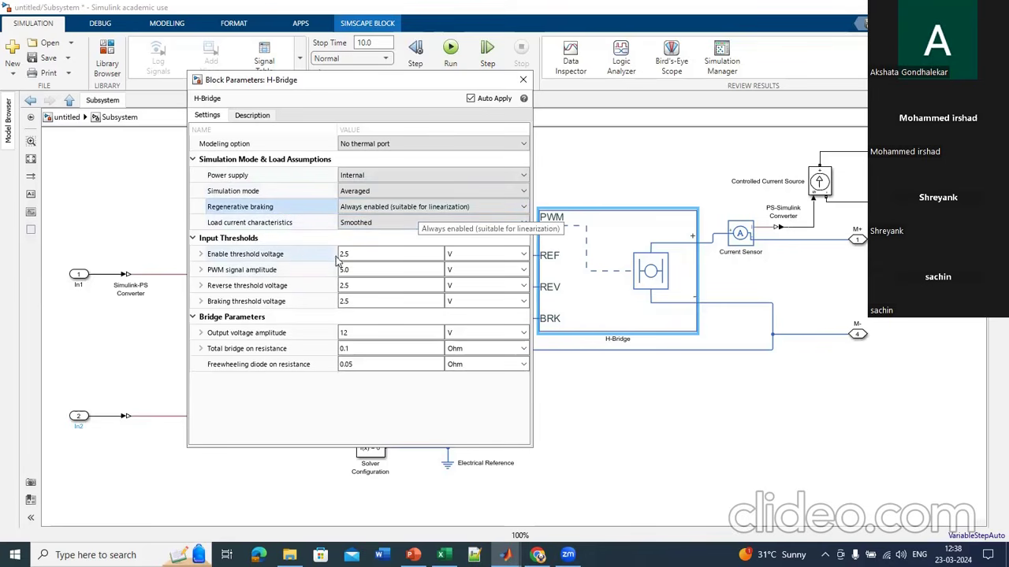
Step: Set the H-Bridge's enable threshold voltage to 0.9 V and its PWM signal amplitude to 1 V
click(367, 254)
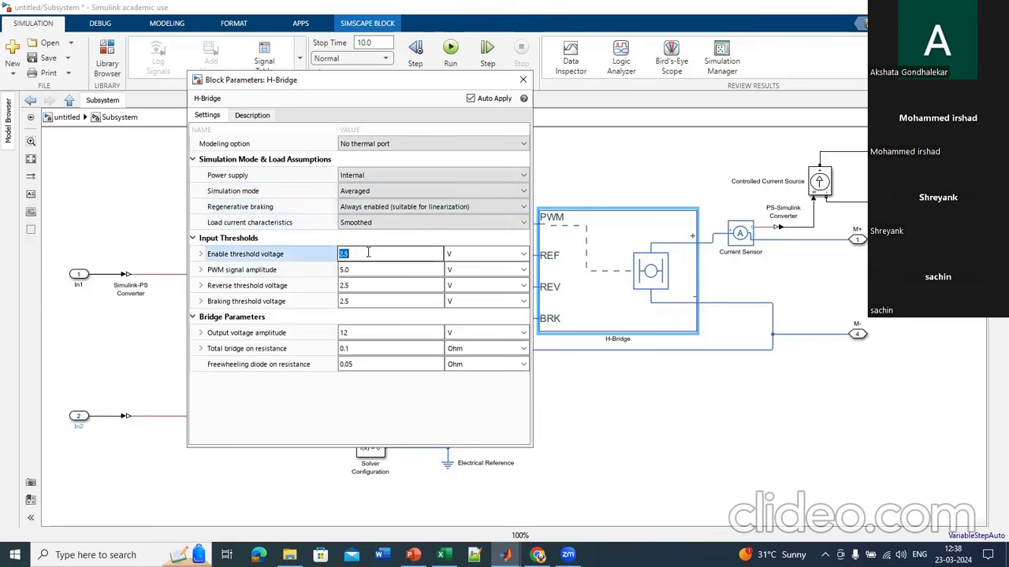
text(0.9)
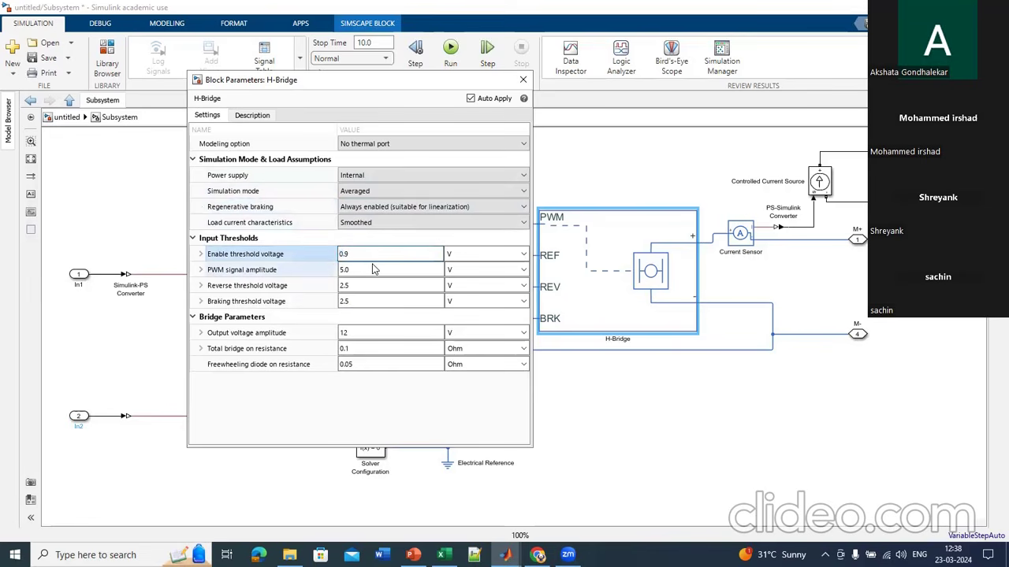
click(370, 270)
key(BackSpace)
text(1)
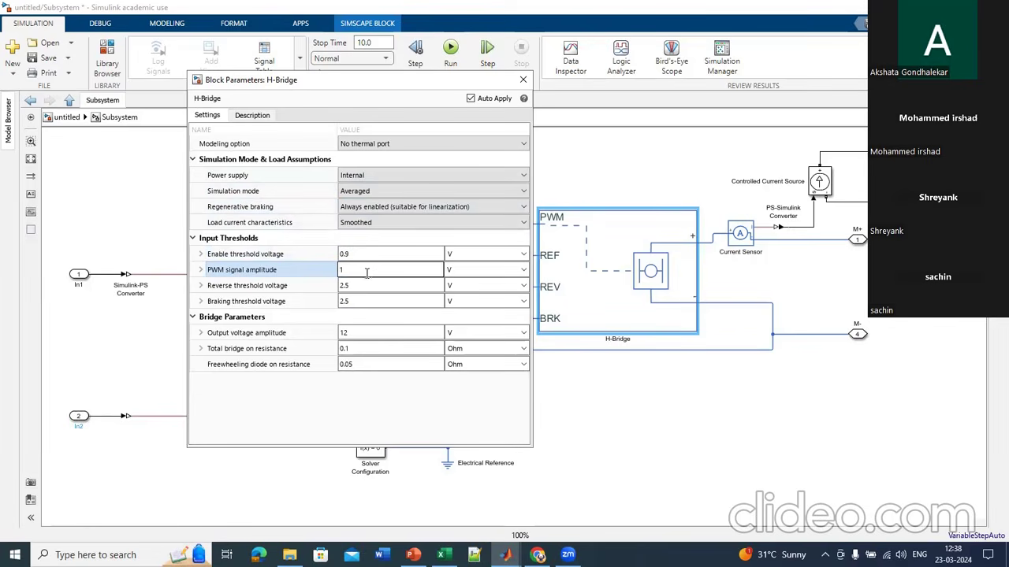
Step: Set the H-Bridge's reverse threshold voltage and braking threshold voltage to 0.9 V each
click(357, 287)
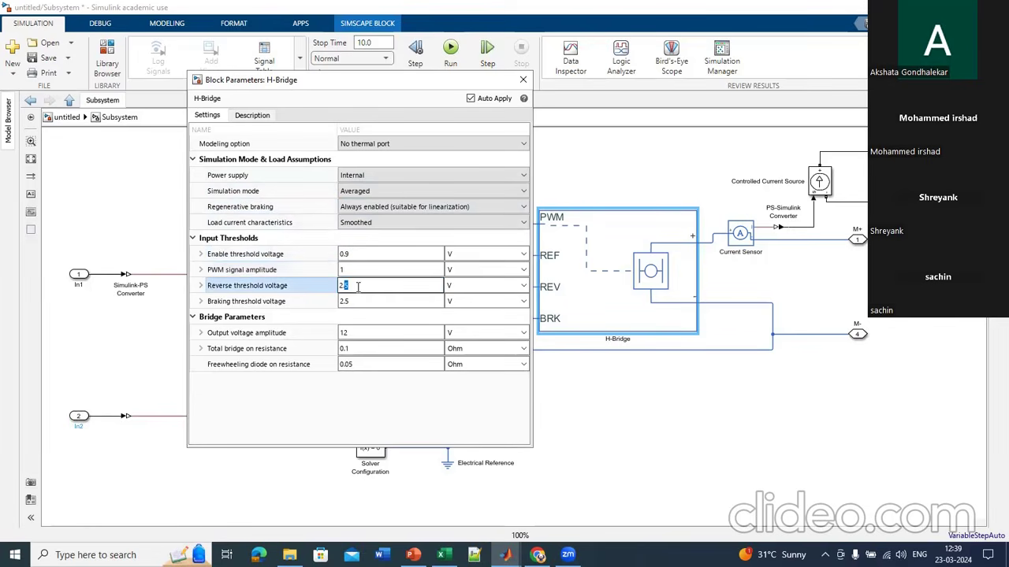
key(BackSpace)
key(BackSpace)
key(BackSpace)
text(0.9)
key(Return)
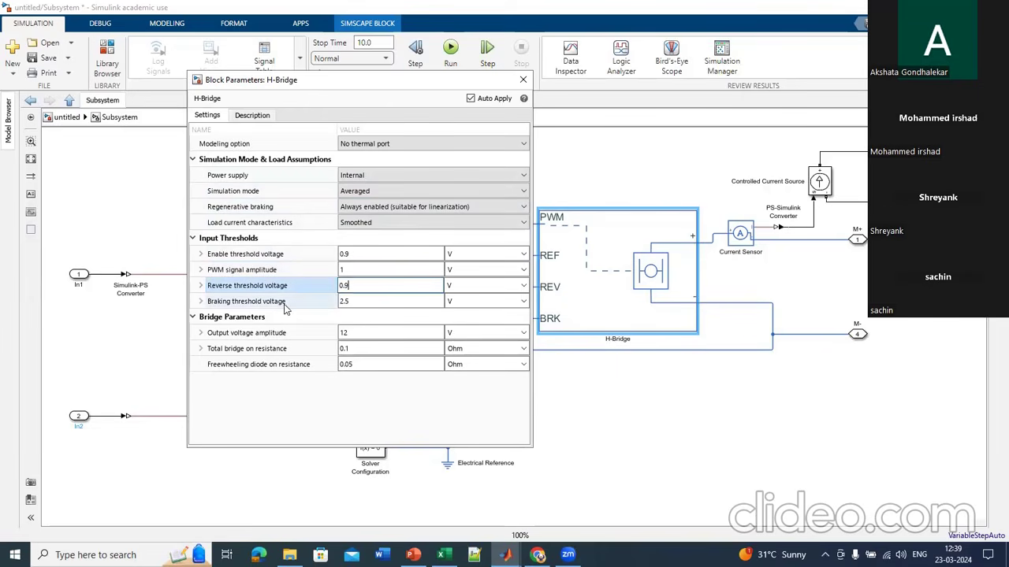
click(360, 301)
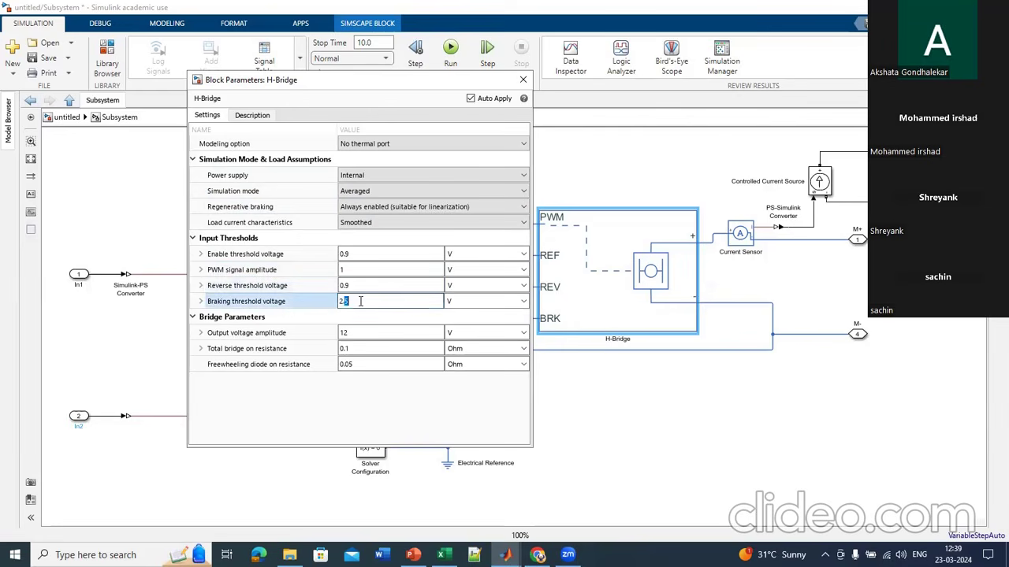
key(BackSpace)
text(0.9)
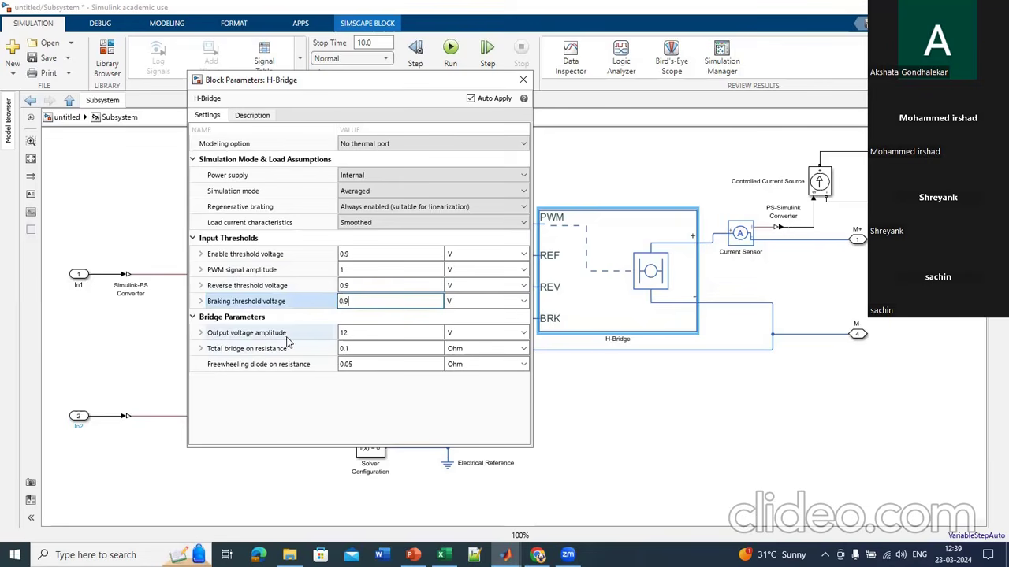
click(373, 332)
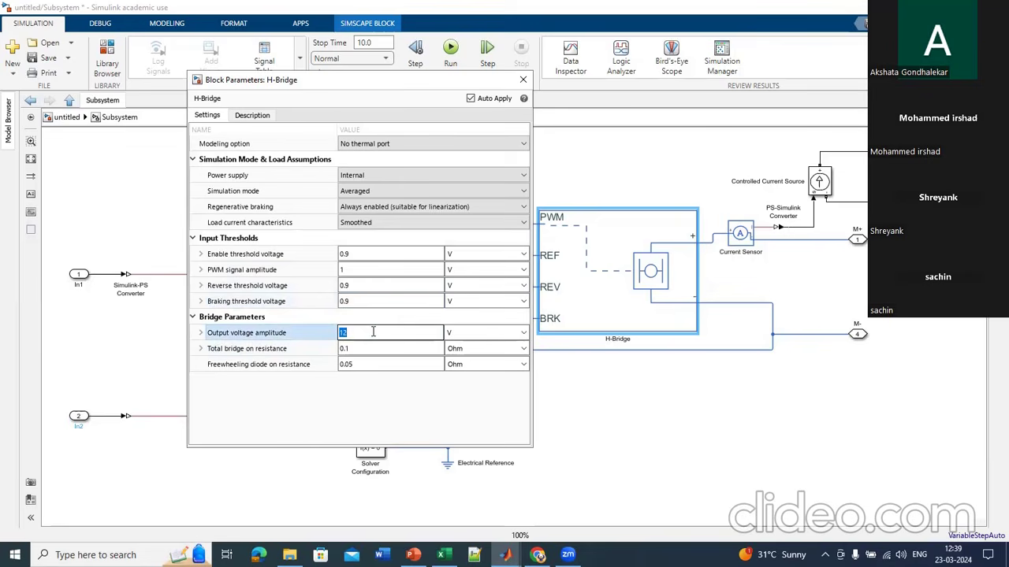
key(BackSpace)
text(32)
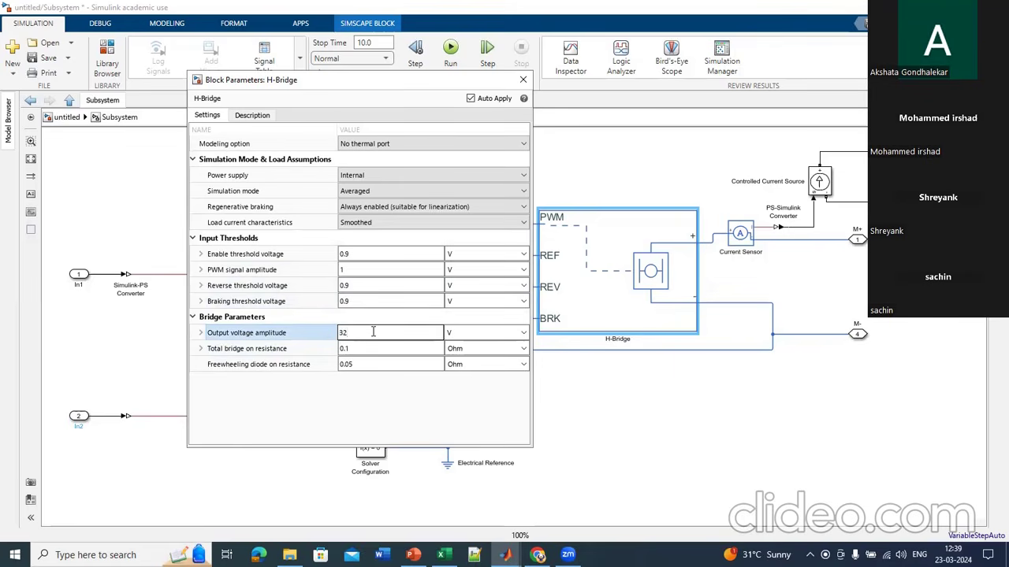
text(0)
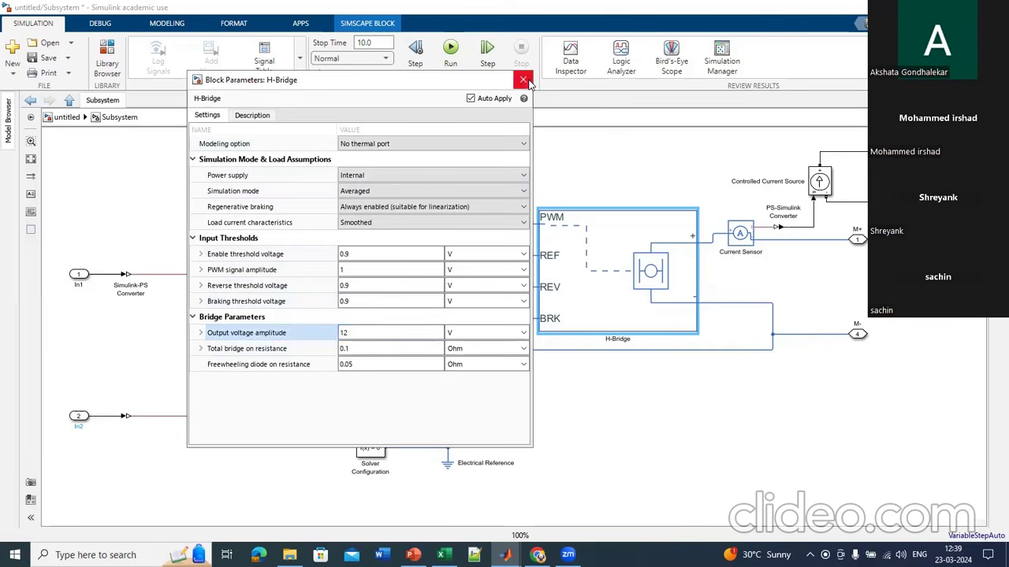
Step: Return to the top-level model and move the Subsystem's M+ and M- ports to its right edge and the + and - ports to its top edge
click(524, 80)
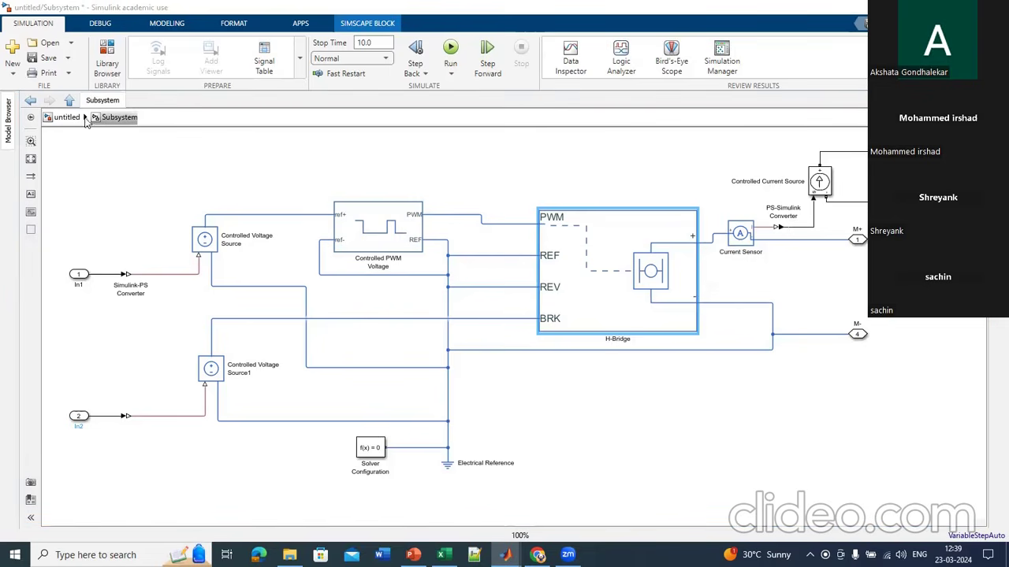
click(31, 102)
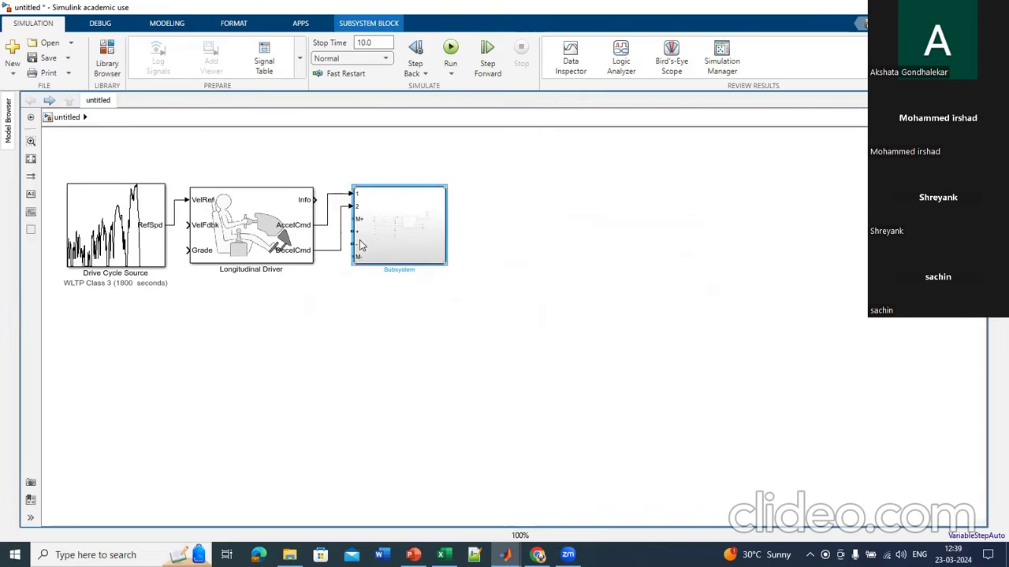
drag(352, 219, 478, 215)
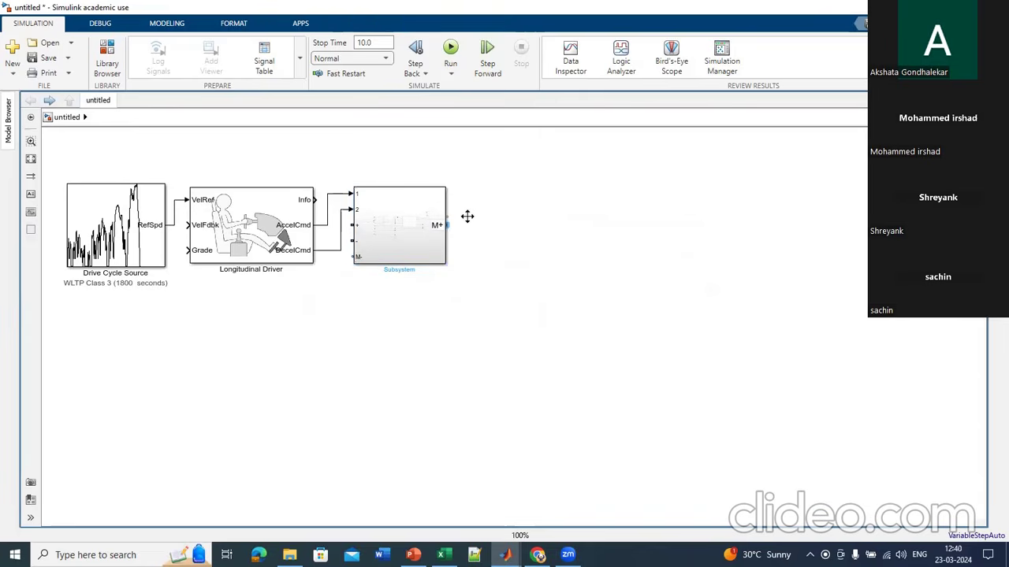
click(353, 259)
drag(352, 259, 447, 249)
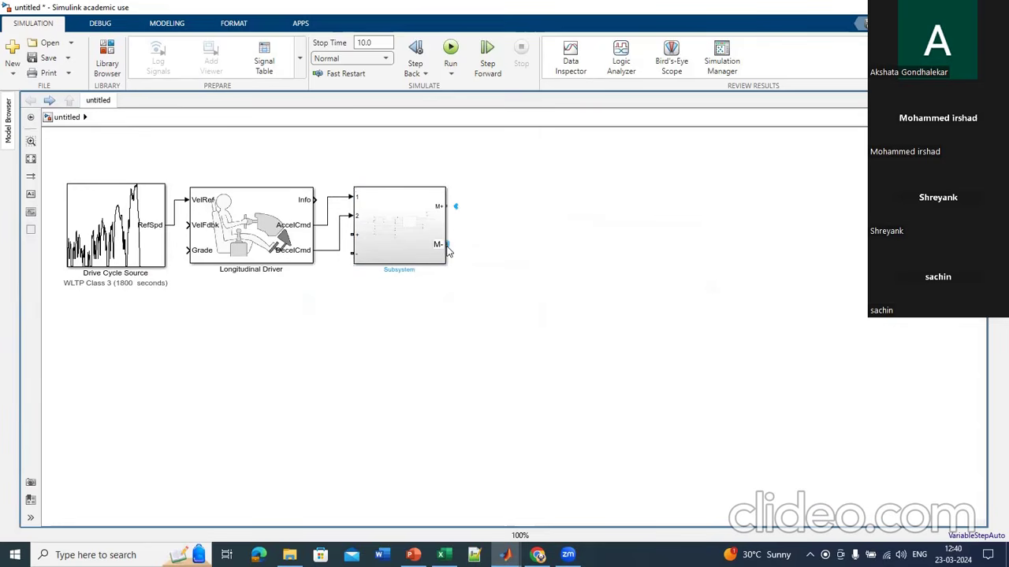
drag(353, 234, 401, 181)
drag(351, 249, 422, 186)
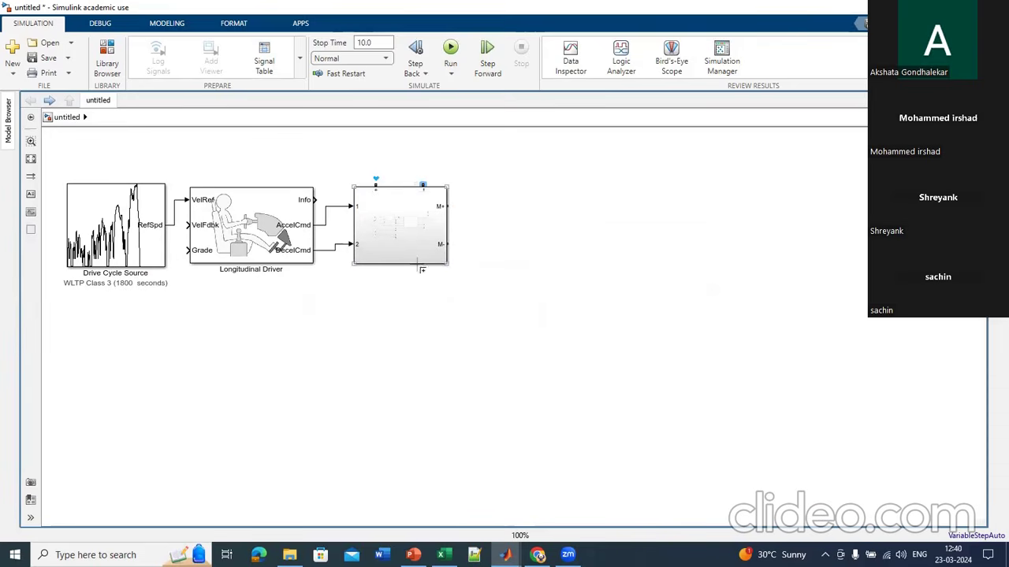
Step: Turn off the content preview of the Subsystem block
click(402, 231)
right_click(402, 232)
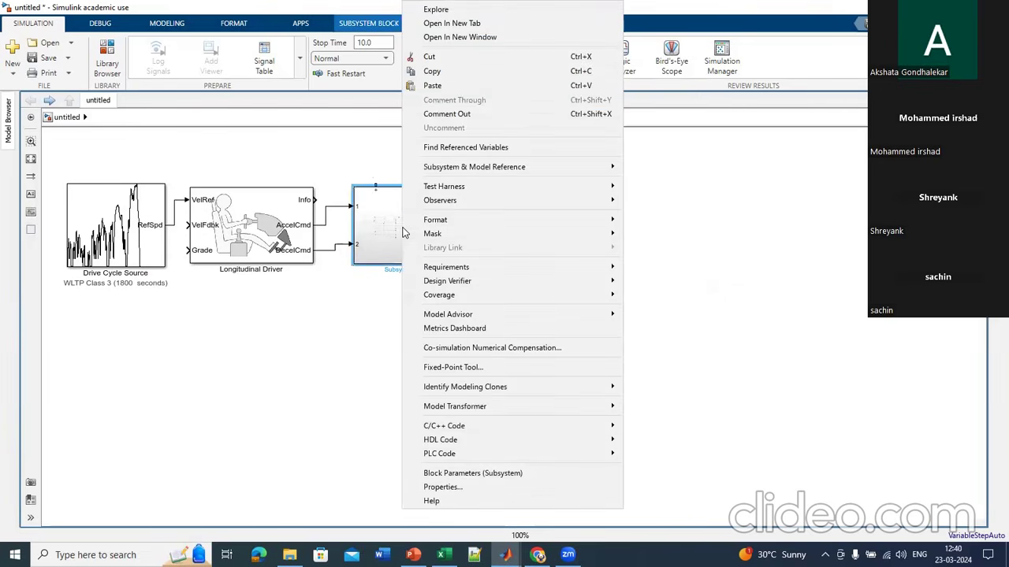
mouse_move(429, 227)
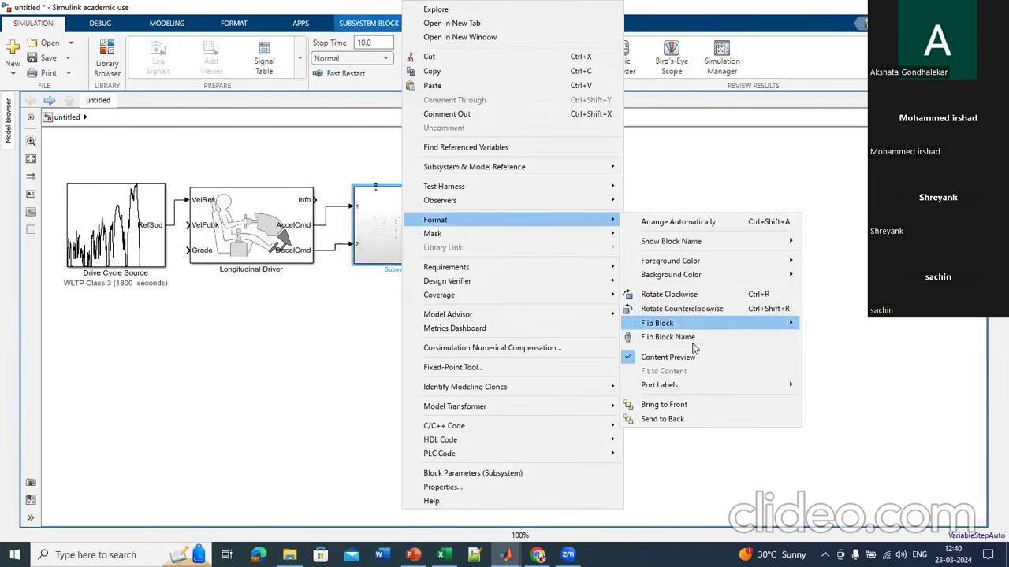
click(632, 361)
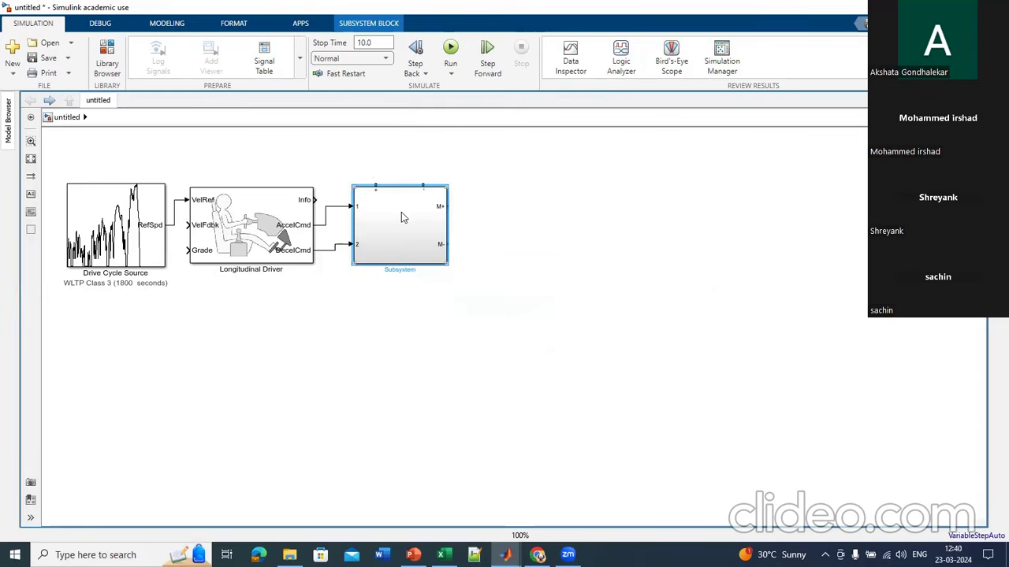
Step: Add images.jpg from the PCE folder as the Subsystem's mask icon image and slightly enlarge the block
right_click(401, 216)
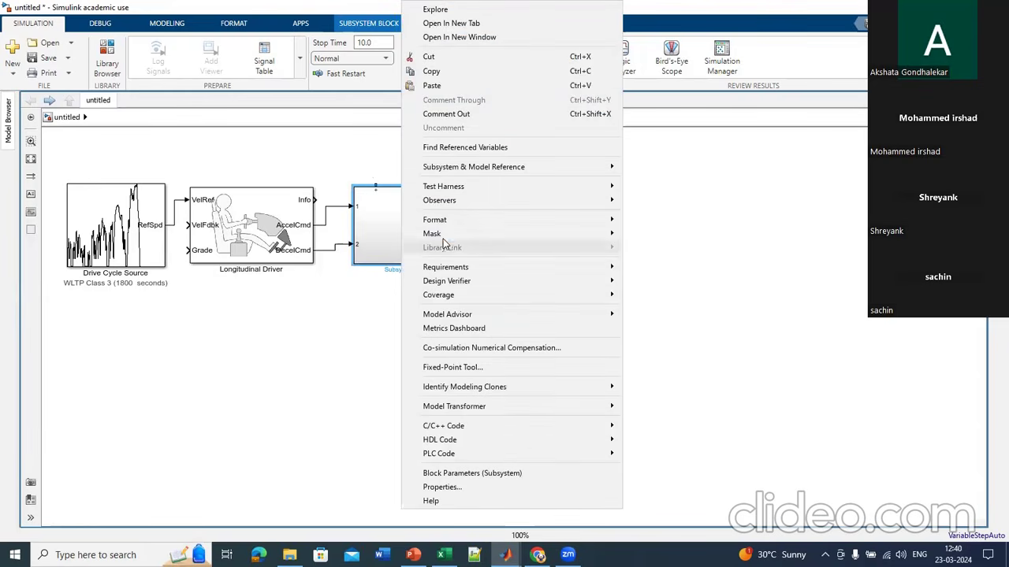
mouse_move(446, 235)
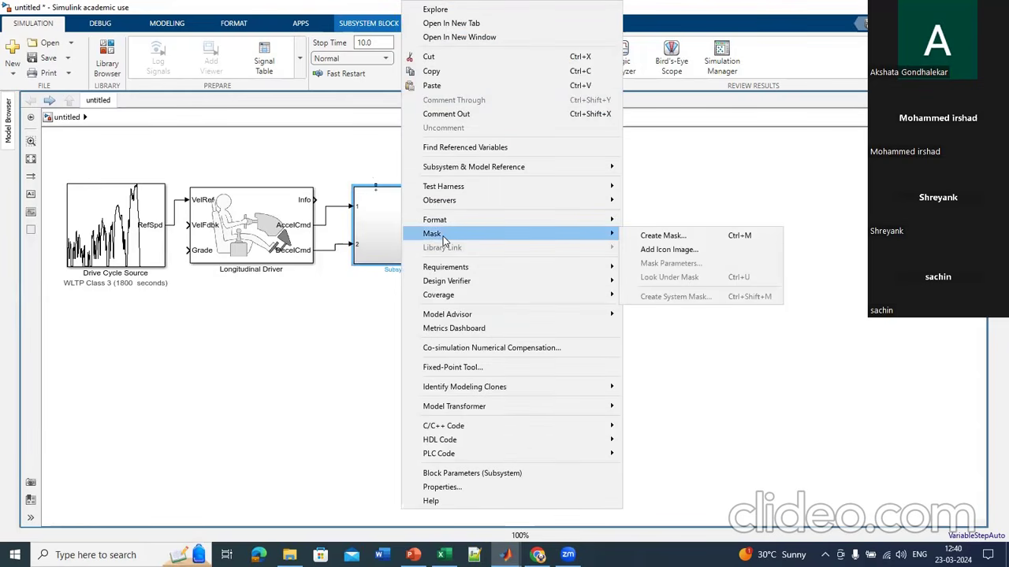
click(653, 248)
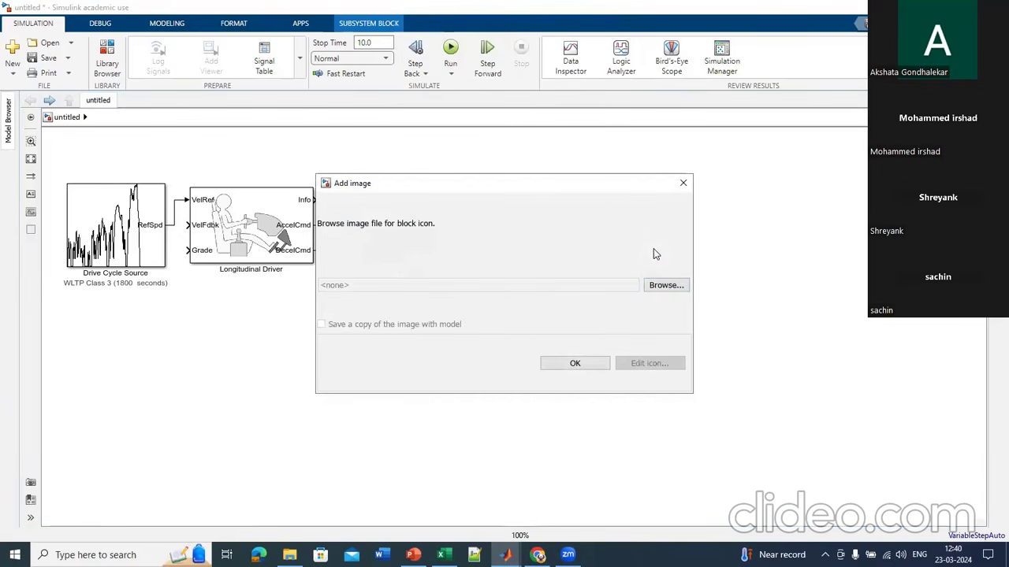
click(667, 287)
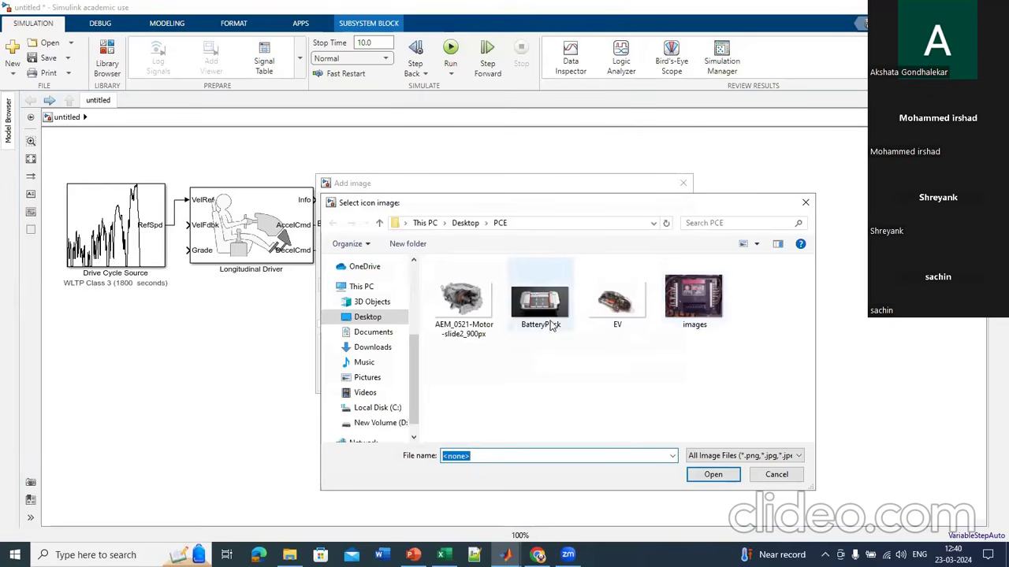
click(706, 294)
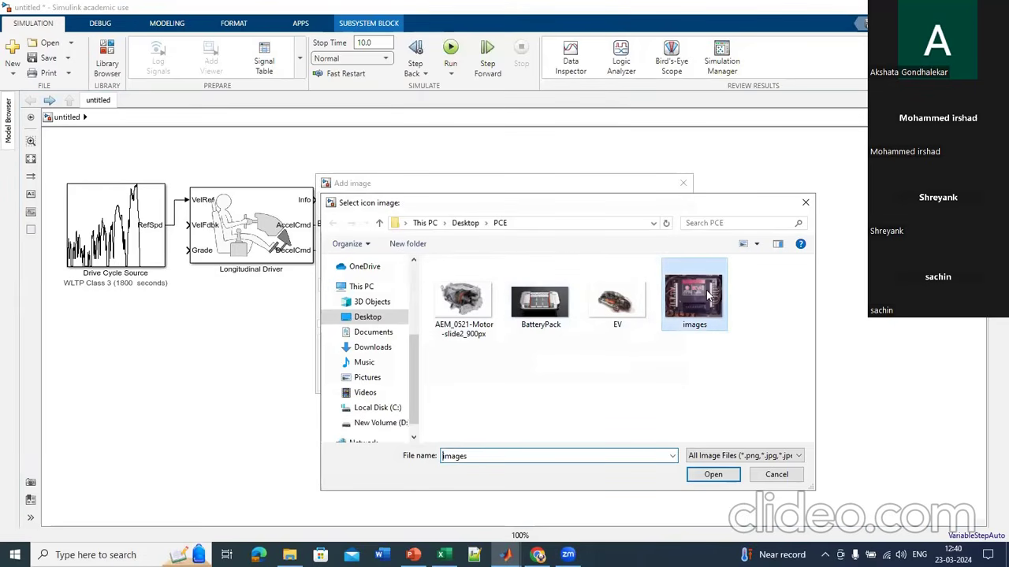
click(707, 476)
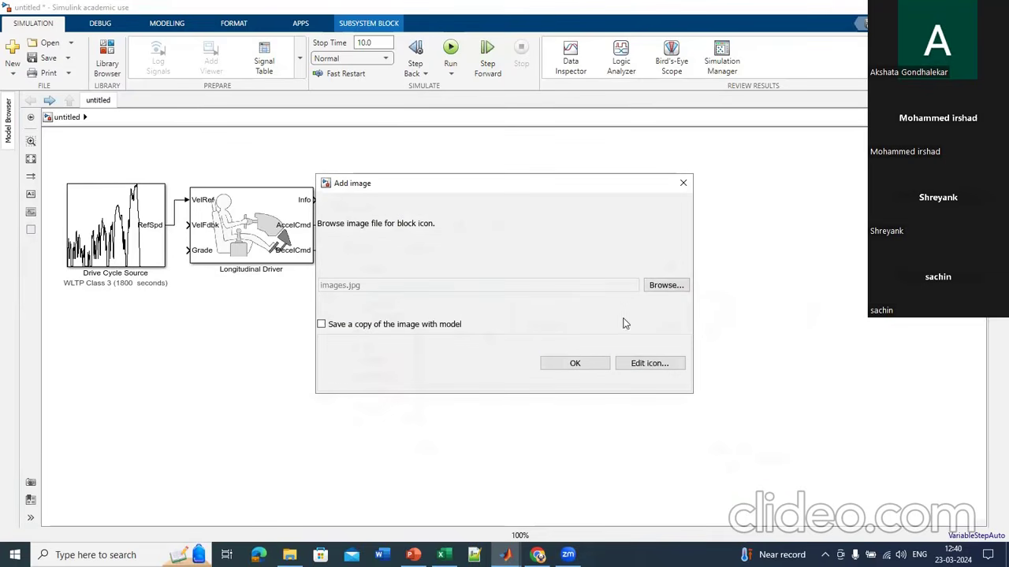
click(573, 365)
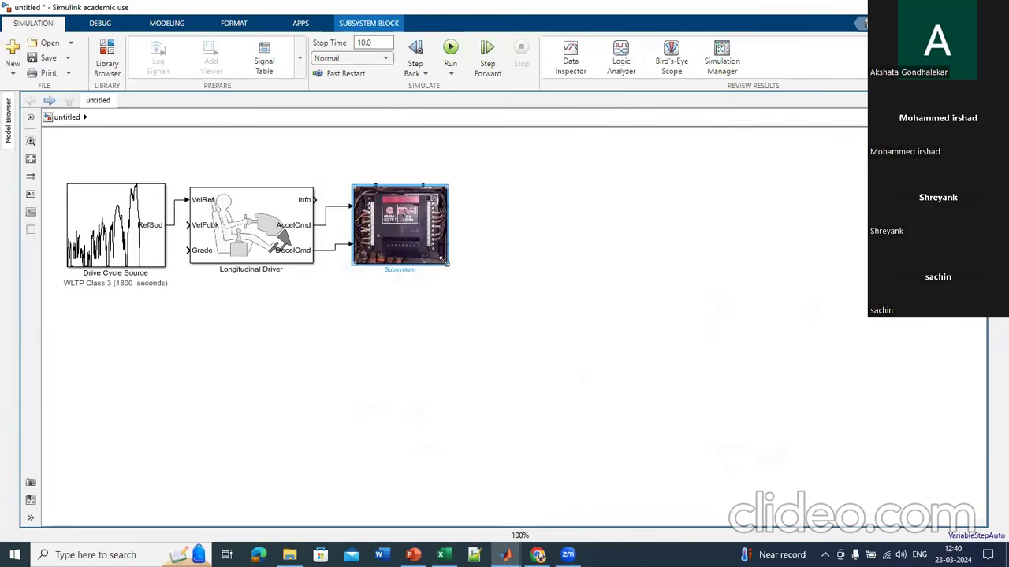
drag(448, 263, 462, 273)
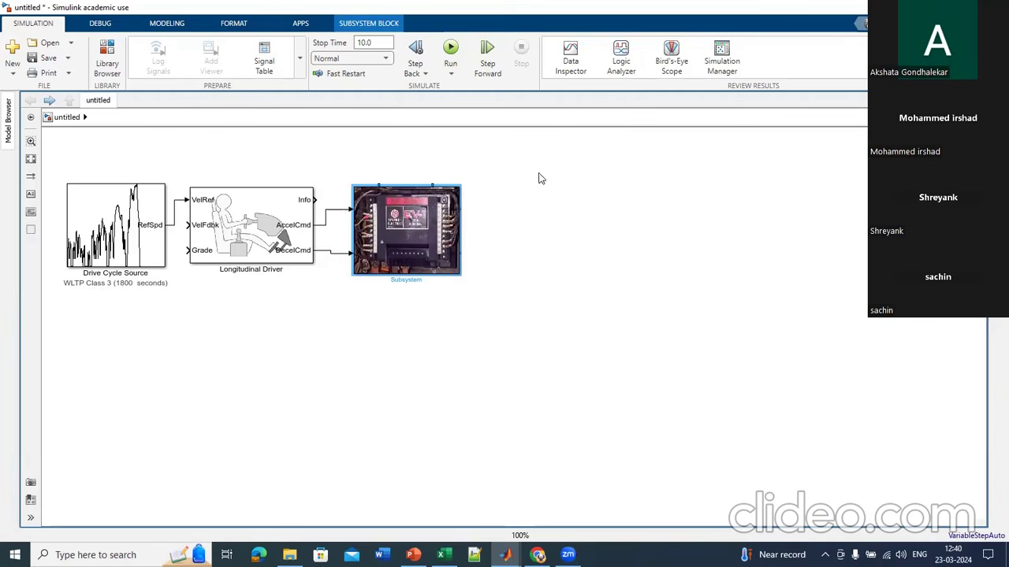
Step: Insert a second Subsystem block to the right of the image-masked one and delete its default input, output and connecting line
click(517, 228)
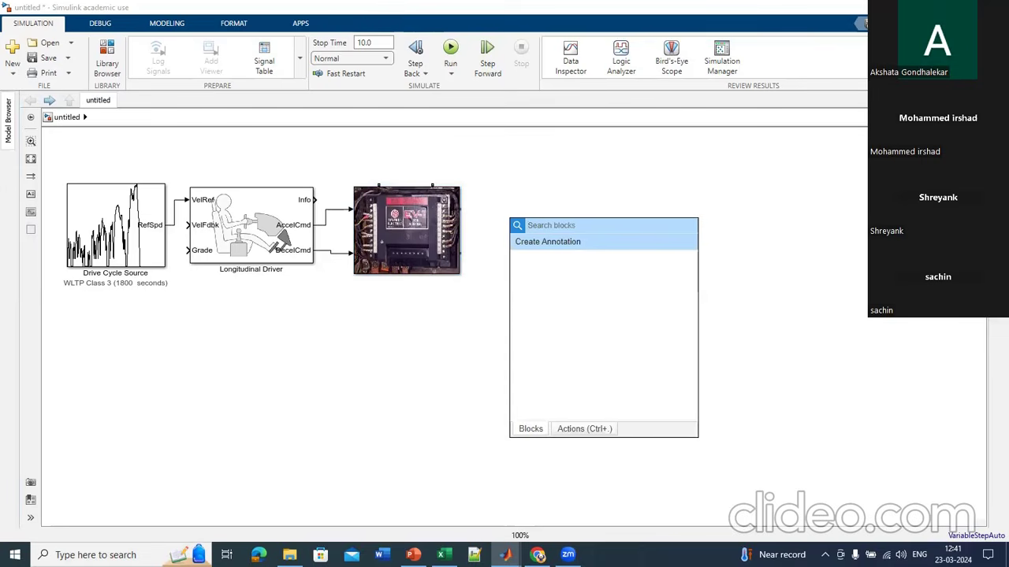
text(su)
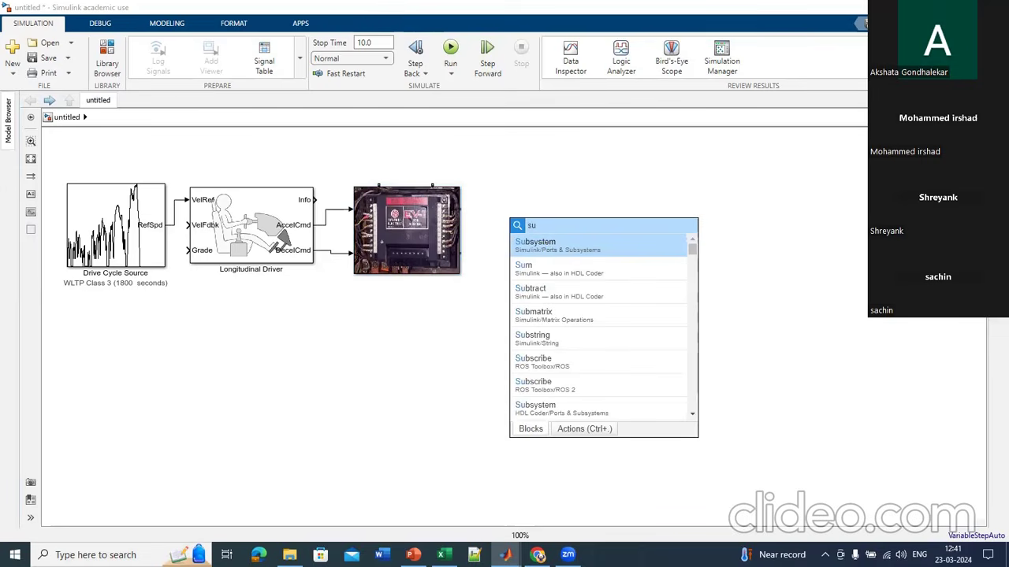
key(Return)
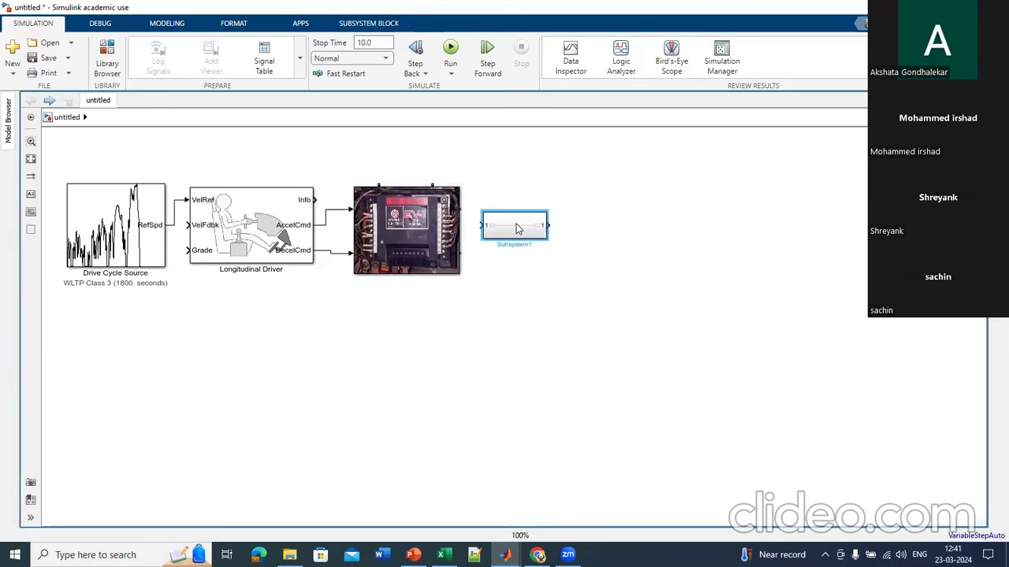
double_click(516, 229)
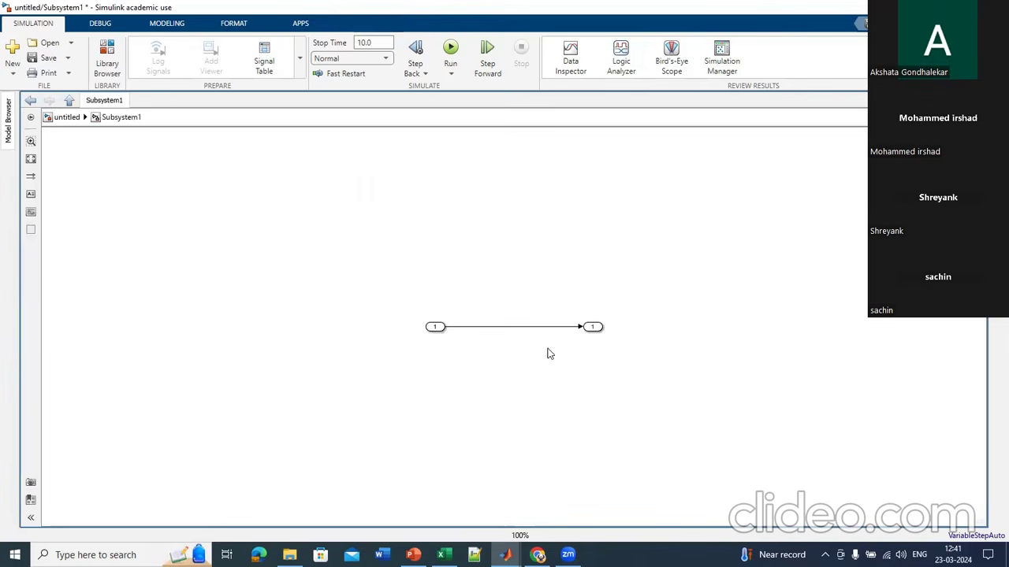
drag(400, 218, 672, 397)
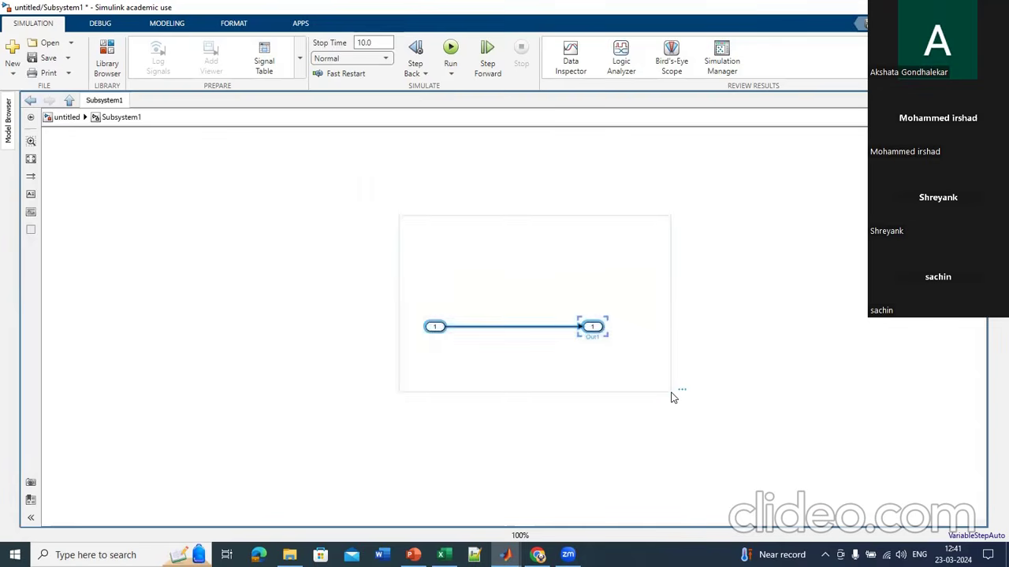
key(Delete)
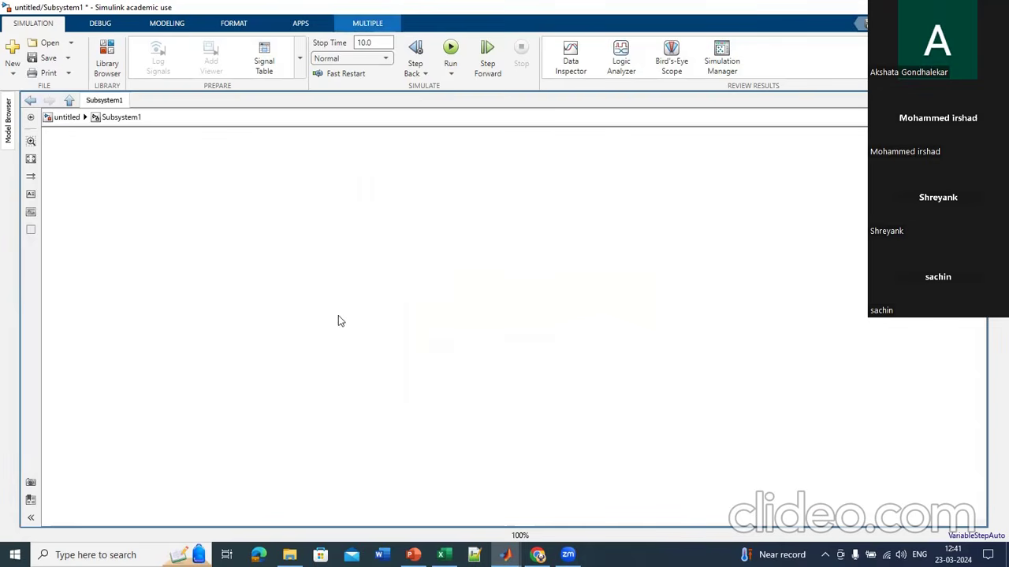
Step: Add a DC Motor block from the Brushed Motors library inside the emptied subsystem
right_click(204, 287)
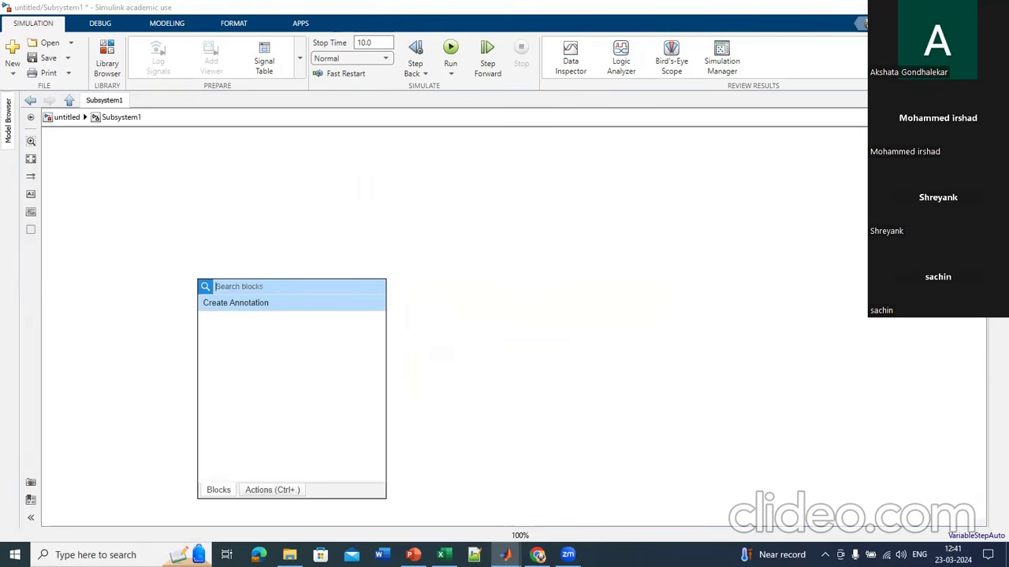
text(DC)
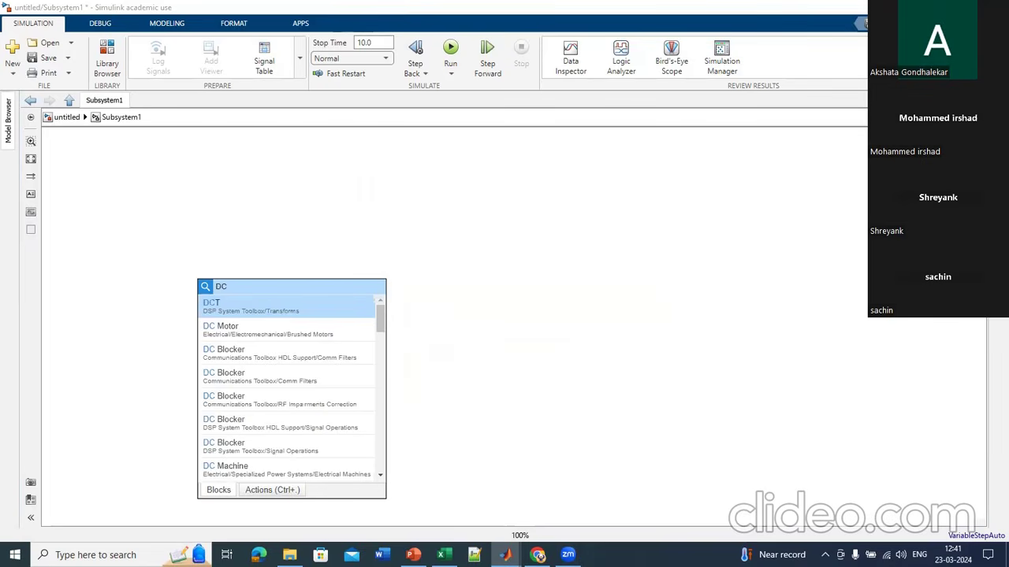
click(231, 331)
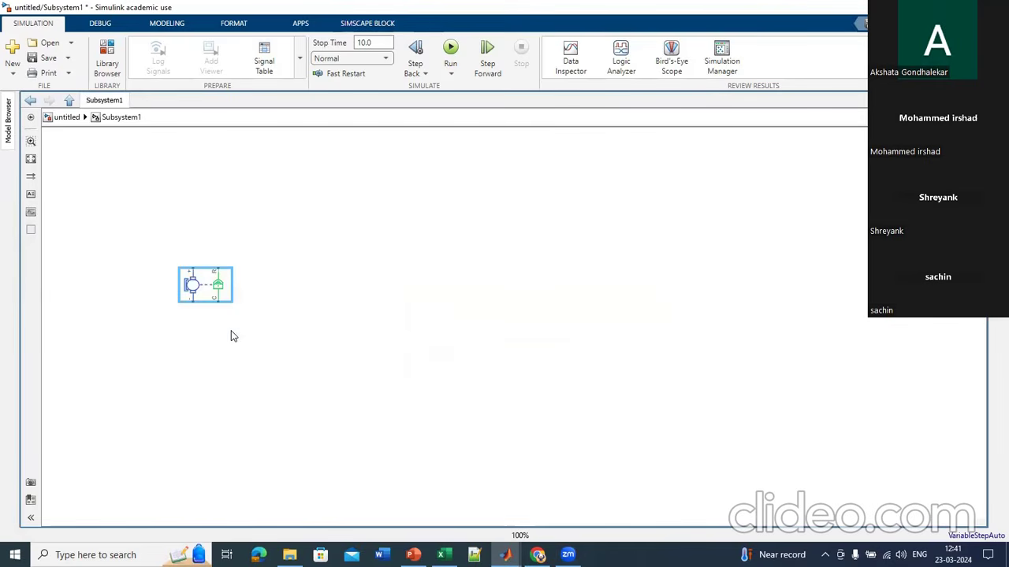
Step: Rotate the DC Motor block 90 degrees clockwise and move it slightly down
click(207, 280)
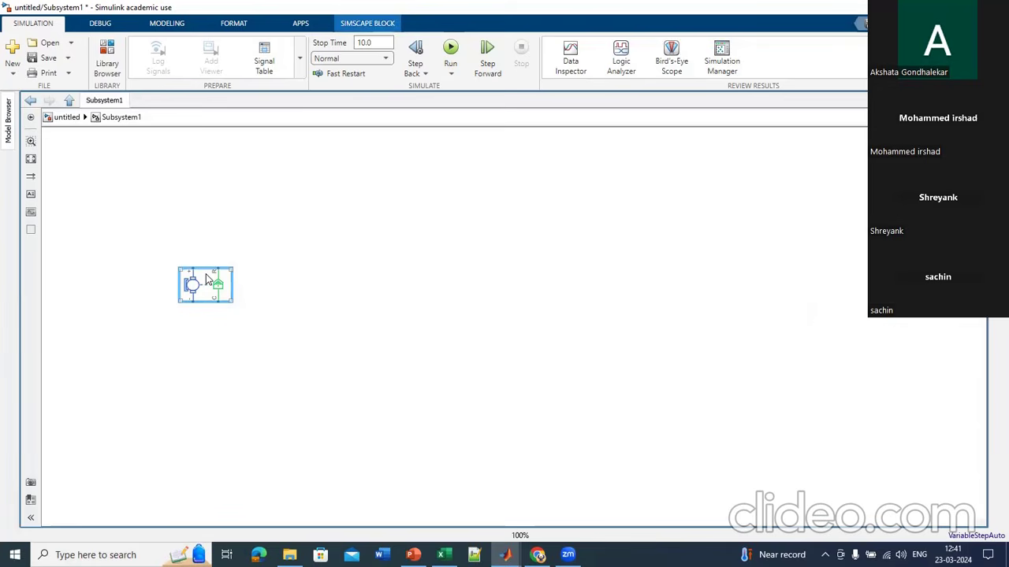
key(ctrl+r)
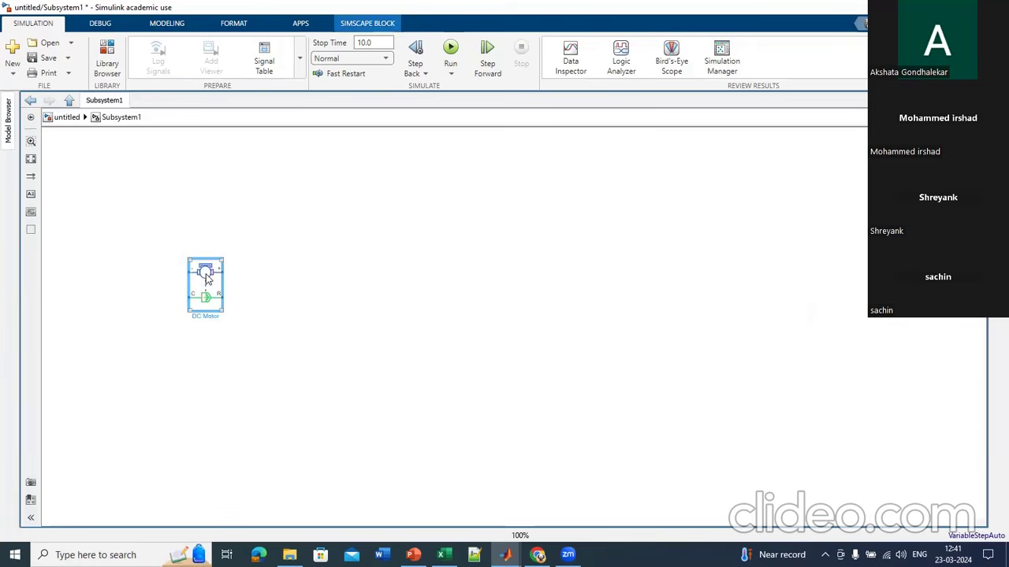
drag(207, 278, 209, 291)
Step: Review the DC Motor block's parameter settings and its description, changing nothing
double_click(207, 290)
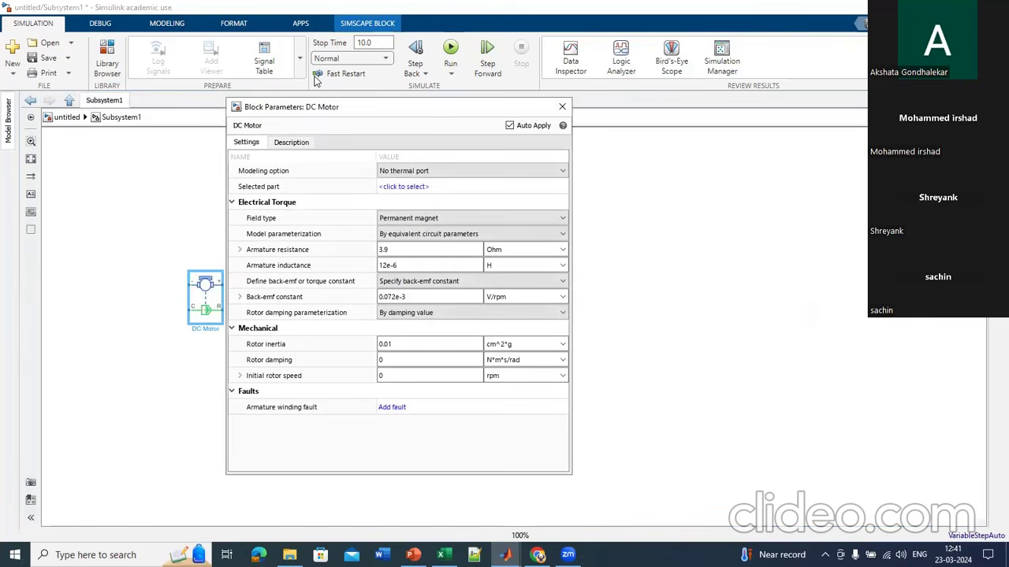
click(288, 146)
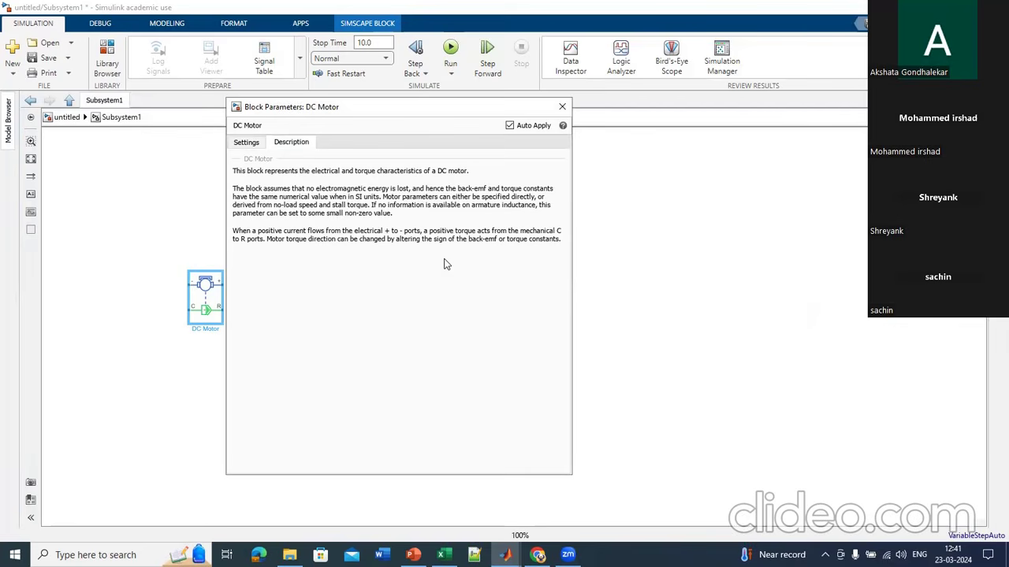
click(561, 110)
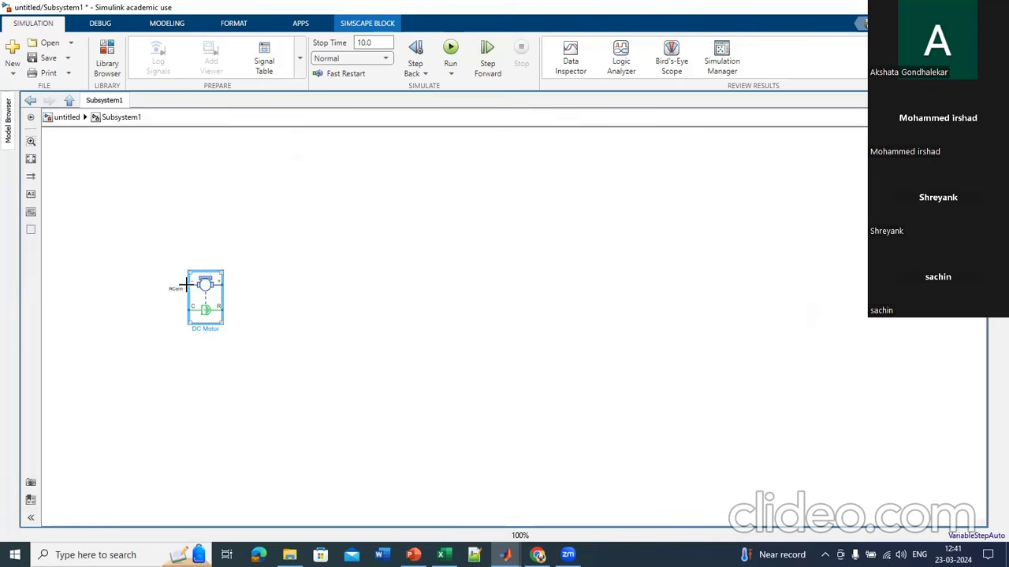
Step: Add two rotated Connection Port blocks above the DC Motor and connect them to its negative and positive terminals
double_click(164, 196)
text(cp)
key(BackSpace)
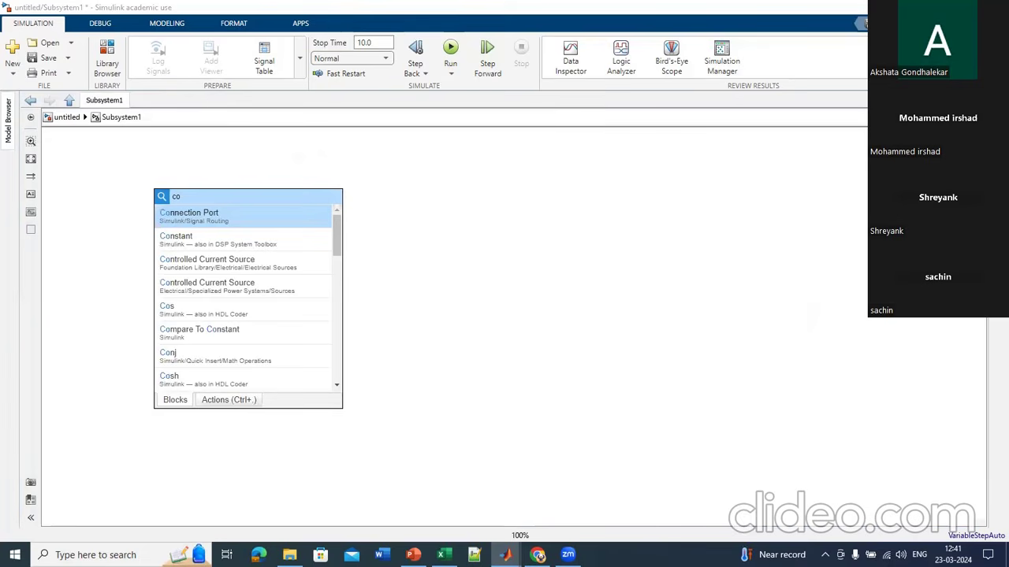
click(210, 220)
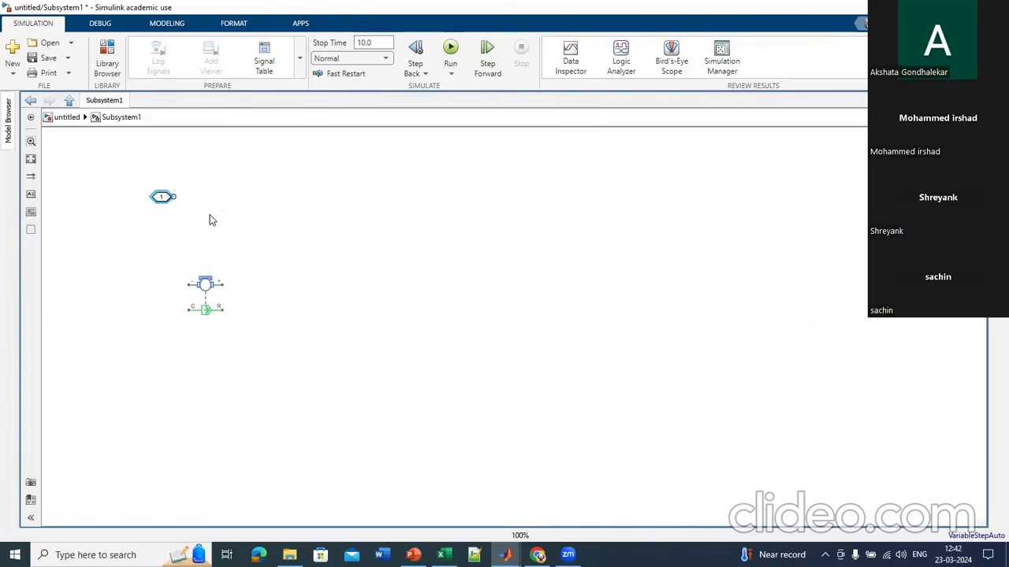
drag(173, 199, 182, 282)
drag(158, 194, 172, 192)
key(ctrl+r)
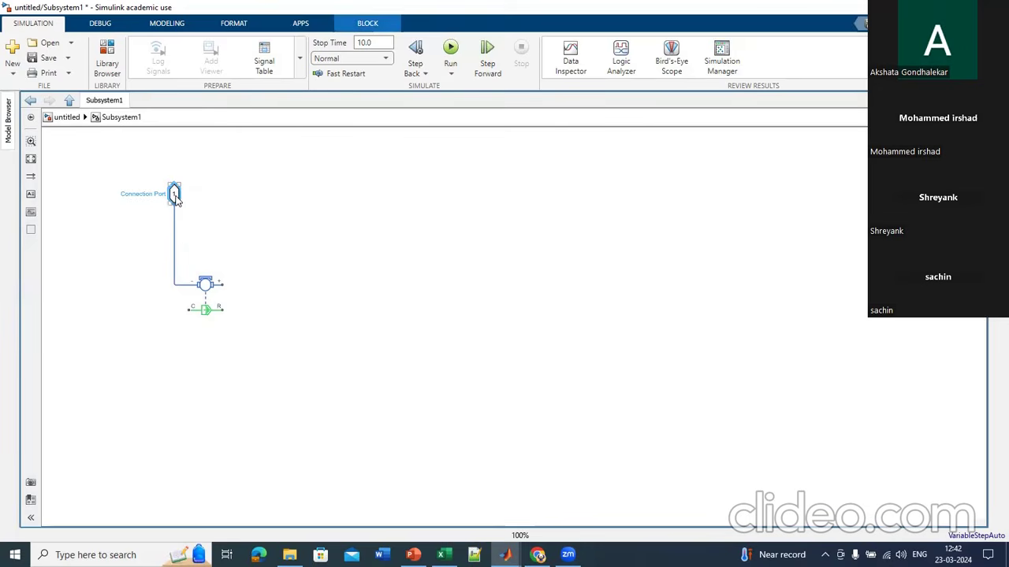
drag(178, 200, 226, 282)
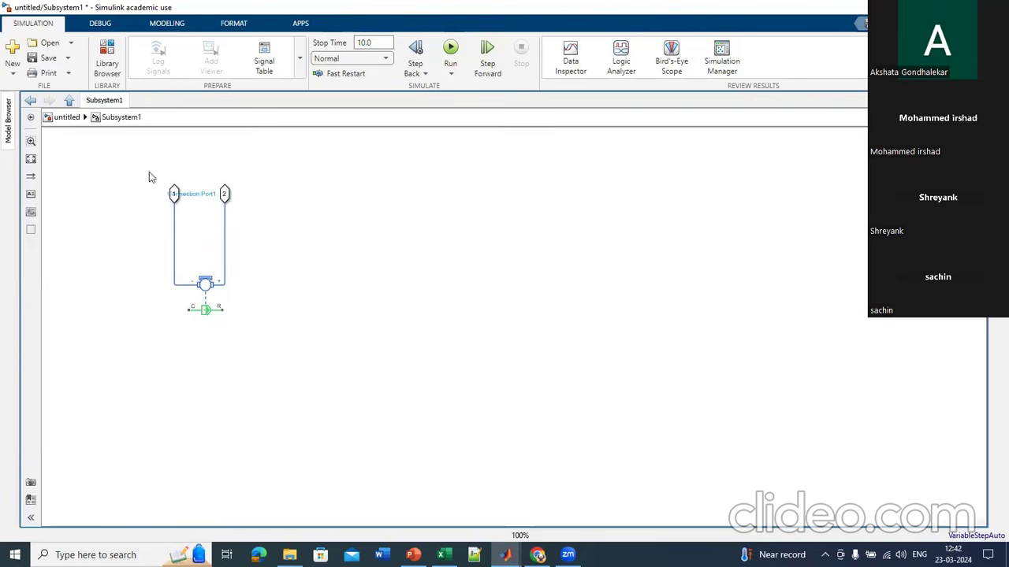
Step: Try to wire the image-masked controller's upper physical port to port 1 of Subsystem1 in the top-level model
click(31, 101)
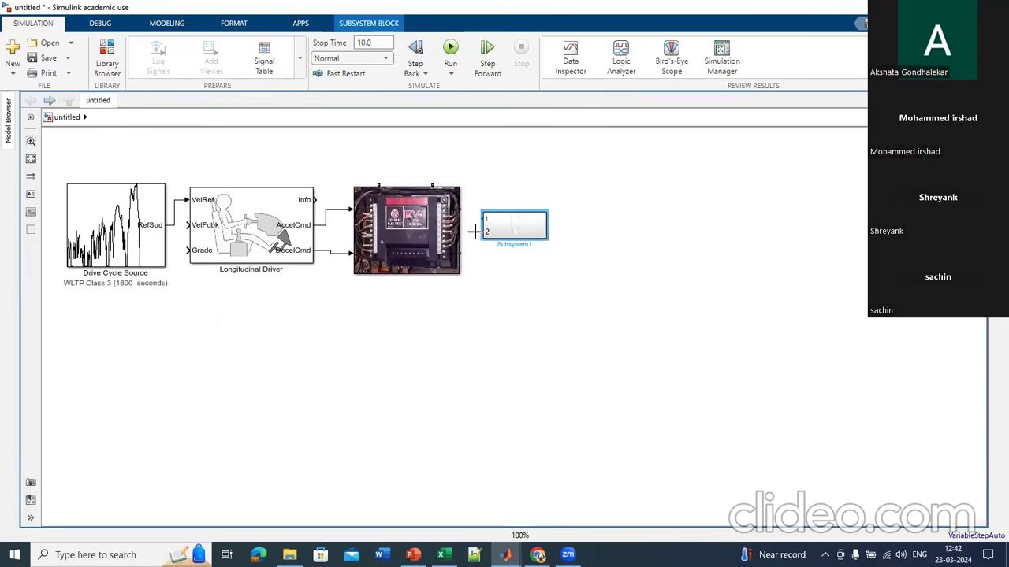
drag(482, 232, 481, 219)
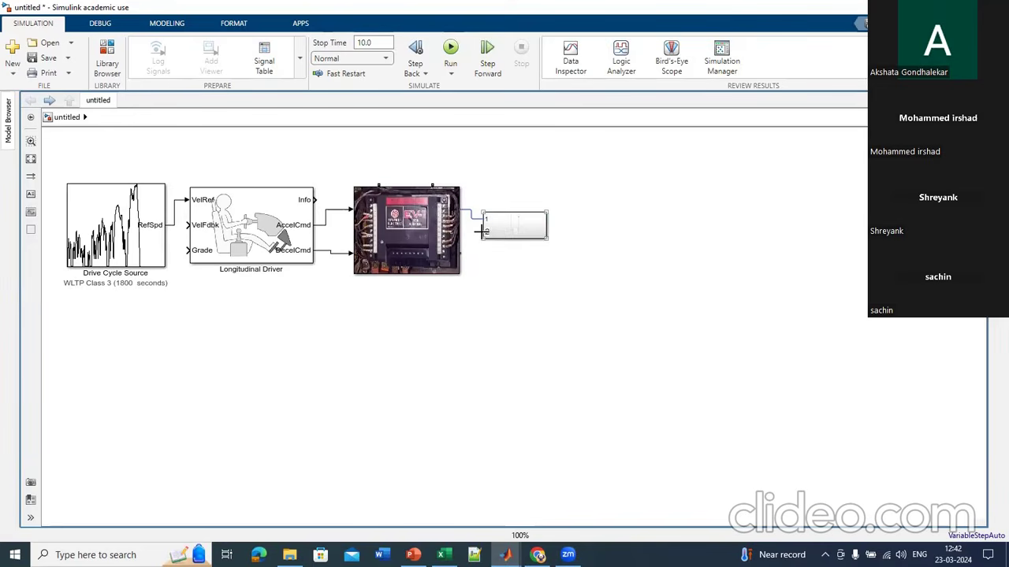
click(482, 232)
Step: Inside Subsystem1, number the connection port on the motor's negative terminal 2 and the one on its positive terminal 1
double_click(501, 230)
click(174, 197)
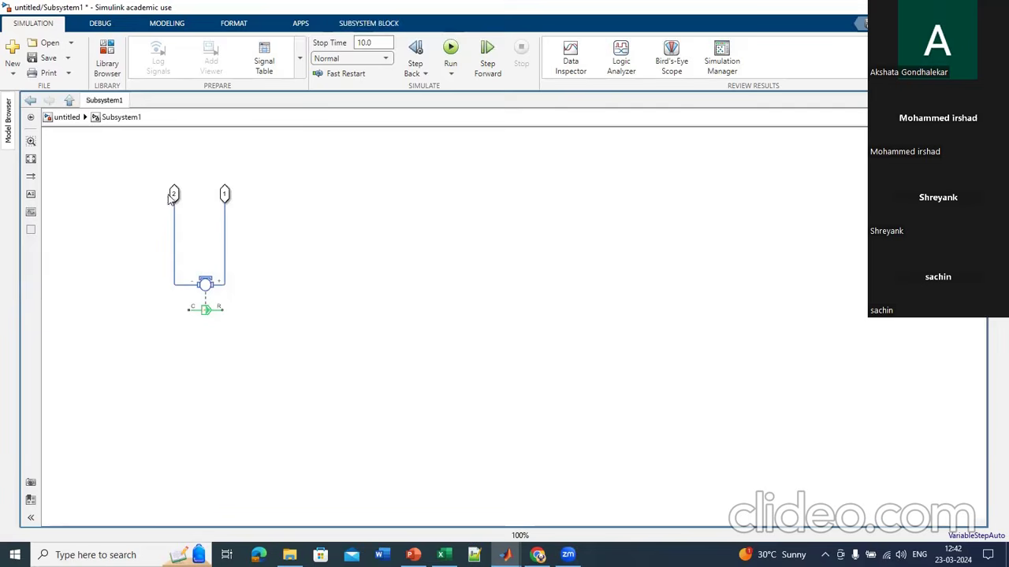
double_click(174, 197)
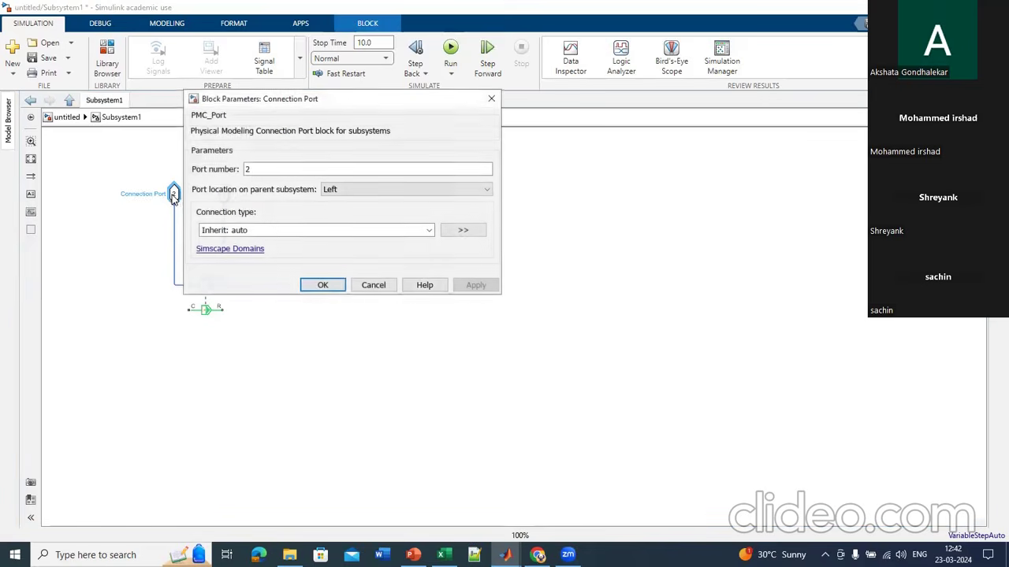
double_click(291, 169)
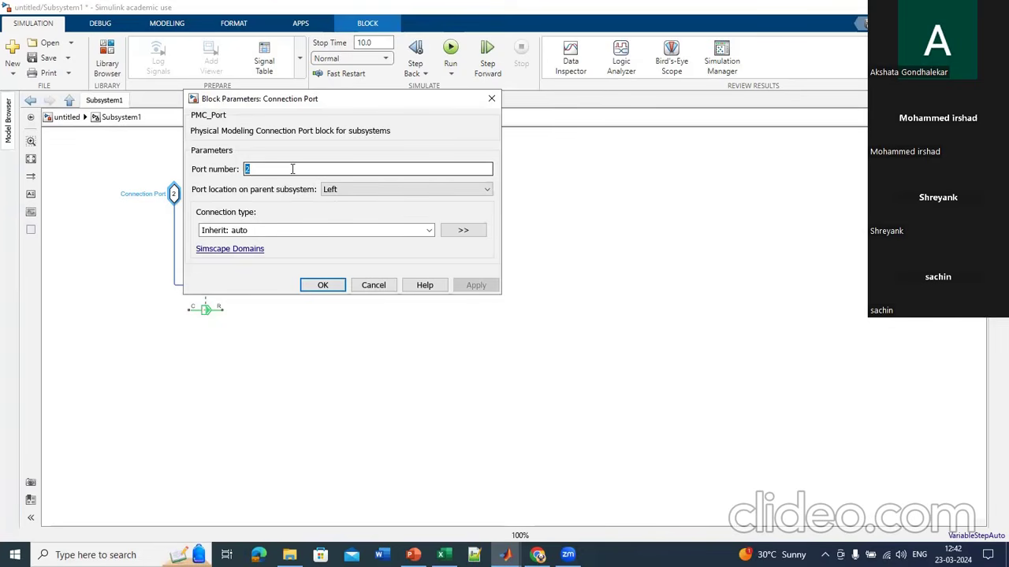
click(489, 99)
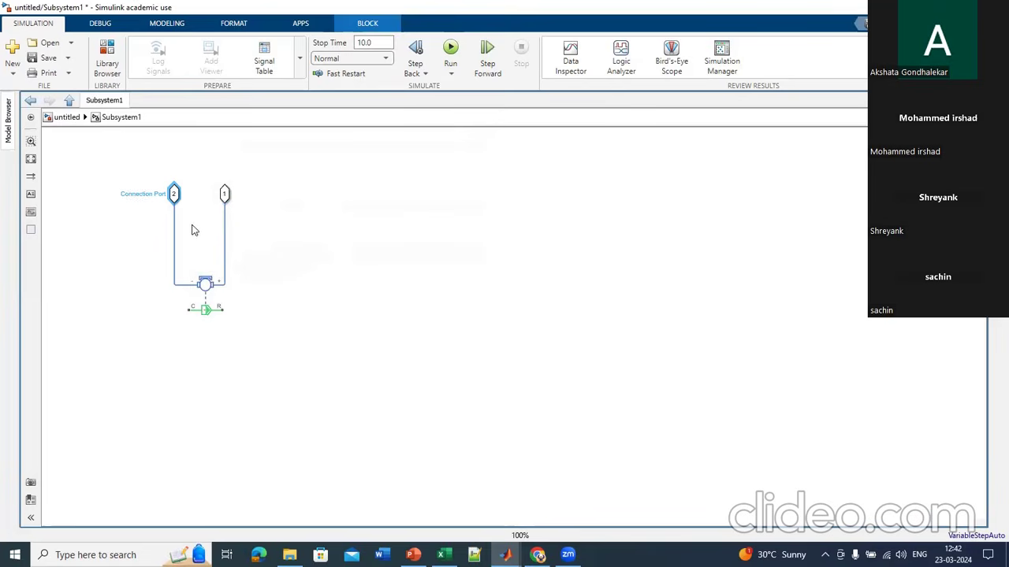
click(193, 224)
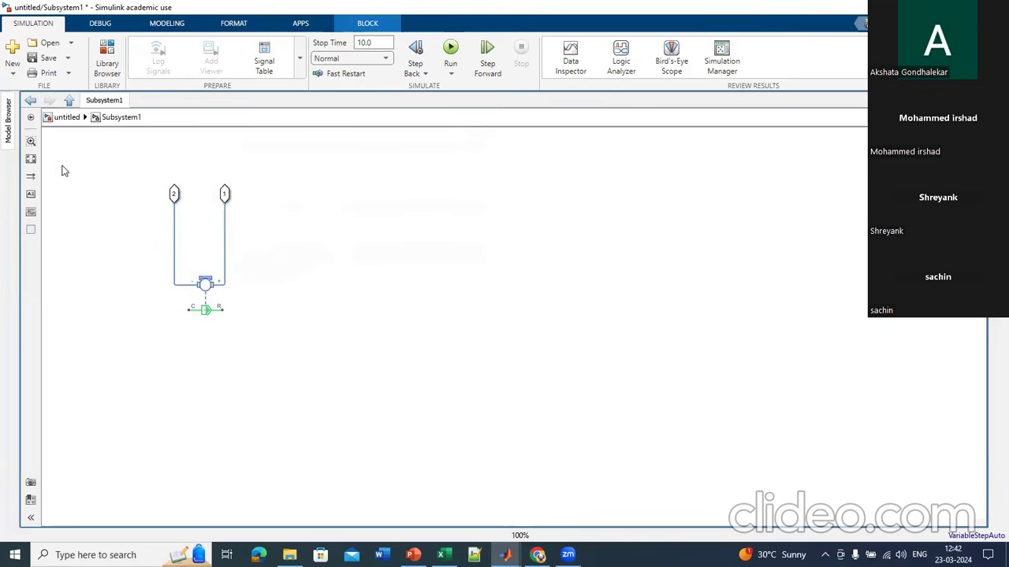
Step: Connect the image-masked controller's two physical ports to ports 1 and 2 of Subsystem1 in the top-level model
click(30, 101)
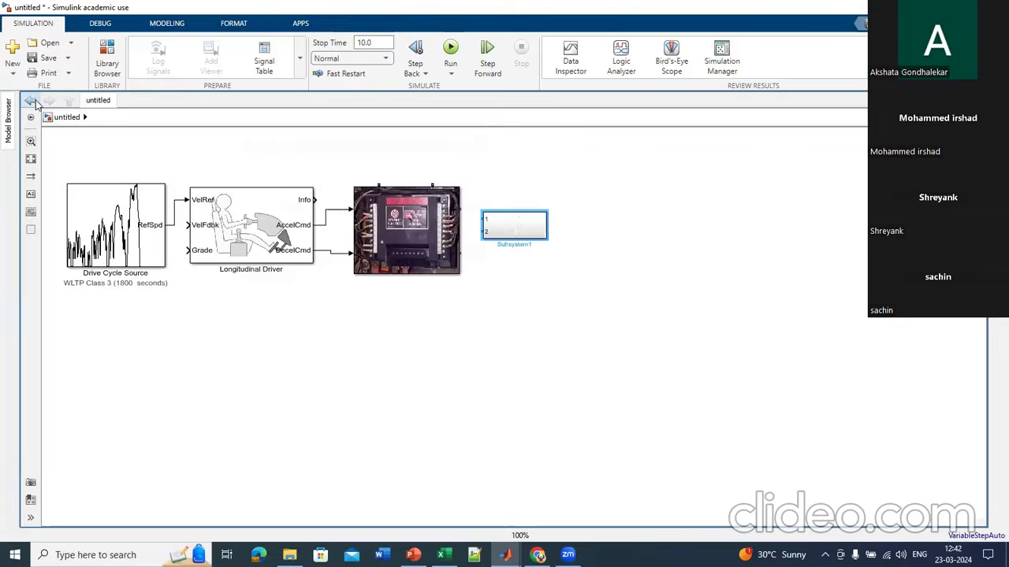
click(478, 219)
click(457, 211)
click(457, 252)
Step: Enlarge Subsystem1 to about the controller block's height and shift it until both connecting lines run straight
click(540, 233)
drag(546, 238, 558, 280)
drag(559, 211, 569, 209)
drag(535, 243, 541, 227)
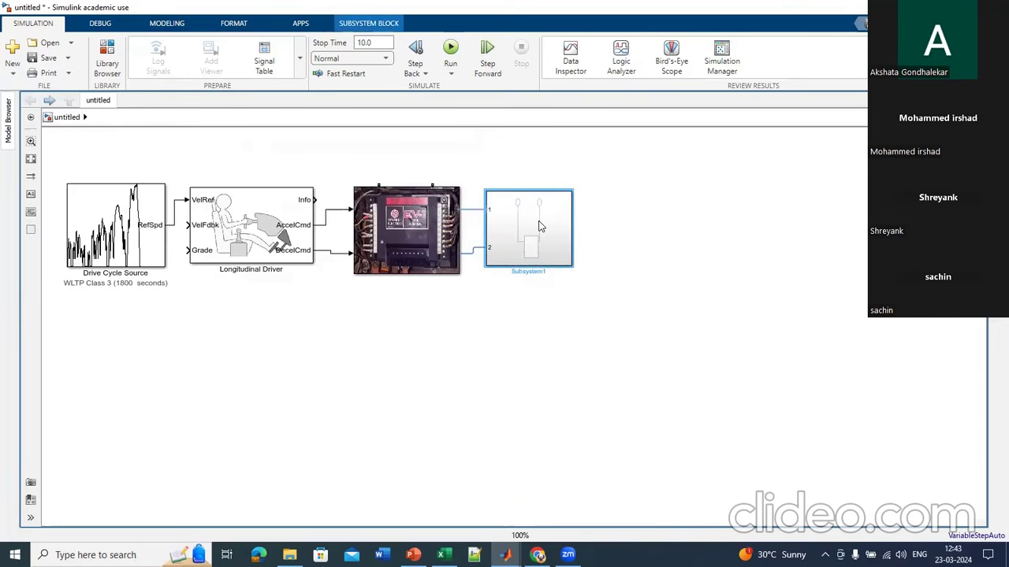
key(Down)
key(Down)
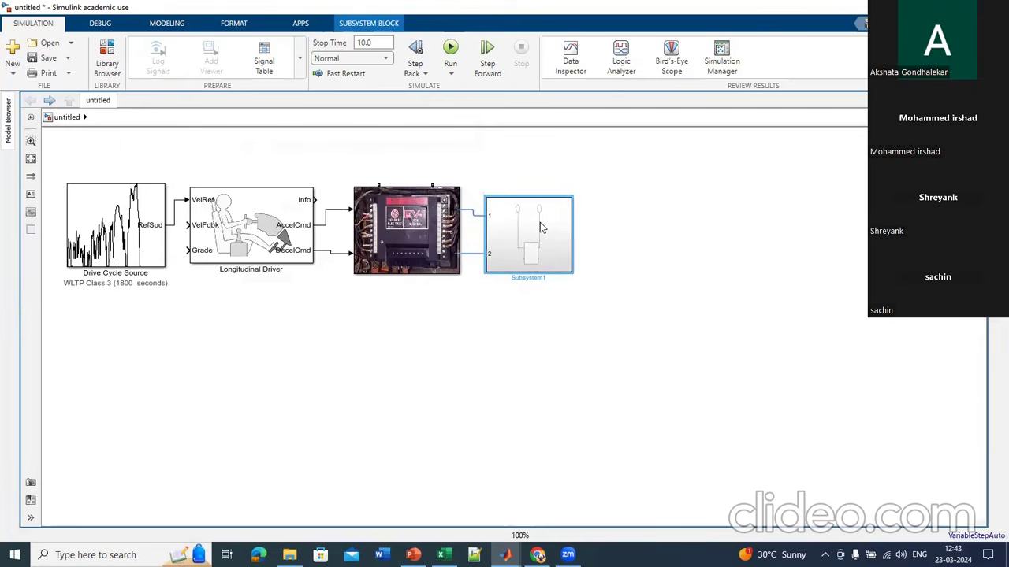
drag(568, 191, 575, 184)
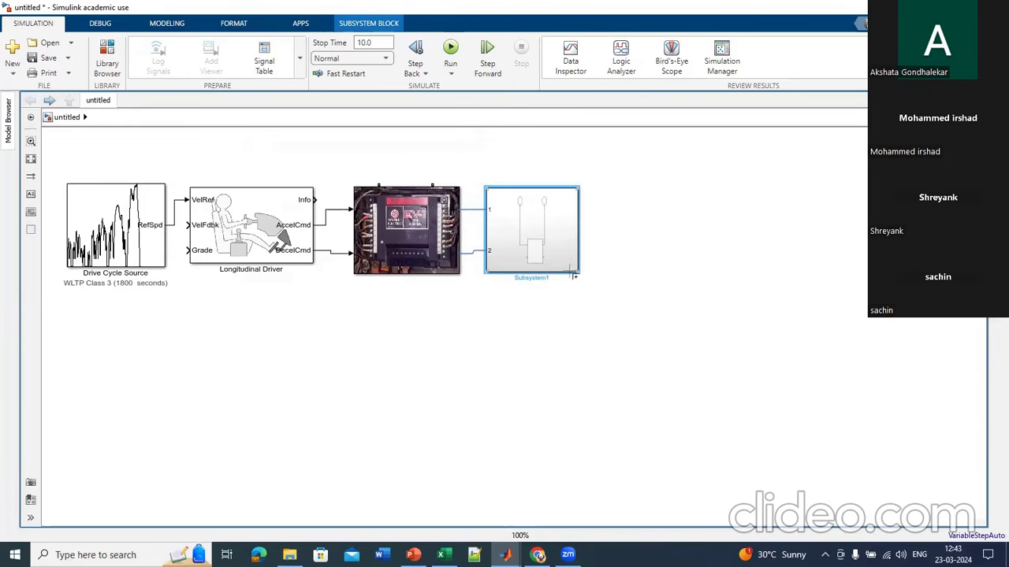
drag(577, 275, 577, 276)
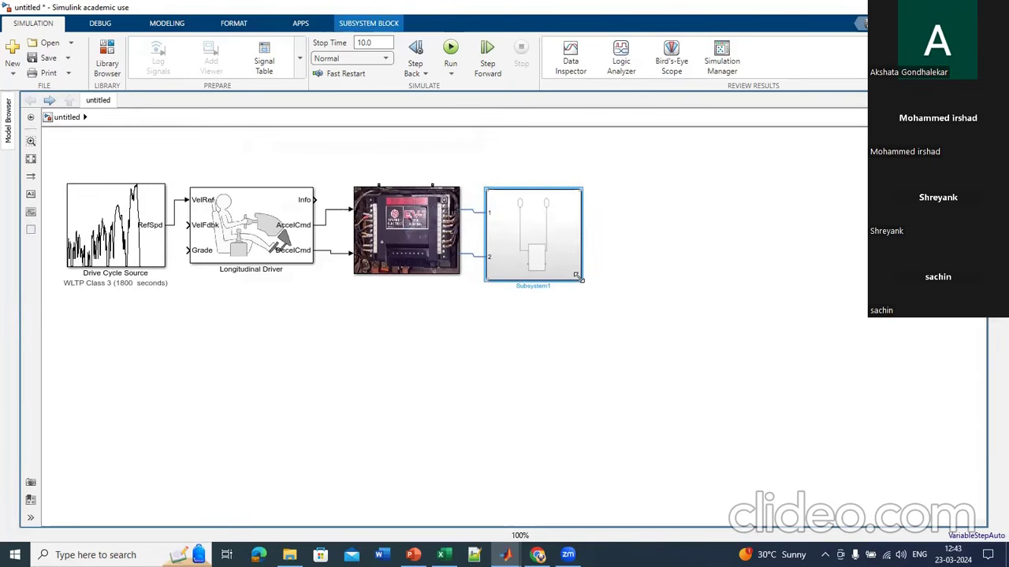
drag(540, 242, 540, 239)
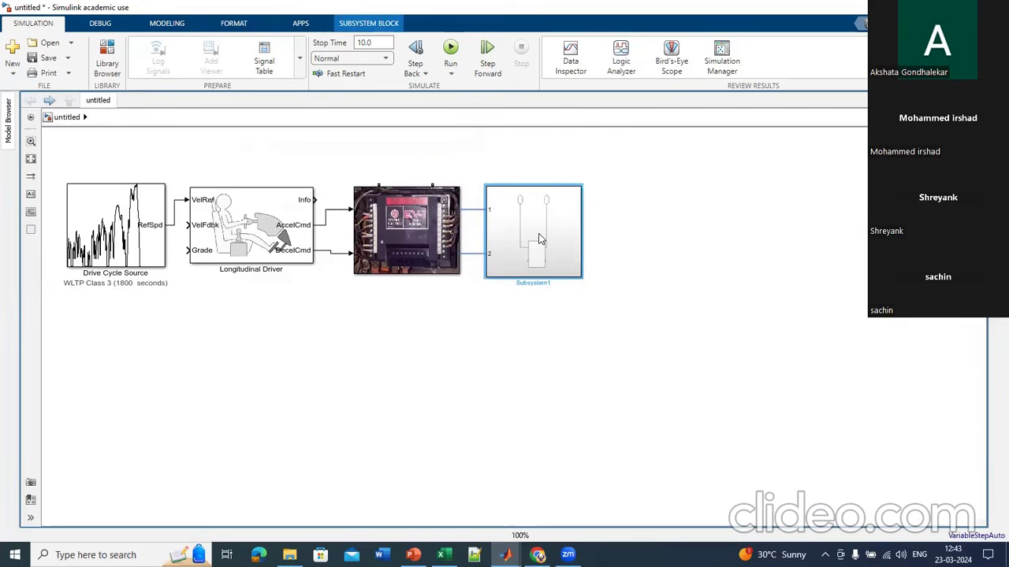
Step: Inside Subsystem1, add a Mechanical Rotational Reference block and connect it to the DC Motor's C port, aligned beside it
double_click(539, 239)
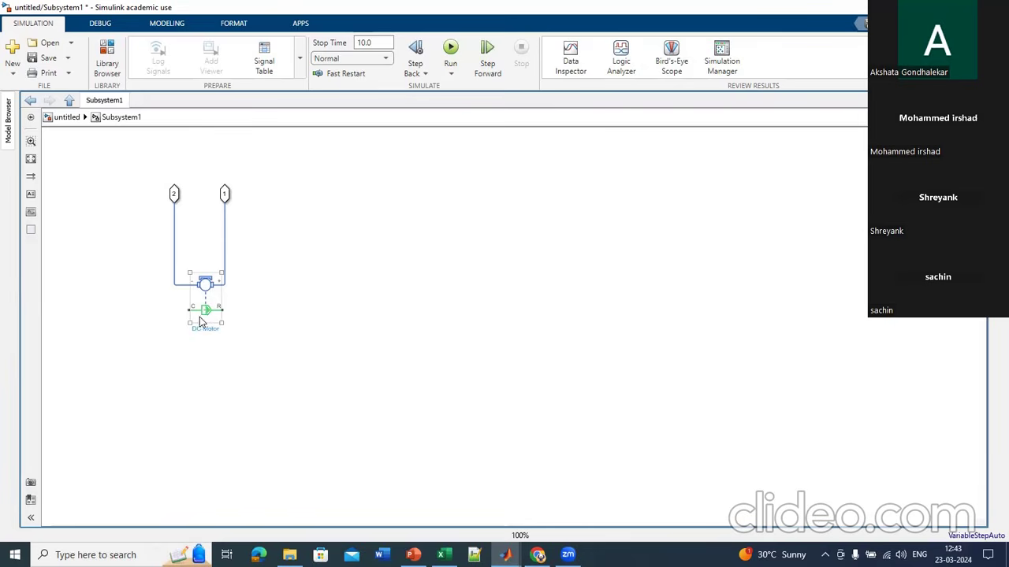
double_click(146, 316)
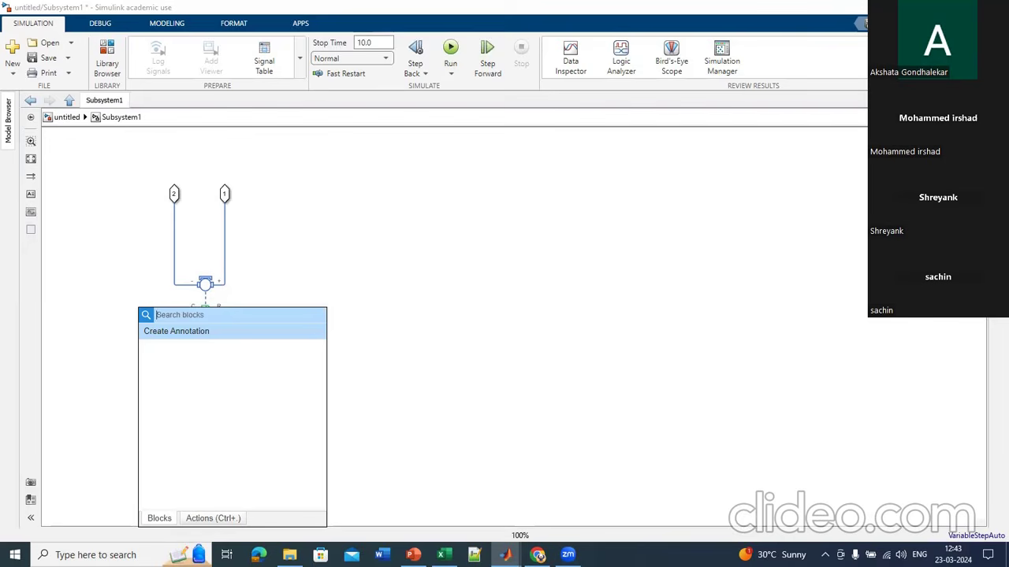
text(mecha)
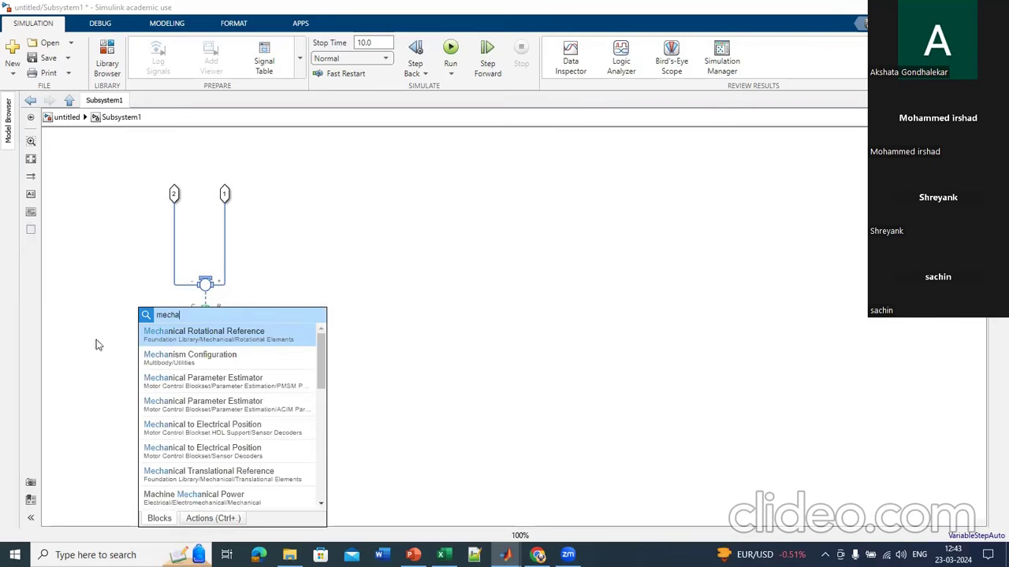
click(226, 344)
click(146, 314)
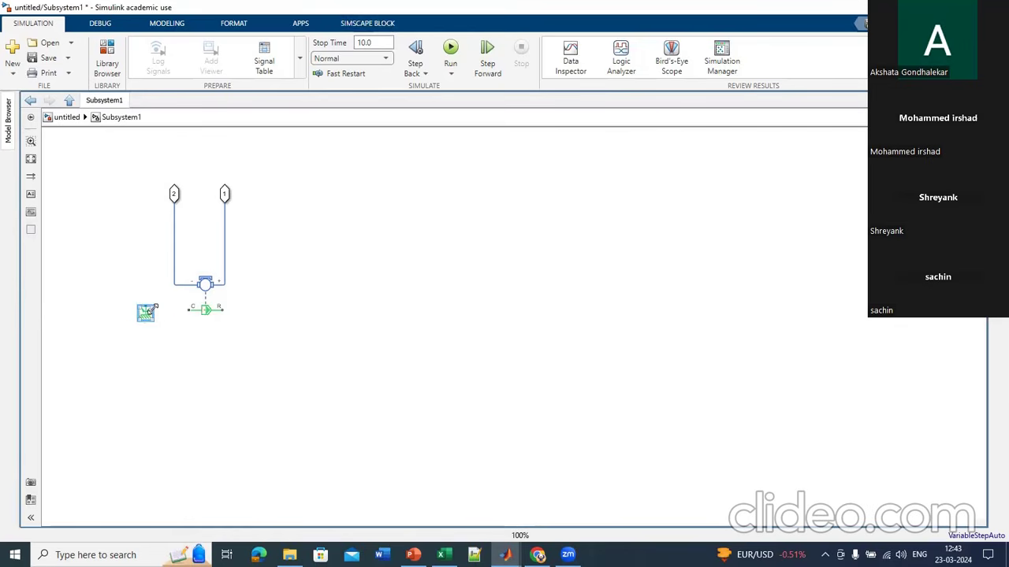
drag(151, 313, 190, 310)
click(148, 313)
shift+click(220, 309)
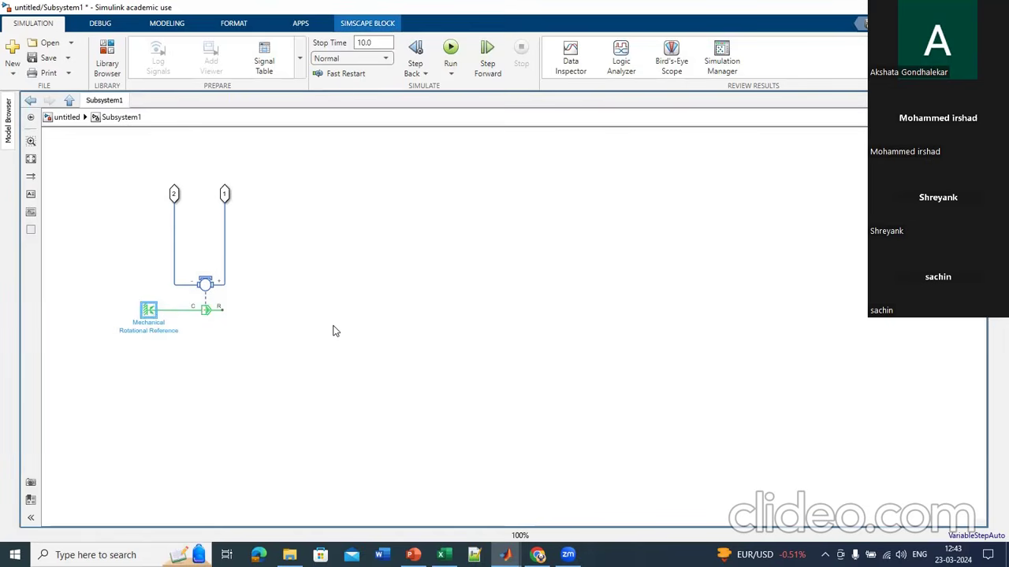
double_click(427, 309)
text(gear)
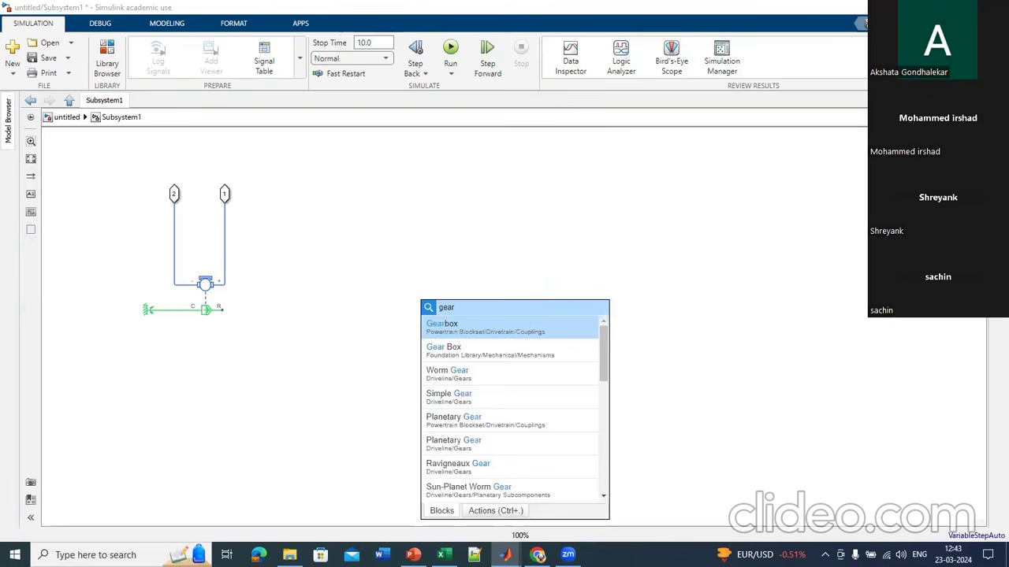
key(Return)
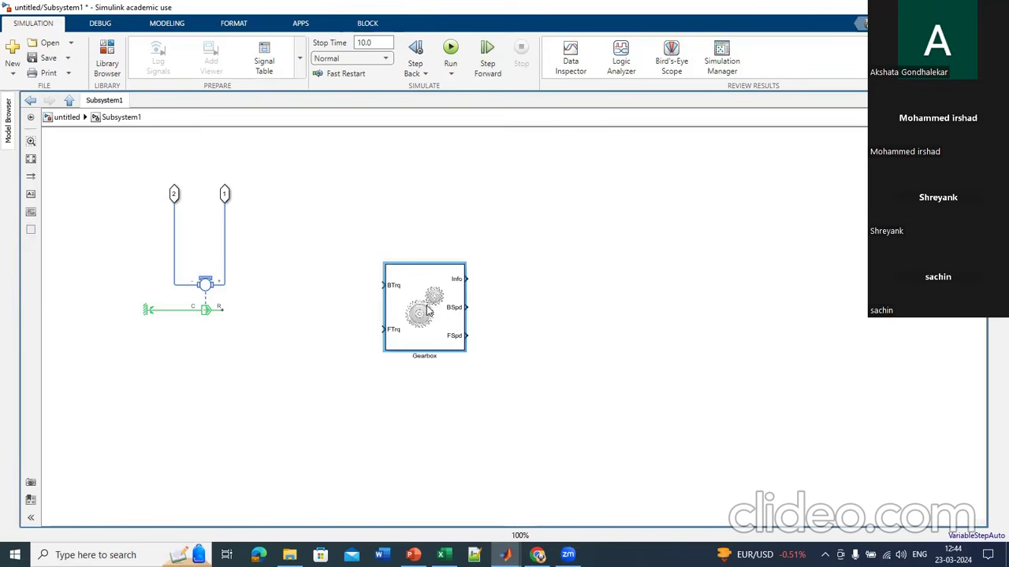
key(Delete)
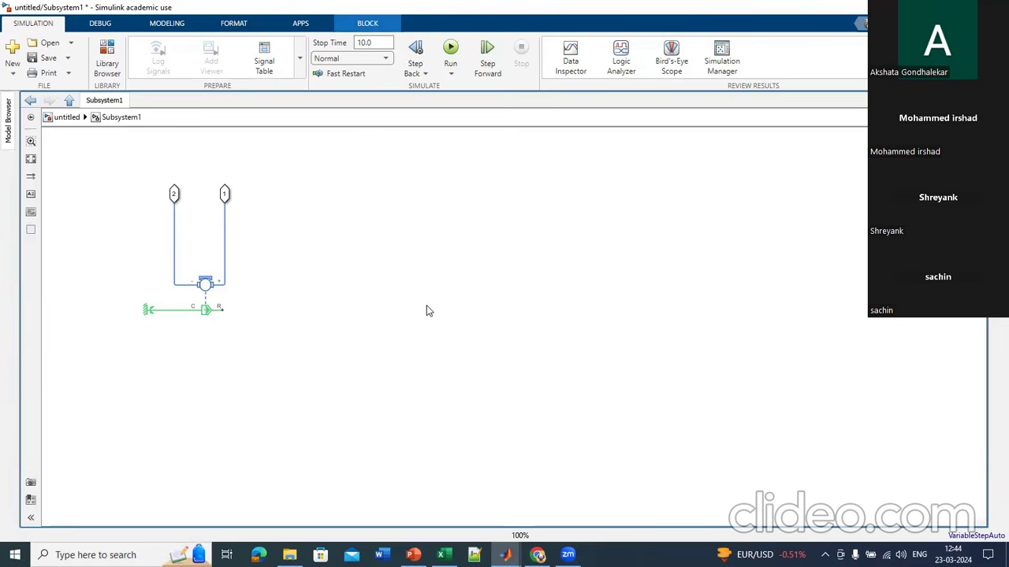
Step: Add a Foundation Library Gear Box, connect its S port to the DC Motor's R port, and draw a long line rightward from its O port
double_click(380, 245)
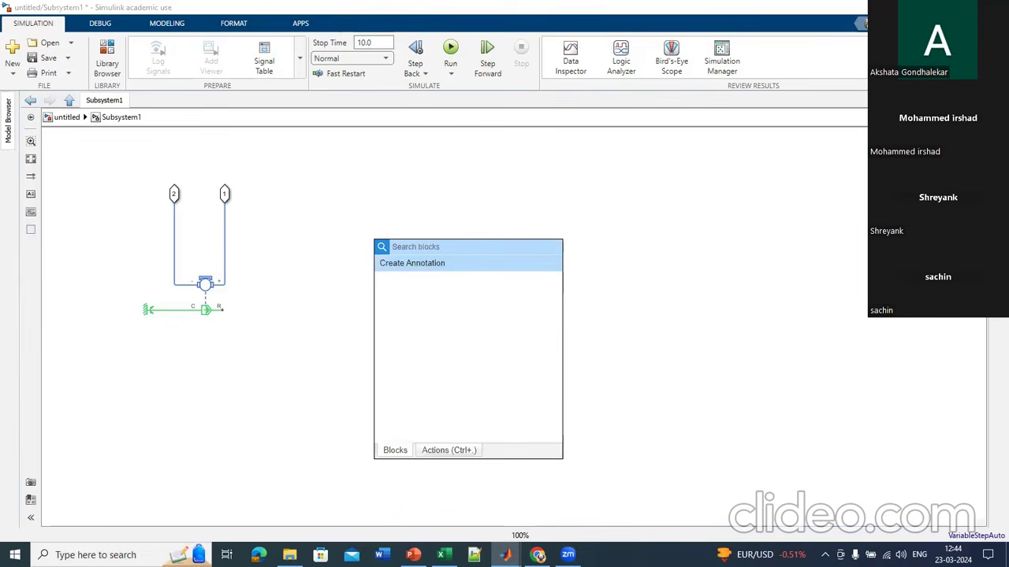
text(gear)
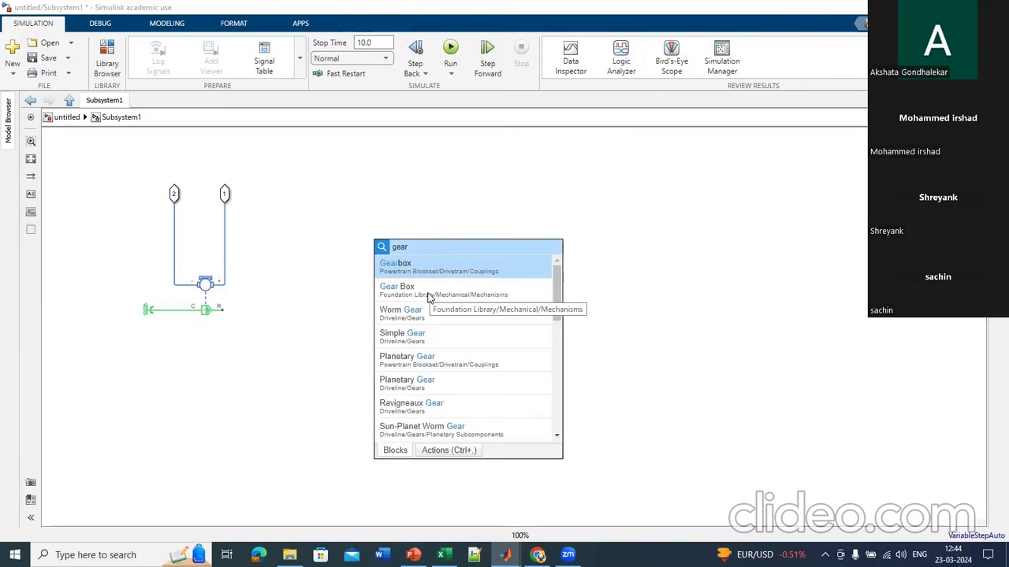
click(430, 297)
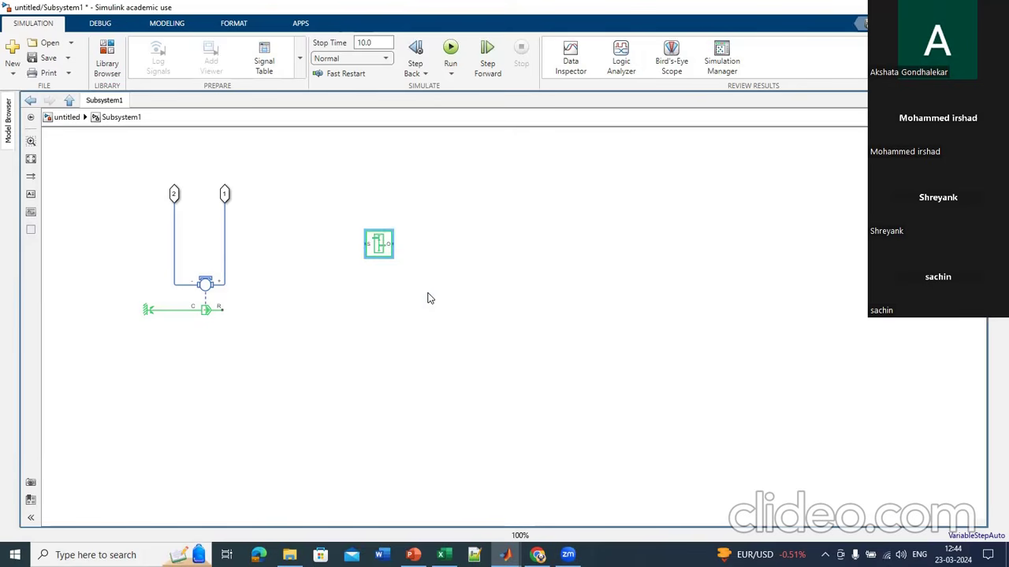
drag(384, 250, 363, 314)
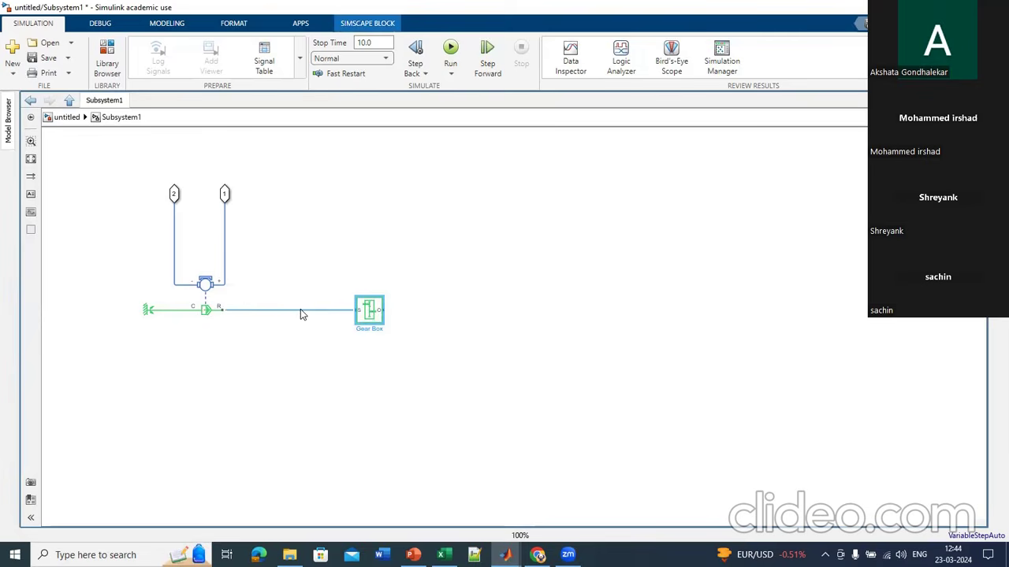
click(219, 316)
drag(385, 309, 732, 309)
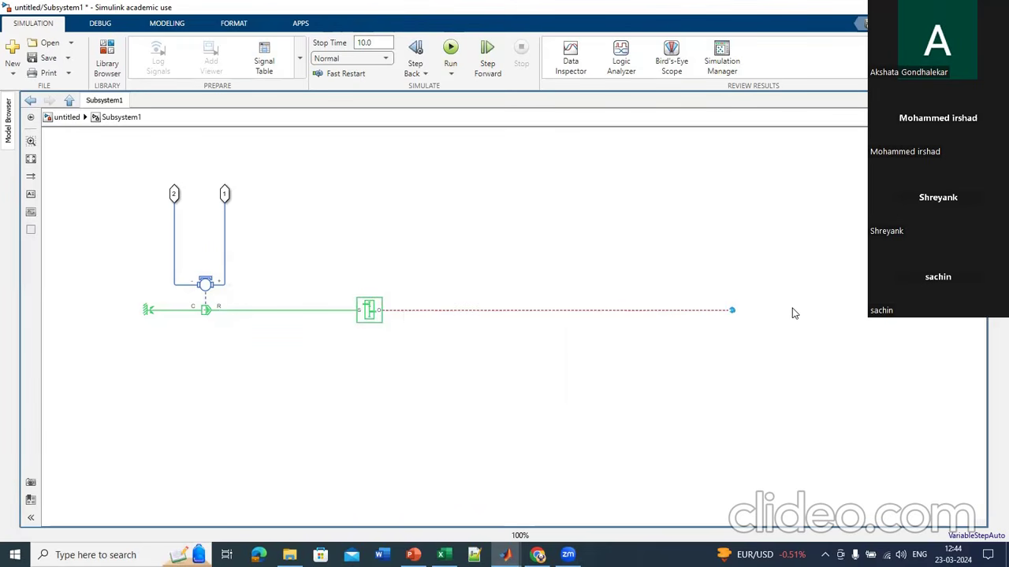
Step: Add a Simulink Connection Port, connect it to the Gear Box's O port, and rotate and align it so the line runs straight
double_click(794, 312)
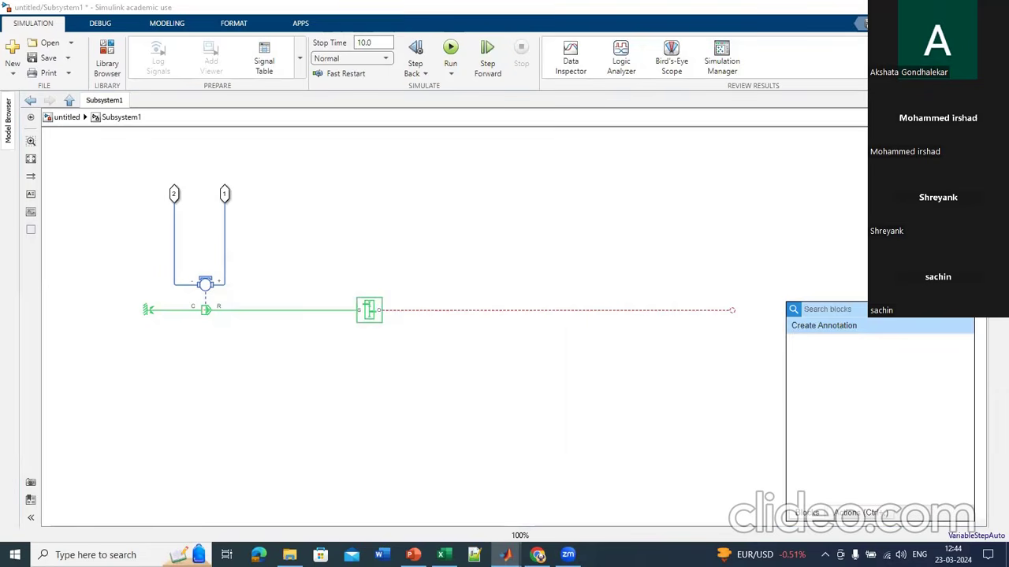
text(conn)
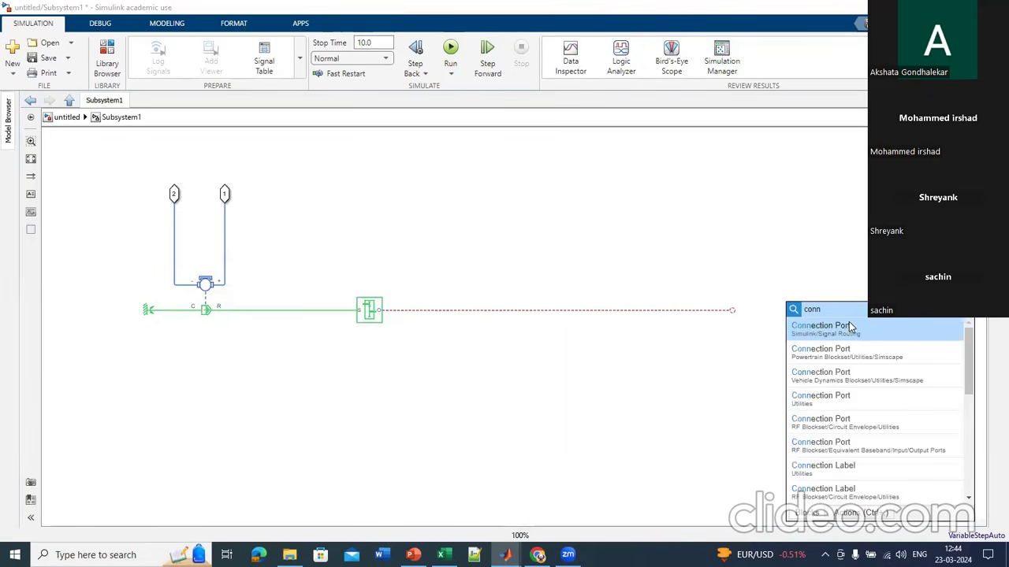
click(843, 328)
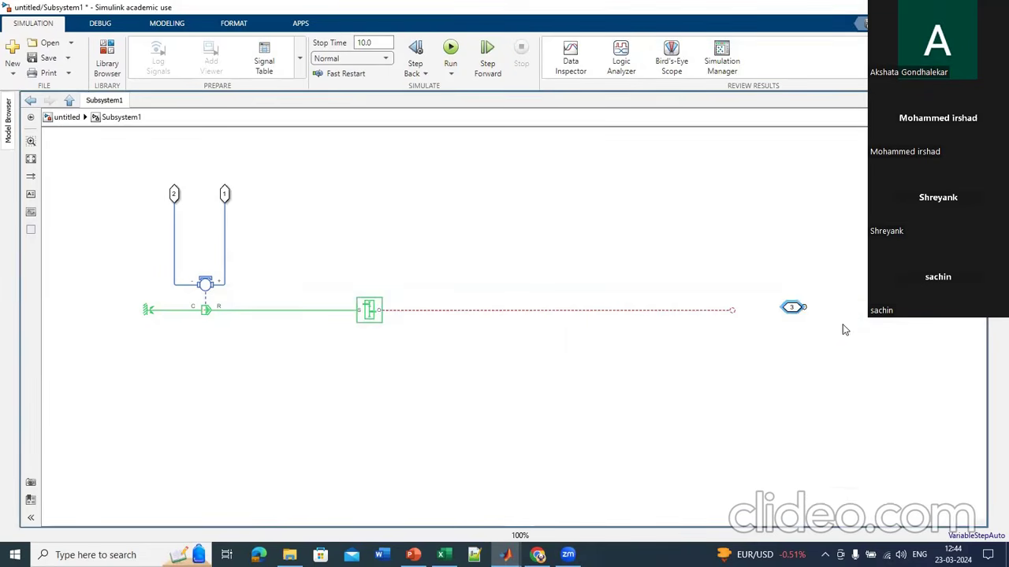
drag(801, 303, 732, 310)
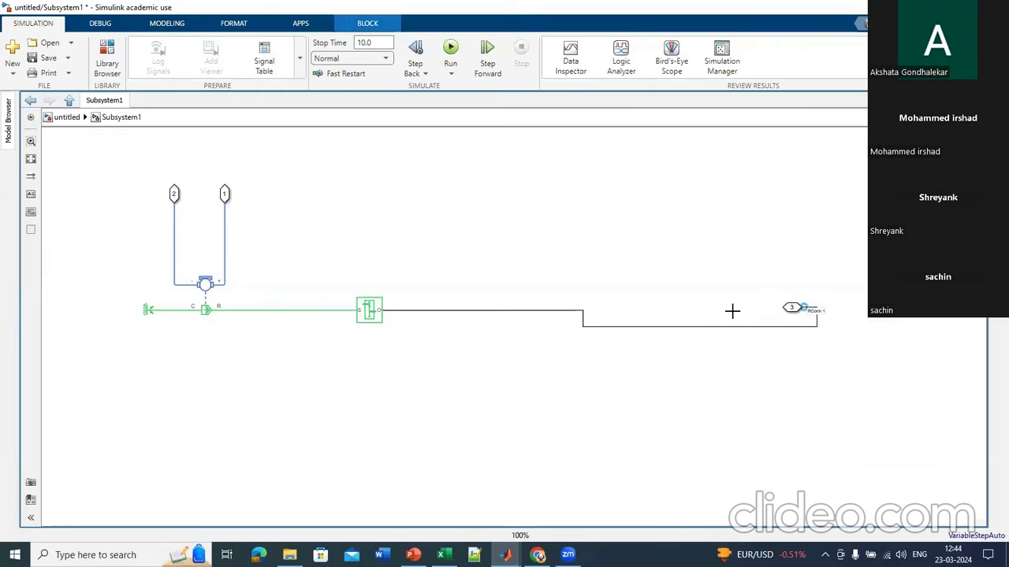
click(797, 311)
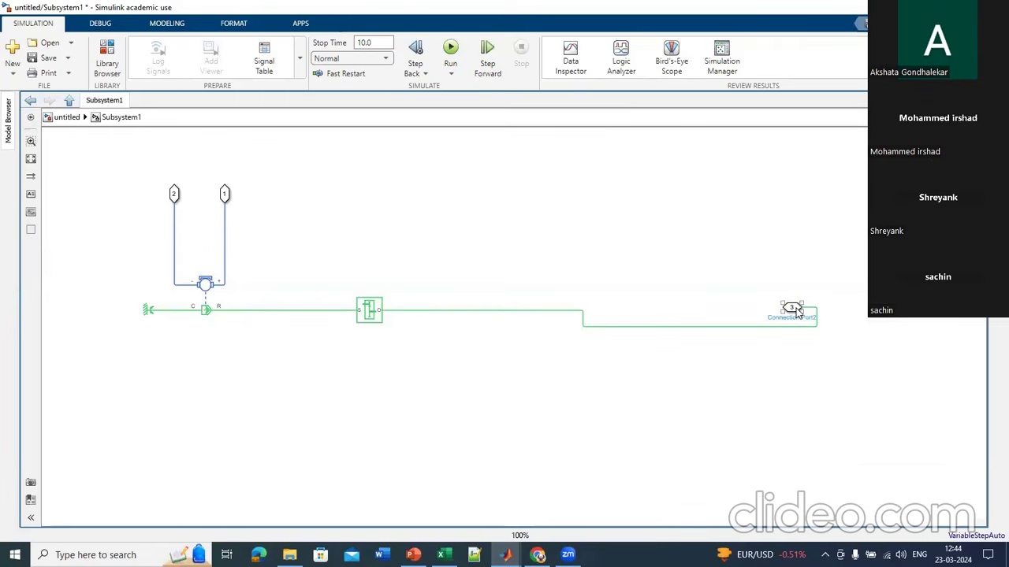
key(ctrl+r)
key(ctrl+r)
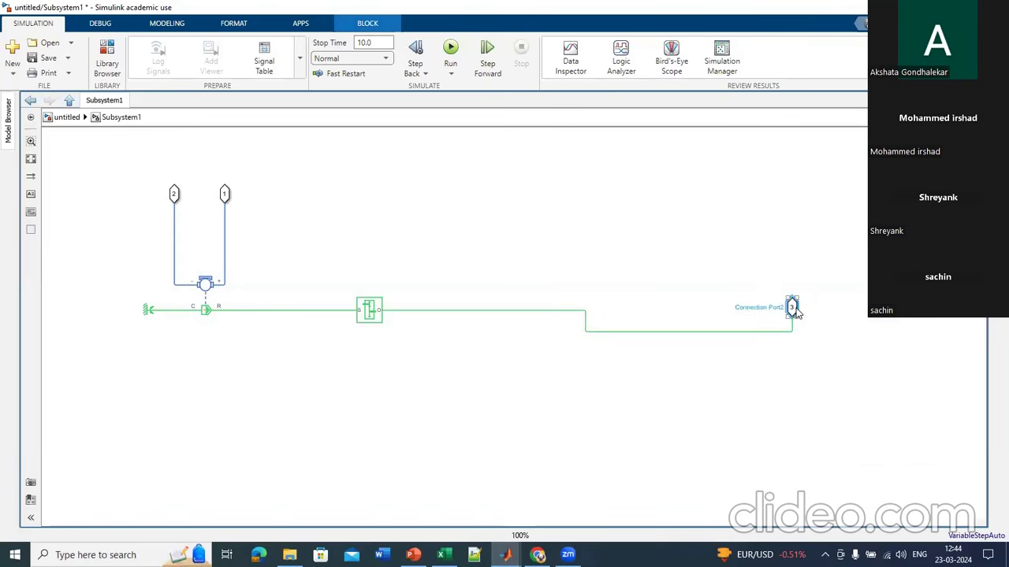
drag(798, 311, 800, 314)
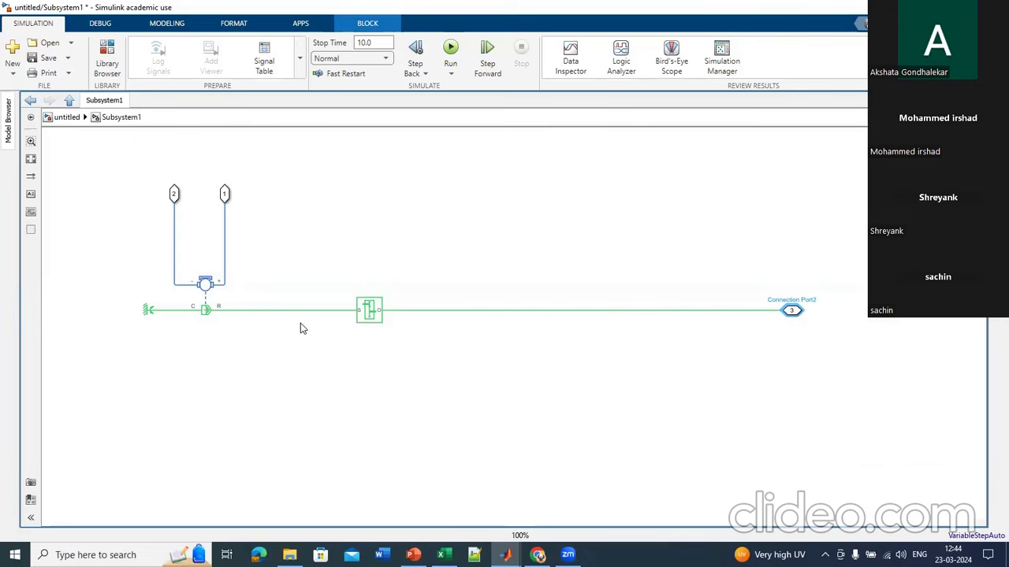
Step: Add an Ideal Rotational Motion Sensor above the motor shaft line and connect its R port to the line between DC Motor and Gear Box
double_click(293, 270)
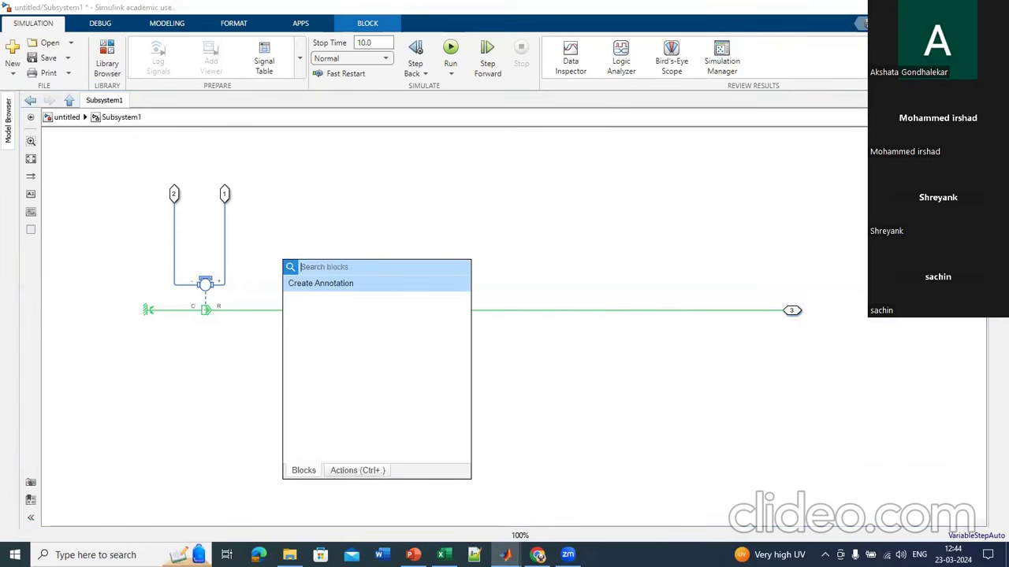
text(ideal)
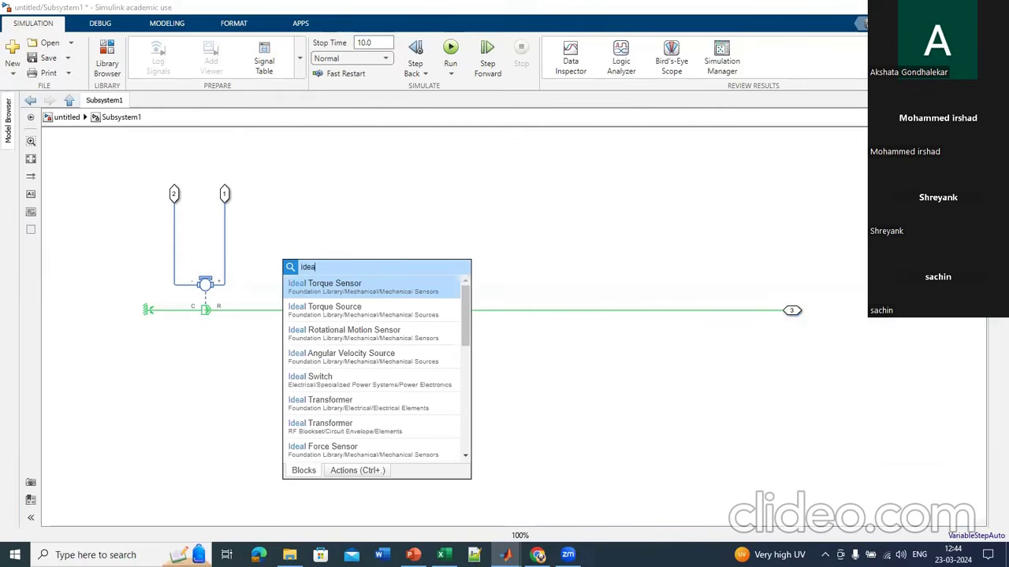
click(339, 339)
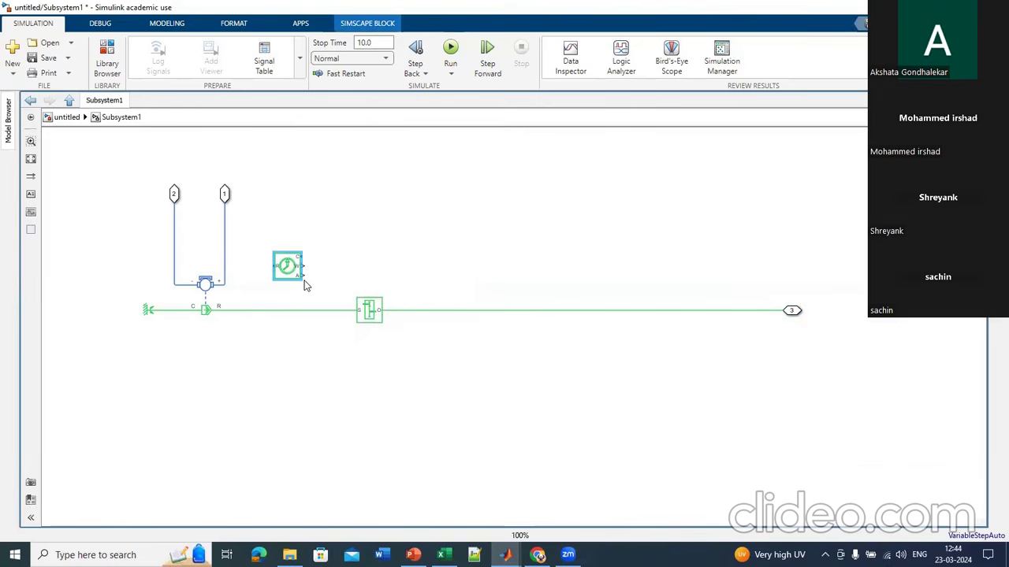
drag(271, 268, 263, 309)
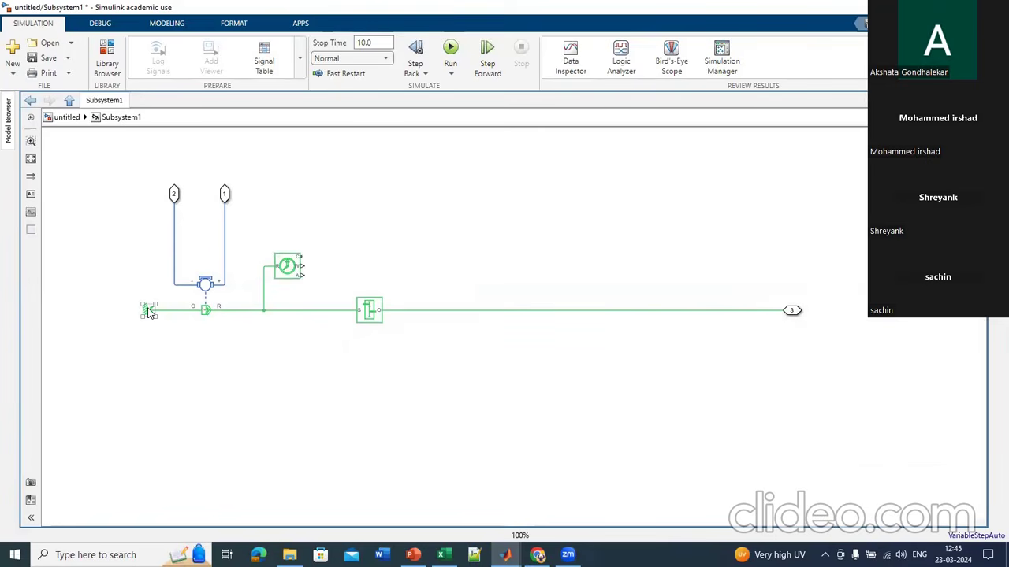
Step: Duplicate the Mechanical Rotational Reference above the motion sensor, connect it to the sensor's C port, and rotate it to face down
drag(149, 312, 342, 215)
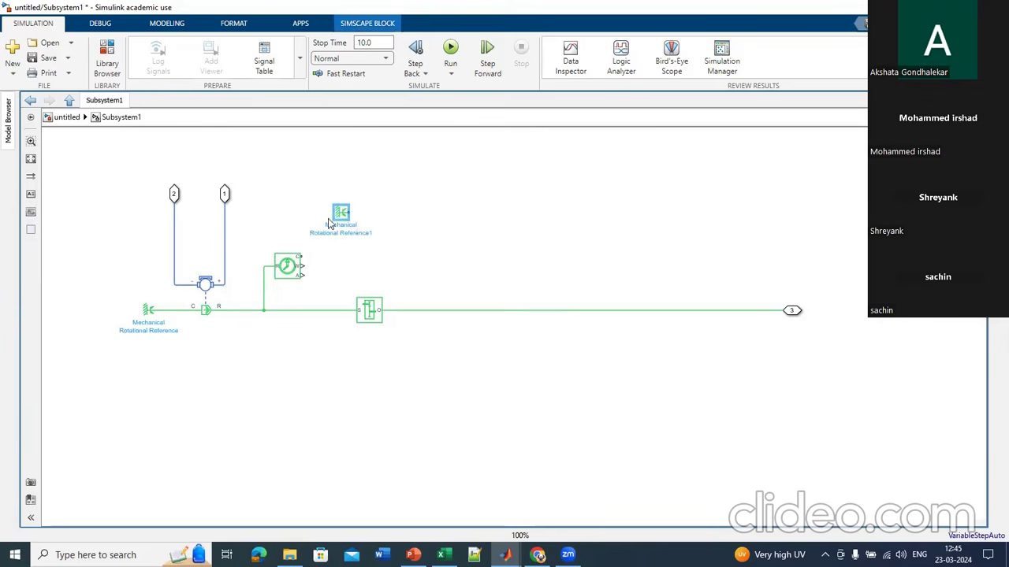
click(148, 308)
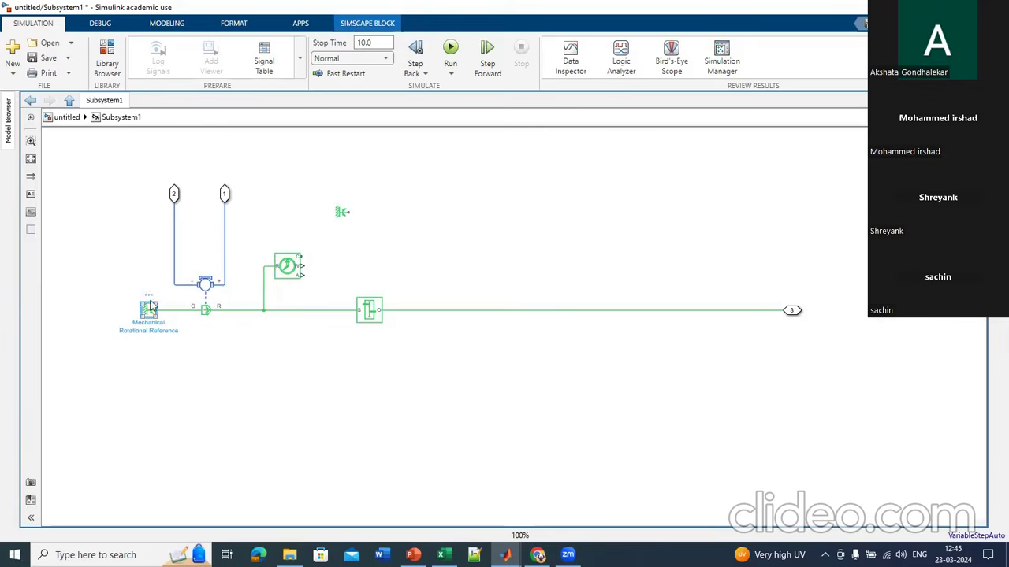
click(163, 293)
click(350, 212)
drag(350, 212, 303, 257)
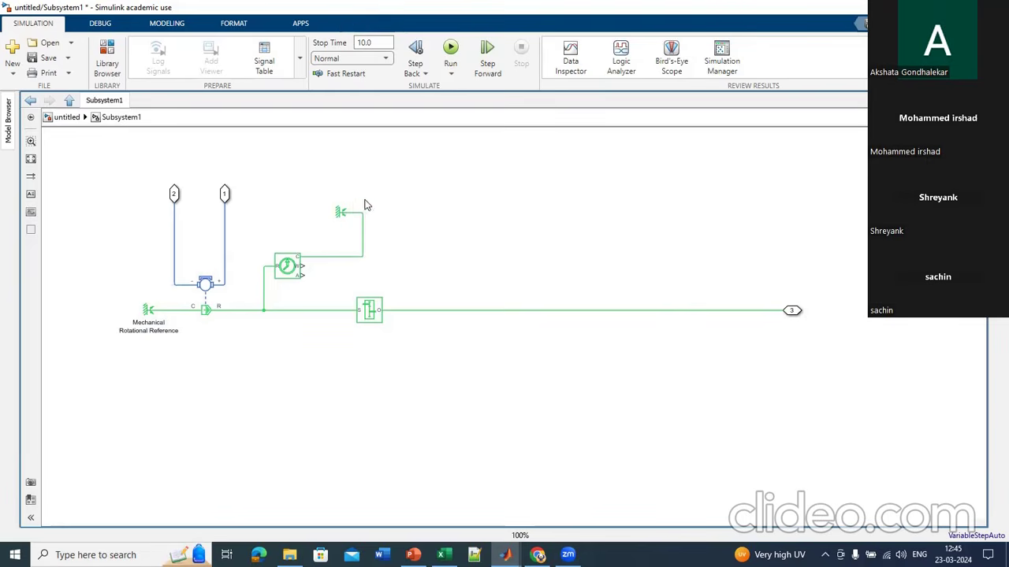
click(344, 214)
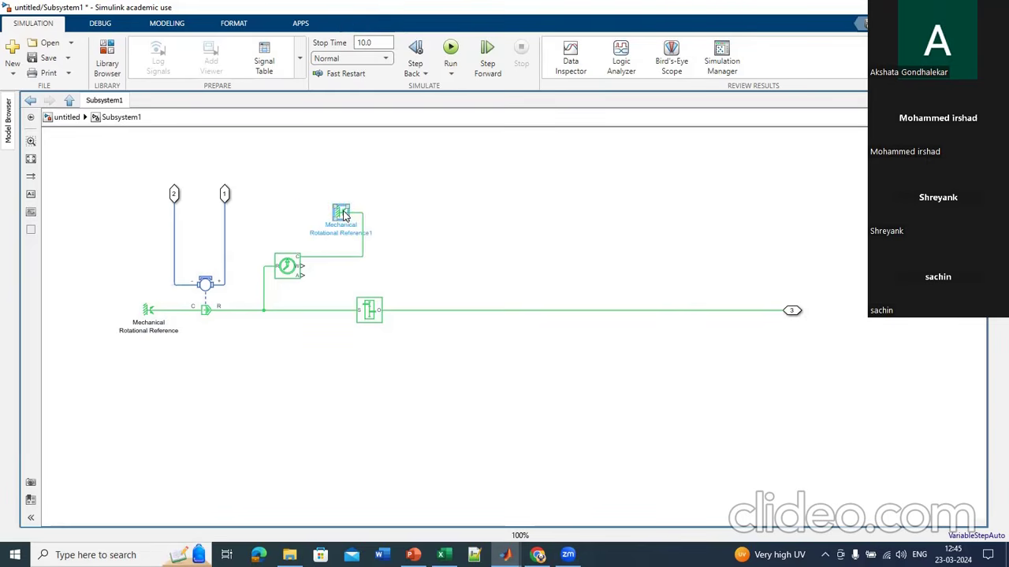
key(ctrl+r)
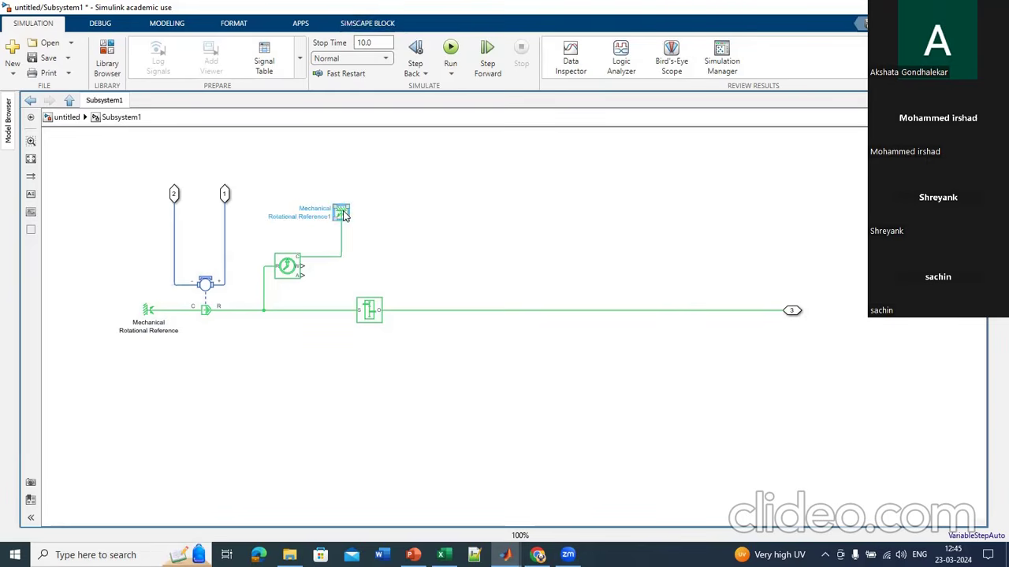
click(337, 269)
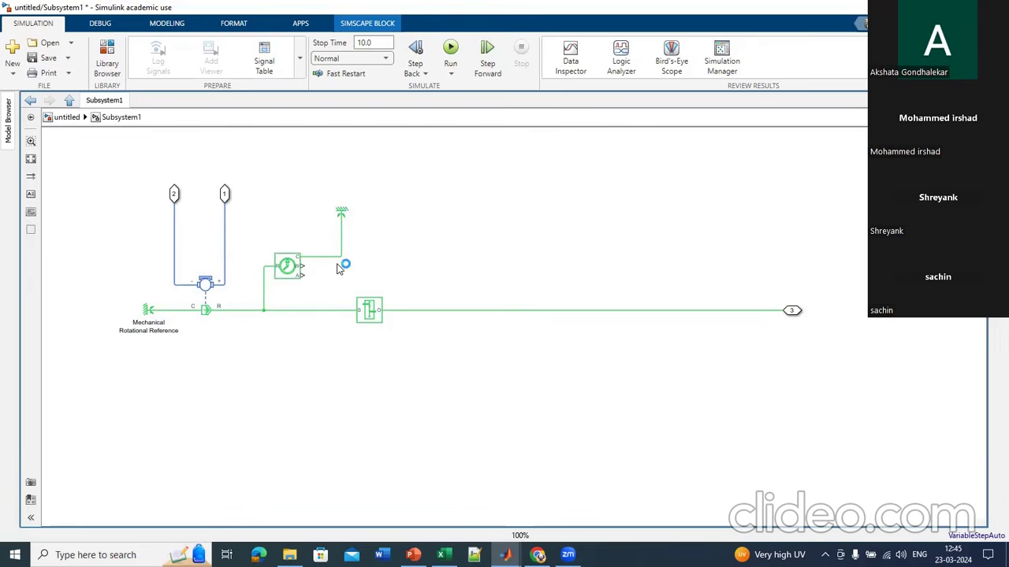
Step: Add an outport beside the motion sensor and draw a short line from its input back toward the sensor
double_click(338, 269)
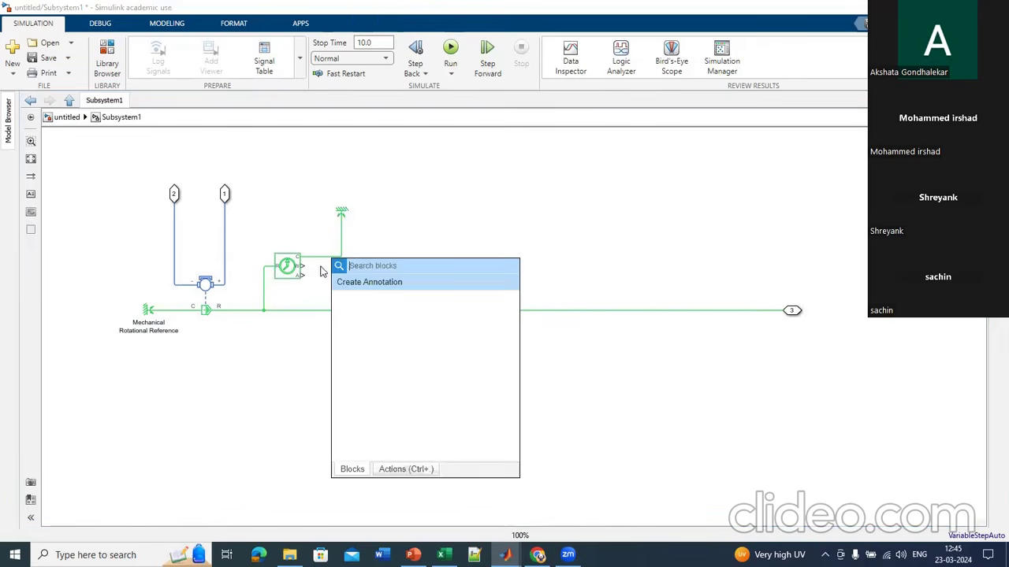
click(531, 201)
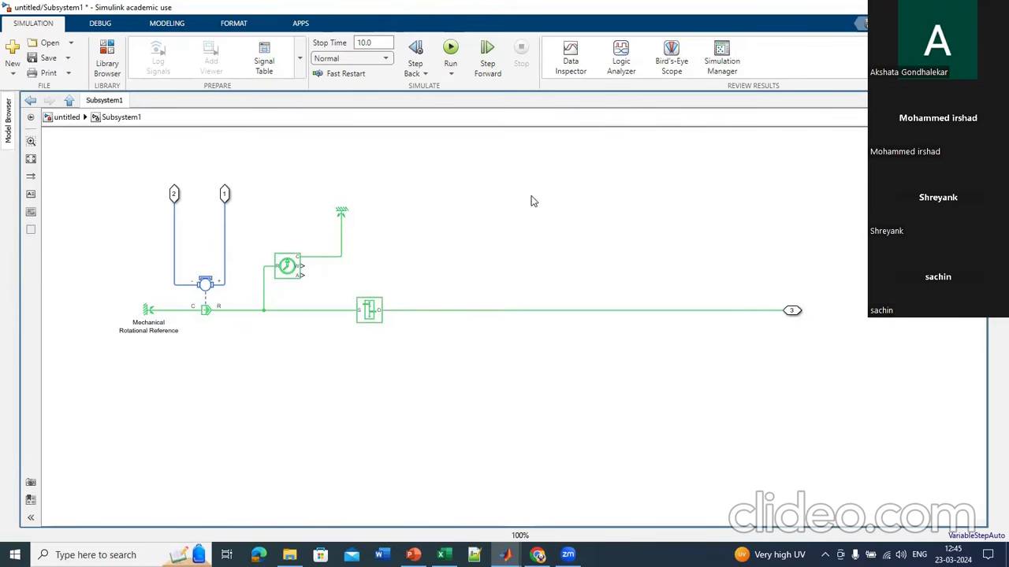
double_click(391, 264)
text(I)
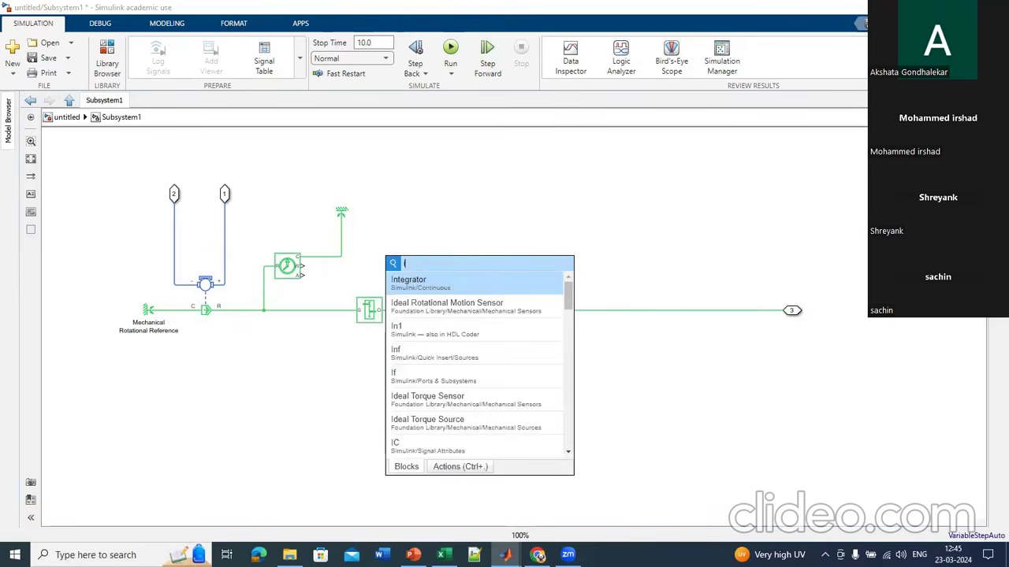
key(BackSpace)
text(o)
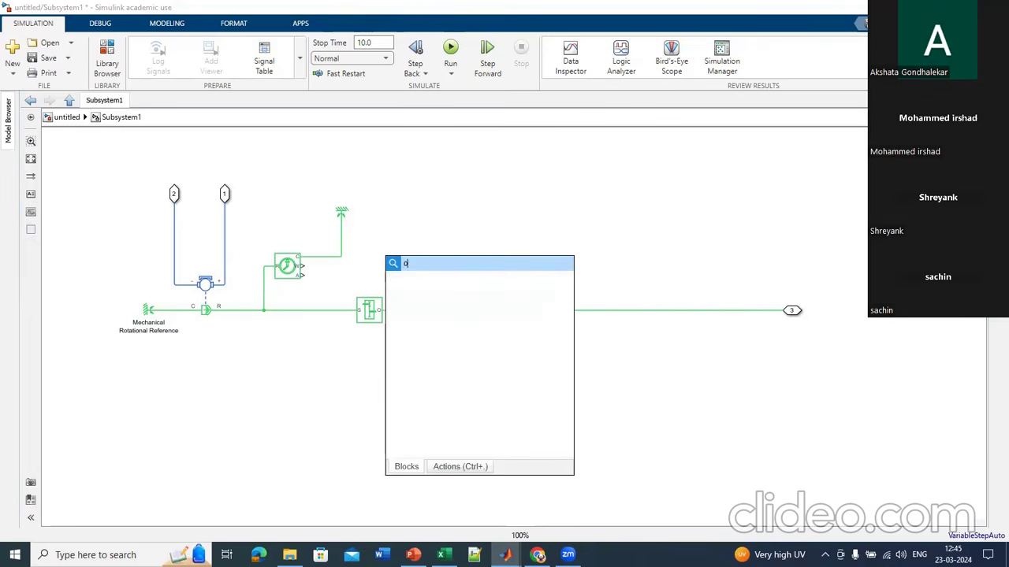
text(u)
click(420, 281)
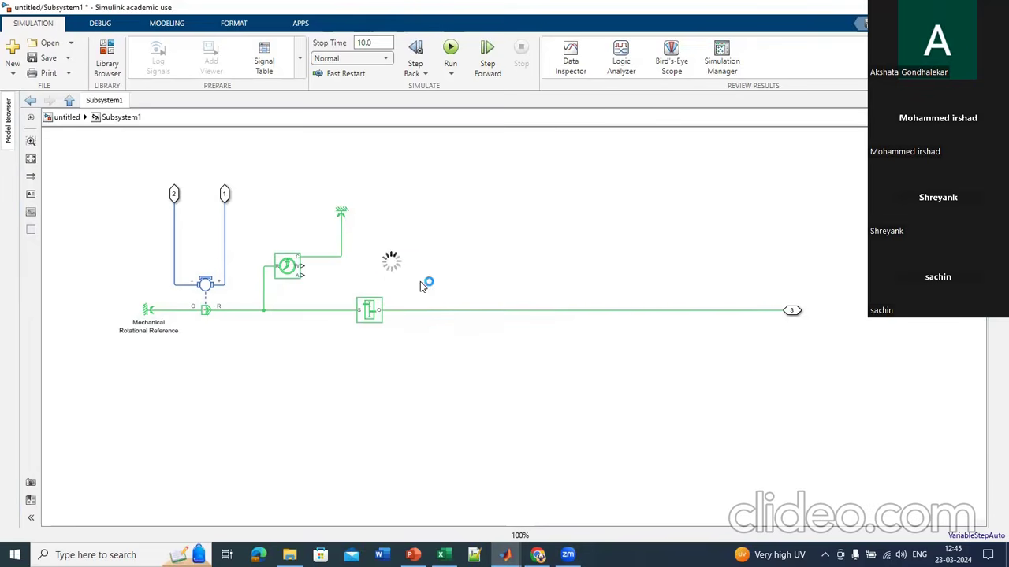
mouse_move(381, 260)
mouse_down()
mouse_move(307, 268)
mouse_move(360, 261)
mouse_move(352, 263)
mouse_up()
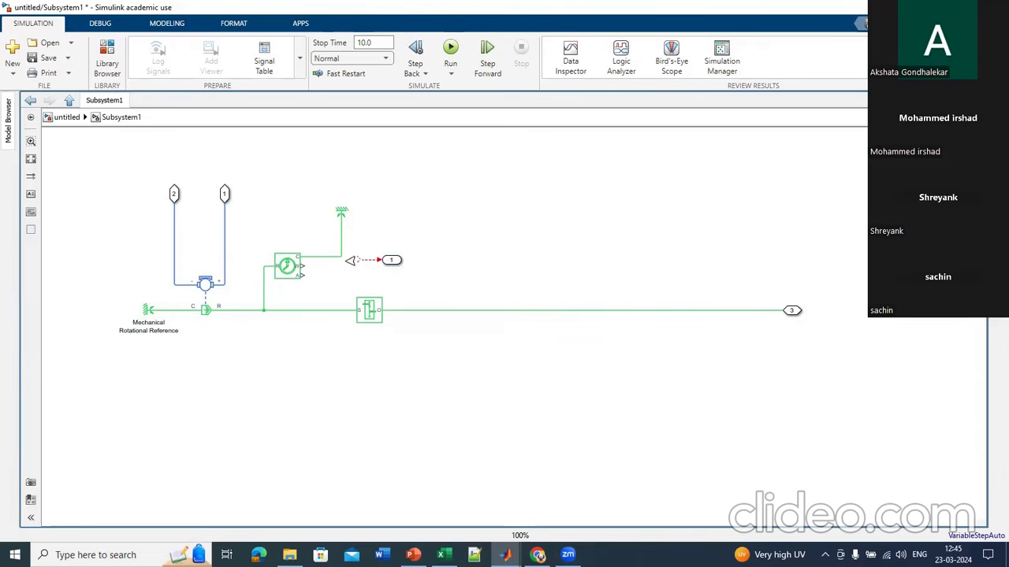
Step: Add a PS-Simulink Converter between the motion sensor and the outport, and connect its input to the sensor's W port
double_click(344, 268)
text(ps)
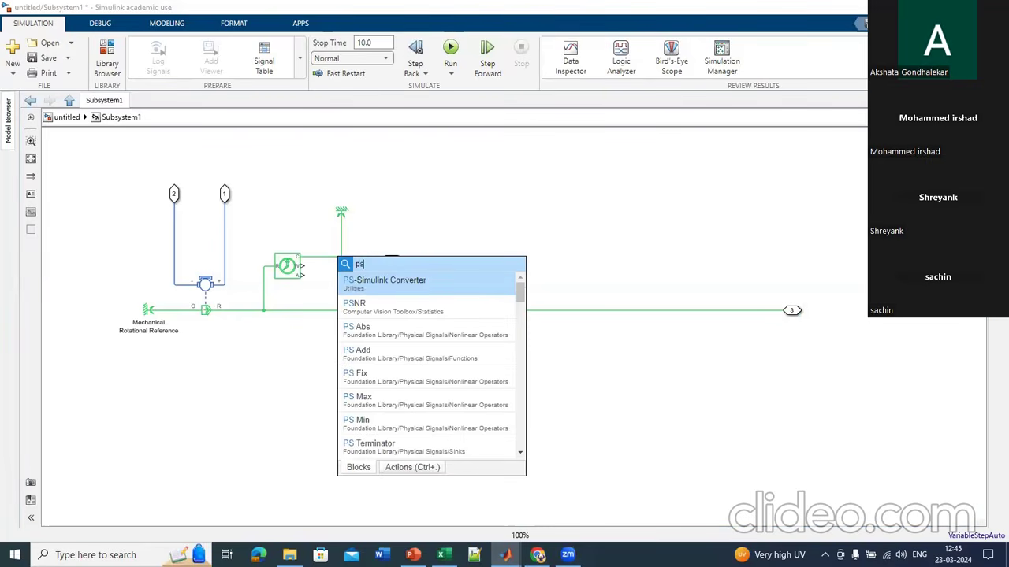
click(368, 287)
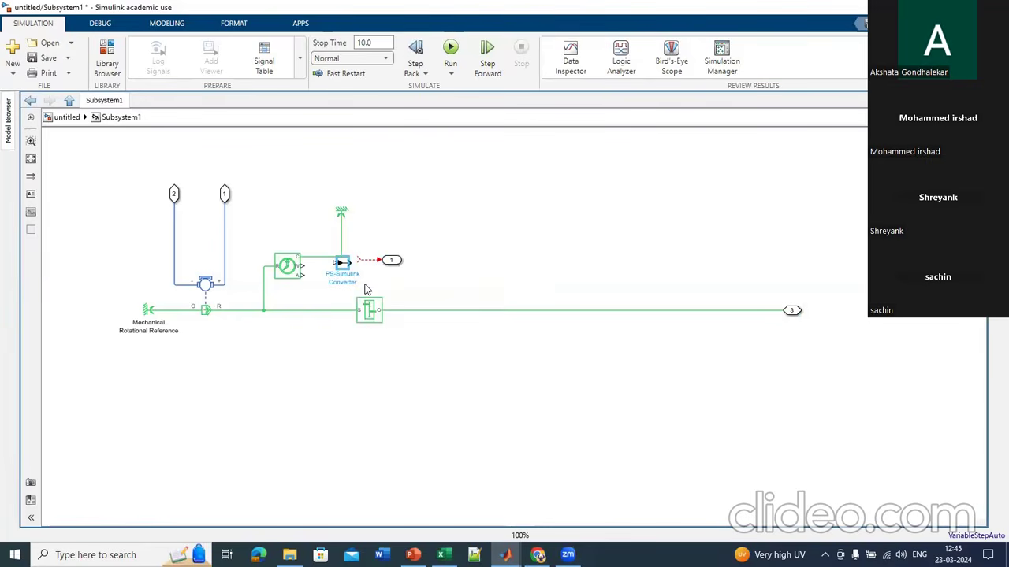
drag(304, 267, 353, 261)
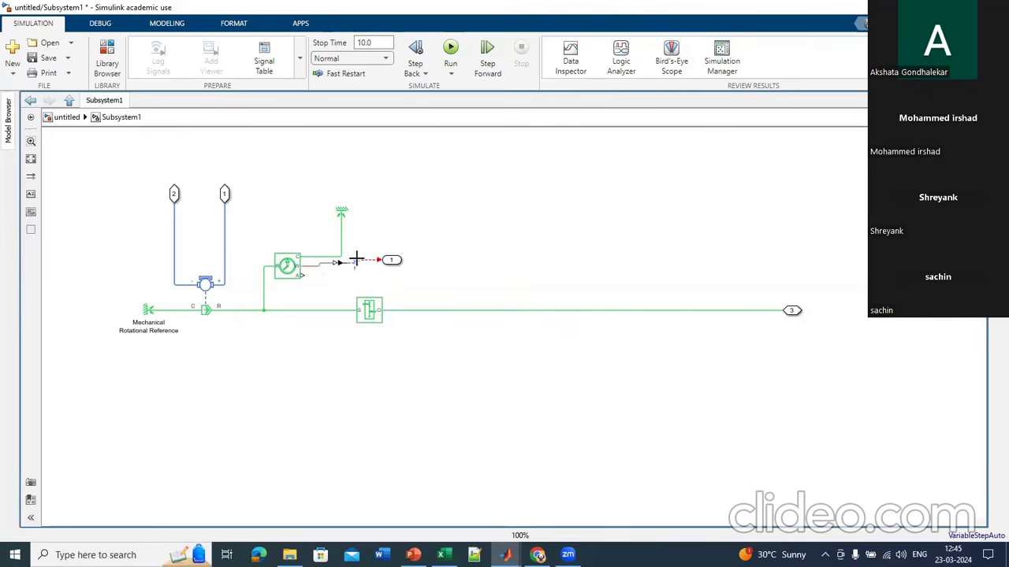
Step: Remove the leftover line fragments and join the PS-Simulink Converter directly to the outport with a straight line
click(349, 258)
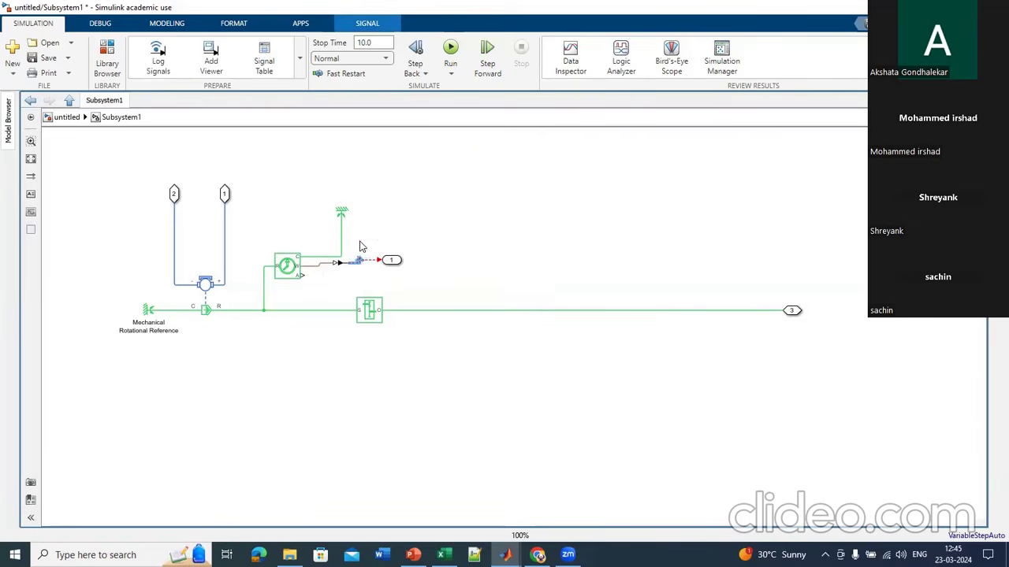
click(376, 261)
mouse_move(356, 249)
mouse_down()
mouse_move(367, 270)
mouse_move(397, 266)
mouse_move(335, 264)
mouse_up()
key(Delete)
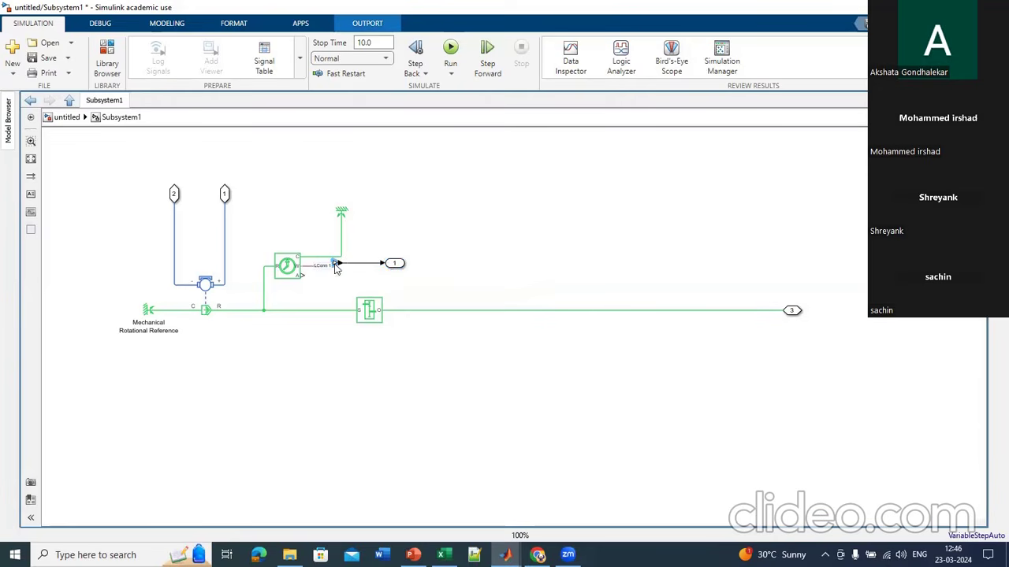
Step: Align the converter and outport with the motion sensor's W port, and rename the outport Input Speed
click(372, 250)
drag(335, 264, 386, 269)
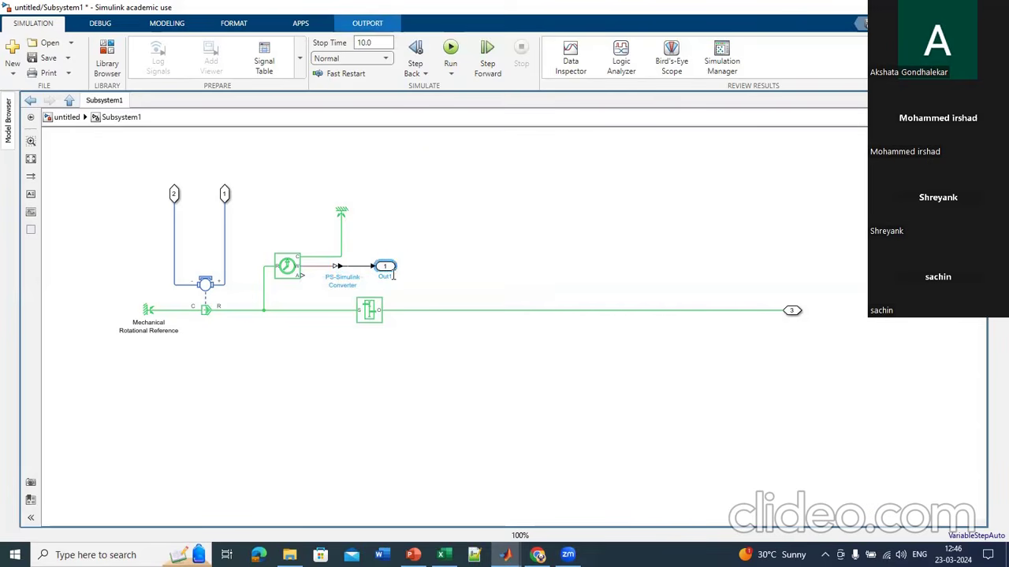
text(ut Speed)
click(453, 274)
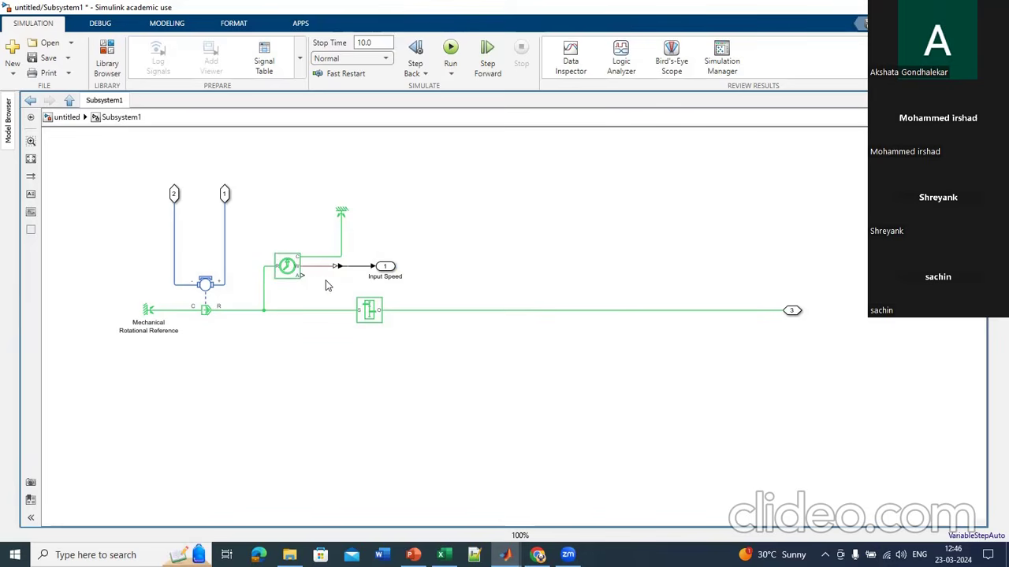
Step: Add a PS Terminator beside the motion sensor and connect it to the sensor's A port
double_click(326, 280)
text(ps)
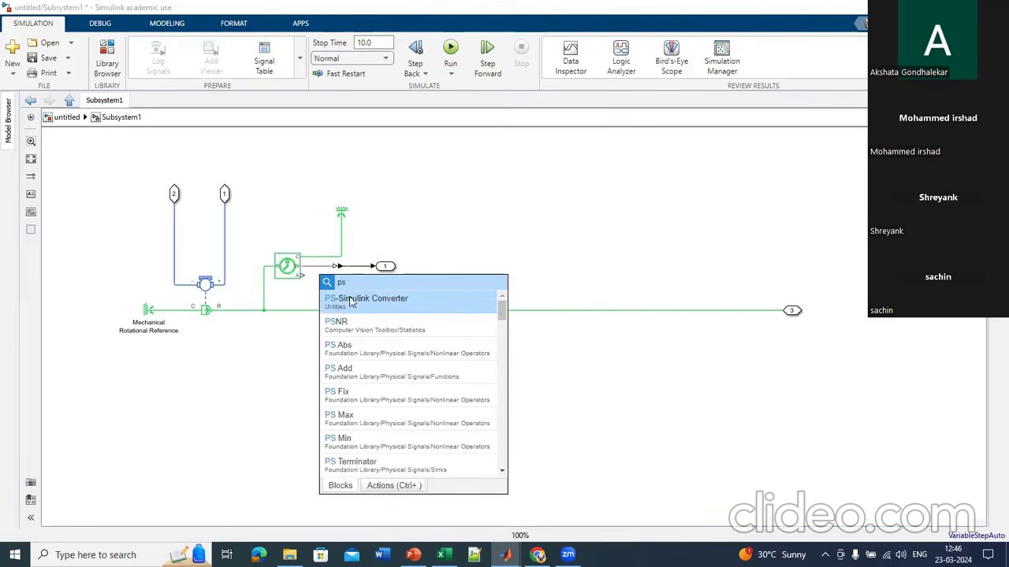
text( ter)
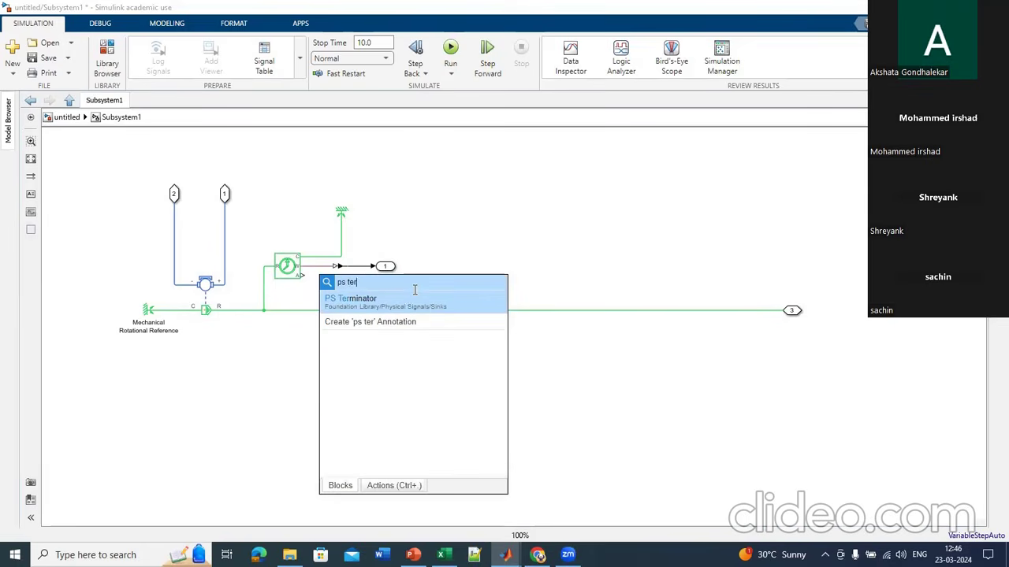
drag(315, 278, 304, 275)
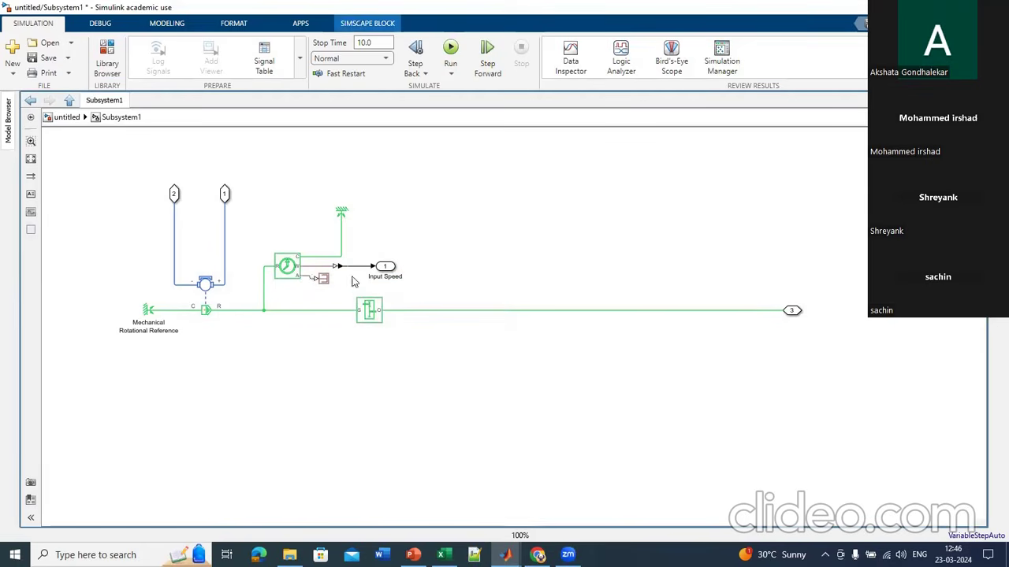
Step: Copy the motion sensor group with its reference, converter, terminator and outport, and paste it between the Gear Box and connection port 3
drag(266, 208, 398, 288)
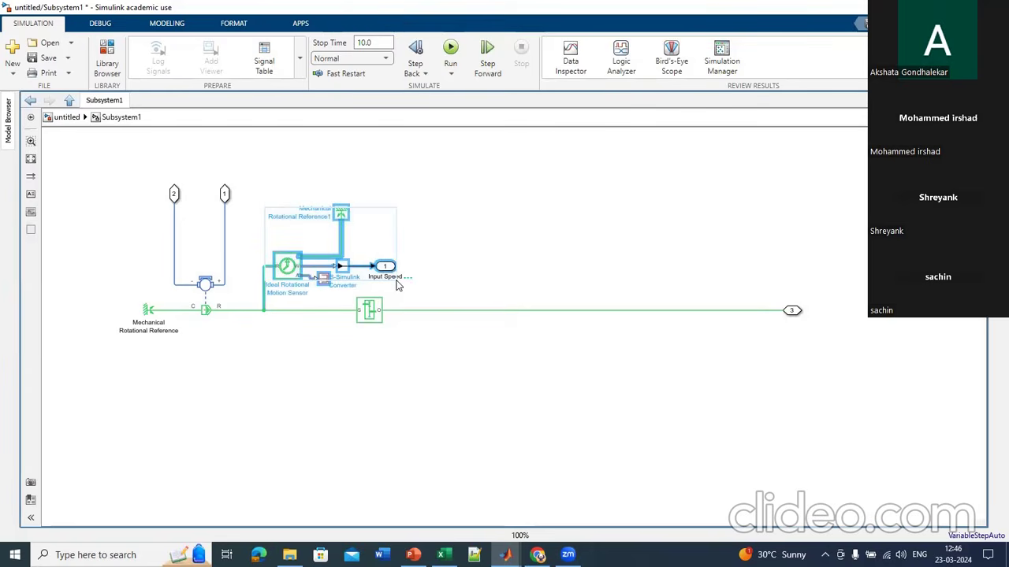
key(ctrl+c)
click(592, 254)
key(ctrl+v)
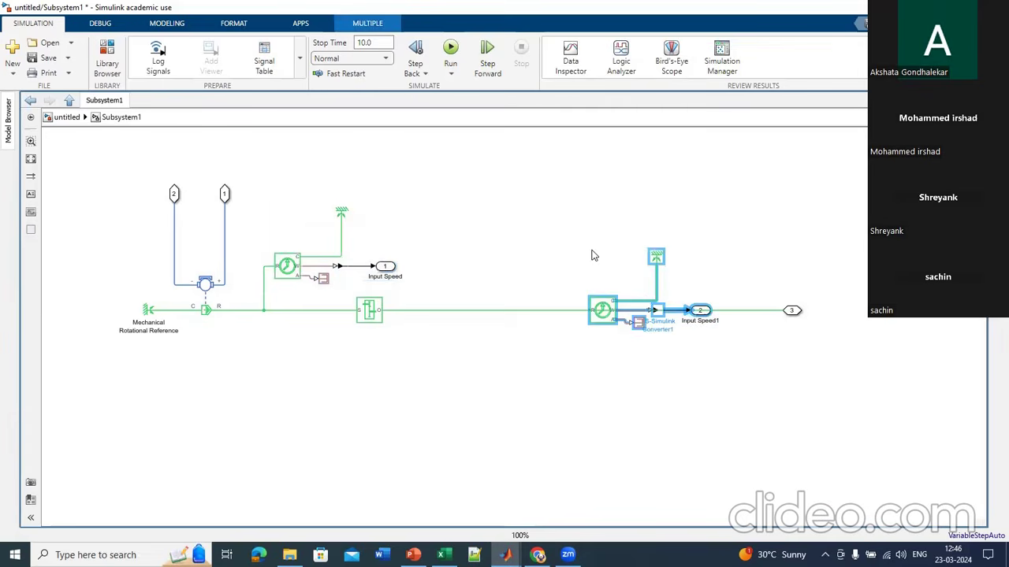
Step: Connect the copied motion sensor to the shaft line after the Gear Box and rename its outport Output Speed
mouse_move(602, 311)
mouse_down()
mouse_move(546, 240)
mouse_move(463, 266)
mouse_move(455, 310)
mouse_up()
click(460, 263)
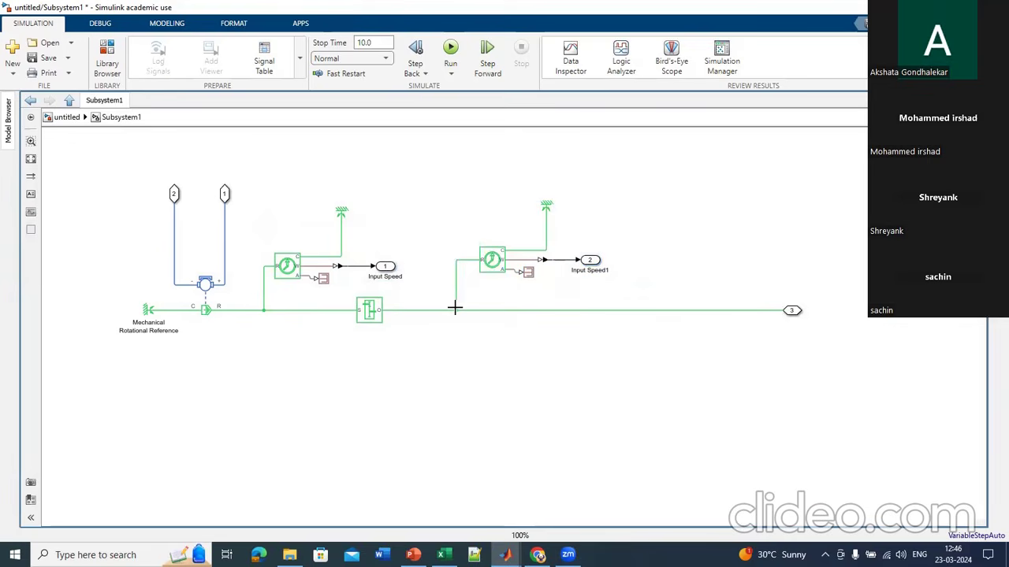
click(608, 271)
key(BackSpace)
key(Left)
key(Left)
key(Left)
key(Left)
key(Left)
key(Left)
key(Left)
key(Left)
key(Left)
key(BackSpace)
key(BackSpace)
text(Ou)
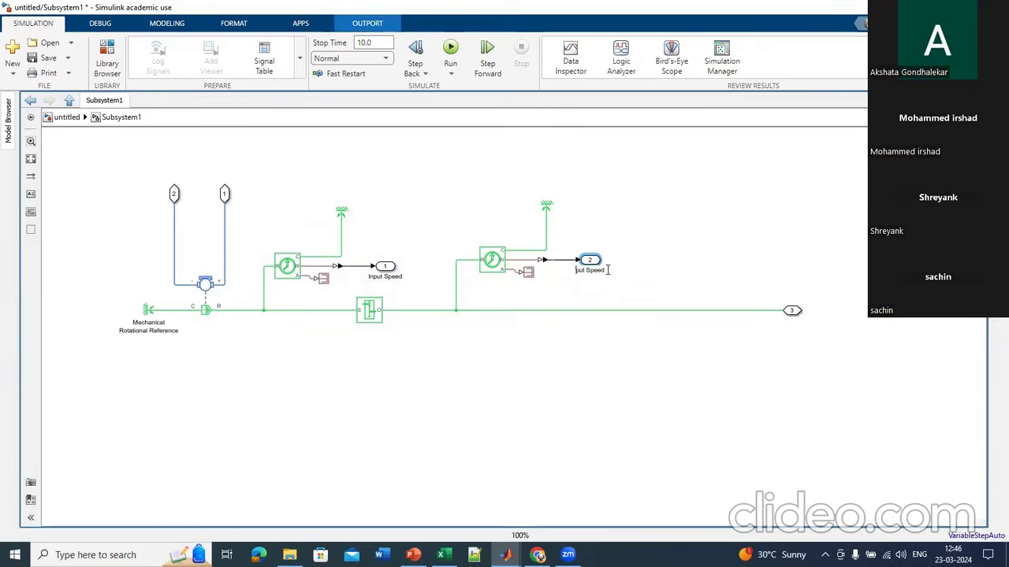
text(t)
click(687, 268)
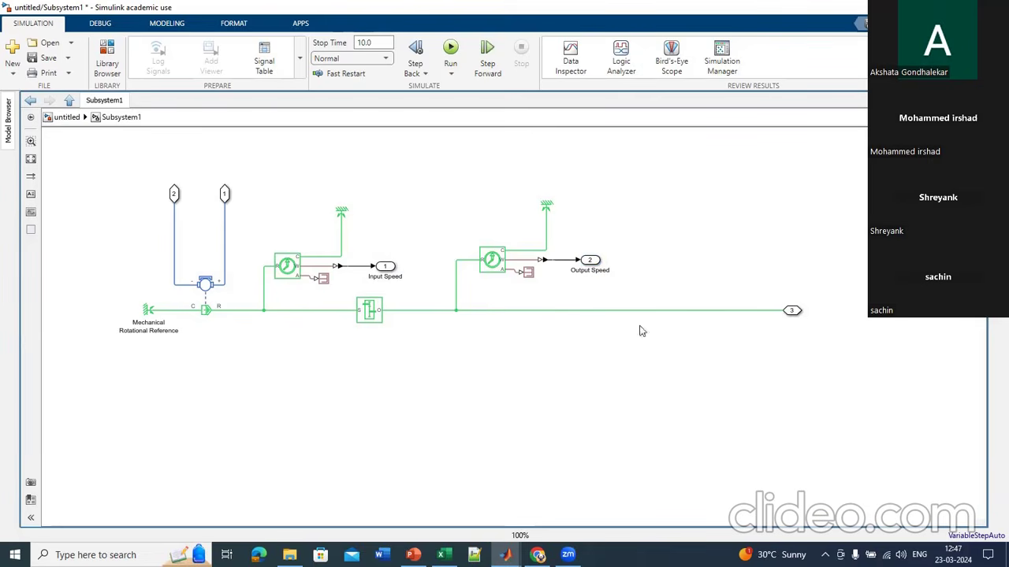
Step: Add an Inertia block from the Foundation Library rotational elements below the output shaft line and connect it to that line
double_click(597, 378)
text(in)
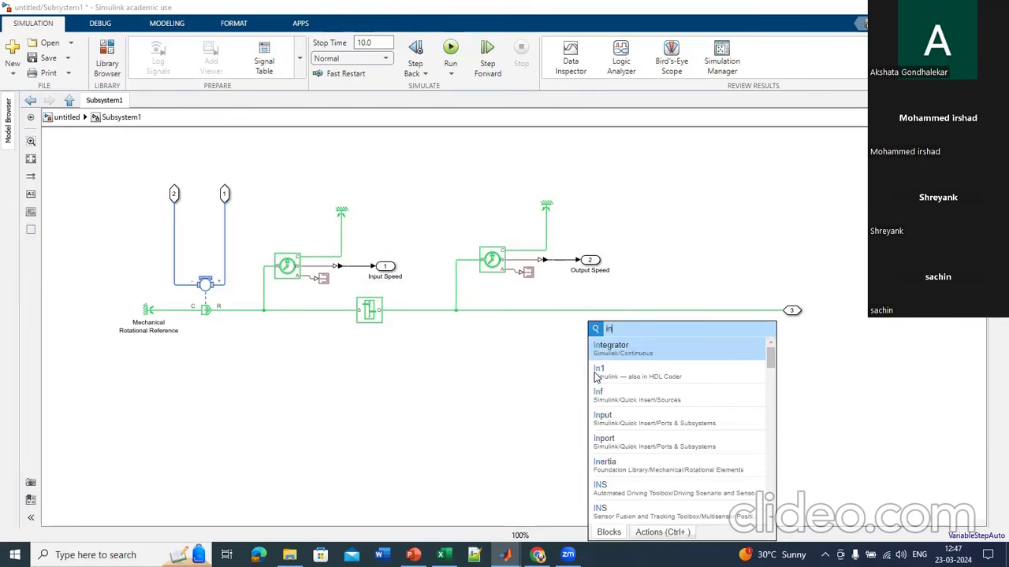
text(ert)
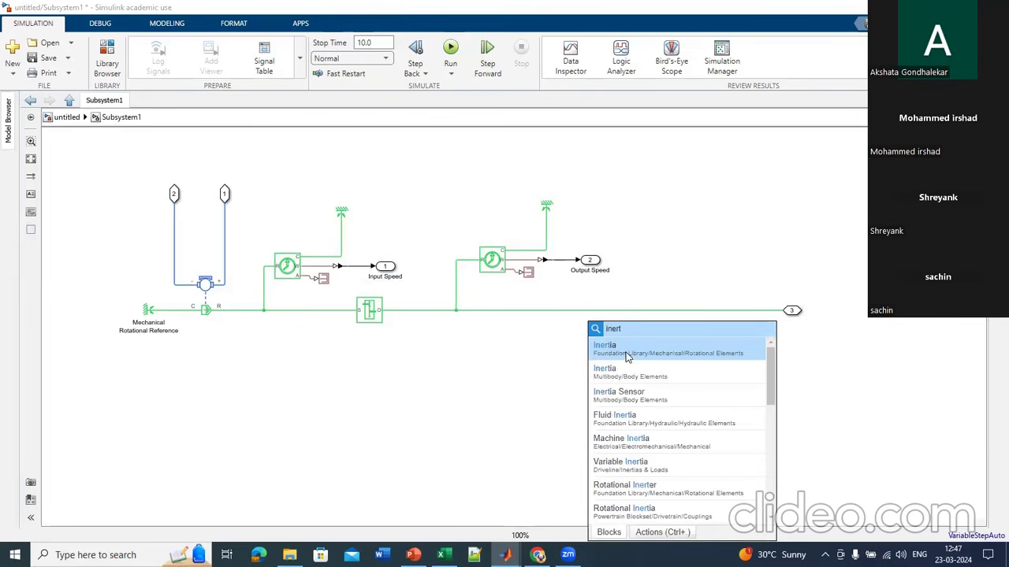
click(626, 352)
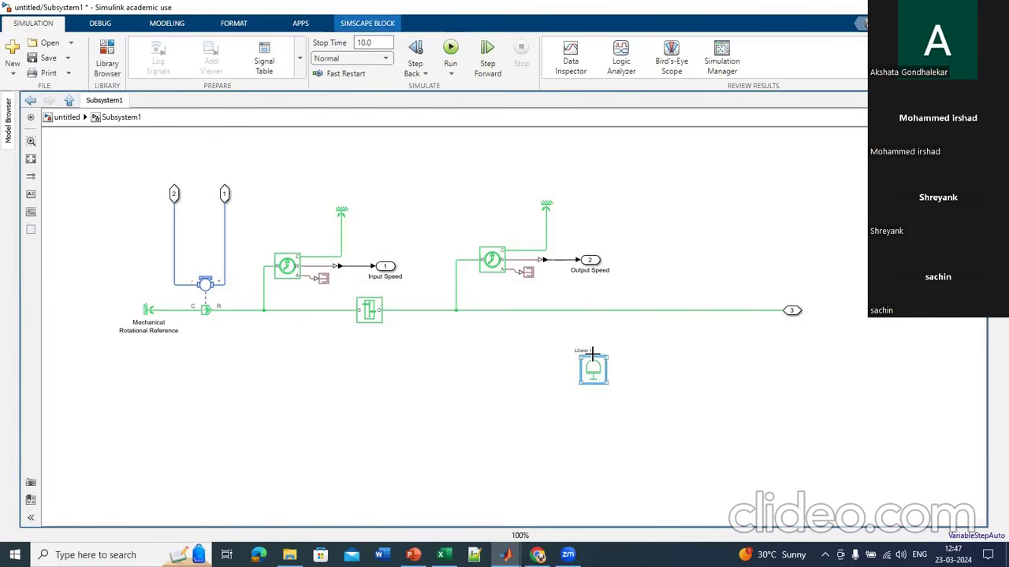
drag(593, 354, 592, 311)
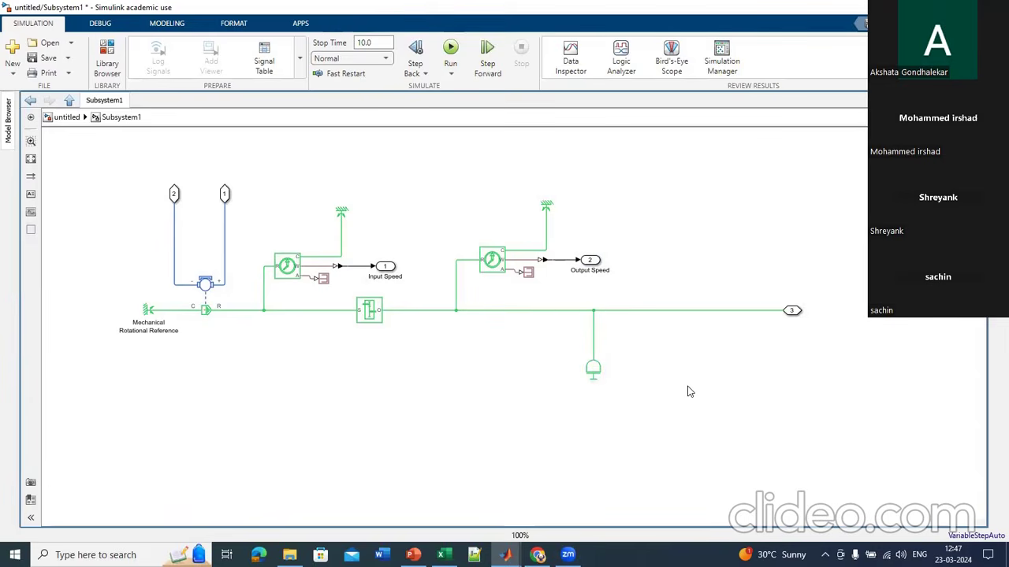
Step: Rename connection port 3 as Gearbox Output
click(796, 310)
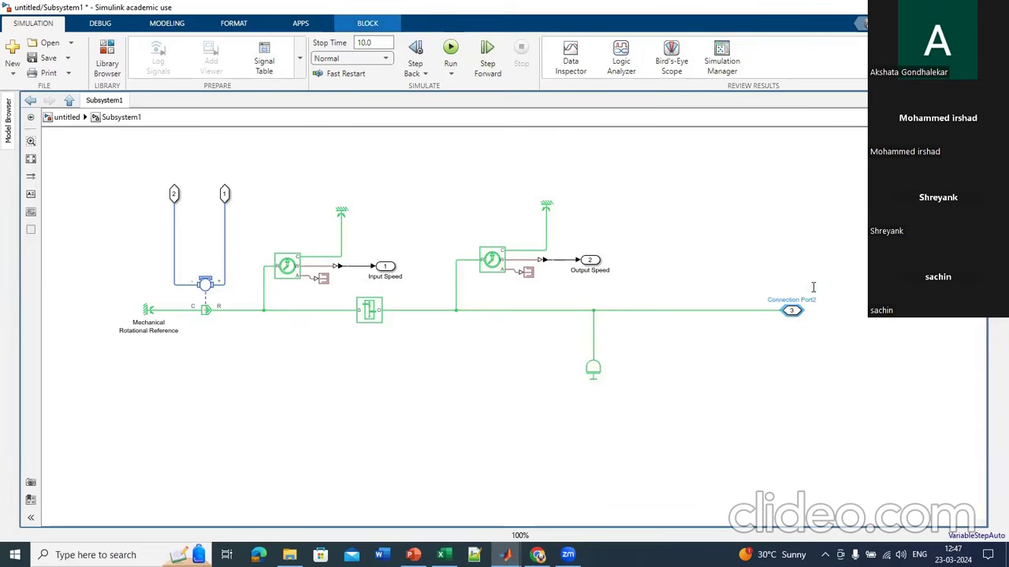
key(BackSpace)
key(BackSpace)
key(BackSpace)
key(BackSpace)
key(BackSpace)
key(BackSpace)
key(BackSpace)
key(BackSpace)
key(BackSpace)
key(BackSpace)
key(BackSpace)
key(BackSpace)
key(BackSpace)
key(BackSpace)
key(BackSpace)
text(Gearbox Output)
click(829, 296)
Step: Show the block names of the DC Motor, Gear Box, output-side motion sensor, input-side PS Terminator and Inertia
click(396, 317)
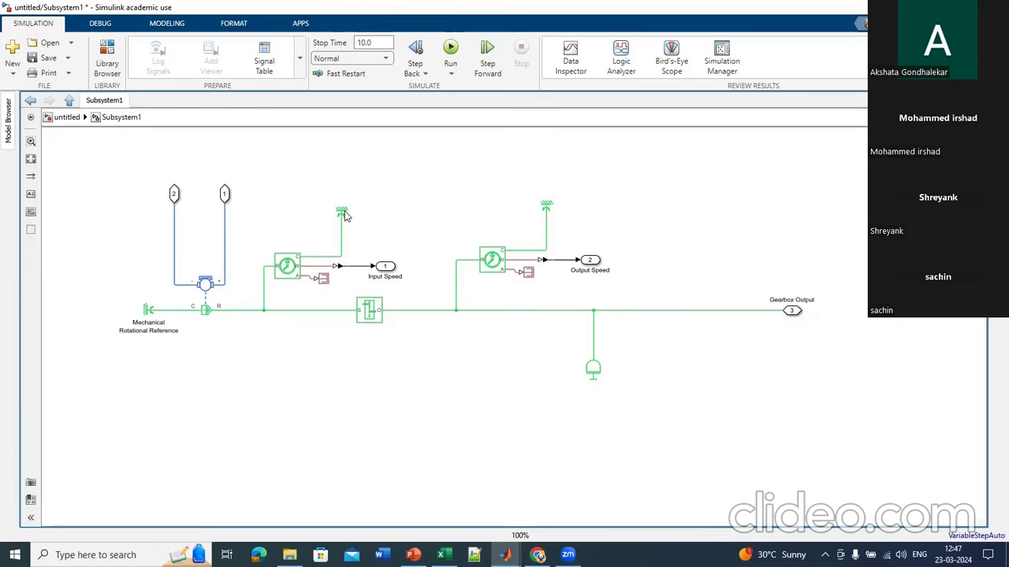
click(206, 273)
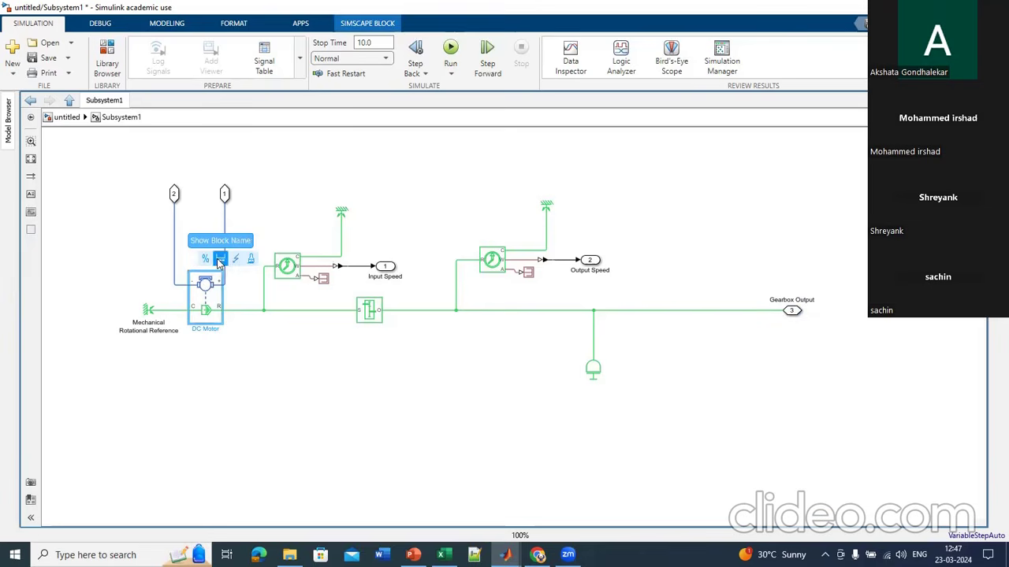
click(380, 316)
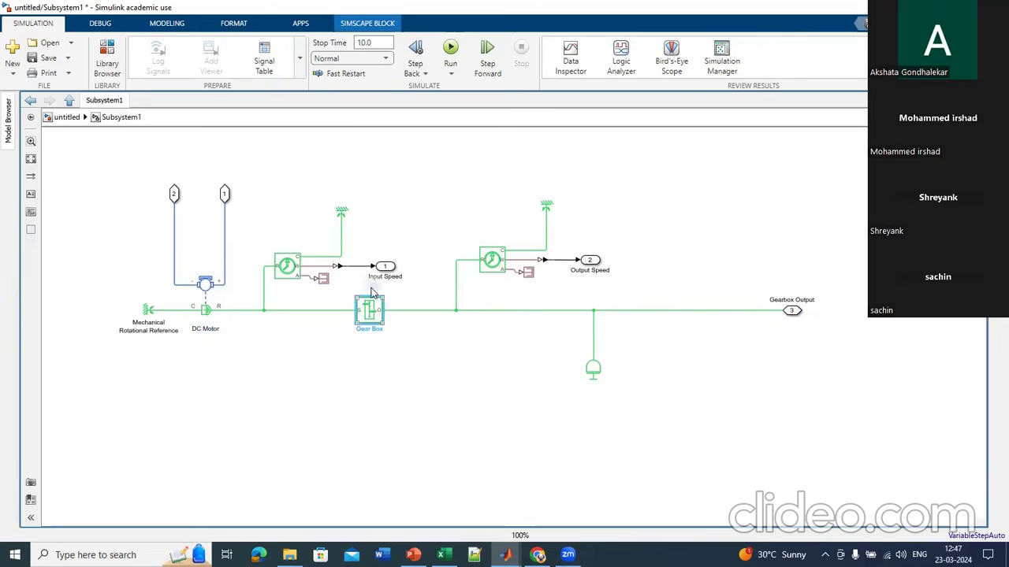
click(492, 260)
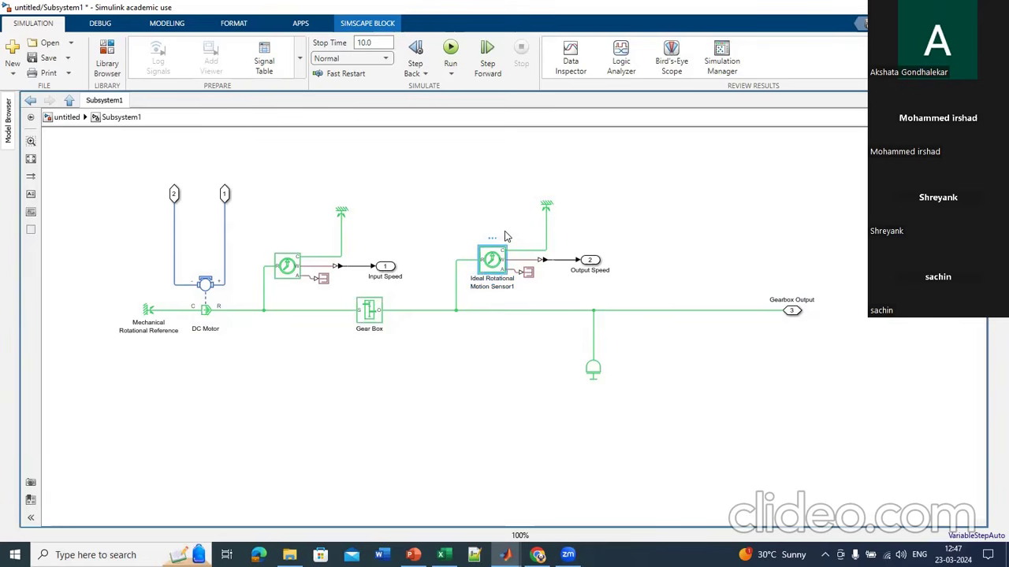
click(323, 276)
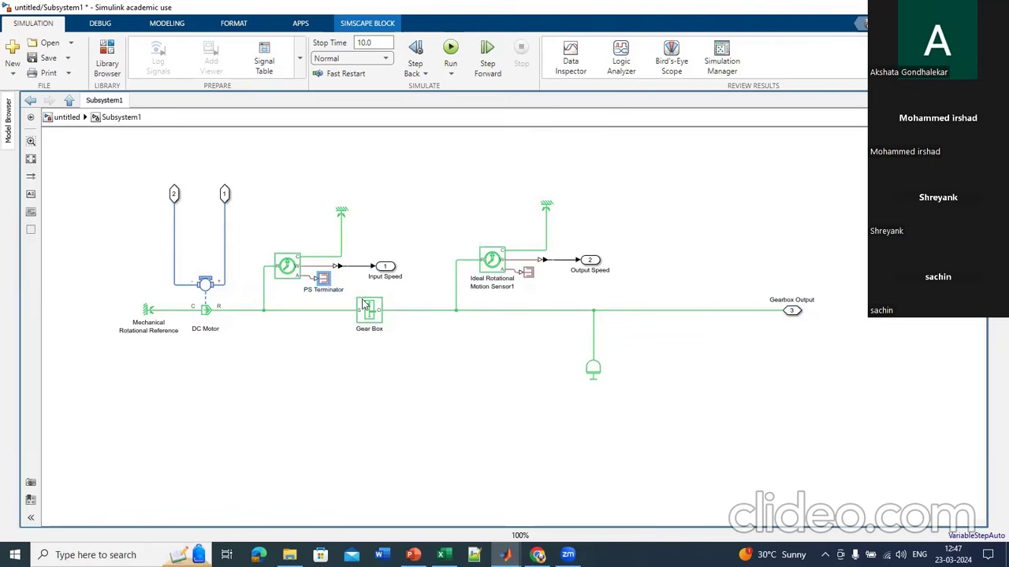
click(603, 377)
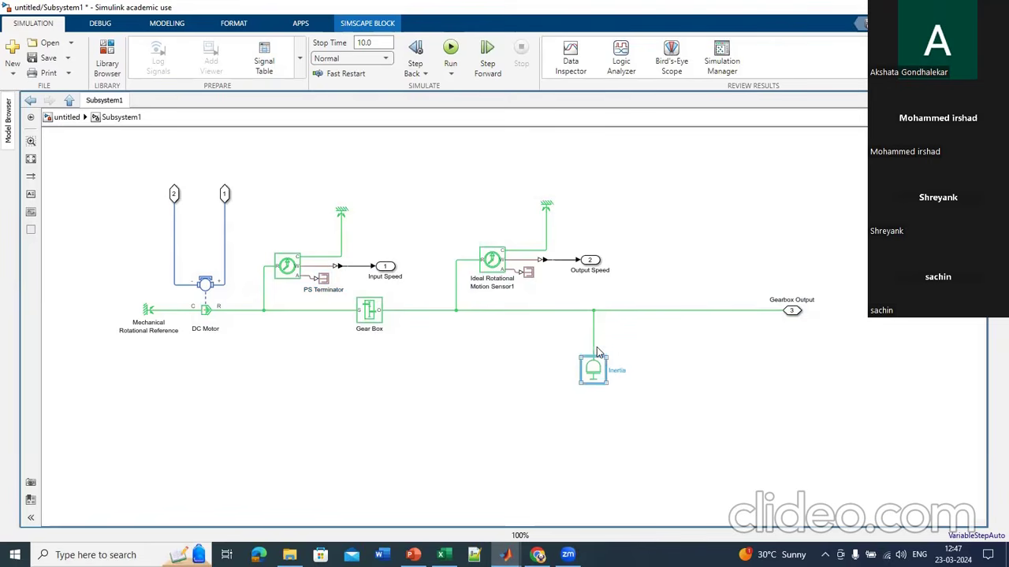
click(679, 373)
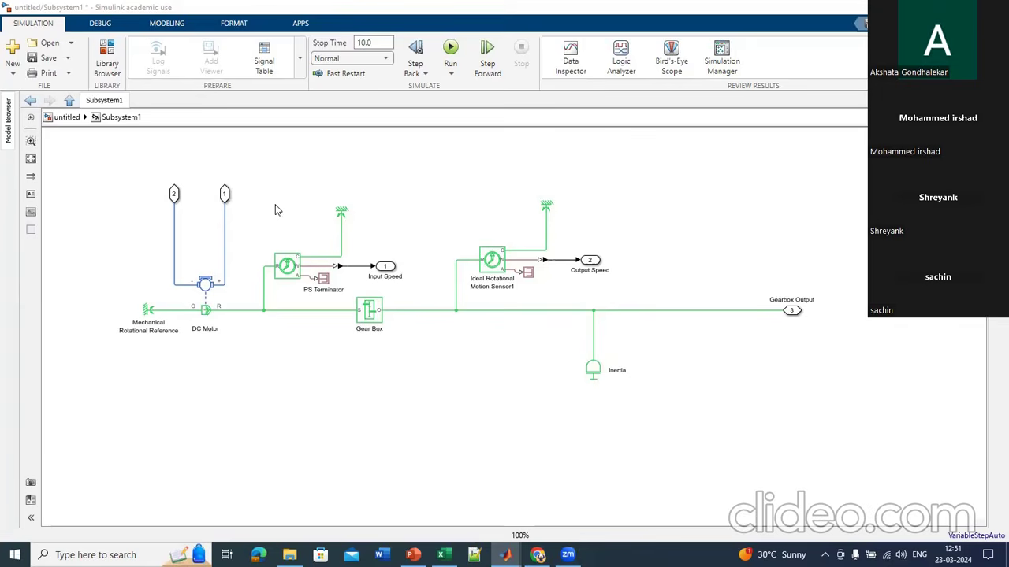
Step: Set the DC Motor's model parameterization to By rated load and speed
click(208, 294)
click(366, 315)
click(207, 297)
double_click(208, 297)
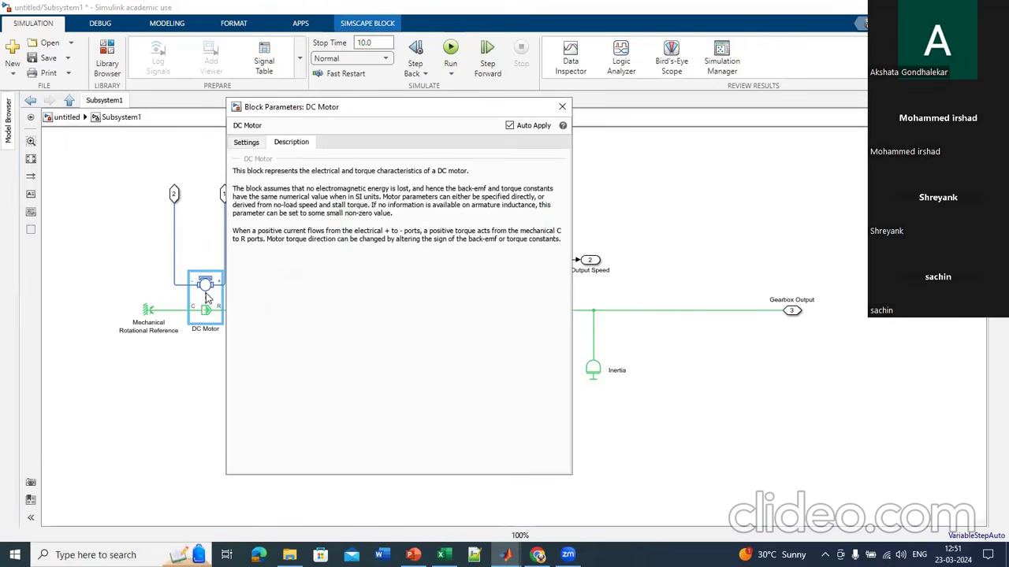
click(241, 143)
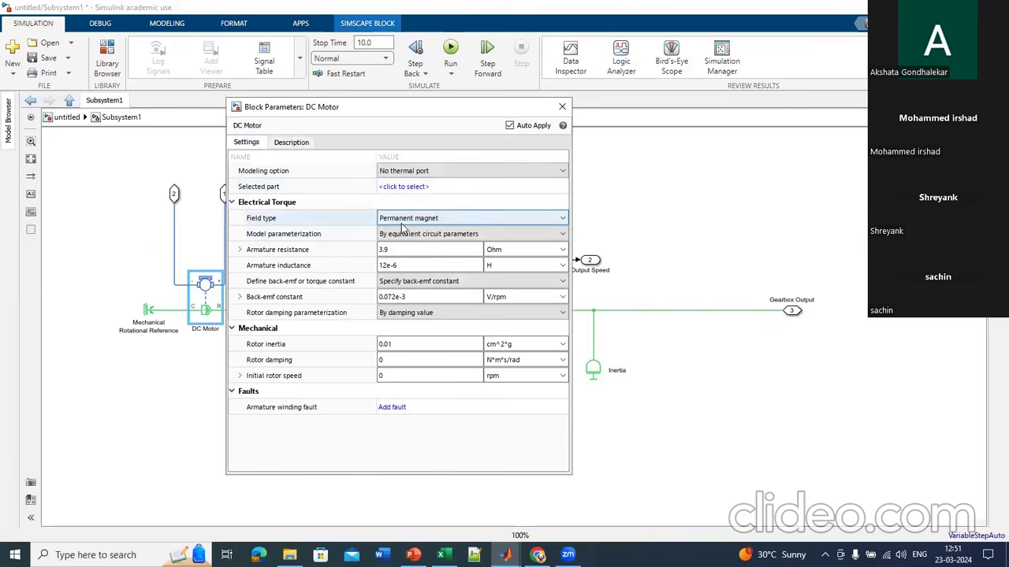
click(449, 236)
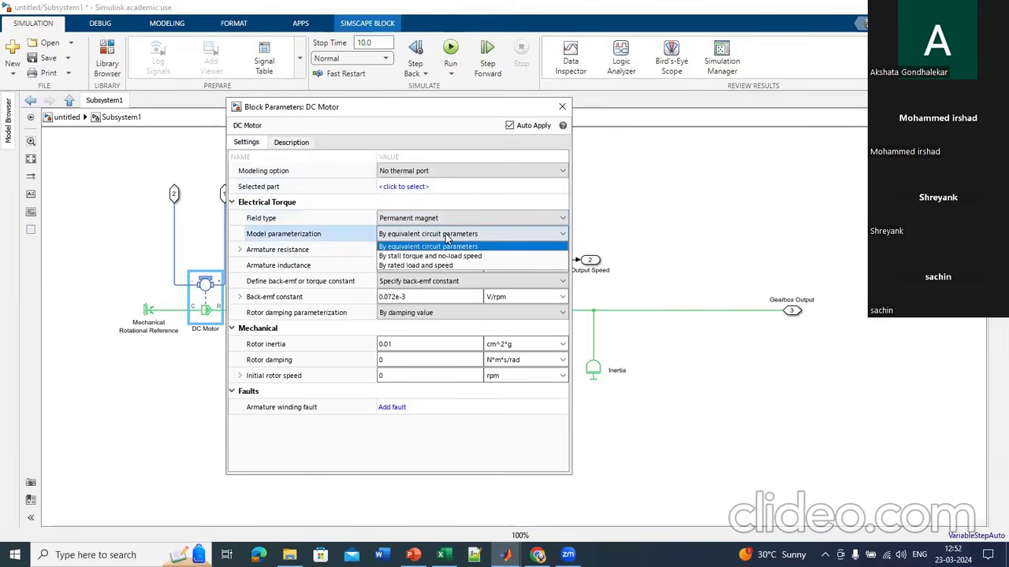
click(419, 266)
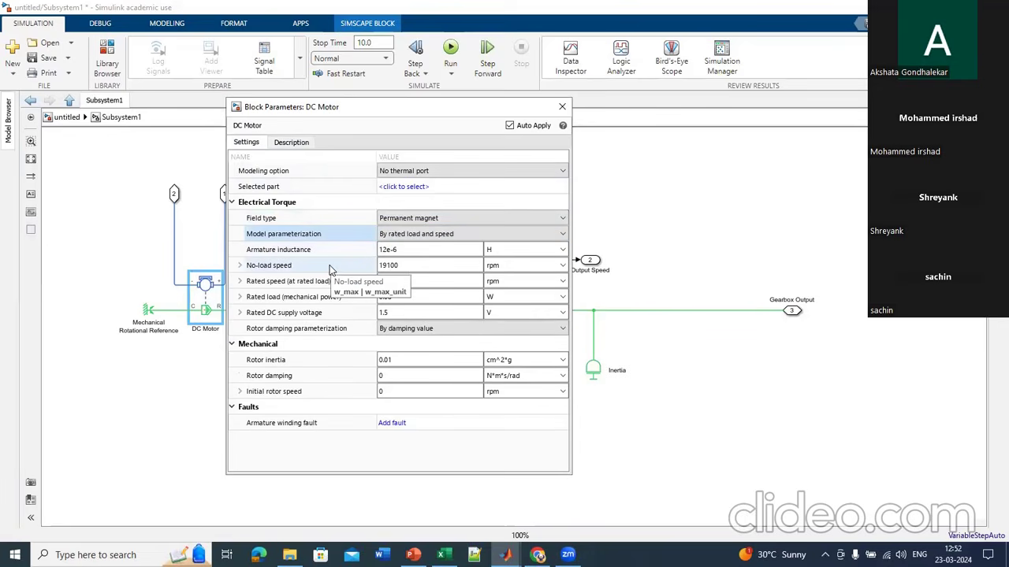
Step: Set the DC Motor's no-load speed to 6000 rpm and its rated speed to 5000 rpm
click(413, 268)
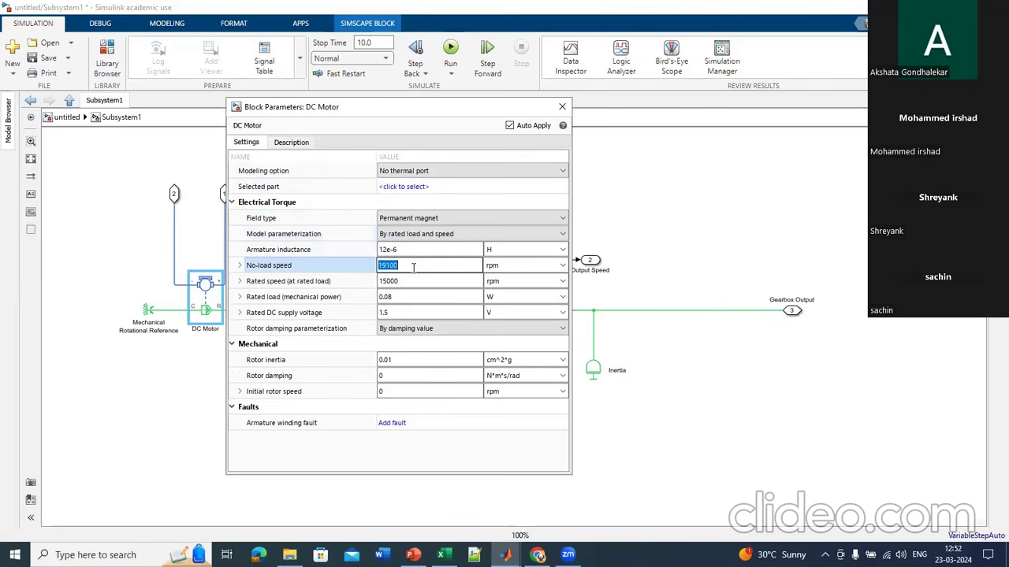
text(6000)
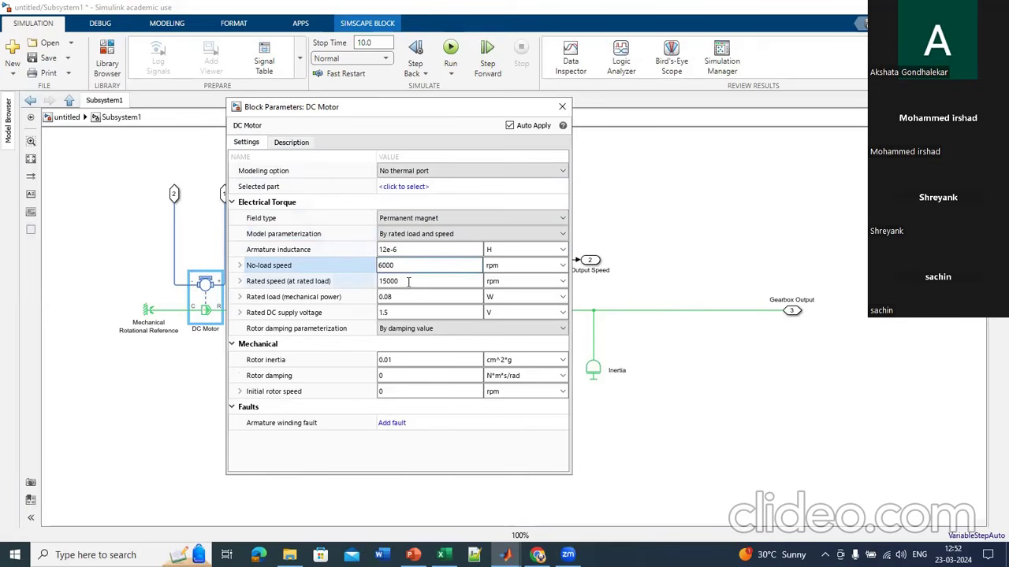
click(408, 282)
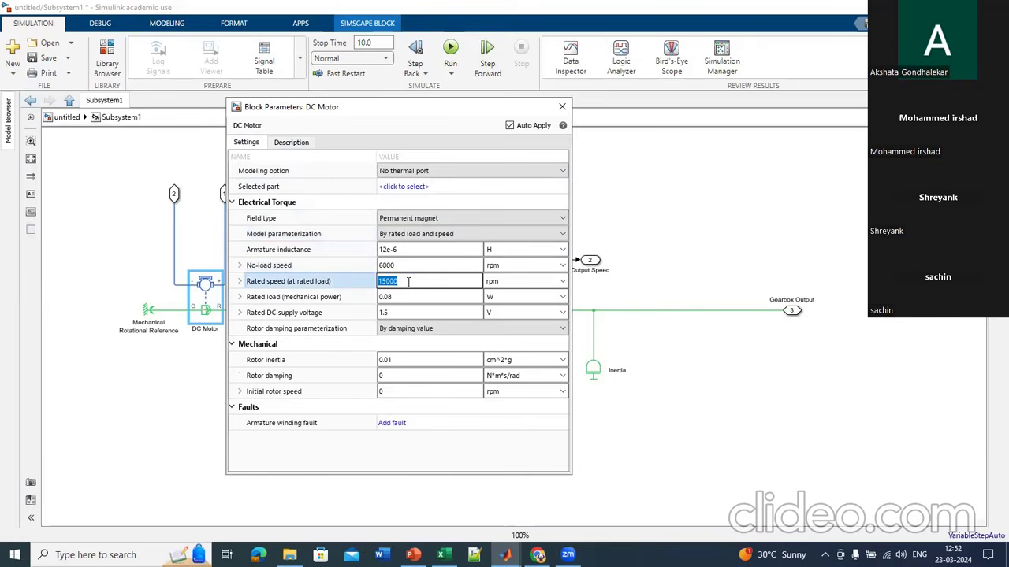
text(5000)
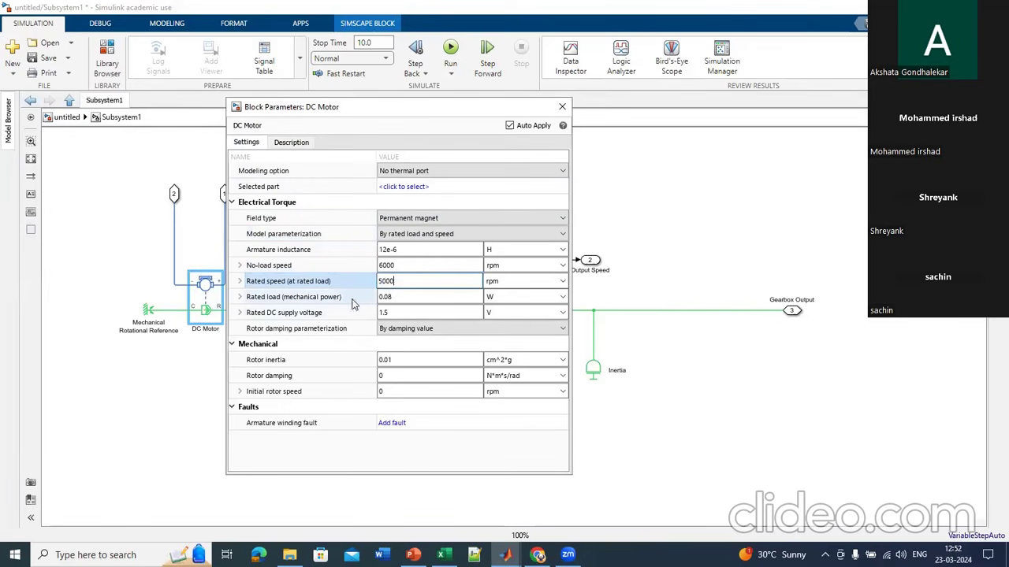
Step: Set the DC Motor's rated load (mechanical power) to 94 kW
double_click(401, 297)
key(BackSpace)
key(BackSpace)
key(BackSpace)
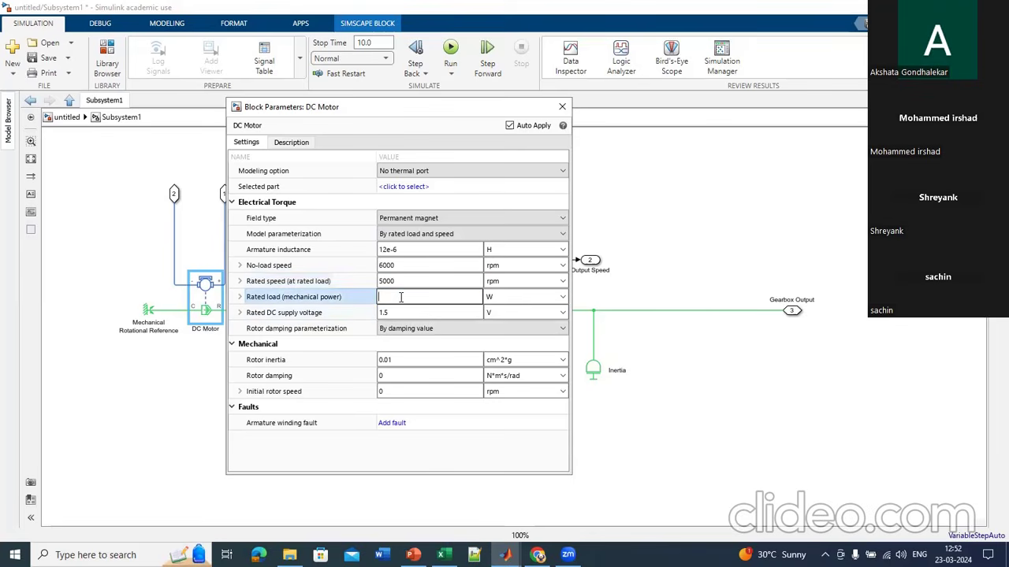
text(94)
click(562, 298)
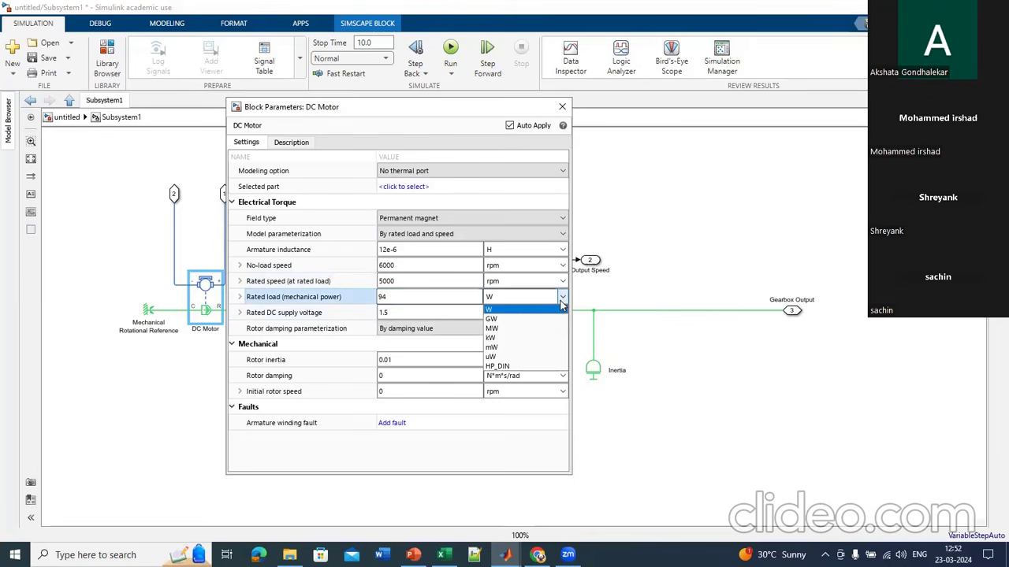
click(497, 338)
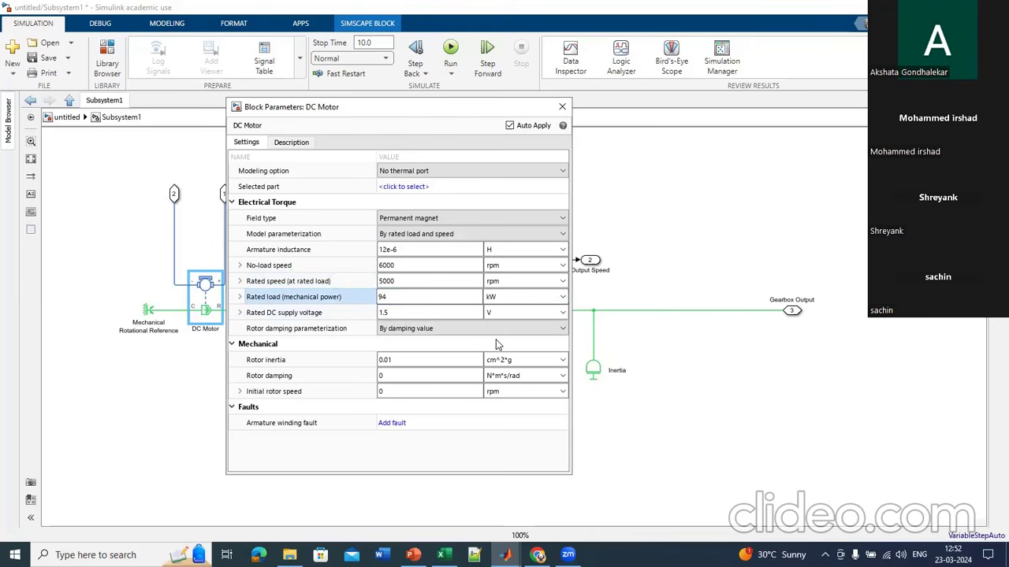
Step: Set the DC Motor's rated DC supply voltage to 320 V and close its block parameters
double_click(400, 314)
key(BackSpace)
key(BackSpace)
text(320)
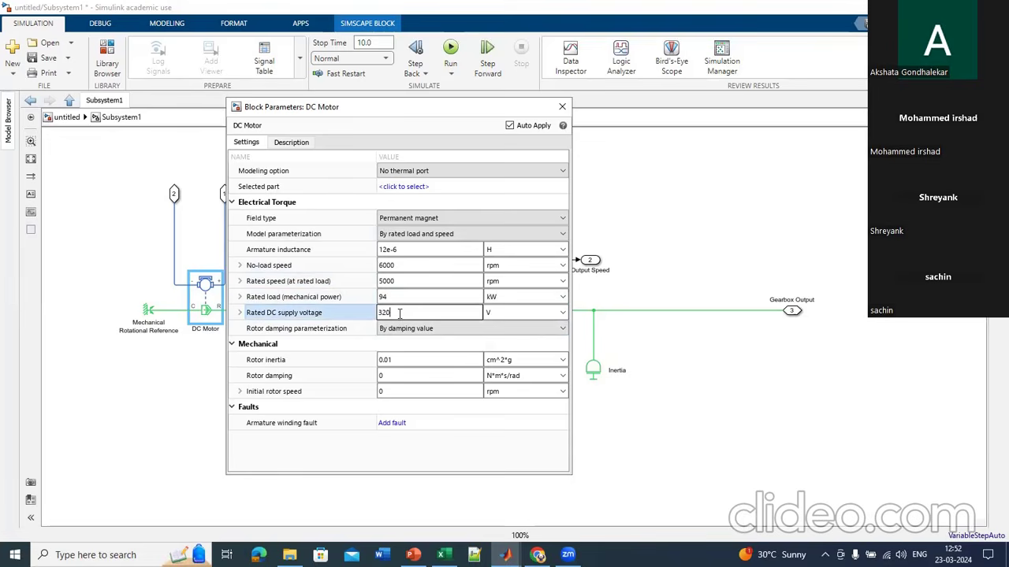
key(Return)
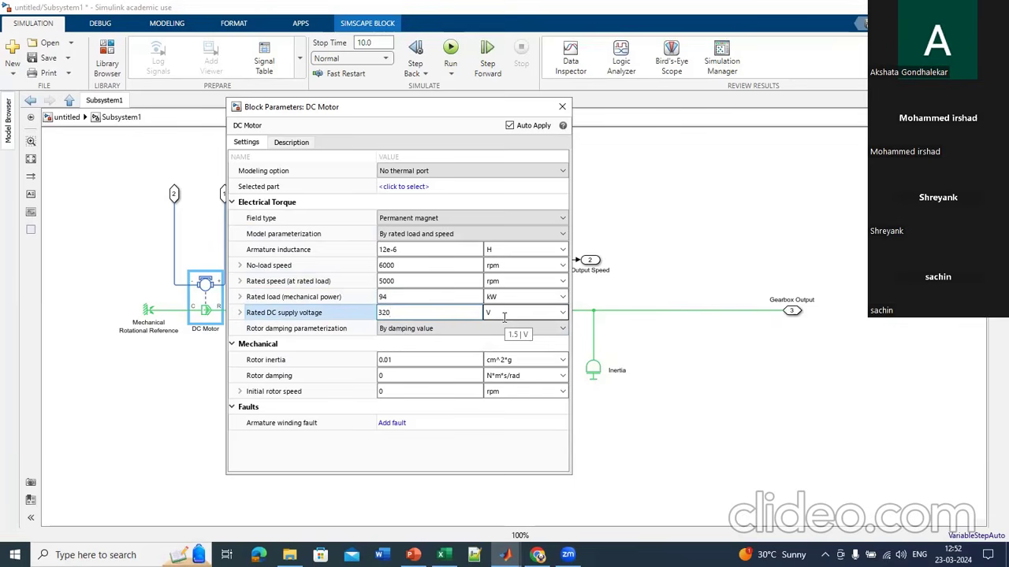
click(562, 108)
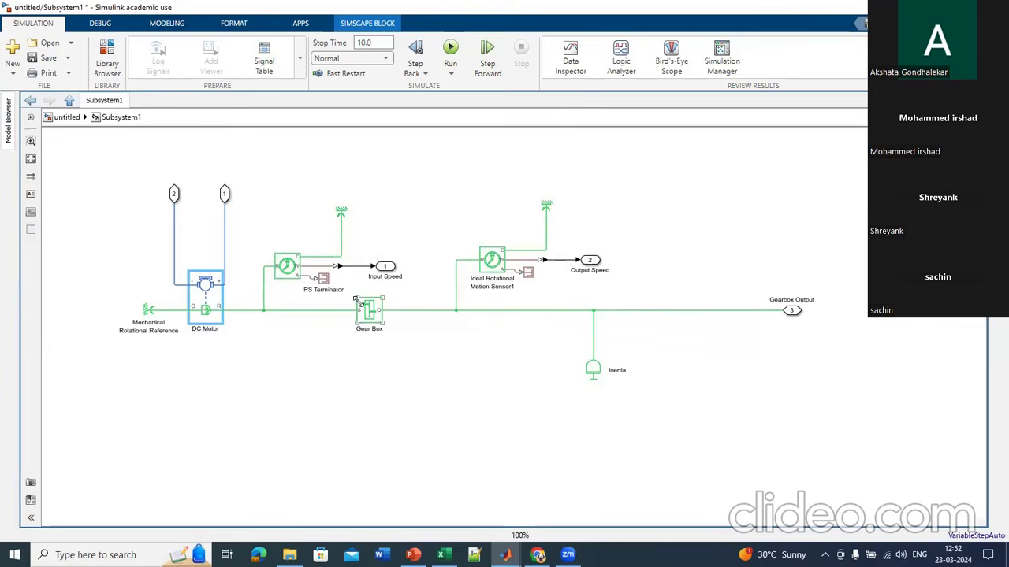
Step: Check the input-side motion sensor's parameters, and set the Gear Box's gear ratio to 4.5
double_click(291, 268)
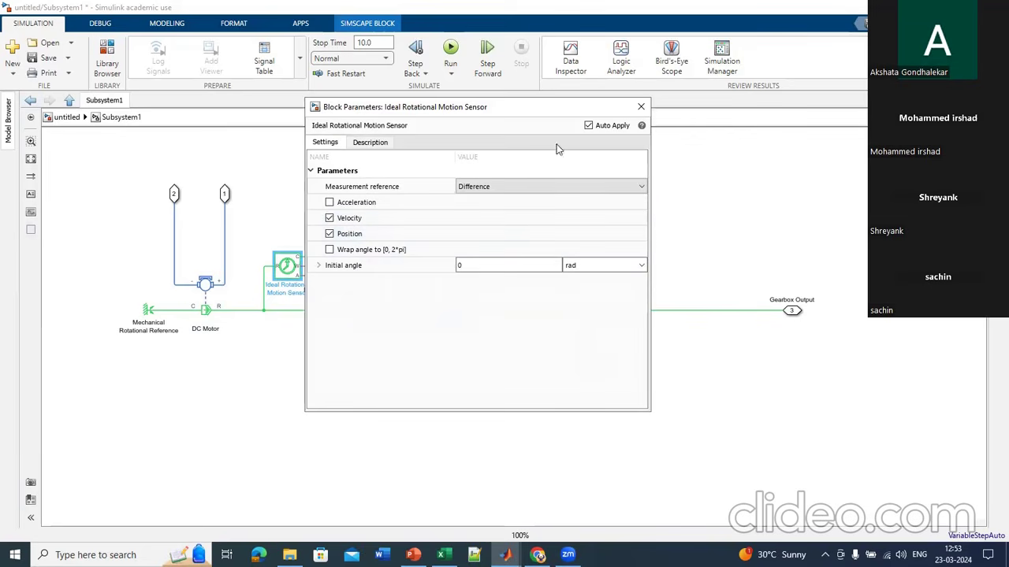
click(642, 106)
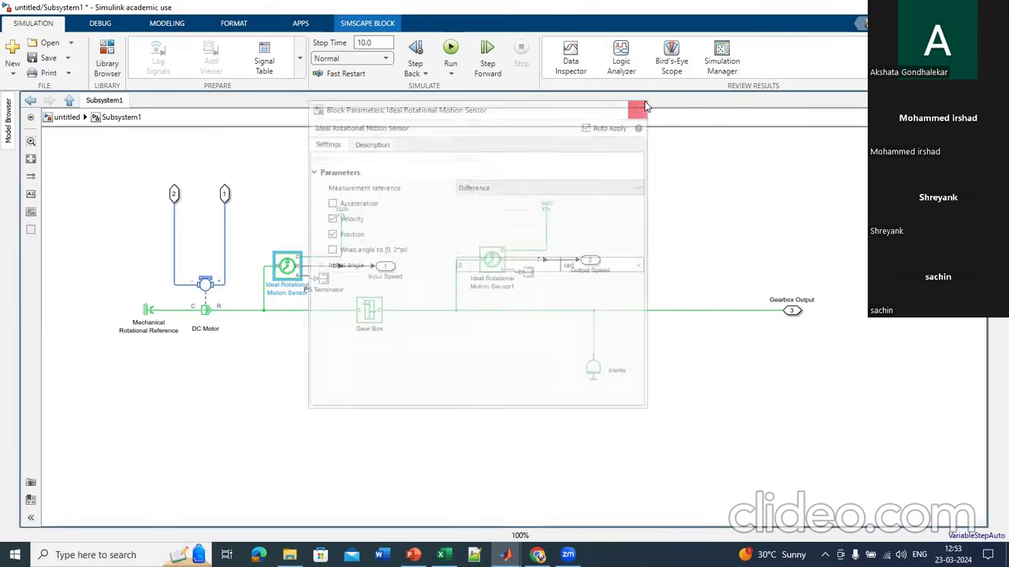
double_click(369, 310)
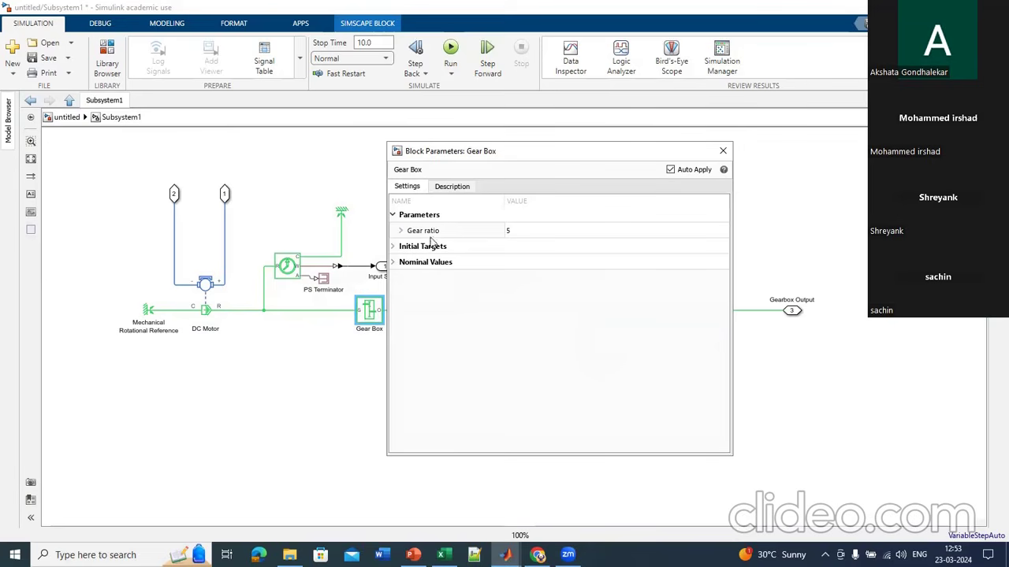
double_click(529, 224)
key(BackSpace)
text(4.5)
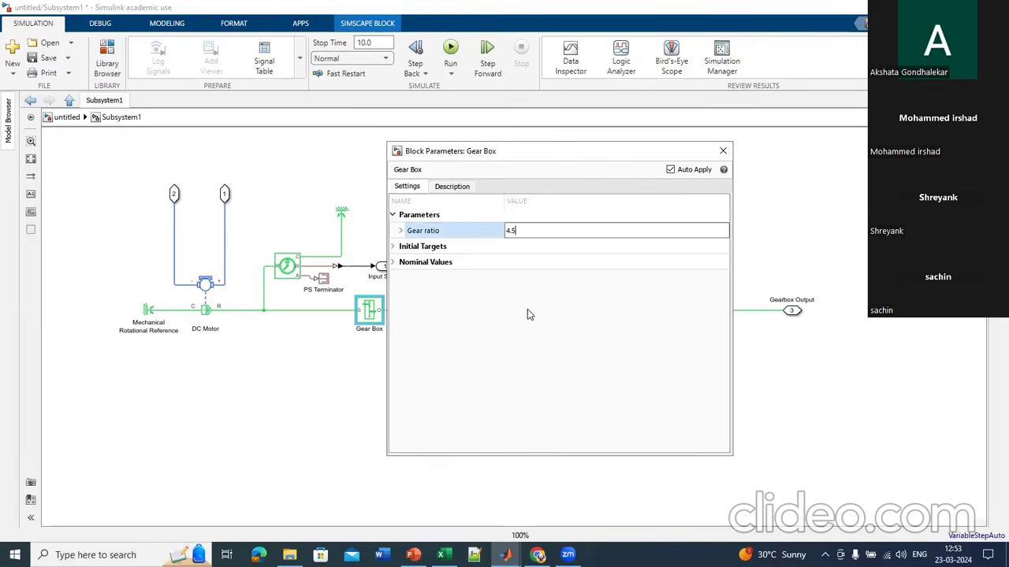
key(Return)
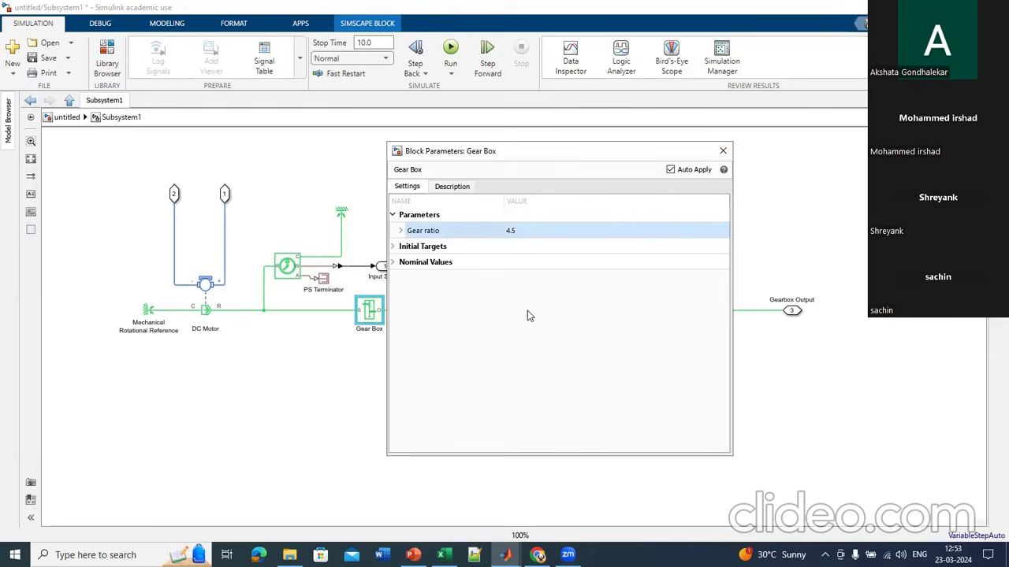
click(717, 157)
Step: Check the Inertia block's parameters and close them without changes
click(593, 371)
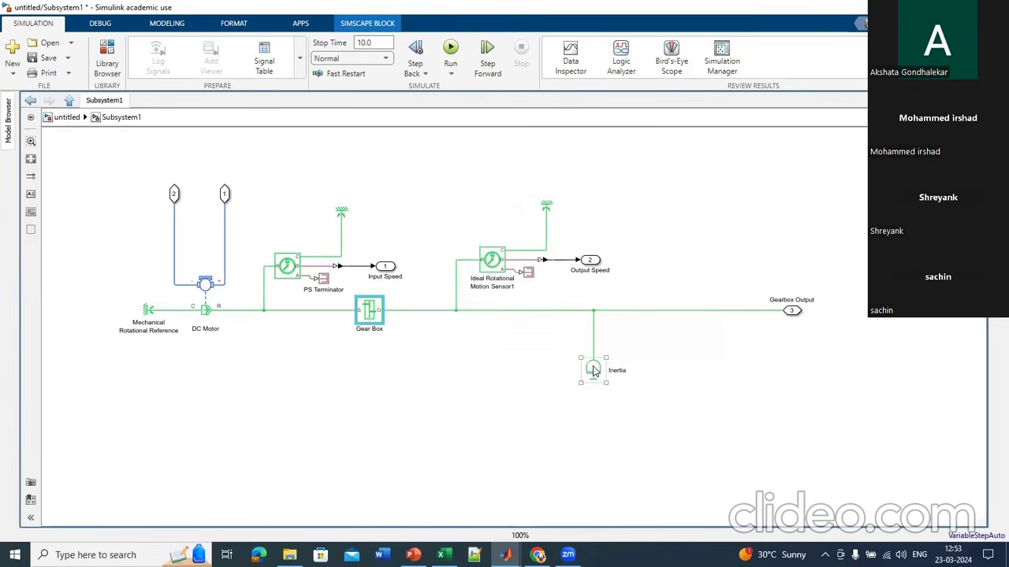
double_click(593, 371)
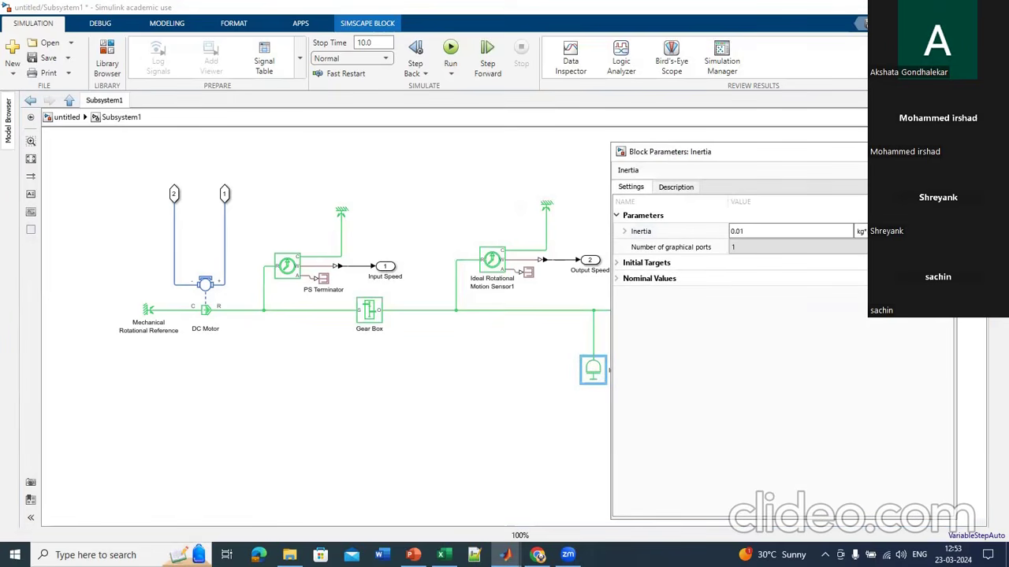
click(943, 151)
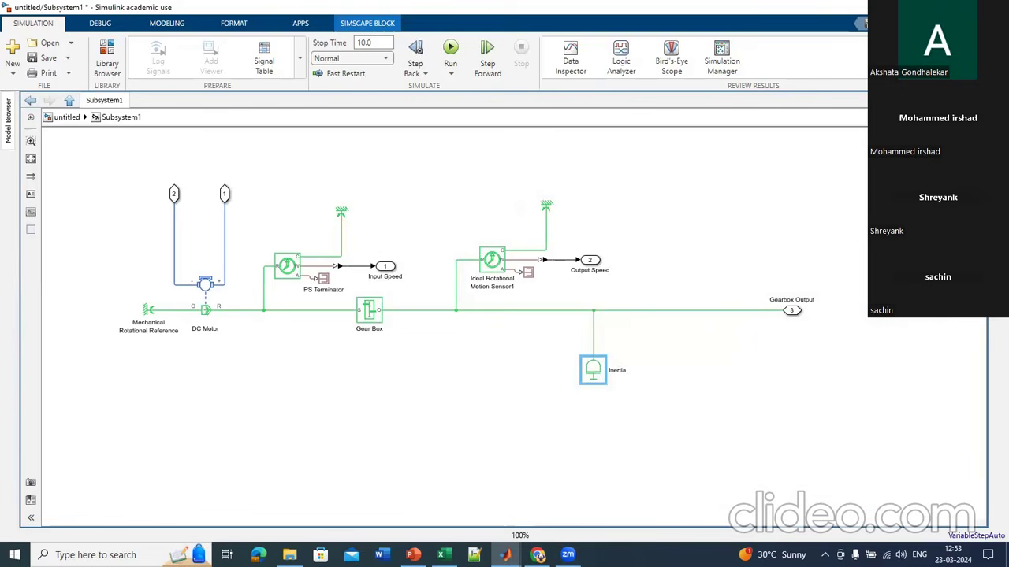
click(674, 221)
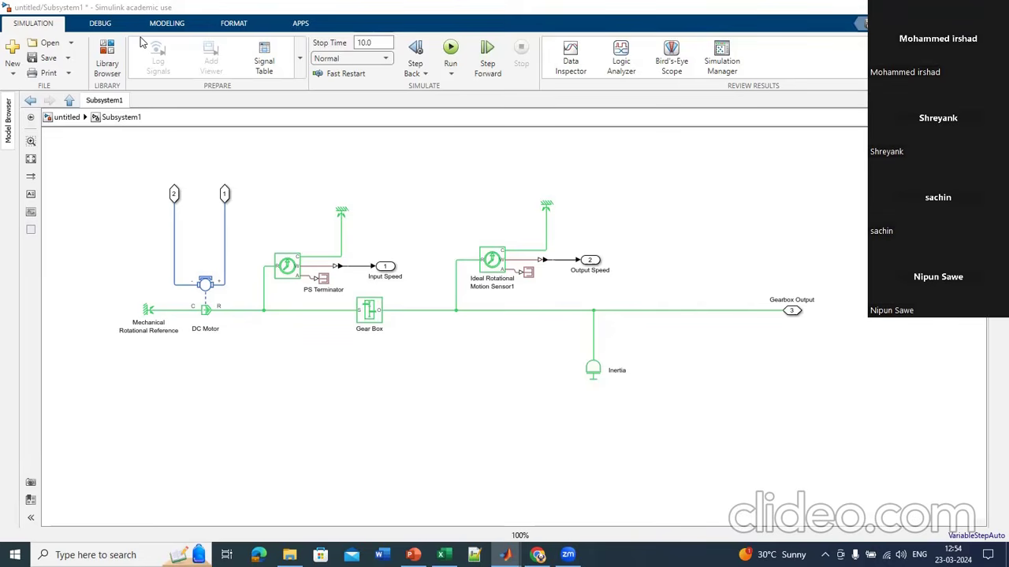
Step: Review the DC Motor's block parameters and the available model parameterization options, keeping By rated load and speed
click(207, 293)
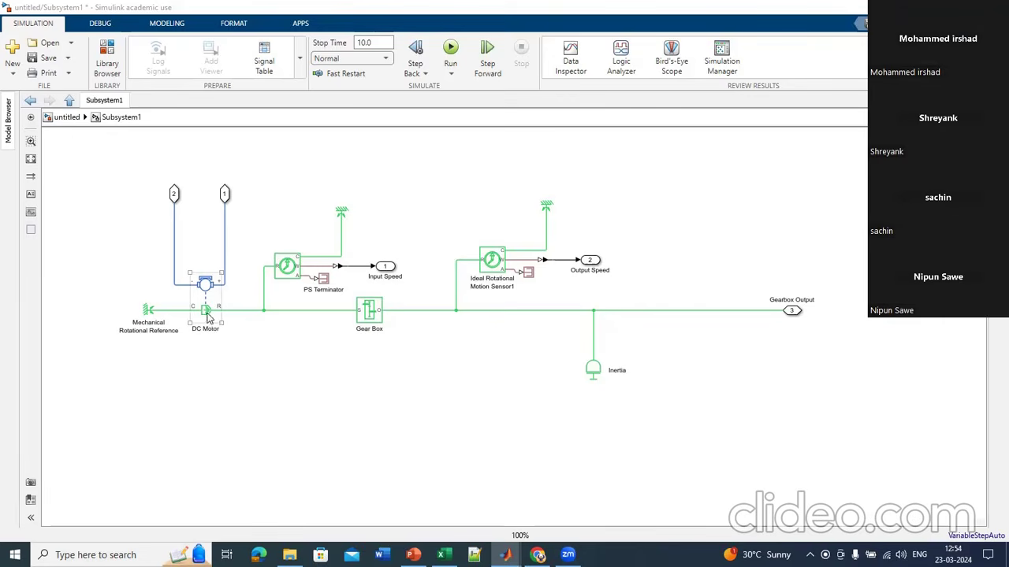
click(362, 313)
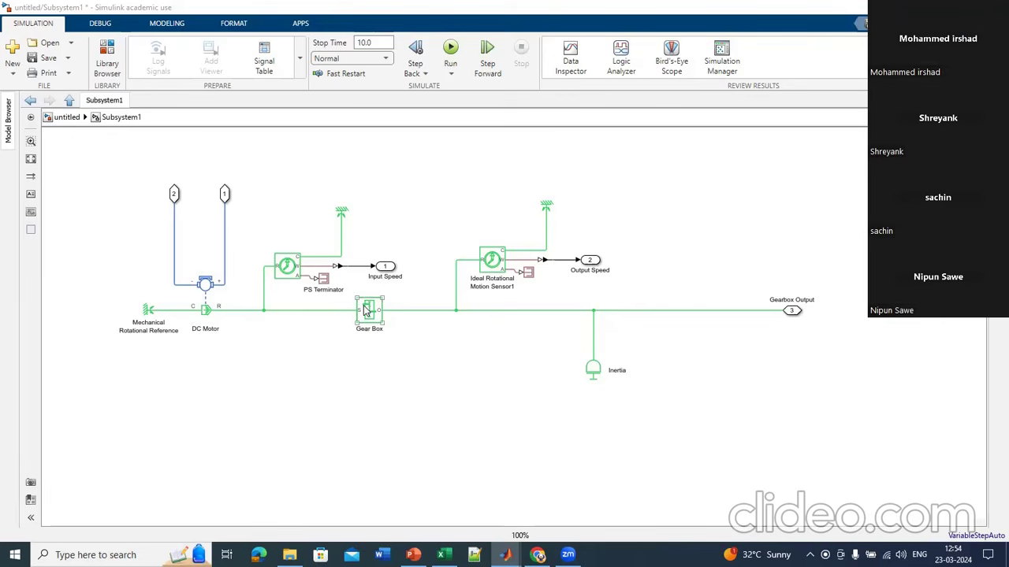
click(206, 283)
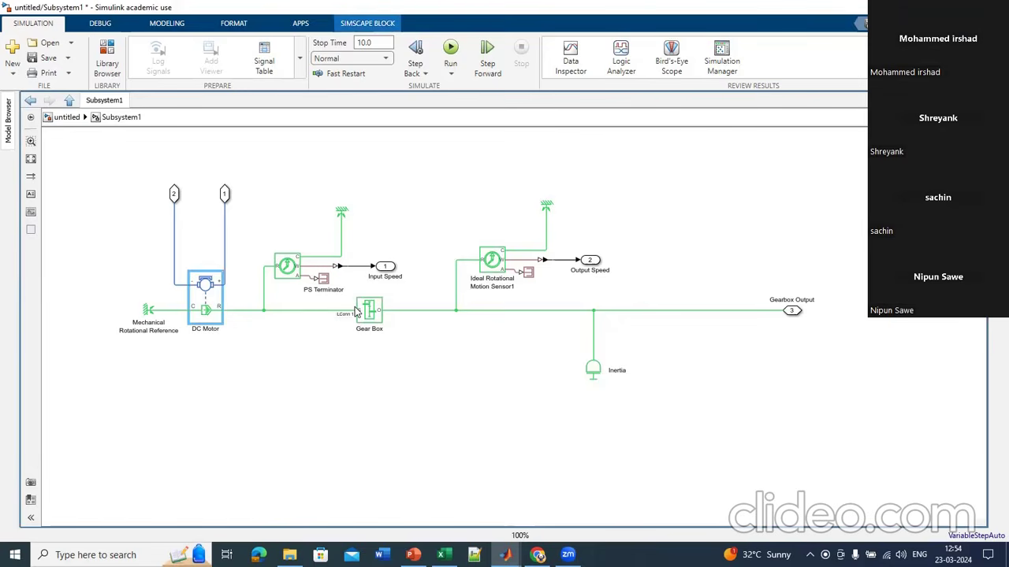
double_click(202, 288)
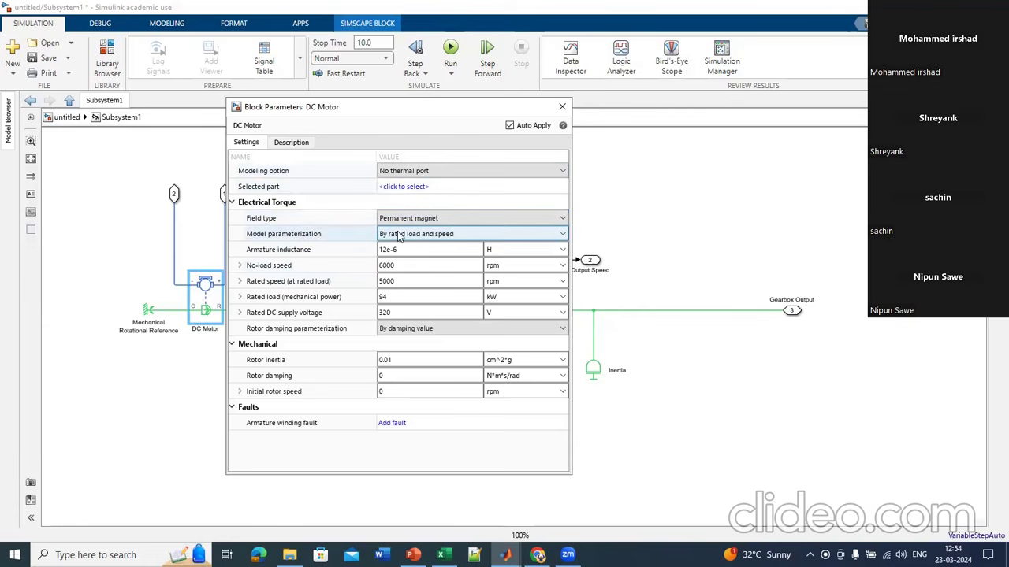
click(443, 235)
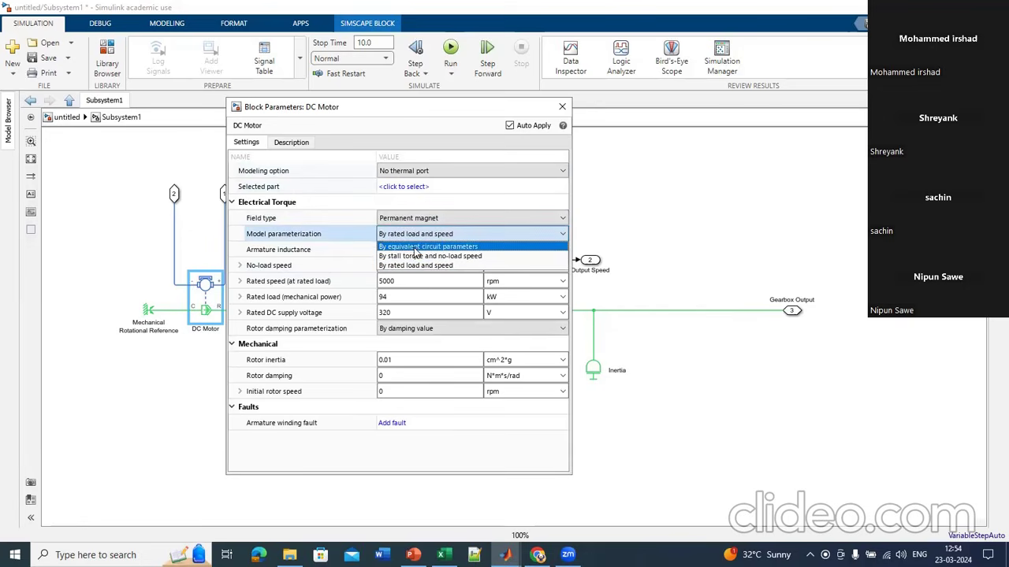
click(414, 236)
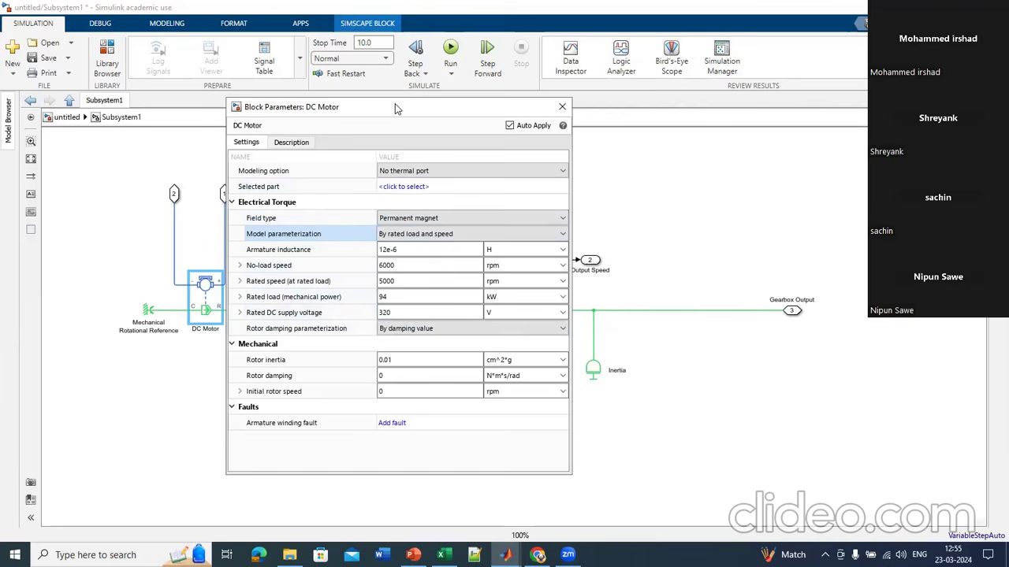
Step: Move the DC Motor's parameter window clear of the motor, gear box and sensor blocks in the diagram
drag(395, 103, 177, 172)
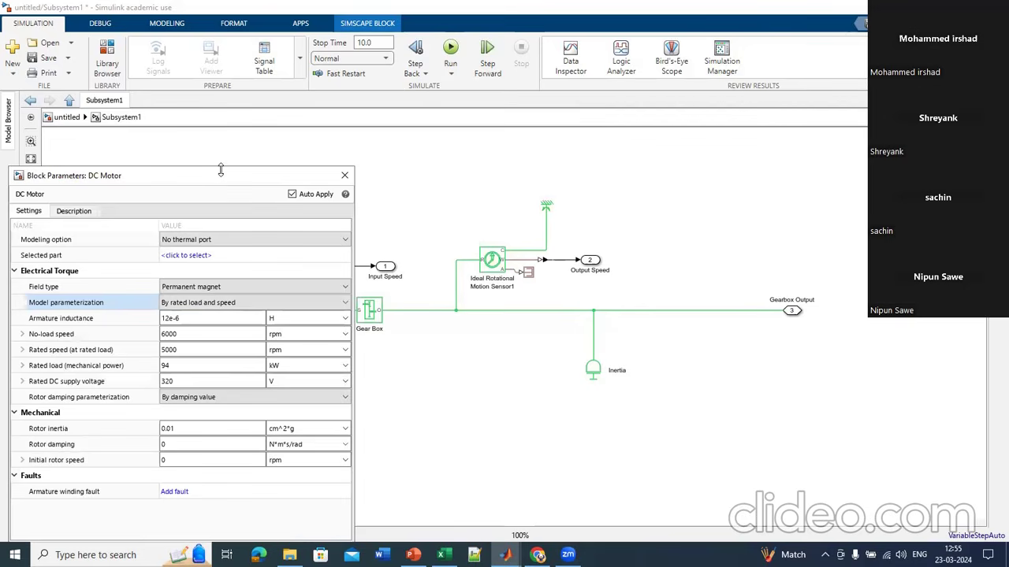
drag(221, 171, 252, 131)
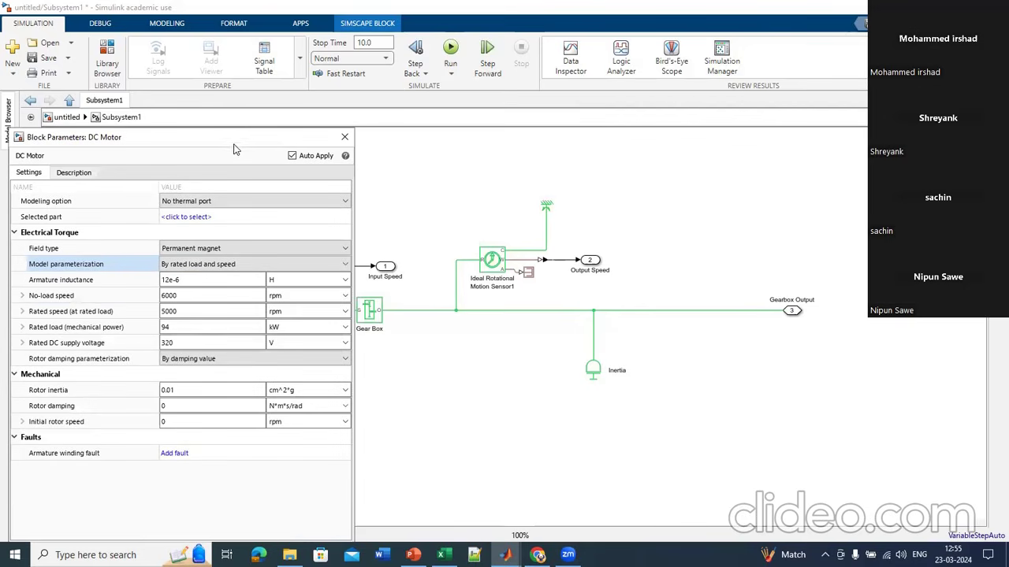
drag(231, 145, 405, 148)
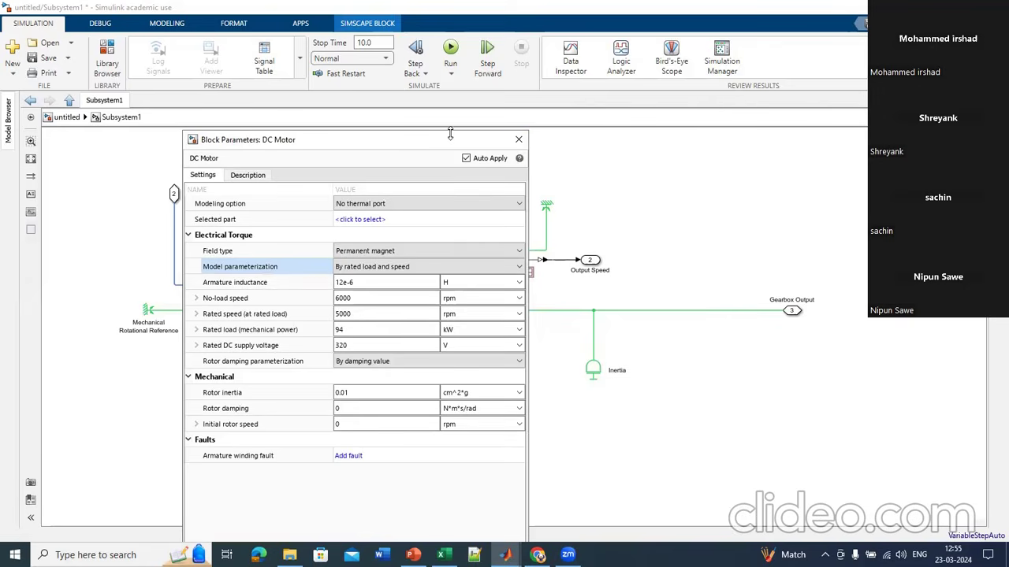
drag(450, 134, 441, 224)
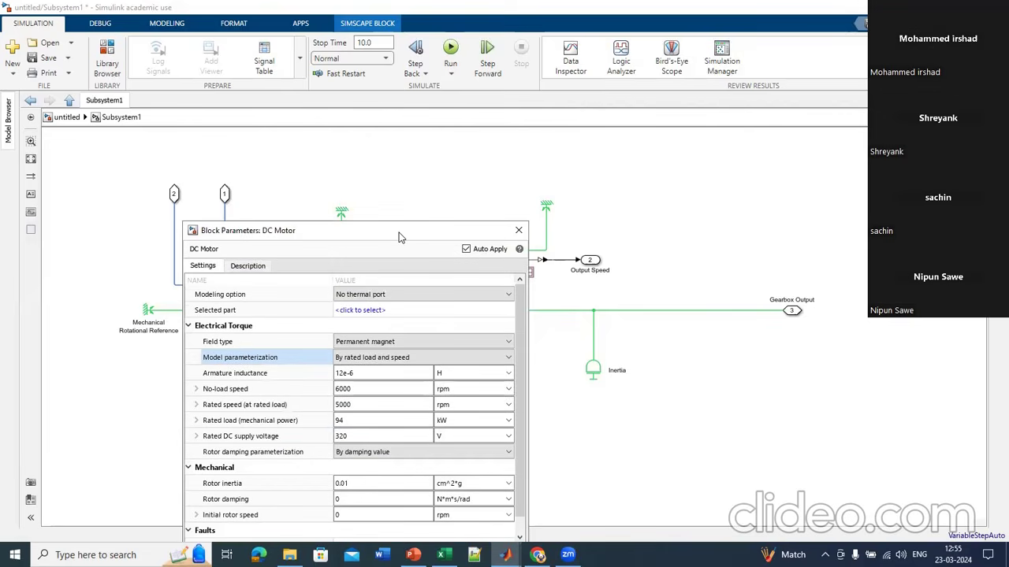
drag(399, 236, 862, 81)
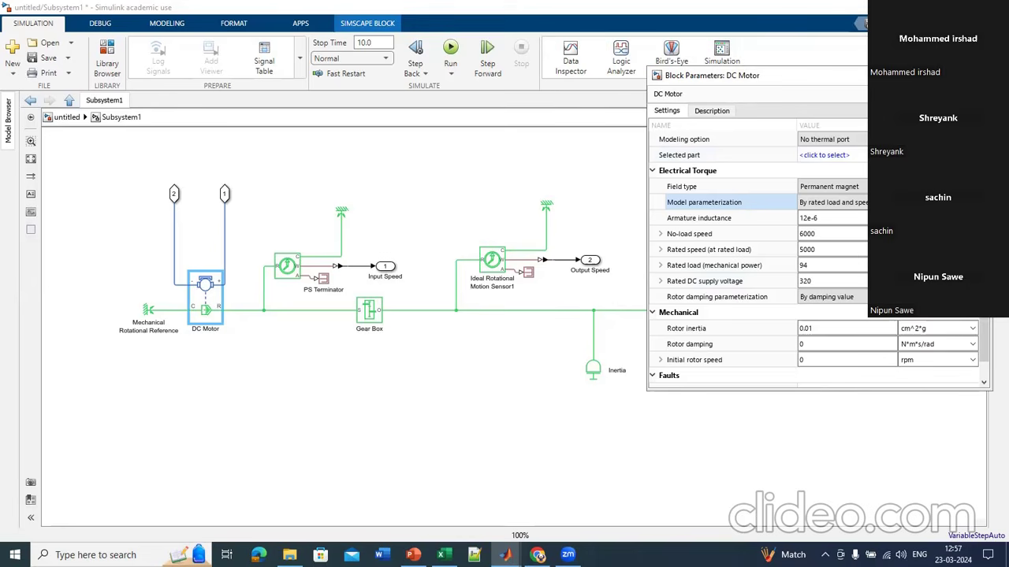
Step: Examine the input and output speed branches: both rotational motion sensors, the PS Terminator and the PS-Simulink converters
click(504, 265)
click(280, 263)
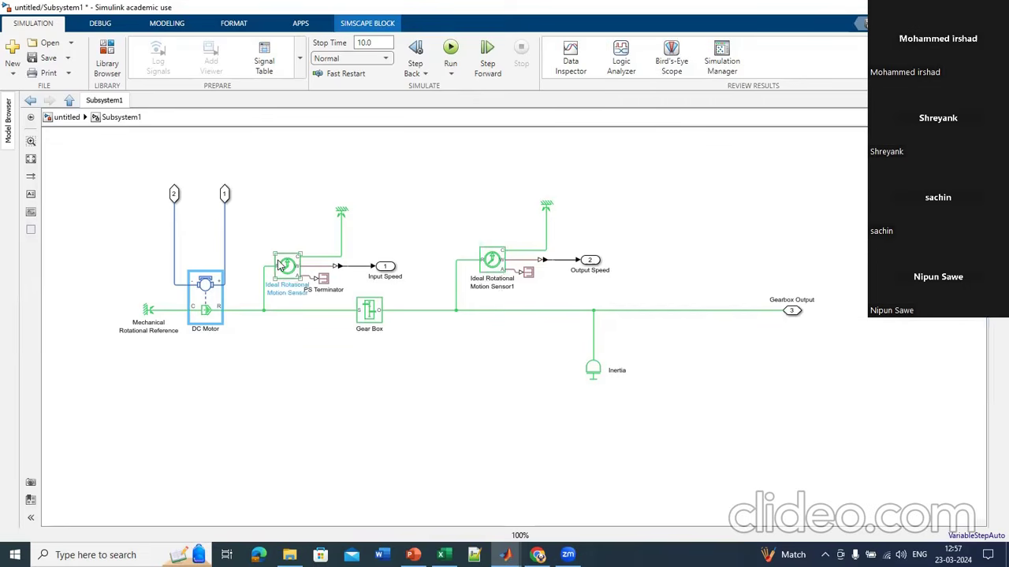
click(287, 271)
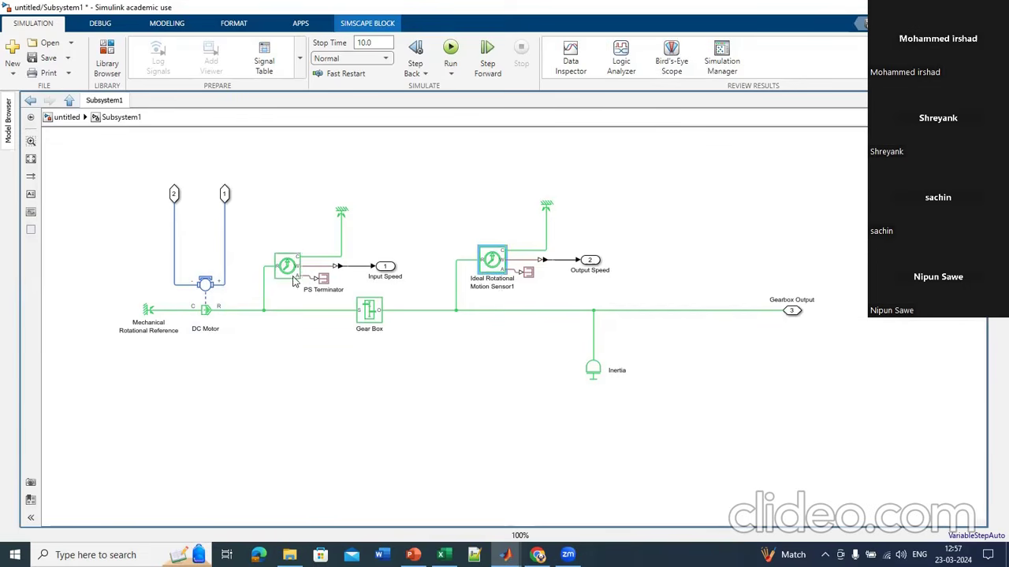
click(501, 268)
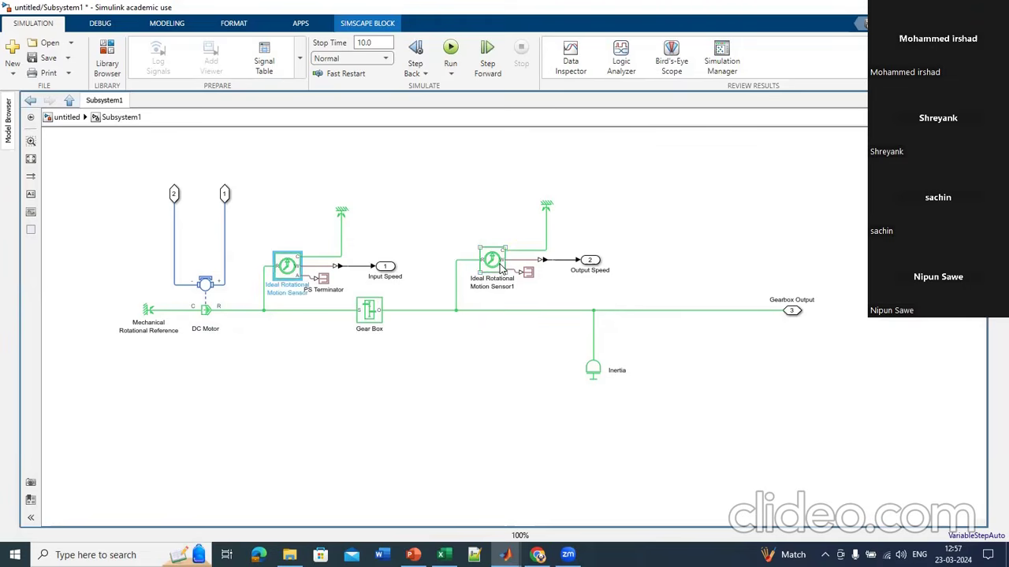
click(323, 281)
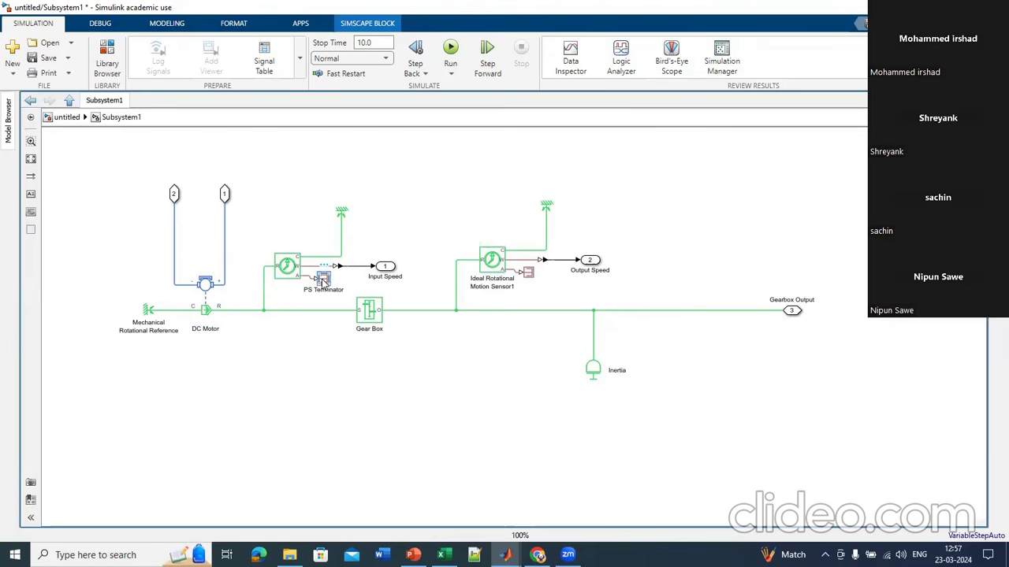
click(296, 269)
click(337, 265)
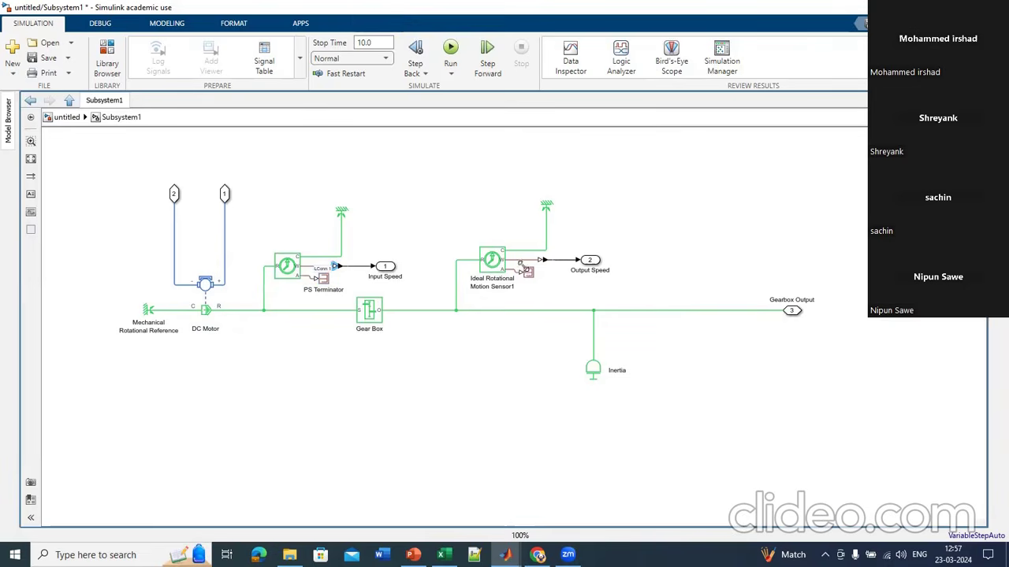
click(548, 260)
mouse_move(549, 246)
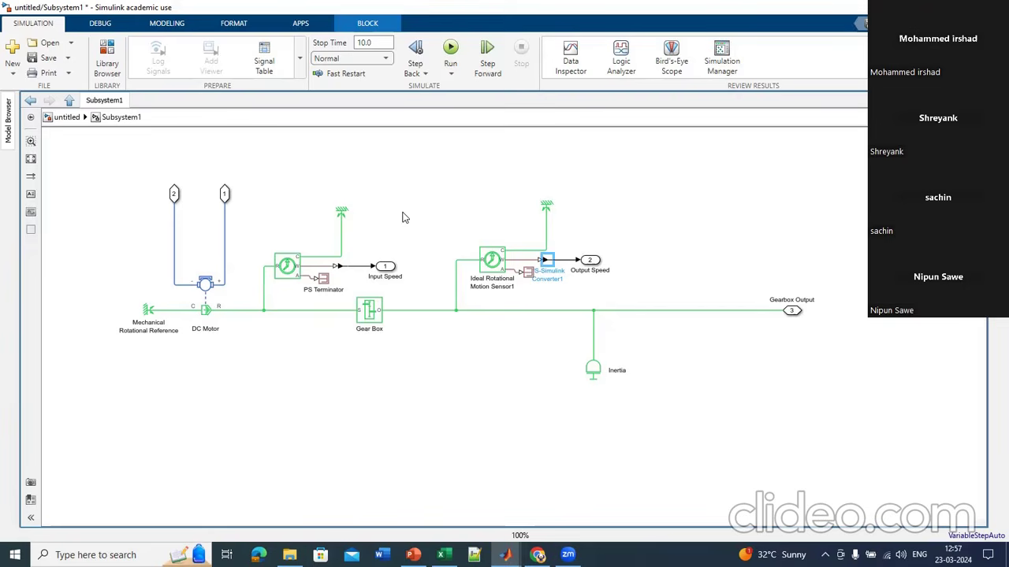
key(Delete)
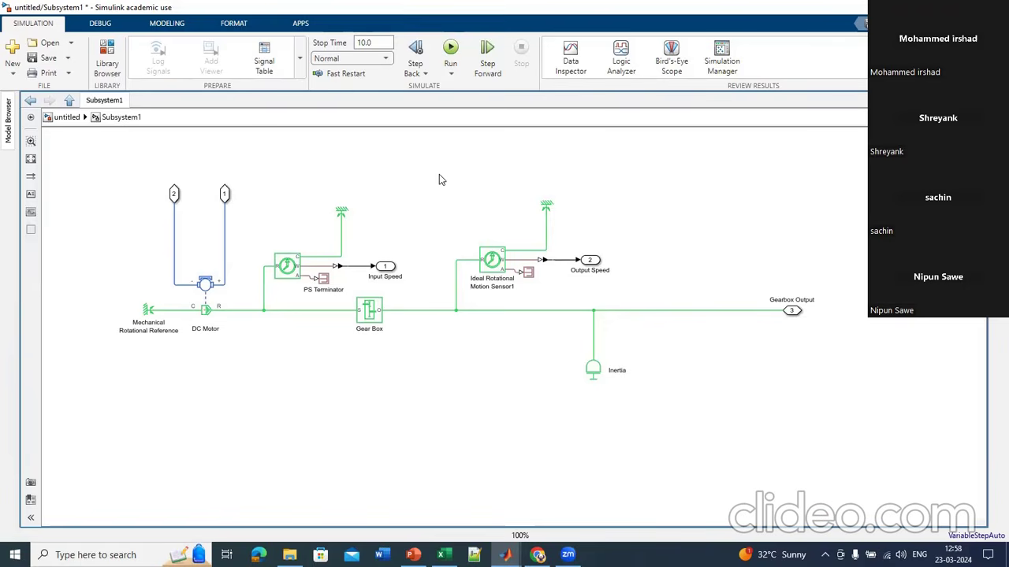
click(190, 5)
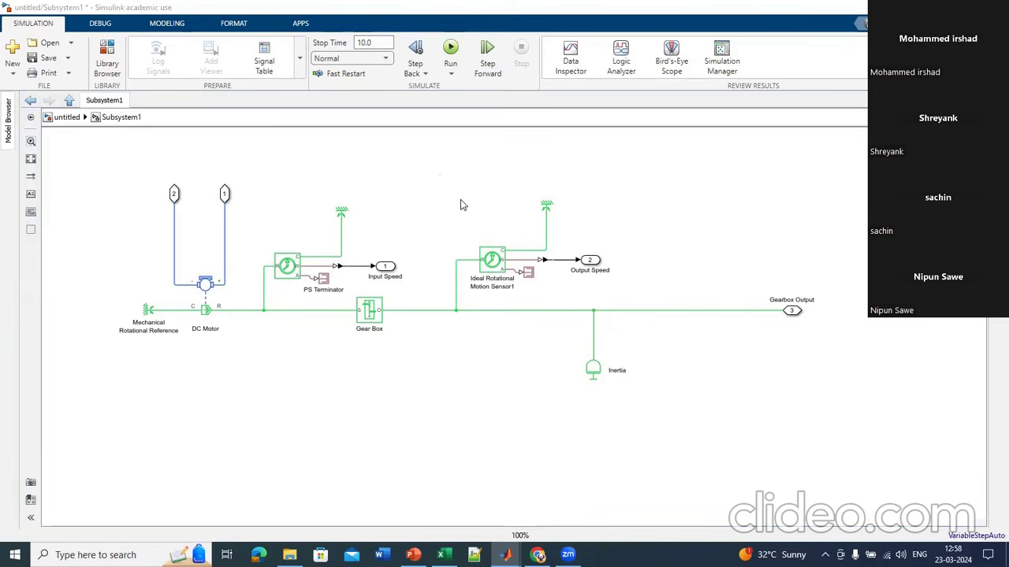
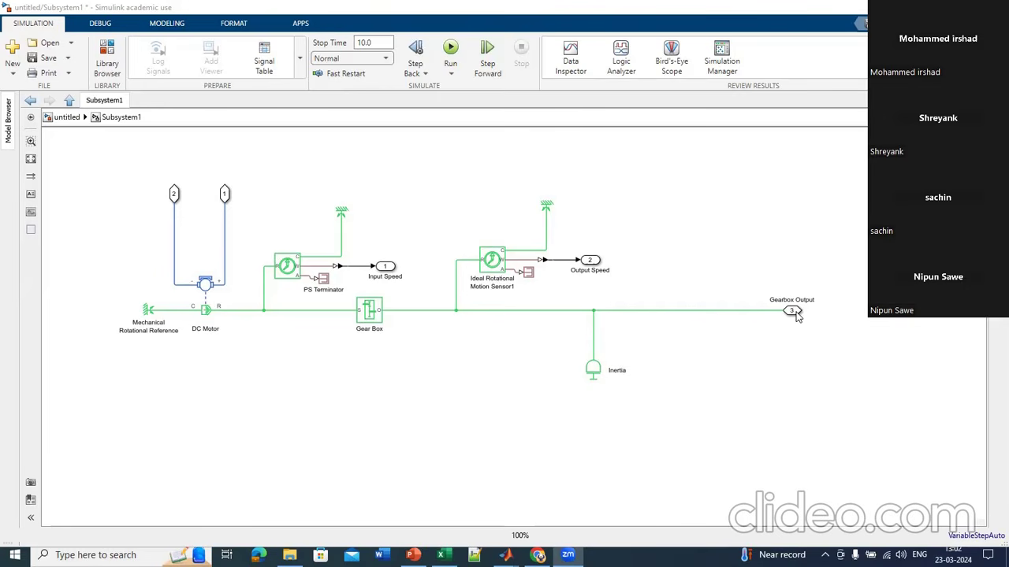
Step: In the top-level model, move Subsystem1's Input Speed and Output Speed ports to its top edge and Gearbox Output to its right edge
click(598, 376)
click(32, 101)
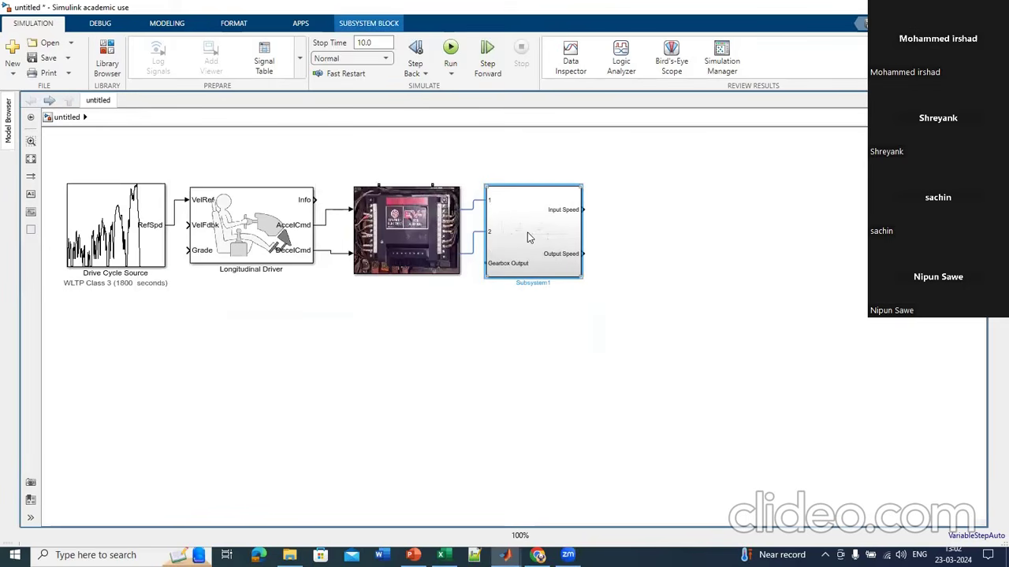
right_click(485, 269)
click(482, 301)
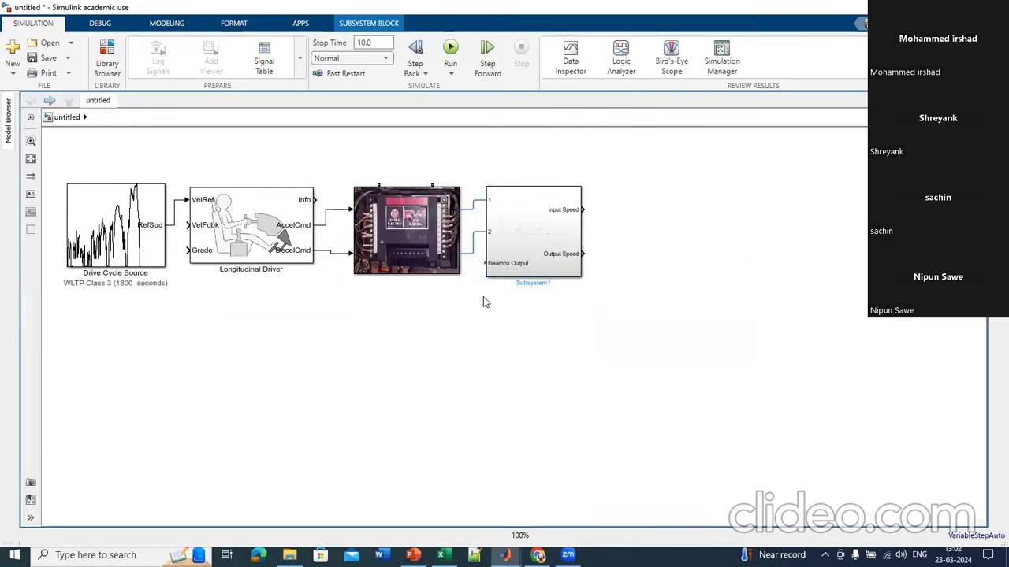
drag(583, 210, 517, 189)
drag(583, 231, 558, 189)
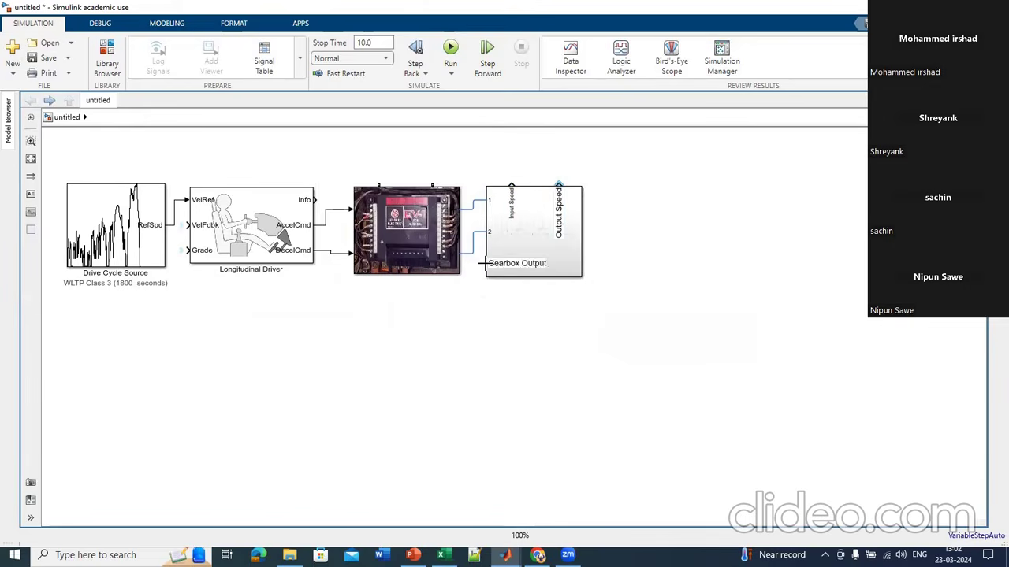
drag(495, 264, 590, 249)
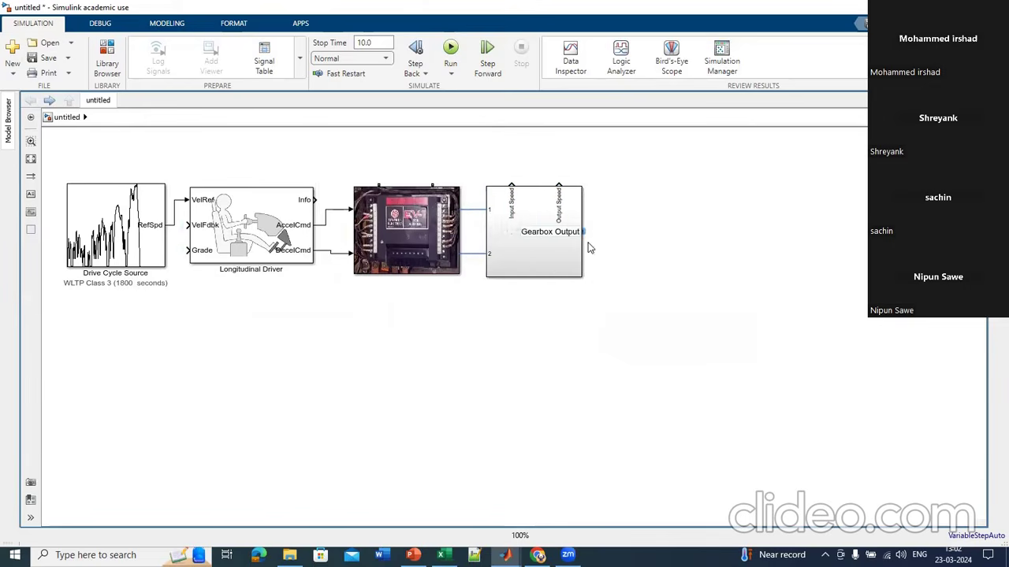
Step: Add the image AEM_0521-Motor-slide2_900px from the PCE folder as the mask icon of Subsystem1
click(517, 259)
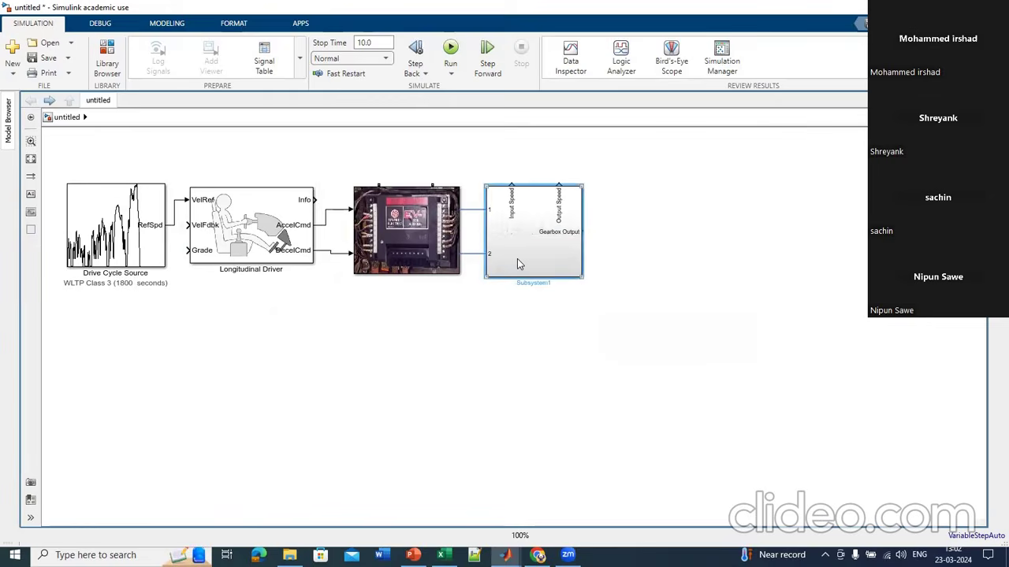
right_click(517, 258)
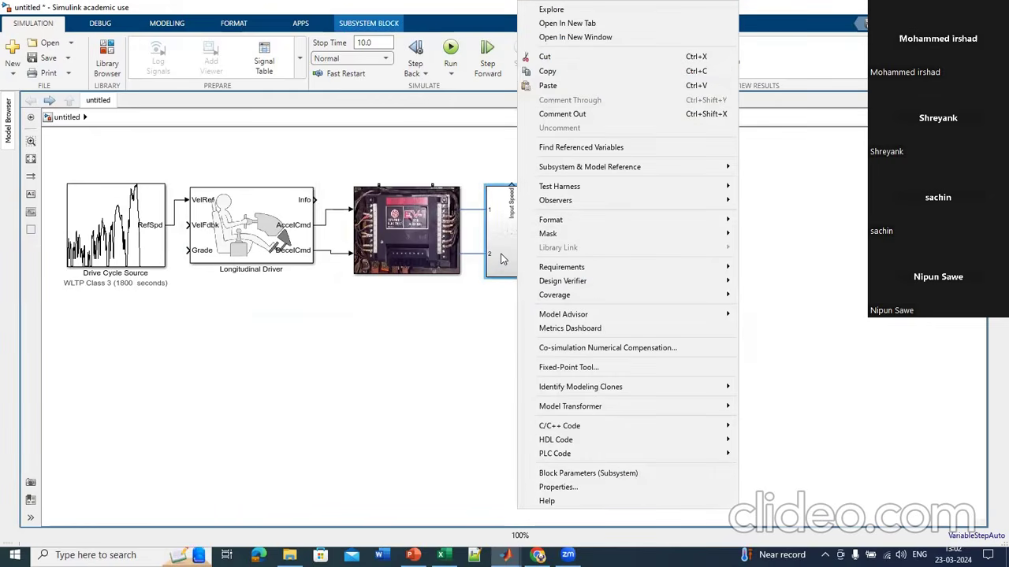
mouse_move(569, 235)
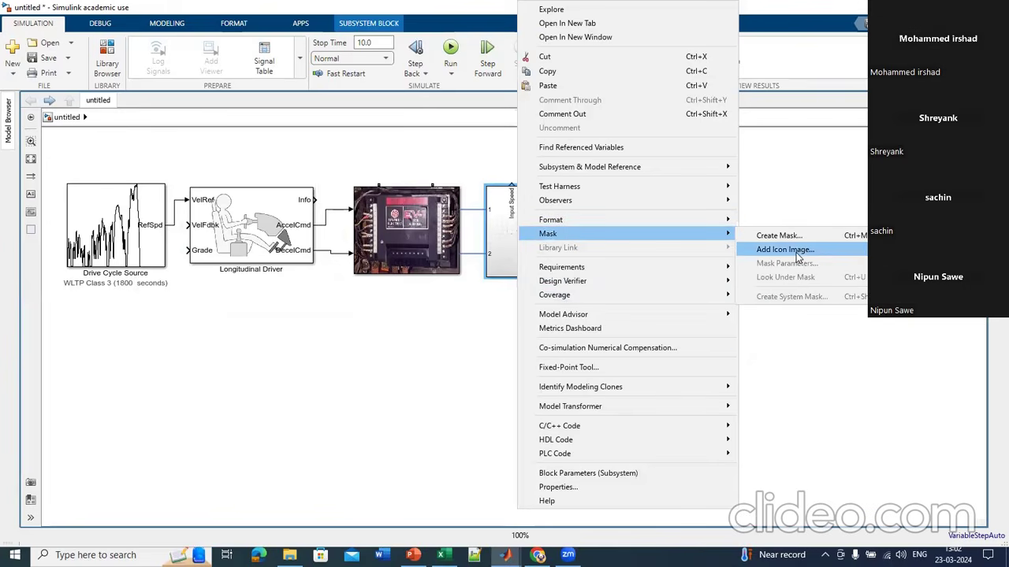
click(796, 254)
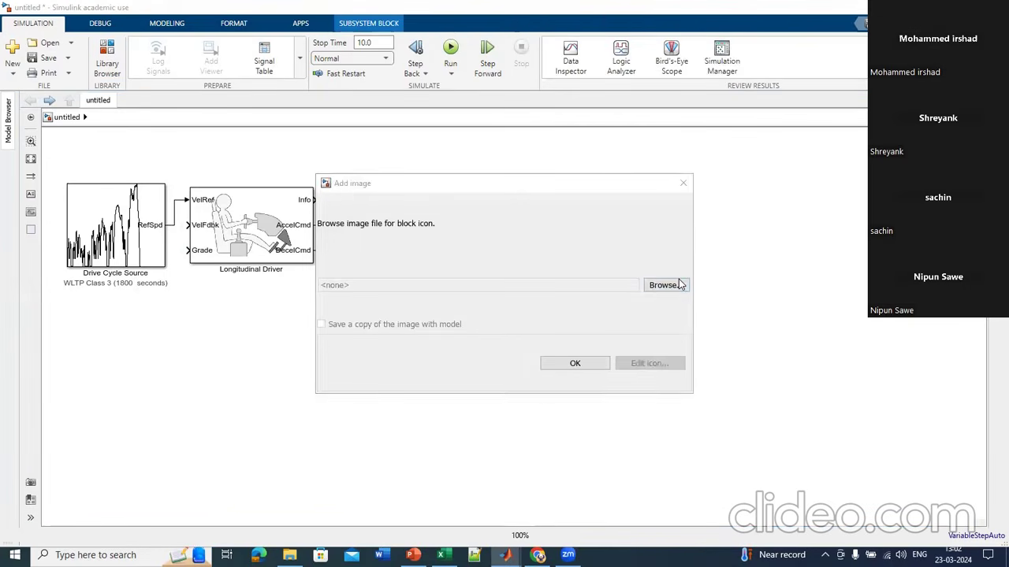
click(680, 284)
click(465, 304)
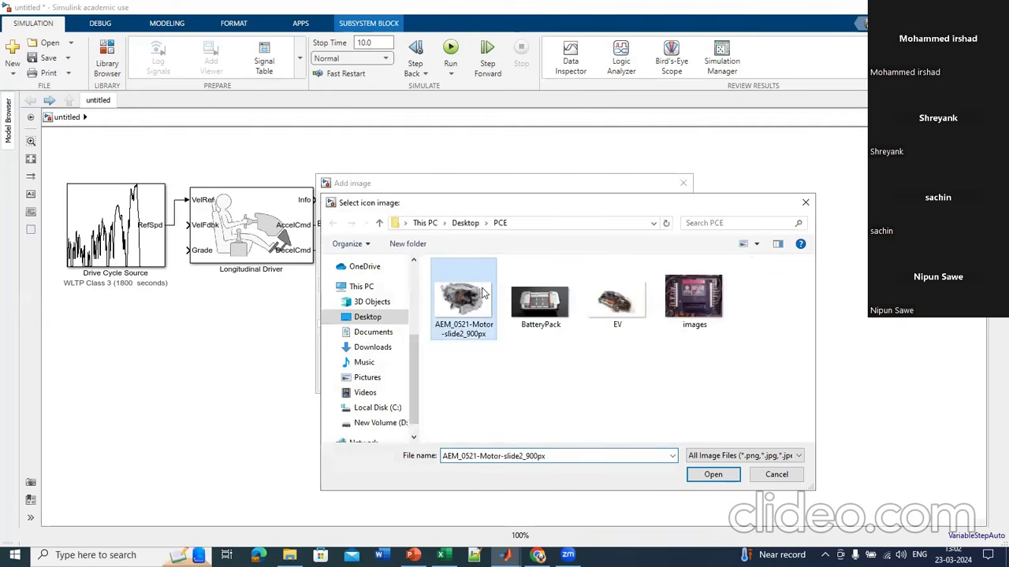
click(714, 477)
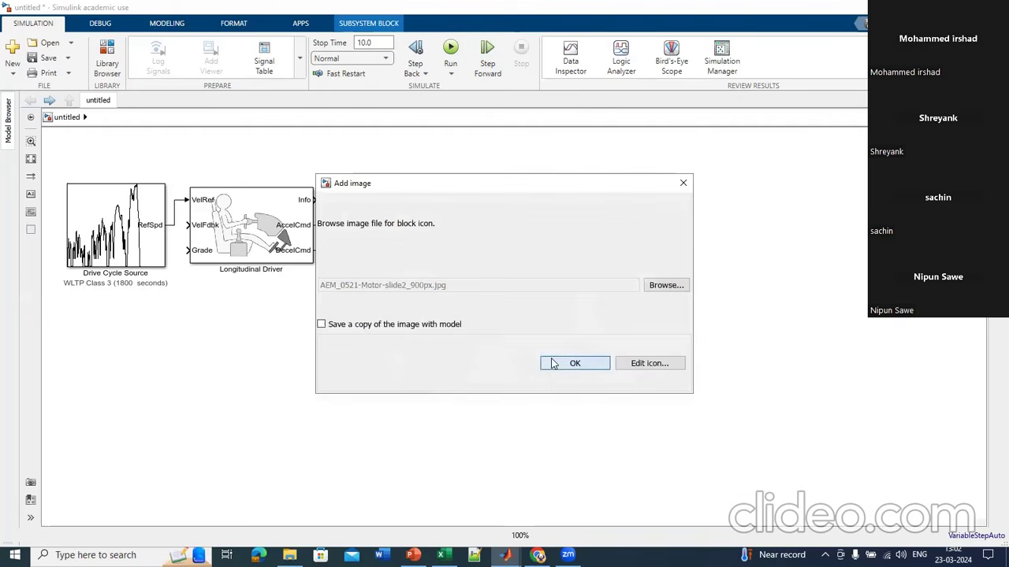
click(552, 363)
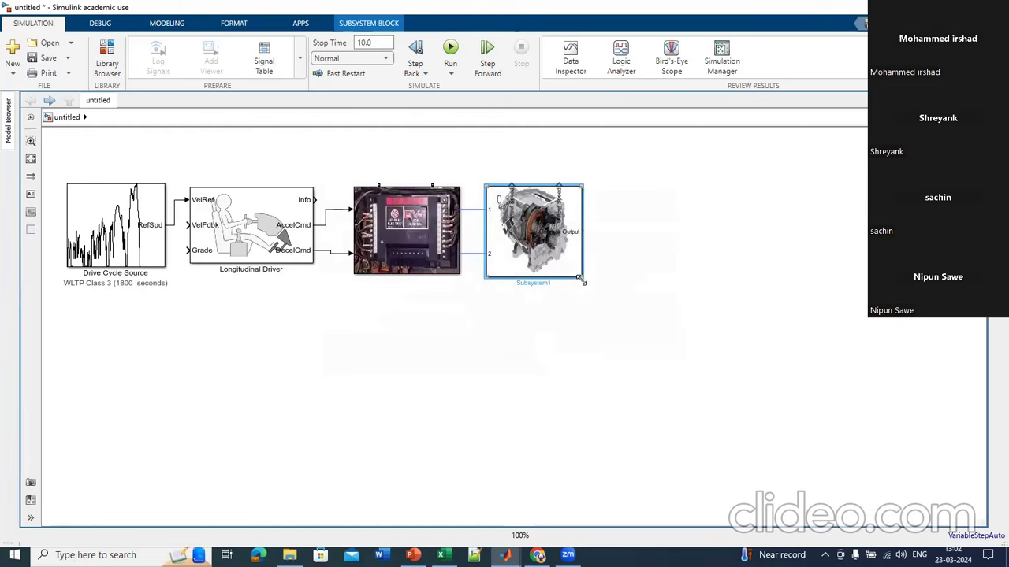
Step: Widen the motor and gearbox subsystem, and add a new Subsystem block above the motor controller block
drag(581, 279, 647, 278)
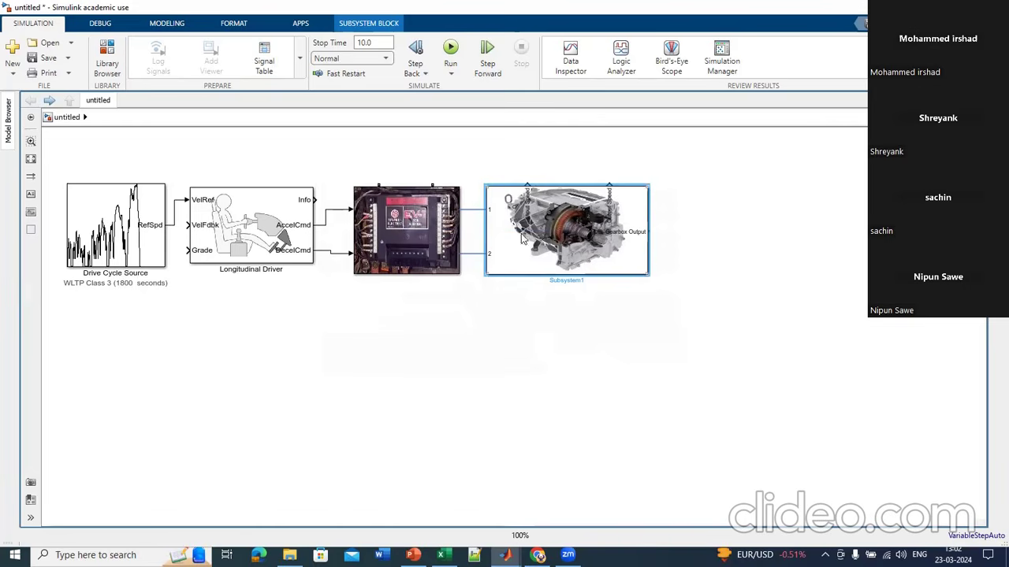
double_click(405, 158)
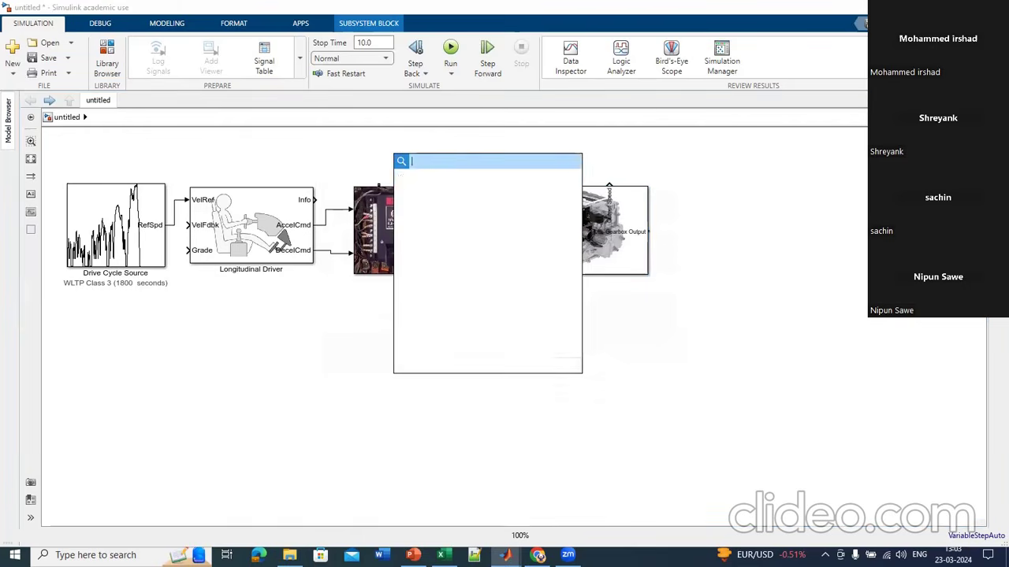
text(sub)
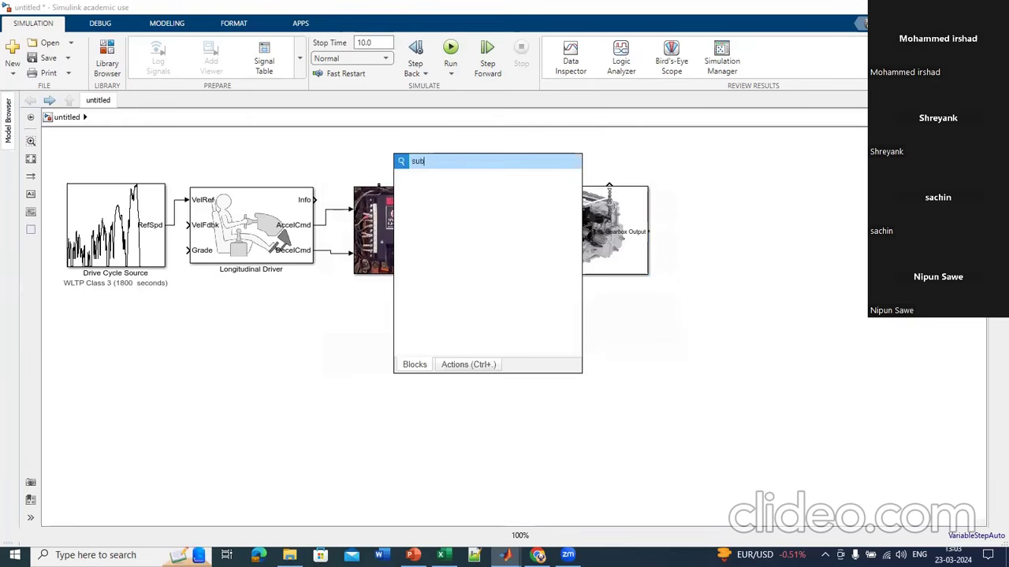
click(423, 178)
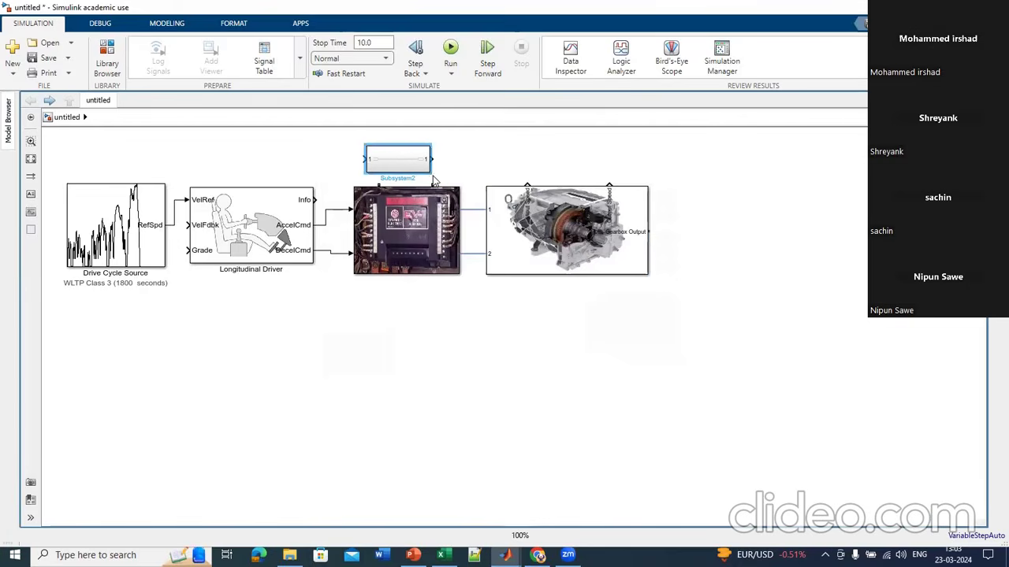
Step: Open the new Subsystem2 and delete its default input port, output port and connecting line
double_click(400, 159)
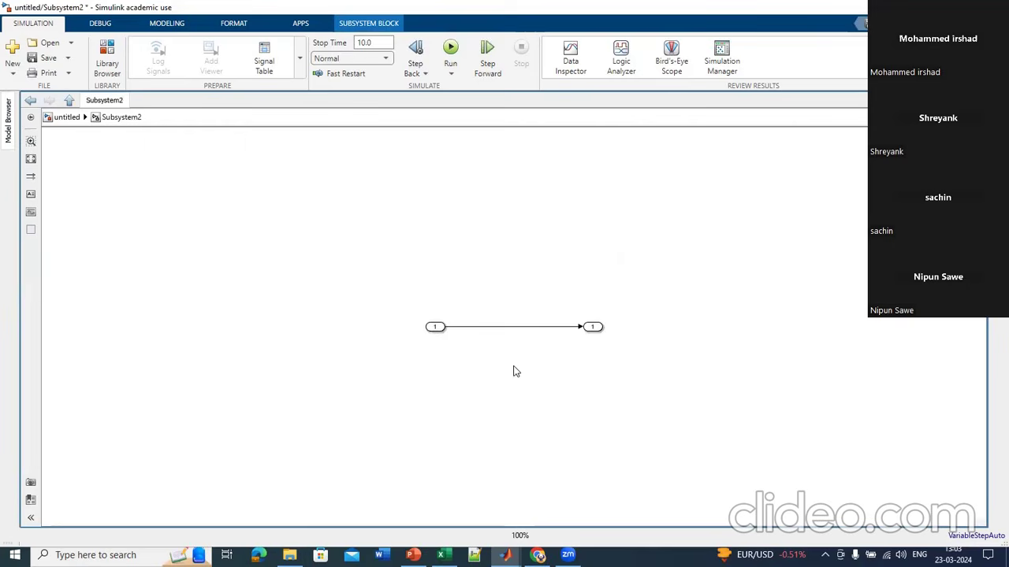
drag(379, 281, 661, 364)
key(Delete)
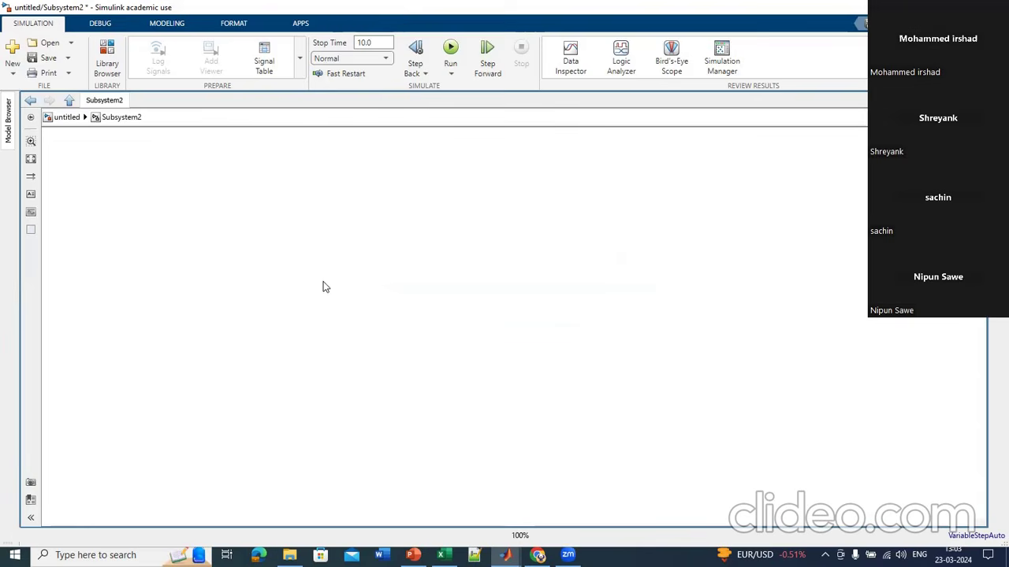
text(Batter)
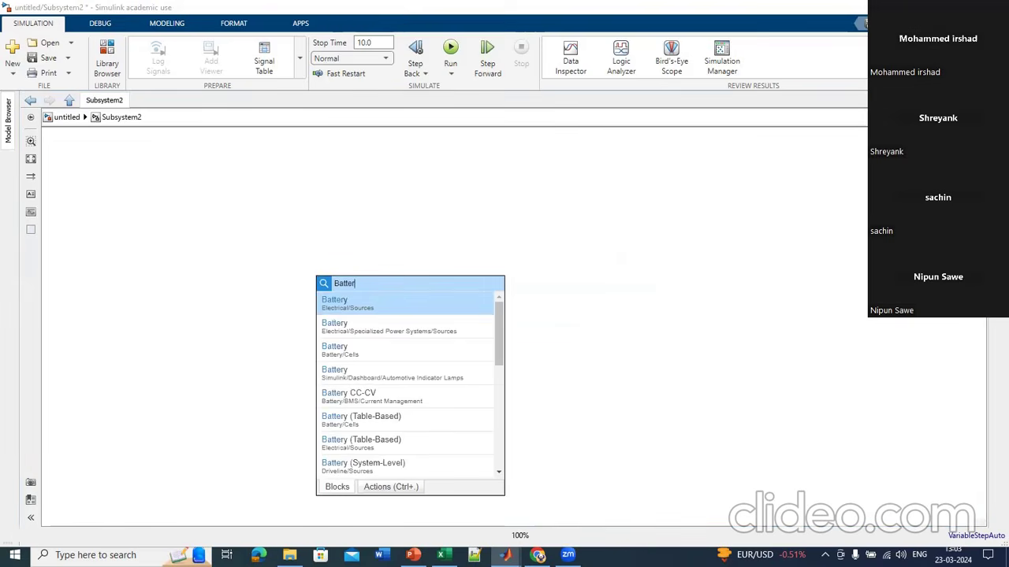
key(Return)
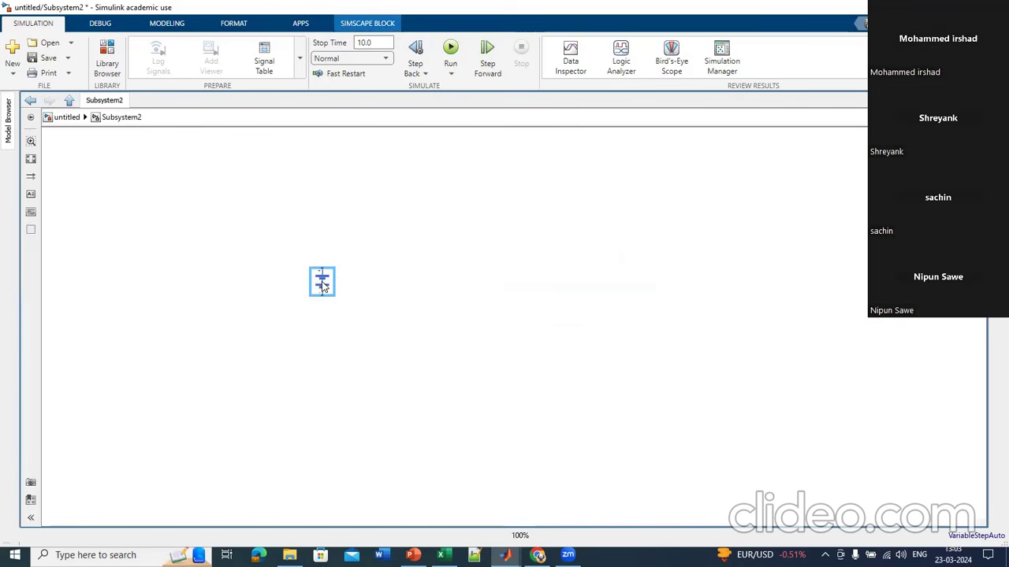
key(Delete)
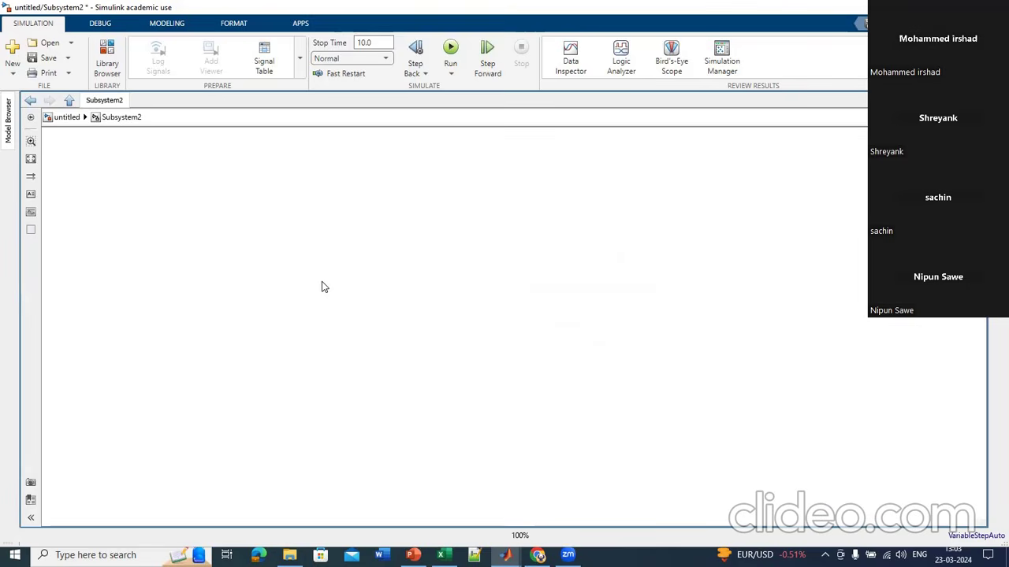
Step: Add the Battery block from Electrical/Specialized Power Systems/Sources and rotate it 90 degrees clockwise so its terminals face down
double_click(322, 287)
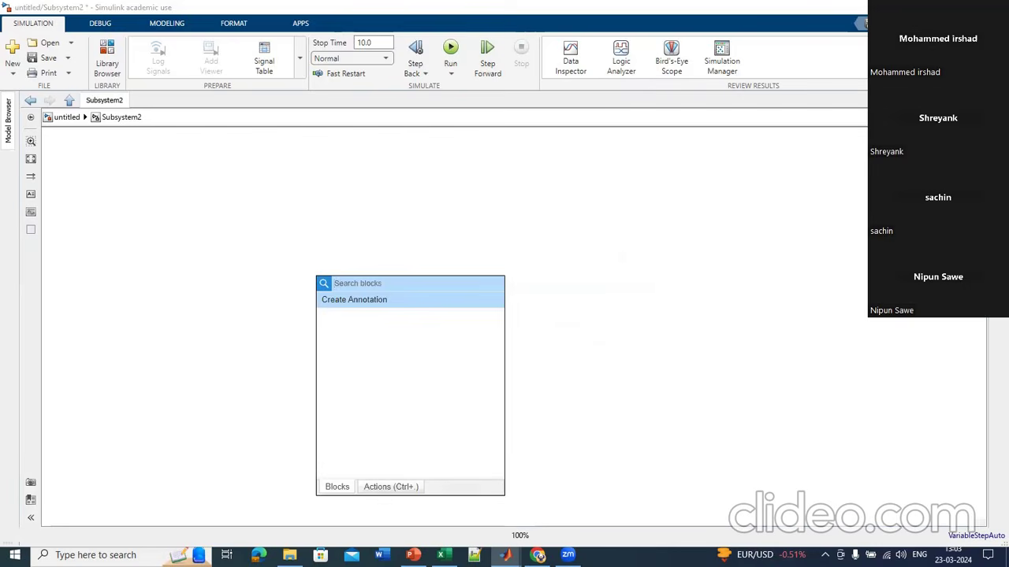
text(Batt)
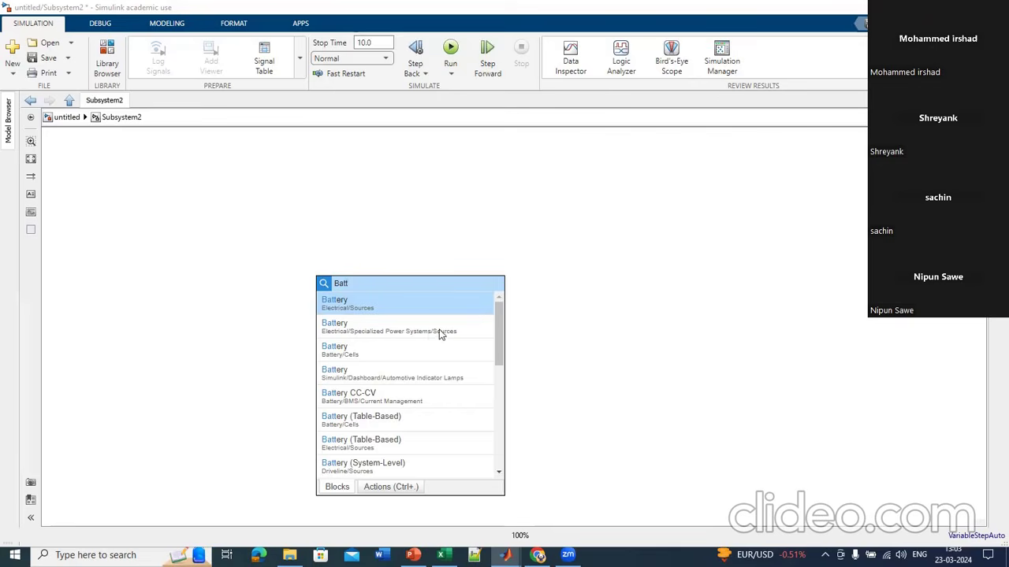
click(401, 329)
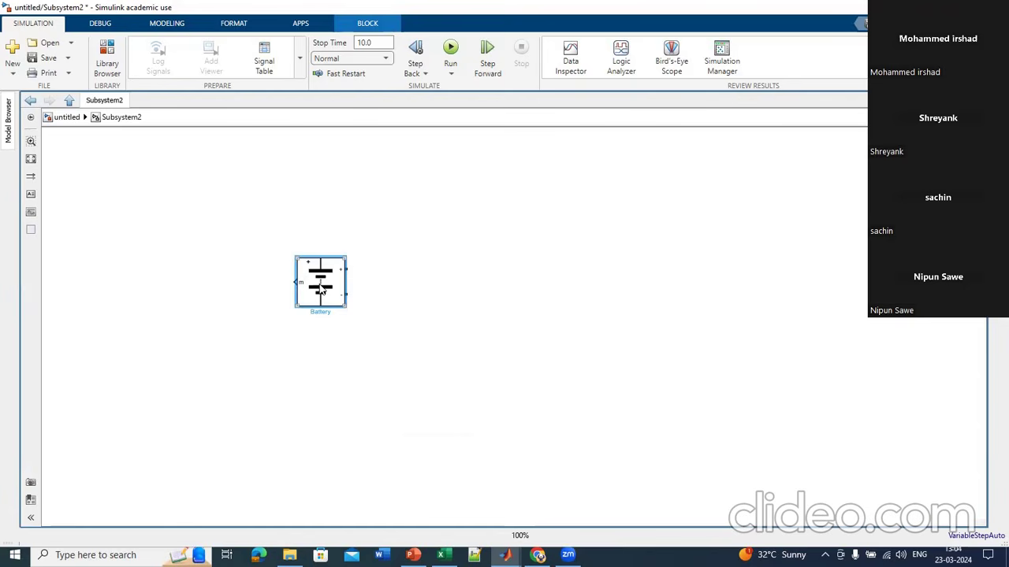
key(ctrl+r)
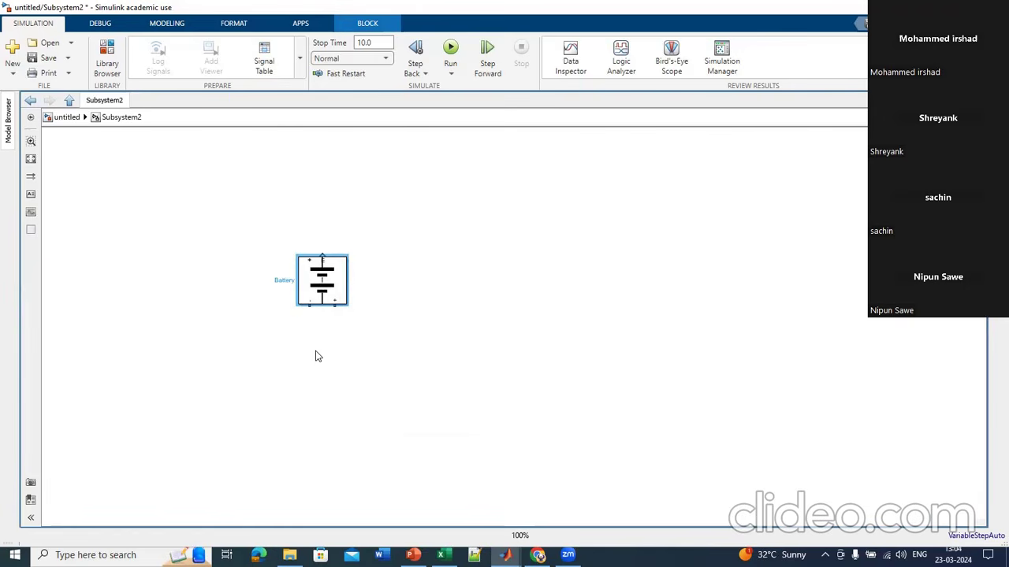
Step: Add two Connection Ports below the battery, wiring port 1 to its positive terminal and port 2 to its negative terminal
double_click(553, 277)
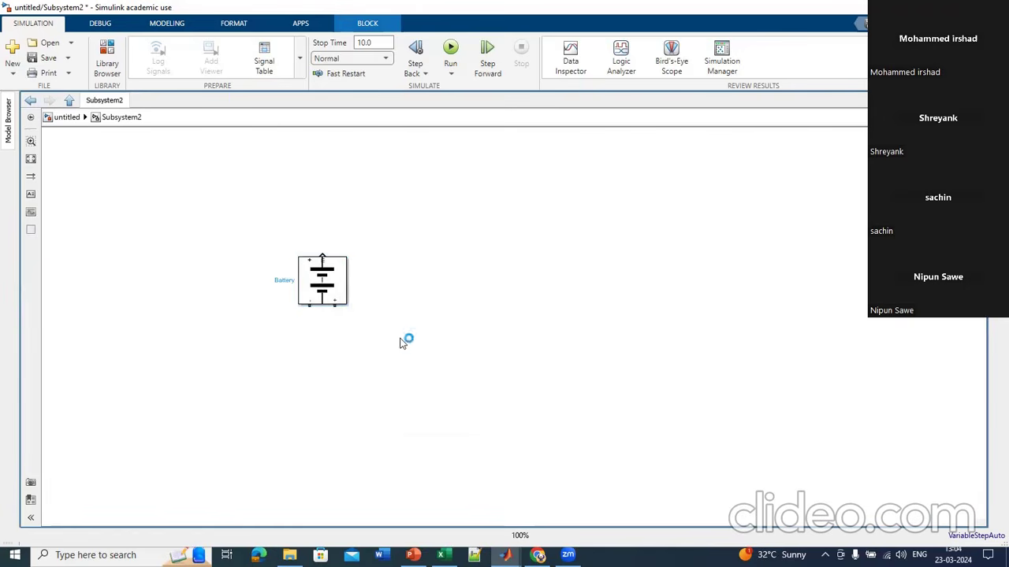
text(conn)
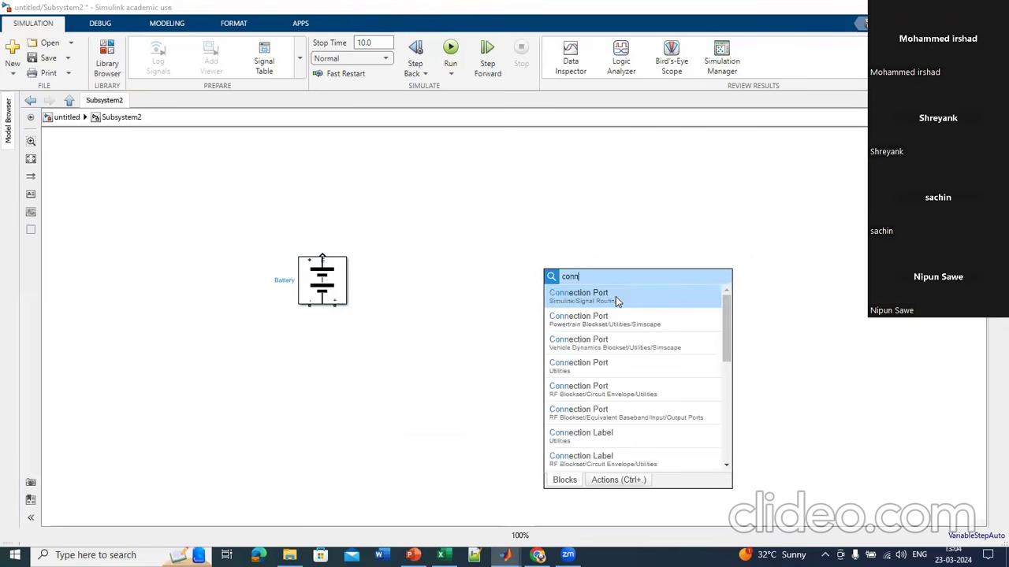
click(615, 297)
mouse_move(549, 275)
mouse_down()
mouse_move(475, 323)
mouse_move(336, 355)
mouse_move(334, 307)
mouse_up()
drag(339, 355, 309, 305)
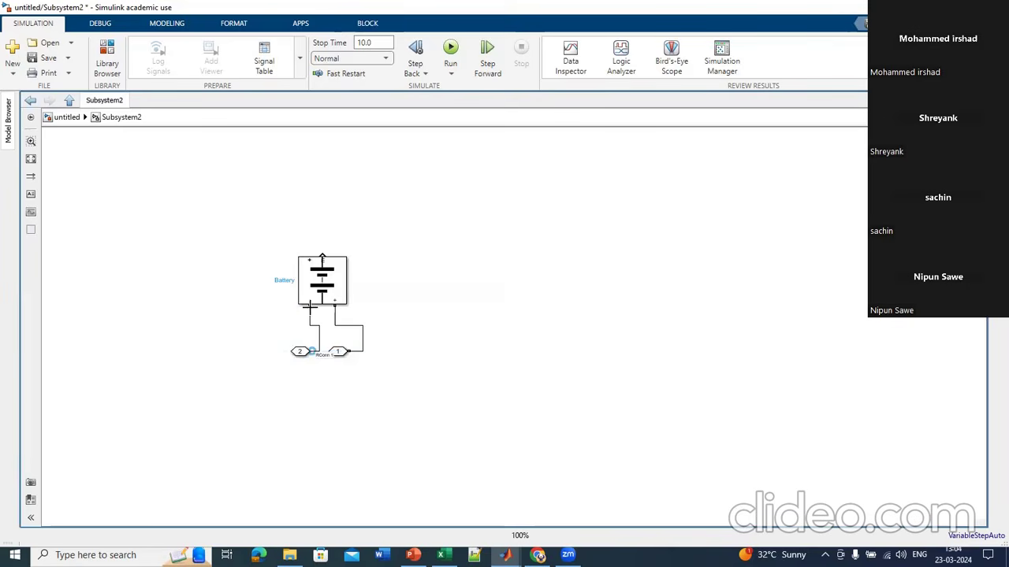
Step: Rotate connection port 2 so its terminal faces up toward the battery's negative terminal
click(340, 353)
double_click(301, 353)
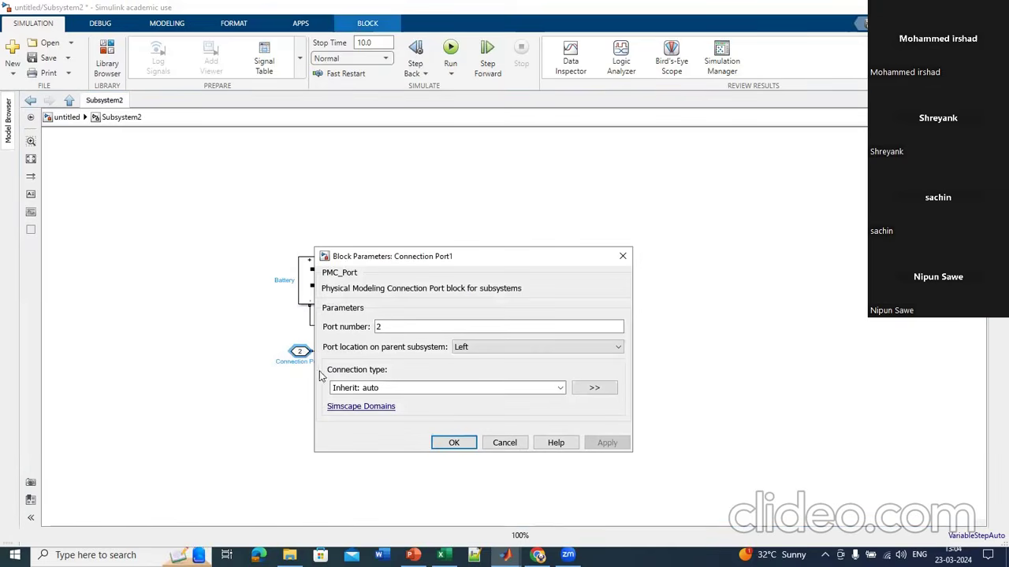
click(623, 258)
key(ctrl+r)
key(ctrl+r)
key(ctrl+r)
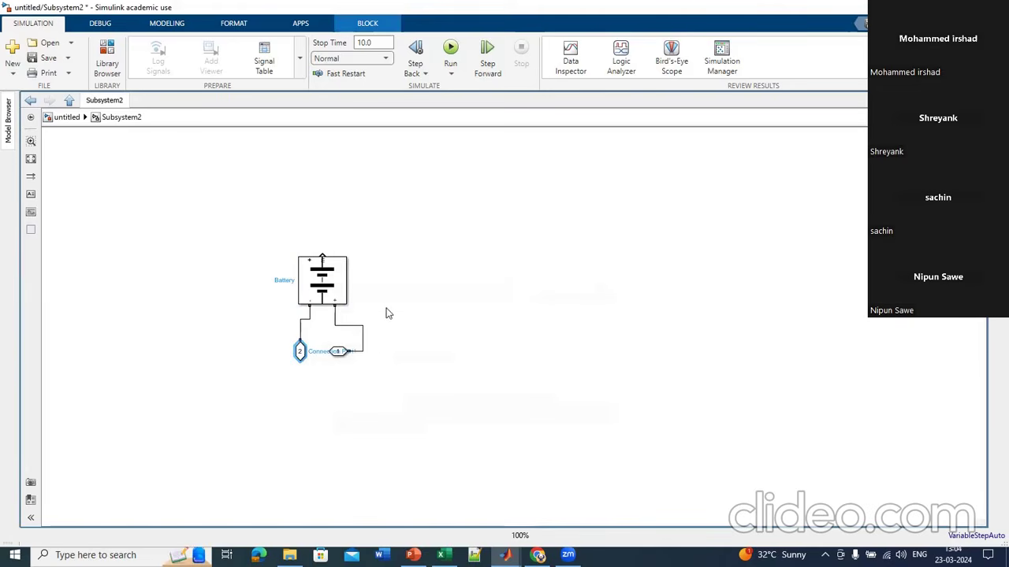
Step: Rotate connection port 1 so its terminal faces up, and space the two connection ports apart below the battery
click(337, 352)
click(502, 399)
click(336, 351)
key(ctrl+r)
key(ctrl+r)
key(ctrl+r)
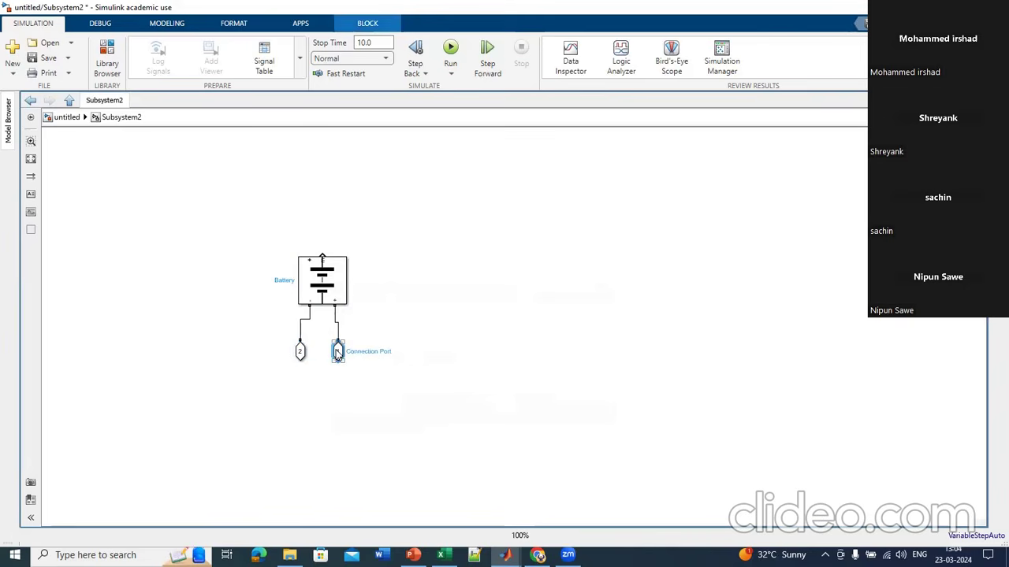
drag(336, 352, 344, 344)
drag(299, 353, 293, 356)
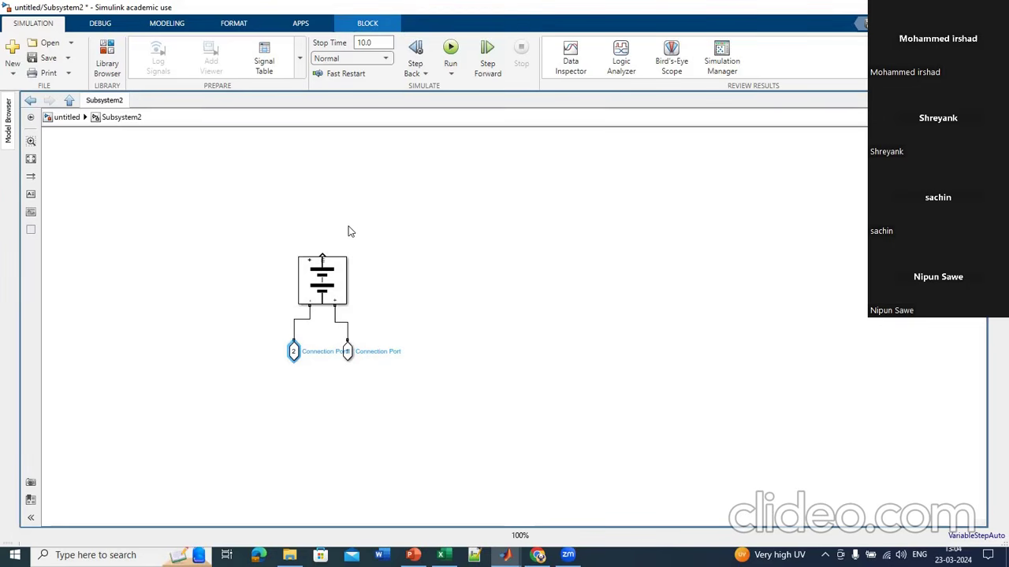
Step: Add a Bus Selector, rotate it so its outputs face up, and connect it to the battery's m output
click(400, 241)
double_click(399, 232)
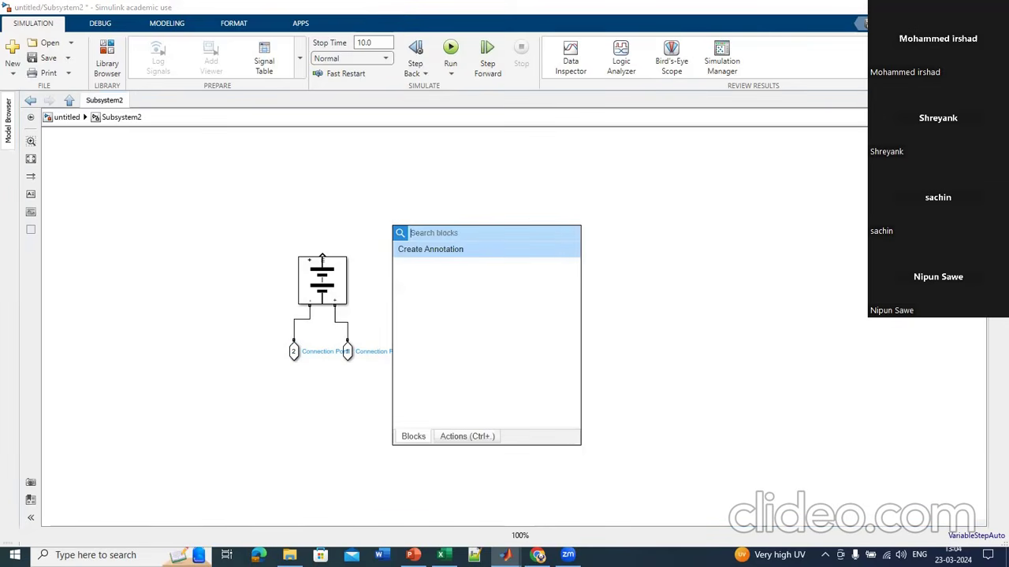
text(bus)
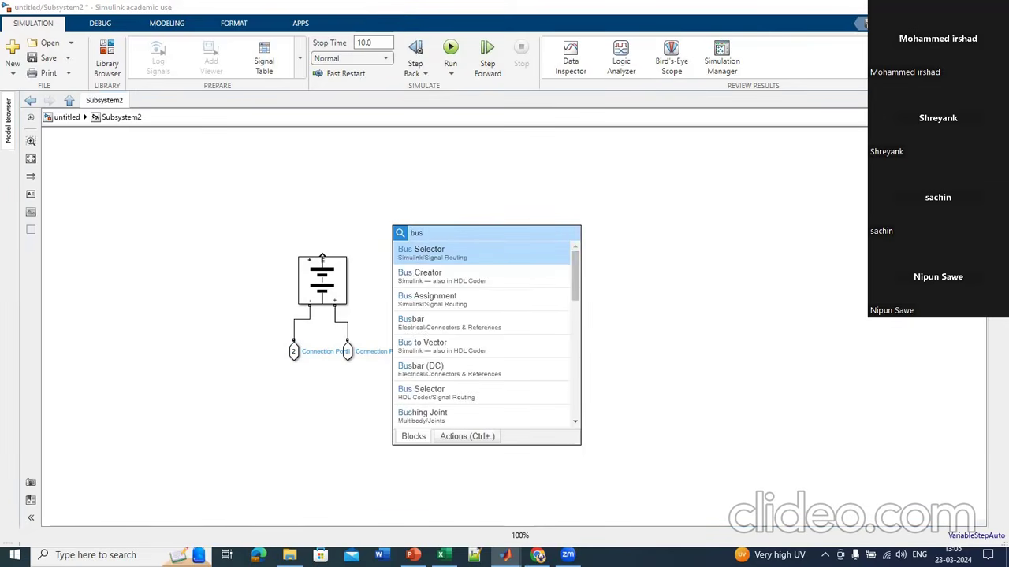
click(462, 259)
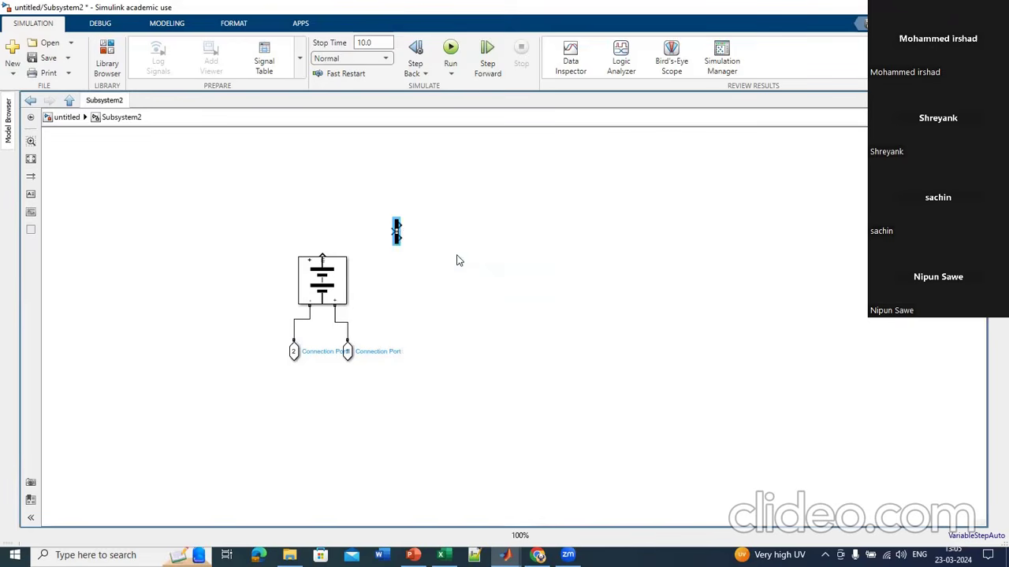
key(ctrl+r)
key(ctrl+r)
key(ctrl+r)
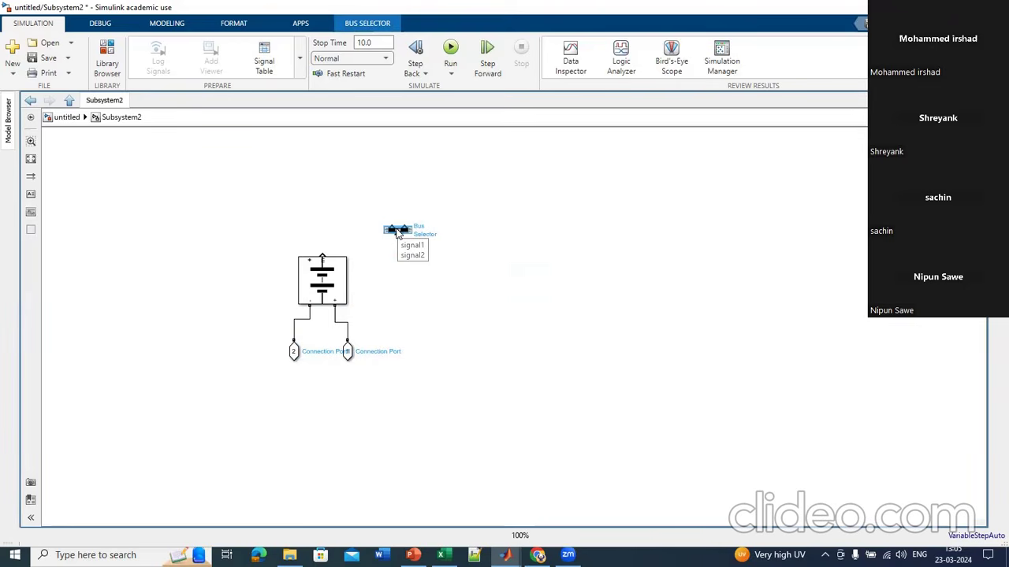
drag(398, 234, 323, 242)
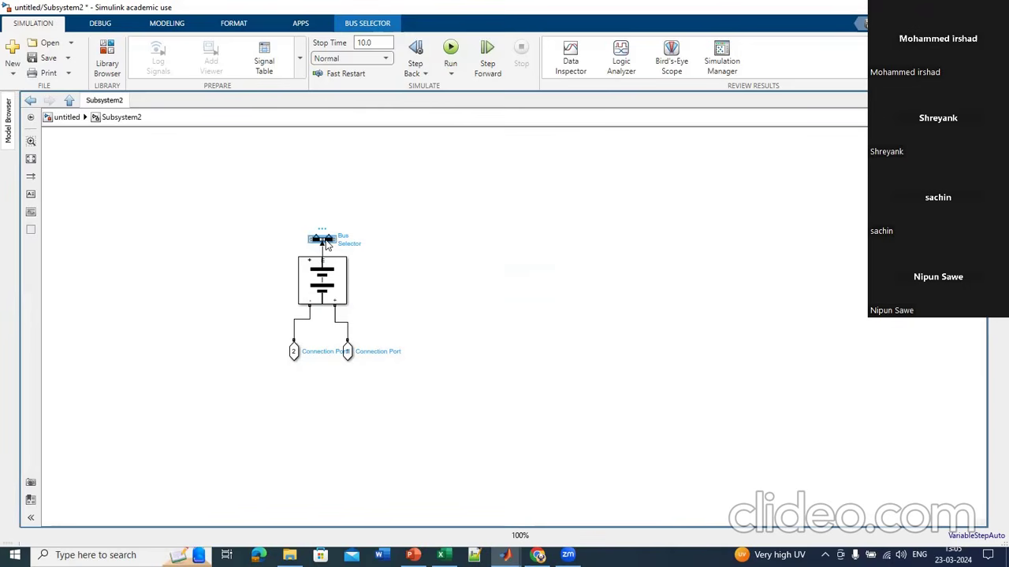
Step: Remove signal1 and signal2 from the Bus Selector's selected elements
double_click(324, 240)
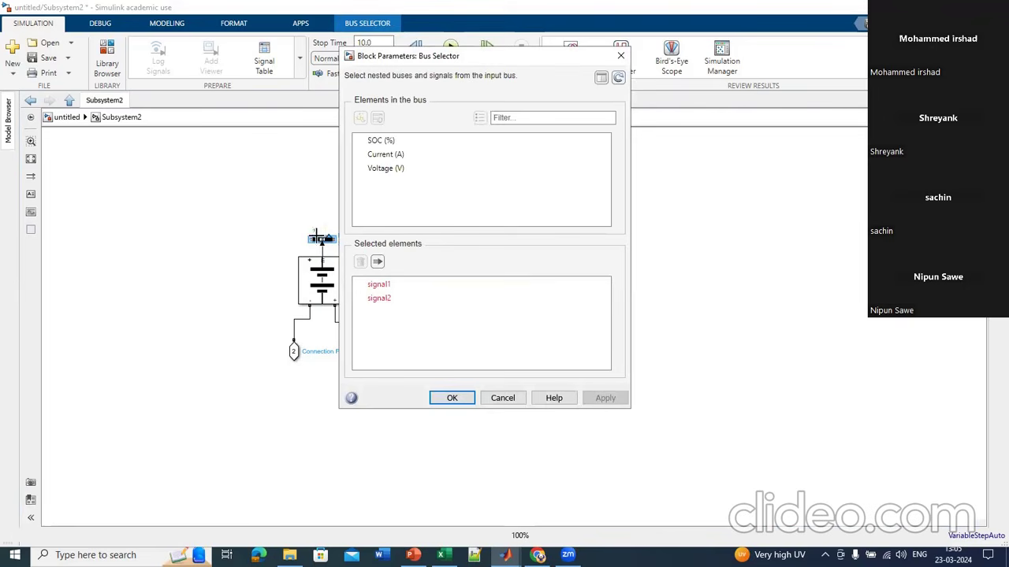
click(376, 285)
shift+click(376, 302)
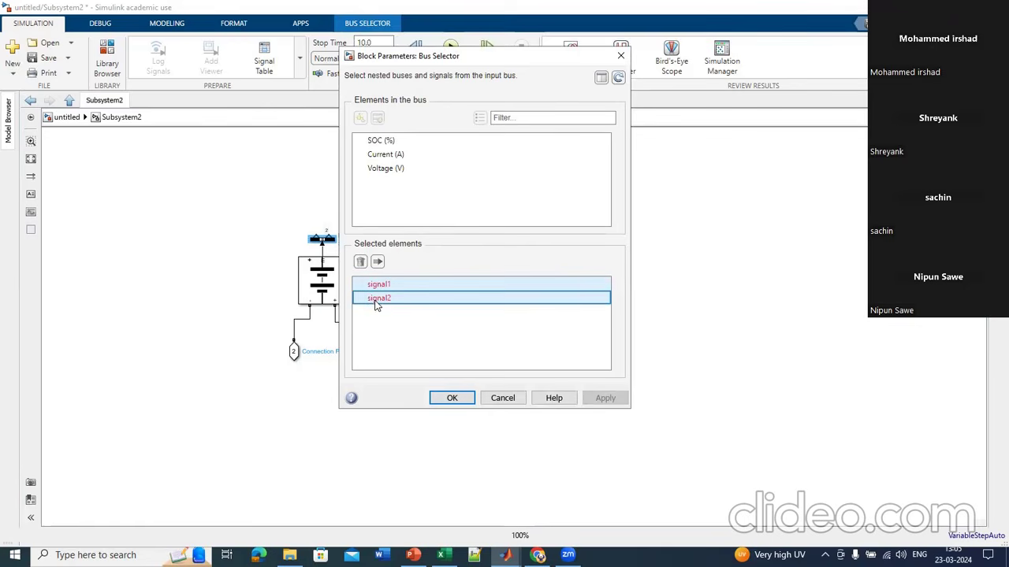
click(361, 263)
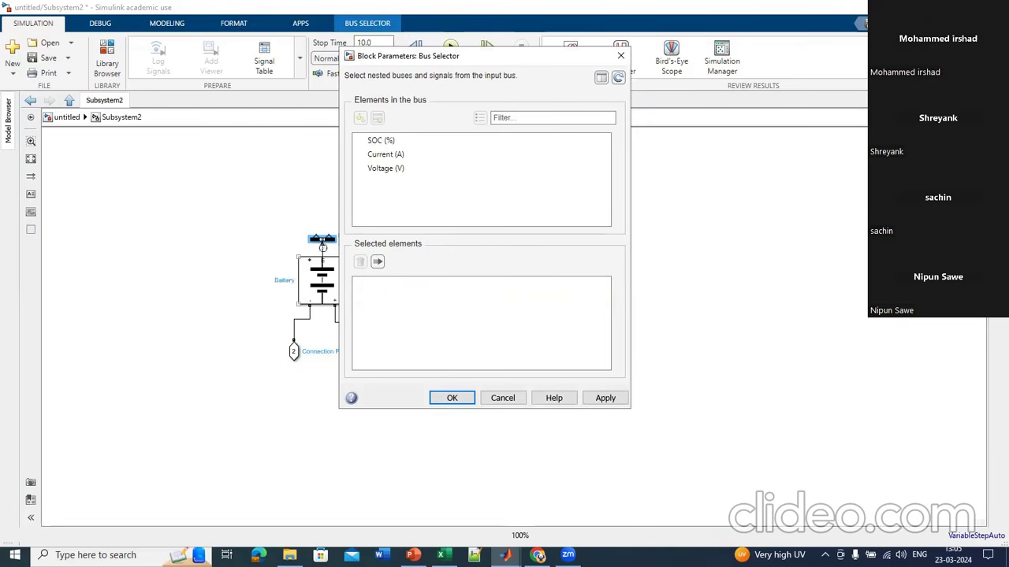
Step: Set SOC (%), Current (A) and Voltage (V) as the Bus Selector's selected elements and apply the settings
click(386, 140)
click(386, 155)
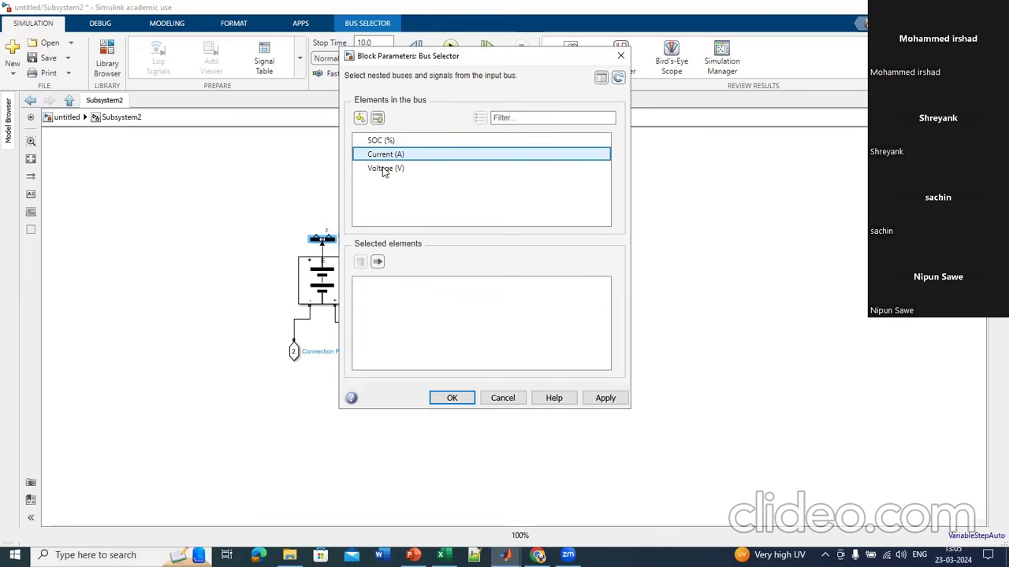
click(383, 170)
click(384, 144)
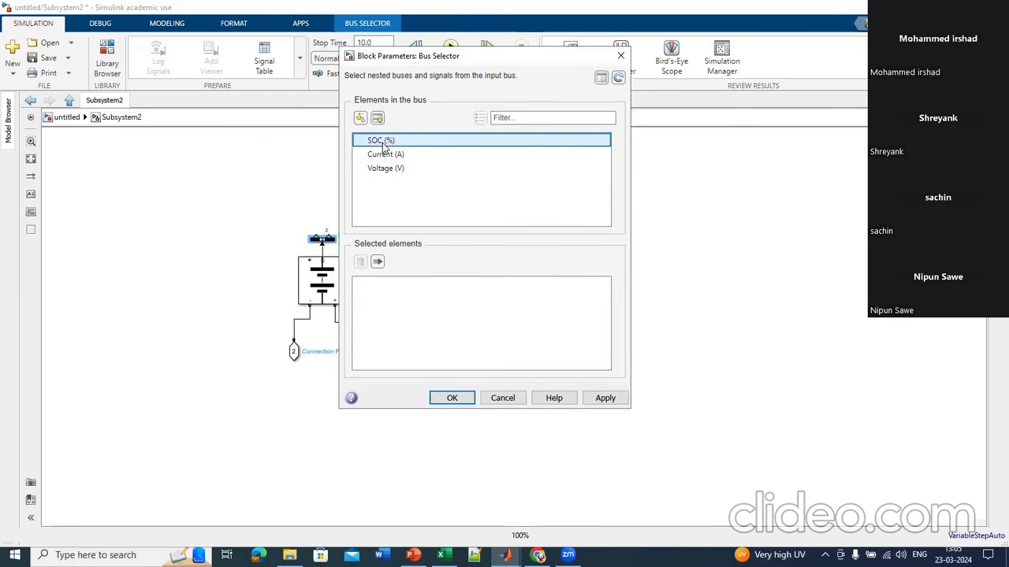
shift+click(385, 154)
shift+click(383, 170)
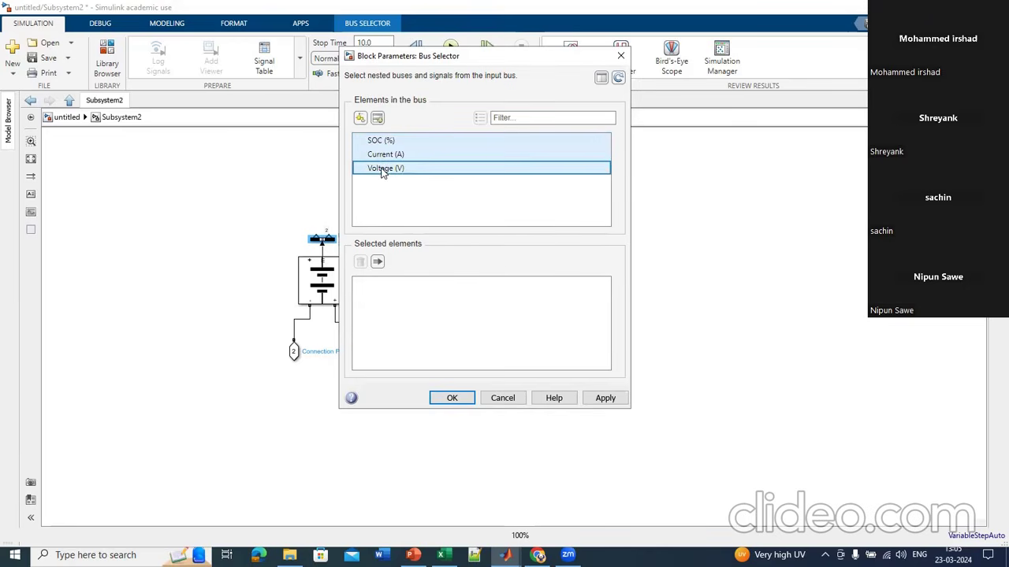
click(361, 120)
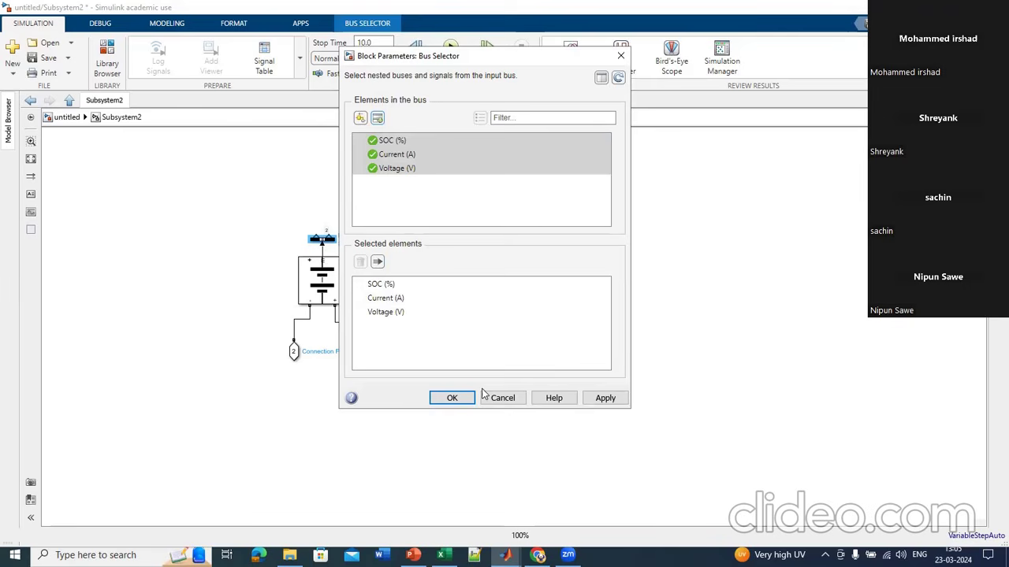
click(605, 400)
click(451, 397)
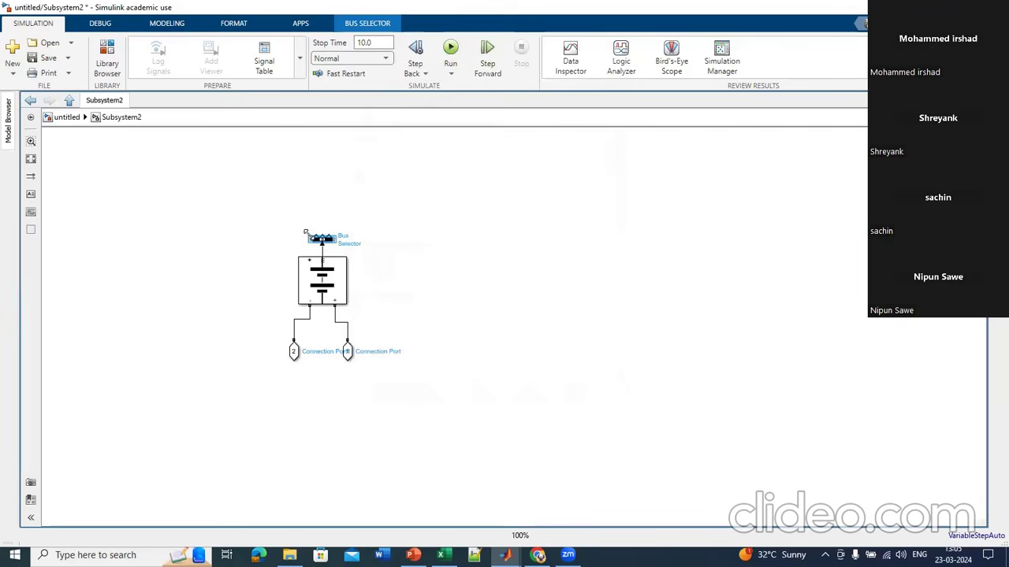
Step: Widen the Bus Selector, add an outport above it, and connect the SOC (%) output to it with the signal label moved clear
drag(307, 237, 358, 237)
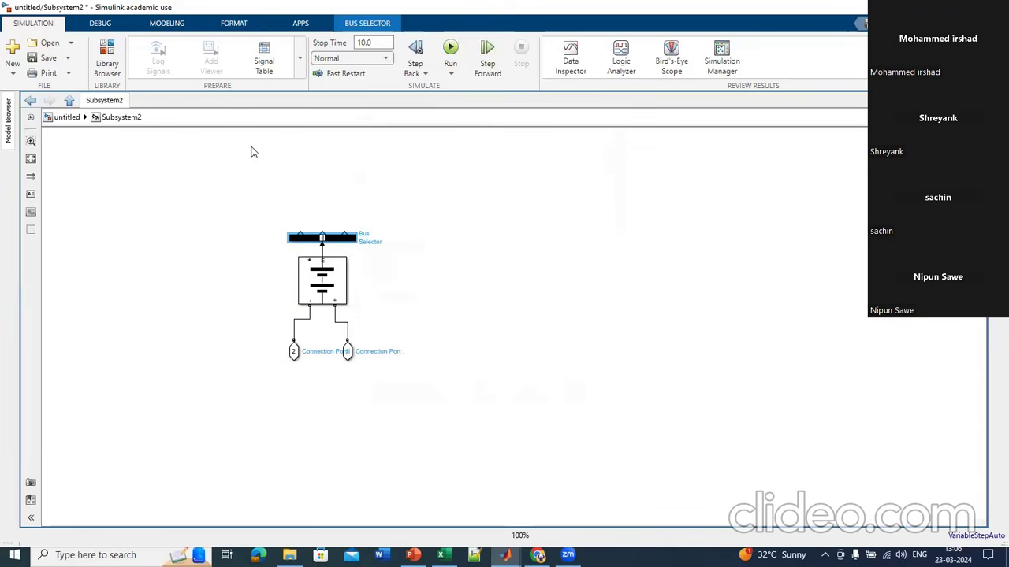
double_click(282, 187)
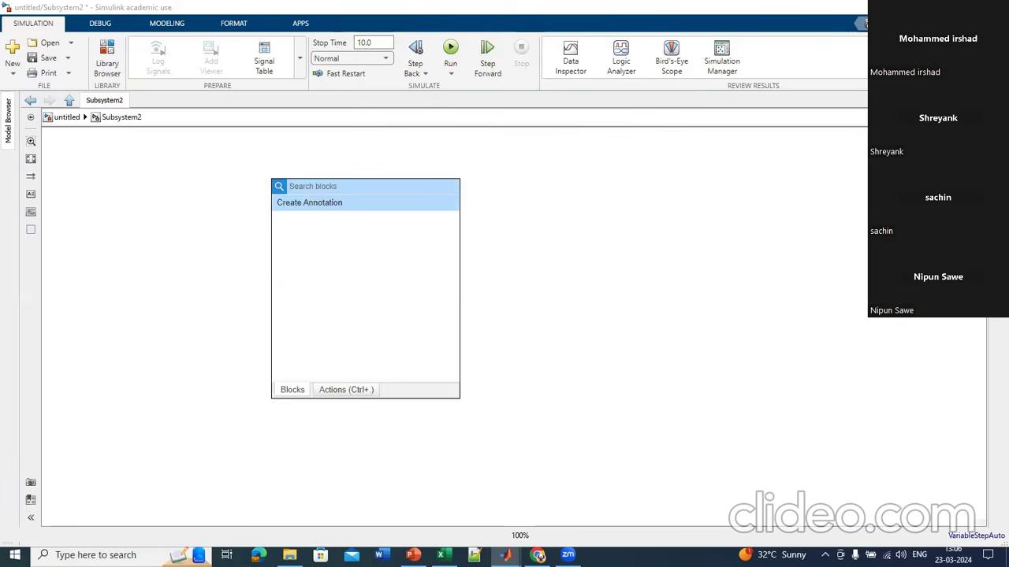
text(in)
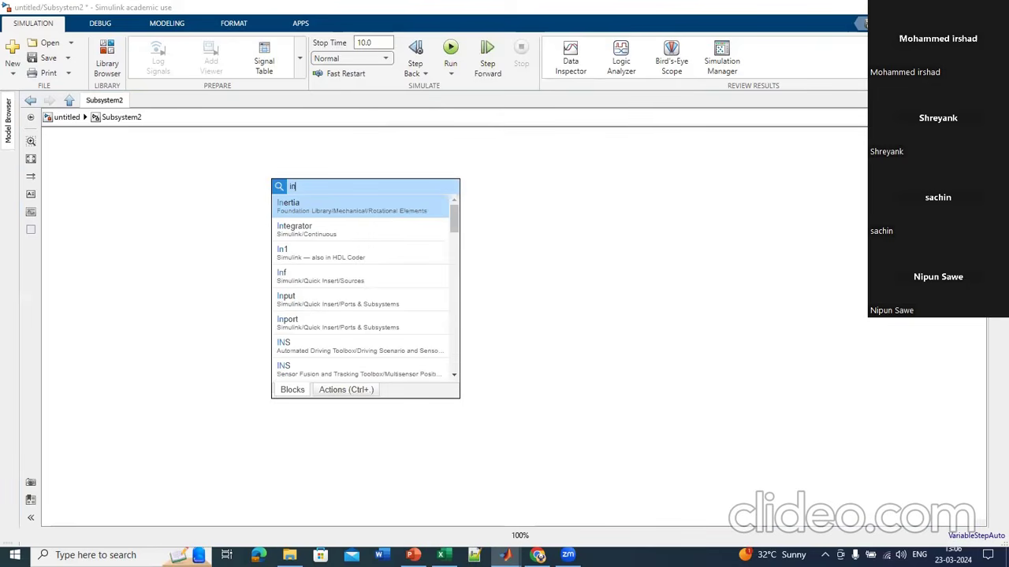
key(BackSpace)
key(BackSpace)
text(ou)
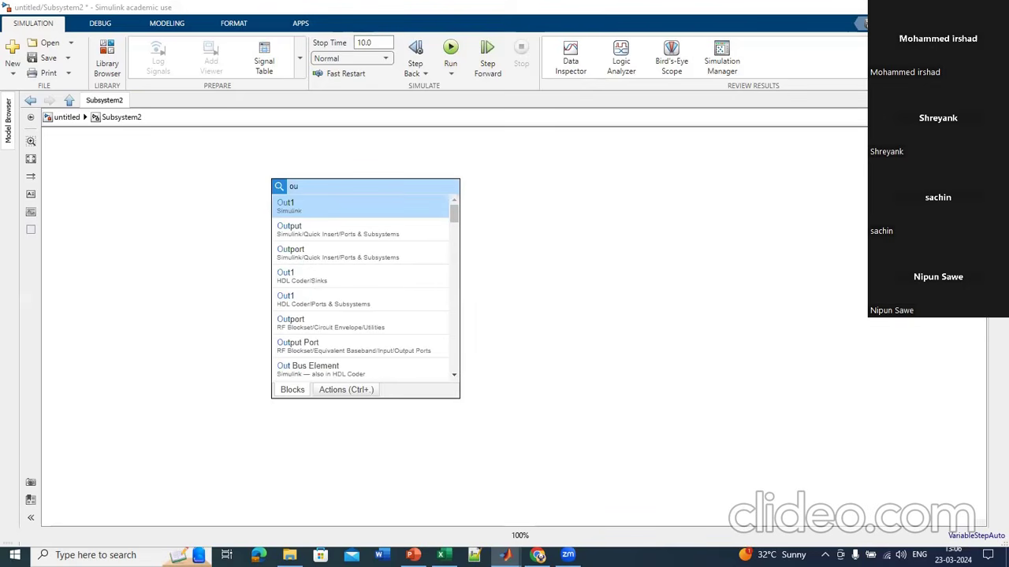
click(291, 206)
drag(263, 184, 300, 228)
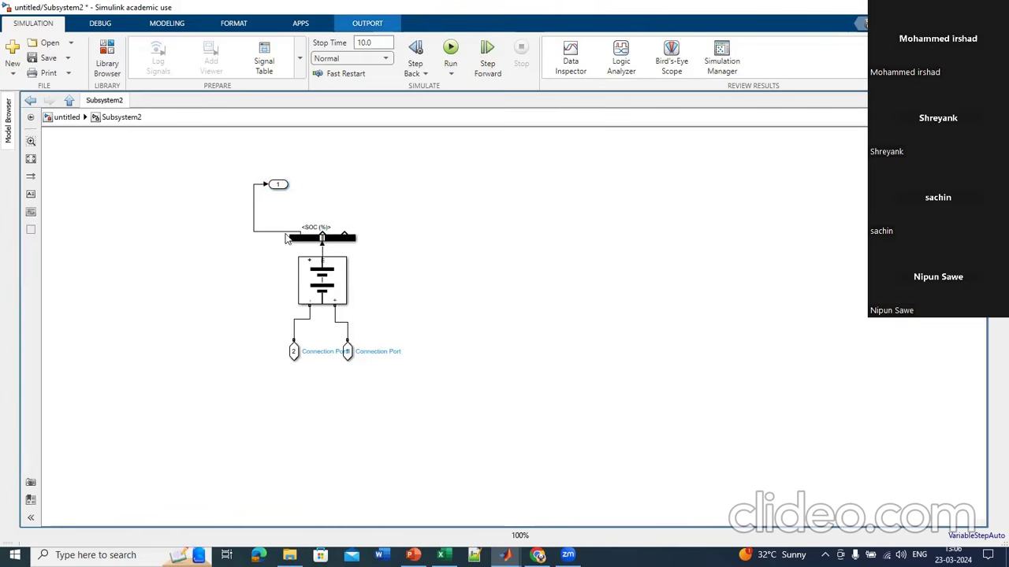
drag(278, 184, 303, 140)
drag(311, 228, 278, 211)
Step: Add a second outport, connect it to the Bus Selector's Current (A) output, and rotate and align it above that output
double_click(328, 165)
text(out)
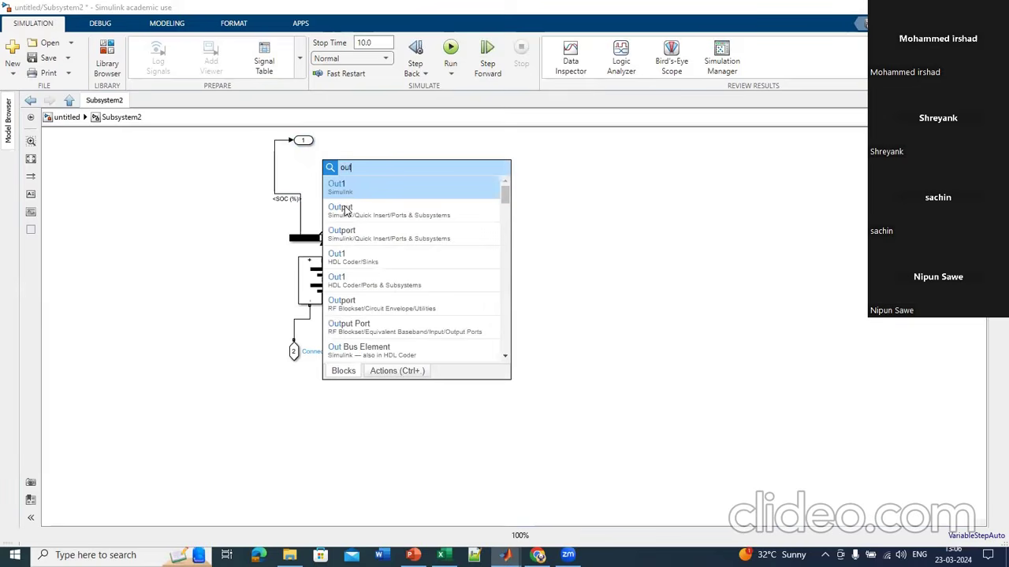
click(347, 187)
drag(316, 166, 323, 198)
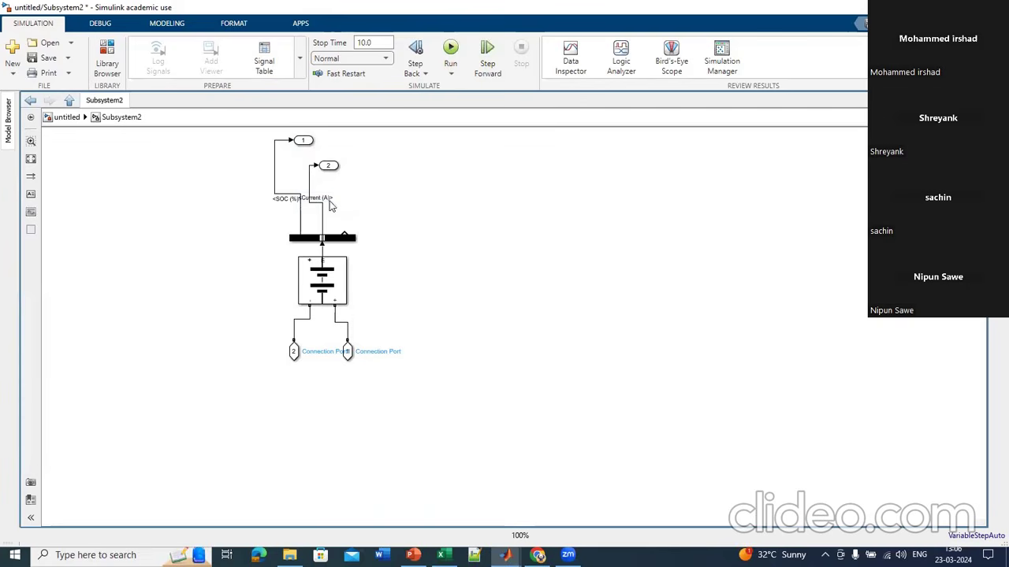
click(329, 166)
key(ctrl+r)
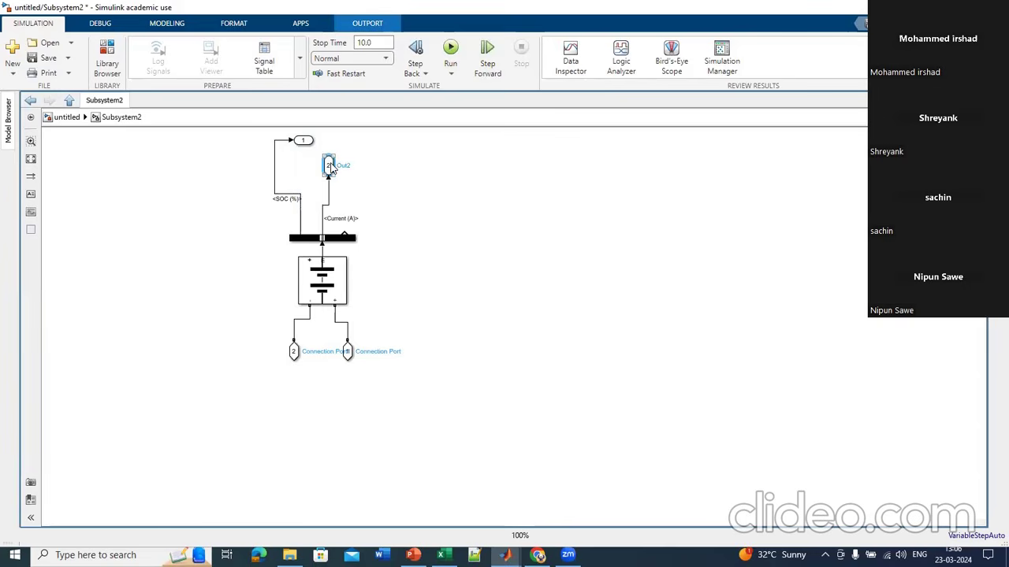
drag(329, 166, 322, 156)
Step: Rotate outport 1 so its input faces down, align it above the SOC (%) output, and level it with outport 2
click(305, 144)
key(ctrl+r)
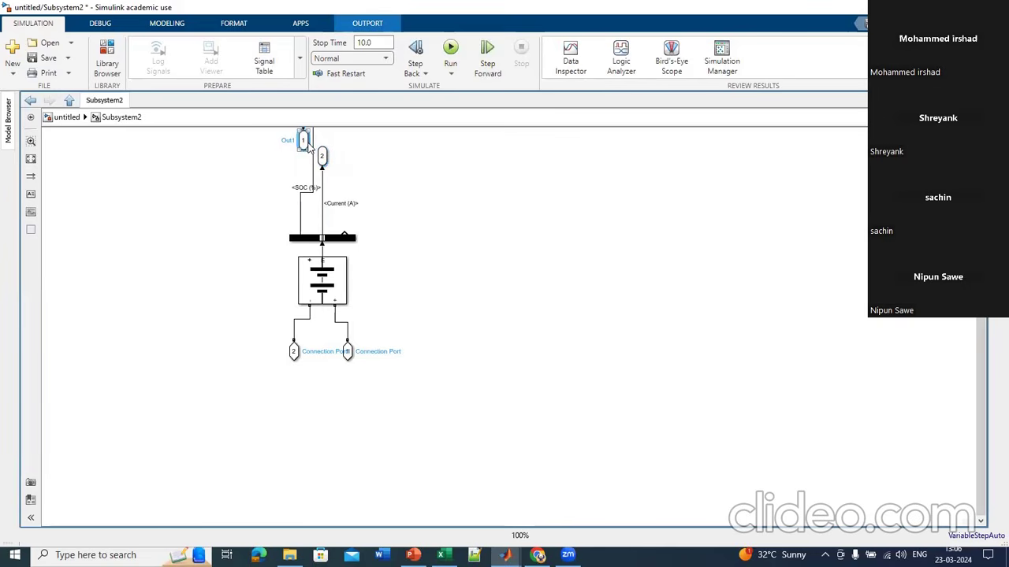
drag(308, 147, 306, 167)
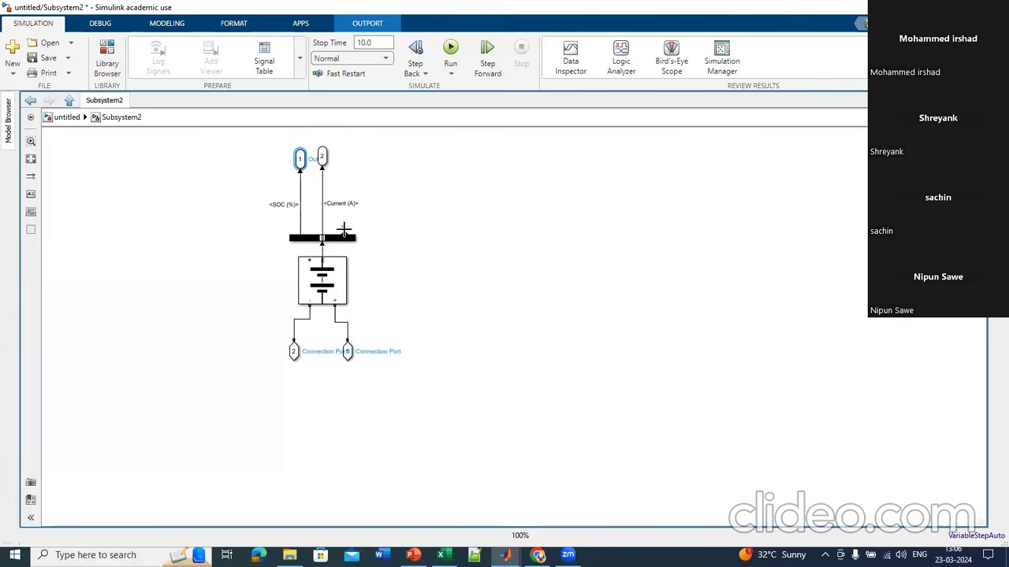
click(324, 160)
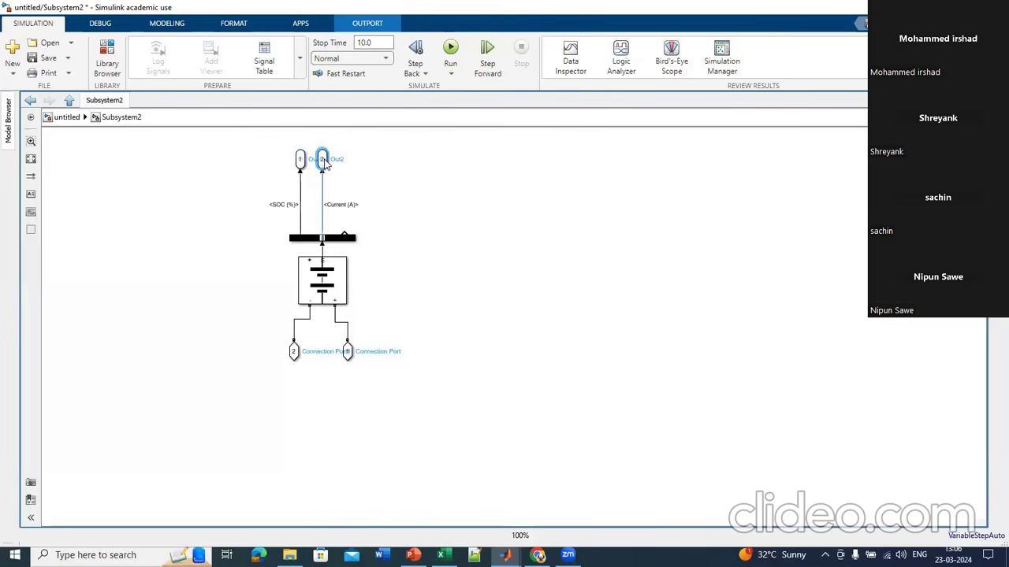
Step: Add a third outport beside outport 2, connect it to the Voltage (V) output, and rotate it so its input faces down
click(356, 162)
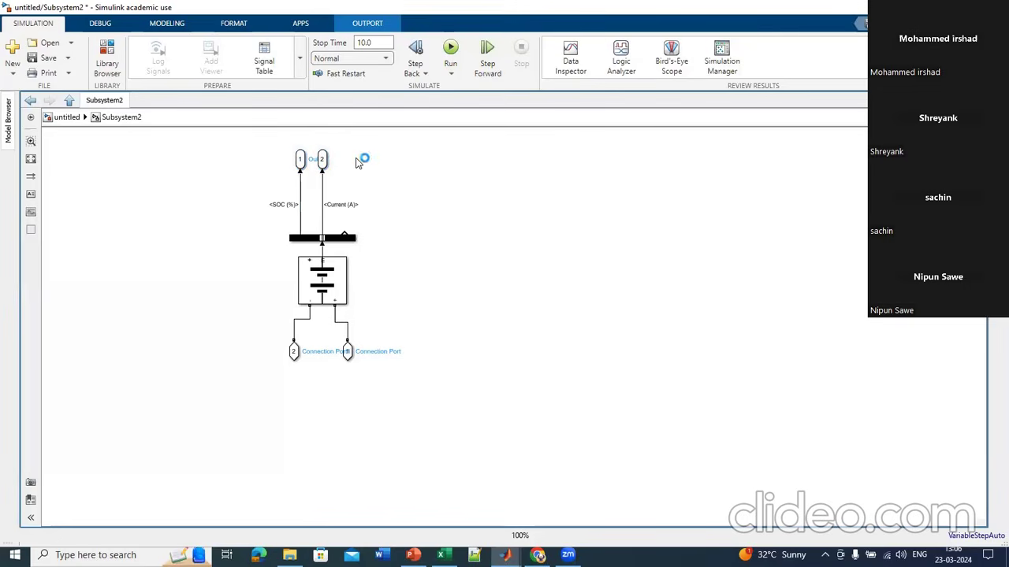
text(out)
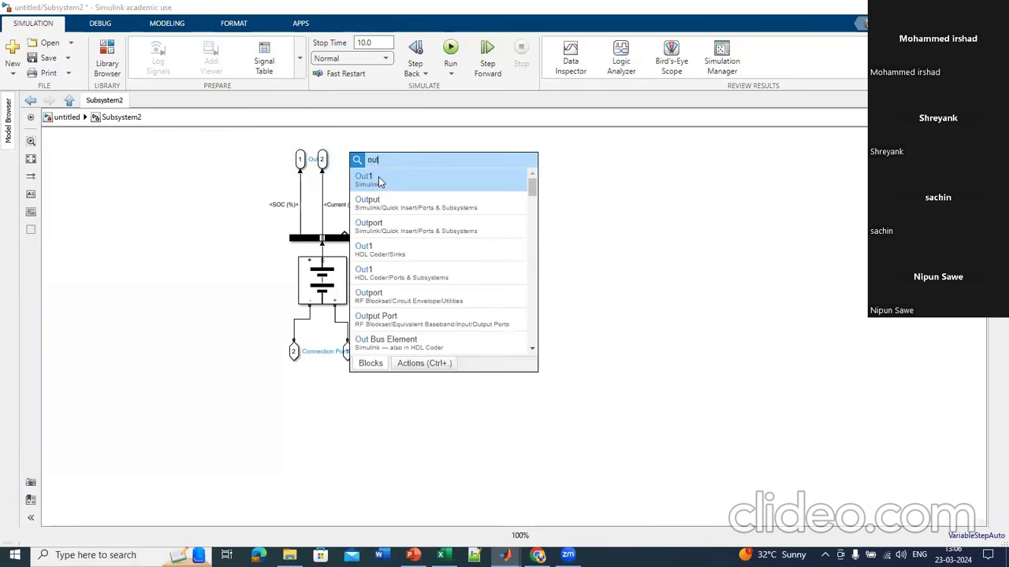
click(379, 182)
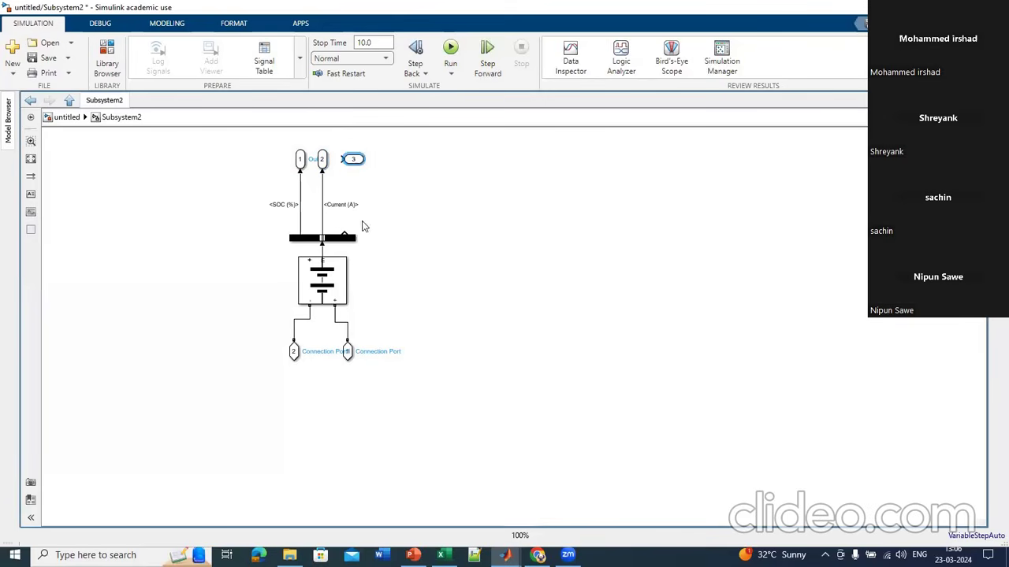
drag(337, 160, 345, 230)
key(ctrl+i)
key(ctrl+r)
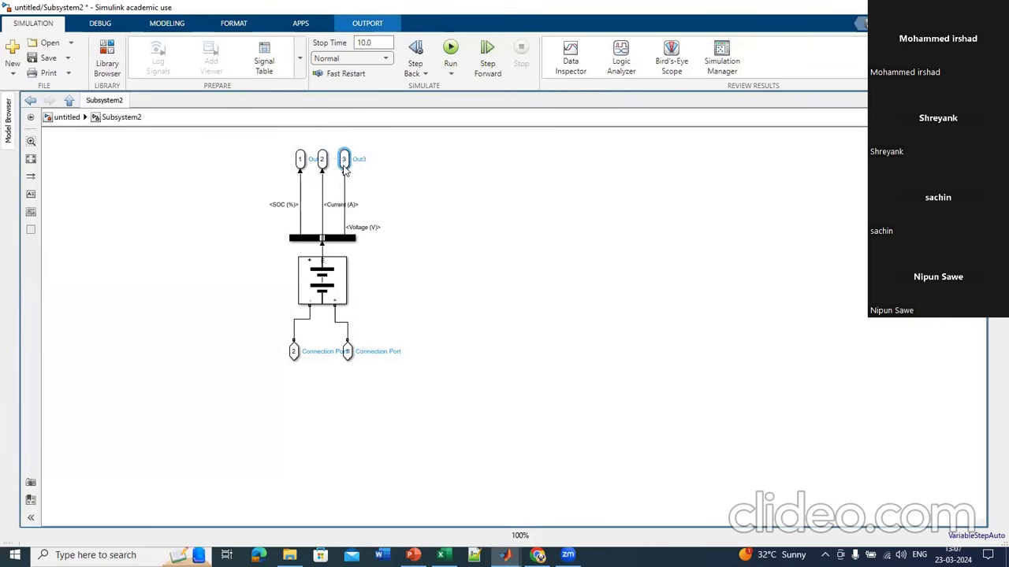
Step: Set the battery's nominal voltage to 320 V, rated capacity to 150 Ah and initial state-of-charge to 90%, and apply the settings
double_click(322, 279)
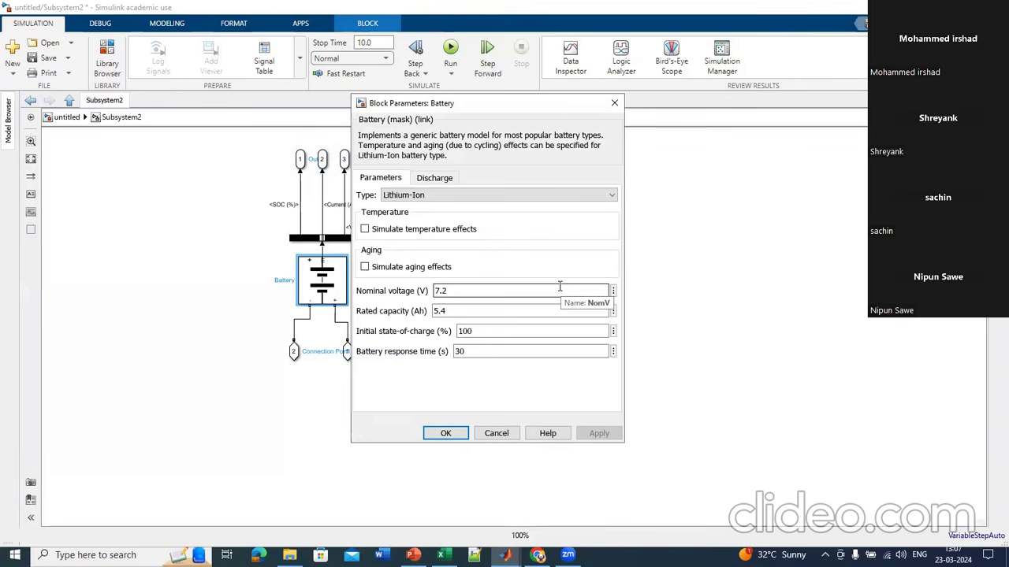
click(507, 291)
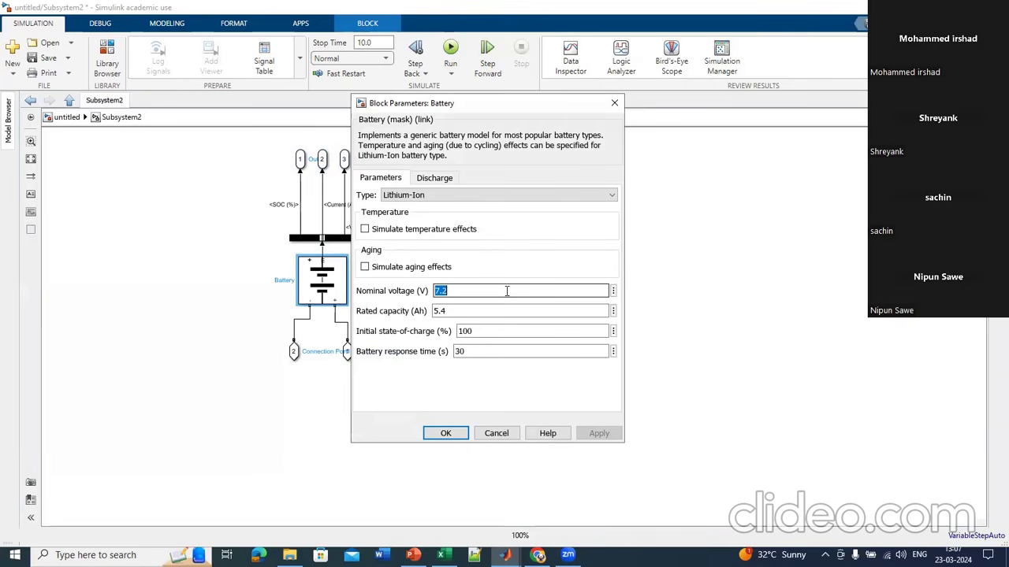
text(320)
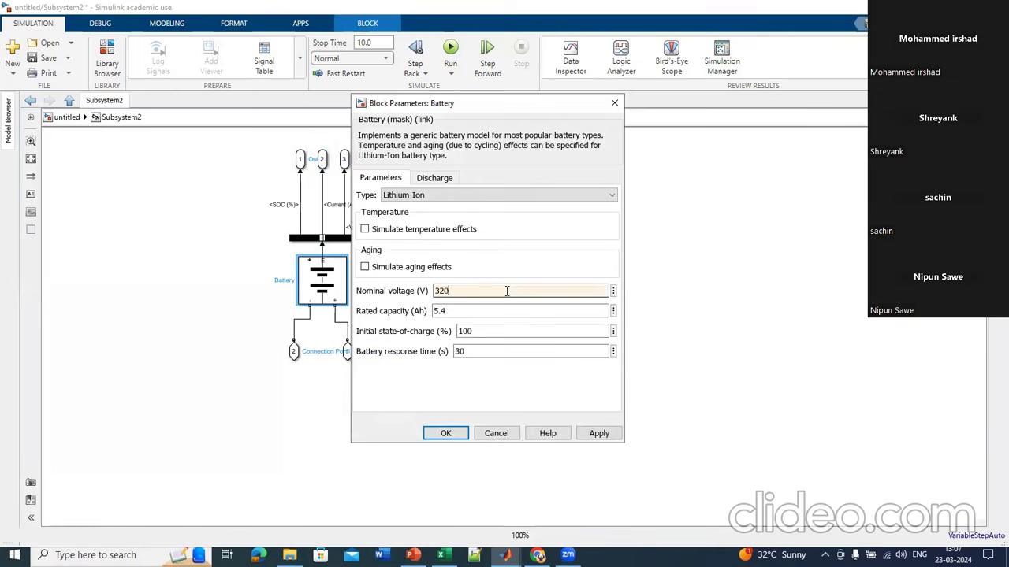
click(455, 309)
key(BackSpace)
text(15)
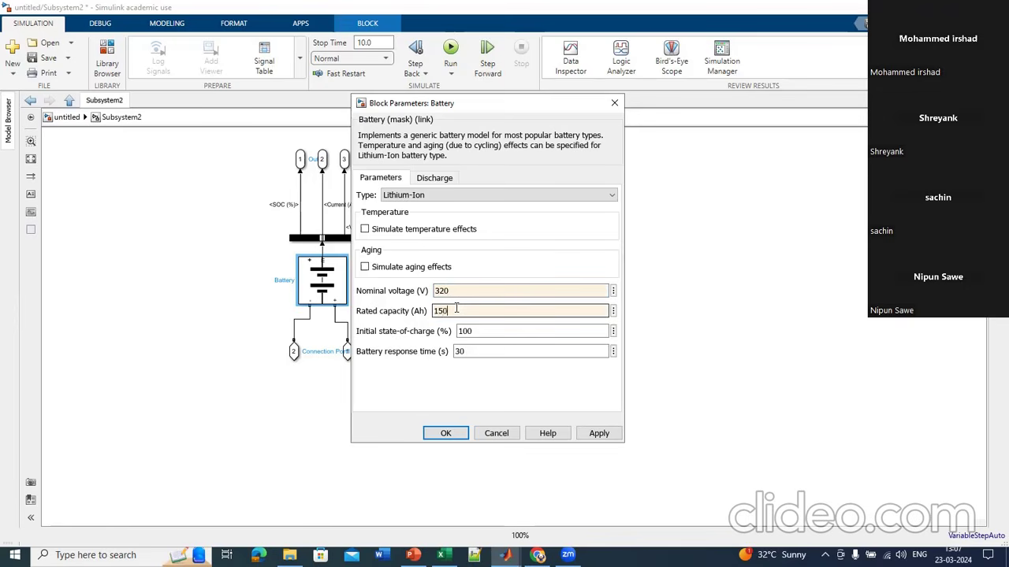
text(0)
click(482, 331)
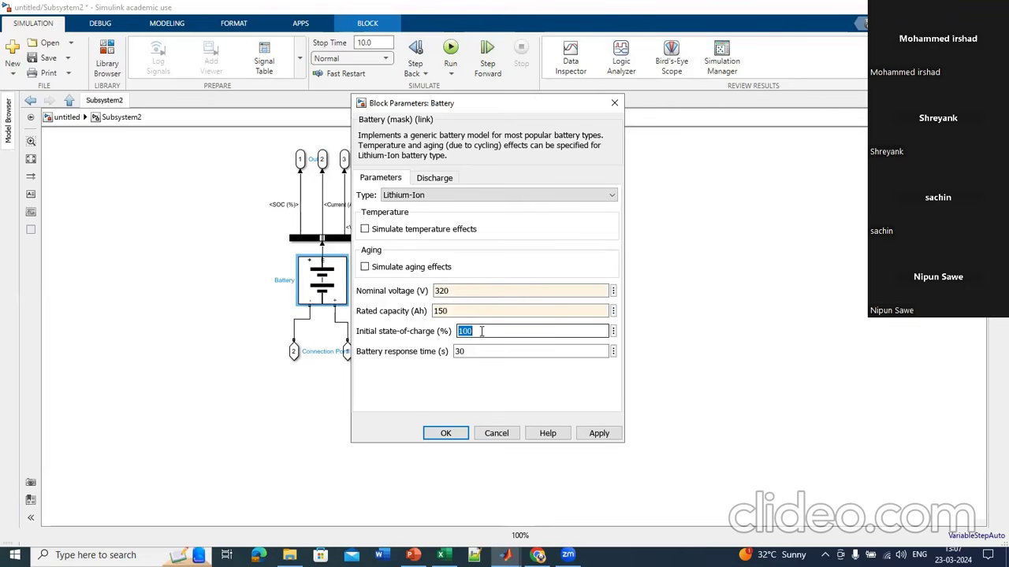
text(90)
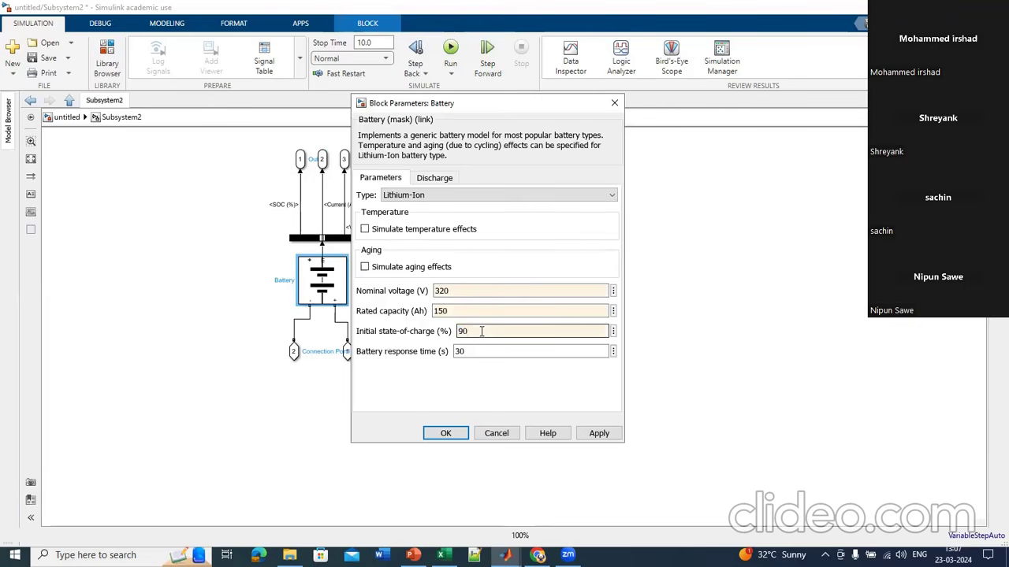
click(607, 435)
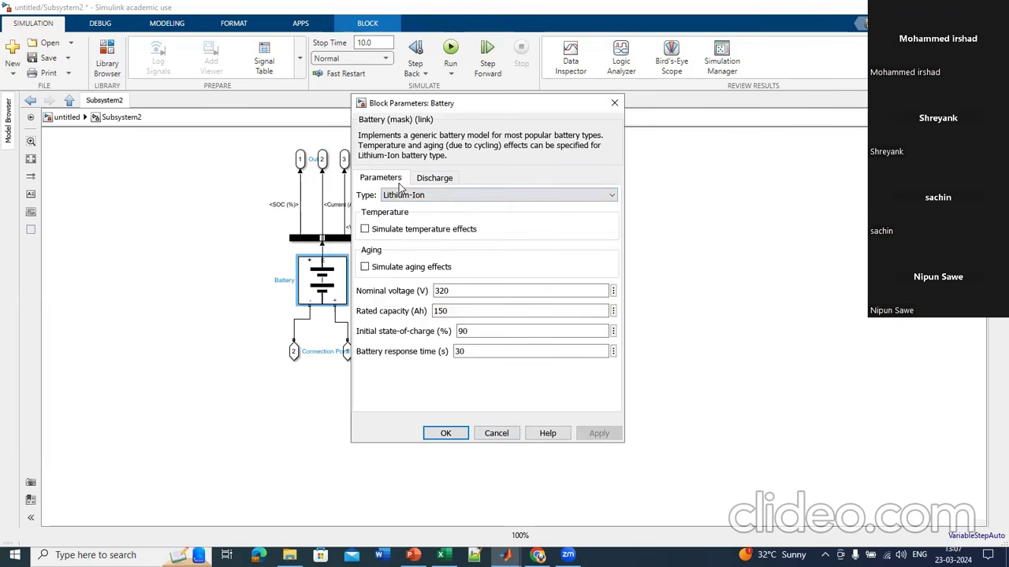
click(443, 434)
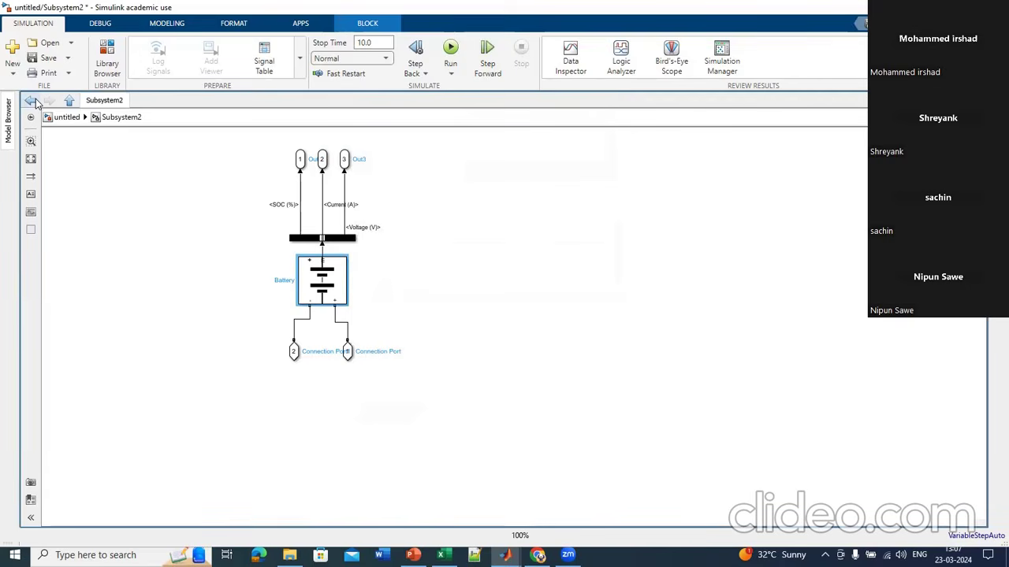
Step: Rename connection port 2 in the battery subsystem as Batt -
click(30, 101)
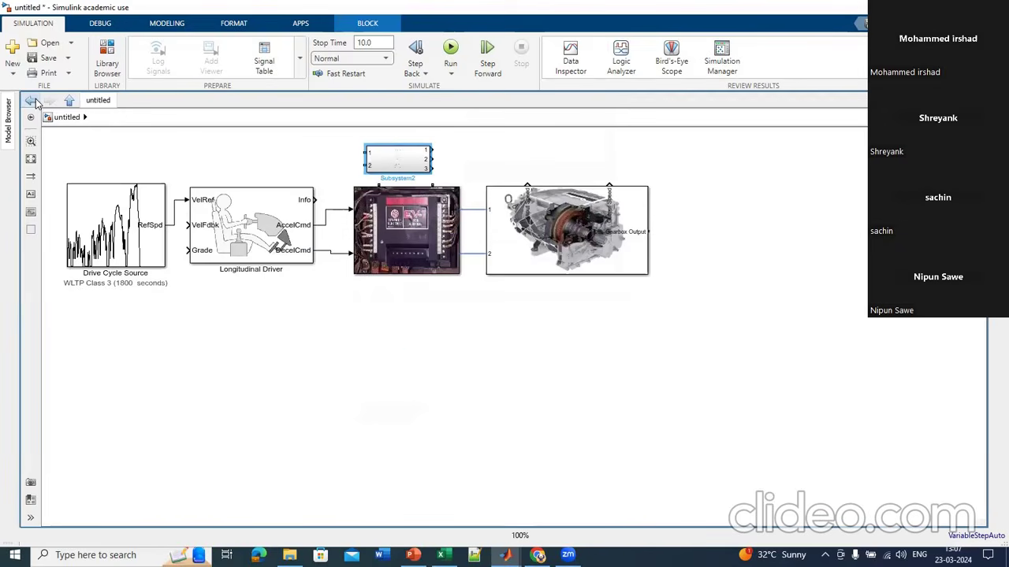
double_click(397, 167)
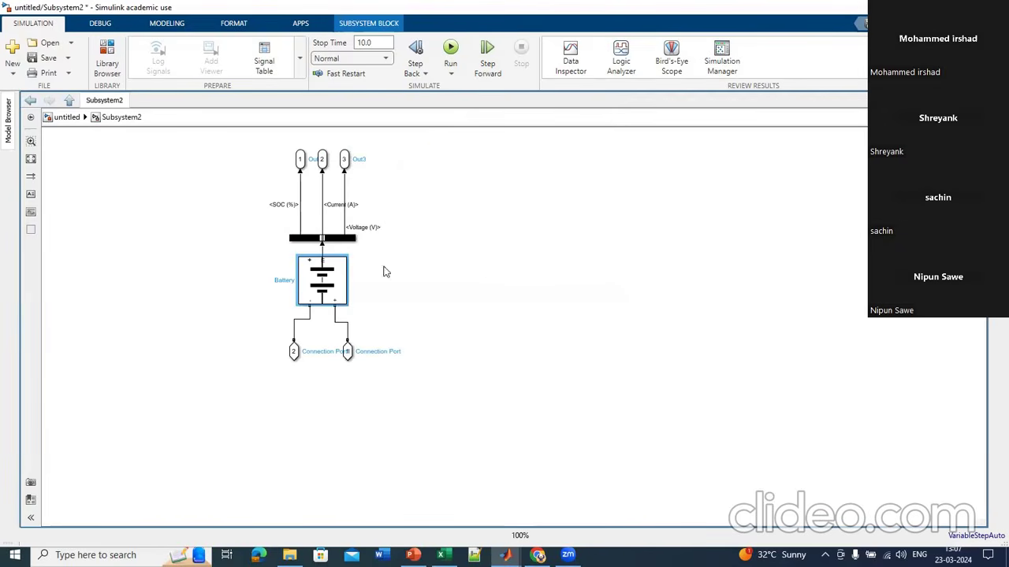
click(308, 355)
click(294, 353)
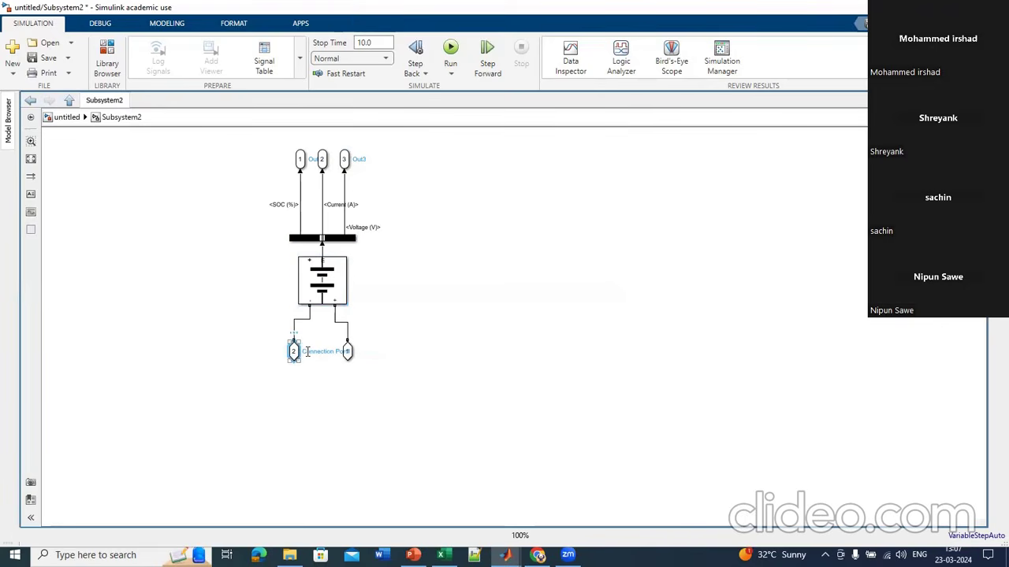
click(307, 353)
key(BackSpace)
key(BackSpace)
key(BackSpace)
key(BackSpace)
key(BackSpace)
key(BackSpace)
key(BackSpace)
key(BackSpace)
key(BackSpace)
key(BackSpace)
key(BackSpace)
key(BackSpace)
key(BackSpace)
key(BackSpace)
key(BackSpace)
key(BackSpace)
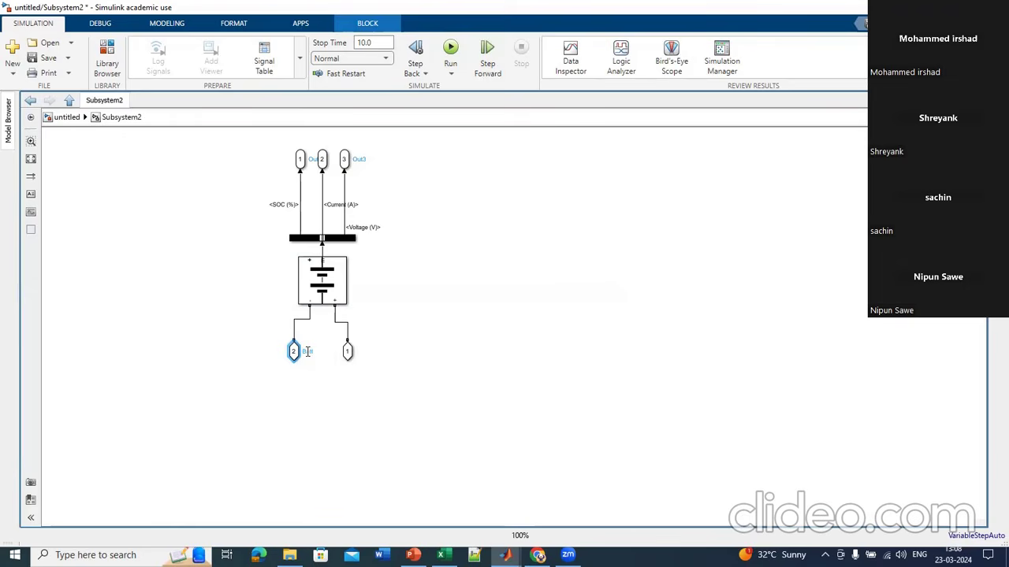
text(Batt -)
Step: Rename connection port 1 in the battery subsystem as Batt +
click(348, 351)
key(BackSpace)
key(BackSpace)
key(BackSpace)
key(BackSpace)
key(BackSpace)
key(BackSpace)
key(BackSpace)
key(BackSpace)
key(BackSpace)
key(BackSpace)
text(Batt +)
click(424, 357)
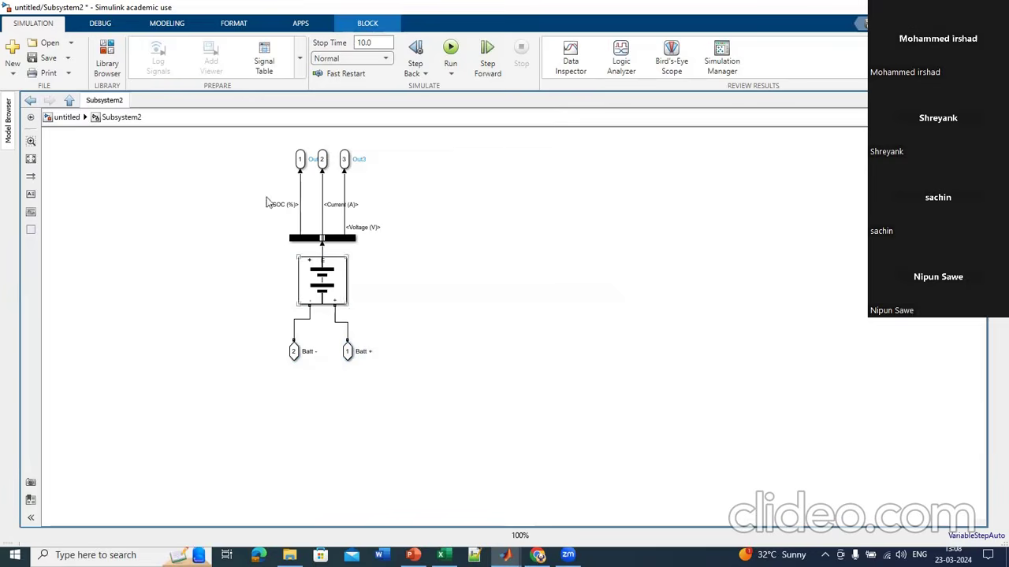
Step: In the top-level model, rotate the battery subsystem so its Batt terminals face down, widen it, and place it above the controller subsystem
click(30, 101)
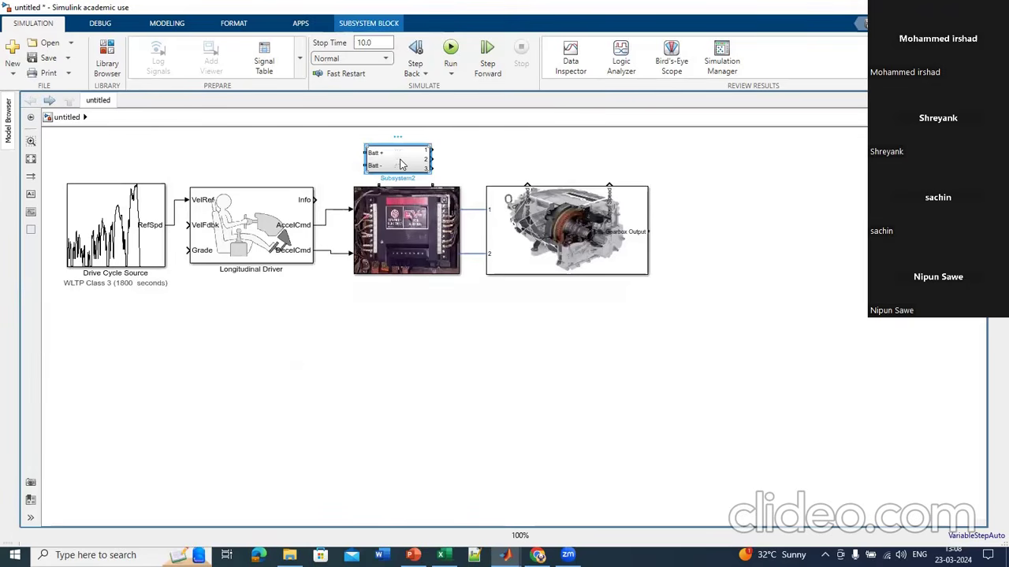
key(ctrl+r)
key(ctrl+r)
key(ctrl+r)
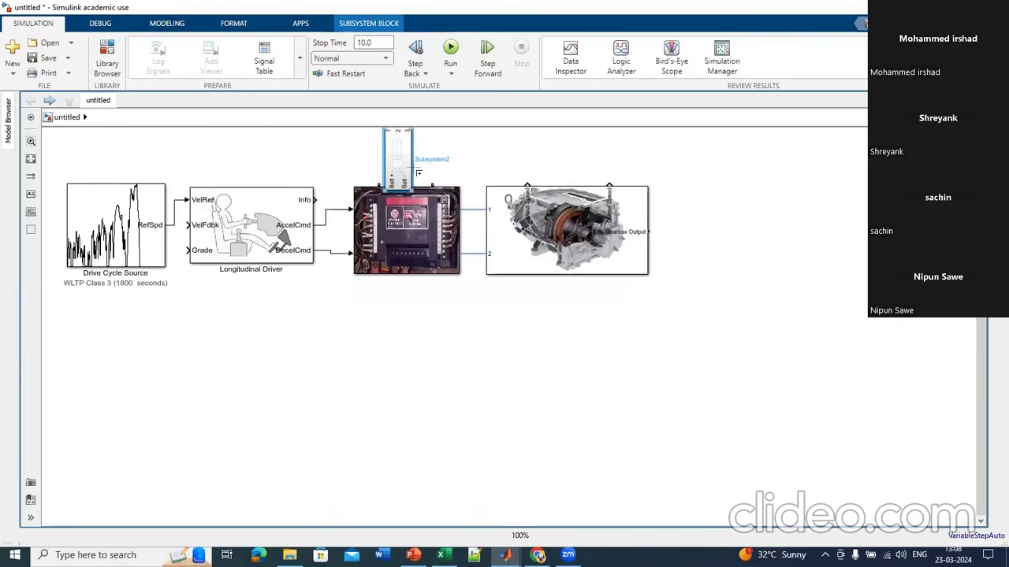
drag(413, 188, 496, 178)
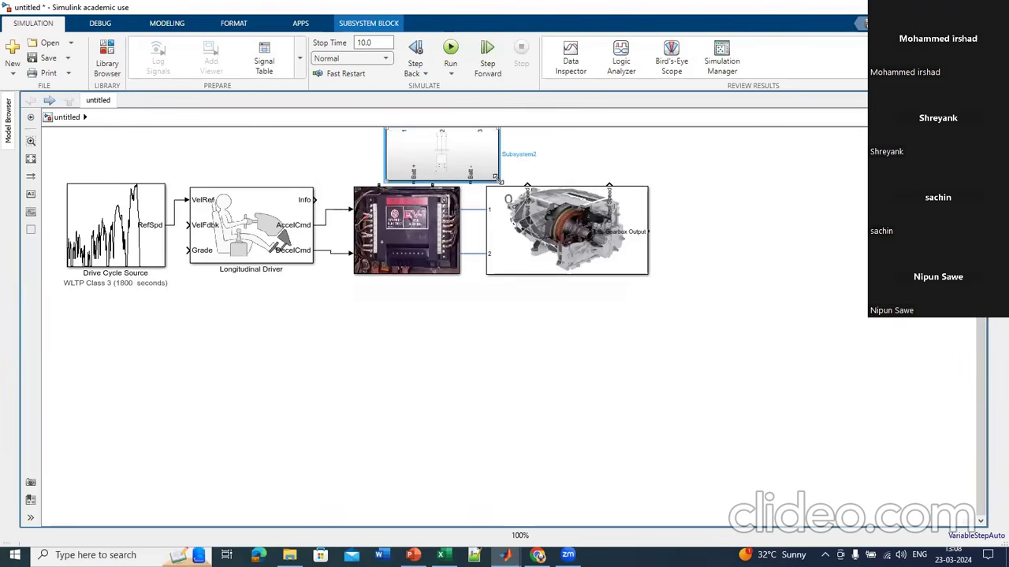
drag(434, 155, 403, 231)
Step: Check the controller subsystem's ports, wire its two top terminals crosswise to Batt - and Batt +, and reopen the controller subsystem
click(413, 313)
double_click(413, 314)
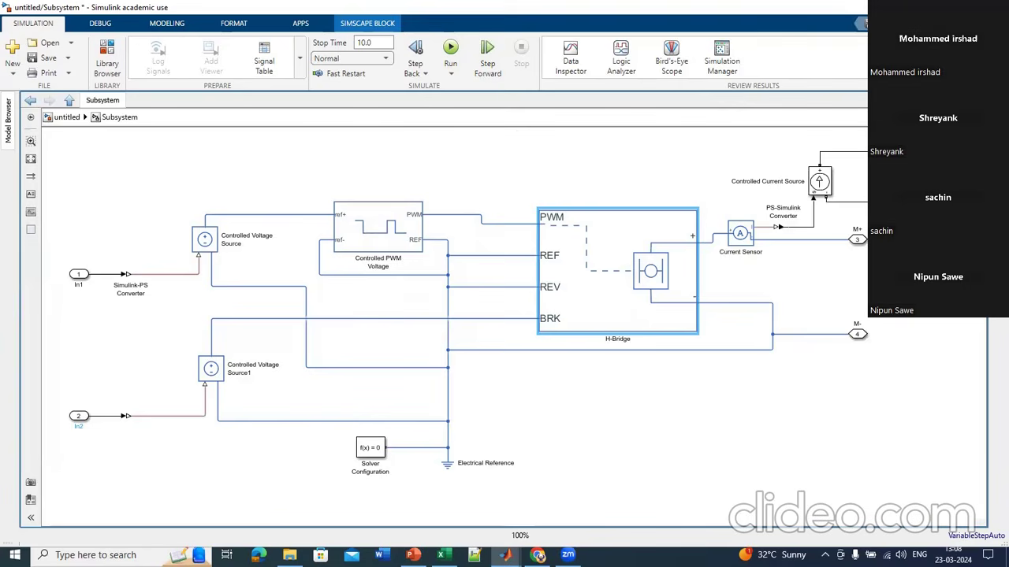
click(857, 238)
click(29, 102)
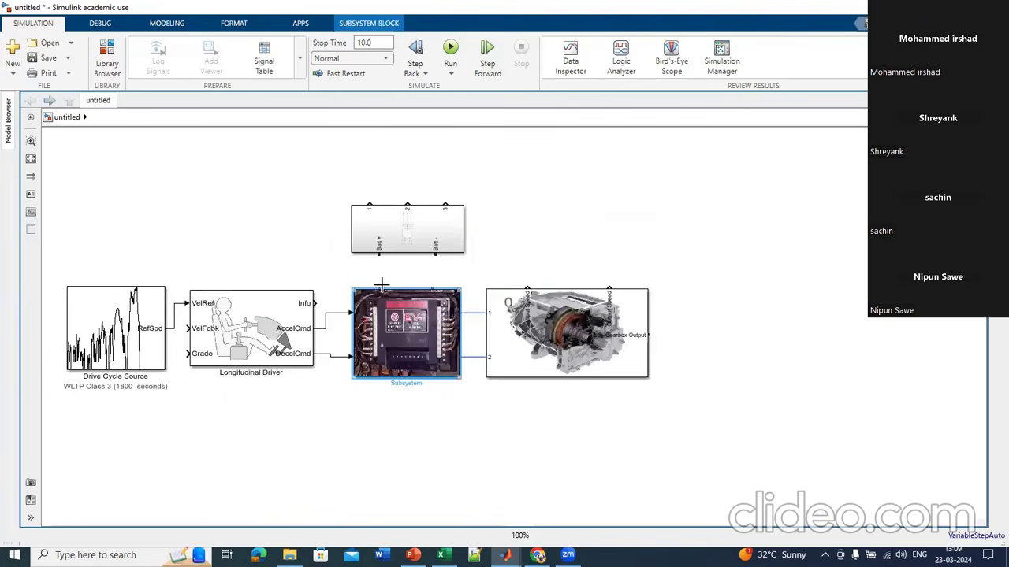
drag(381, 288, 435, 252)
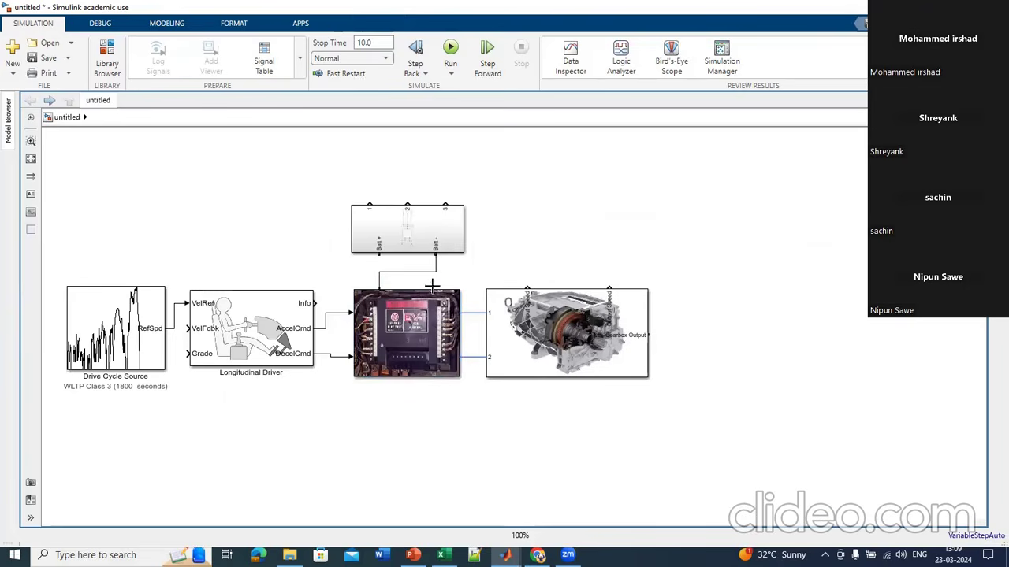
drag(432, 288, 381, 255)
double_click(408, 335)
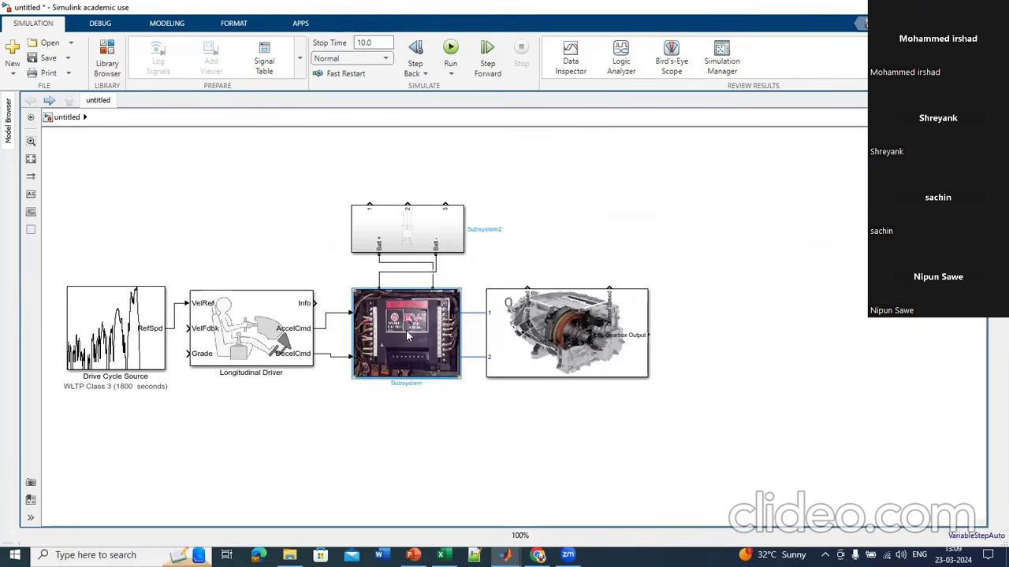
Step: Inspect the port settings of the + connection port in the controller subsystem, then return to the top-level model
click(930, 284)
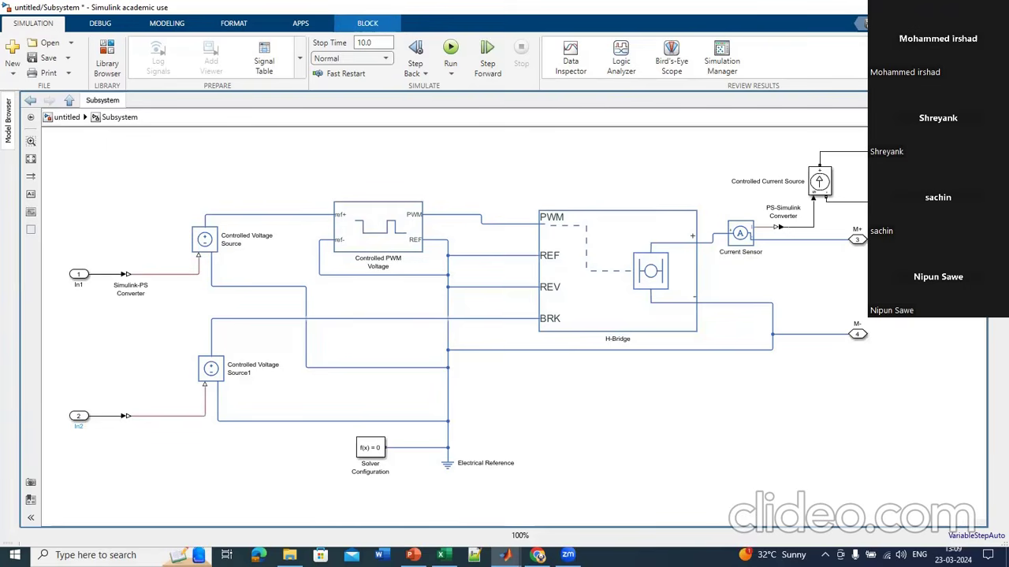
double_click(906, 152)
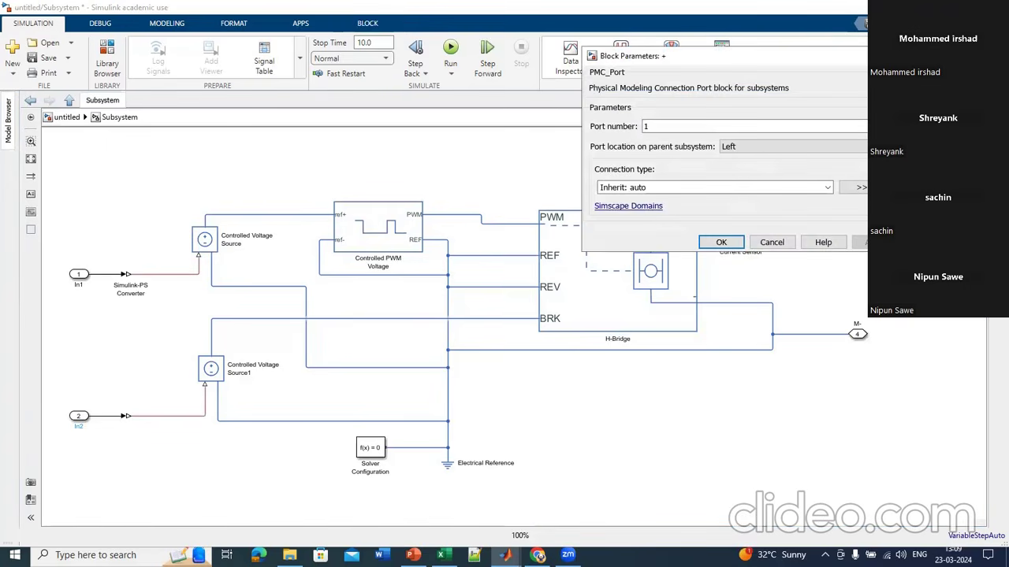
click(890, 56)
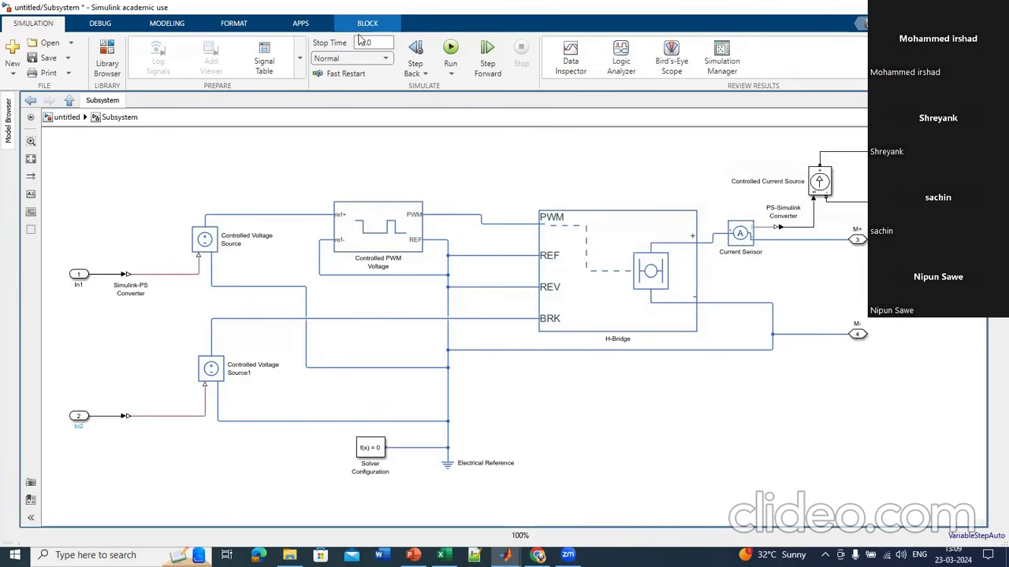
click(31, 101)
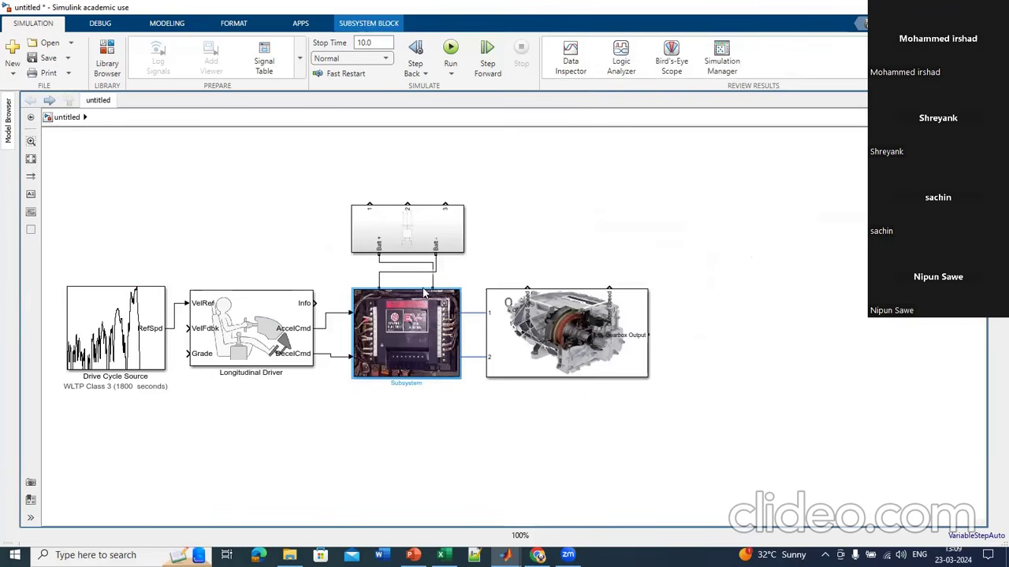
Step: Add a Simulink Display block above the battery subsystem and connect it to the subsystem's output 1
double_click(376, 175)
text(displ)
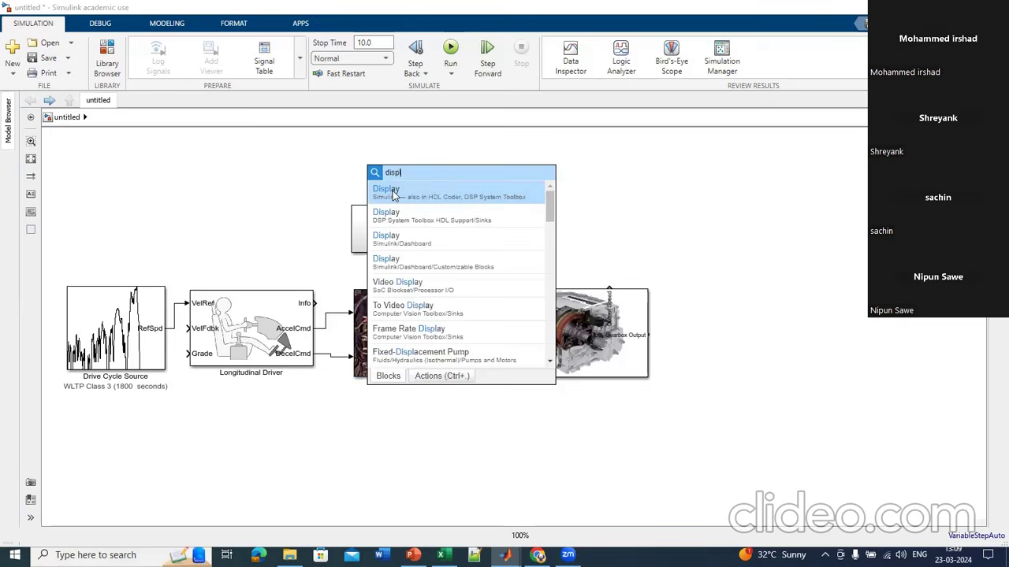
click(393, 194)
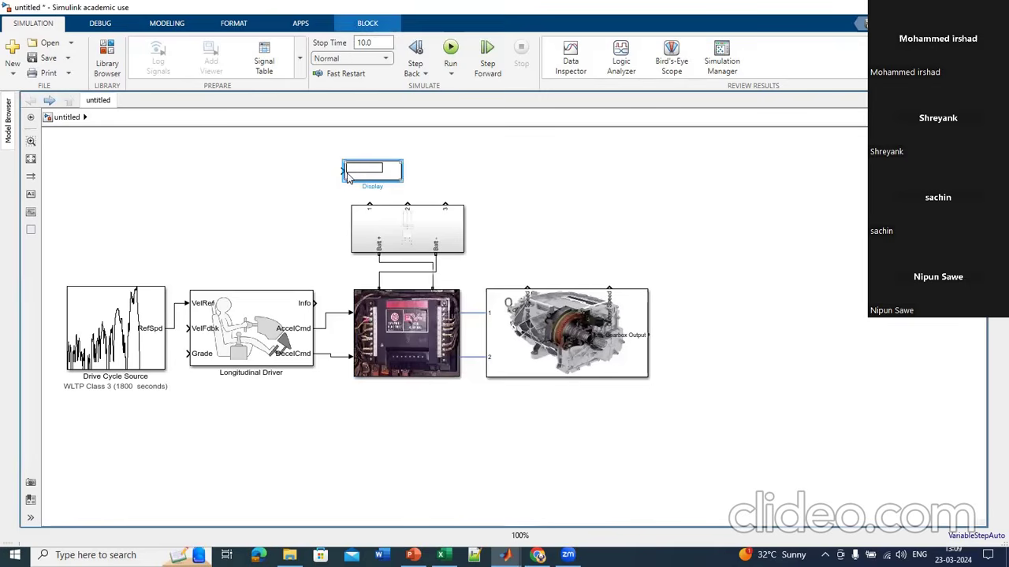
drag(348, 176, 369, 202)
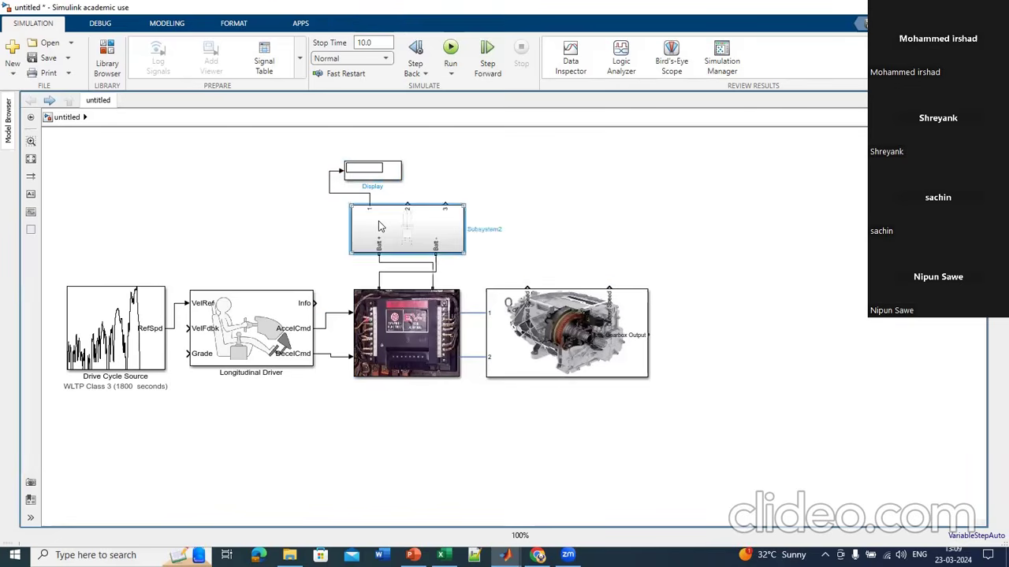
Step: Check inside the battery subsystem which signal output 1 carries, and rename the display connected to it as SOC
double_click(376, 225)
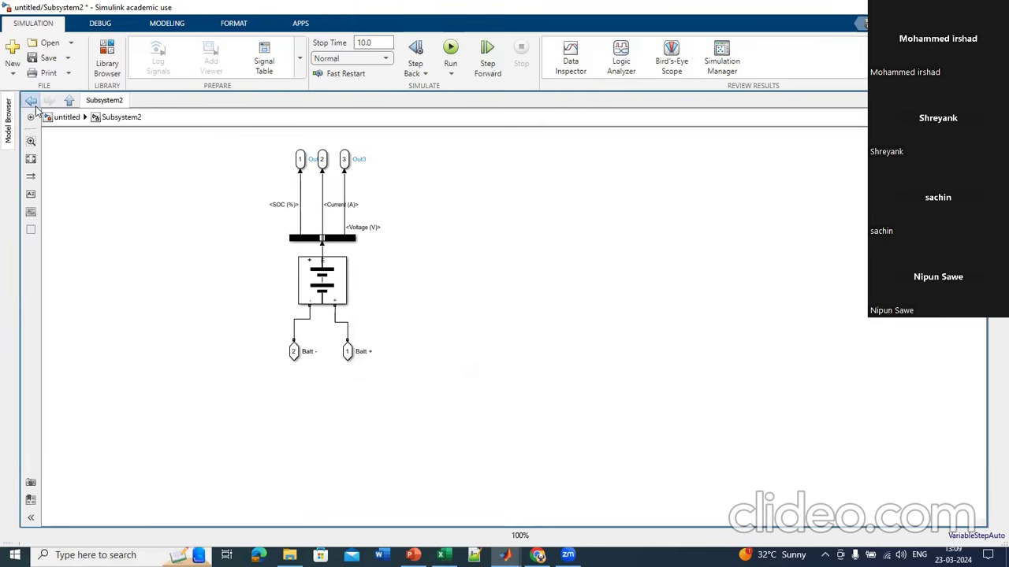
click(30, 100)
click(374, 172)
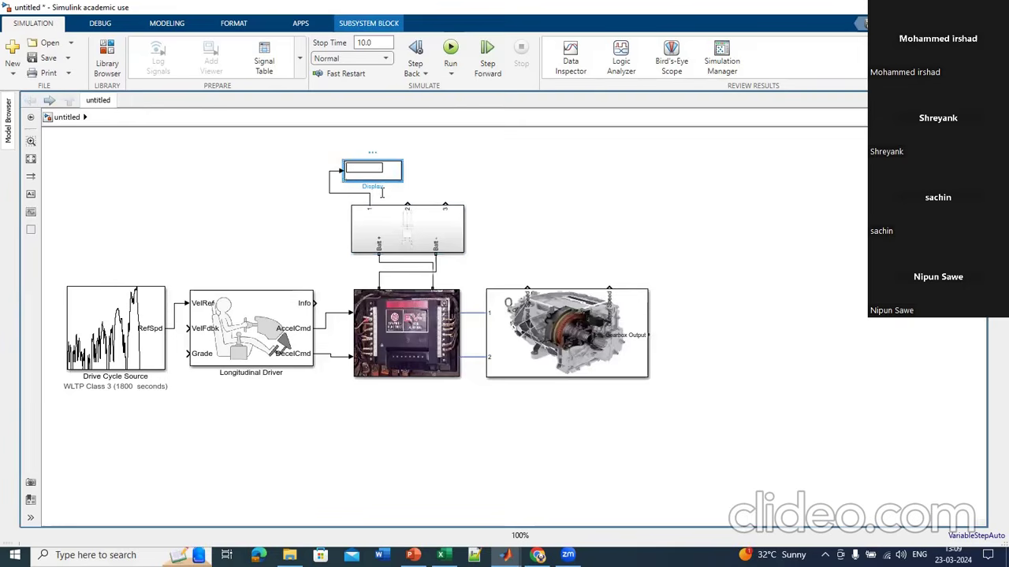
click(382, 187)
key(BackSpace)
key(BackSpace)
key(BackSpace)
key(BackSpace)
key(BackSpace)
text(SOC)
click(591, 156)
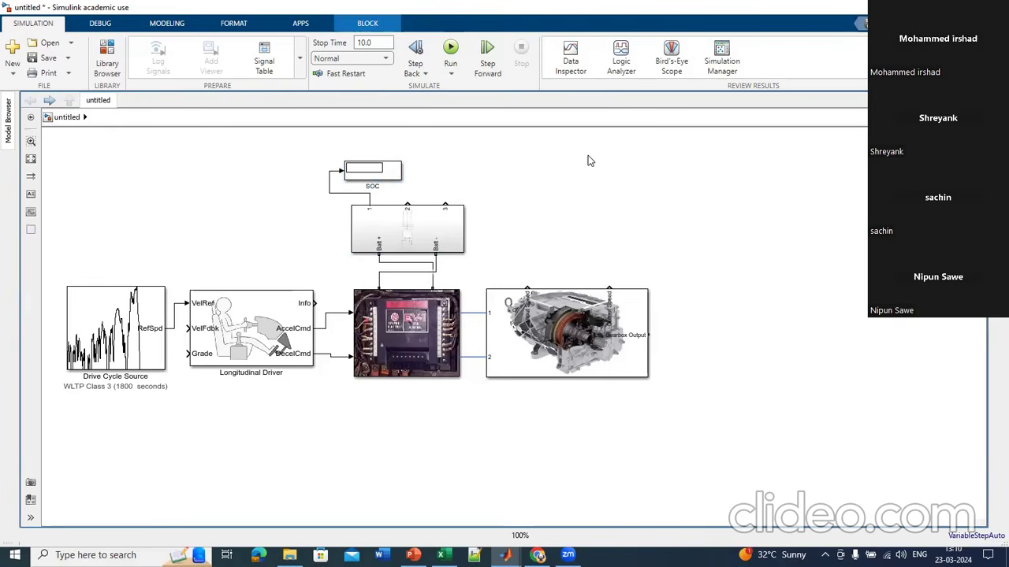
Step: Copy the SOC display to its right, leaving space for another display between them, and rename the copy as Voltage
drag(395, 179, 543, 184)
double_click(527, 186)
text(soltage)
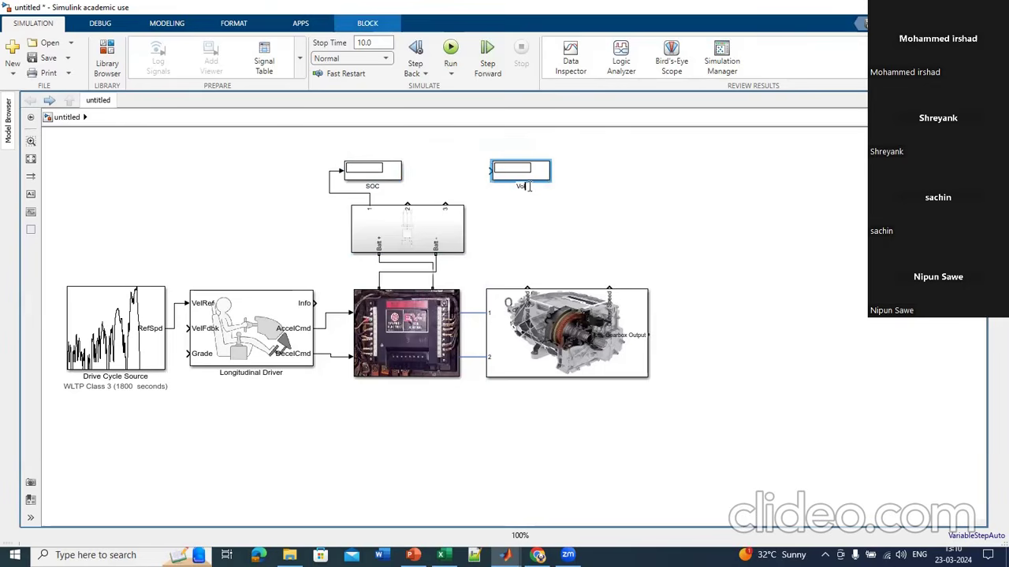
click(604, 213)
Step: Copy the Voltage display into the gap beside SOC as Current, and connect battery outputs 2 and 3 to Current and Voltage respectively
click(543, 177)
drag(544, 176, 471, 176)
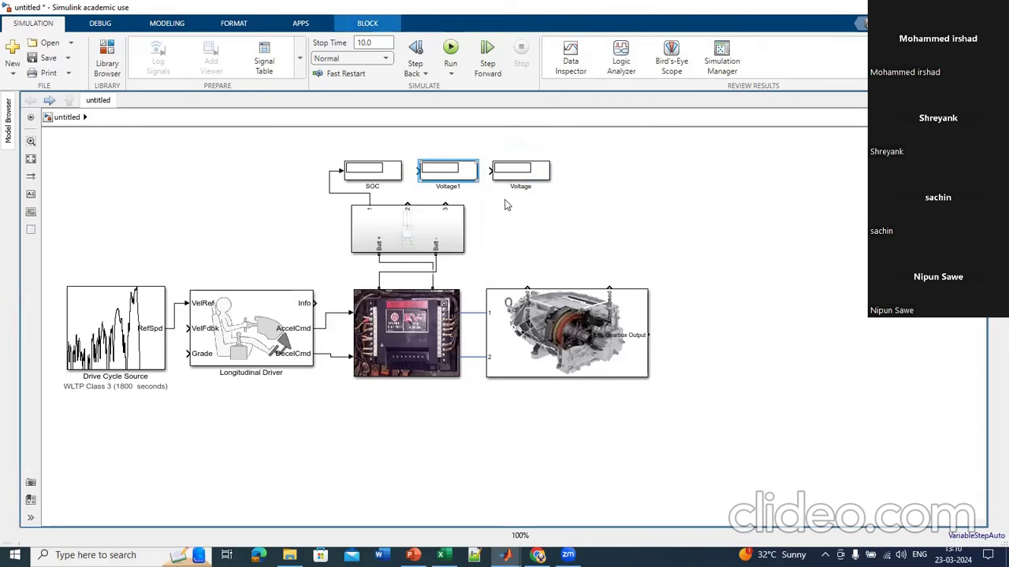
double_click(463, 187)
key(BackSpace)
text(Current)
click(473, 223)
click(408, 201)
drag(406, 203, 417, 171)
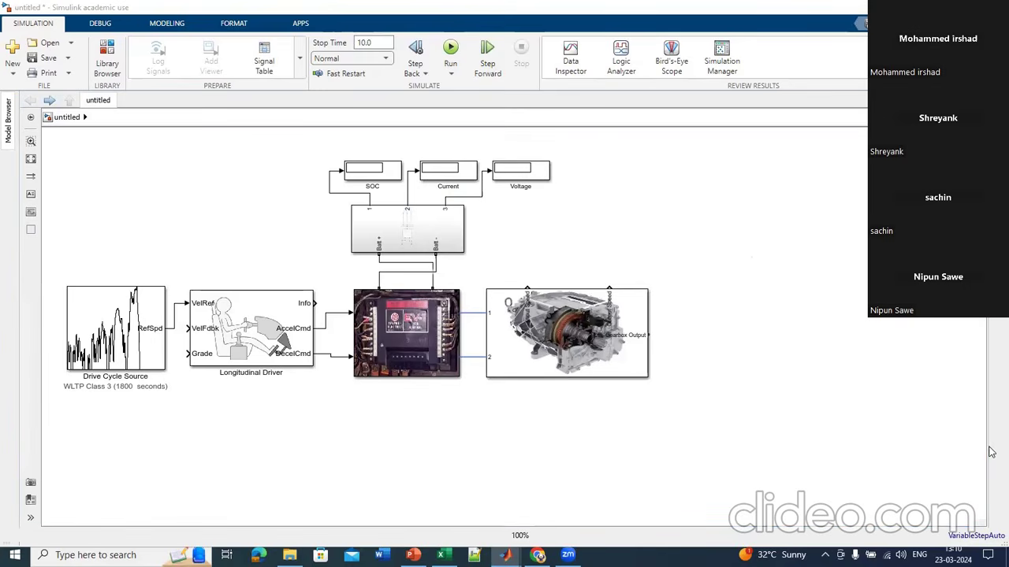
Step: Add a Subsystem block to the right of the motor and gearbox subsystem and delete its default input, output and line
double_click(734, 319)
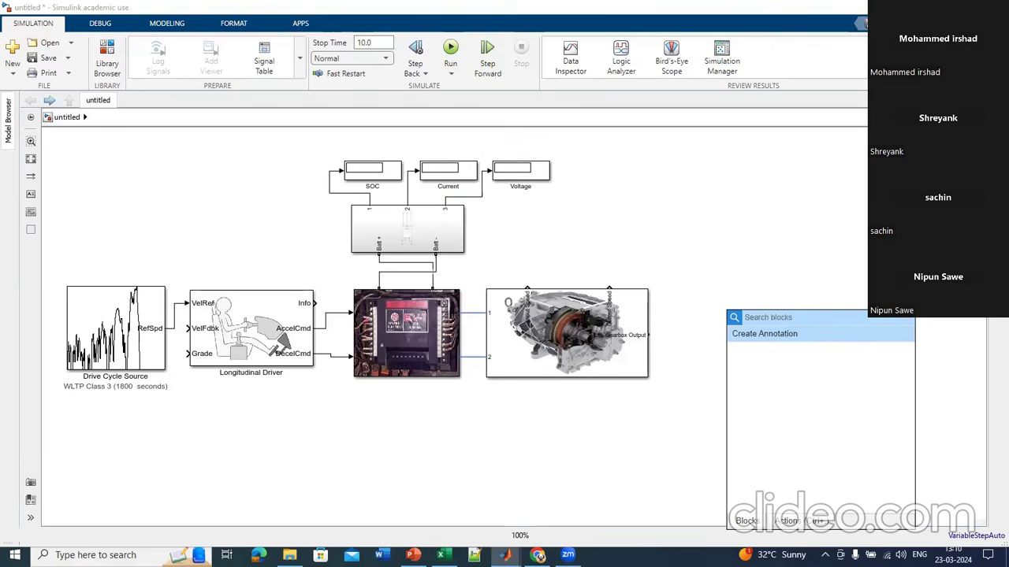
text(subsy)
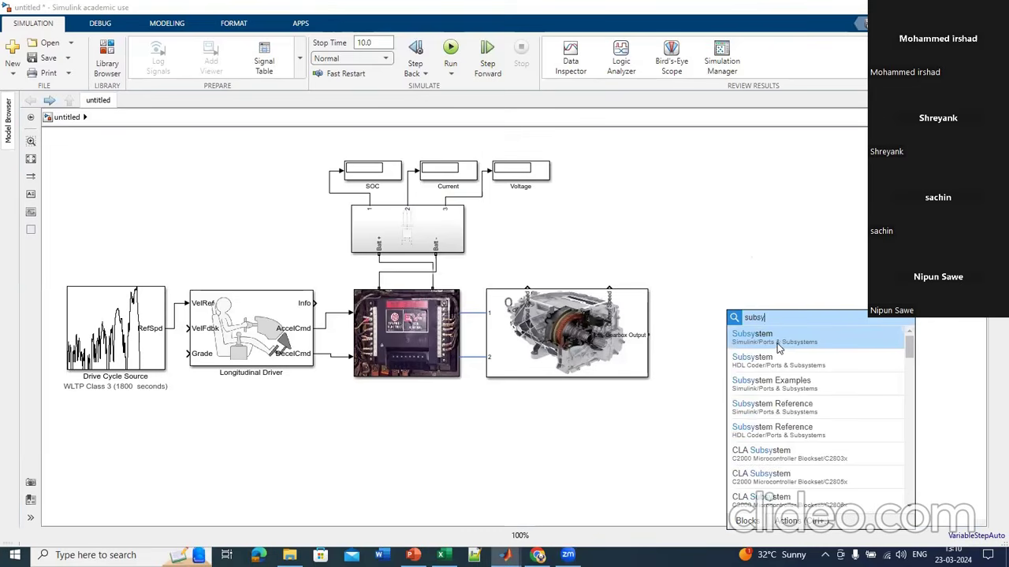
key(Return)
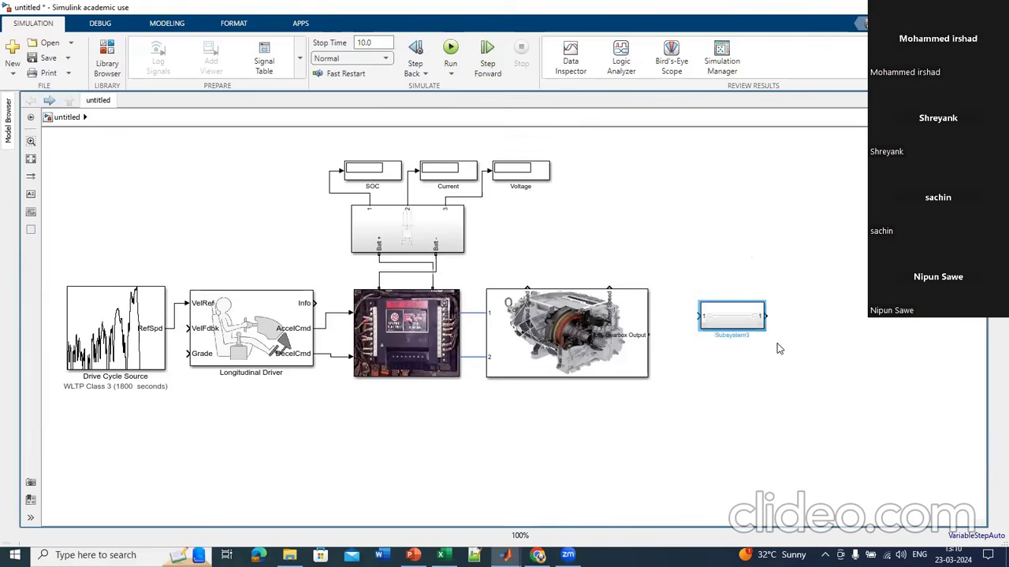
double_click(736, 319)
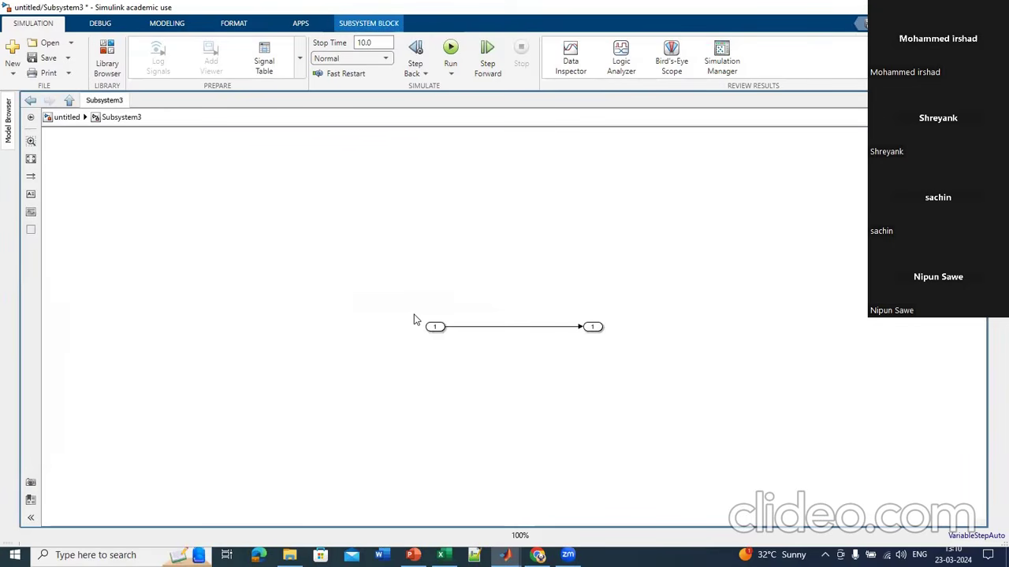
drag(415, 299, 728, 430)
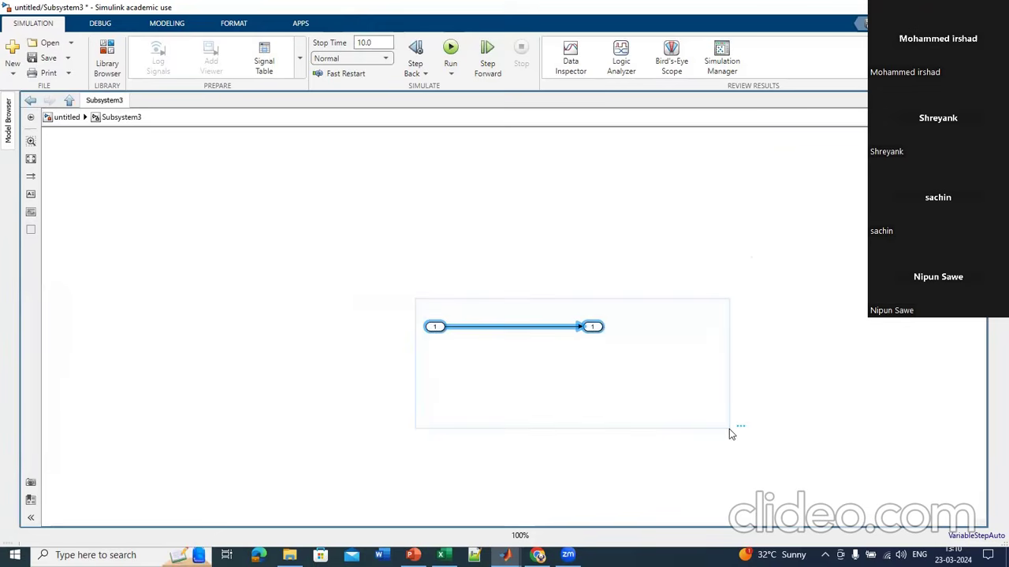
key(Delete)
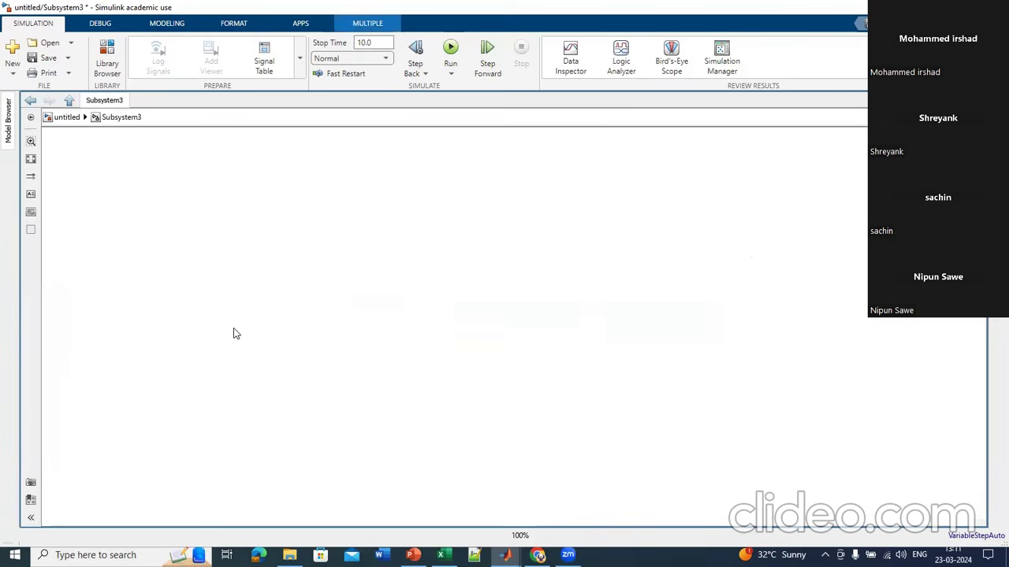
Step: Place a Simulink Connection Port block in the empty new subsystem
double_click(137, 309)
text(conne)
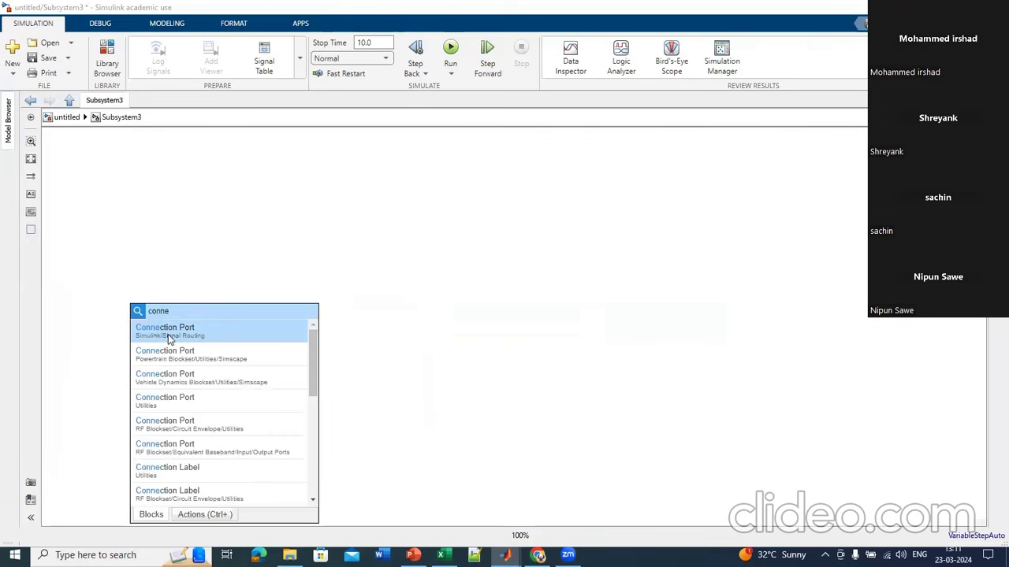
click(175, 339)
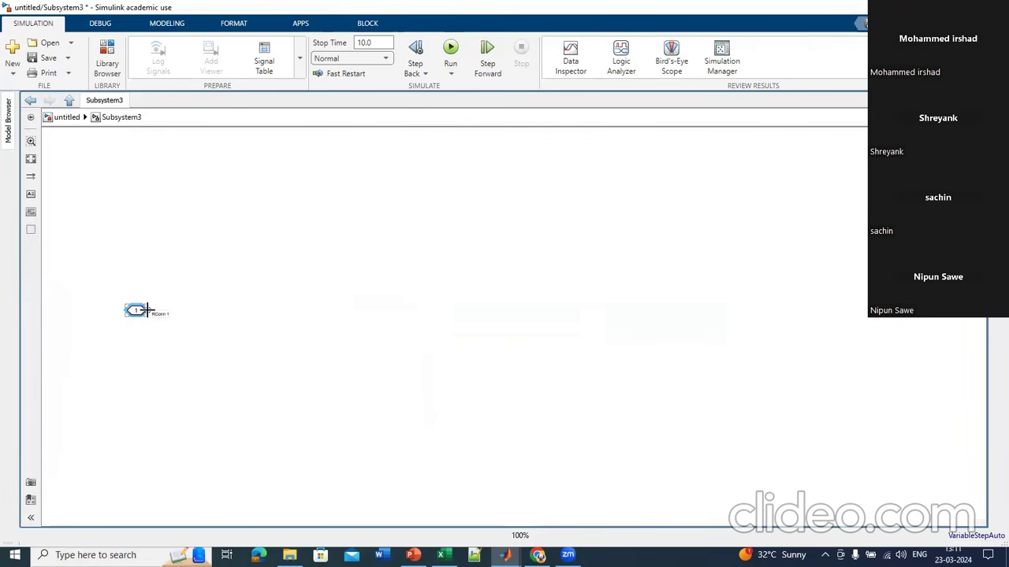
click(147, 310)
click(320, 255)
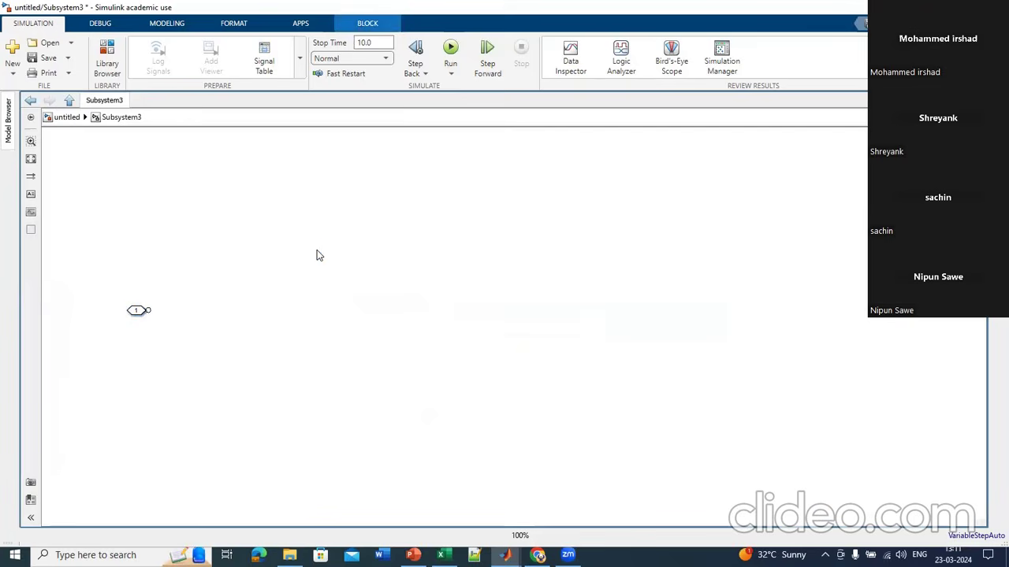
Step: Add a Driveline Vehicle Body block above and to the right of the connection port
double_click(317, 250)
text(Vehicle)
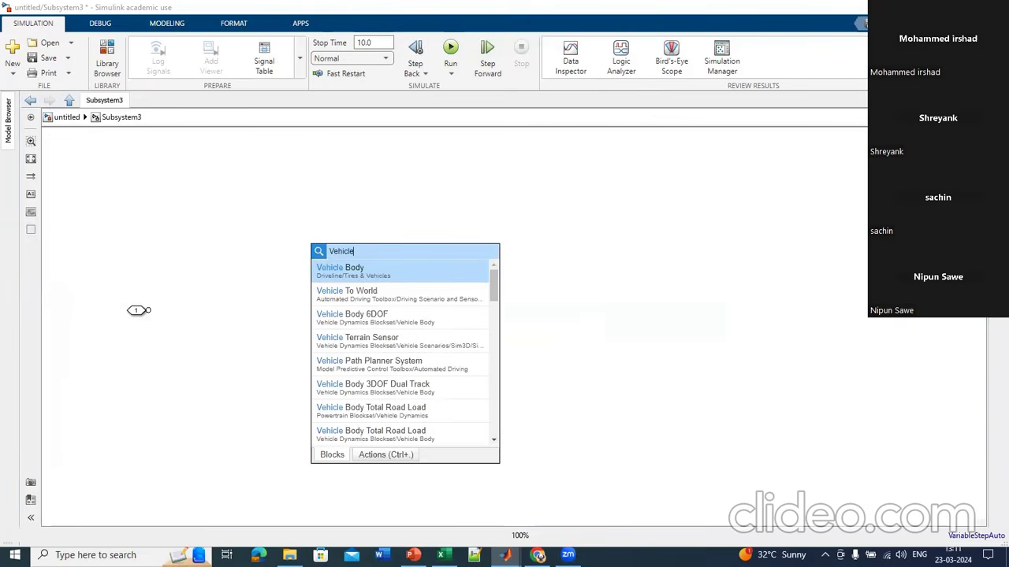
click(357, 272)
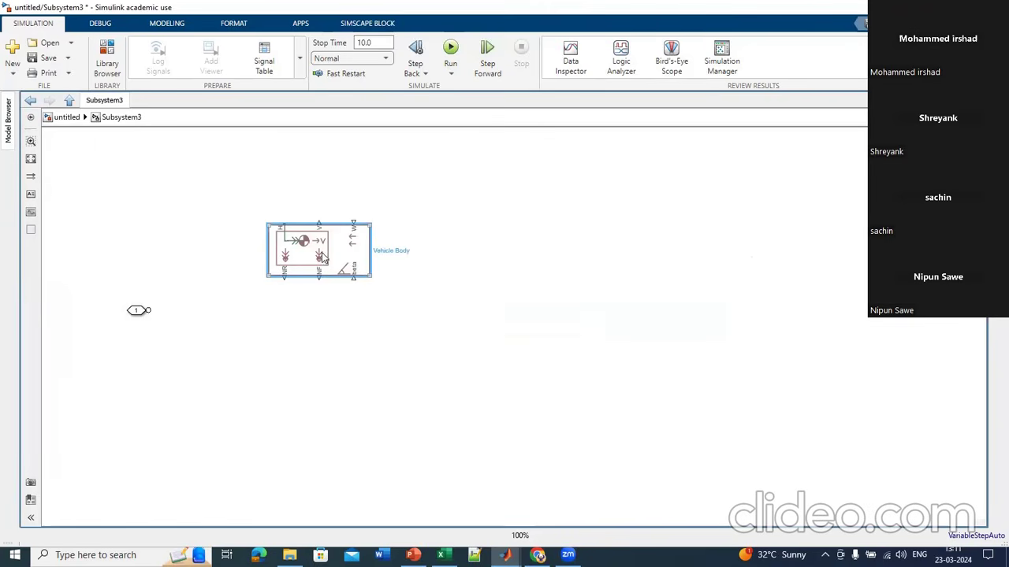
Step: Set the Vehicle Body block's mass to 1300 kg and its air density to 1.225 kg/m^3
double_click(344, 258)
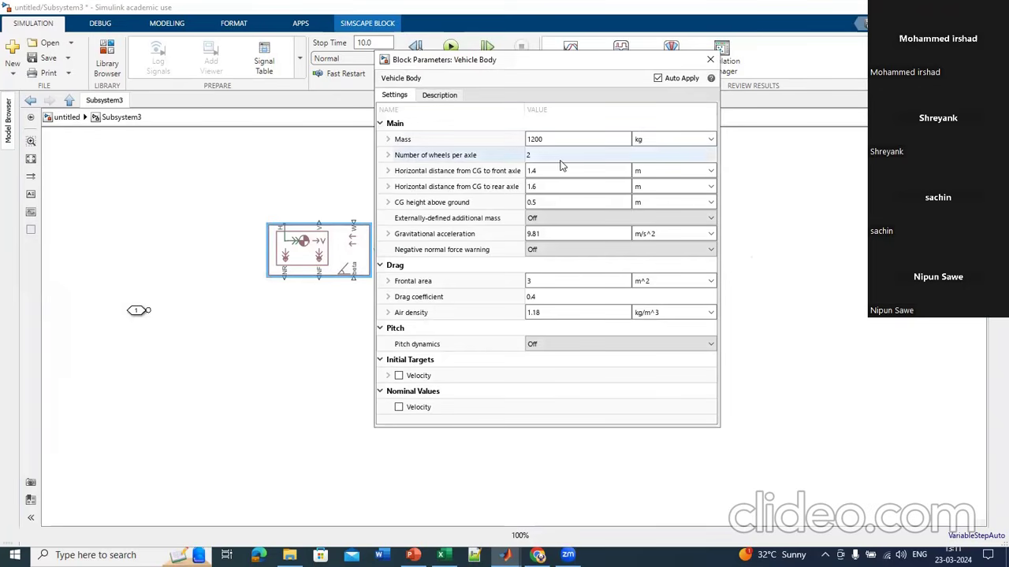
click(534, 141)
click(534, 139)
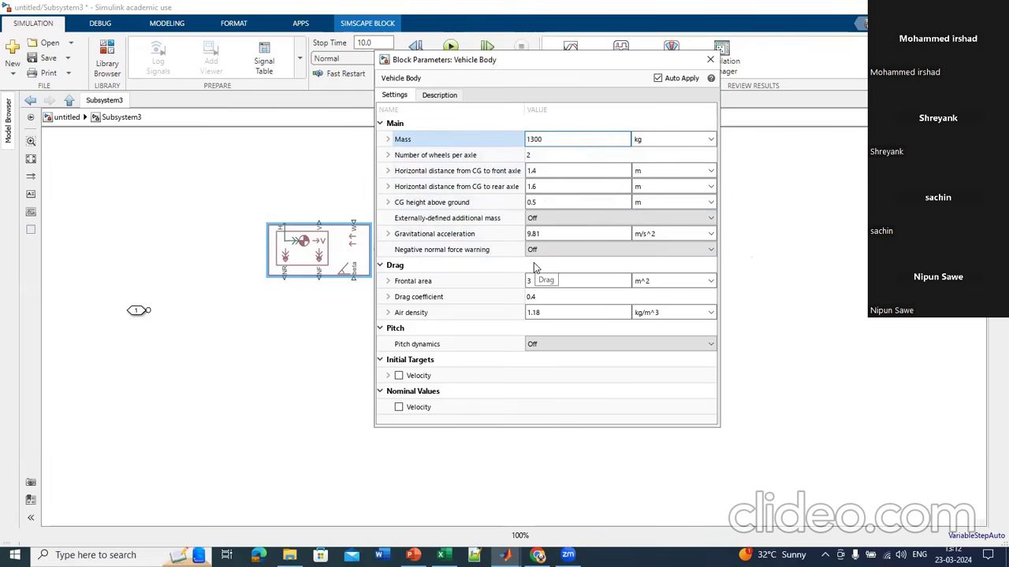
click(547, 315)
click(547, 312)
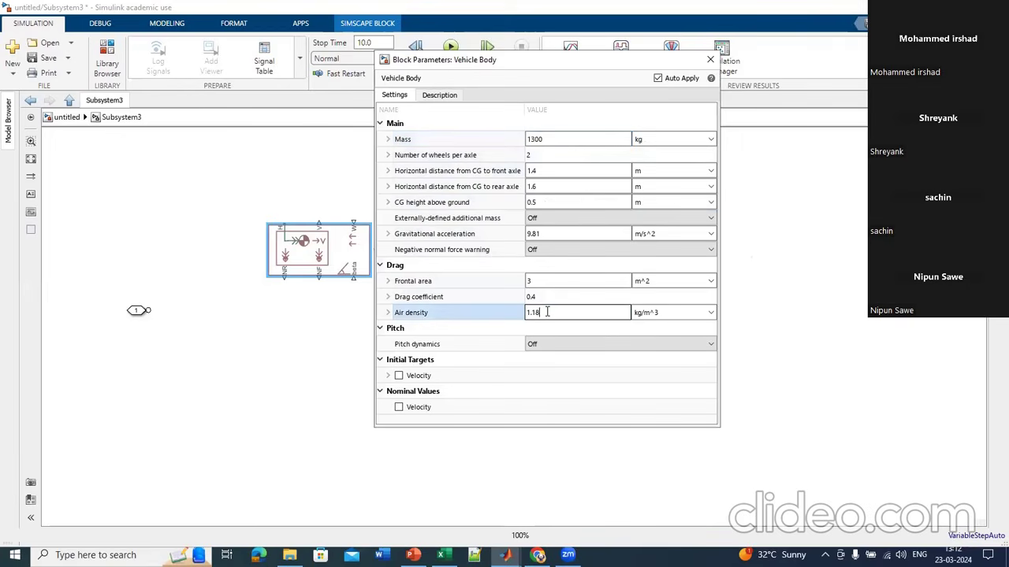
text(.225)
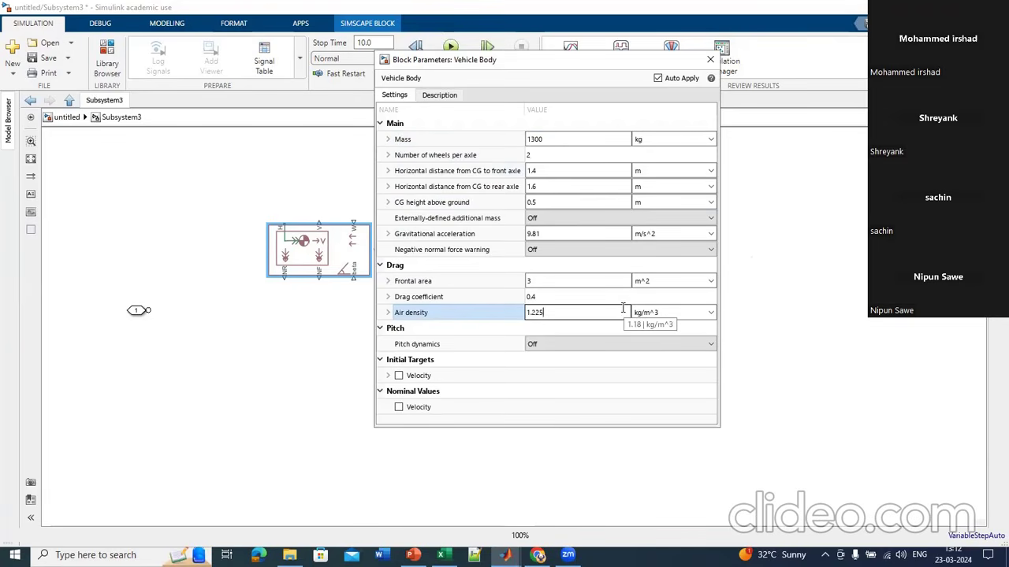
Step: Set the Vehicle Body block's pitch dynamics to On, review its suspension and pitch parameters, and close the block's settings
click(672, 343)
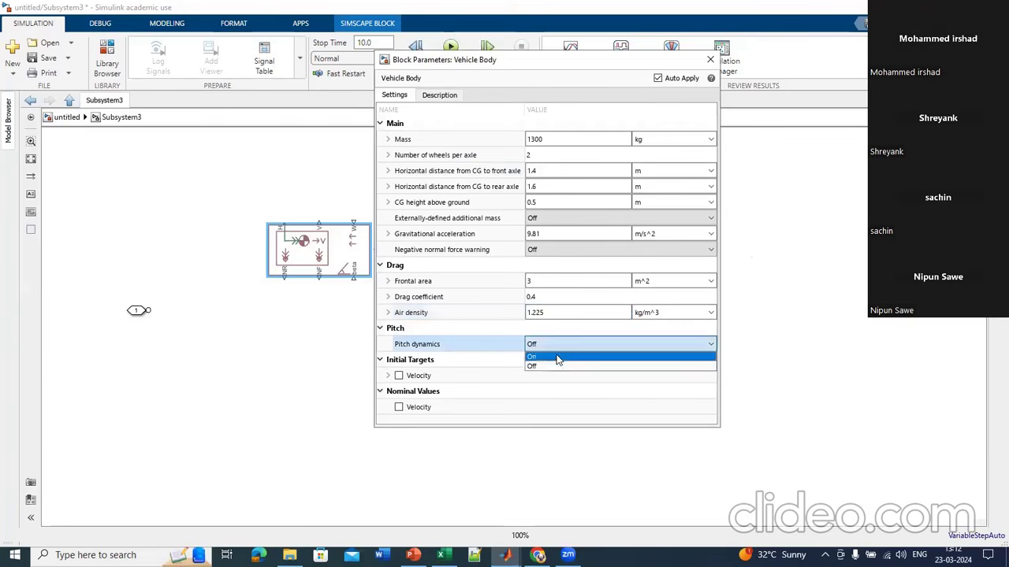
click(556, 356)
scroll(515, 323, down, 1)
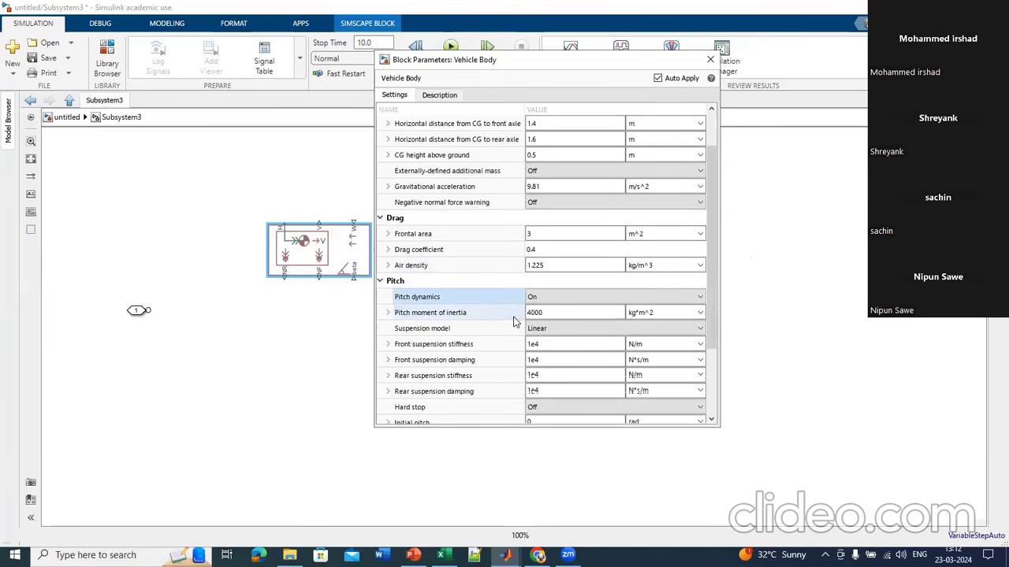
scroll(572, 313, down, 2)
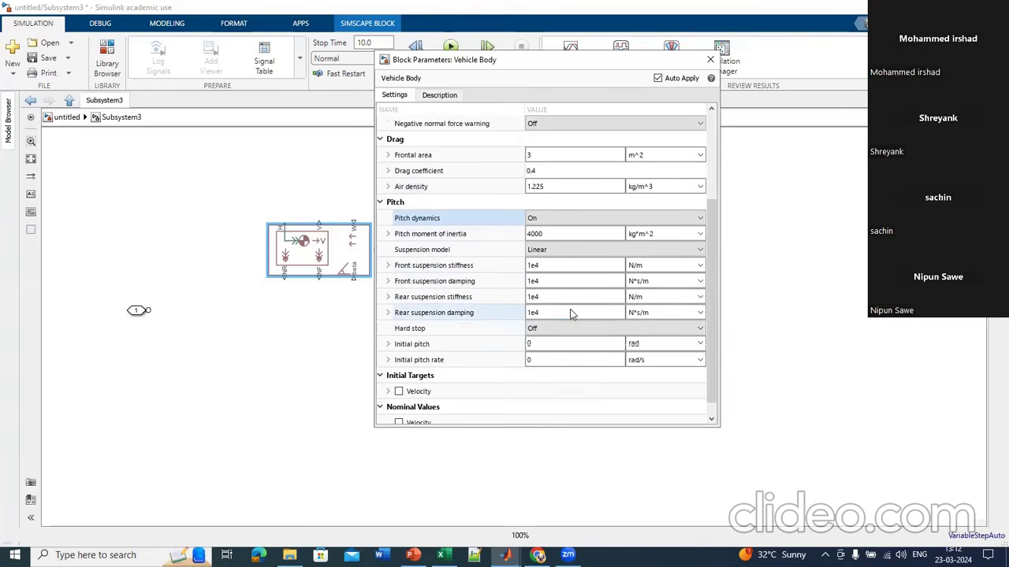
scroll(572, 313, down, 1)
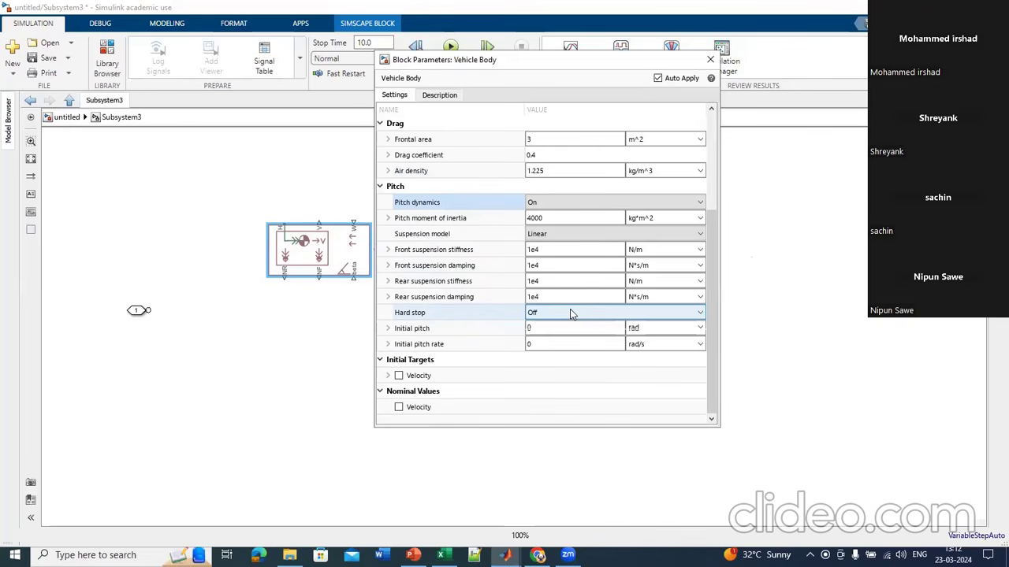
scroll(572, 313, up, 3)
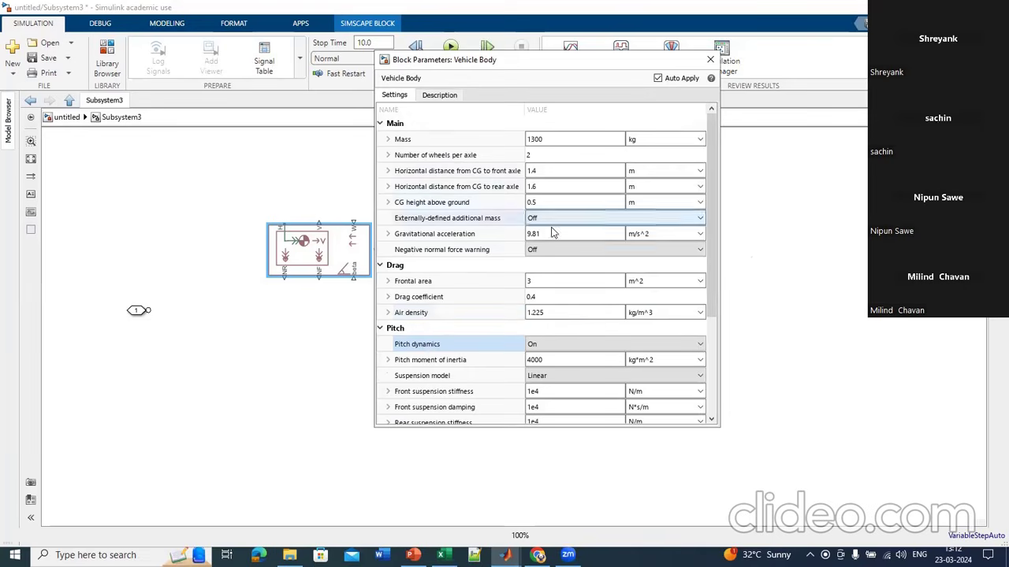
click(710, 59)
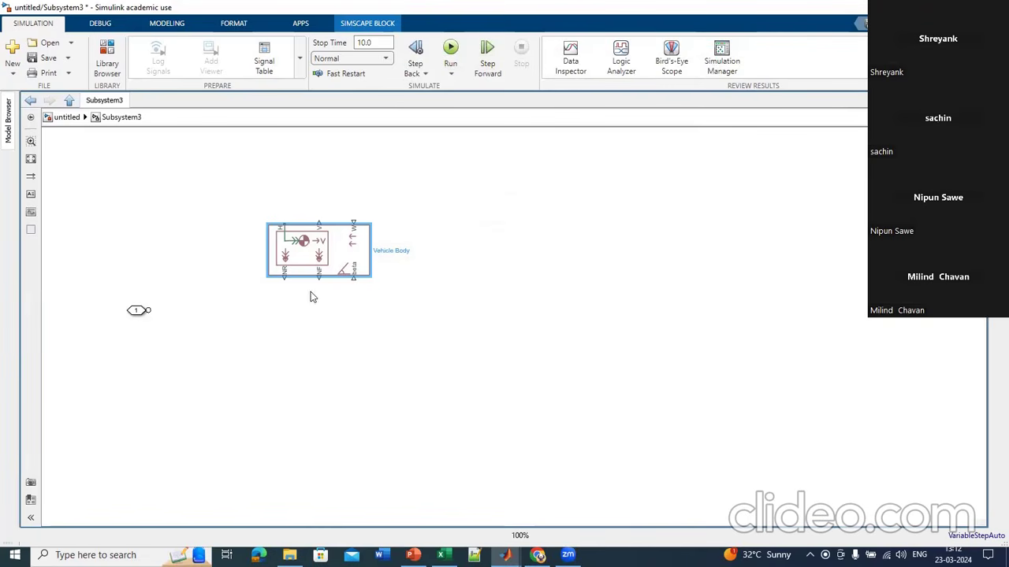
Step: Read the Vehicle Body block's description of its ports, and move the connection port farther down and left of the block
double_click(345, 254)
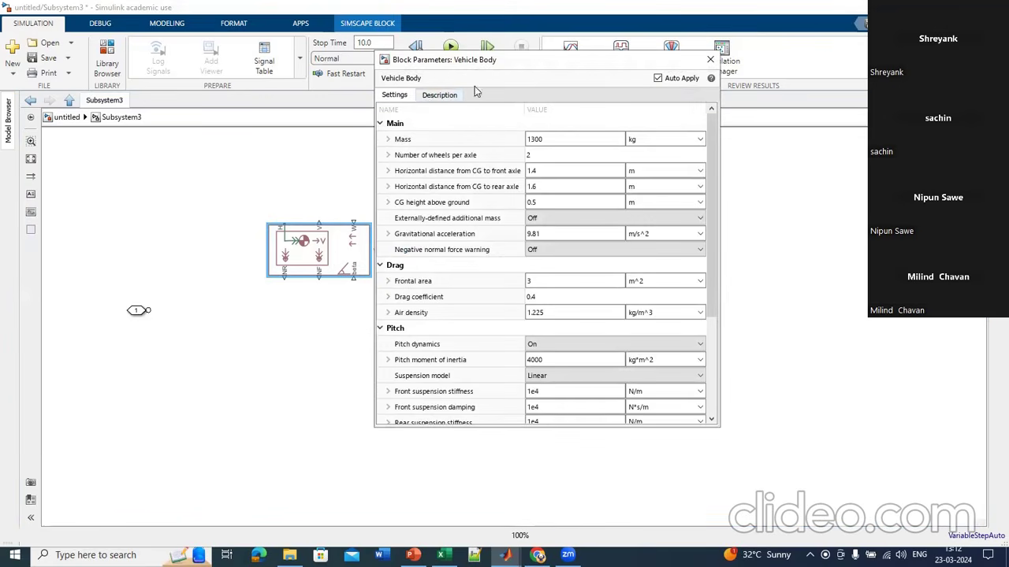
click(429, 98)
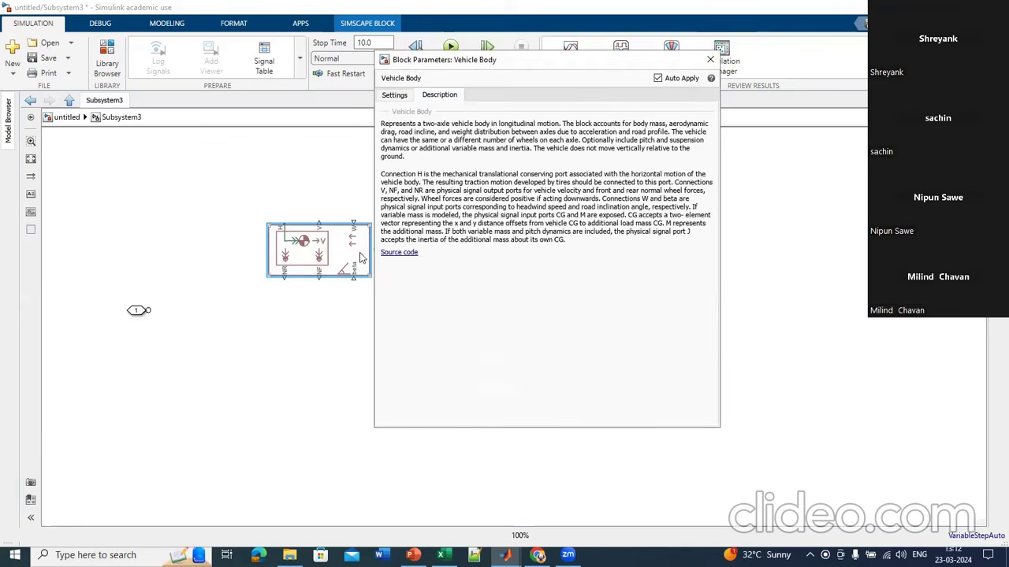
click(710, 59)
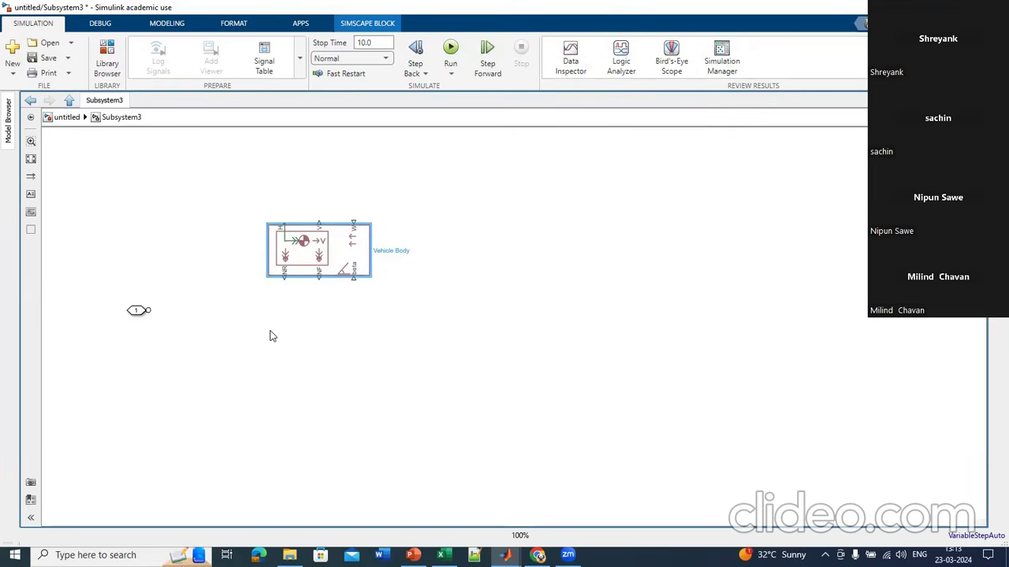
drag(134, 315, 86, 368)
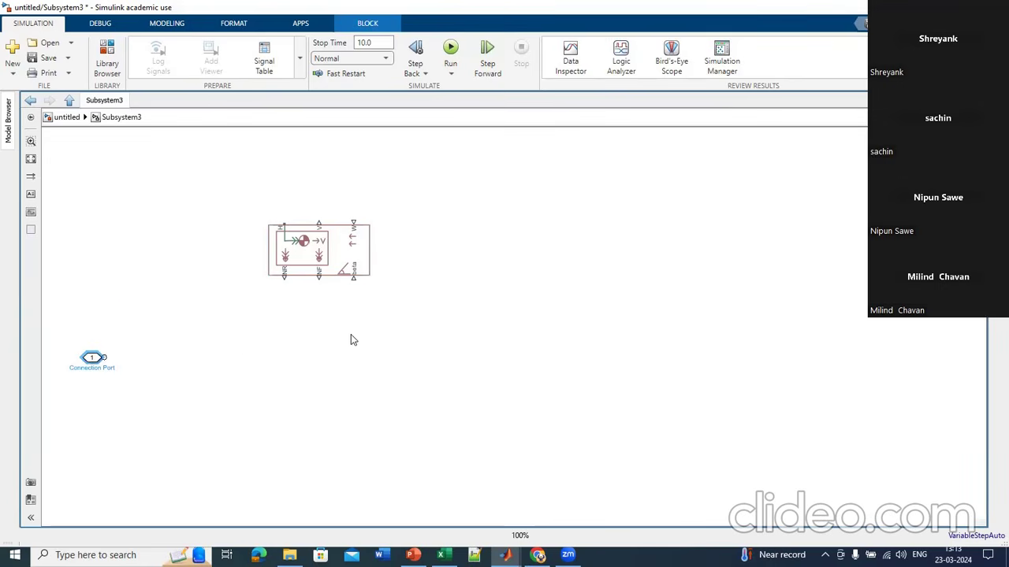
Step: Add a Tire (Magic Formula) block below the vehicle body block and rotate it 180 degrees
double_click(227, 346)
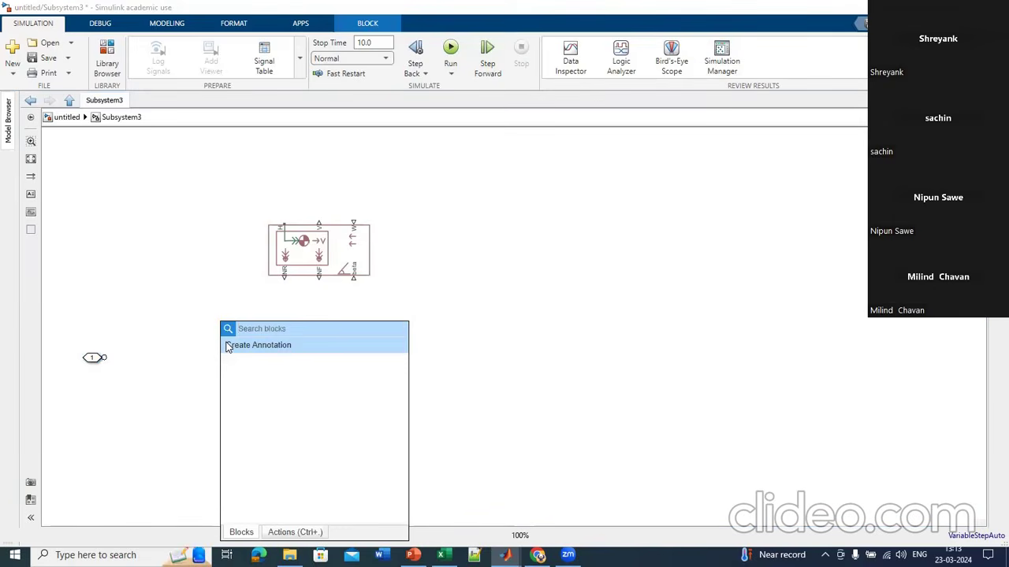
text(t)
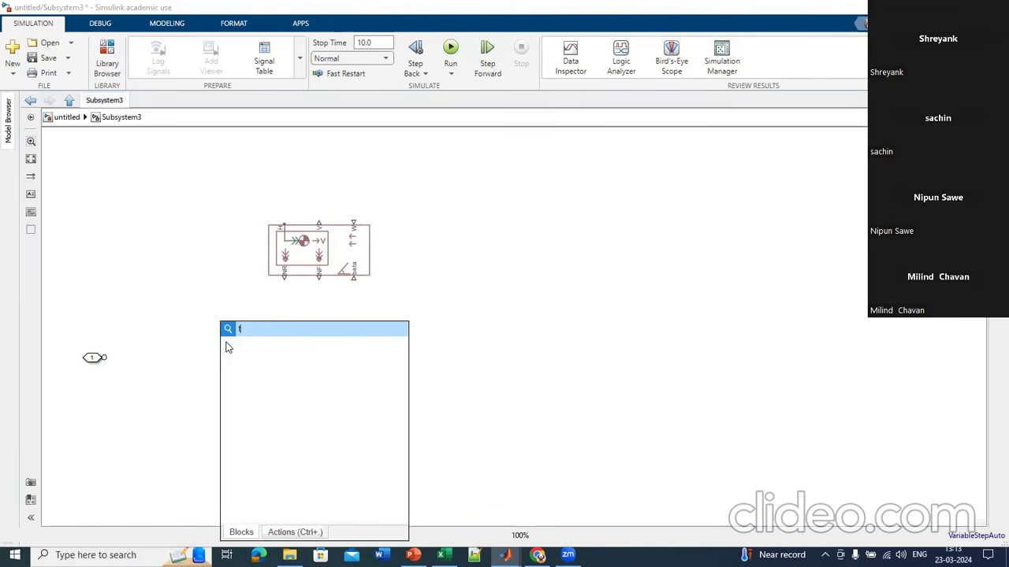
text(ire)
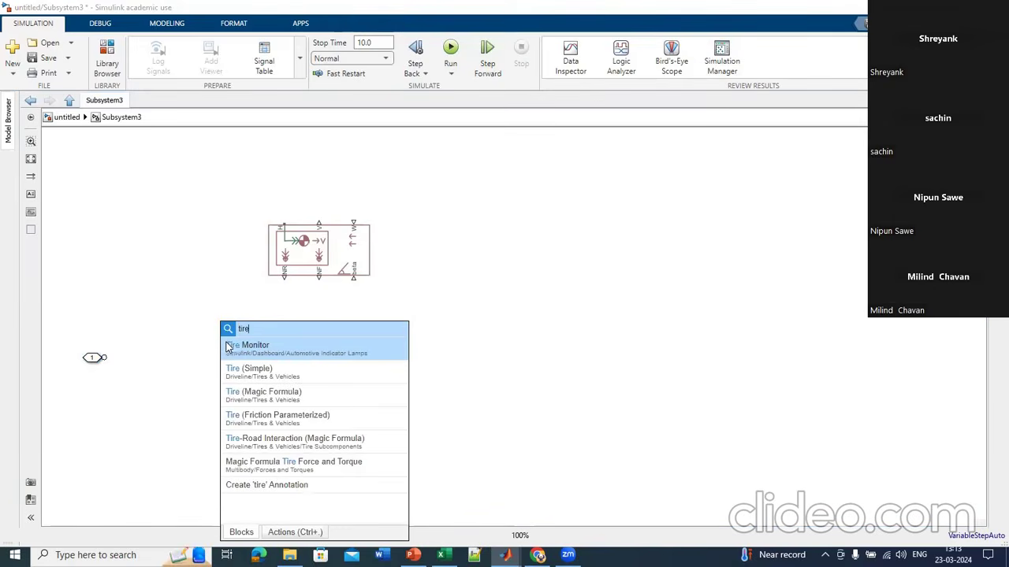
click(265, 400)
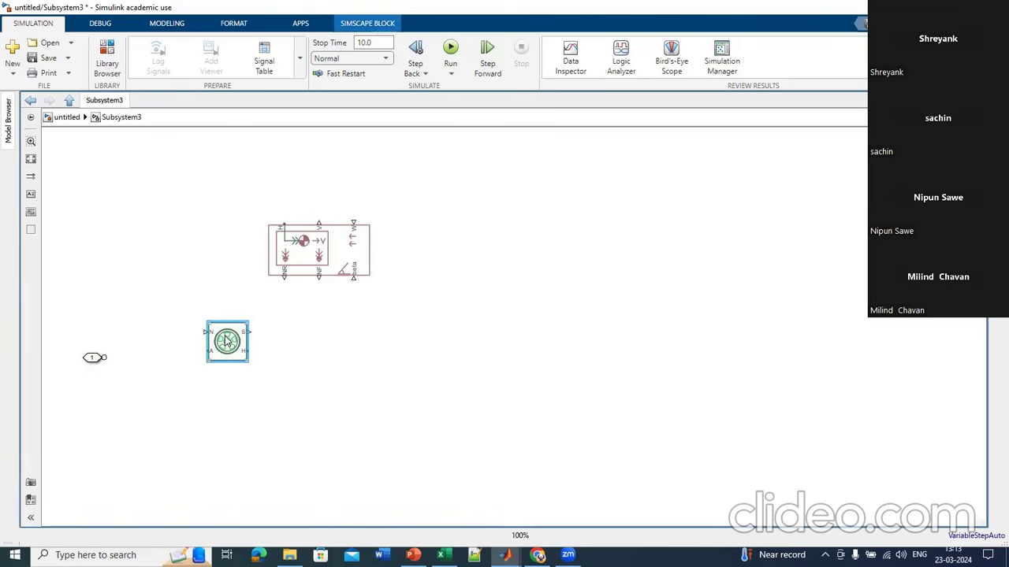
key(ctrl+r)
key(ctrl+r)
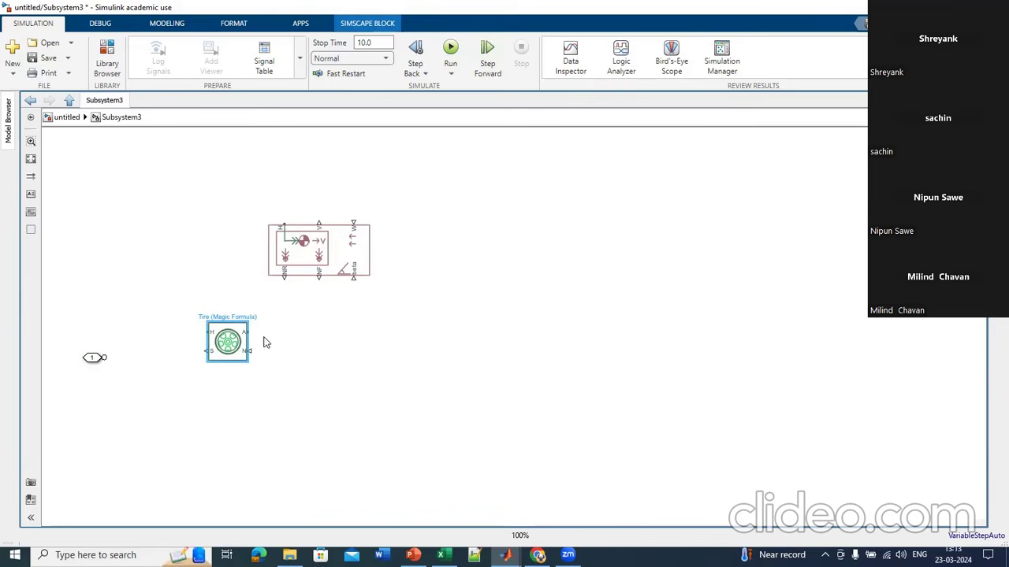
Step: Connect the tire's N port to the vehicle body's NR port and wire a second tire copy below it to the same line
drag(251, 351, 284, 273)
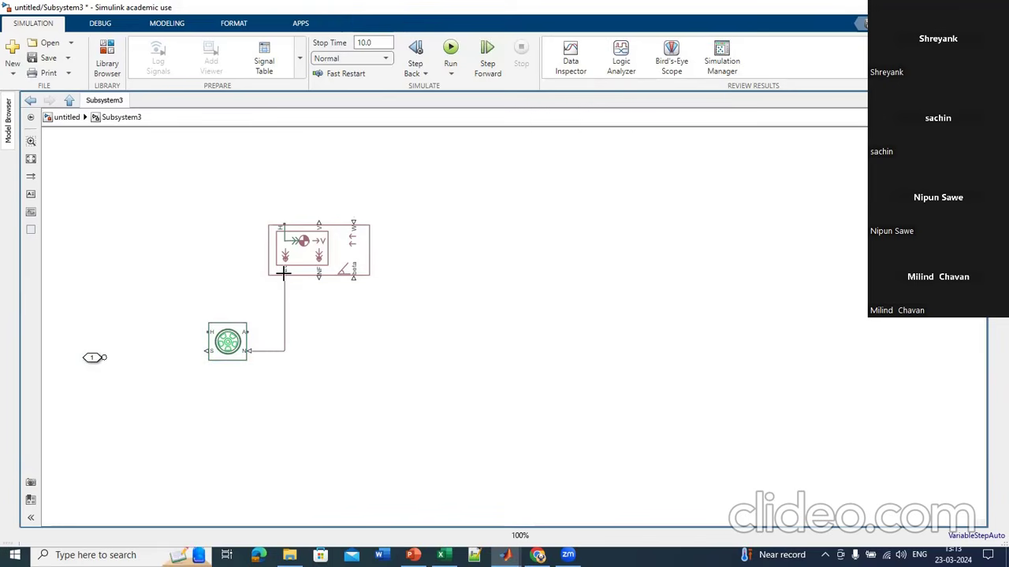
click(227, 344)
mouse_move(227, 344)
mouse_down()
mouse_move(226, 439)
mouse_move(257, 439)
mouse_move(284, 351)
mouse_up()
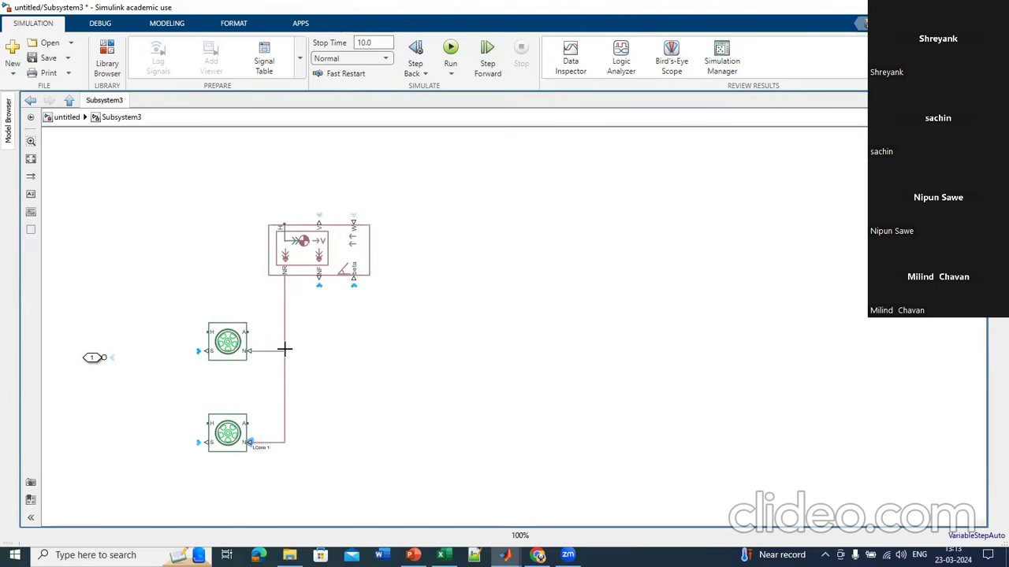
Step: Duplicate the wired rear tire pair beside the original and connect the copies' N line to the vehicle body's NF port
drag(200, 290, 252, 423)
drag(224, 285, 370, 285)
drag(428, 237, 318, 234)
key(ctrl+z)
drag(428, 236, 318, 233)
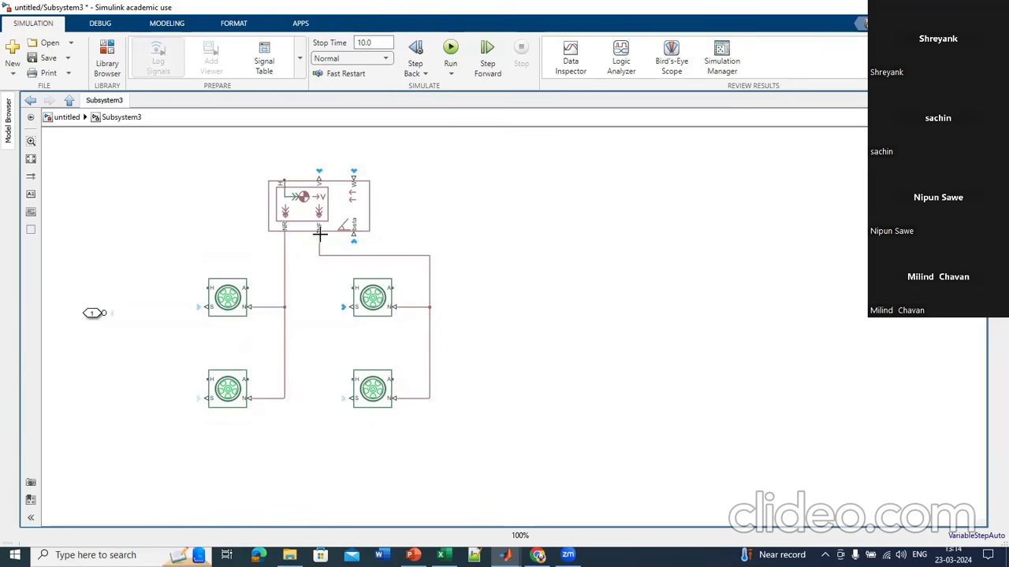
Step: Rotate both front tire blocks 180 degrees so their N ports face the rear tires
click(378, 299)
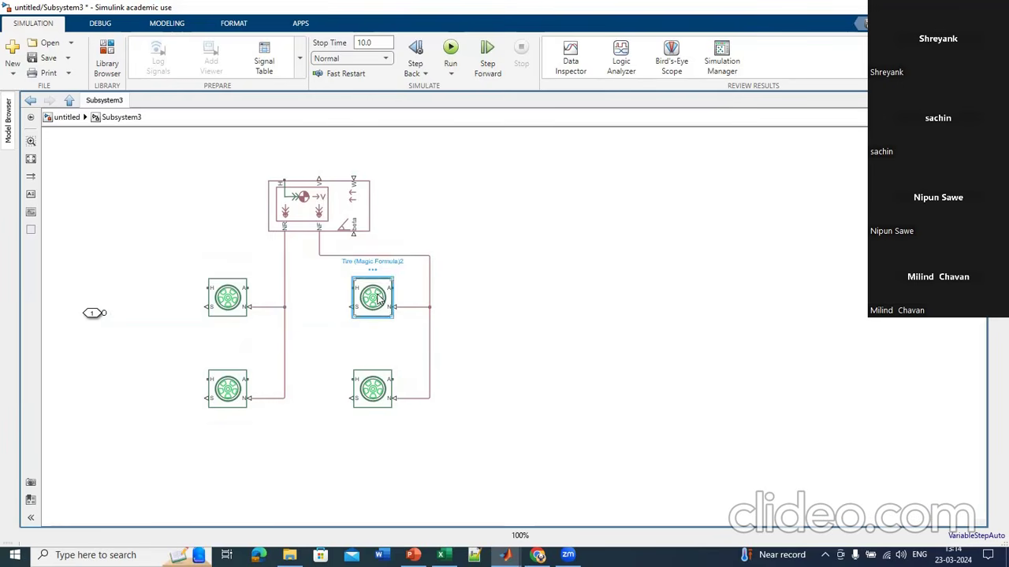
click(370, 380)
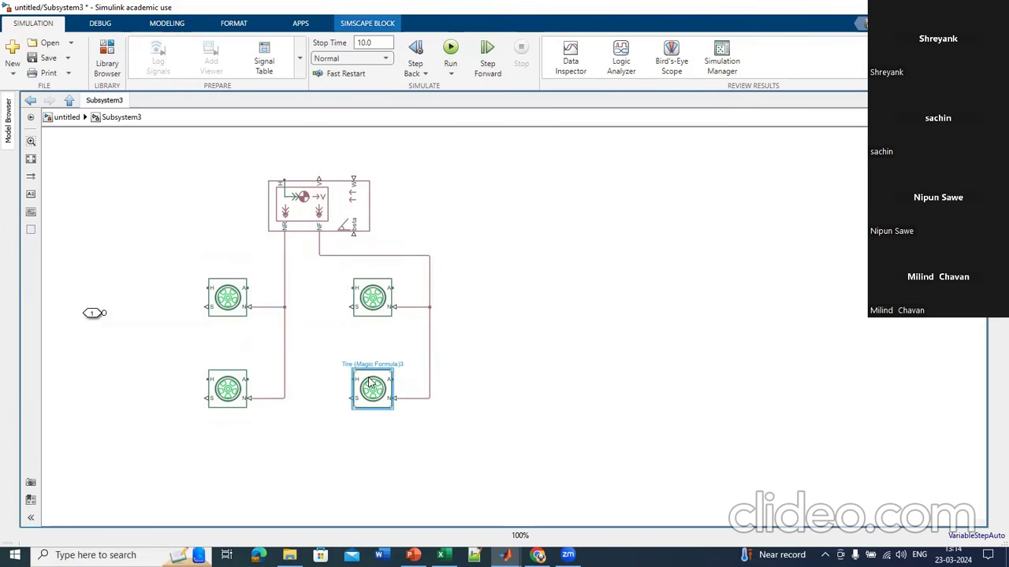
click(374, 293)
key(ctrl+r)
key(ctrl+r)
click(384, 399)
key(ctrl+r)
key(ctrl+r)
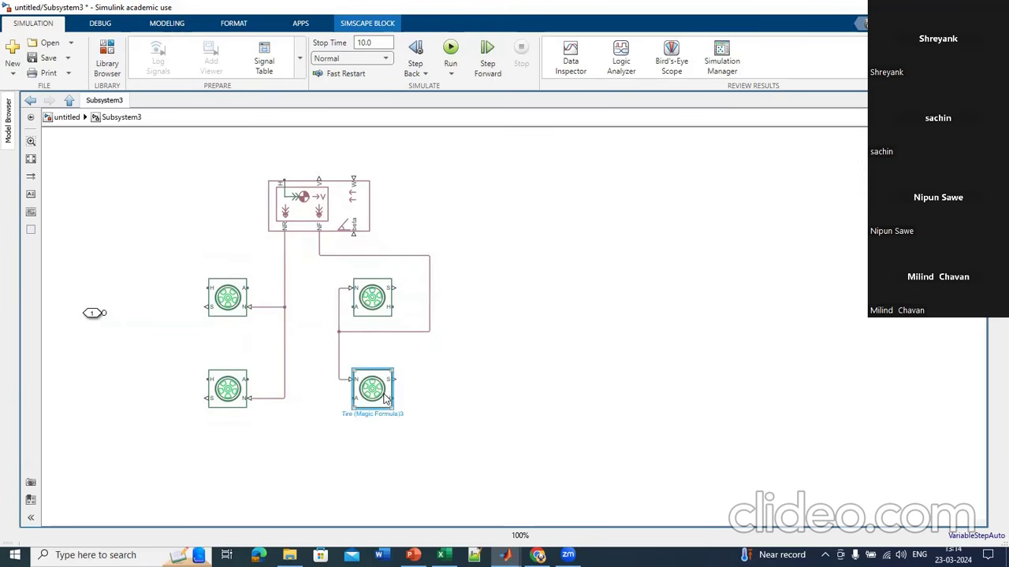
Step: Reroute the NF line to run straight down from the vehicle body and join at the upper front tire's N port
drag(430, 314, 320, 306)
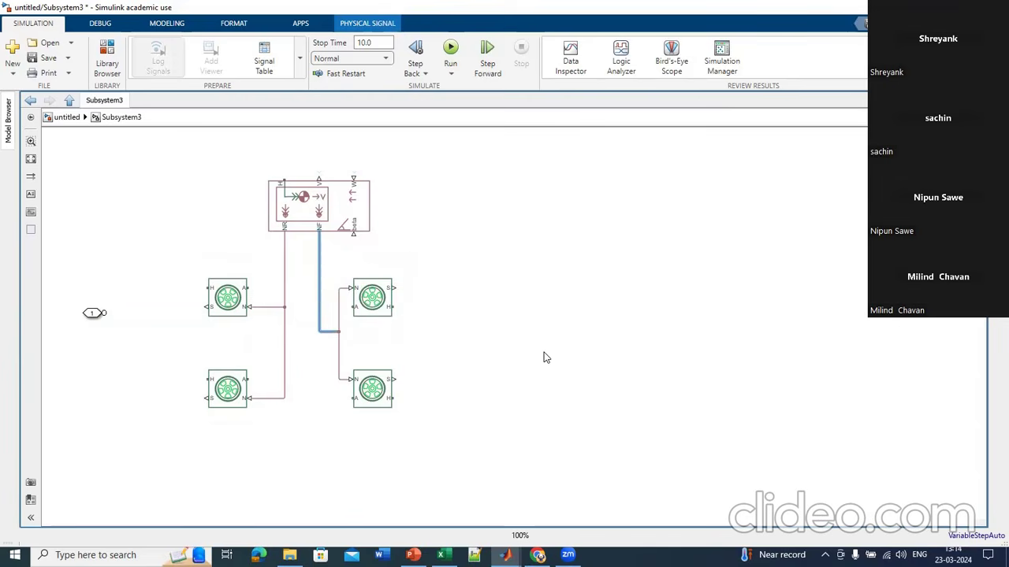
drag(339, 330, 339, 287)
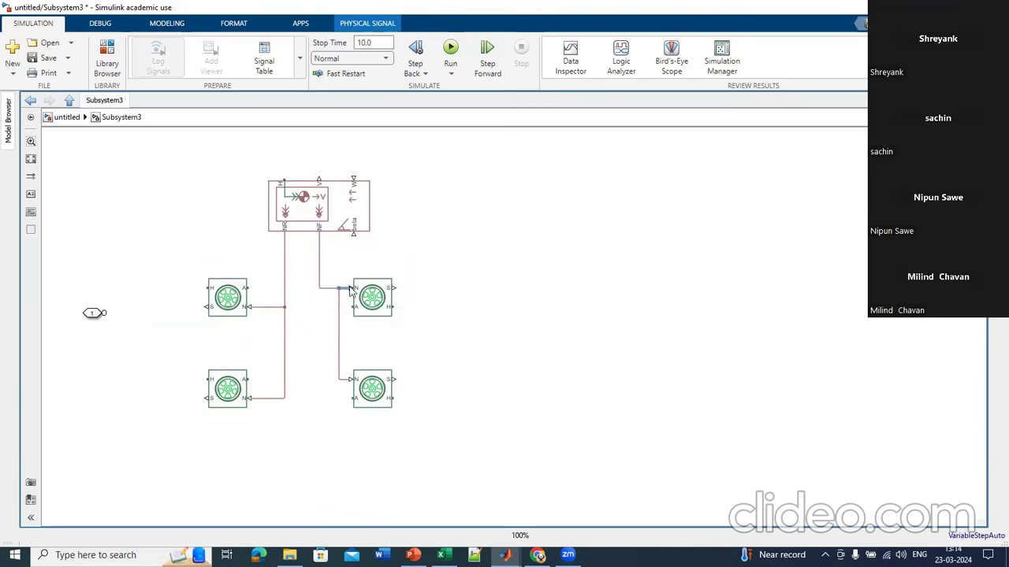
click(487, 369)
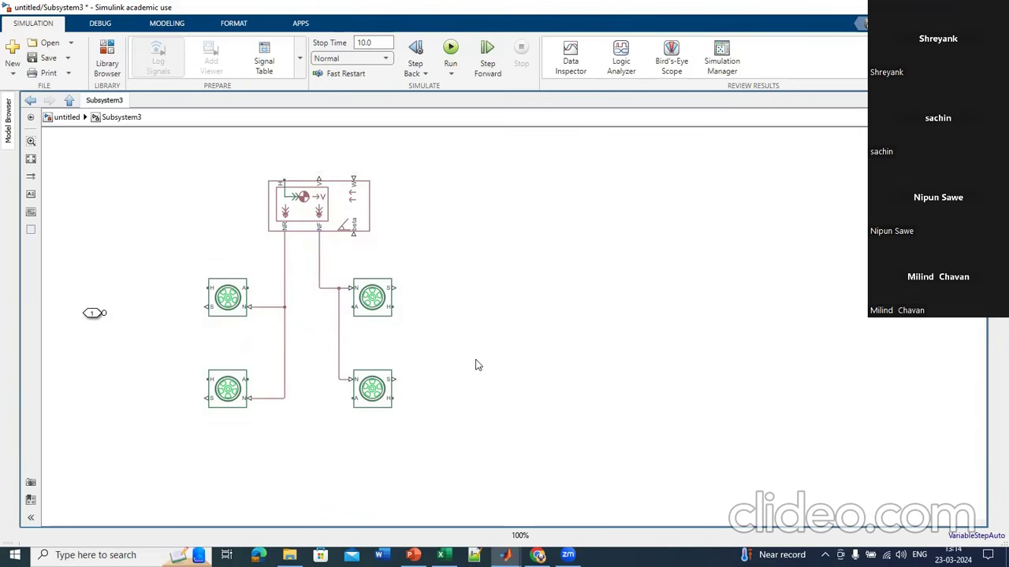
Step: Read the block description of the upper front tire for the meaning of its ports
click(384, 296)
double_click(385, 297)
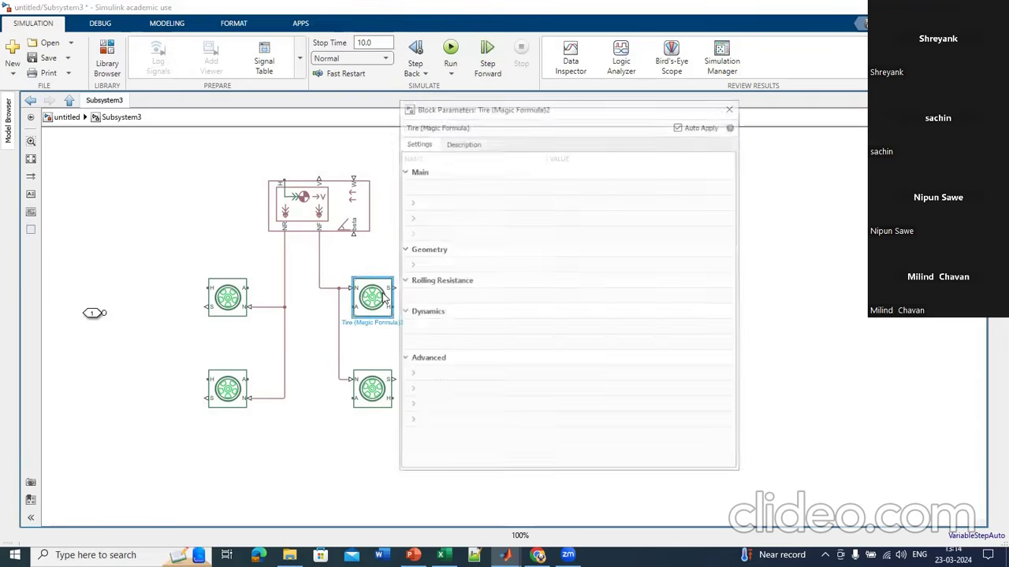
click(463, 141)
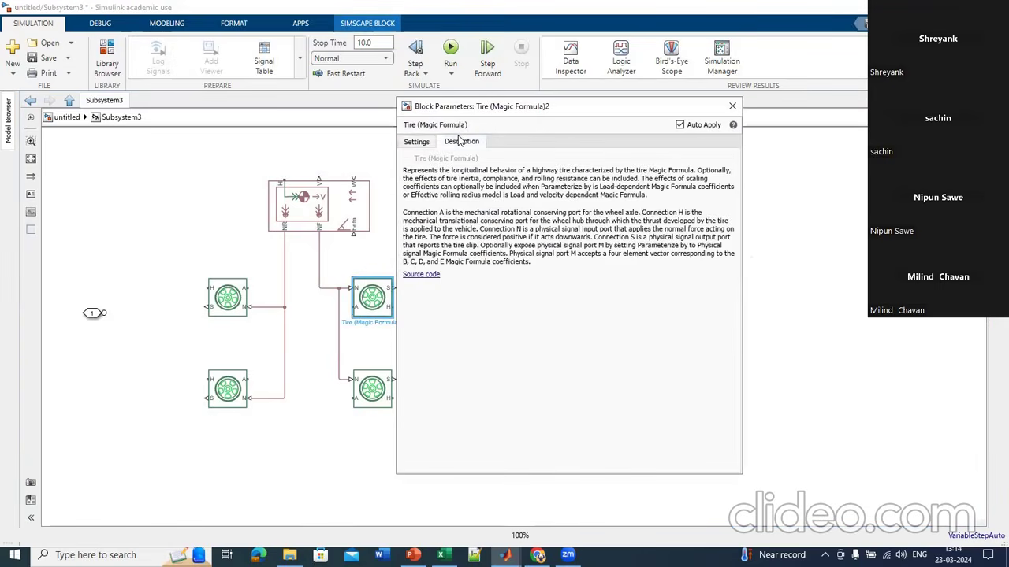
click(732, 106)
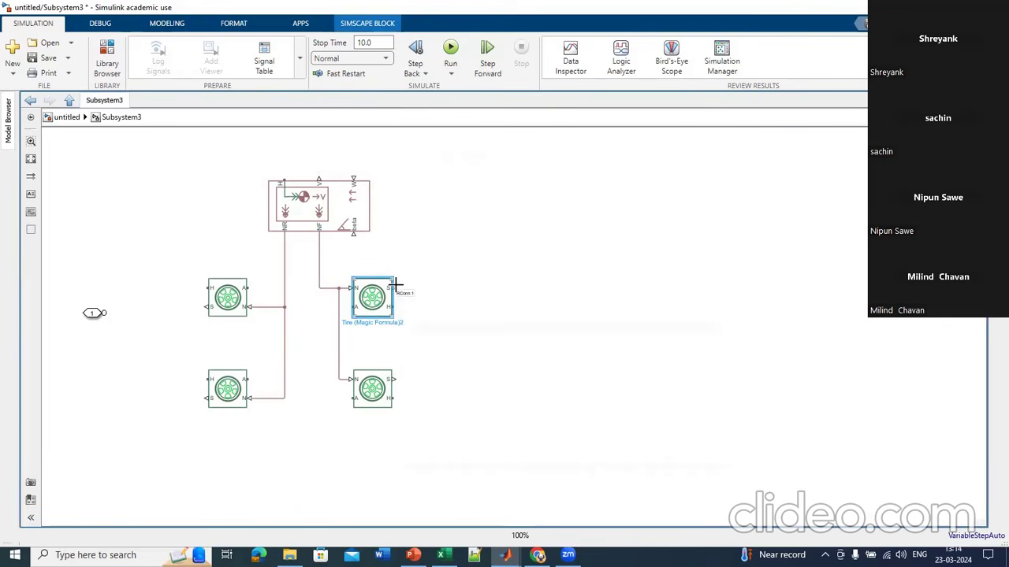
Step: Join the A ports within each tire pair and connect both axle lines to connection port 1
mouse_move(351, 308)
mouse_down()
mouse_move(341, 341)
mouse_move(347, 398)
mouse_up()
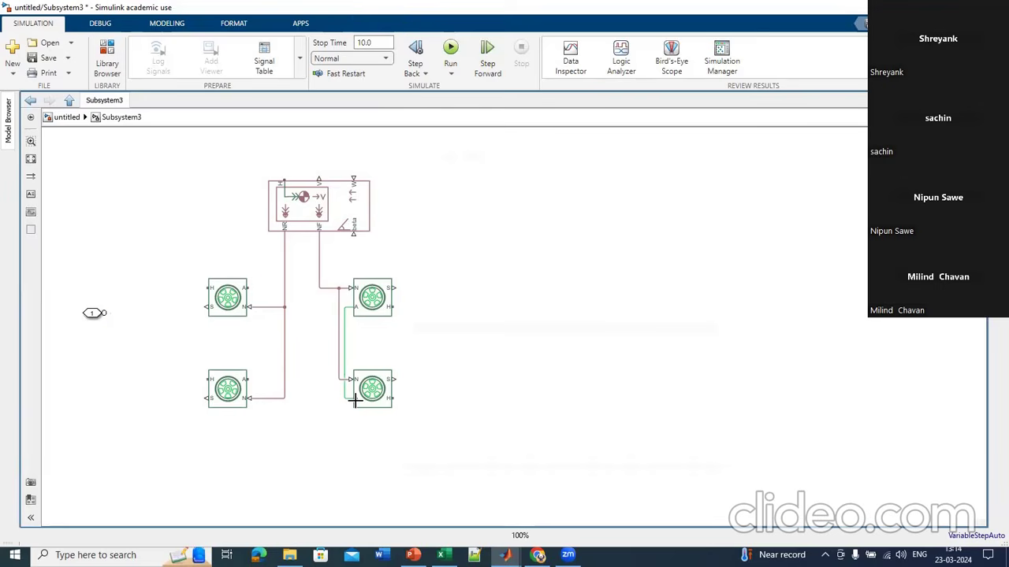
drag(247, 288, 249, 380)
drag(93, 314, 86, 344)
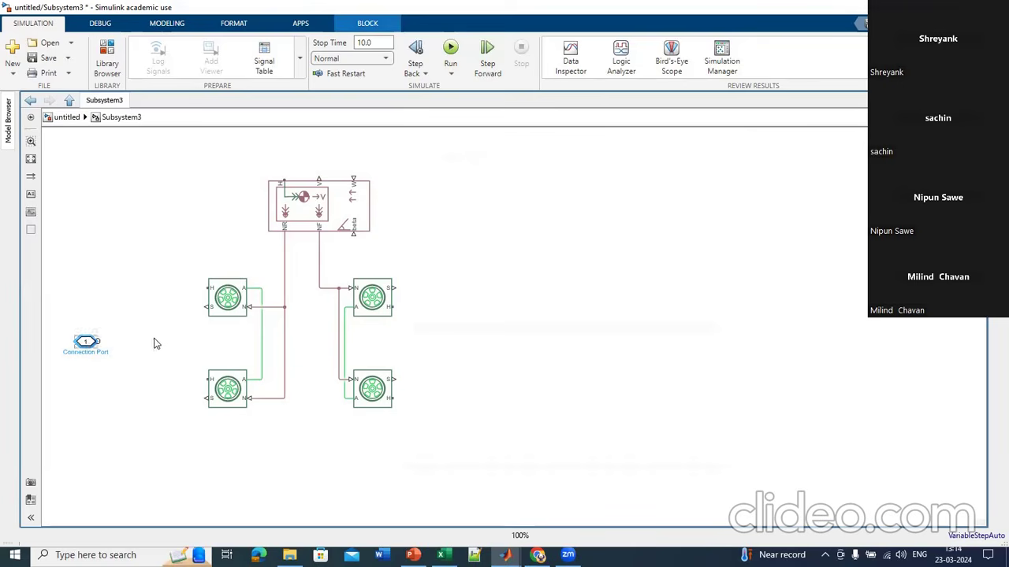
mouse_move(96, 341)
mouse_down()
mouse_move(252, 356)
mouse_move(282, 339)
mouse_move(269, 339)
mouse_move(344, 341)
mouse_up()
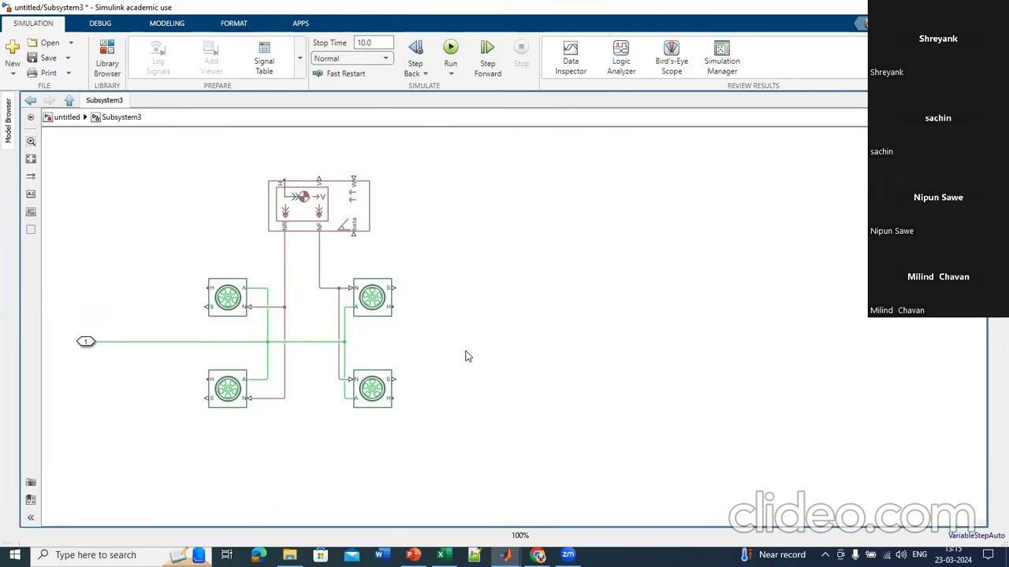
Step: Connect the vehicle body's H port to the H ports of all four tires
click(278, 178)
mouse_move(277, 178)
mouse_down()
mouse_move(193, 291)
mouse_move(207, 290)
mouse_move(194, 288)
mouse_move(190, 337)
mouse_move(211, 381)
mouse_up()
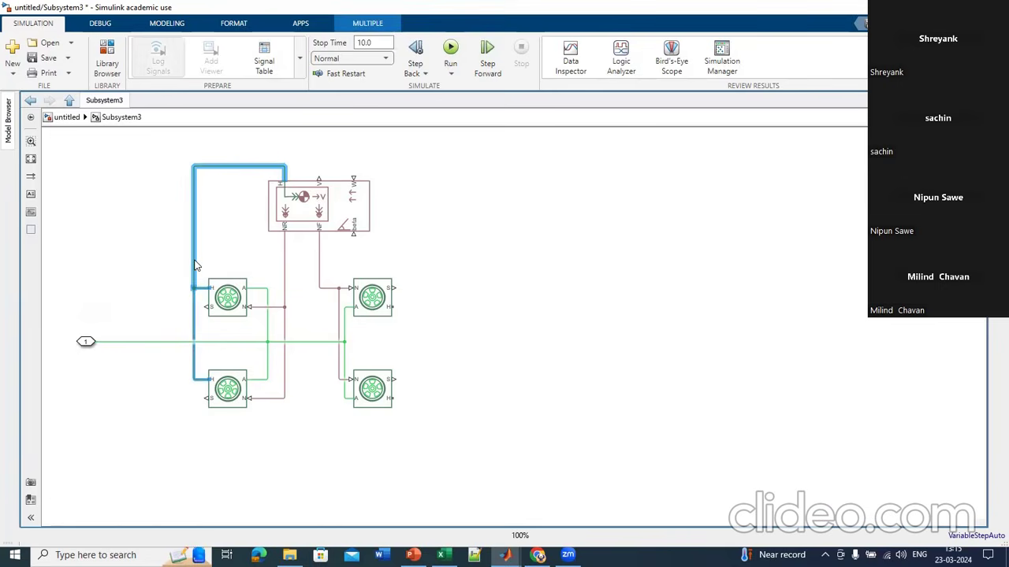
mouse_move(196, 265)
mouse_down()
mouse_move(475, 243)
mouse_move(392, 309)
mouse_move(412, 301)
mouse_move(407, 380)
mouse_move(392, 403)
mouse_up()
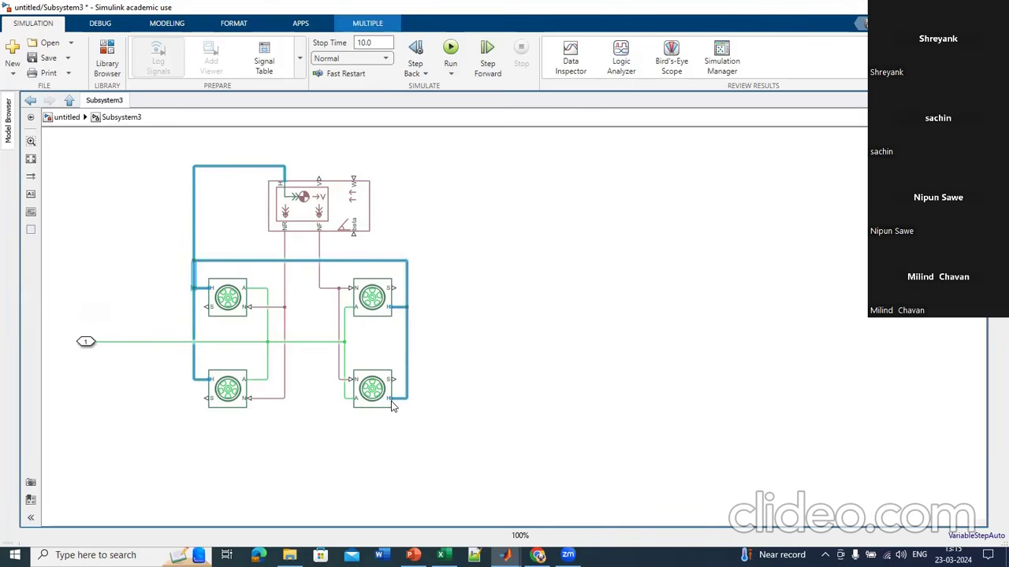
click(541, 348)
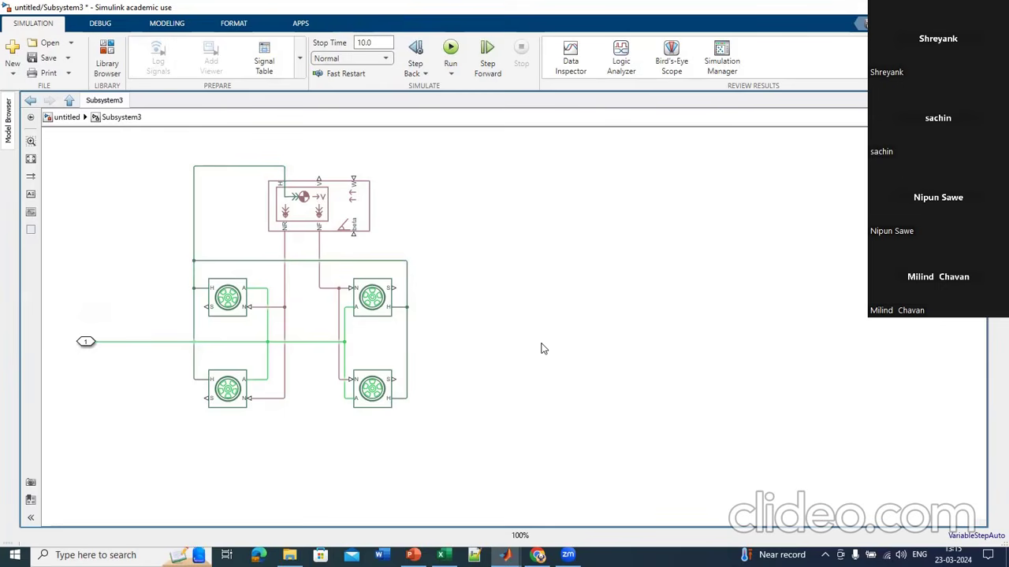
Step: Add a PS Terminator block near the upper rear tire's S port and rotate it 180 degrees
double_click(149, 311)
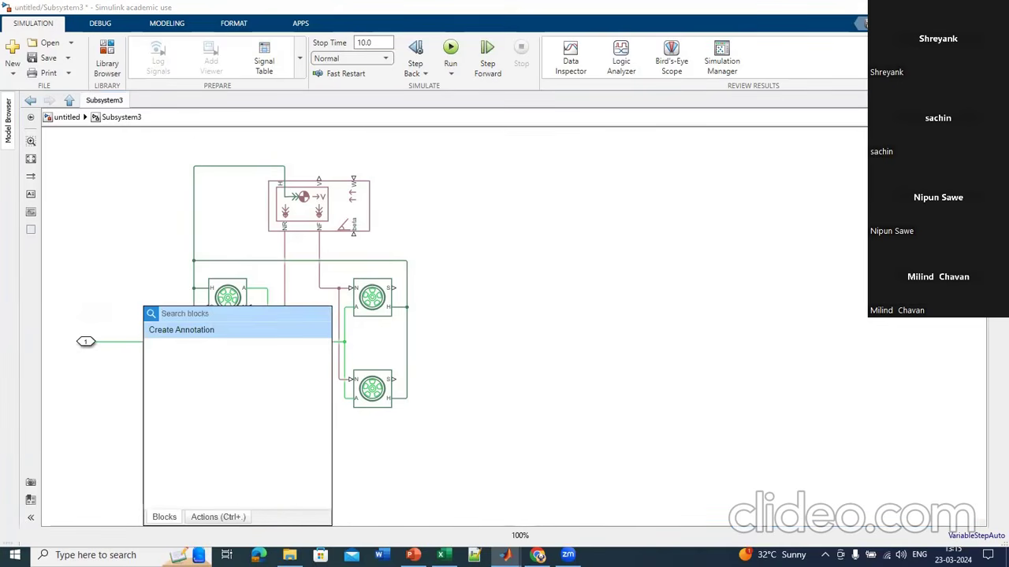
text(ps)
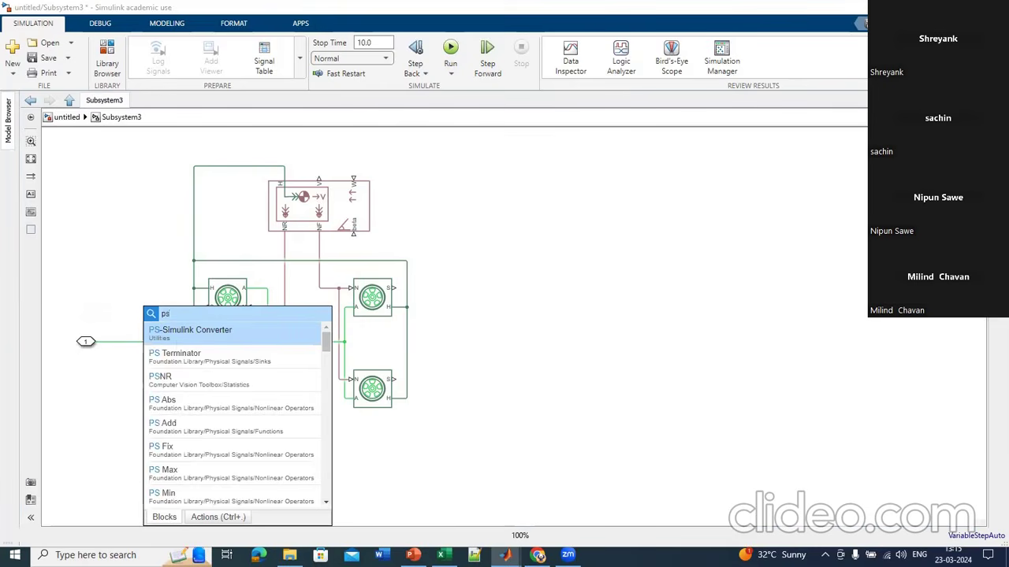
click(177, 359)
click(147, 312)
key(ctrl+r)
key(ctrl+r)
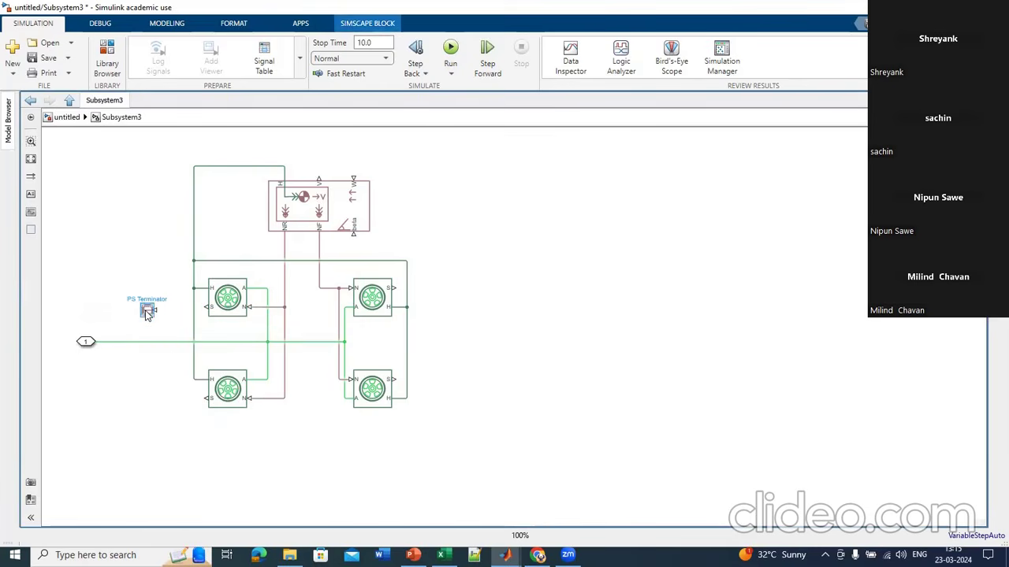
Step: Paste three PS Terminator copies, one near the lower rear tire and one near each front tire
click(158, 407)
key(ctrl+v)
click(449, 279)
key(ctrl+v)
click(451, 379)
key(ctrl+v)
Step: Rotate the two PS Terminator blocks beside the front tires 180 degrees
click(457, 280)
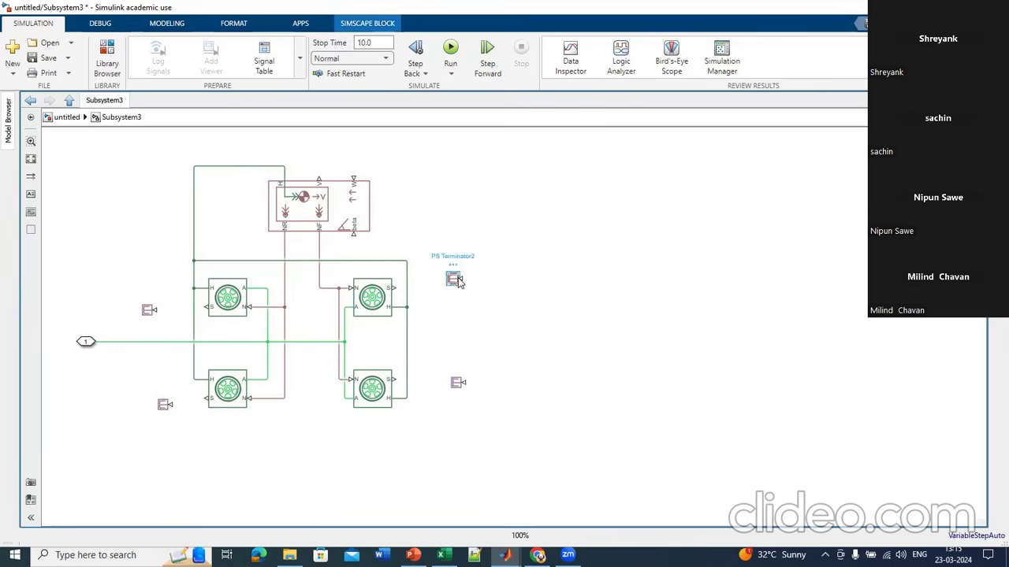
key(ctrl+r)
key(ctrl+r)
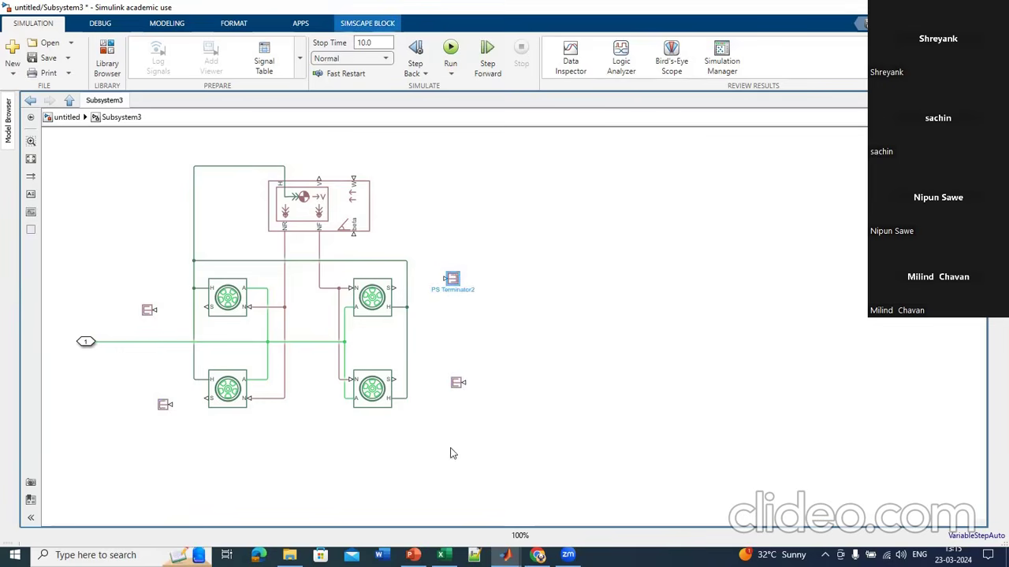
click(455, 384)
key(ctrl+r)
key(ctrl+r)
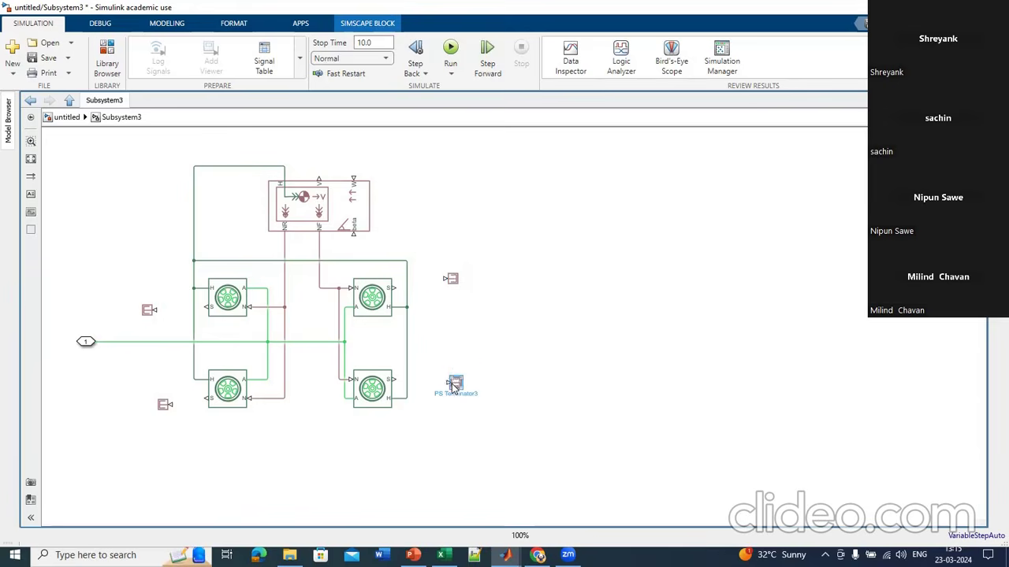
Step: Align the four PS Terminator blocks with the tires' S ports and connect each one to its tire
drag(456, 384, 440, 382)
click(453, 280)
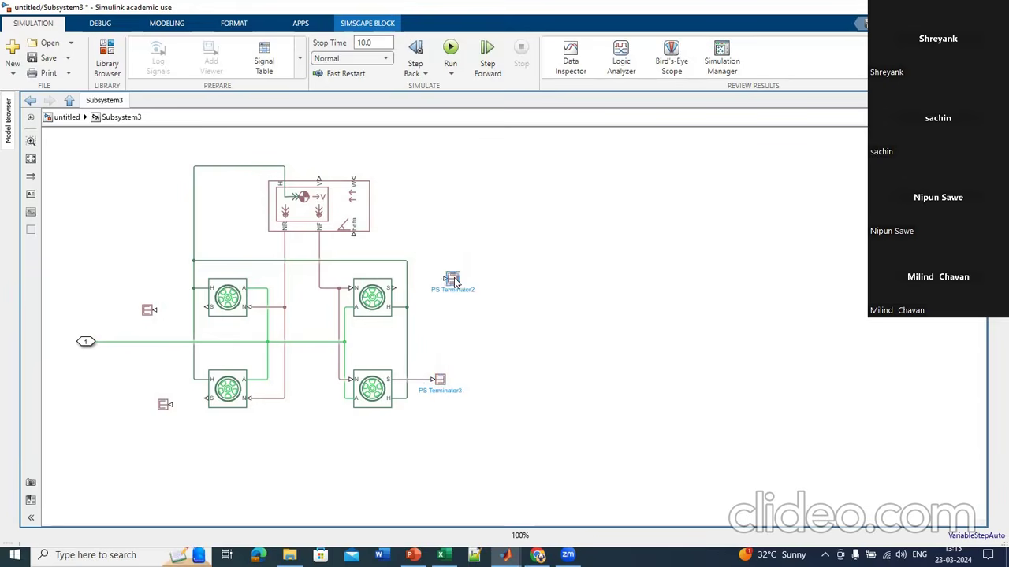
click(423, 290)
click(152, 312)
mouse_move(157, 309)
mouse_down()
mouse_move(205, 307)
mouse_move(161, 307)
mouse_up()
click(164, 404)
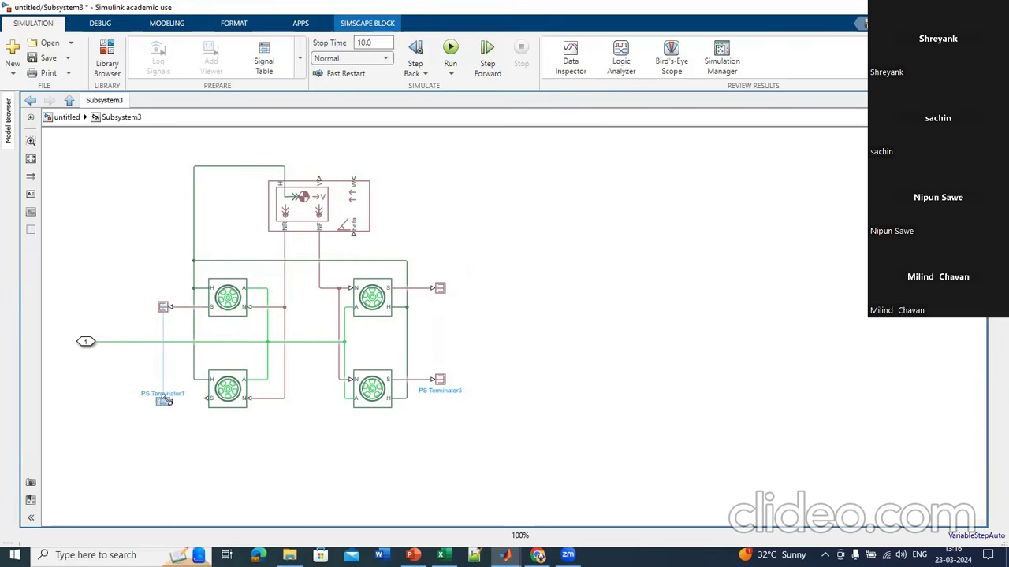
drag(166, 391, 163, 398)
click(189, 433)
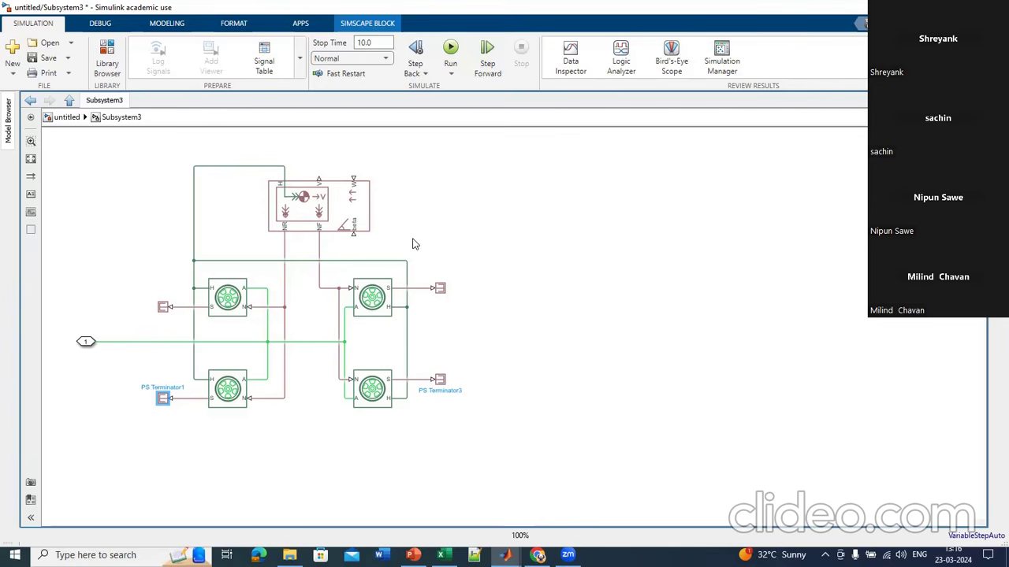
Step: Add a PS Constant block beside the Vehicle Body block, connect it to the W port, and place it level with that block's upper edge
click(445, 229)
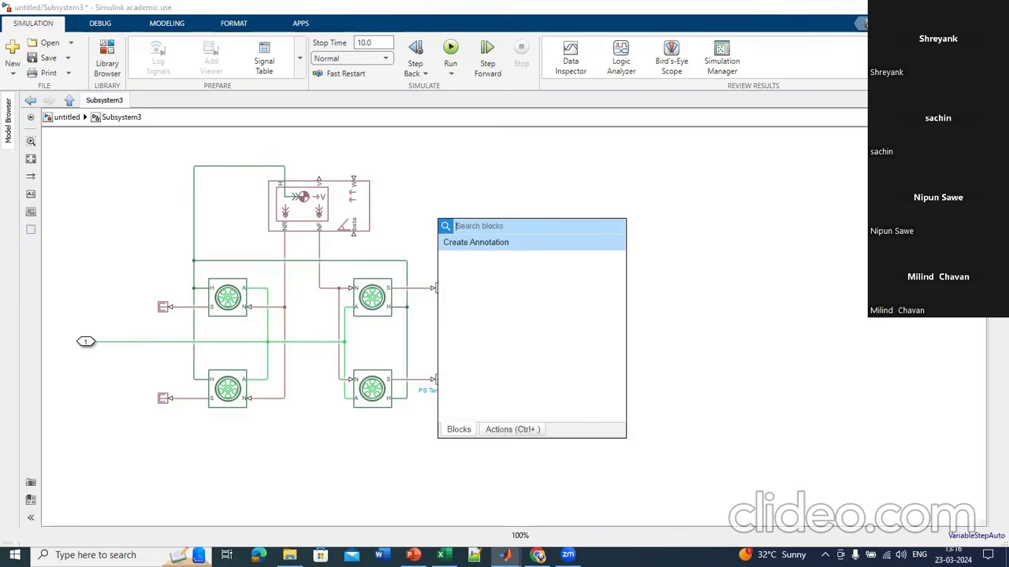
text(con)
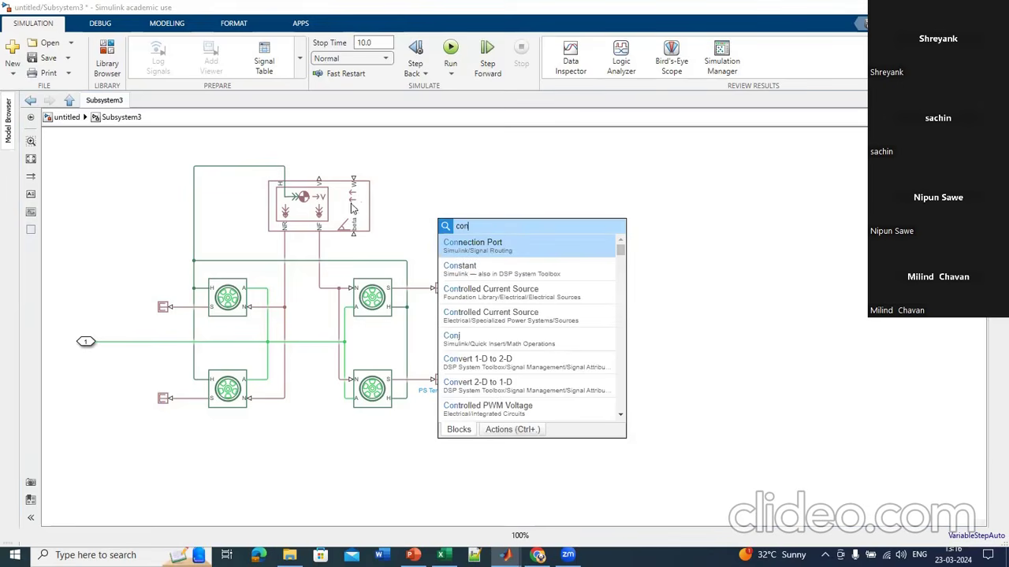
key(BackSpace)
key(BackSpace)
key(BackSpace)
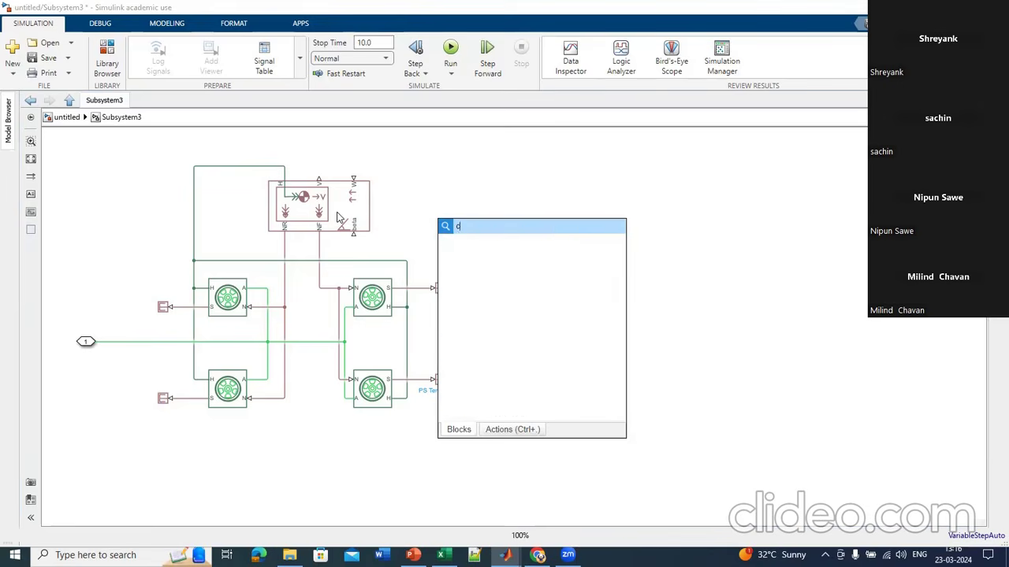
text(PS )
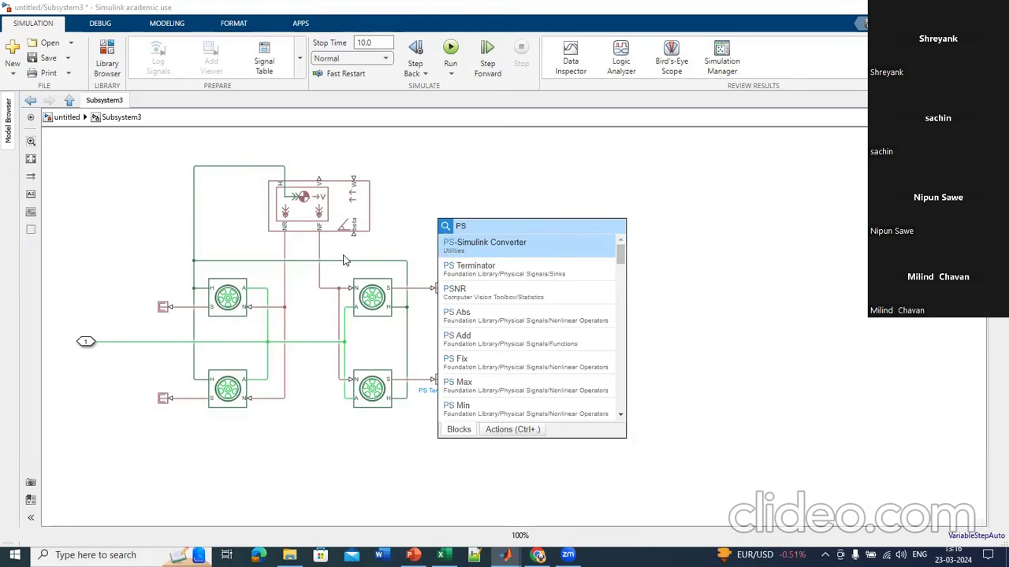
text(con)
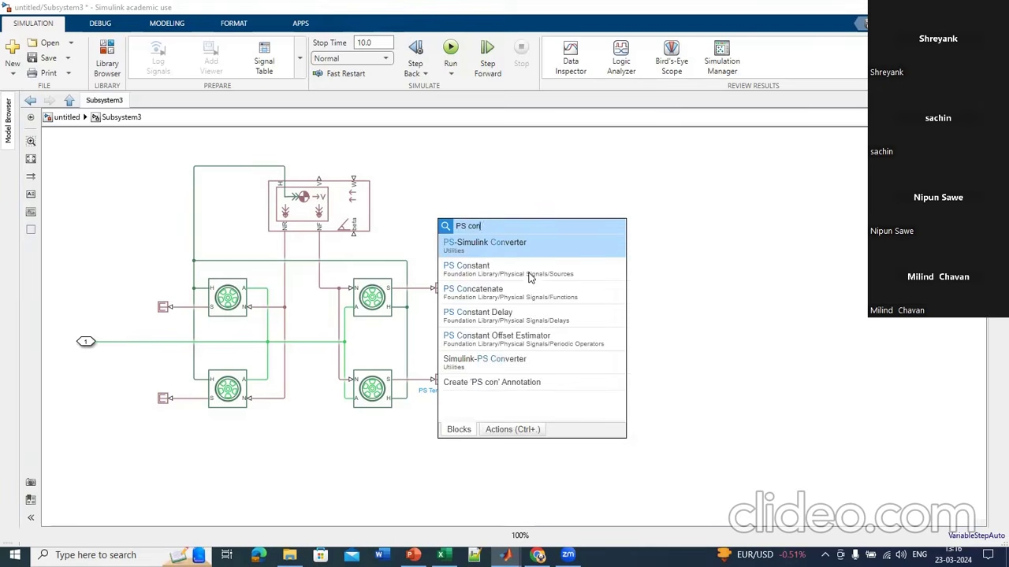
click(496, 270)
drag(454, 224, 353, 180)
drag(446, 228, 457, 188)
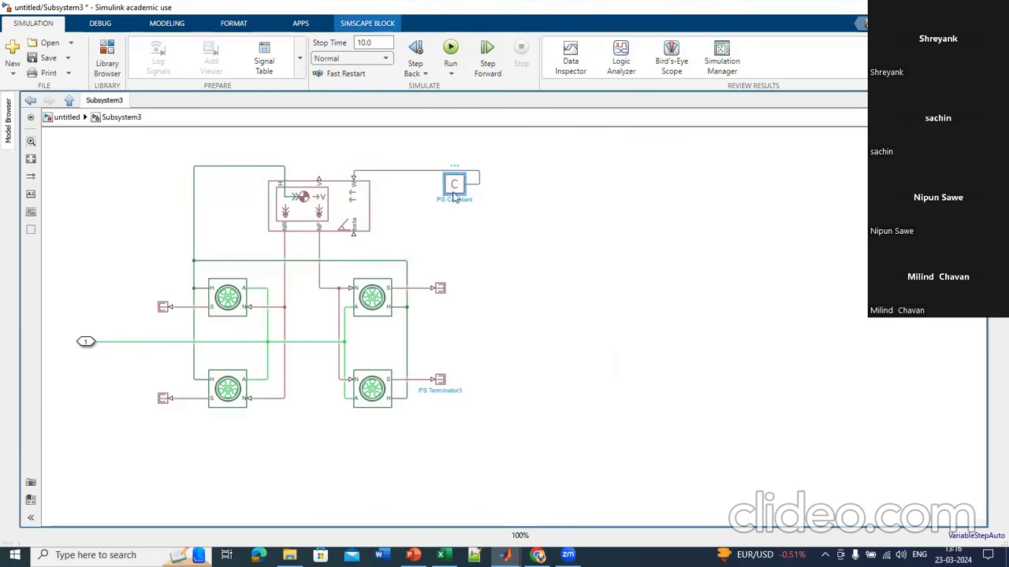
Step: Add a second PS Constant block below the first, connect it to the Vehicle Body's beta port, and set its constant to 0
drag(455, 179, 358, 244)
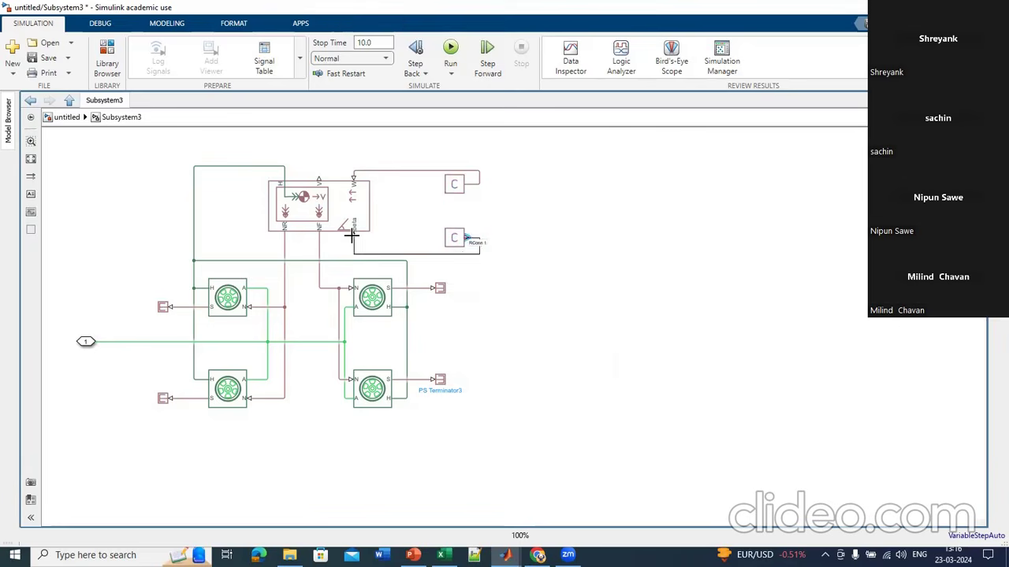
click(464, 245)
double_click(455, 238)
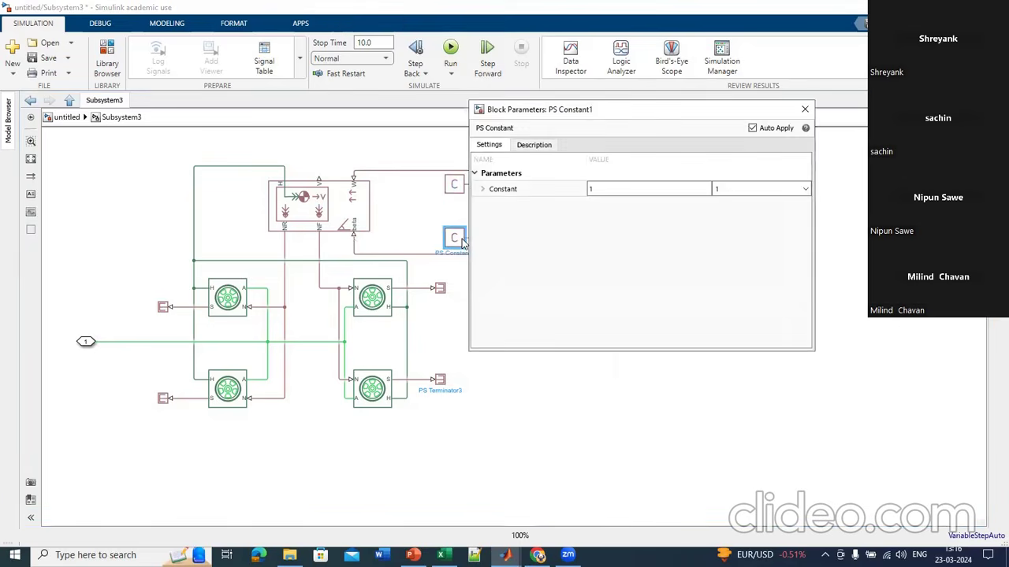
click(614, 187)
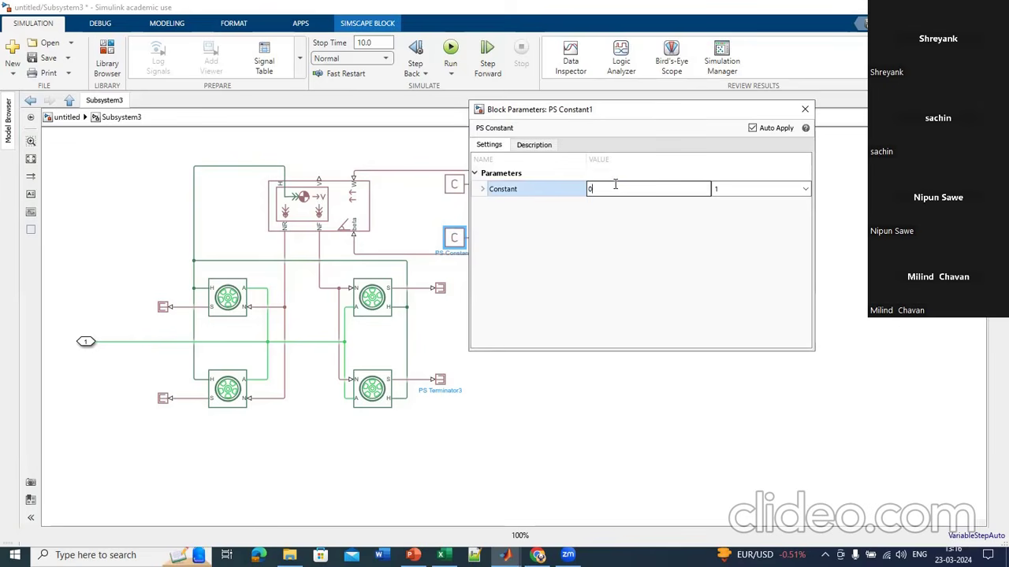
text(0)
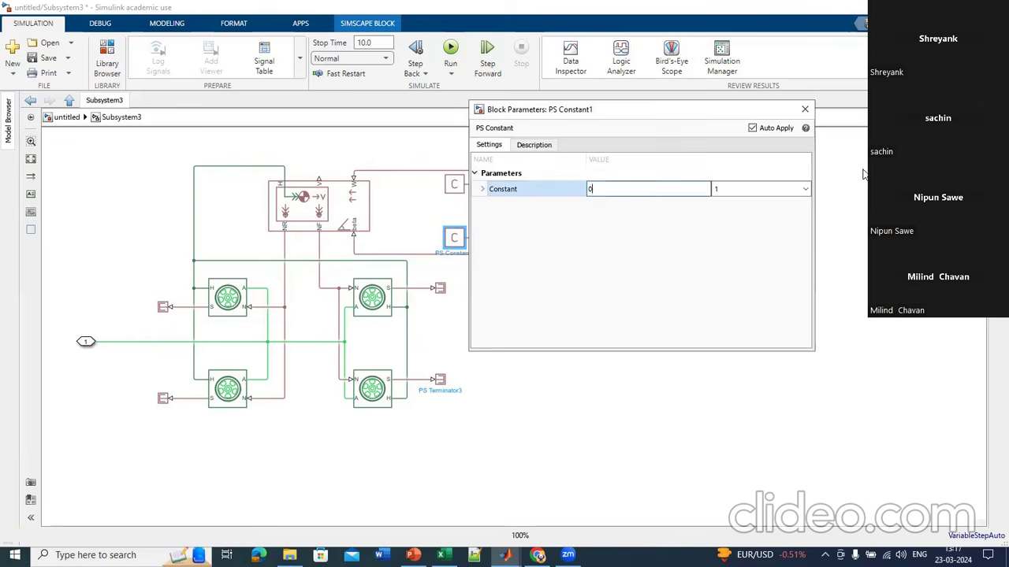
click(804, 190)
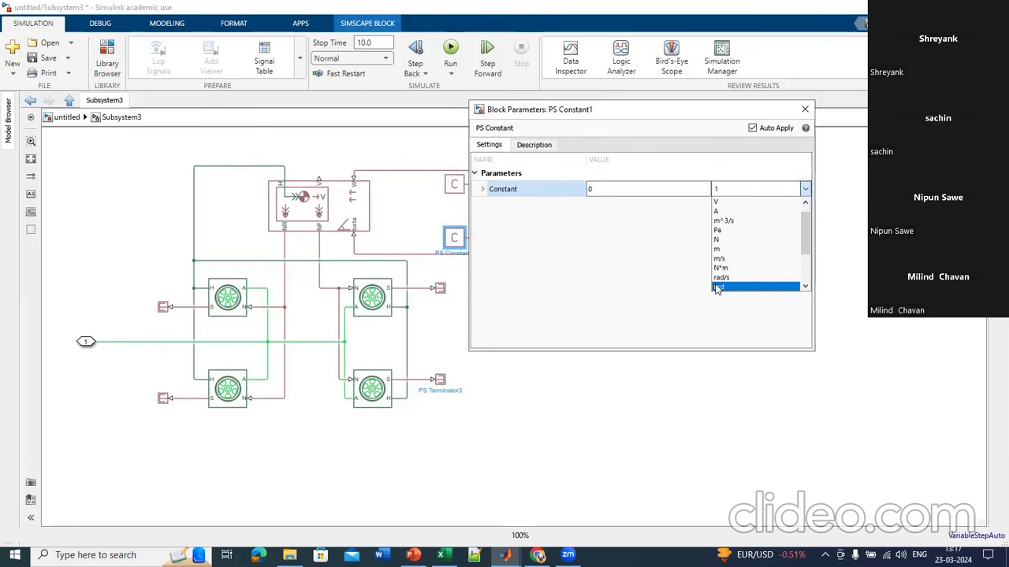
click(655, 263)
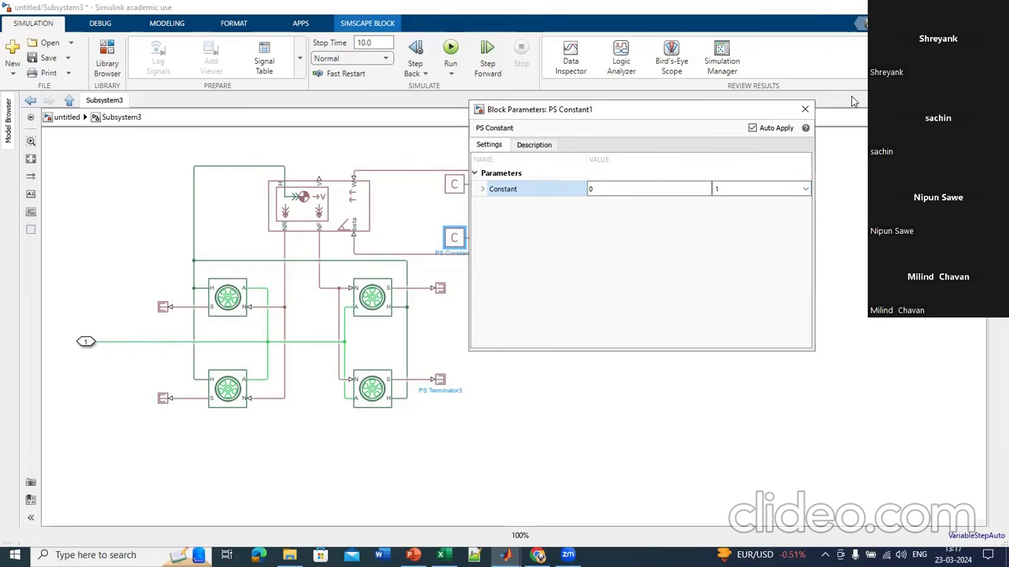
click(805, 108)
Step: Align the two PS Constant blocks vertically and set the constant feeding the W port to 0
drag(458, 240, 463, 230)
drag(457, 188, 462, 188)
double_click(462, 187)
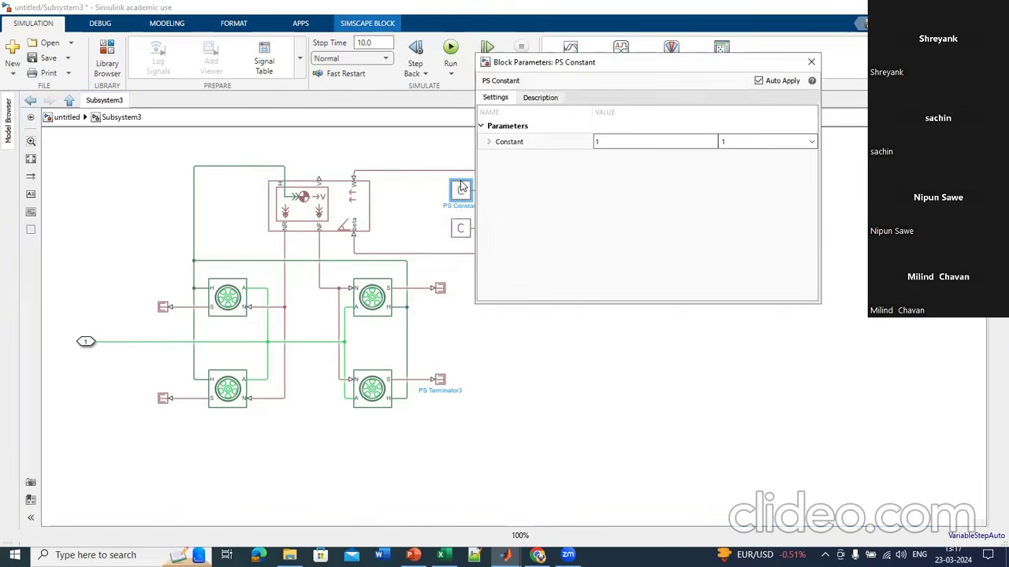
click(617, 149)
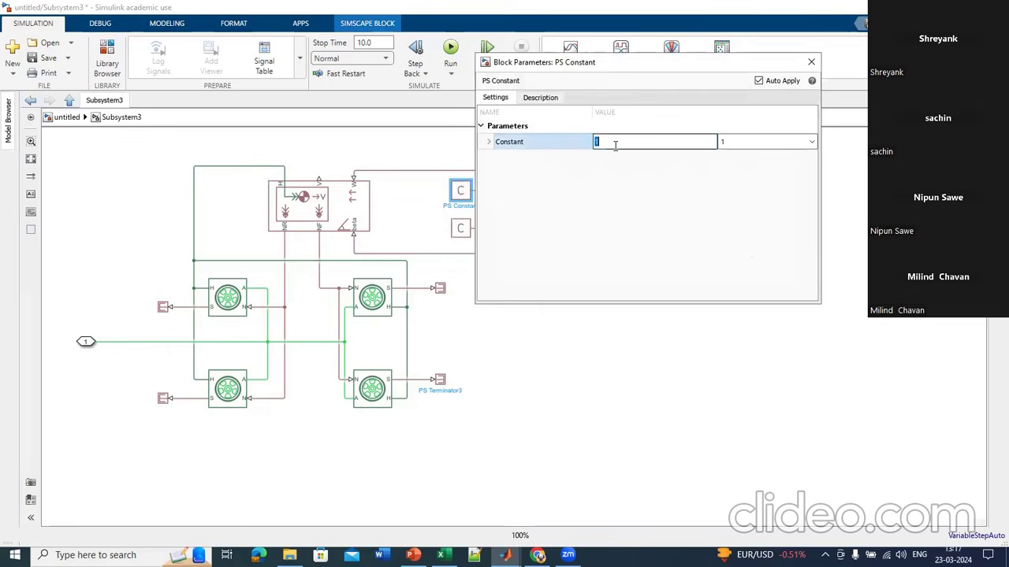
text(0)
key(Return)
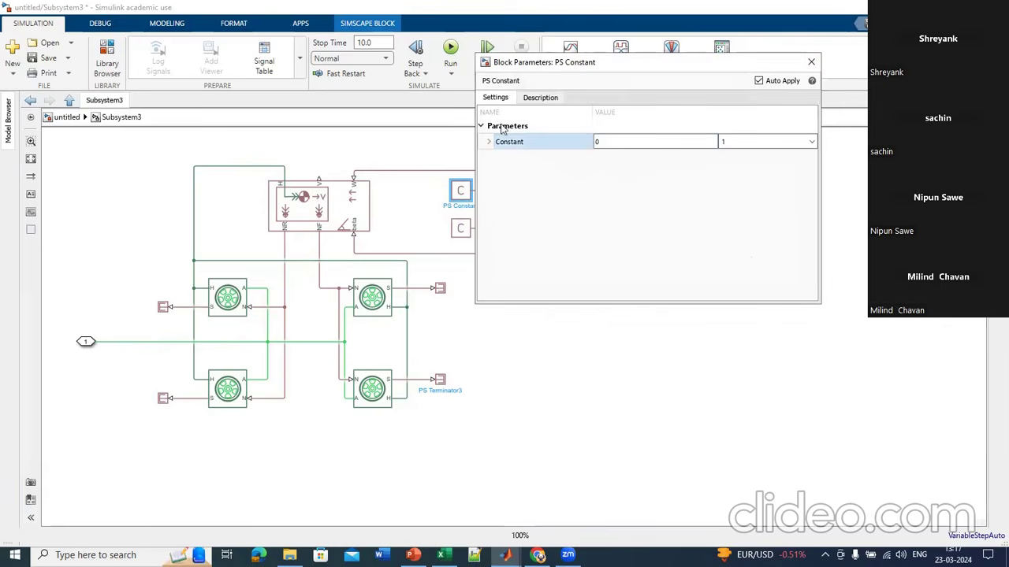
click(811, 60)
Step: Move the entire block diagram down to make free space above the Vehicle Body block
click(319, 175)
drag(166, 171, 664, 364)
drag(72, 165, 624, 459)
drag(367, 312, 367, 512)
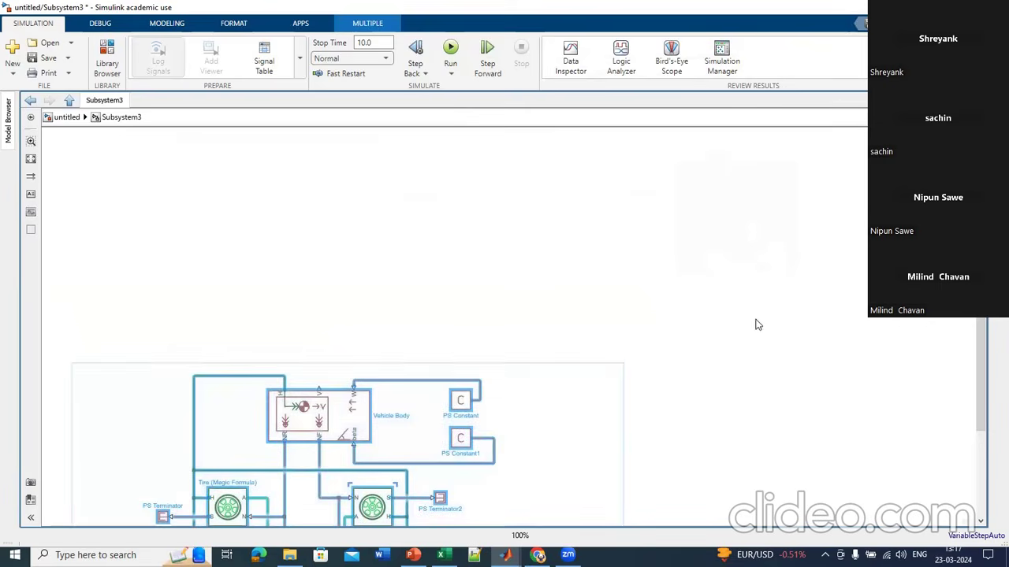
click(772, 323)
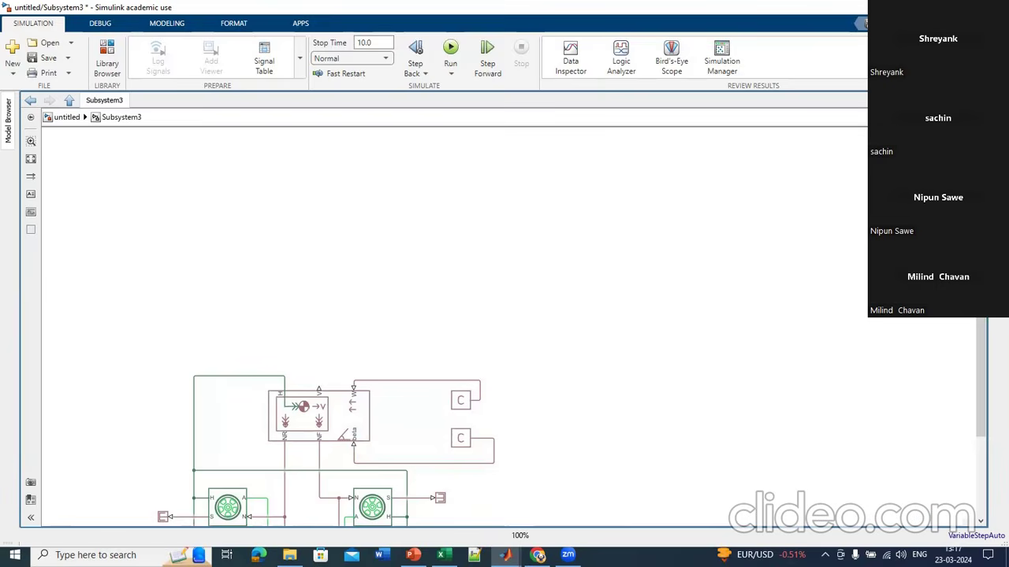
Step: Add an Out1 block above the PS Constant blocks and run a line from its input to just above the Vehicle Body's V port
double_click(593, 324)
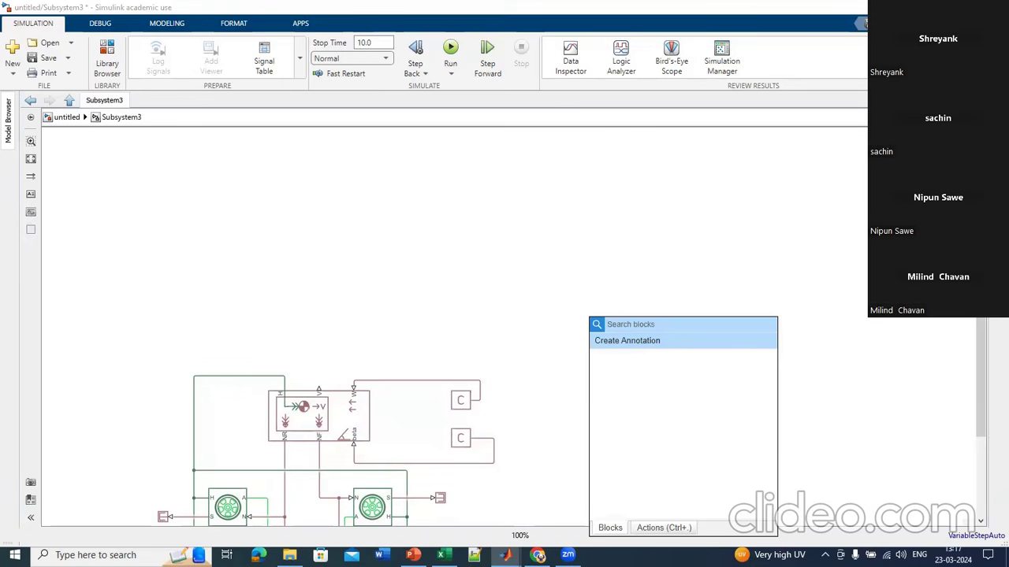
text(out)
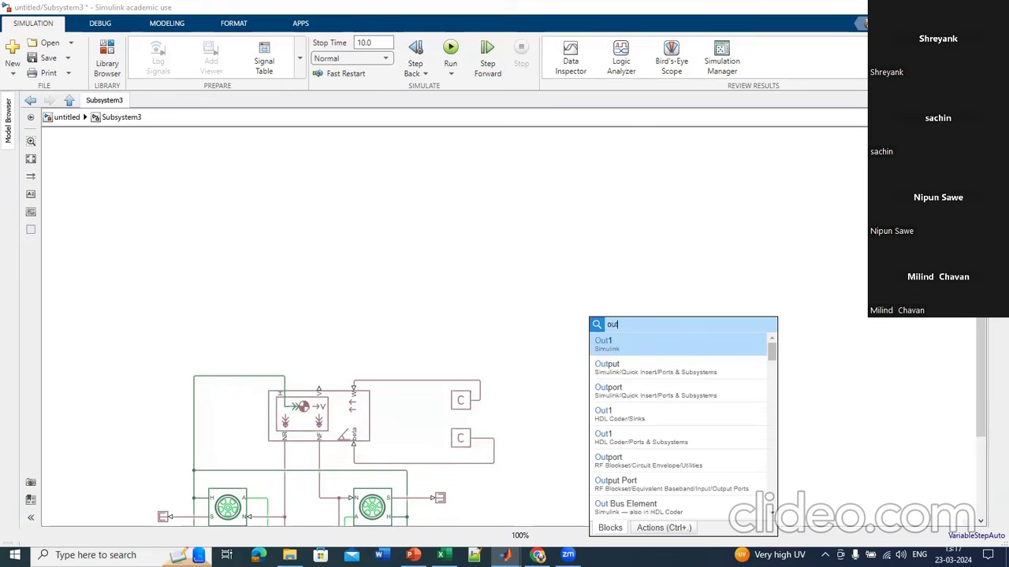
click(614, 343)
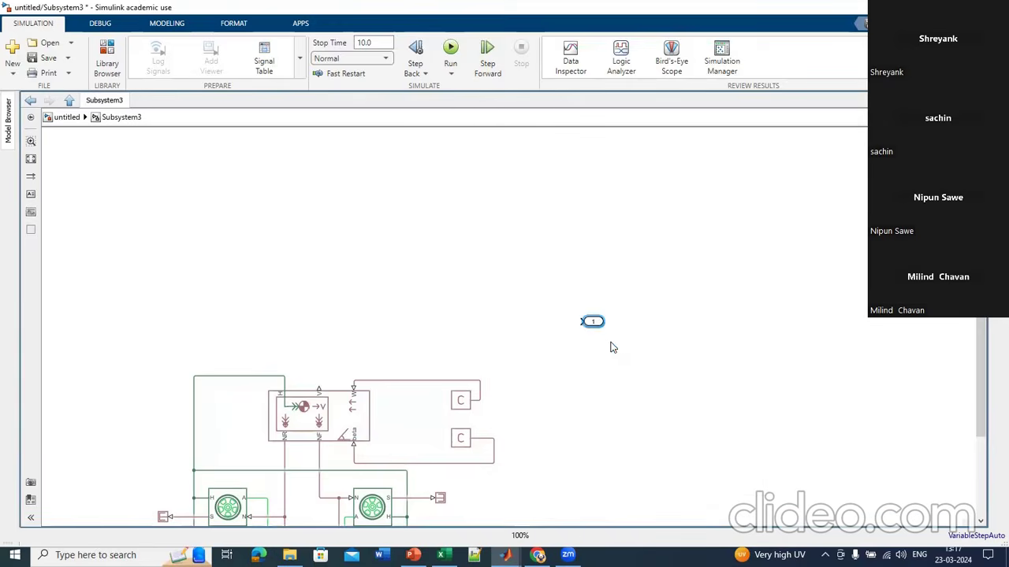
drag(582, 321, 319, 336)
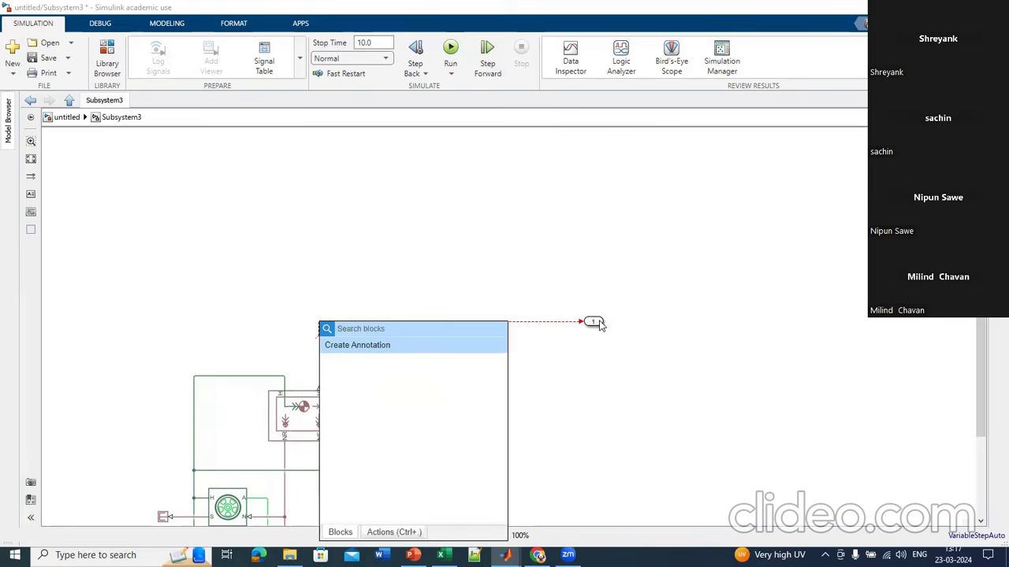
Step: Add a PS-Simulink Converter, rotate it to point upward, and connect it between the Vehicle Body's V port and the Out1 line
text(PS)
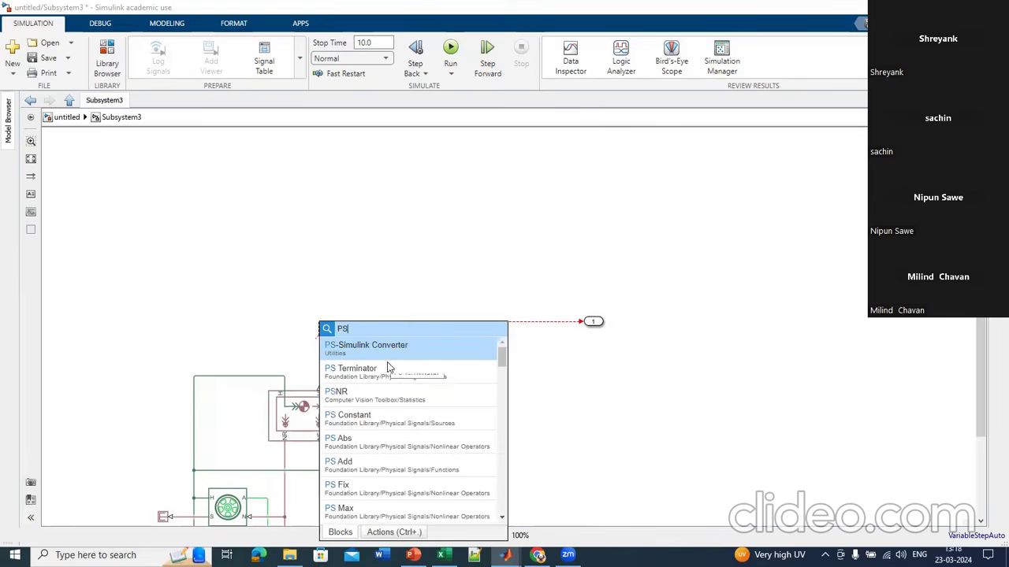
key(Return)
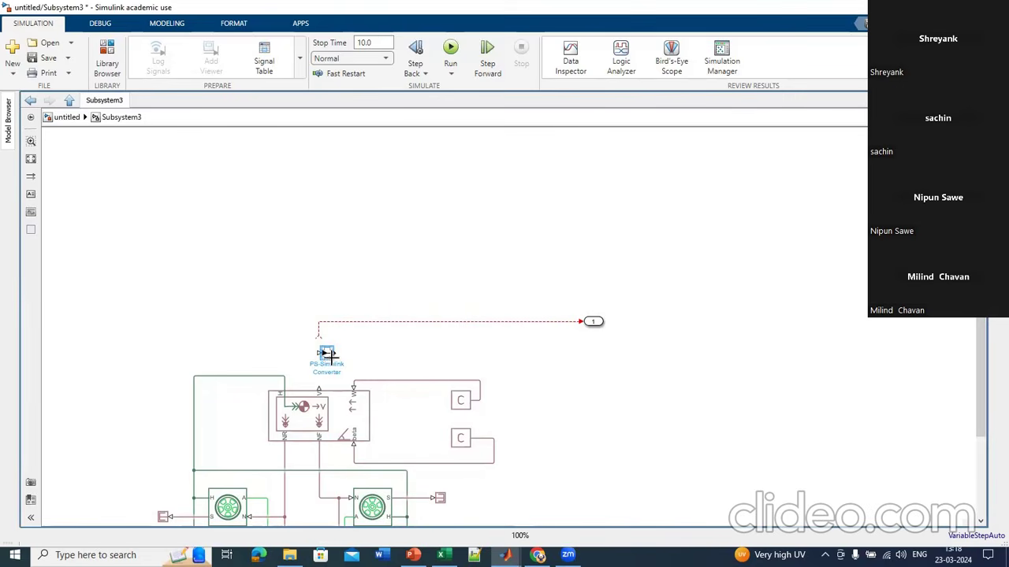
click(328, 354)
key(ctrl+r)
key(ctrl+r)
key(ctrl+r)
mouse_move(328, 354)
mouse_down()
mouse_move(318, 377)
mouse_move(319, 340)
mouse_up()
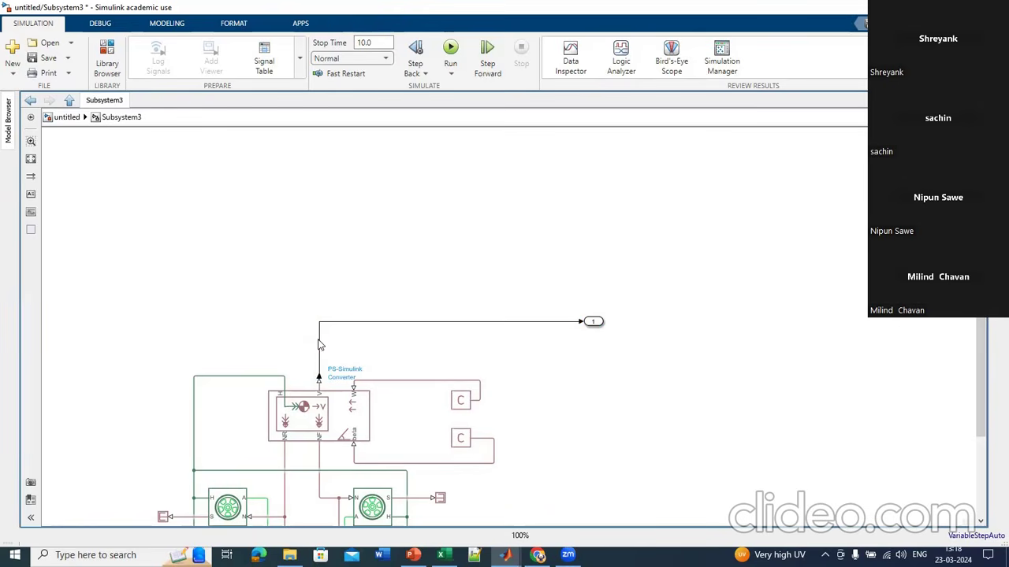
Step: Label the signal line running to the Out1 block "Speed(Km/hr)"
click(492, 366)
click(519, 323)
text(Speed)
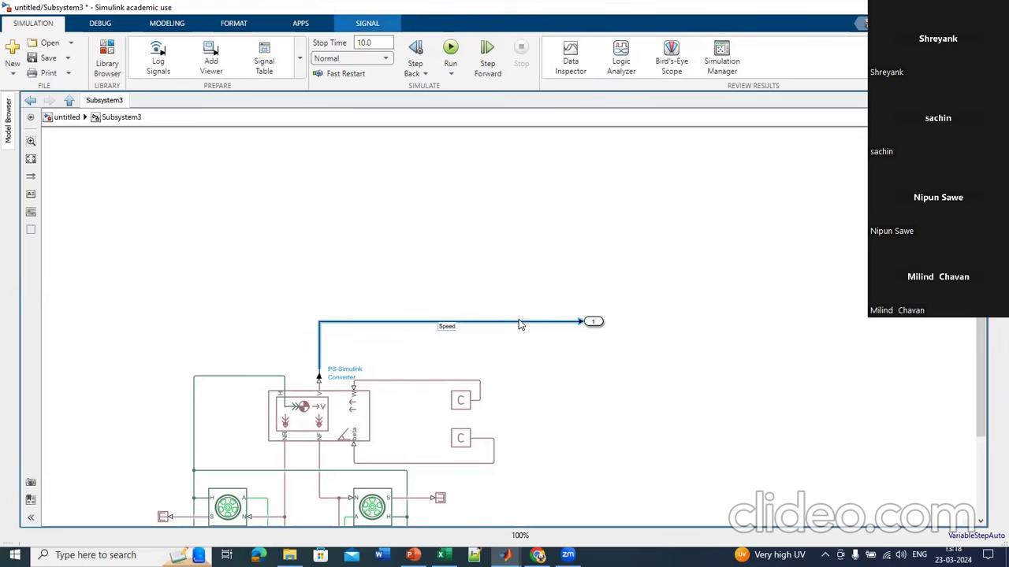
text((Km/hr))
click(666, 409)
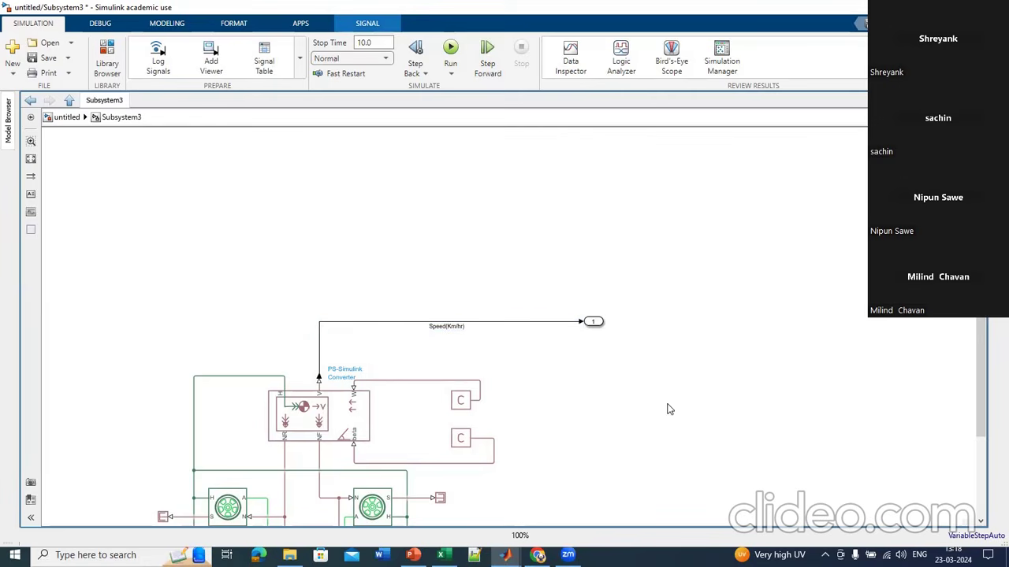
click(319, 378)
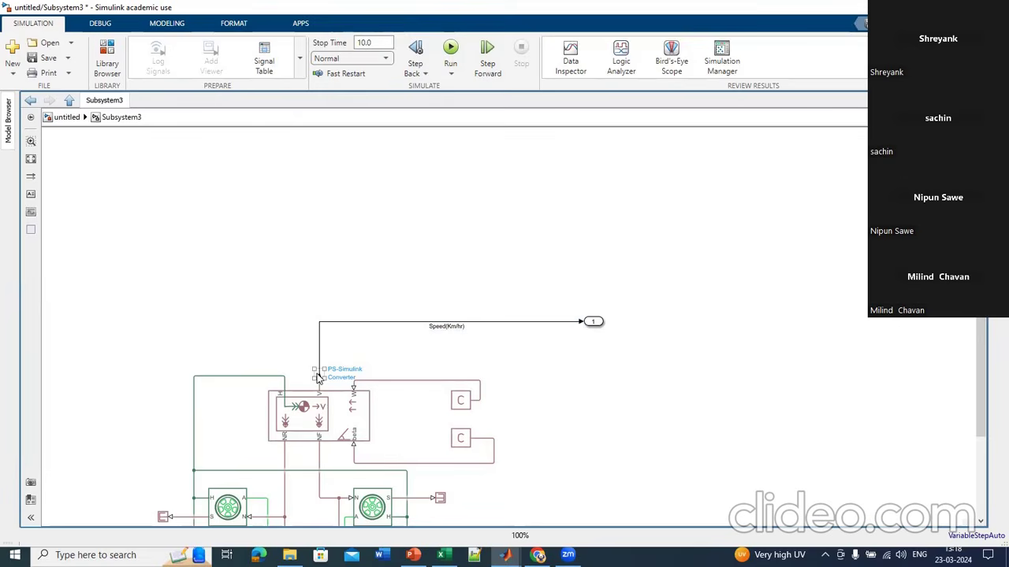
click(285, 384)
Step: Add an Ideal Translational Motion Sensor, connect its input to the hub line, and place it well above the Vehicle Body block
double_click(213, 295)
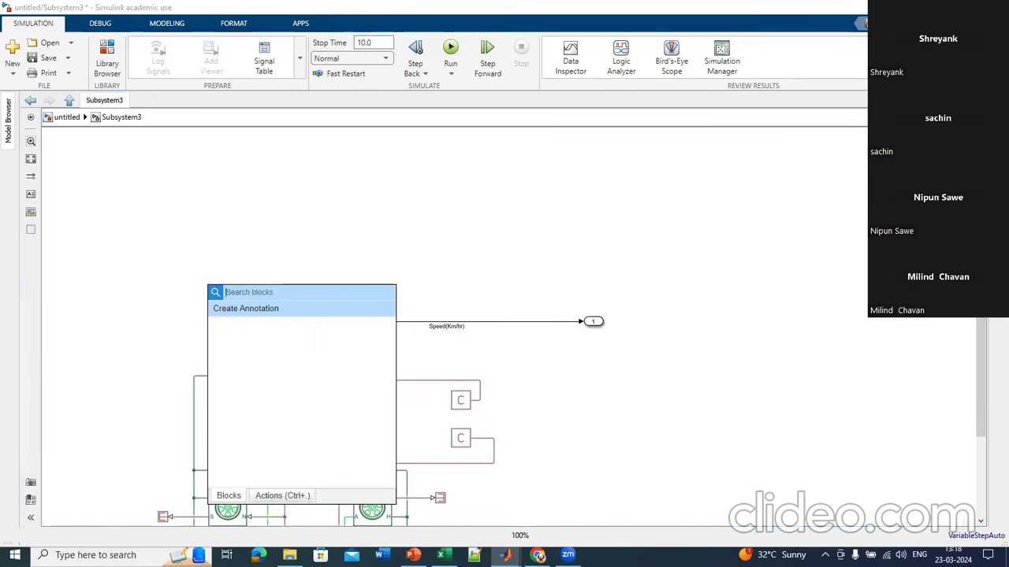
text(I)
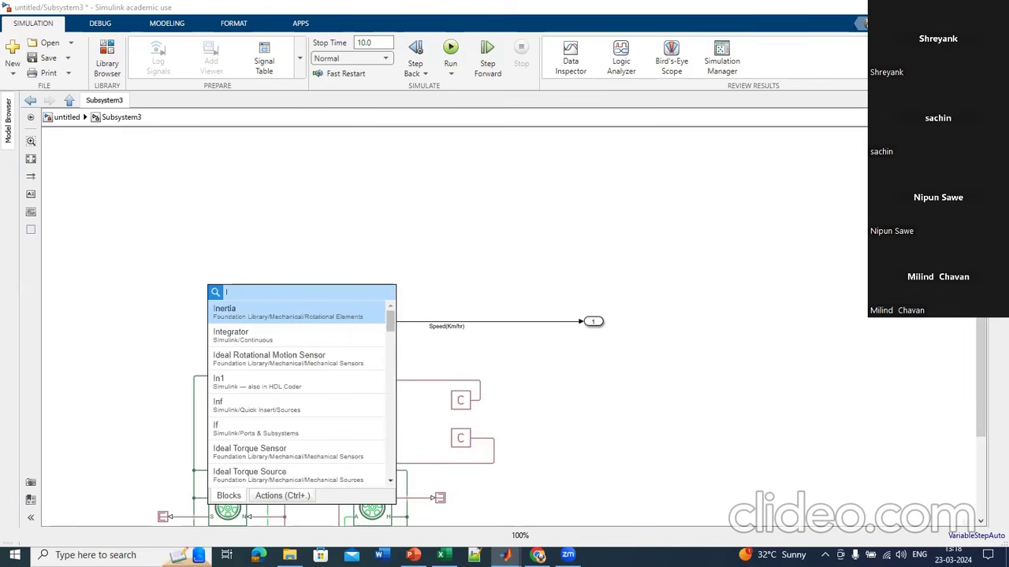
text(dea)
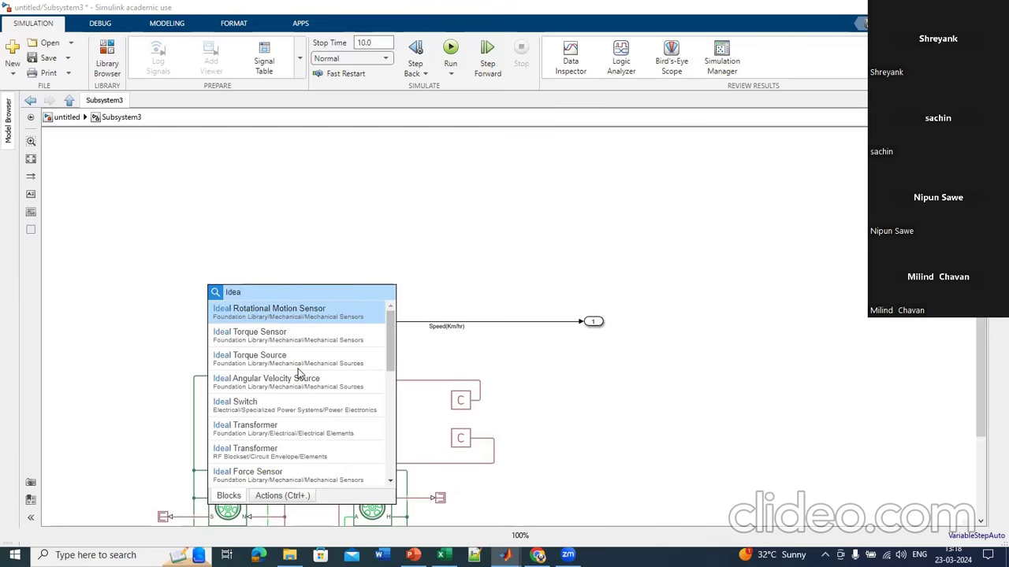
text(l Tra)
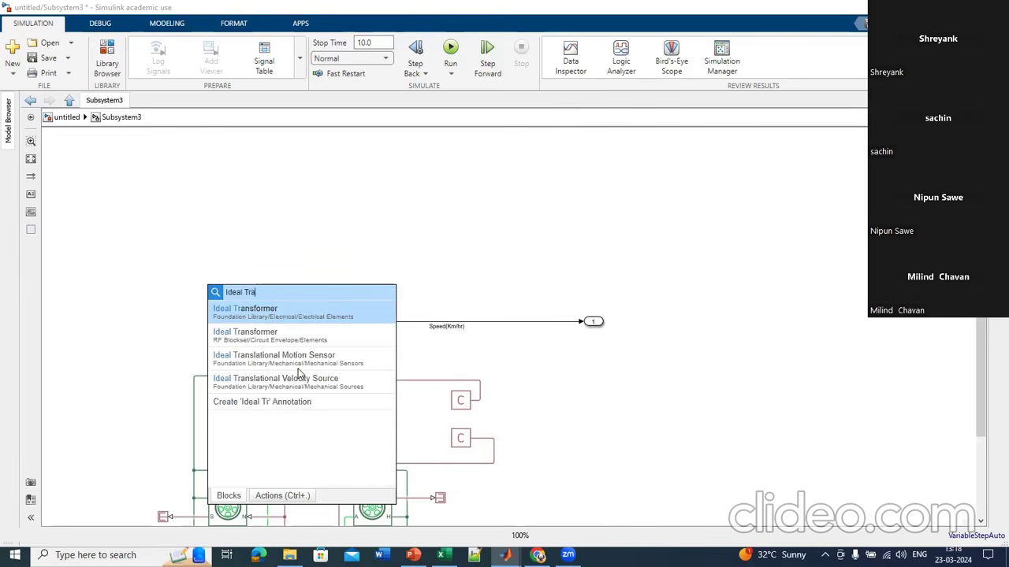
click(287, 368)
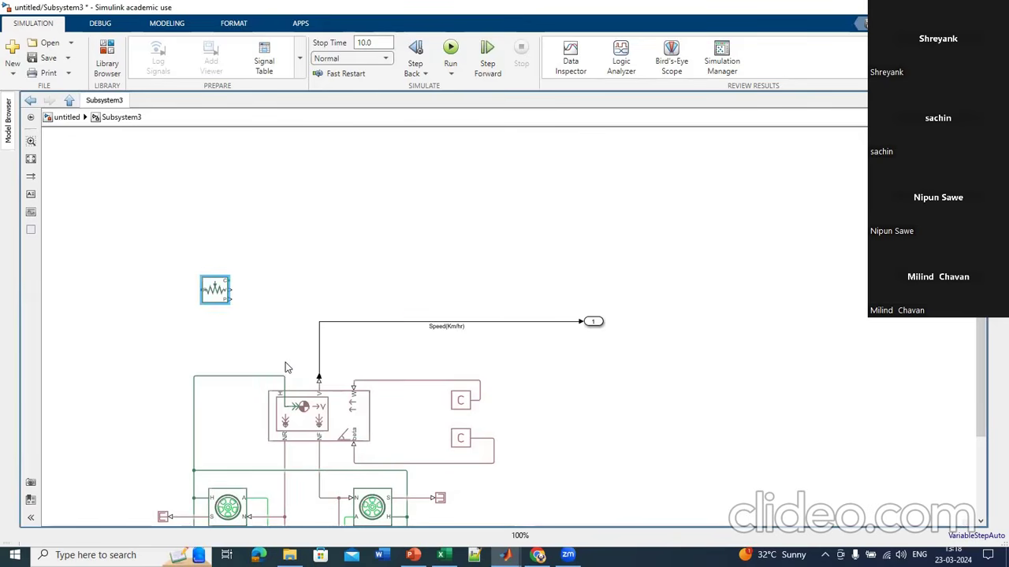
drag(200, 291, 194, 374)
drag(223, 291, 239, 215)
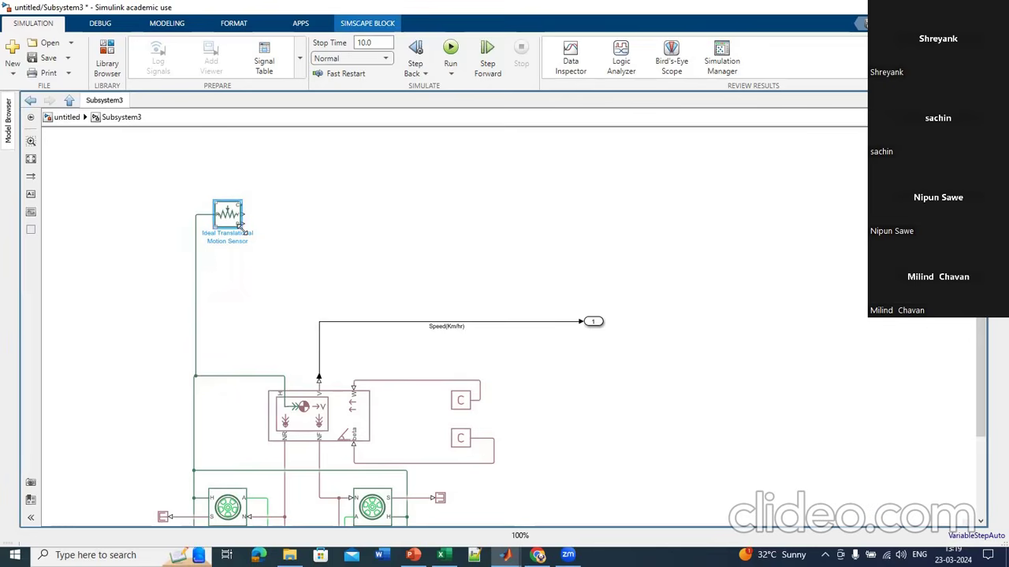
Step: Add an Out1 block level with the motion sensor and run a line from its input back toward the sensor
click(285, 214)
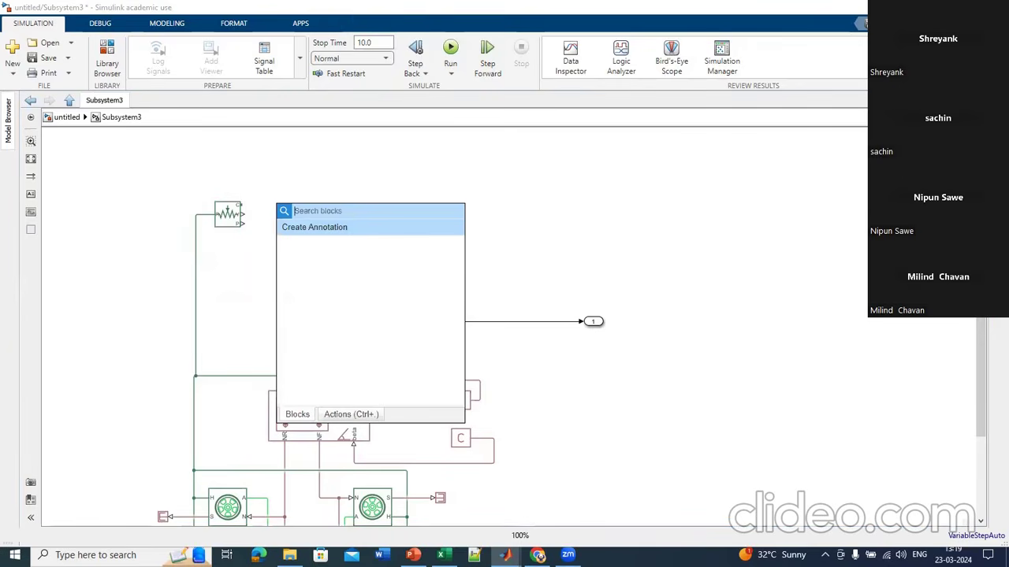
text(Ou)
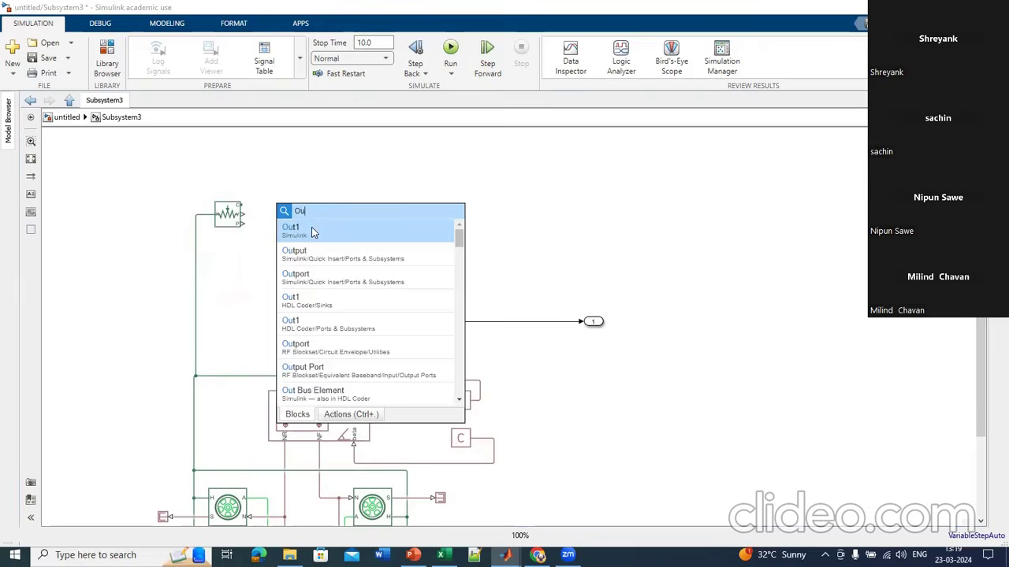
click(311, 228)
mouse_move(303, 218)
mouse_down()
mouse_move(618, 271)
mouse_move(618, 234)
mouse_move(581, 214)
mouse_move(239, 214)
mouse_move(335, 212)
mouse_up()
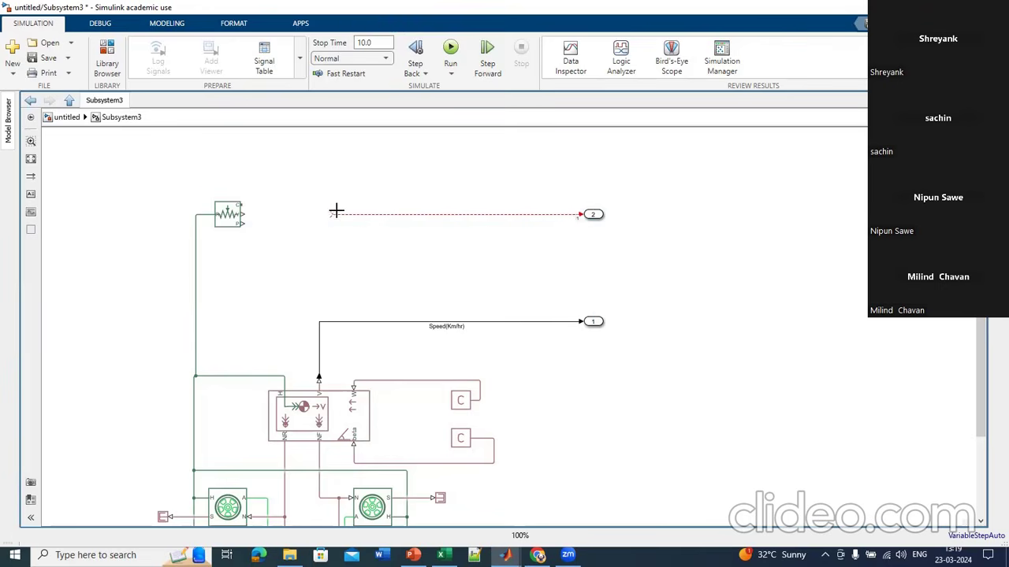
Step: Copy the PS-Simulink Converter beside the Ideal Translational Motion Sensor and rotate the copy so its output faces the new Out block
drag(319, 380, 289, 229)
key(ctrl+r)
key(ctrl+r)
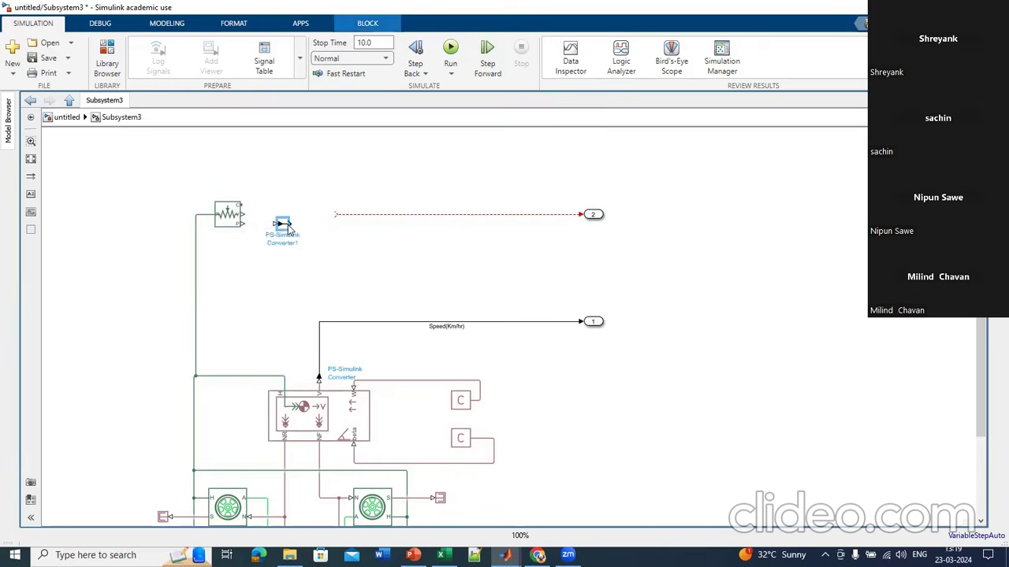
key(ctrl+r)
key(ctrl+r)
key(ctrl+r)
Step: Connect the motion sensor's V port through the copied converter to outport 2, replacing the loose dashed line
drag(283, 225, 604, 227)
key(Delete)
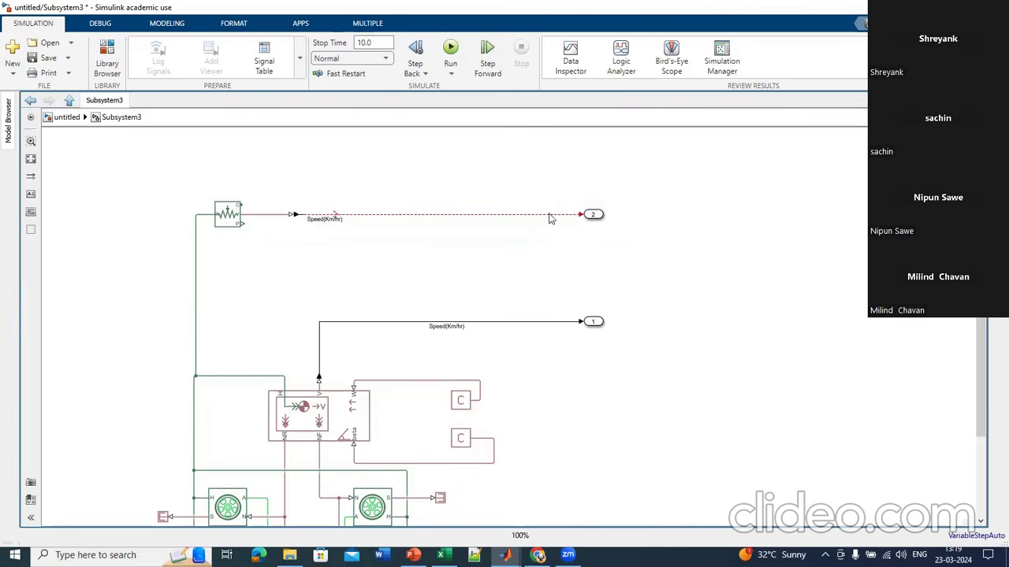
click(351, 229)
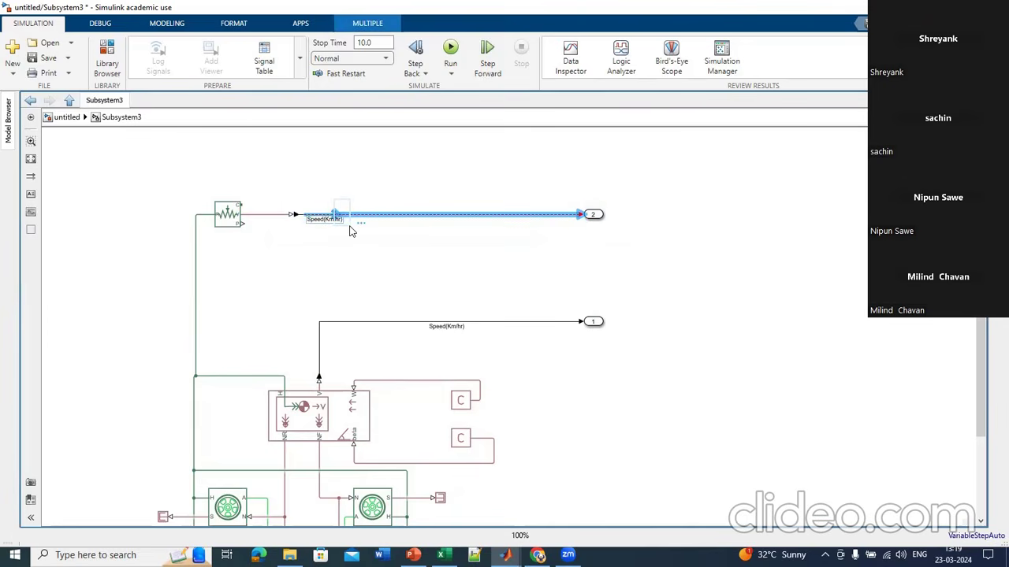
key(Delete)
mouse_move(298, 215)
mouse_down()
mouse_move(540, 225)
mouse_move(580, 214)
mouse_up()
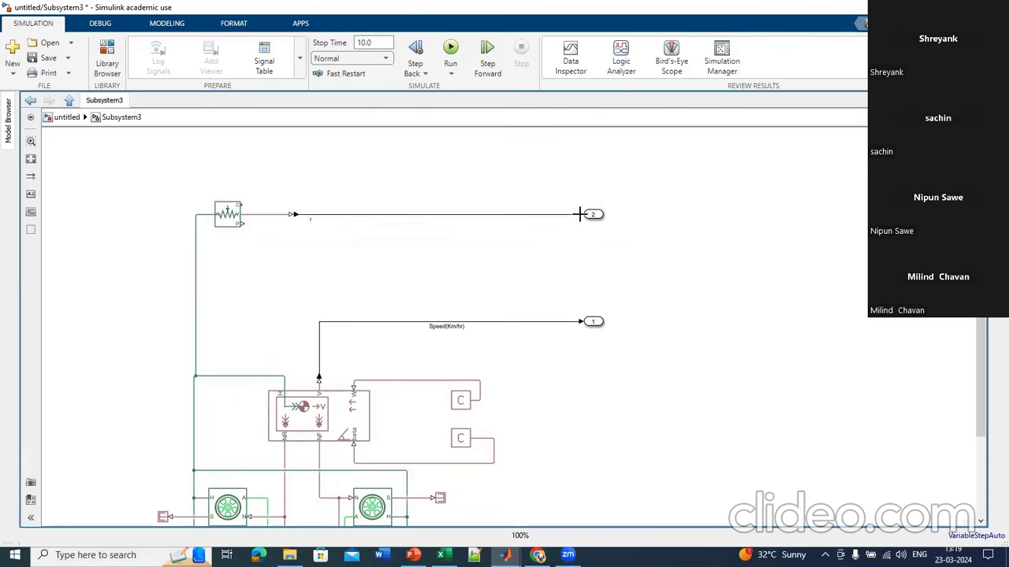
Step: Duplicate the converter, signal line and outport, connect the copy to the sensor's P port, and align its converter beneath the first one
drag(262, 197, 651, 242)
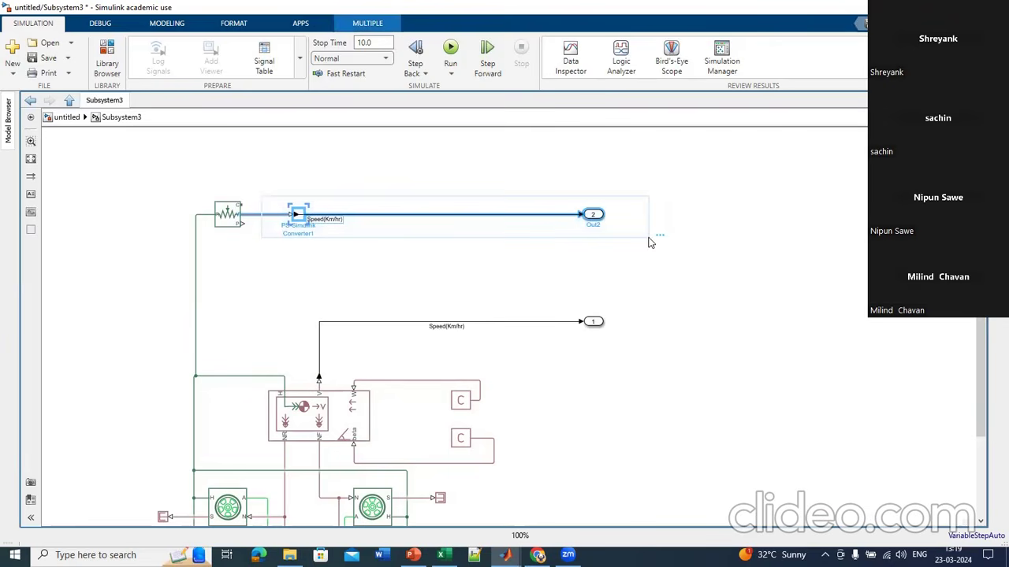
click(369, 273)
key(ctrl+v)
drag(368, 274, 241, 223)
click(416, 258)
drag(422, 274, 296, 243)
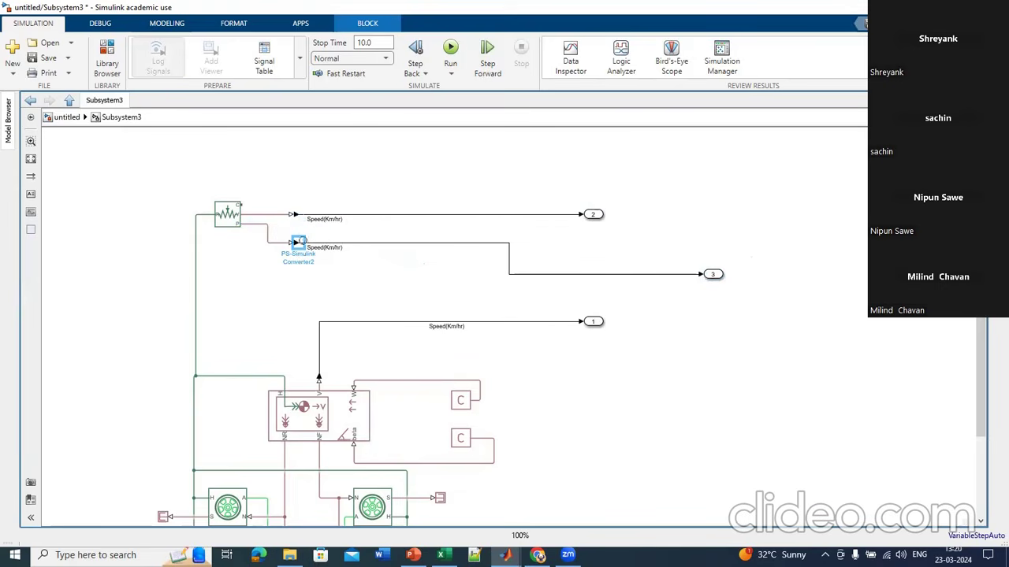
Step: Label the sensor's P output line "Distance(Km)" and align outport 3 directly beneath outport 2
click(341, 246)
key(BackSpace)
key(BackSpace)
key(BackSpace)
key(BackSpace)
key(BackSpace)
key(BackSpace)
key(BackSpace)
key(BackSpace)
key(BackSpace)
key(BackSpace)
key(BackSpace)
text(Distance)
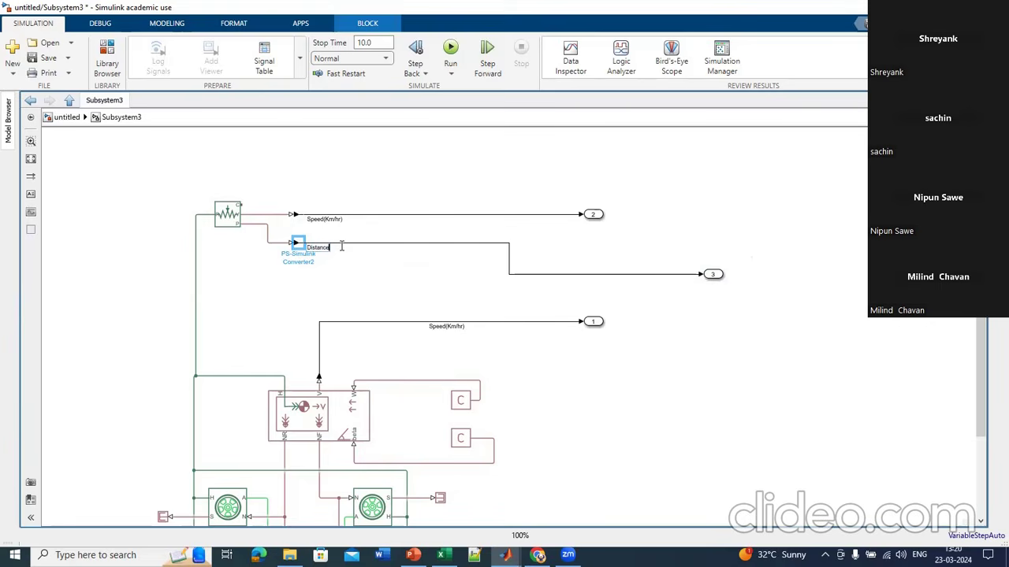
text((Km)
drag(713, 276, 601, 246)
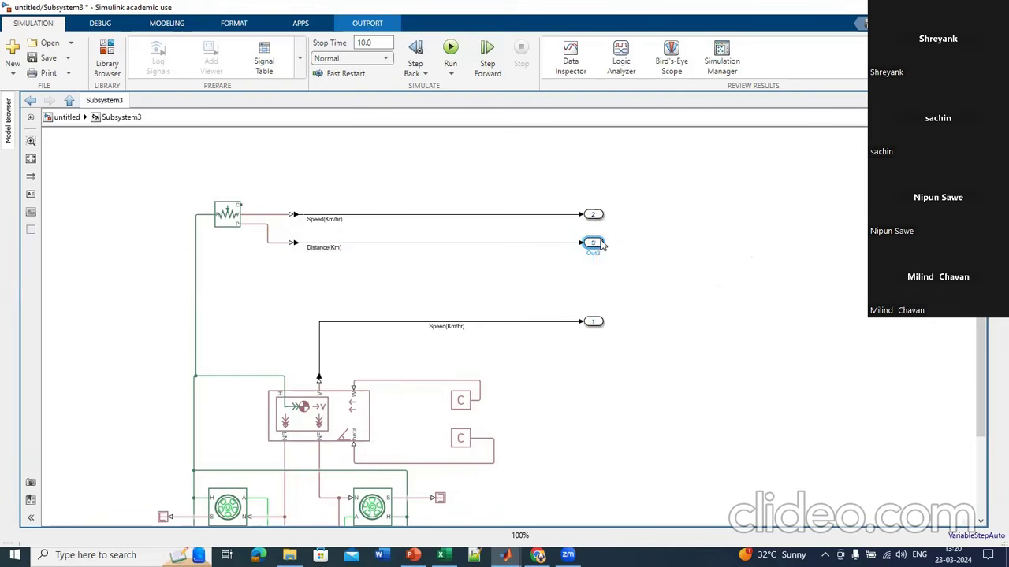
Step: Check the measurement reference and enabled outputs of the Ideal Translational Motion Sensor
click(229, 214)
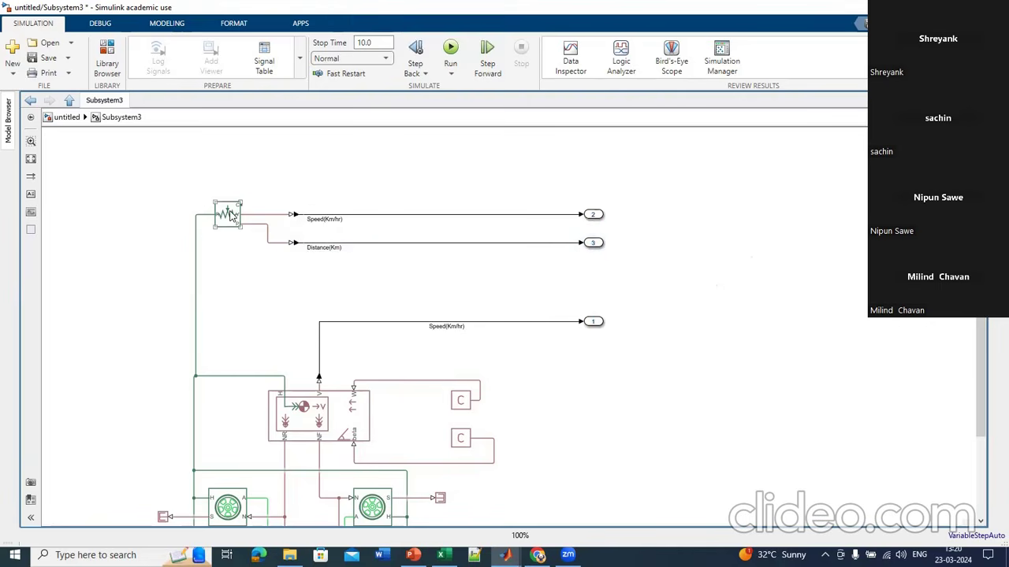
double_click(230, 214)
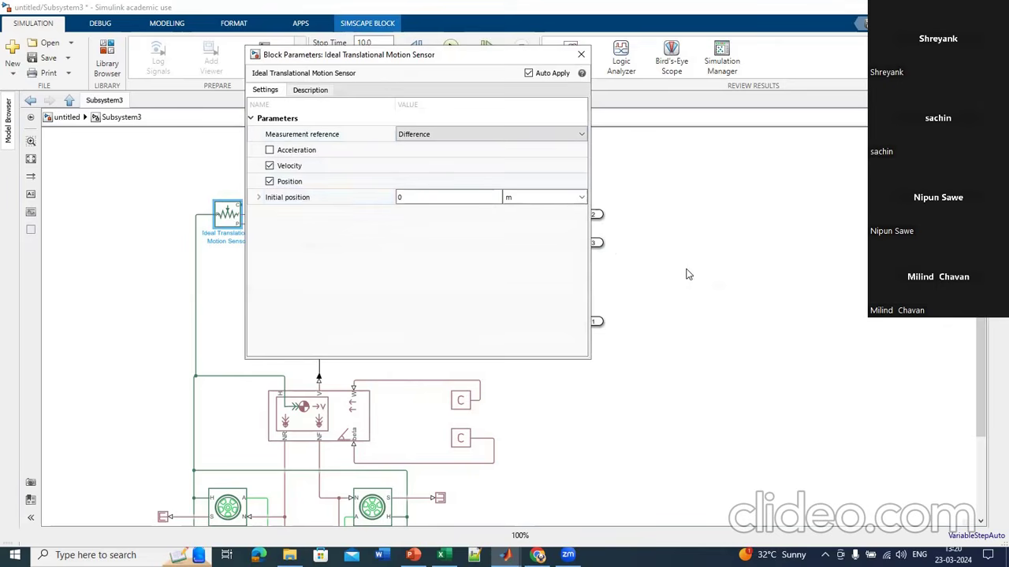
click(716, 285)
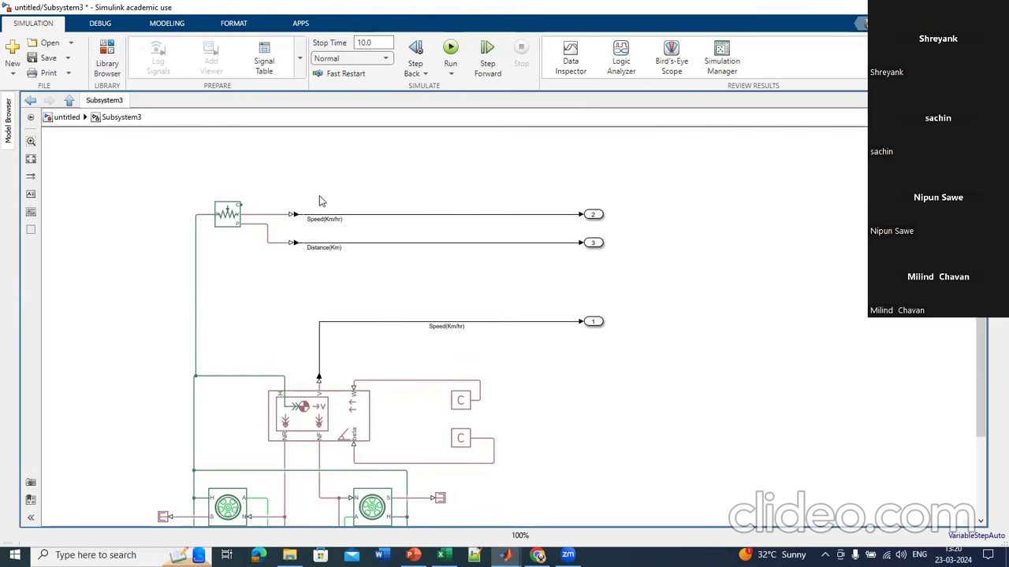
Step: Add a Mechanical Translational Reference above the speed line, connect it to the motion sensor's C port, and rotate it to face the sensor
double_click(285, 184)
text(mecha)
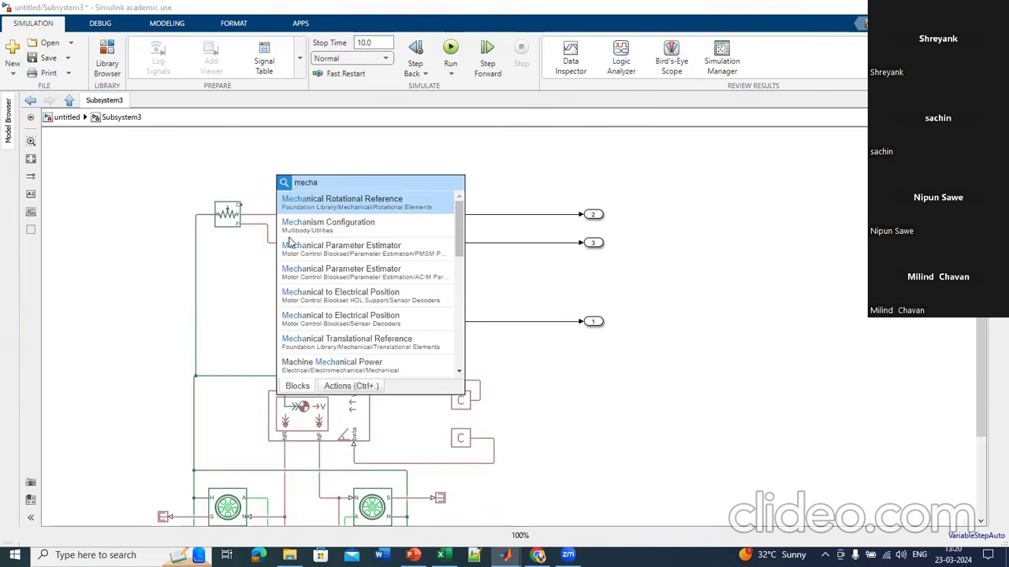
click(345, 350)
drag(279, 171, 286, 191)
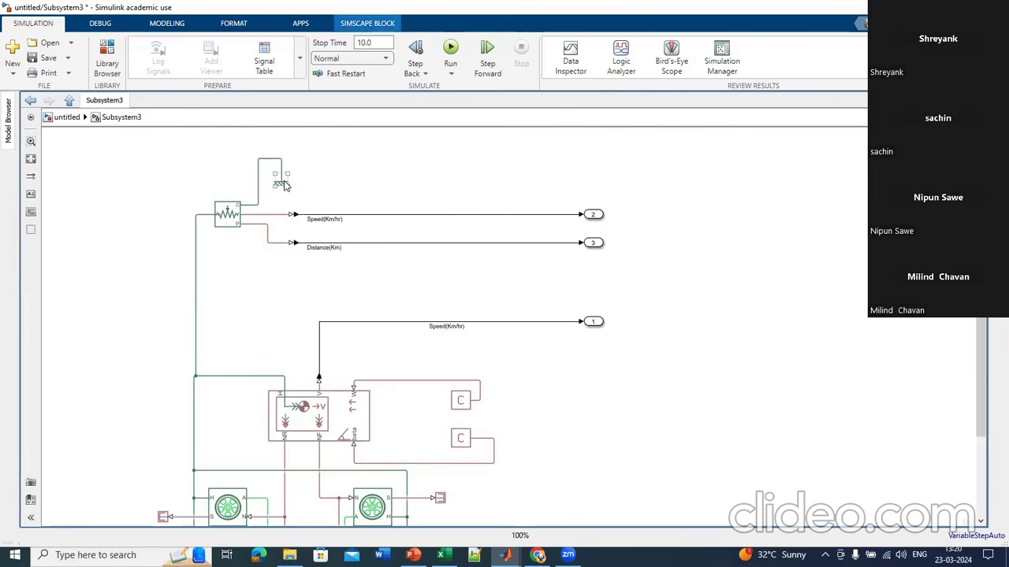
click(284, 182)
key(ctrl+r)
key(ctrl+r)
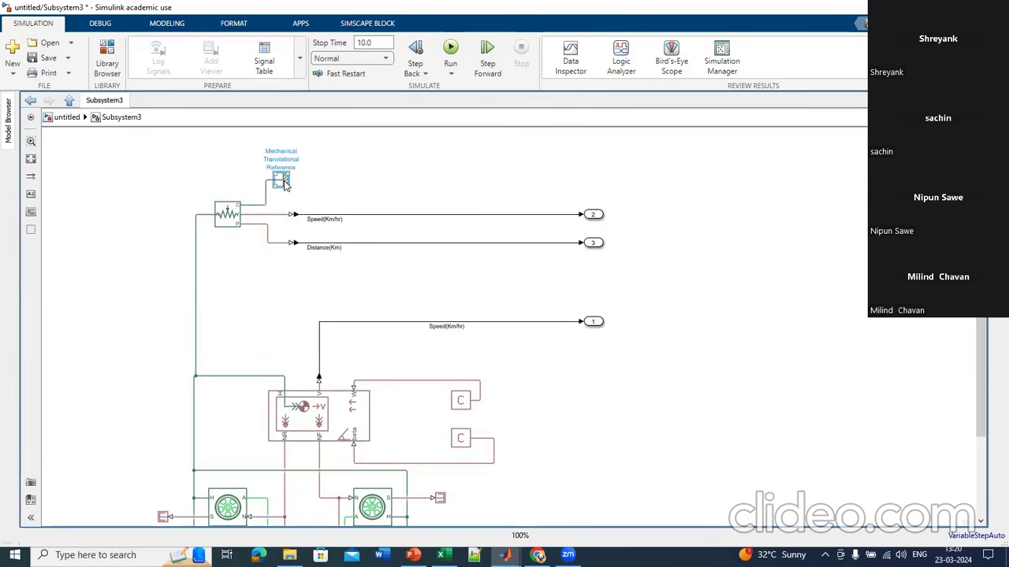
drag(285, 182, 309, 185)
click(229, 215)
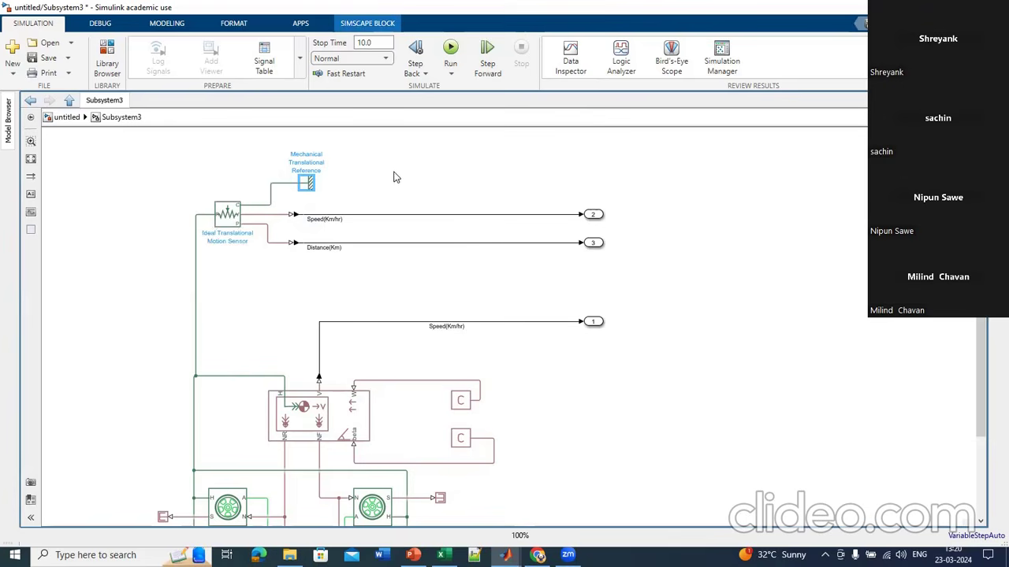
click(380, 146)
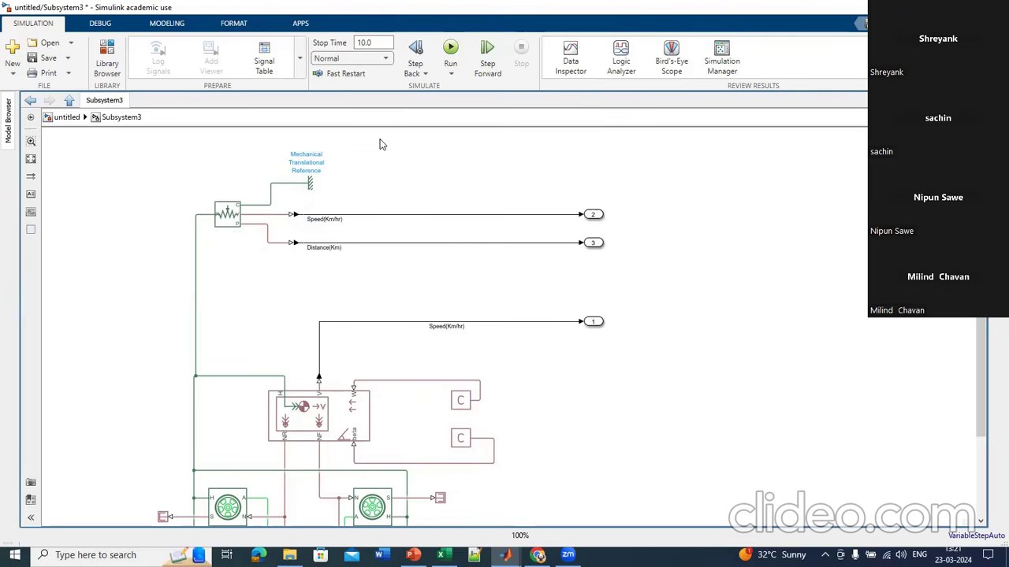
Step: Add an Ideal Force Sensor above the motion sensor and connect its input to the hub line at the motion sensor's input
double_click(386, 139)
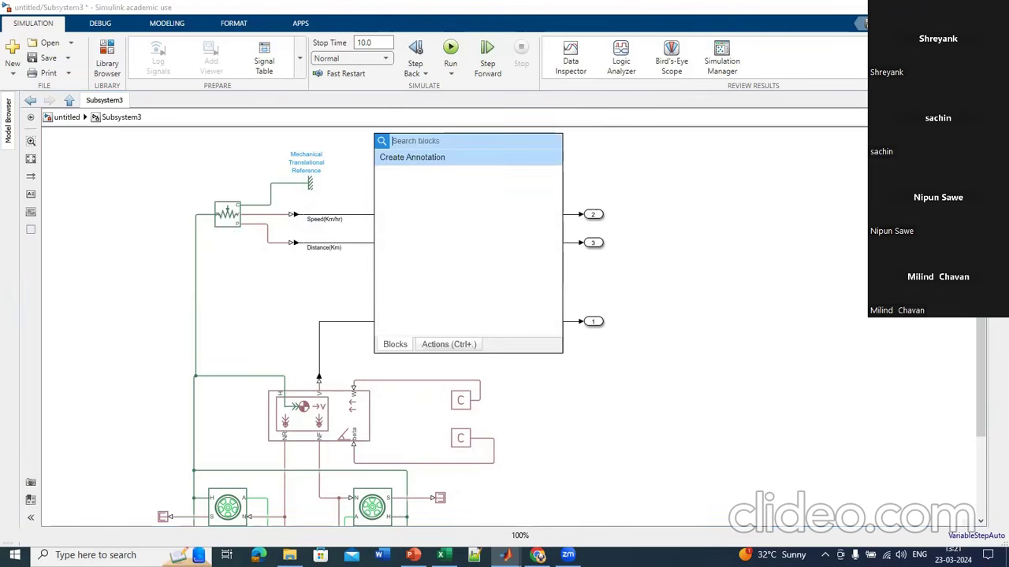
text(Ideal )
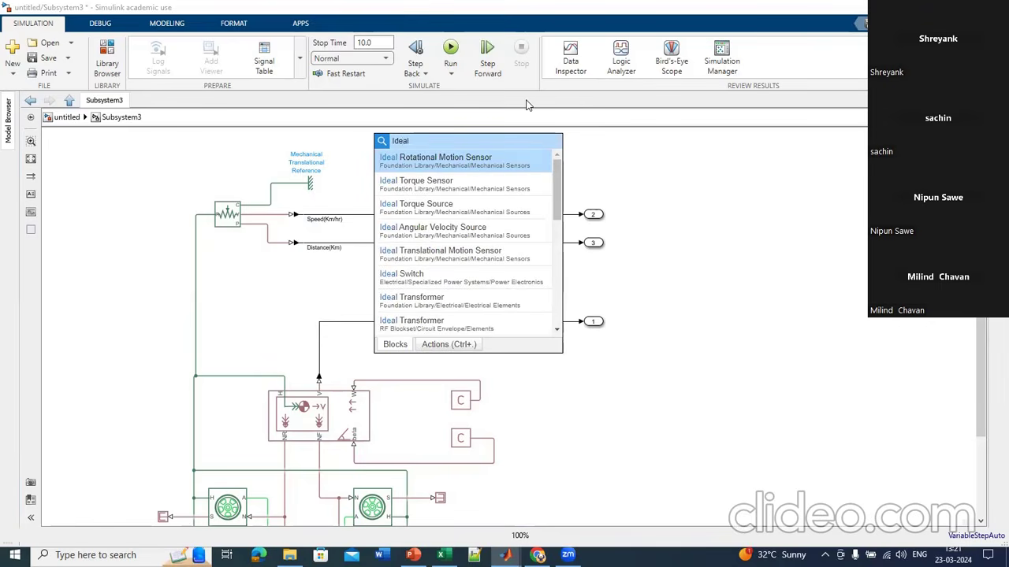
text(Force)
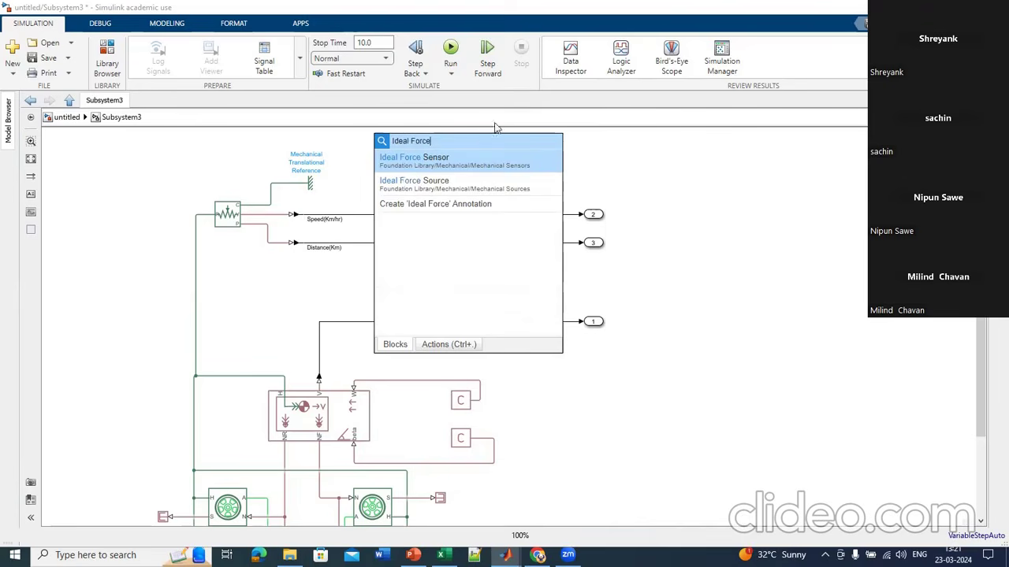
click(440, 160)
drag(363, 140, 194, 233)
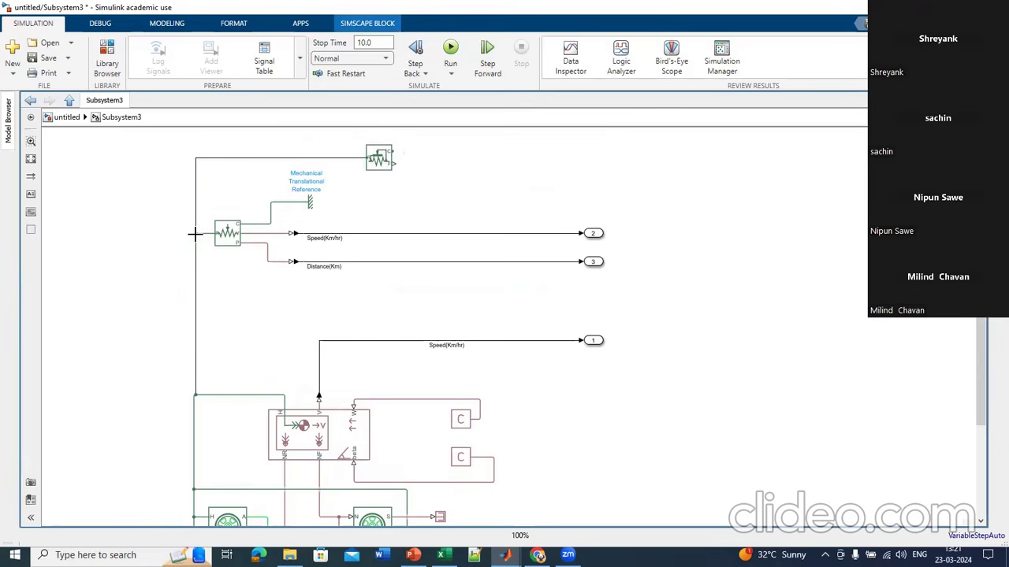
Step: Copy the speed output's converter, line and outport beside the force sensor and connect the copy to the sensor's F port
click(440, 210)
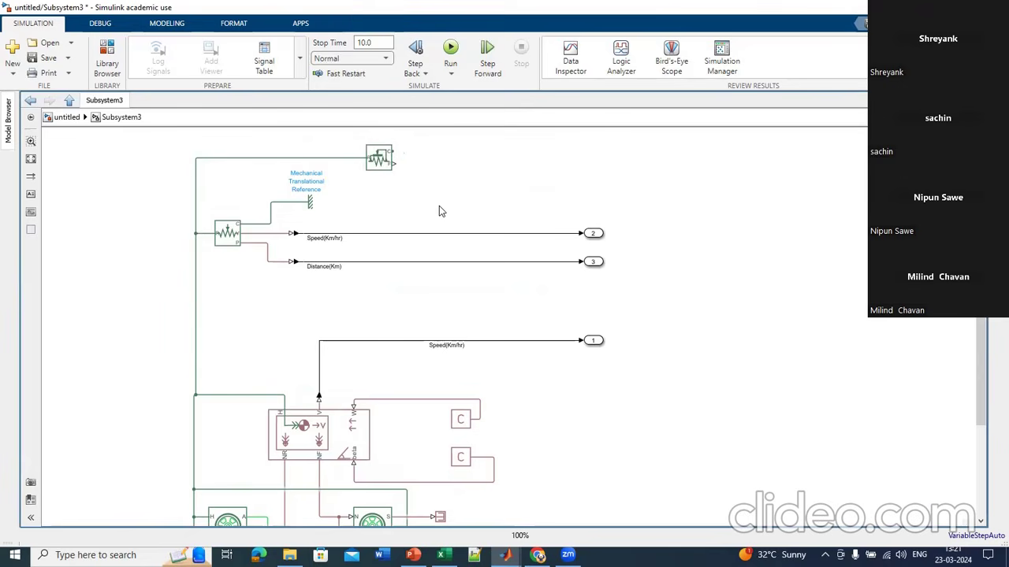
drag(281, 226, 764, 166)
drag(412, 164, 395, 163)
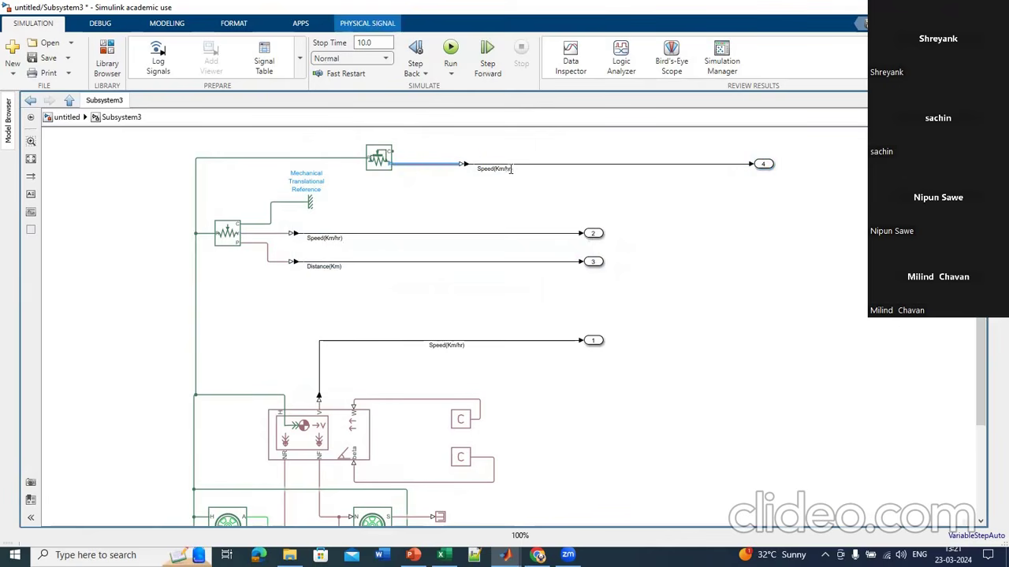
Step: Label the force sensor's output line "Longitudinal Force(N)"
click(508, 168)
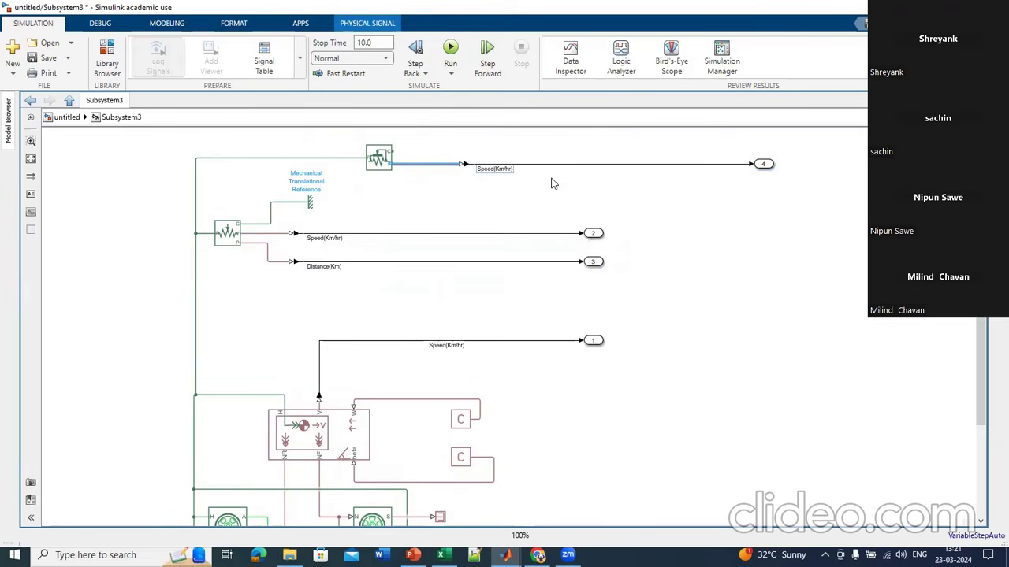
key(BackSpace)
key(BackSpace)
key(BackSpace)
key(BackSpace)
key(BackSpace)
key(BackSpace)
key(BackSpace)
key(BackSpace)
key(BackSpace)
key(BackSpace)
key(BackSpace)
key(BackSpace)
text(Longitudia)
text(al Force(N))
click(691, 197)
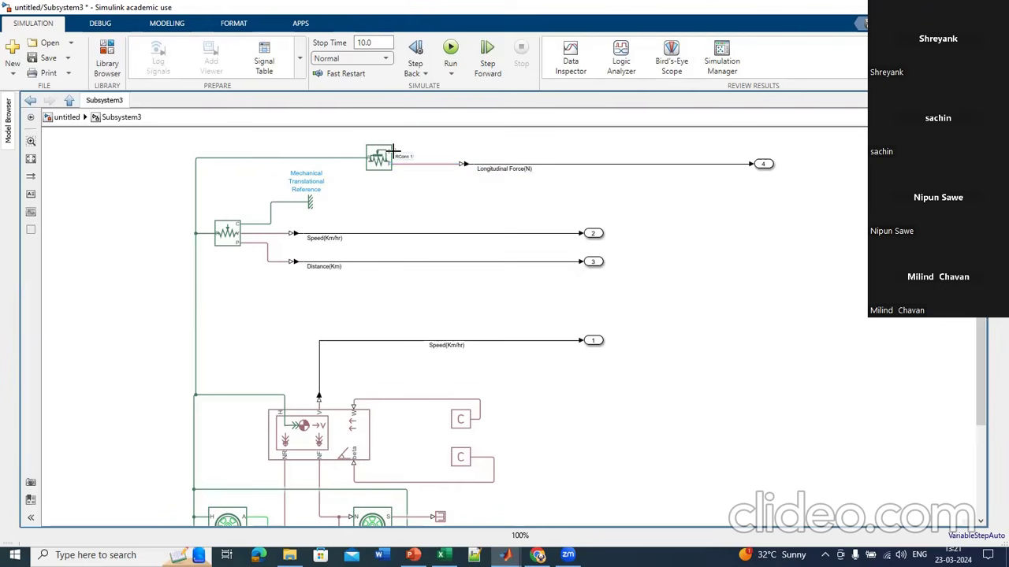
Step: Connect the force sensor's C port to the hub line of the two right-hand tires
drag(393, 152, 407, 252)
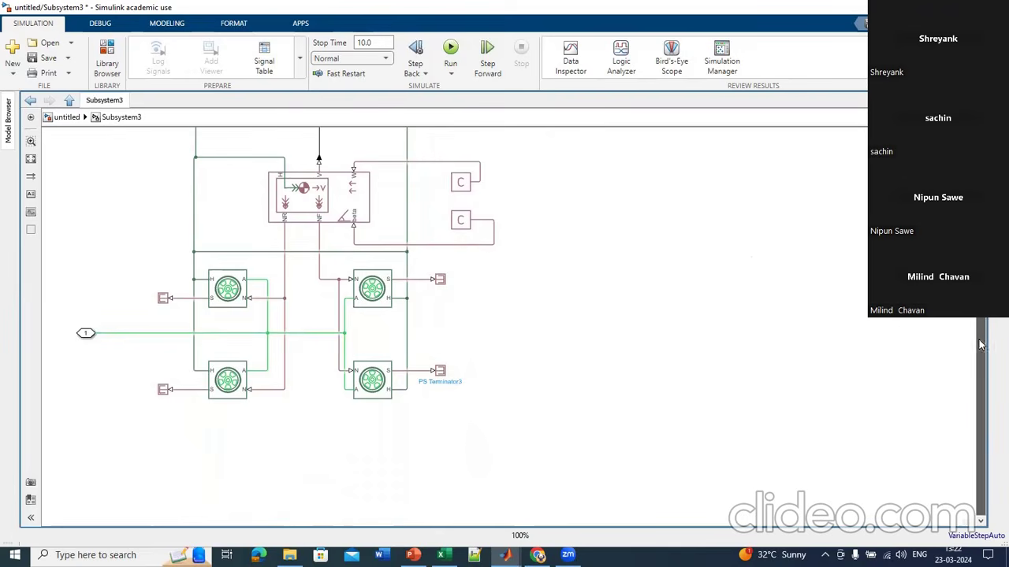
scroll(990, 355, up, 5)
scroll(985, 355, up, 1)
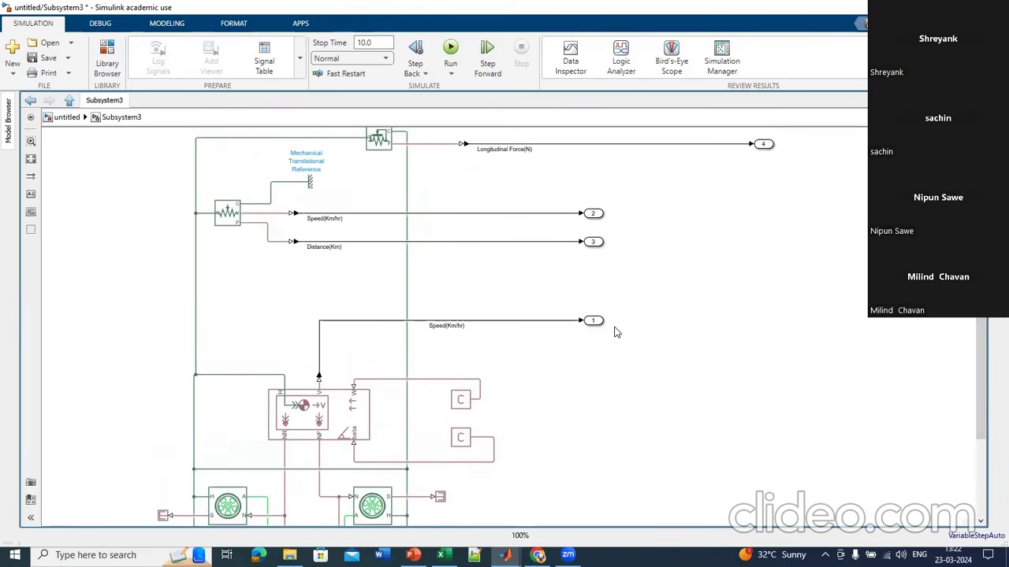
click(311, 421)
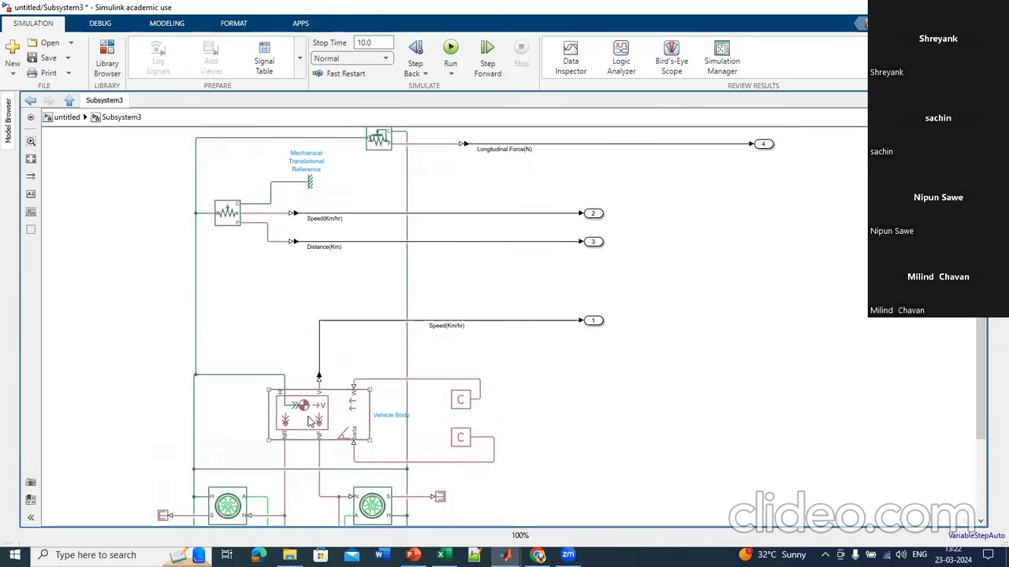
click(376, 329)
Step: Set the upper-left Magic Formula tire's velocity threshold to 0.1*(0.1) m/s
scroll(376, 330, down, 2)
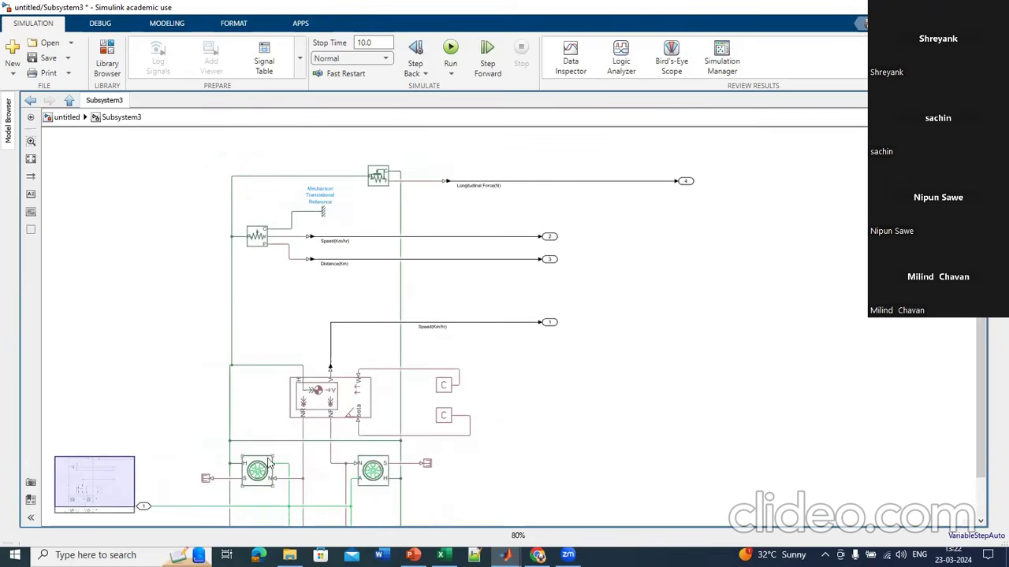
click(252, 481)
double_click(252, 480)
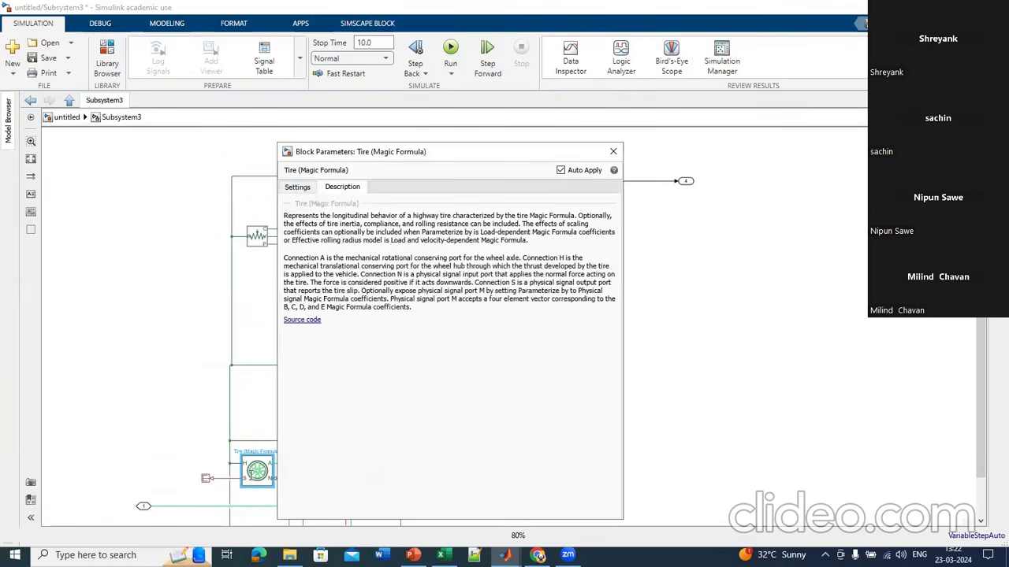
click(298, 187)
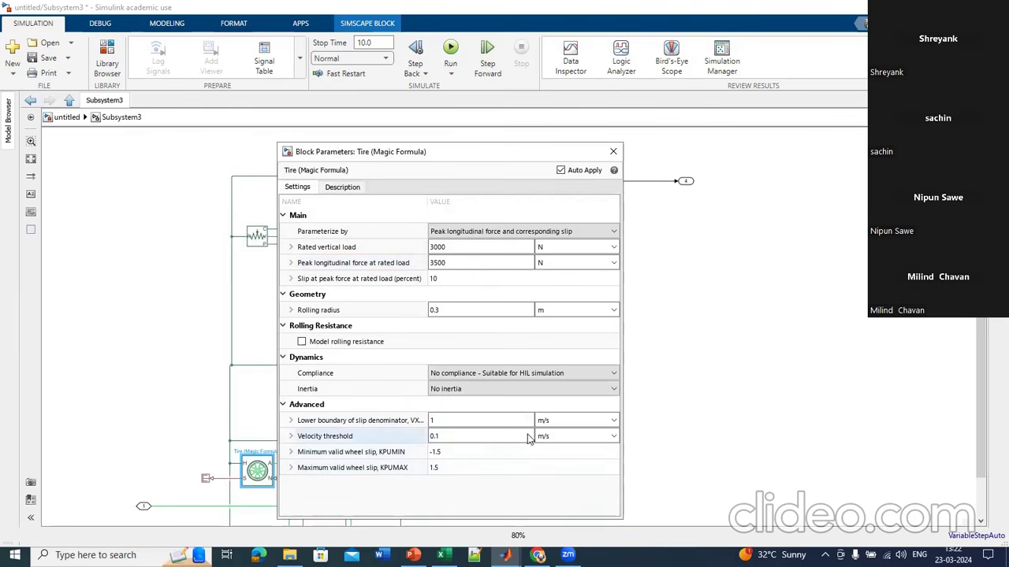
click(471, 435)
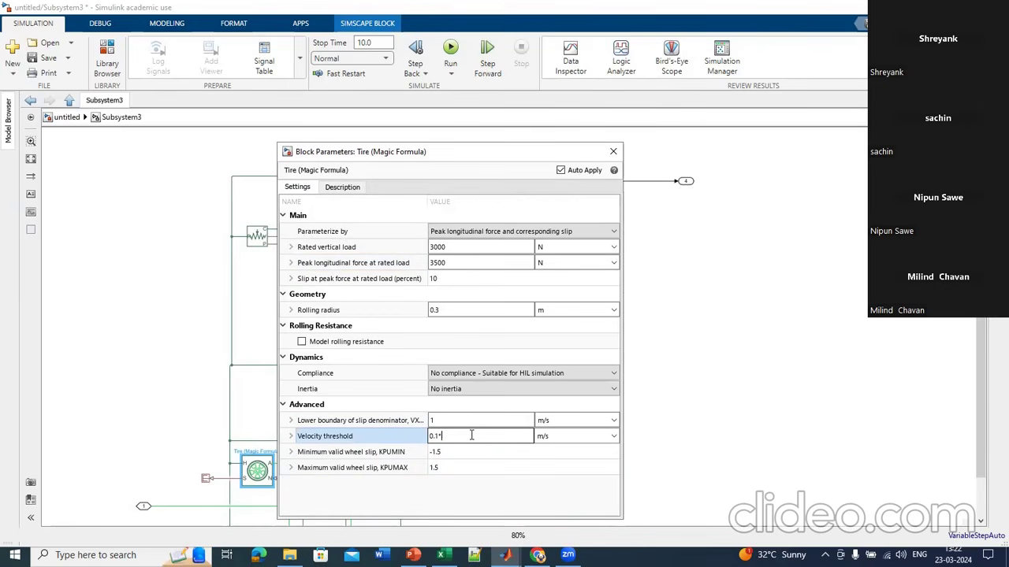
text(*(0.1)
key(Return)
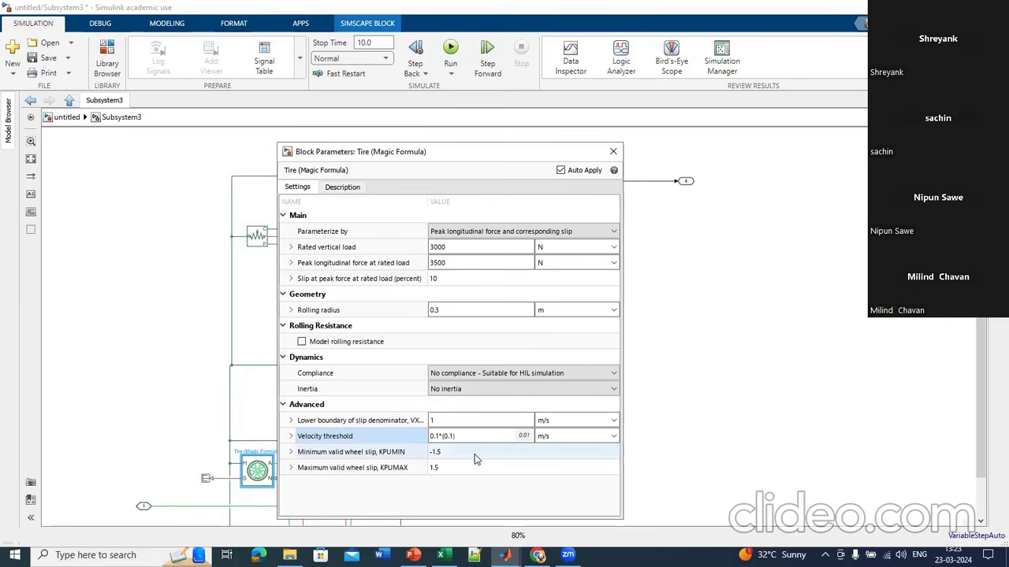
Step: Set the upper-left tire's minimum valid wheel slip KPUMIN to -1e5 and maximum valid wheel slip KPUMAX to 1e5
click(447, 452)
double_click(448, 451)
key(BackSpace)
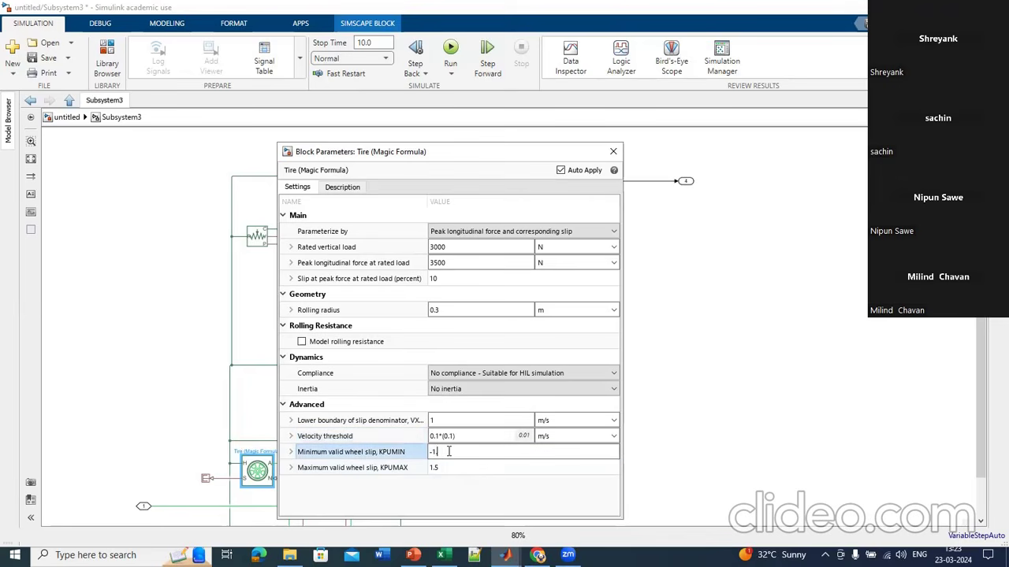
text(e)
text(-5)
click(442, 467)
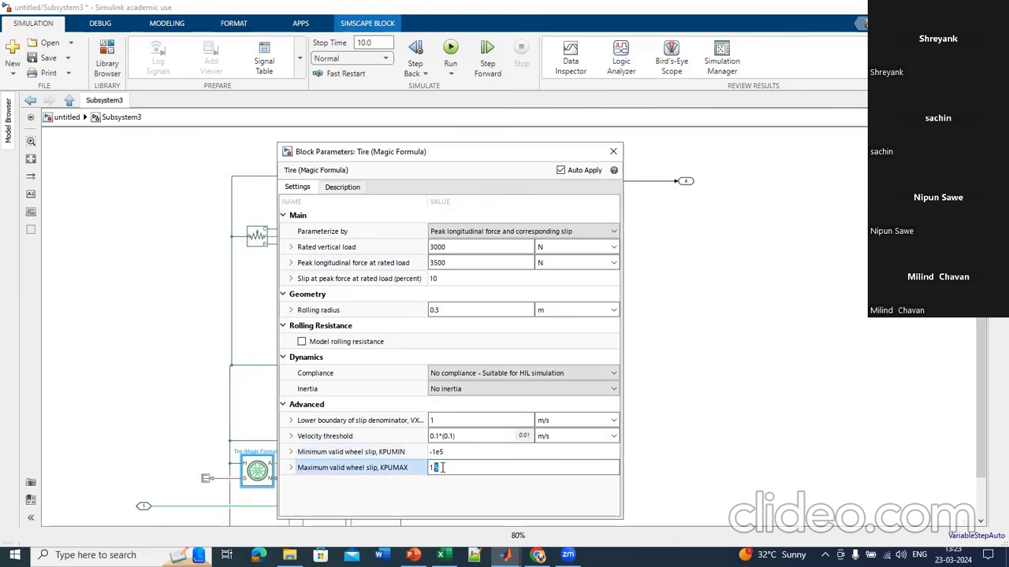
key(BackSpace)
text(e5)
key(Return)
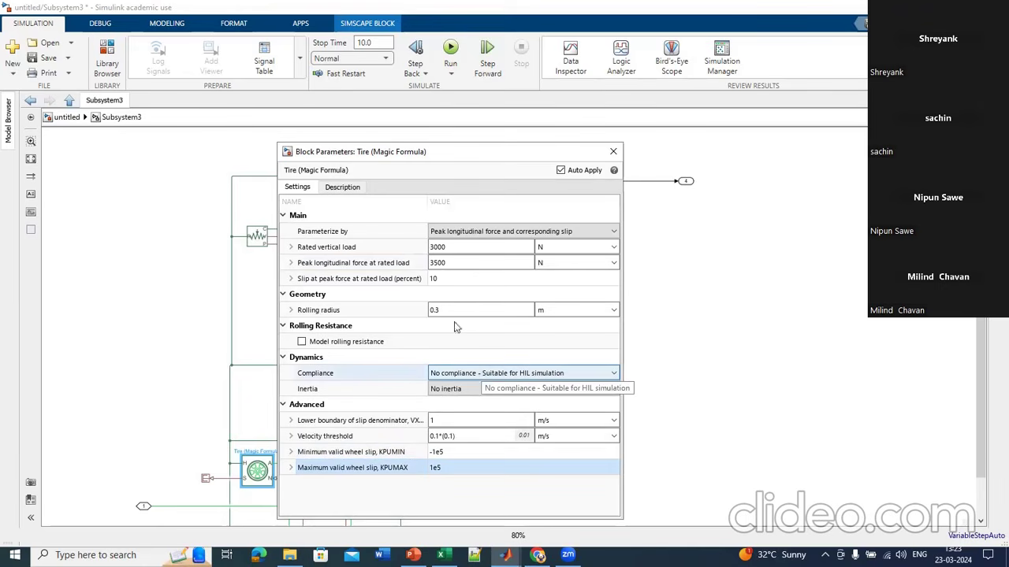
click(614, 153)
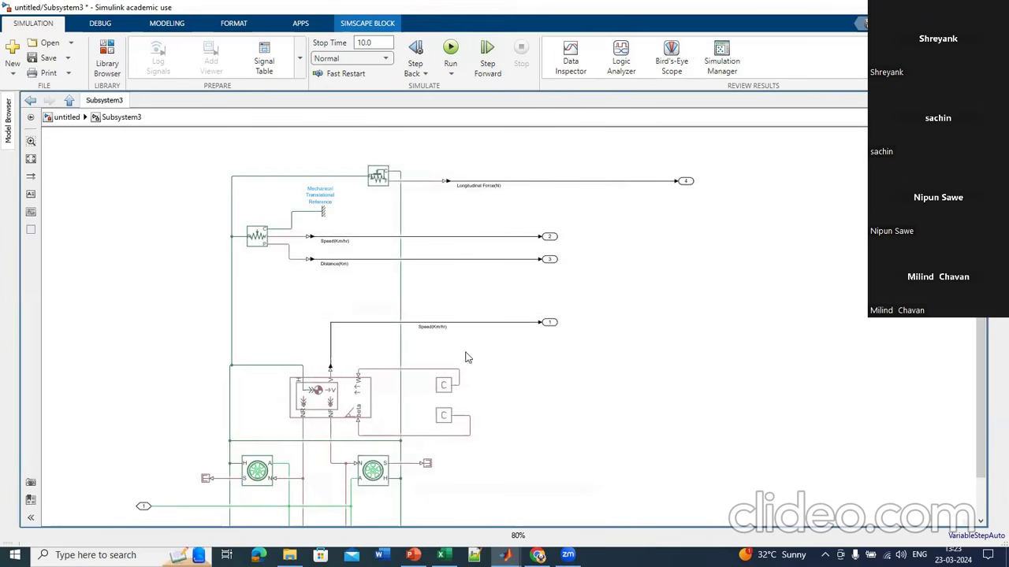
Step: Check the ideal force sensor's block description and close it
double_click(380, 178)
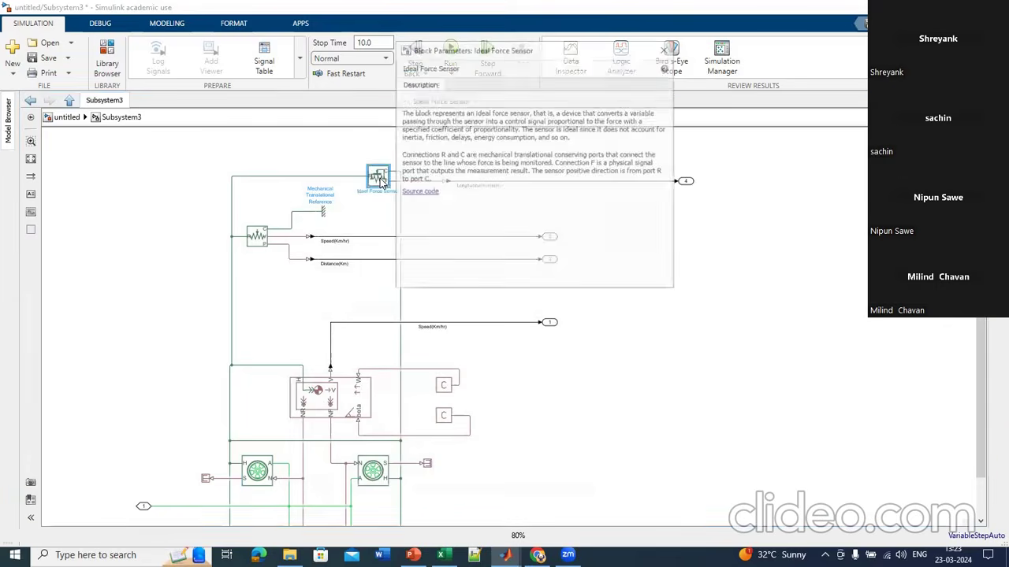
click(664, 48)
click(611, 439)
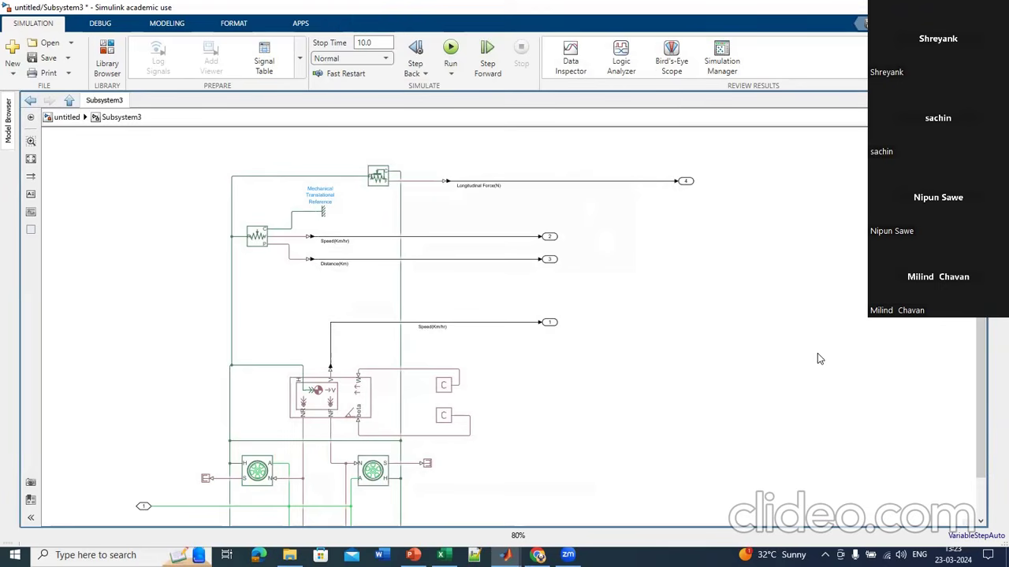
key(space)
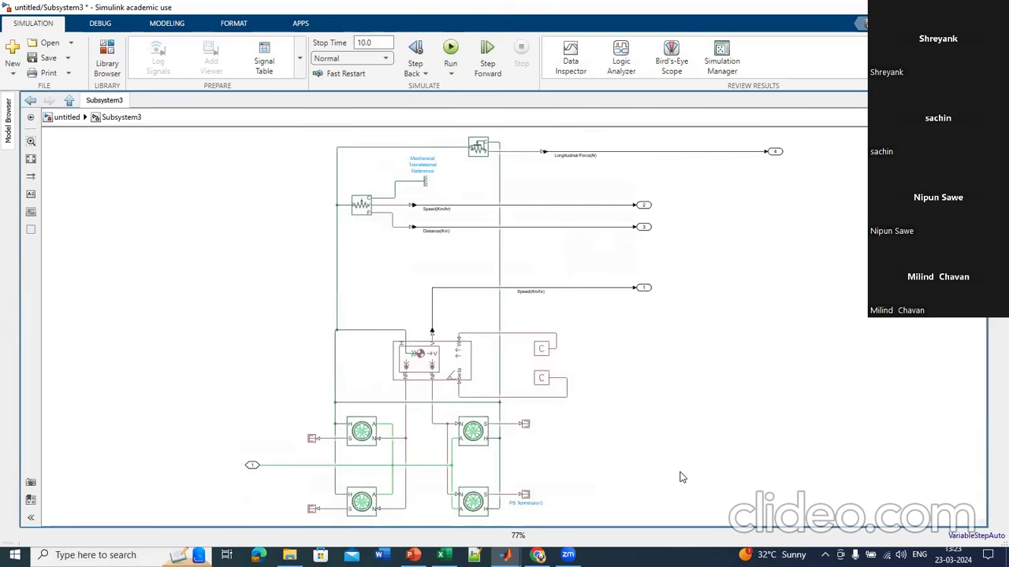
Step: Show the block names of the lower-left Magic Formula tire and the upper PS Constant
click(360, 432)
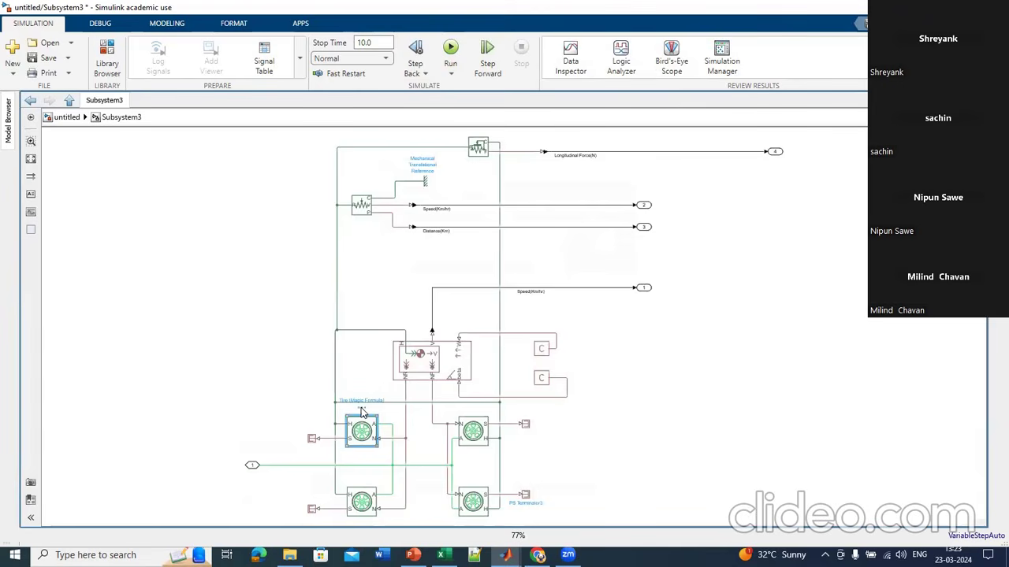
click(361, 498)
mouse_move(360, 478)
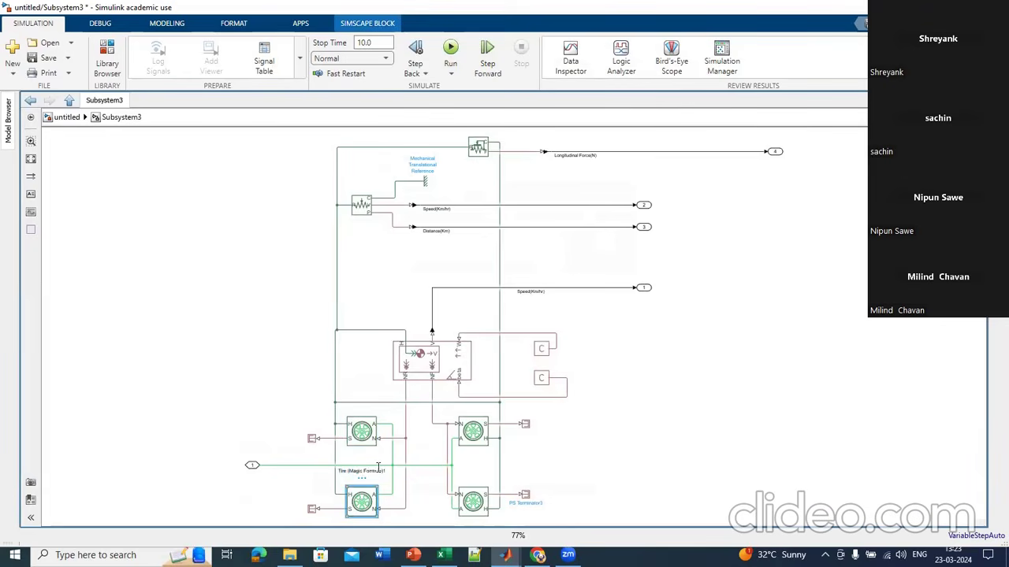
click(427, 355)
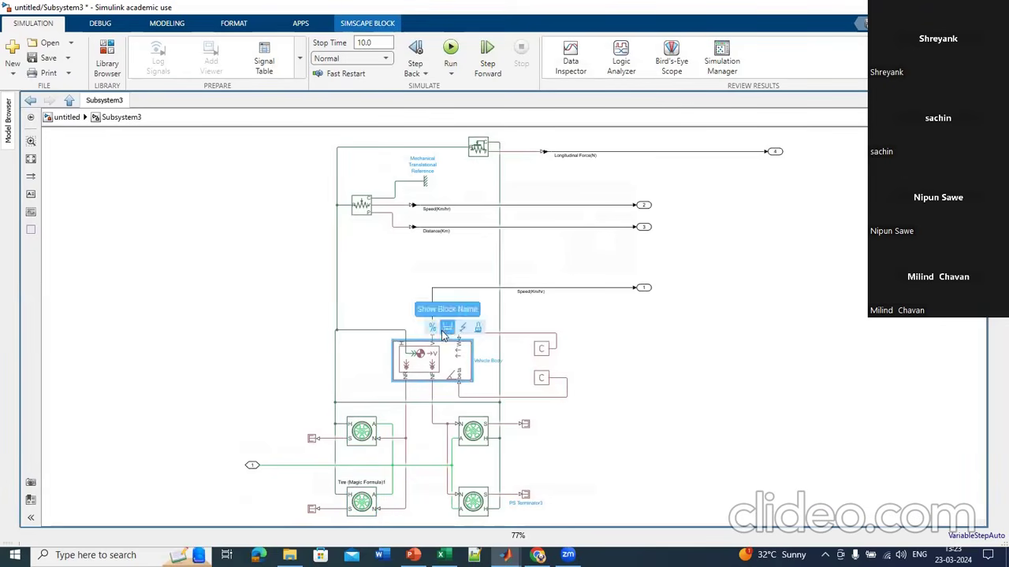
click(540, 348)
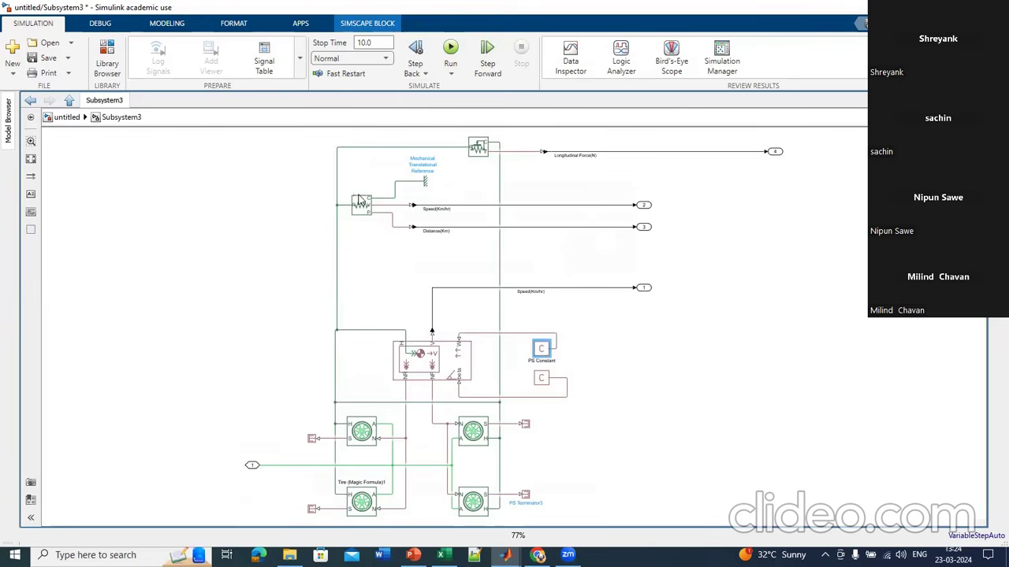
Step: Show the block names of the translational motion sensor, the mechanical translational reference and the force sensor
click(360, 219)
click(363, 203)
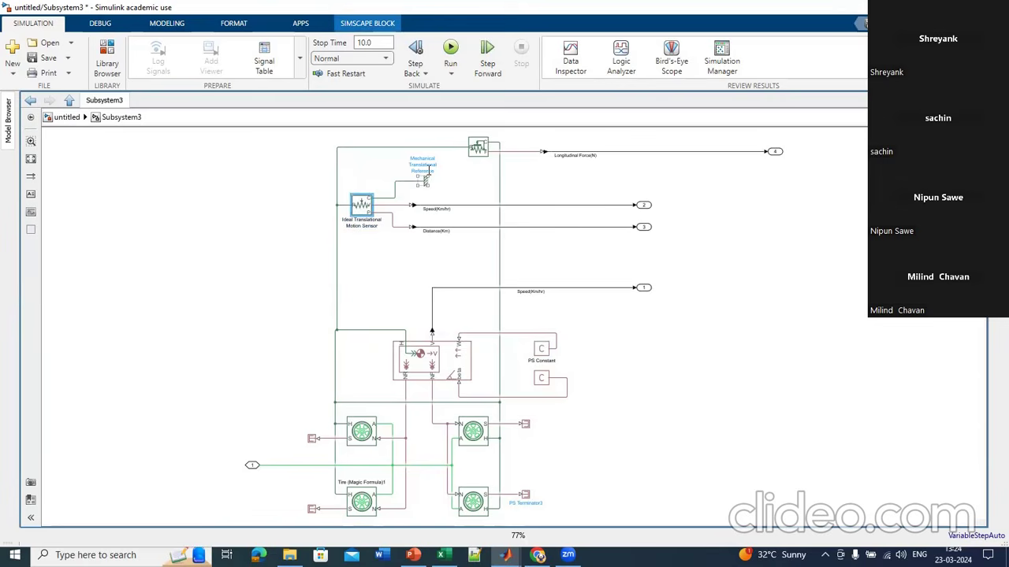
click(424, 182)
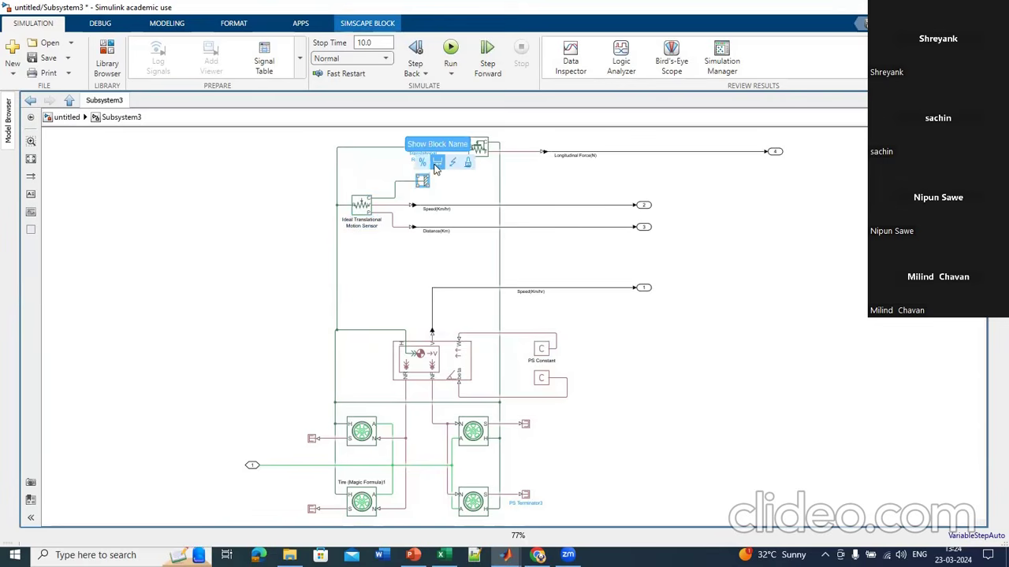
click(481, 149)
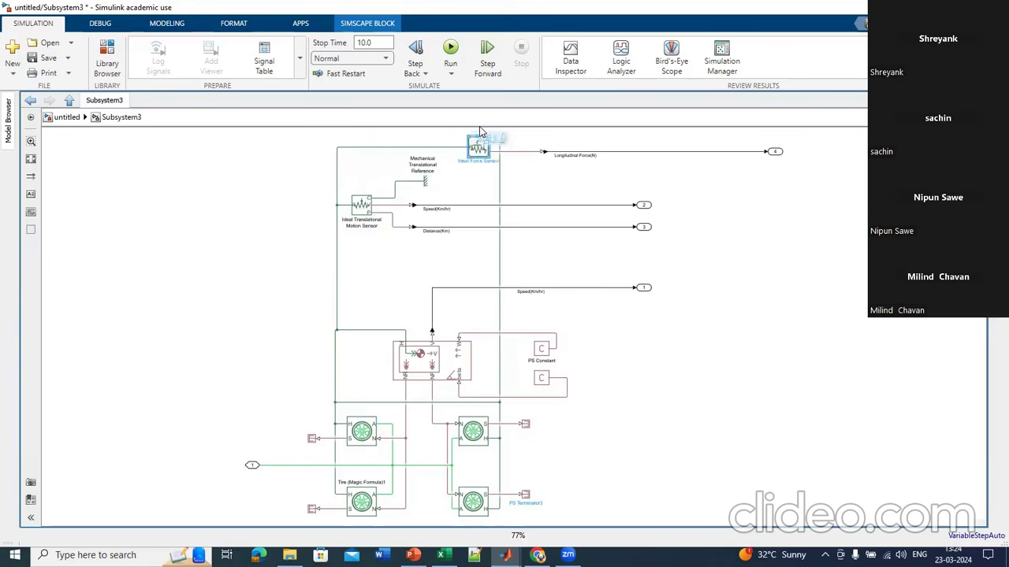
Step: Show the block names of the upper-right tire's PS Terminator and the PS-Simulink Converter above the vehicle body
click(525, 423)
click(647, 415)
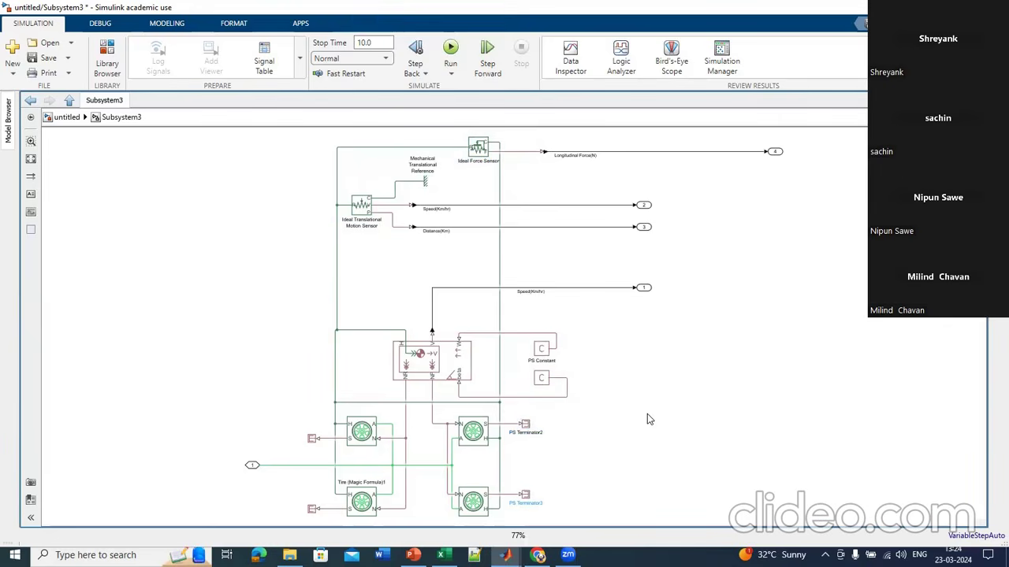
click(432, 327)
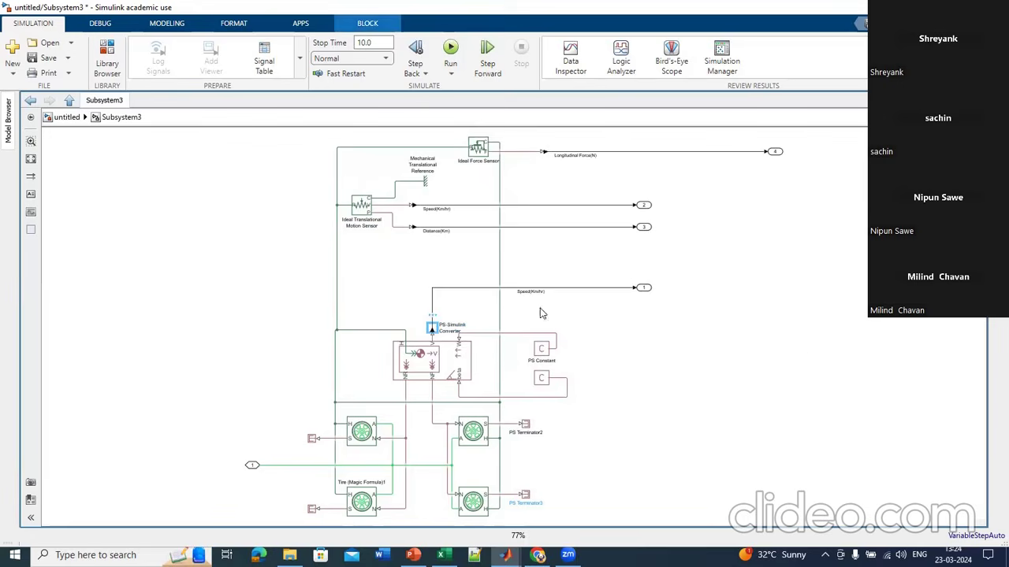
click(804, 354)
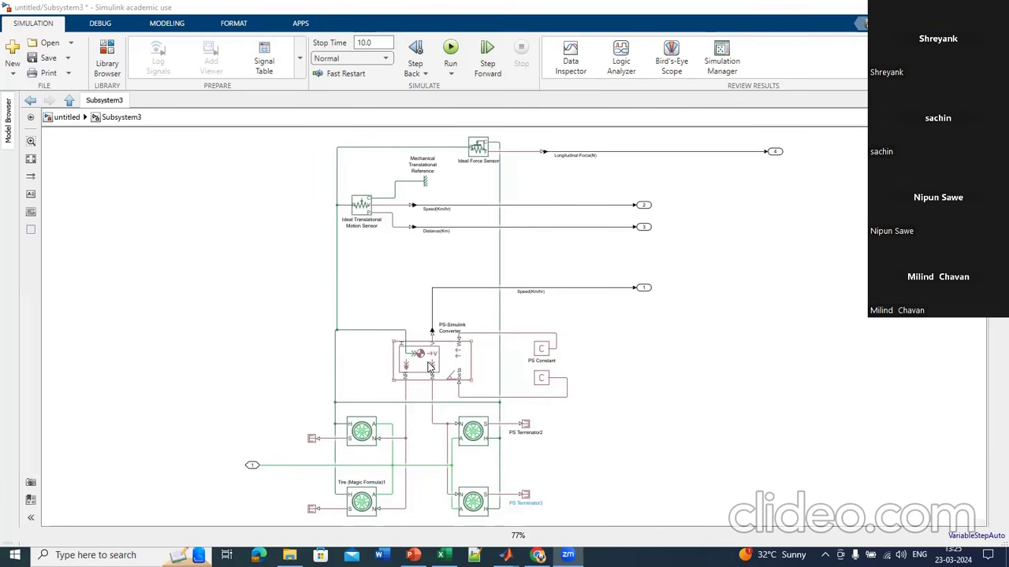
Step: Search the available blocks for "tire" and dismiss the search without inserting anything
click(431, 367)
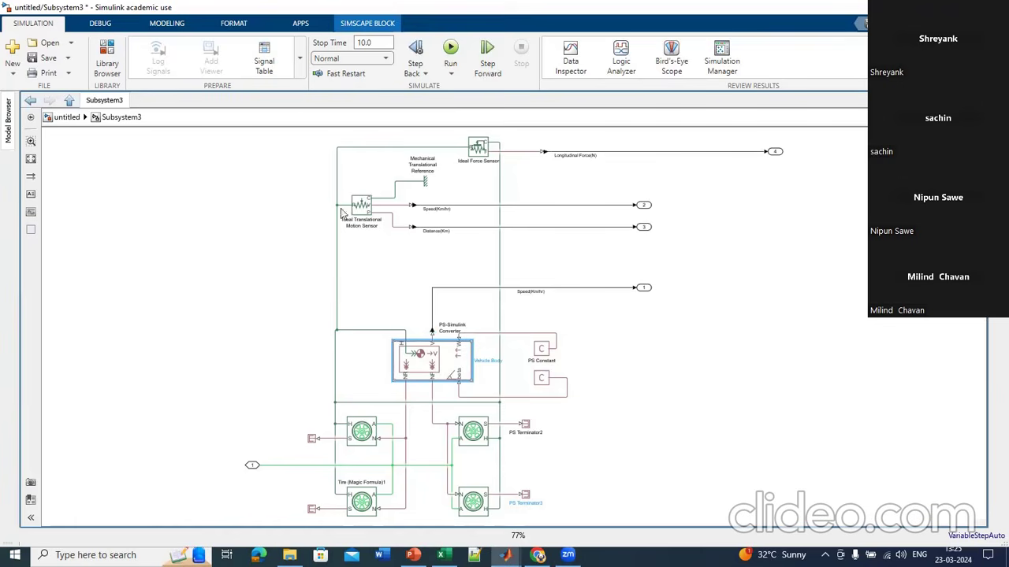
click(367, 442)
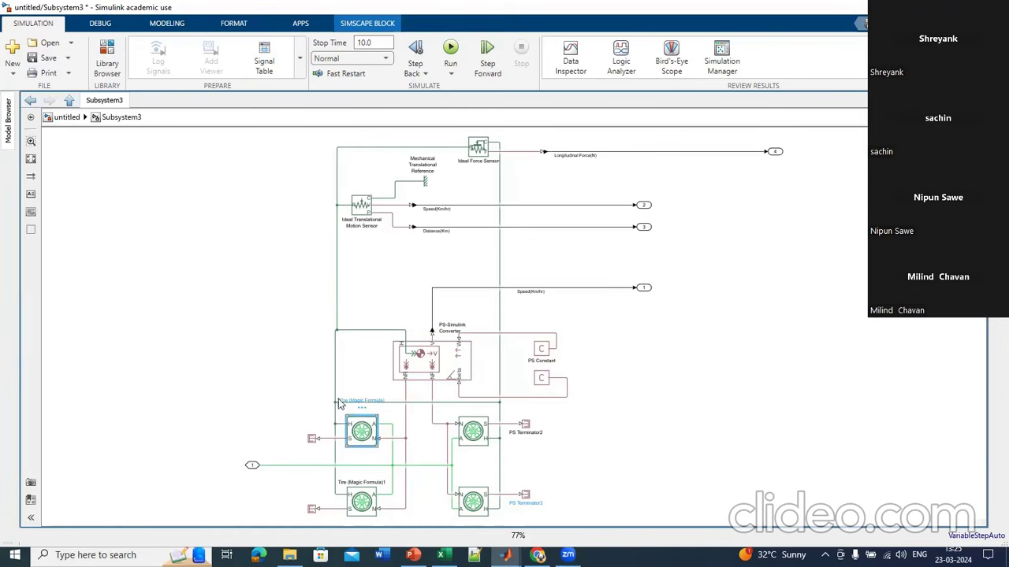
double_click(184, 288)
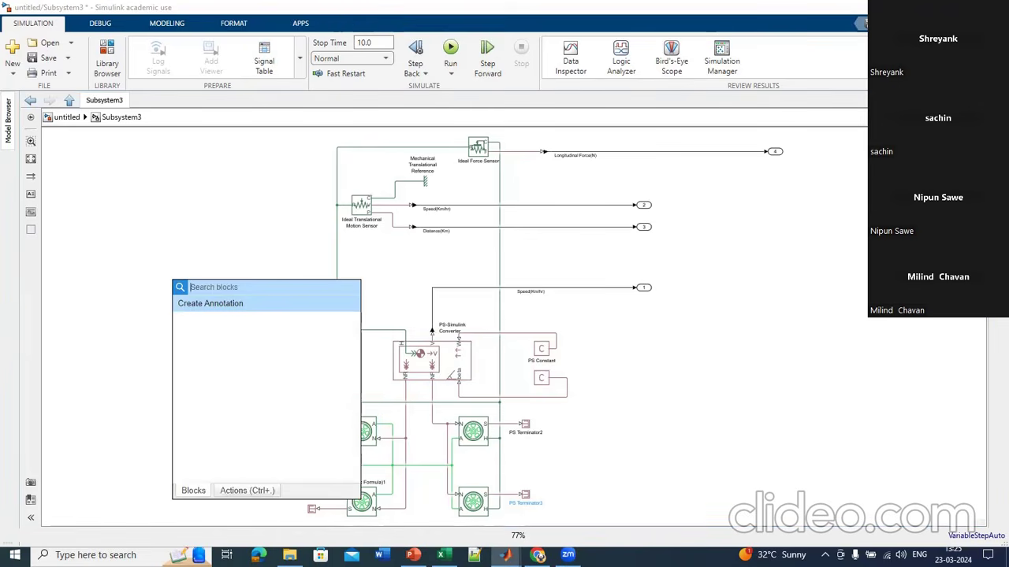
text(tire)
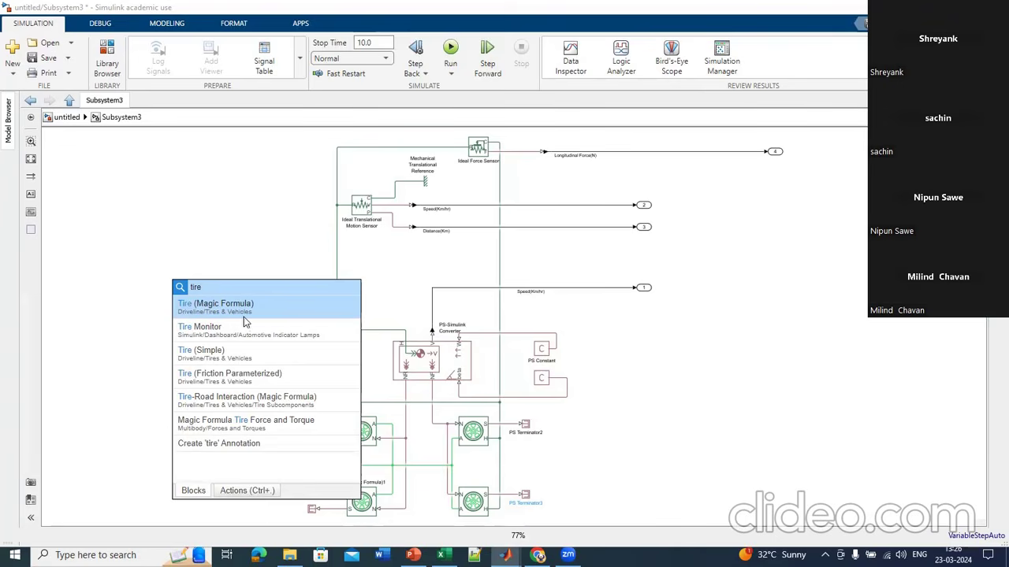
click(186, 222)
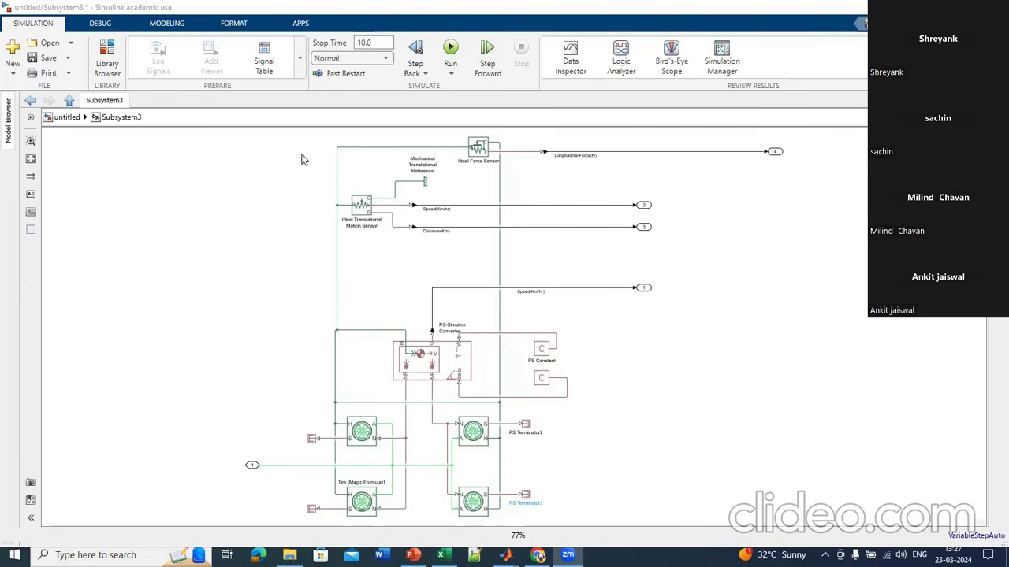
Step: Move the motion and force sensor blocks with their converters and outports down, closer to the vehicle body
drag(308, 145, 733, 294)
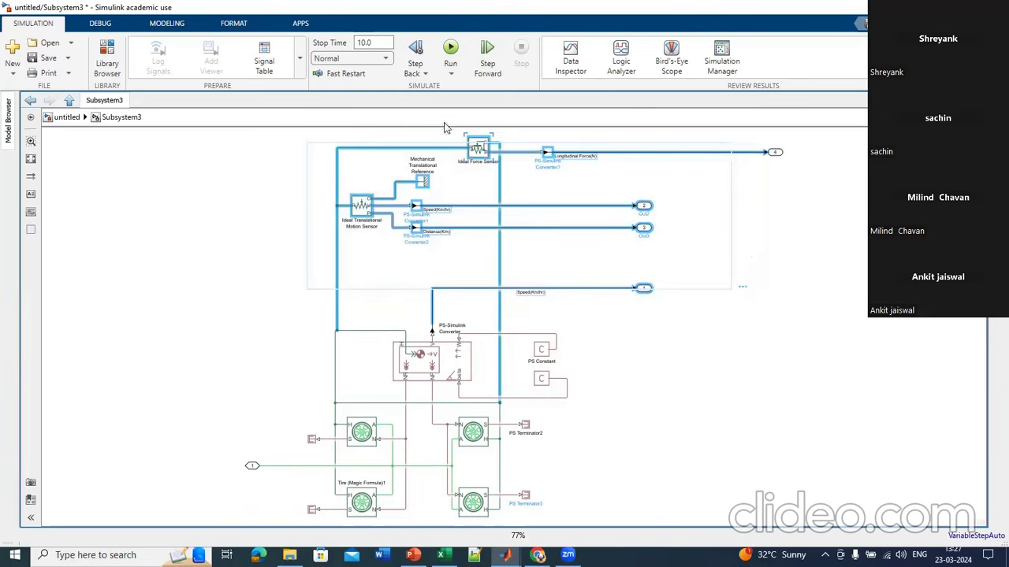
drag(478, 158, 476, 179)
click(571, 293)
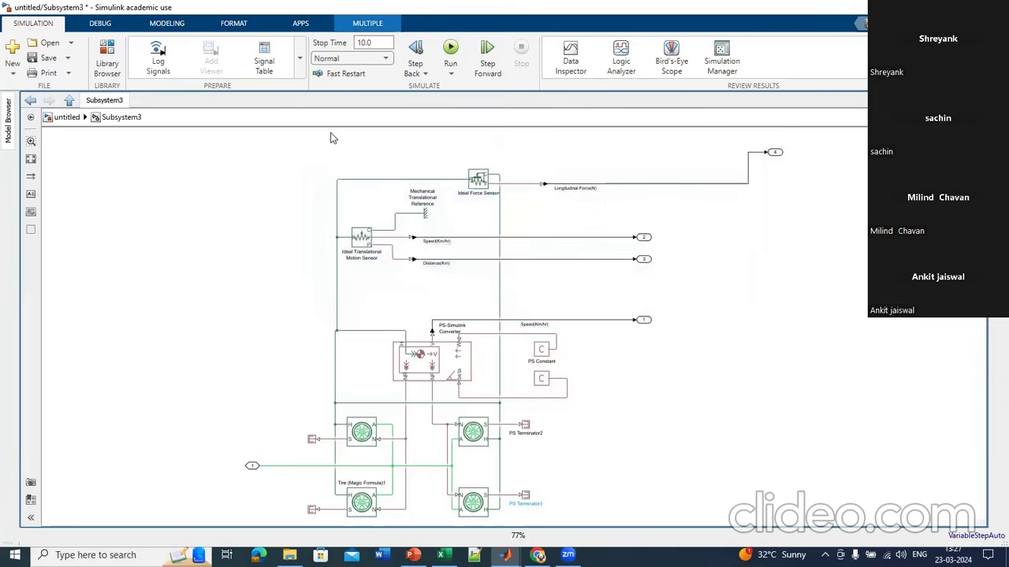
drag(302, 130, 789, 266)
drag(485, 191, 483, 223)
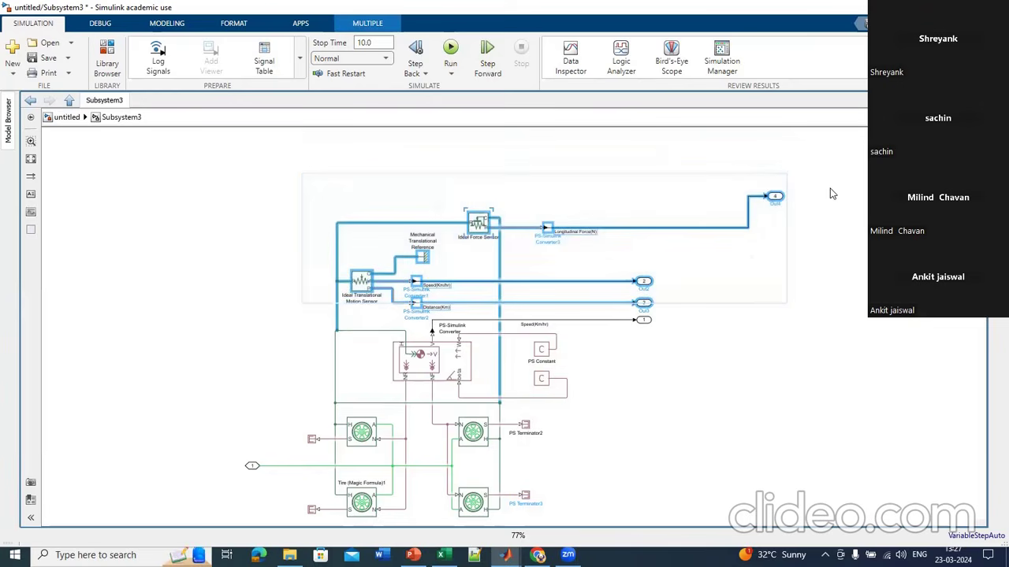
Step: Align outport 4 with the force sensor's converter so the Longitudinal Force(N) line runs straight
click(777, 203)
drag(773, 196, 773, 226)
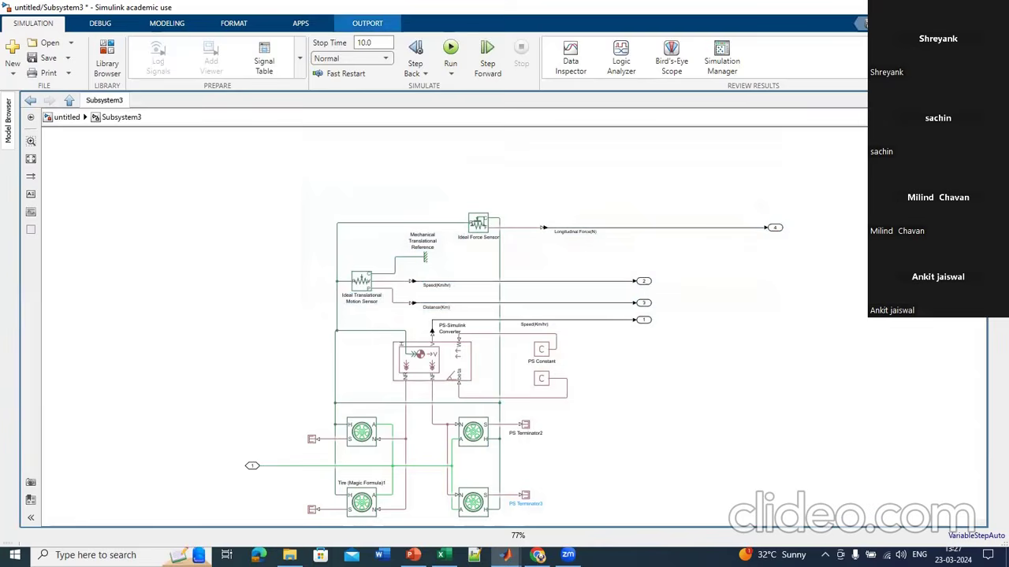
key(space)
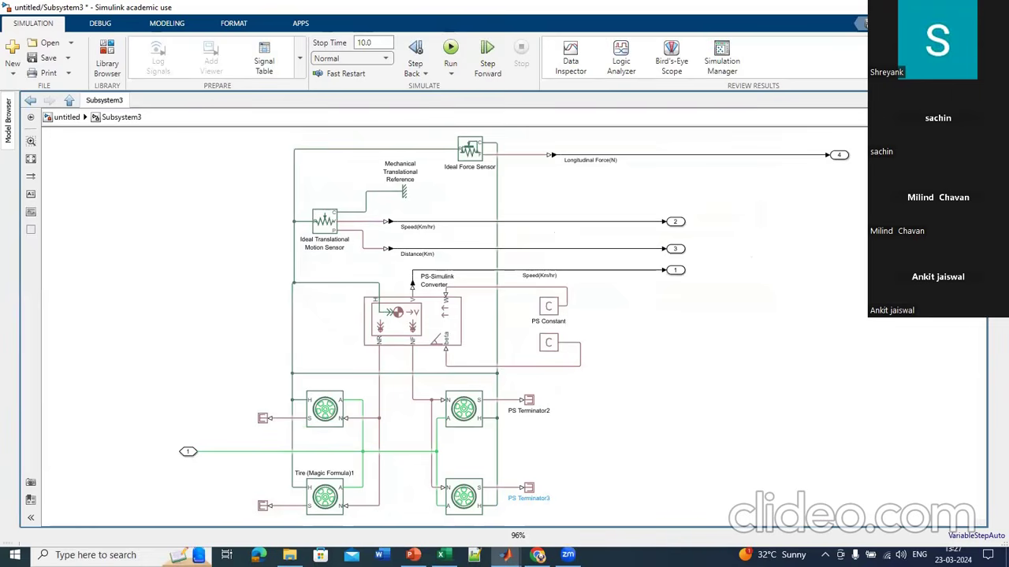
Step: Show the vehicle body's block name
click(444, 326)
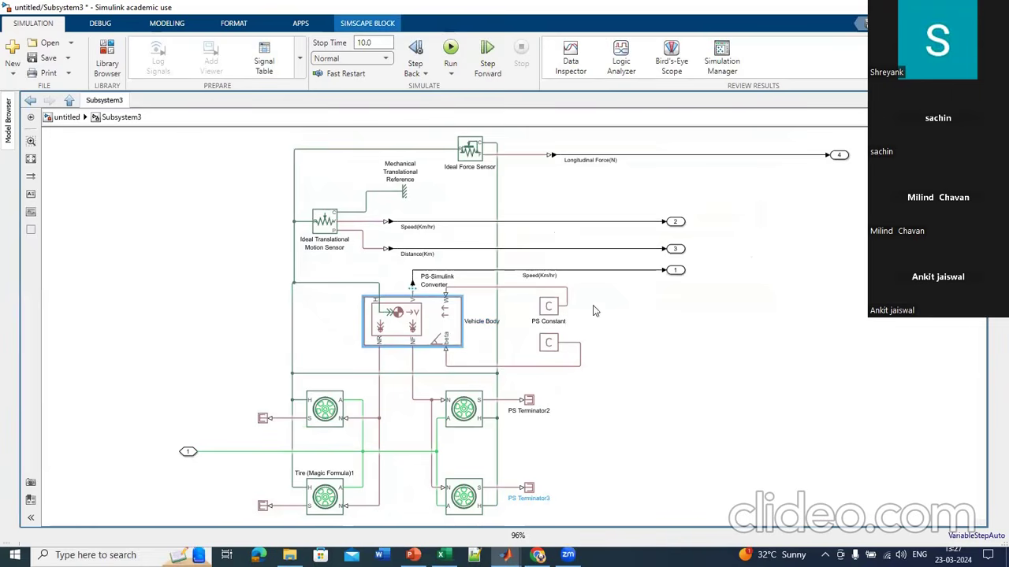
click(667, 337)
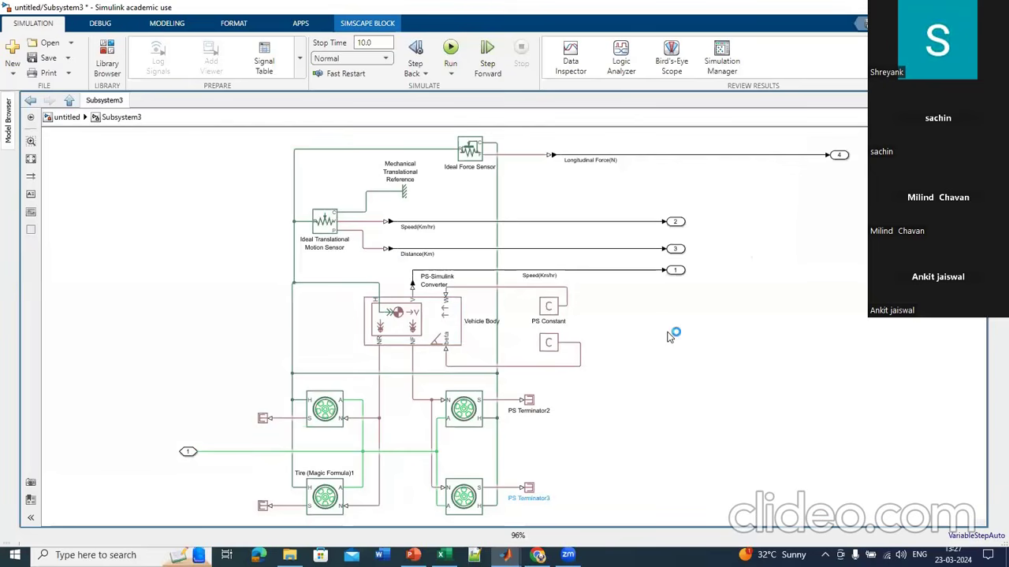
click(617, 341)
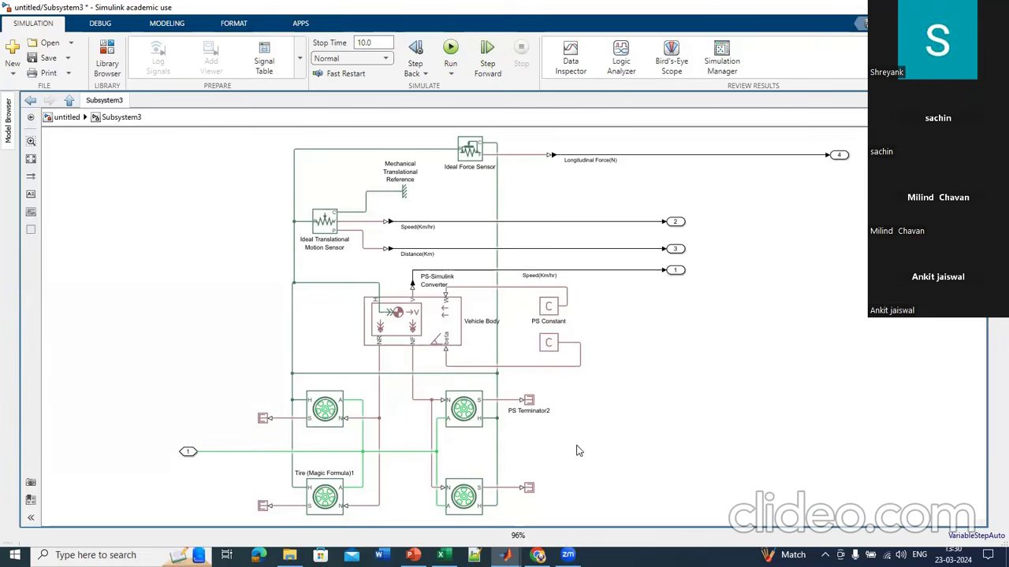
Step: Set the lower-left Magic Formula tire's velocity threshold to 0.1*0.1 m/s
double_click(314, 503)
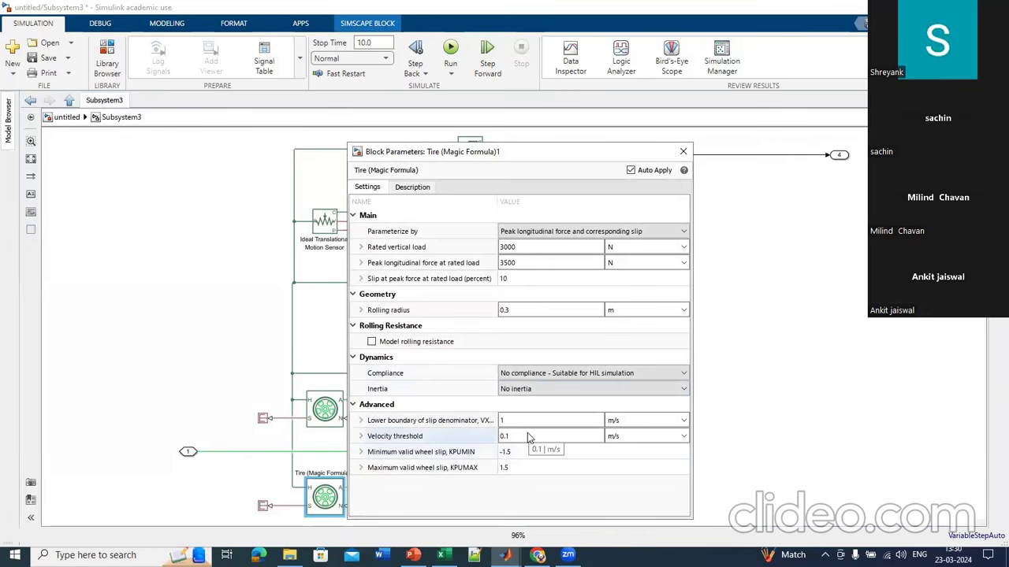
click(528, 436)
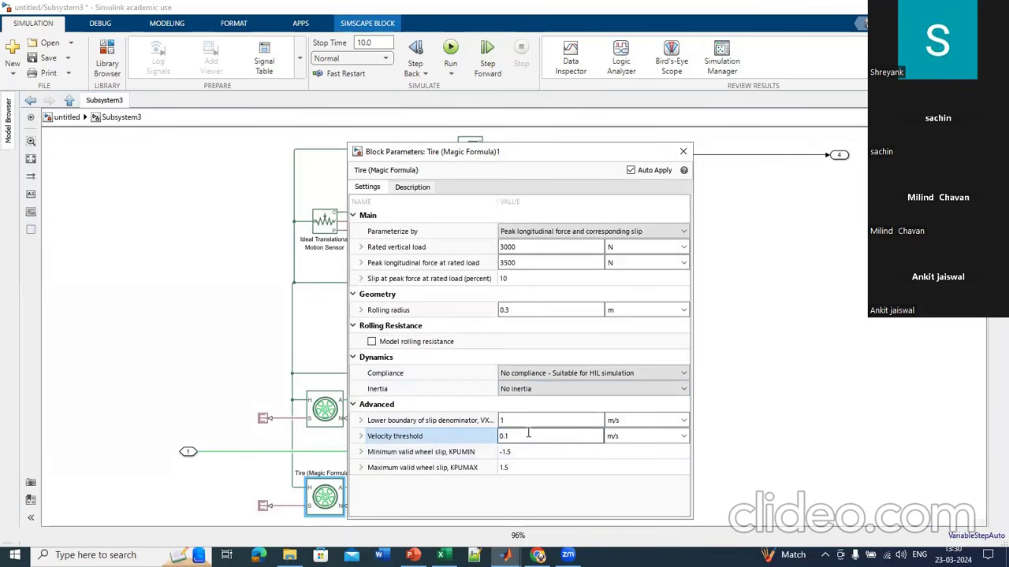
text(*0.1)
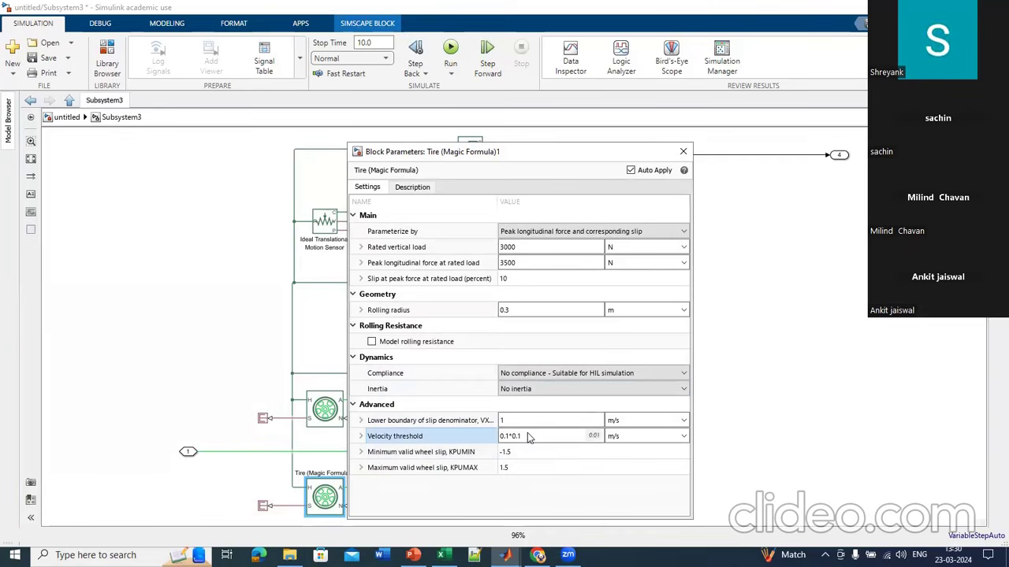
Step: Set the lower-left tire's minimum valid wheel slip KPUMIN to -1e5 and maximum valid wheel slip KPUMAX to 1e5
click(523, 451)
key(BackSpace)
text(e)
key(BackSpace)
text(.5)
click(518, 467)
click(517, 466)
key(BackSpace)
key(BackSpace)
text(e5)
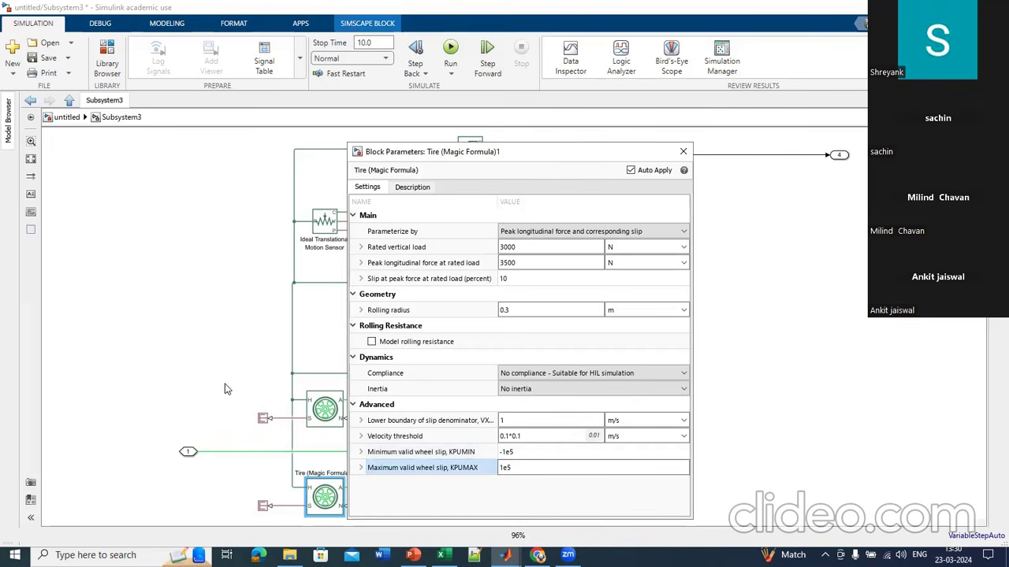
key(Return)
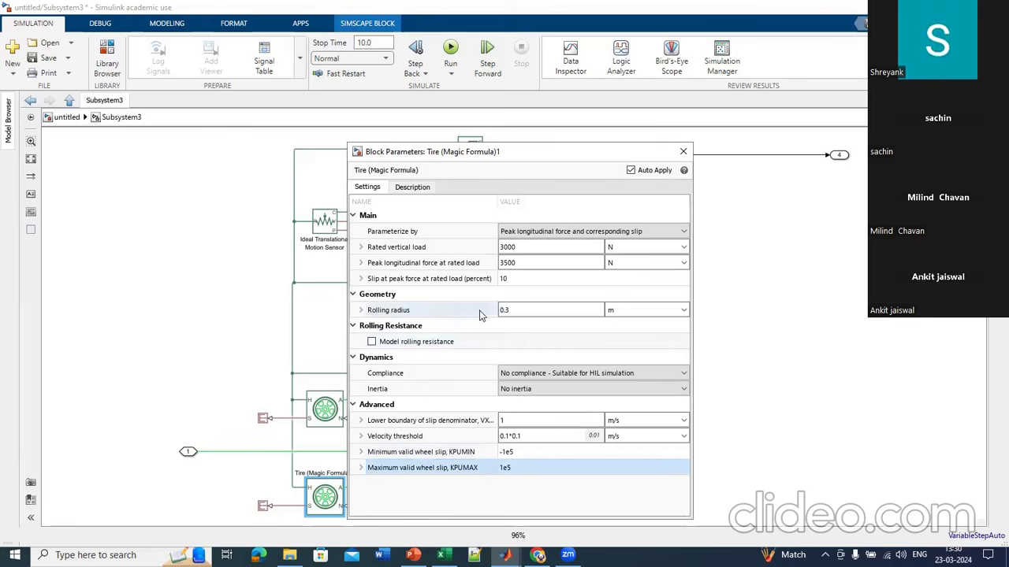
Step: Set the upper-right Magic Formula tire's velocity threshold to 0.1*0.1 m/s
click(683, 152)
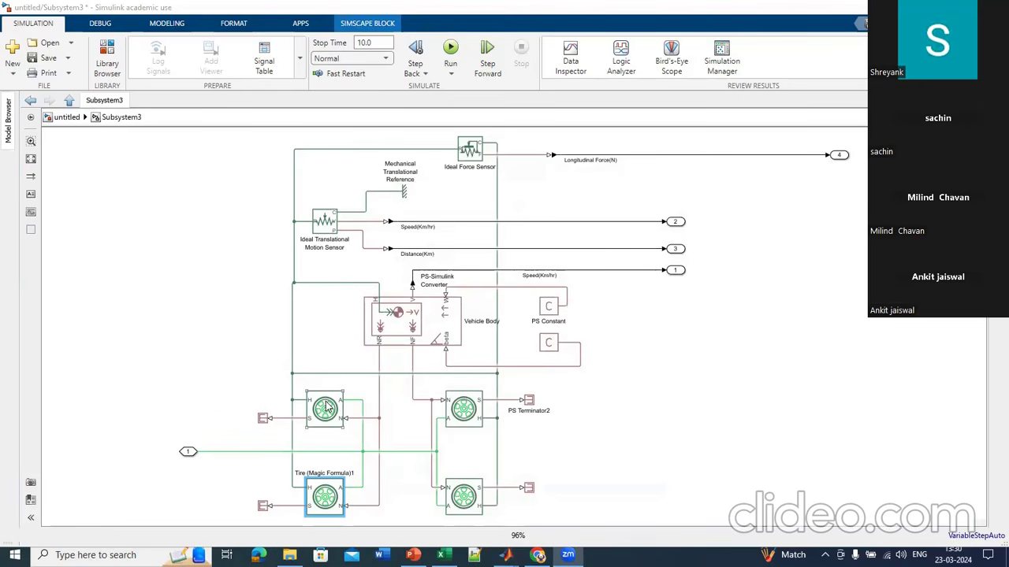
double_click(460, 408)
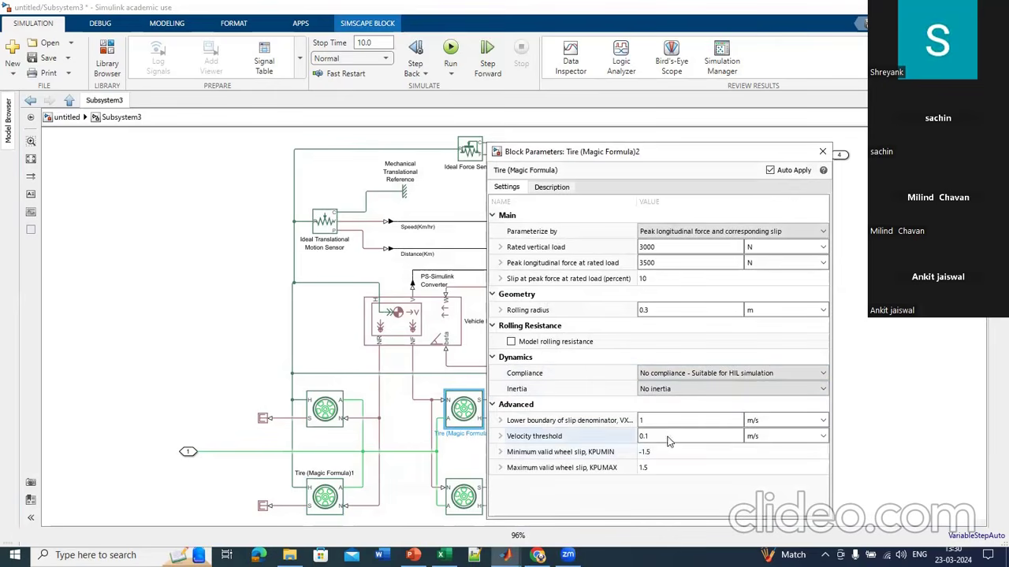
double_click(668, 436)
click(668, 435)
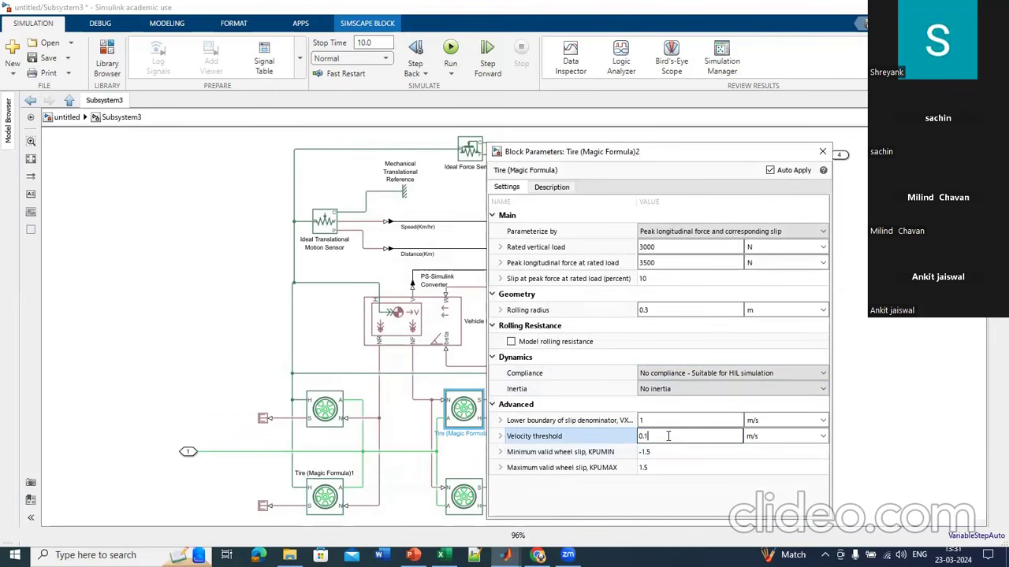
text(*0.1)
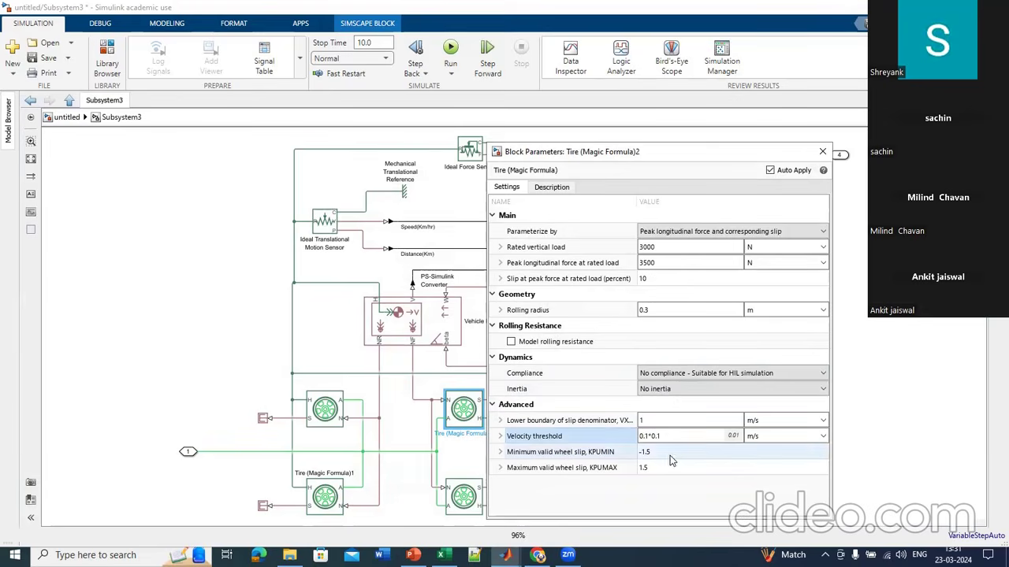
Step: Set the upper-right tire's minimum valid wheel slip KPUMIN to -1e5 and maximum valid wheel slip KPUMAX to 1e5
click(668, 454)
key(BackSpace)
key(BackSpace)
text(.5)
click(660, 468)
key(BackSpace)
key(BackSpace)
text(e5)
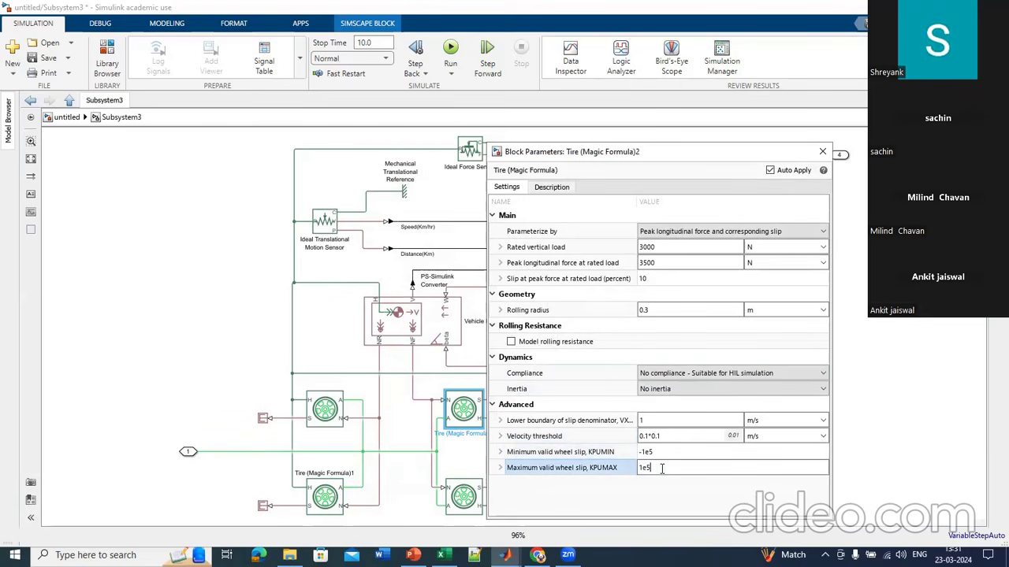
key(Return)
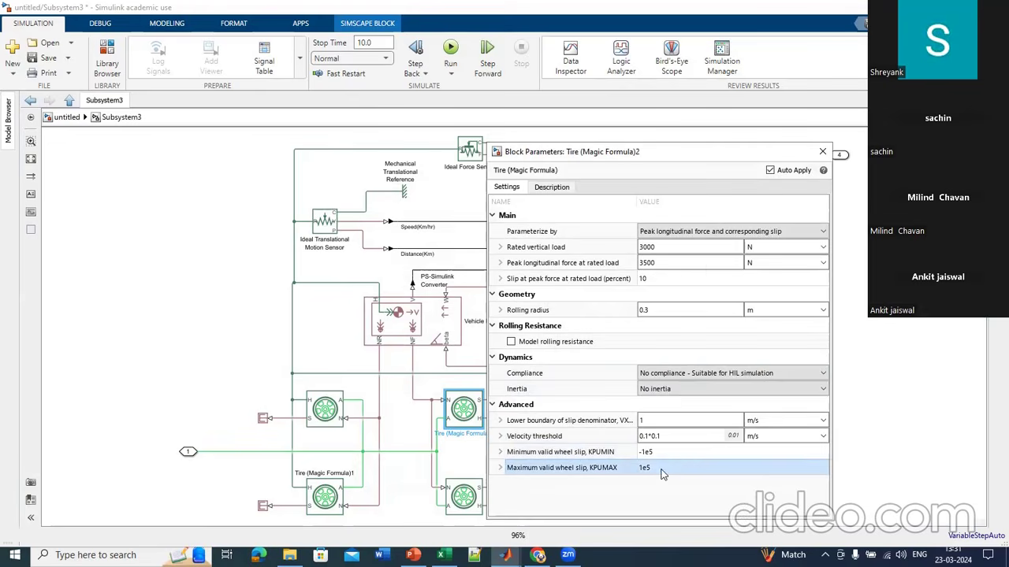
click(823, 153)
Step: Set the lower-right Magic Formula tire's velocity threshold to 0.1*0.1 m/s
click(469, 505)
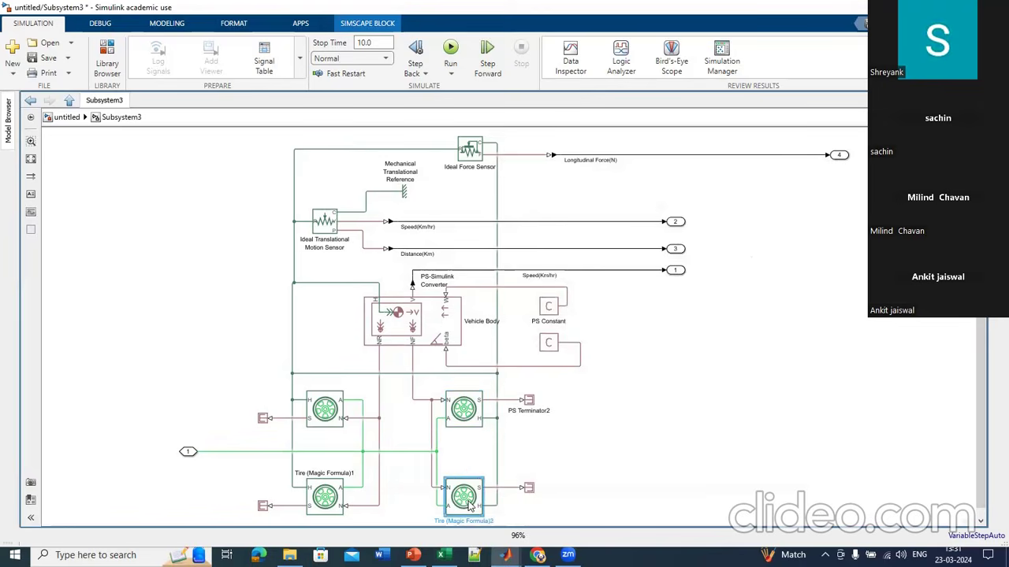
double_click(469, 504)
click(663, 436)
text(0.10.1)
key(BackSpace)
key(BackSpace)
key(BackSpace)
text(*)
key(BackSpace)
key(Return)
text(*0.1)
Step: Set the lower-right tire's minimum valid wheel slip KPUMIN to -1e5 and maximum valid wheel slip KPUMAX to 1e5
double_click(664, 455)
key(BackSpace)
key(BackSpace)
text(e5)
double_click(664, 467)
key(BackSpace)
key(BackSpace)
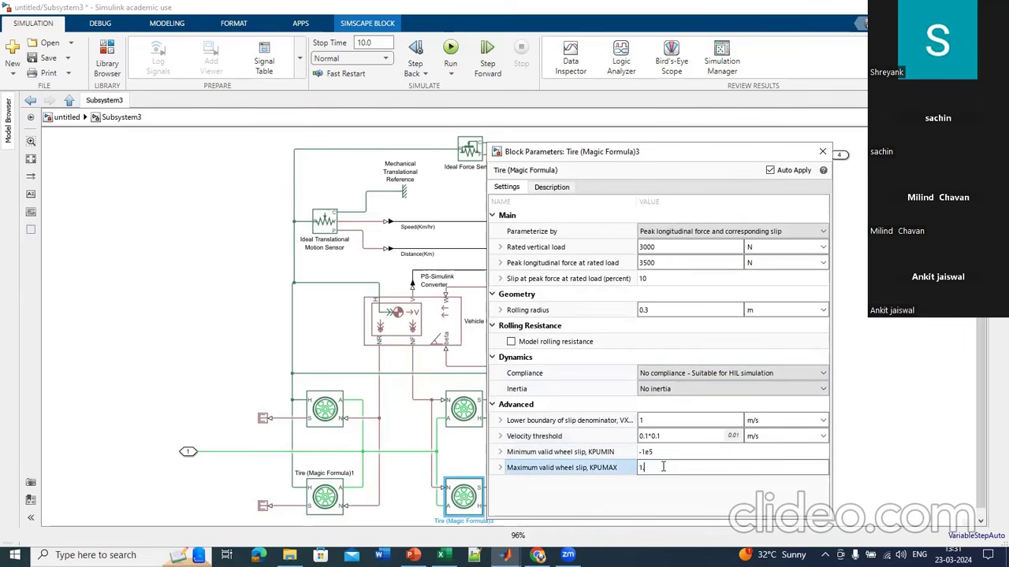
text(e5)
key(Return)
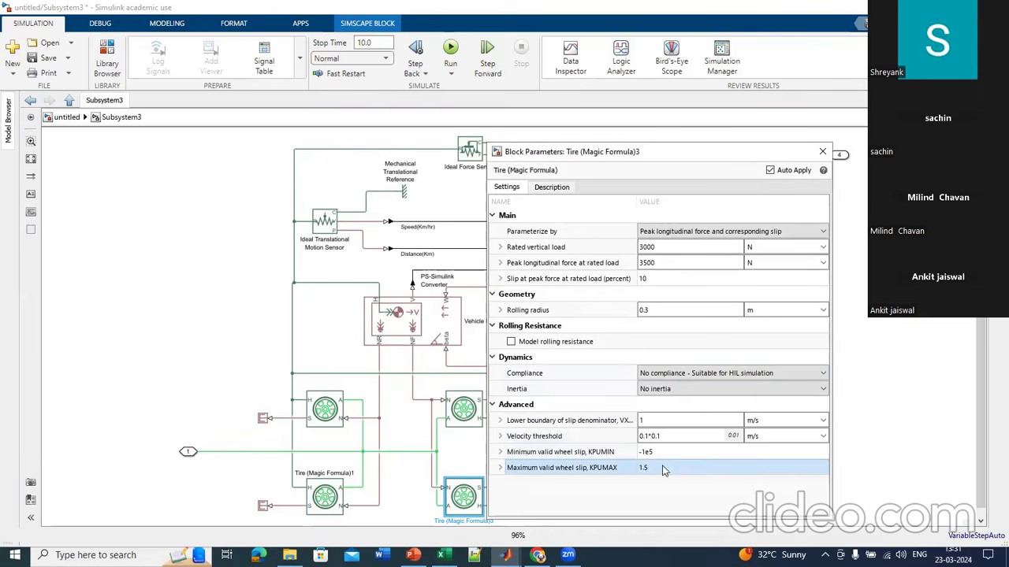
click(820, 154)
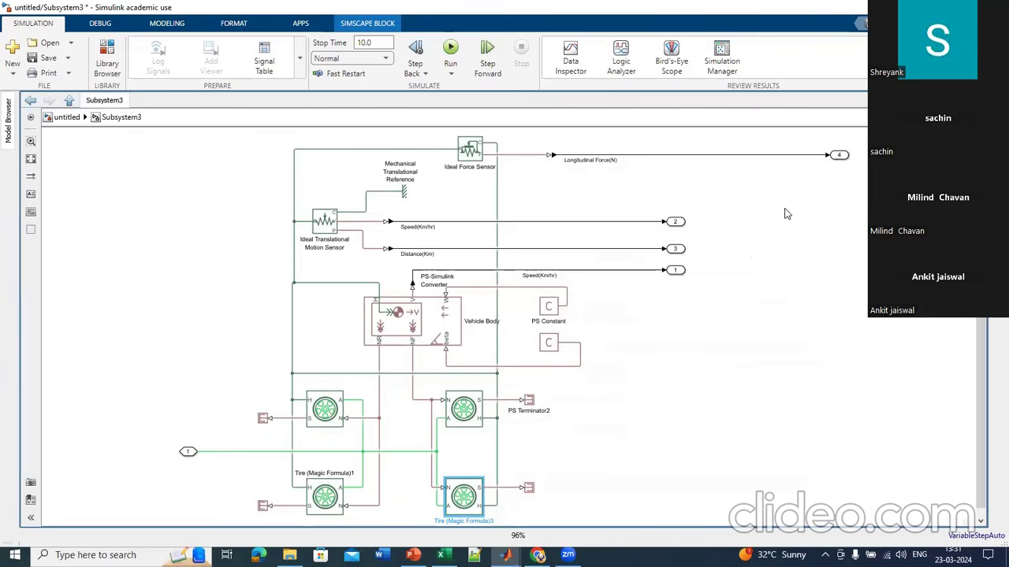
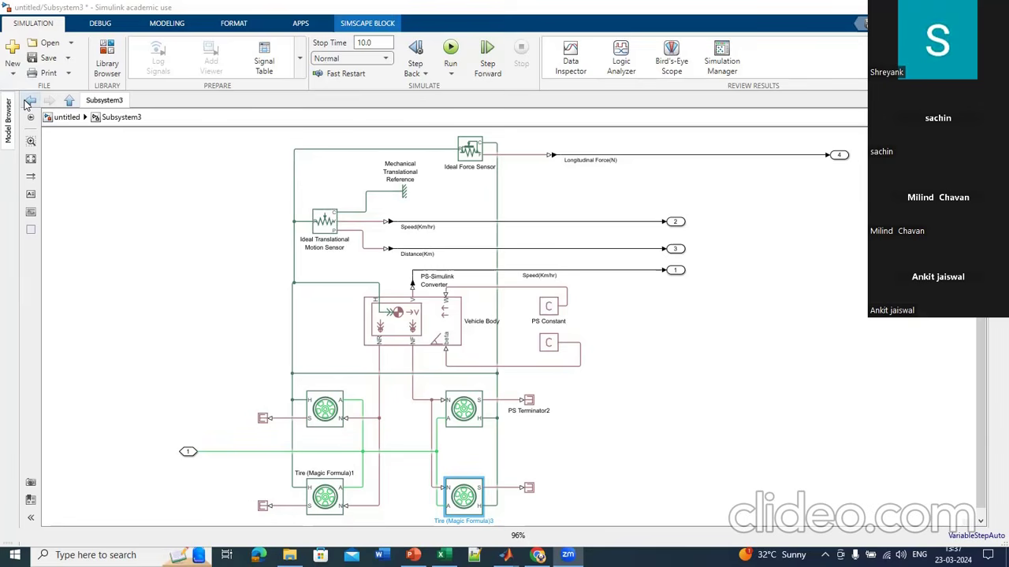
Step: Return to the top-level model, enlarge the Subsystem3 block and connect the gearbox output to its port 1
click(29, 101)
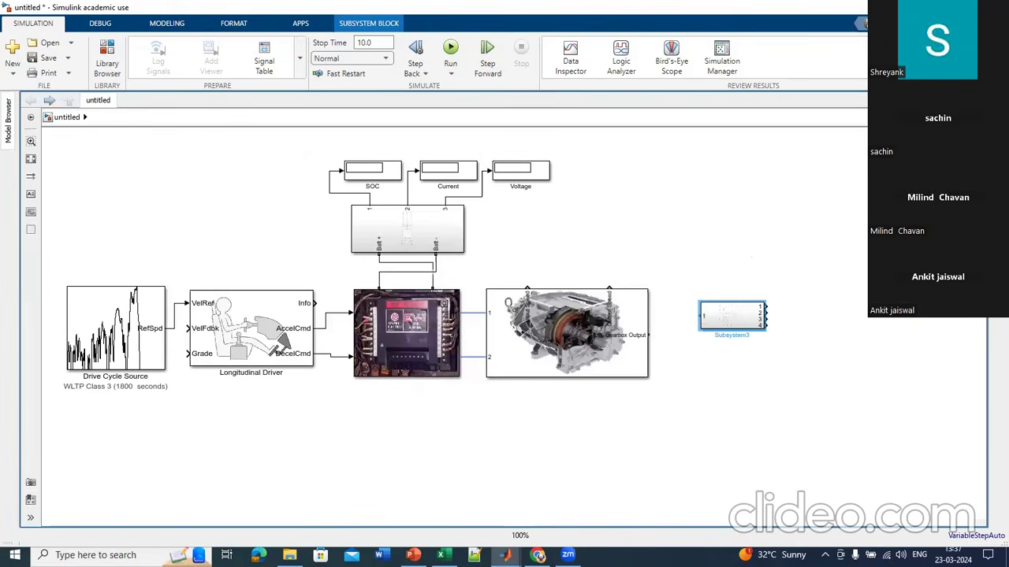
click(764, 331)
drag(765, 331, 798, 383)
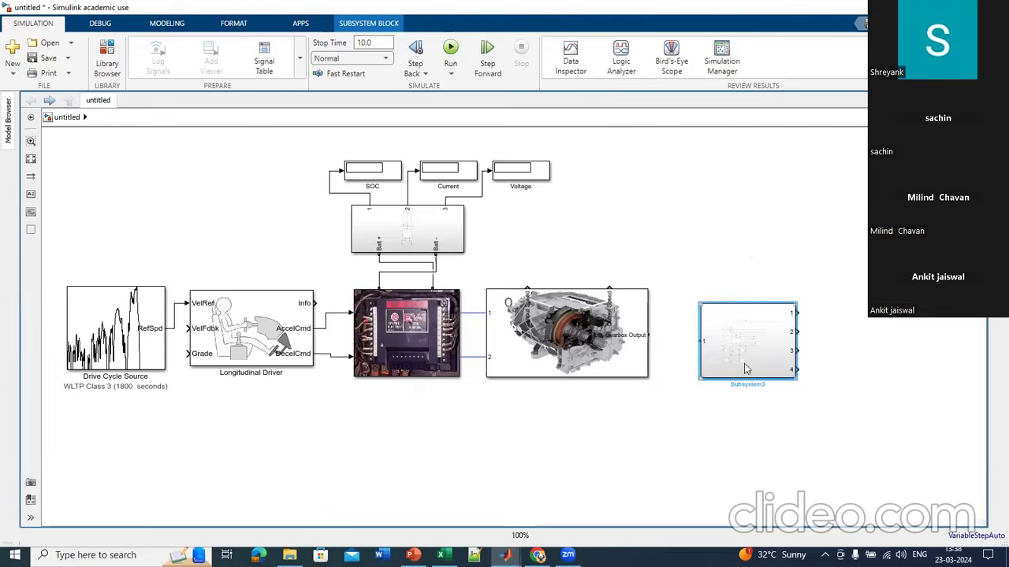
drag(648, 336, 740, 331)
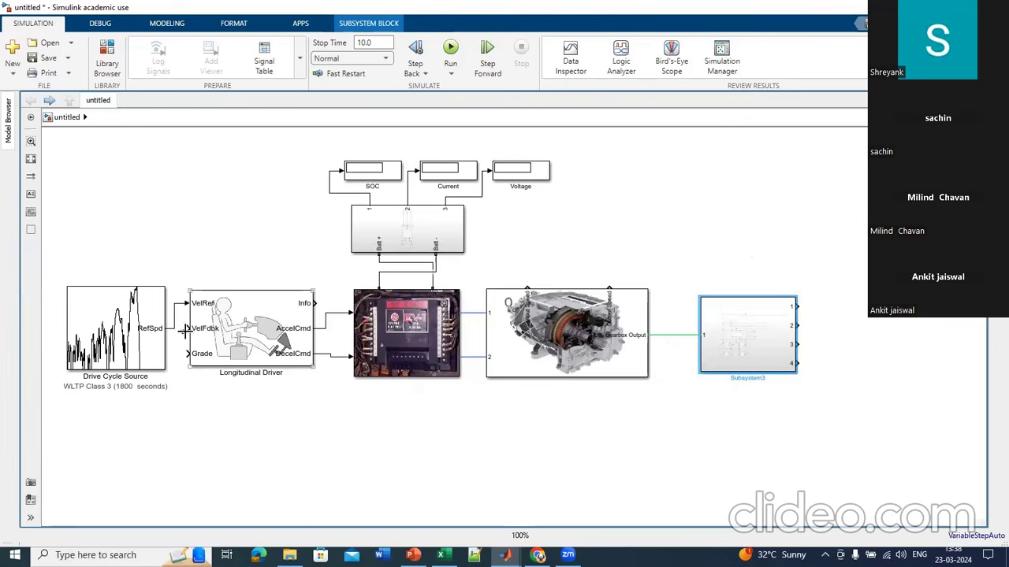
click(797, 306)
key(Delete)
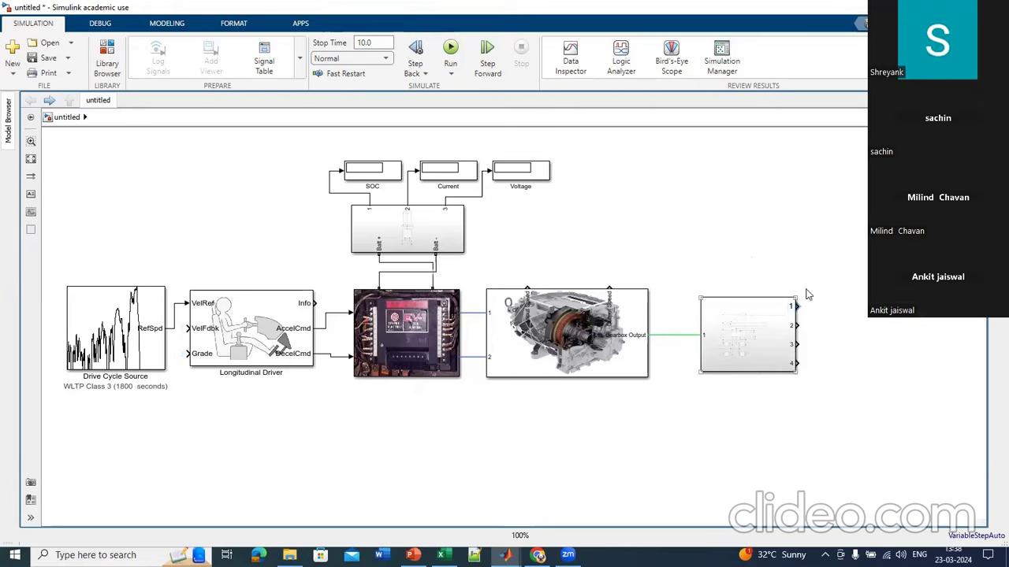
Step: Open Subsystem3 and show the parameters of the PS-Simulink Converter on the Vehicle Body's V output
click(757, 337)
double_click(758, 337)
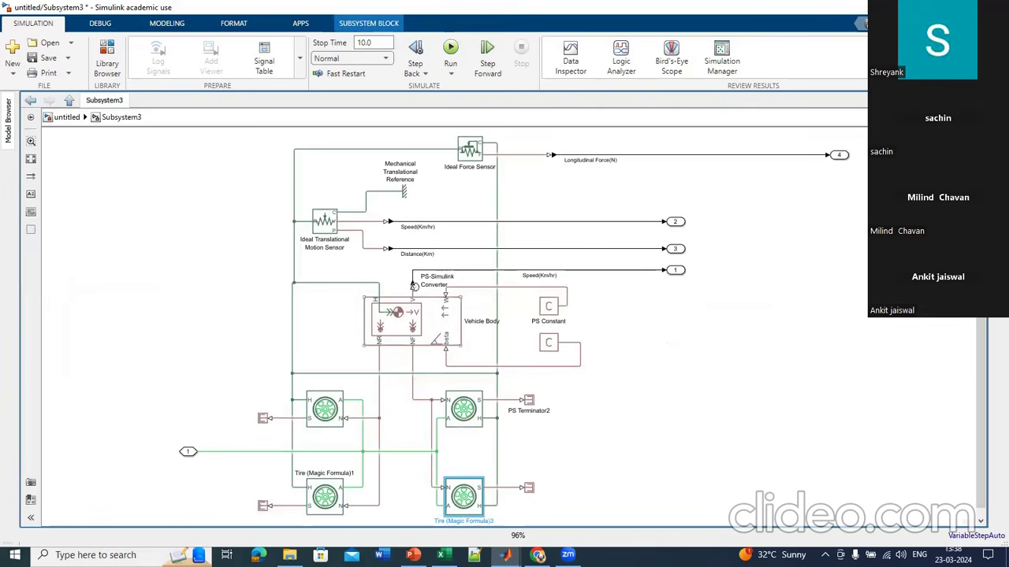
click(413, 288)
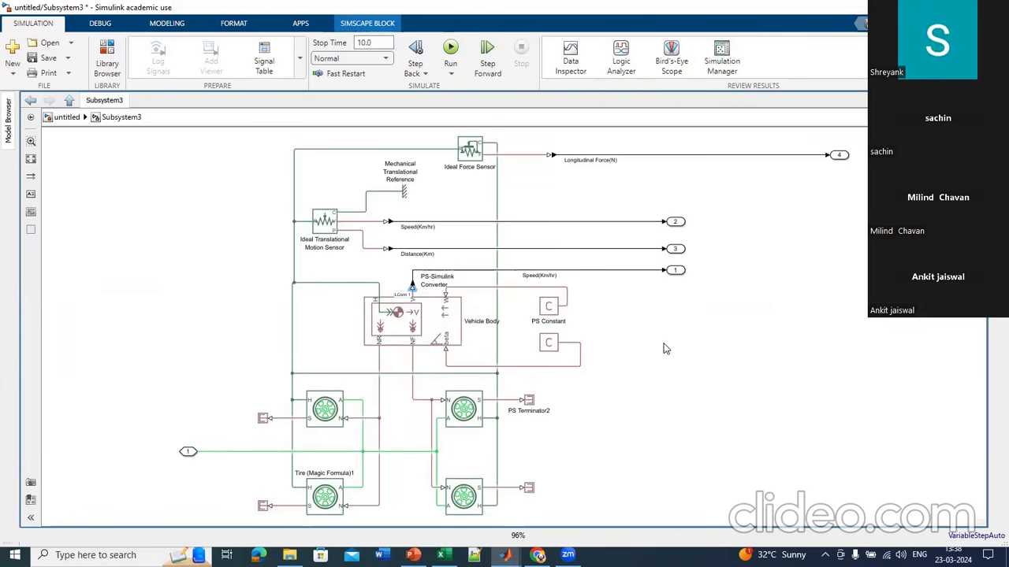
double_click(411, 283)
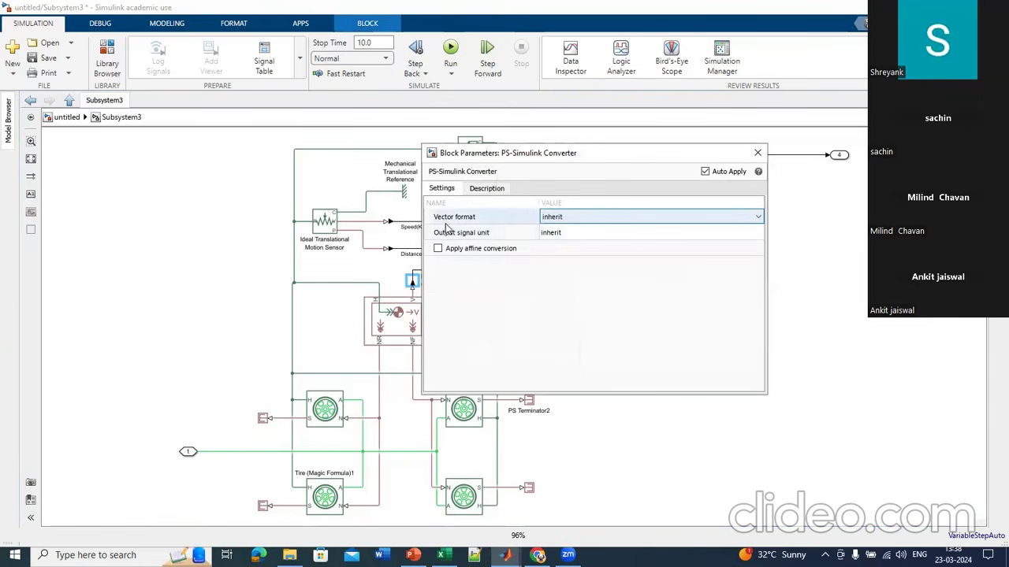
Step: Browse the available output signal units and try to set the converter's unit to Km/hr
click(513, 232)
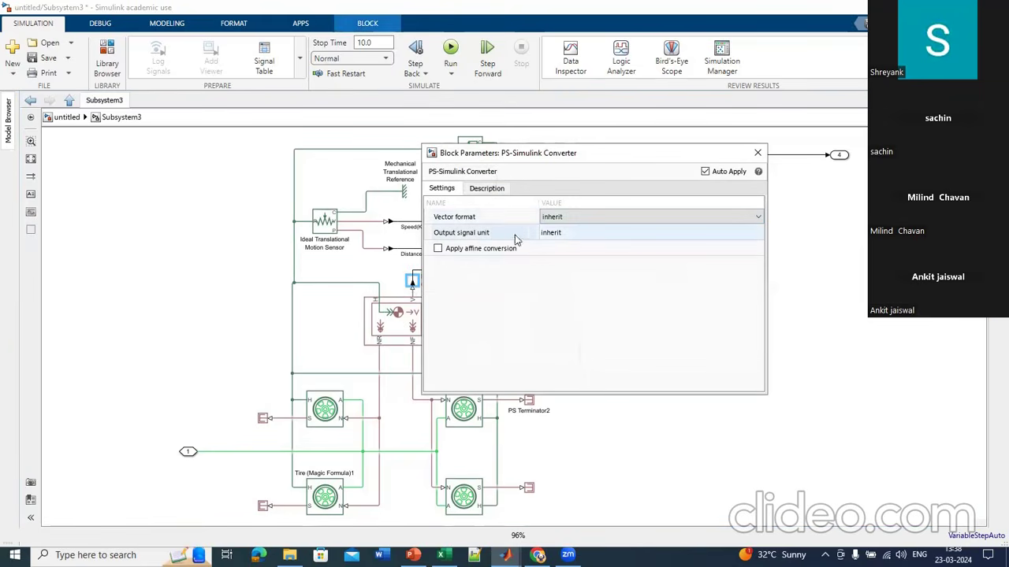
click(581, 232)
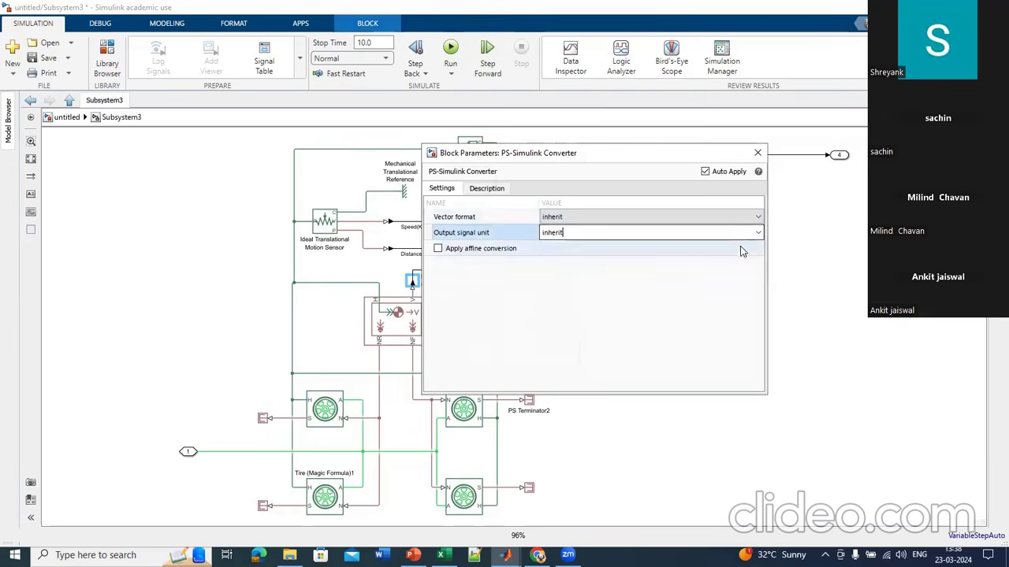
click(757, 235)
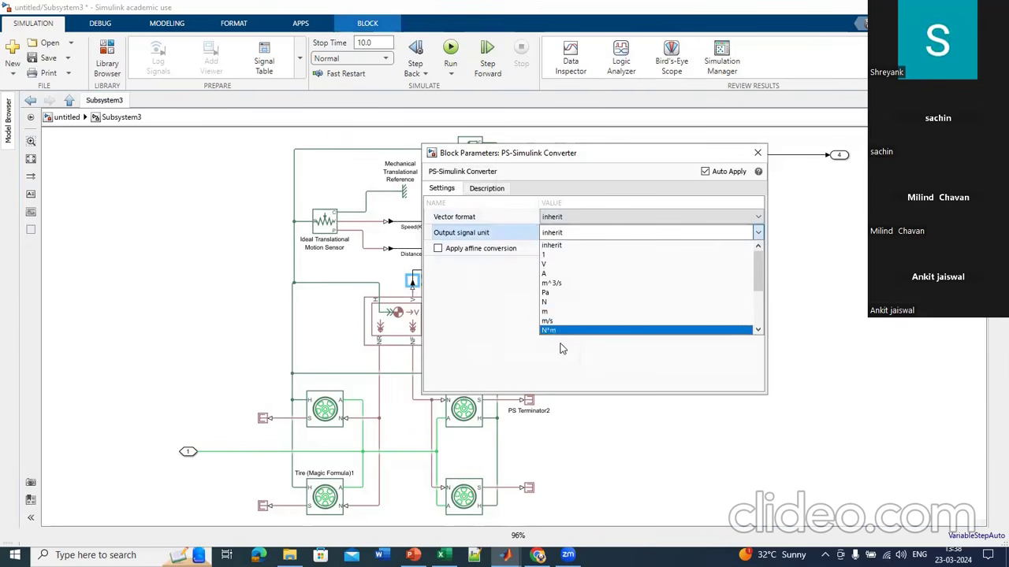
scroll(557, 325, down, 2)
scroll(557, 324, down, 1)
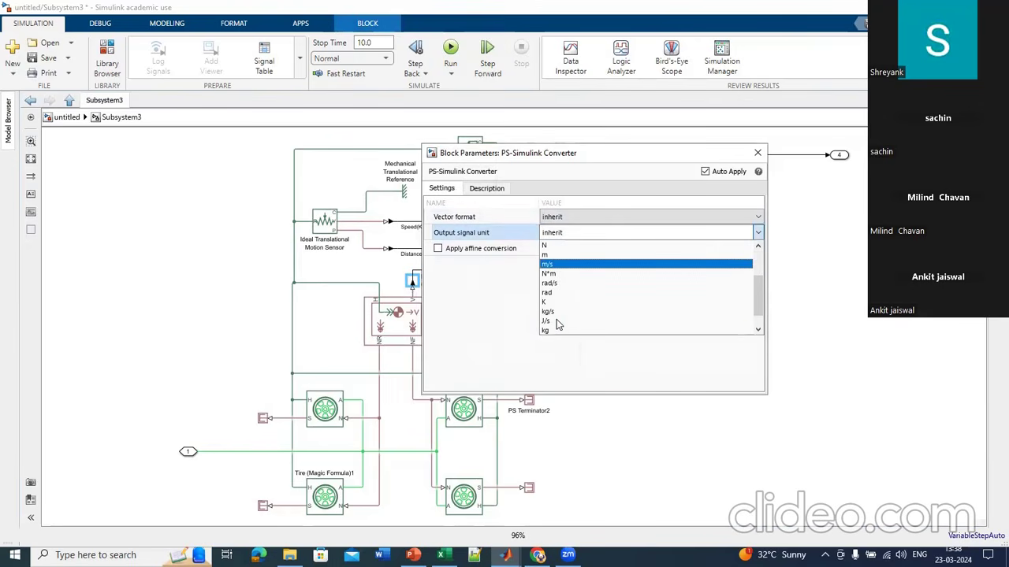
scroll(558, 324, down, 2)
scroll(557, 271, up, 5)
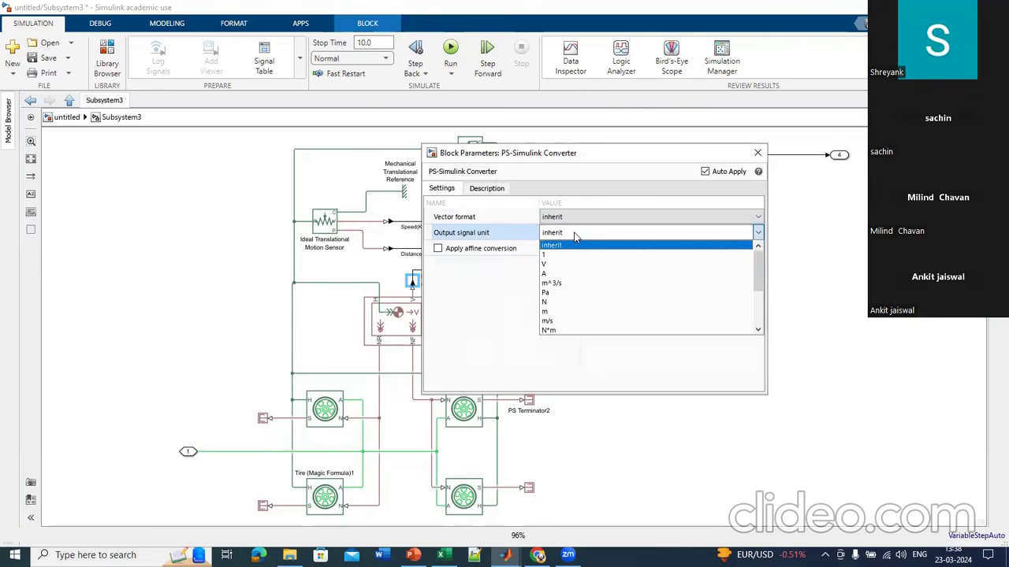
click(574, 234)
text(Km/hr)
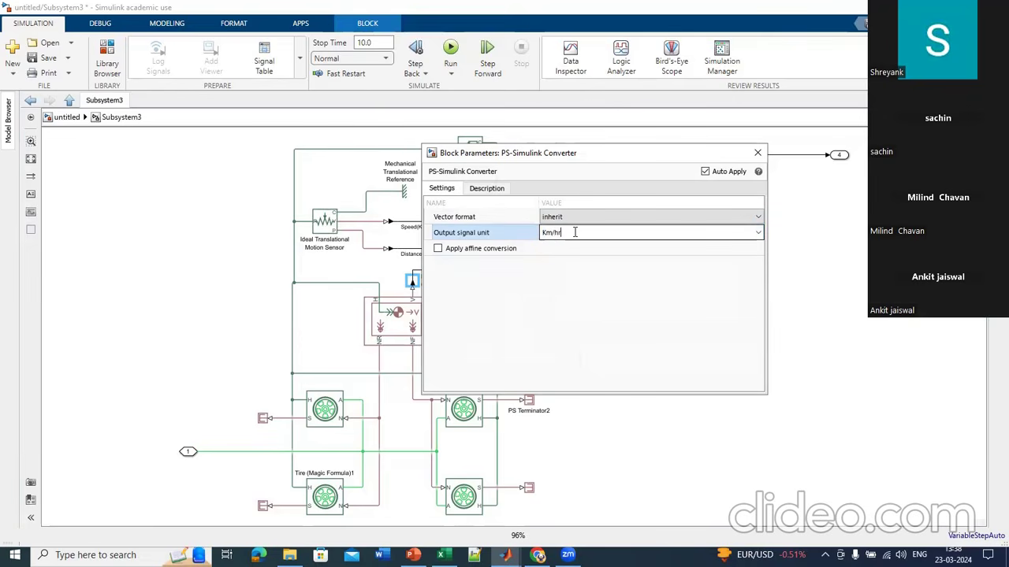
key(Return)
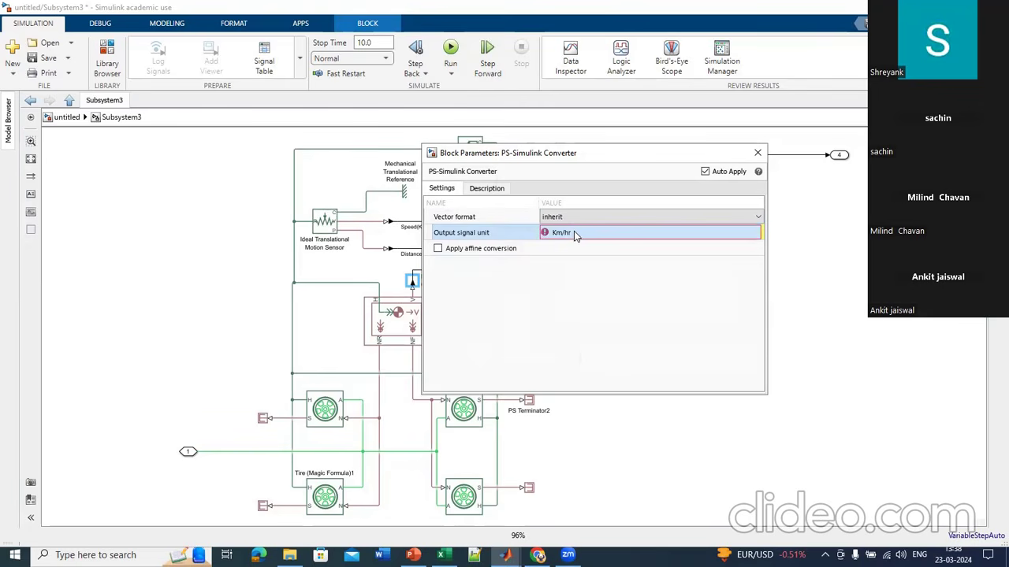
Step: Try Km/h and km/h as the converter's output signal unit
click(573, 231)
key(BackSpace)
key(BackSpace)
text(h)
key(Return)
mouse_move(575, 234)
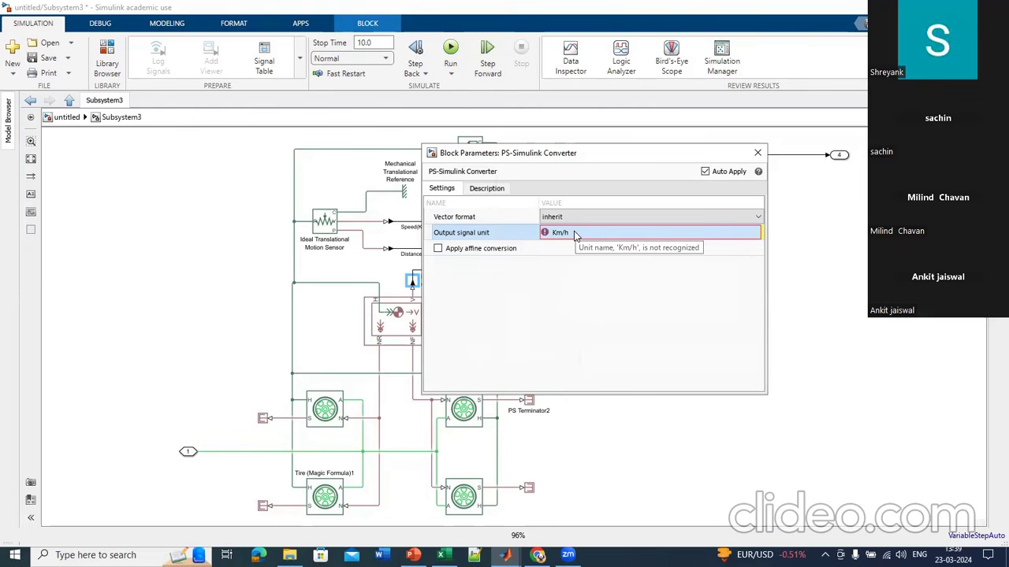
click(586, 232)
key(BackSpace)
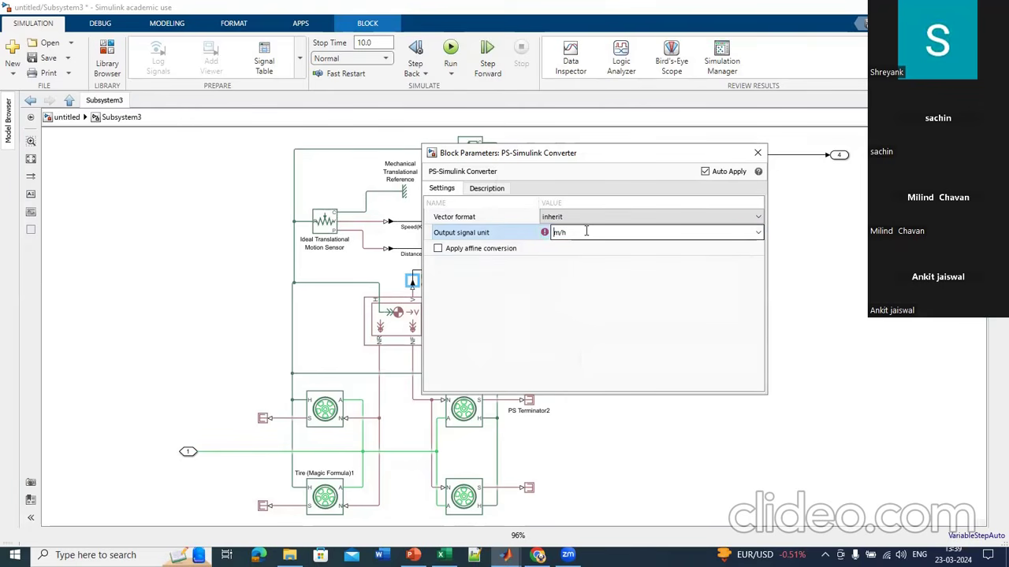
text(k)
key(Return)
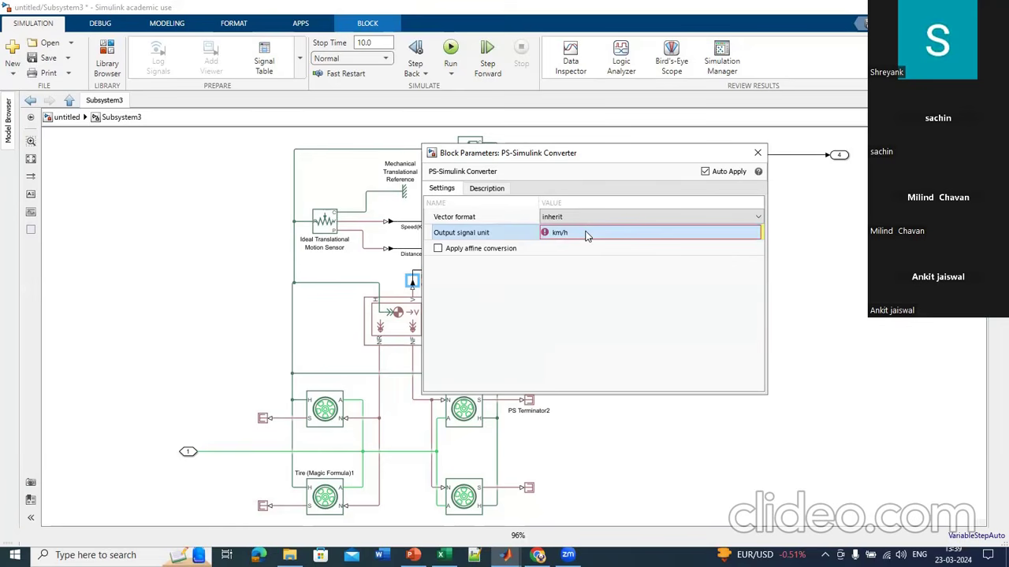
Step: Set the output signal unit of the Vehicle Body's speed converter to km/hr
triple_click(586, 231)
click(586, 232)
text(r)
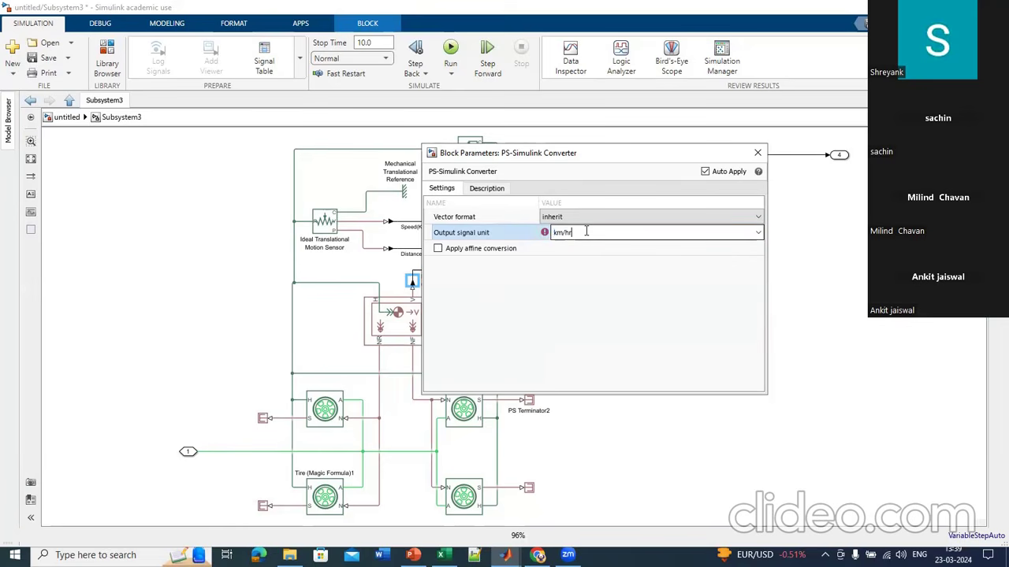
key(Return)
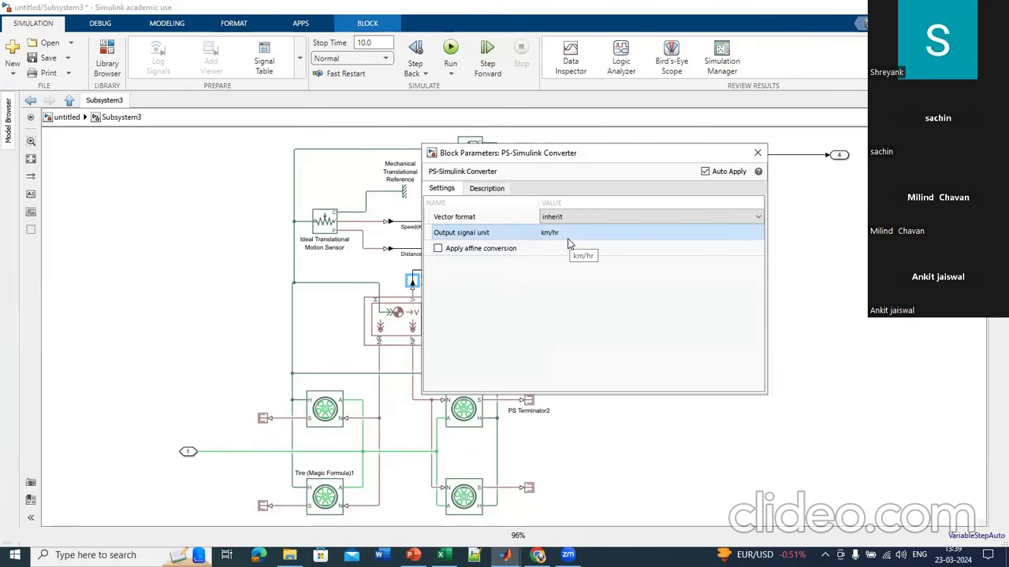
Step: Return to the top-level model and connect Subsystem3's output 1 to the Longitudinal Driver's VelFdbk input
click(30, 101)
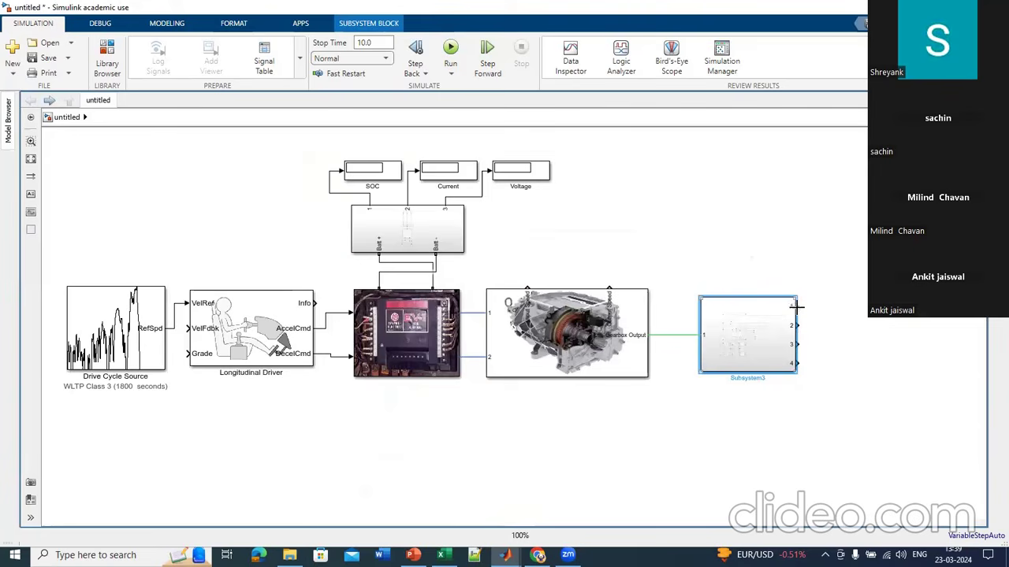
drag(796, 303, 185, 328)
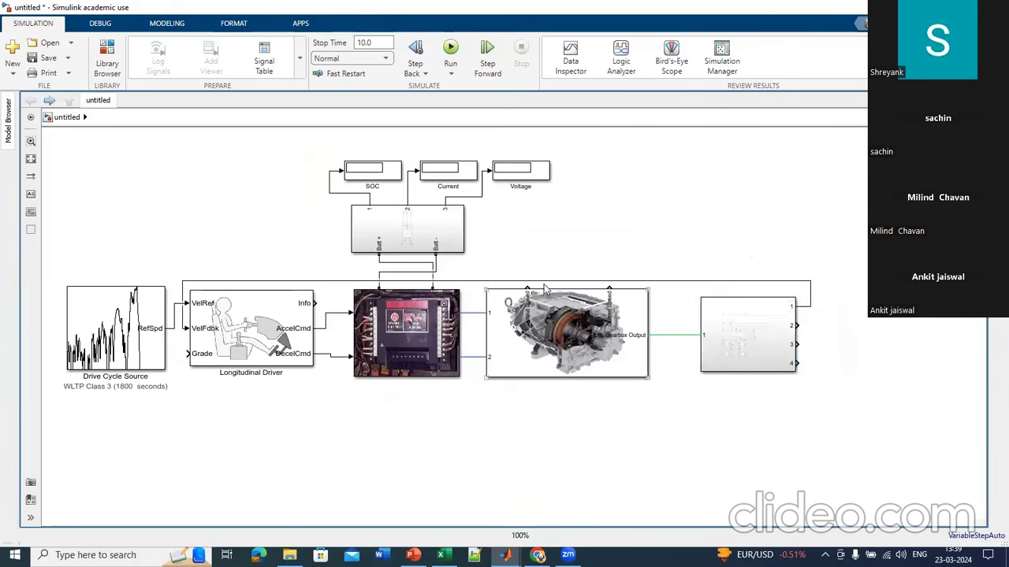
Step: Add a Simulink/Sinks Scope above the motor and gearbox subsystem and connect it to that subsystem's upper-left output
double_click(550, 242)
text(scop)
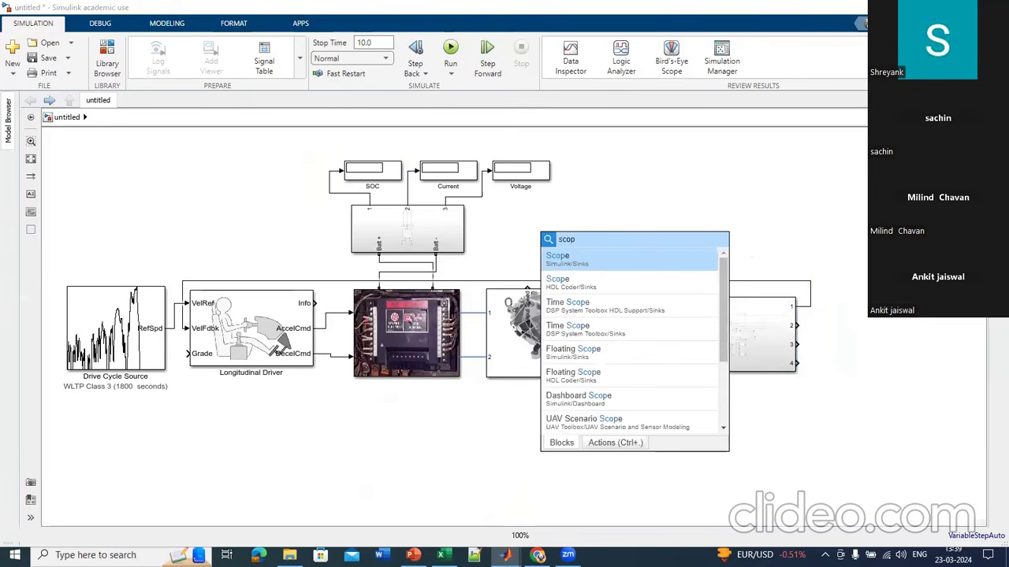
key(Return)
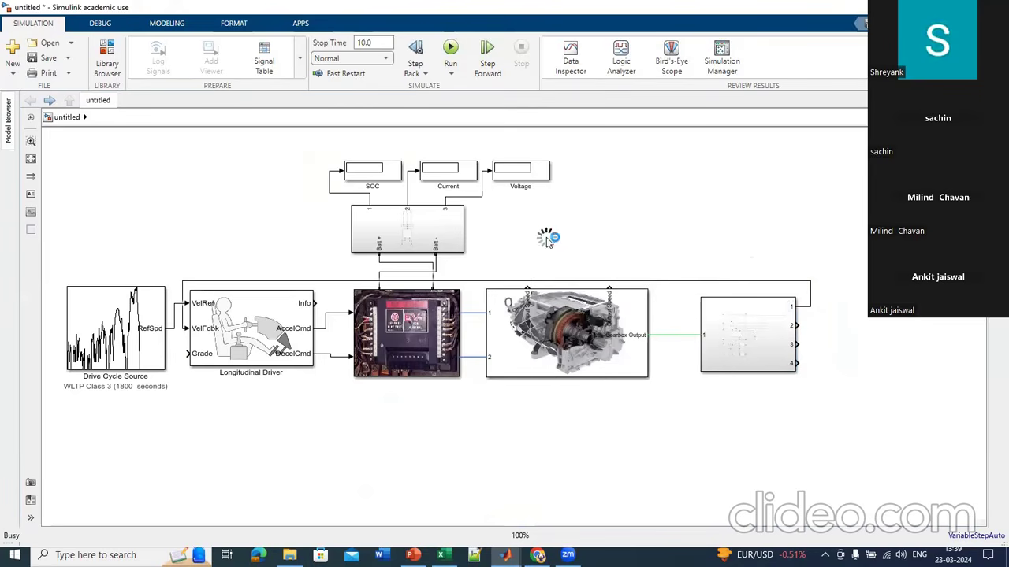
drag(536, 240, 528, 288)
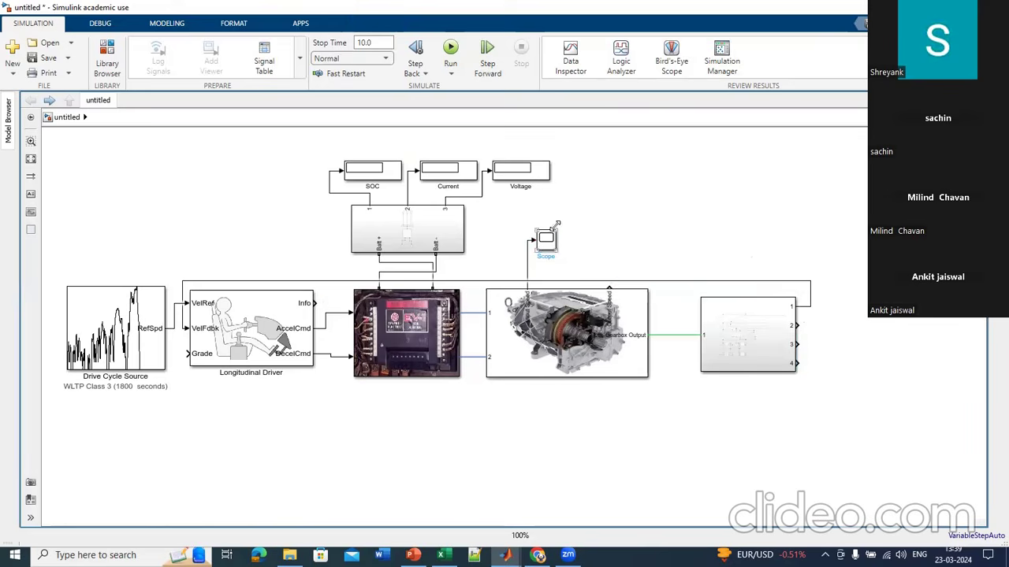
Step: Connect the gearbox subsystem's upper-right output to the Scope's second input and label the two scope signals Input Speed and Output Speed
drag(546, 238, 565, 229)
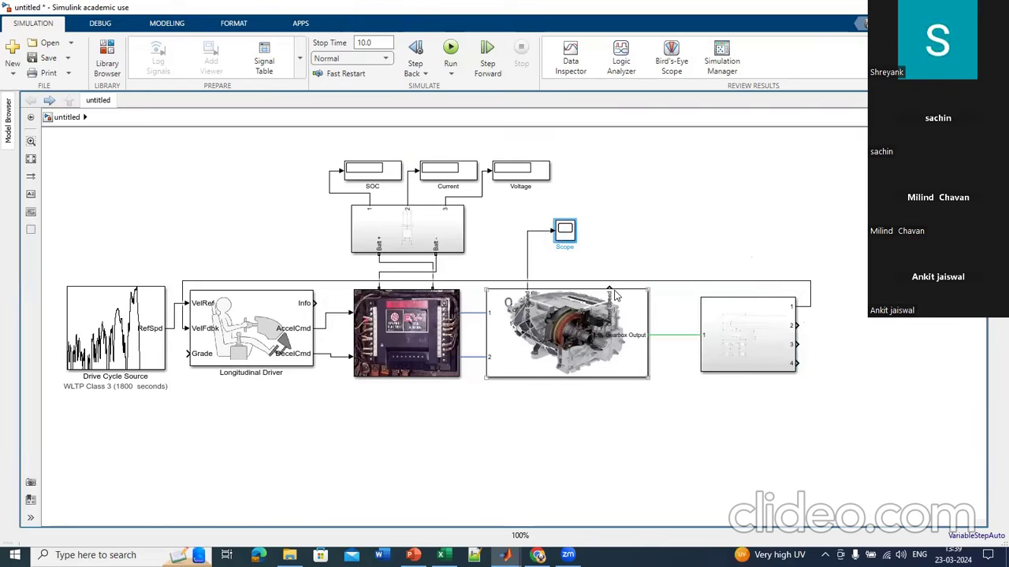
drag(609, 286, 551, 239)
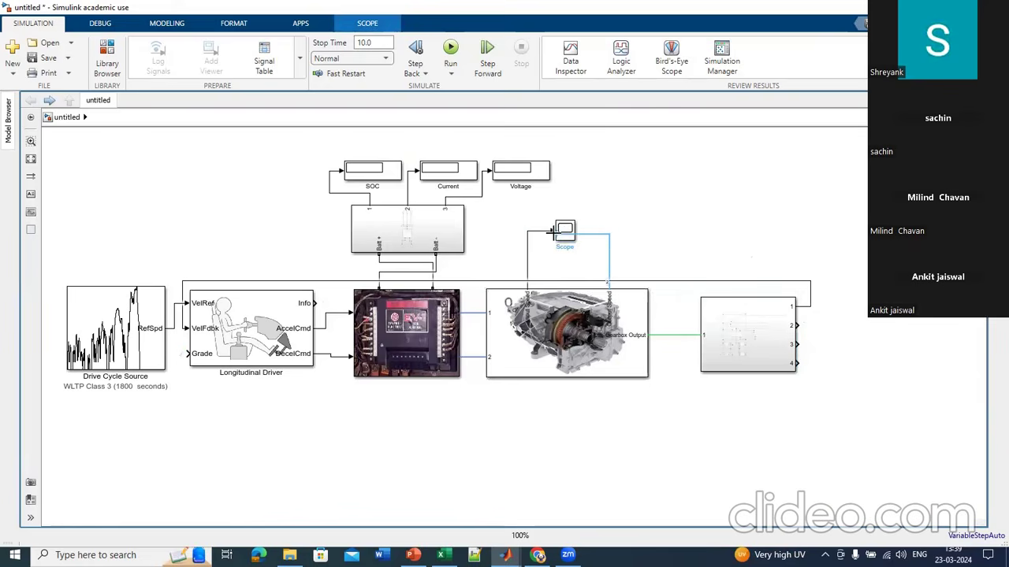
click(594, 270)
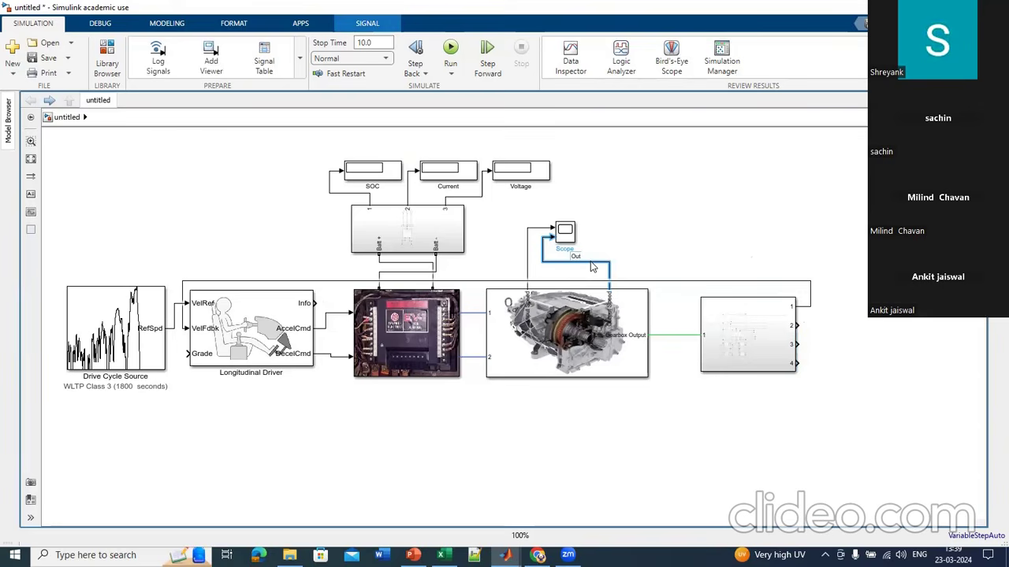
text(put Speed)
click(528, 258)
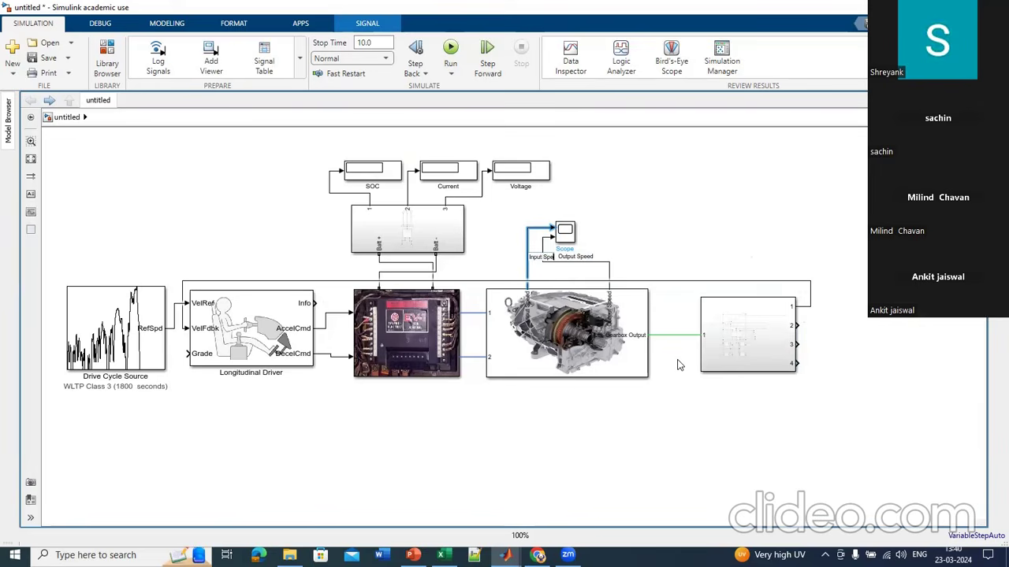
click(669, 162)
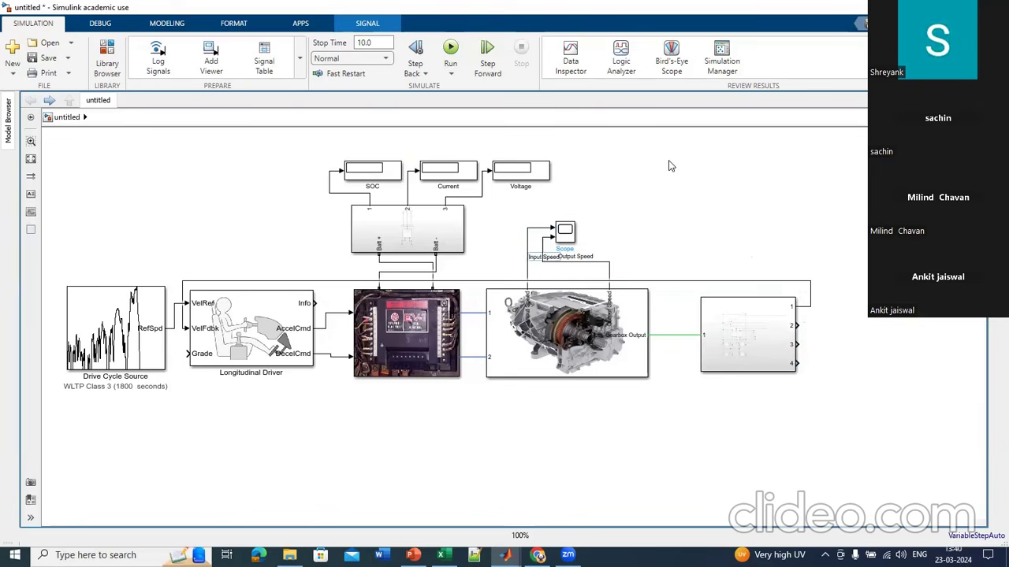
drag(537, 258, 505, 257)
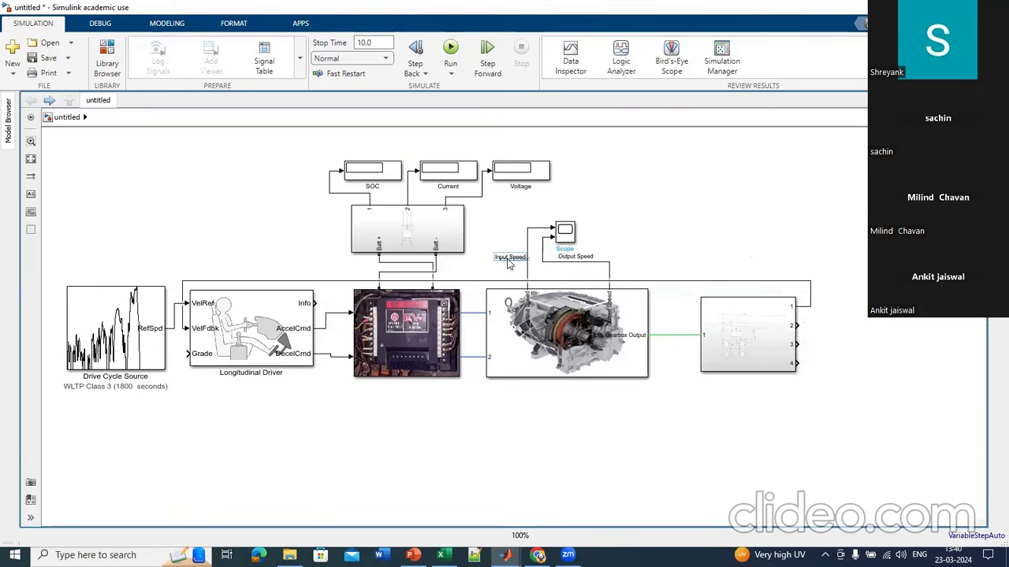
Step: In Subsystem3, set the output signal unit of the motion sensor's speed PS-Simulink Converter to m/s
click(769, 344)
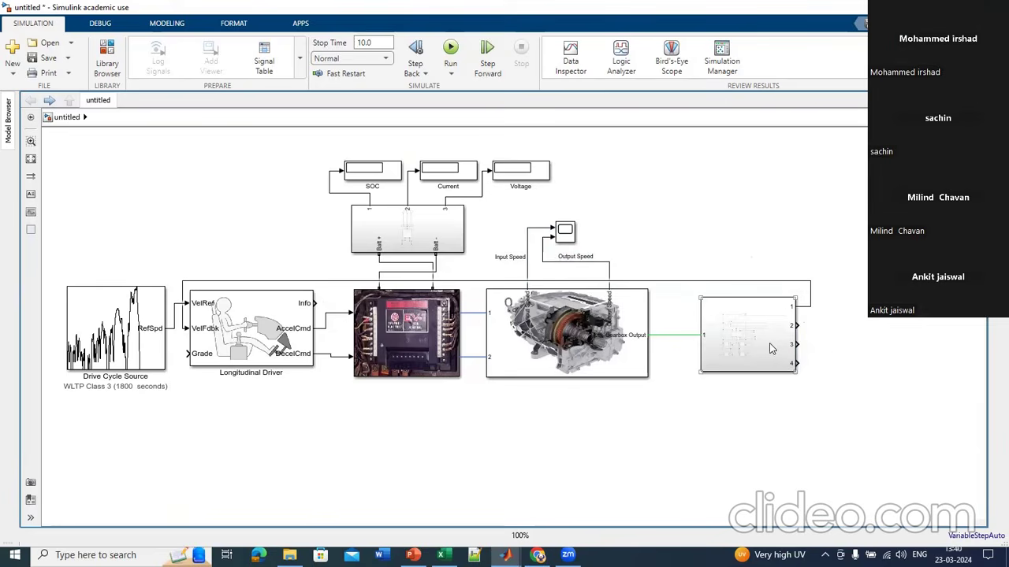
double_click(770, 350)
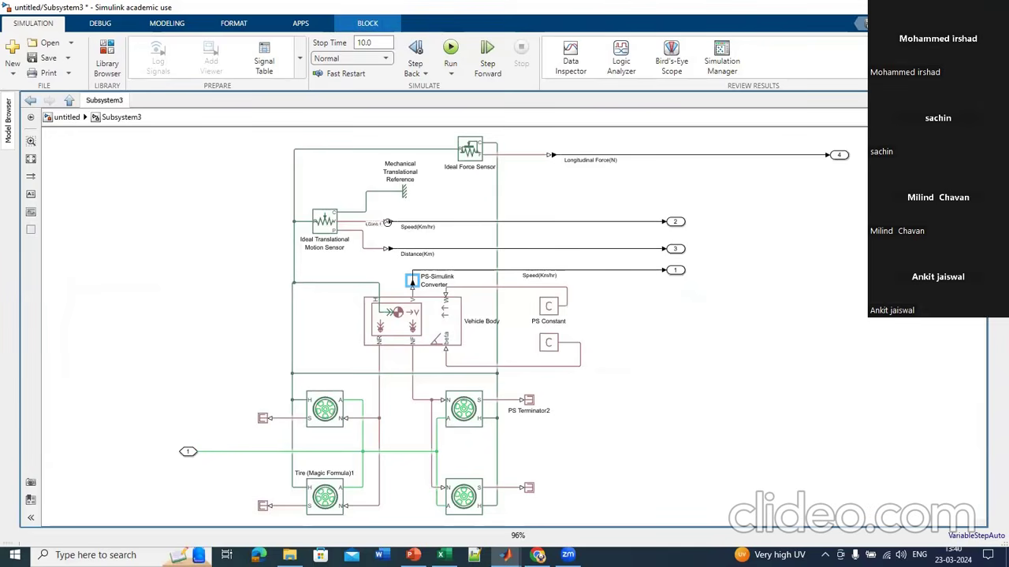
key(ctrl+v)
double_click(391, 223)
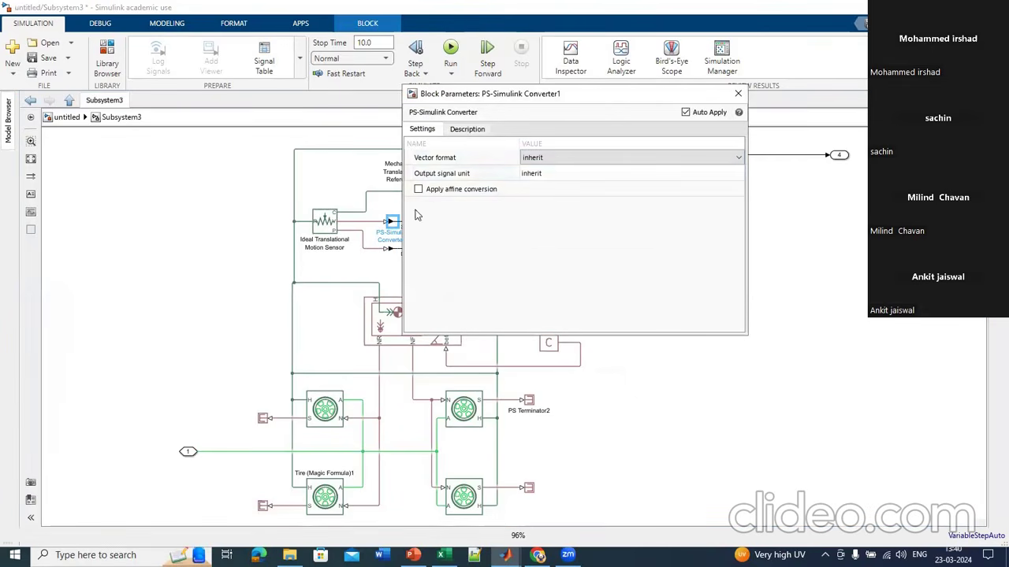
click(563, 172)
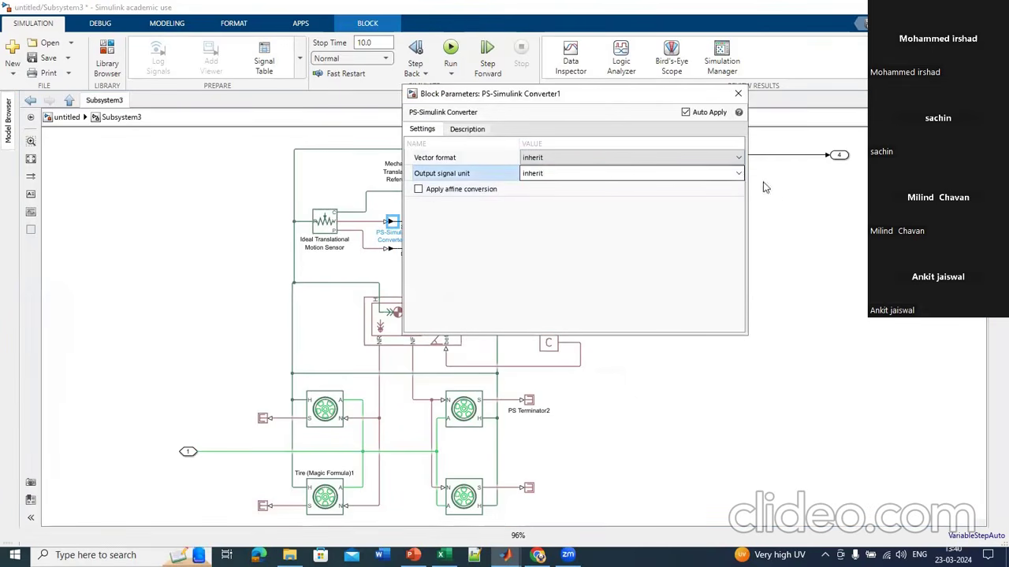
click(738, 174)
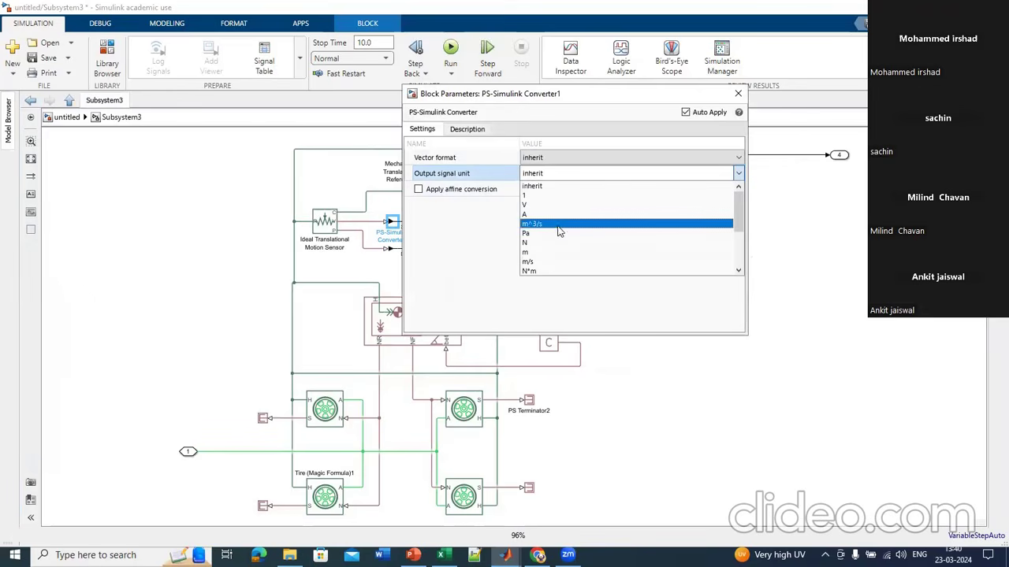
click(544, 261)
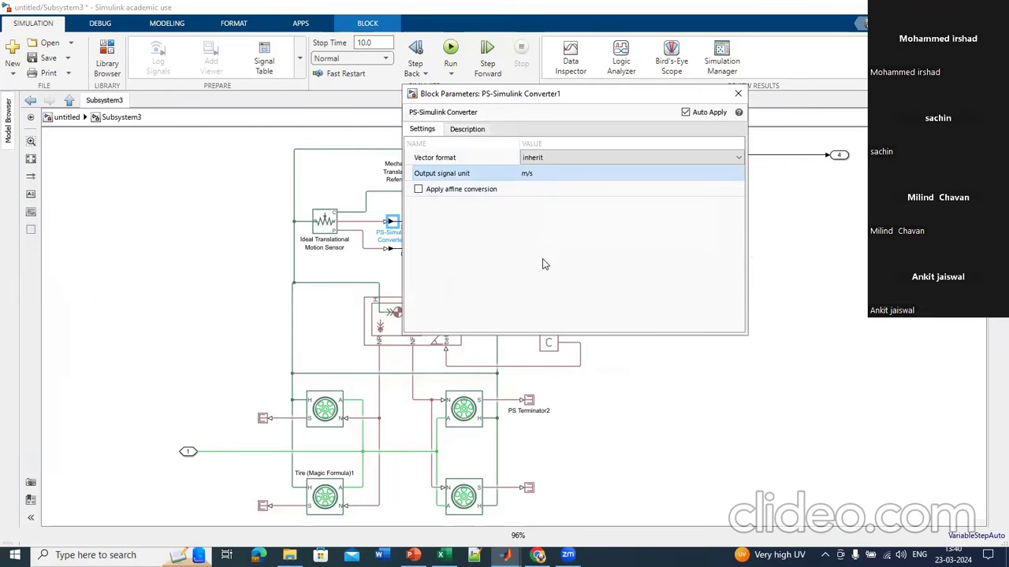
click(735, 382)
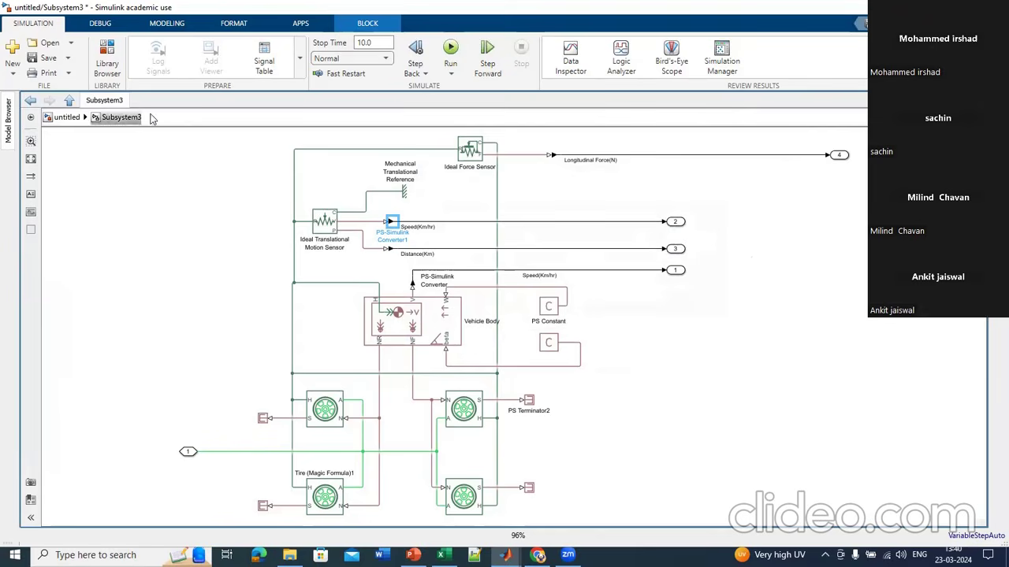
Step: Return to the top-level model, add a Simulink/Sinks Scope beside Subsystem3 and connect outputs 2, 3 and 4 to it
click(30, 100)
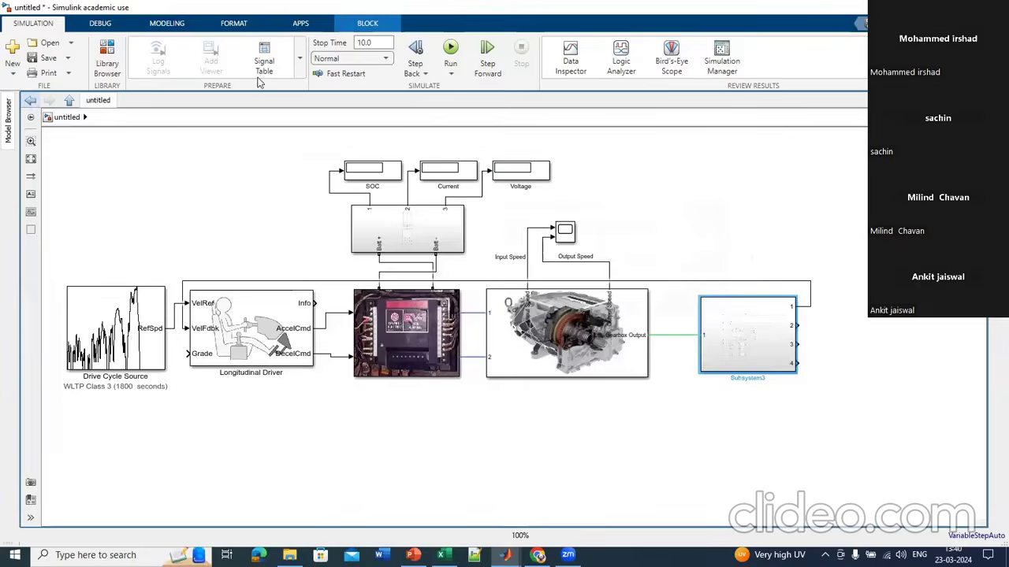
double_click(844, 334)
text(scop)
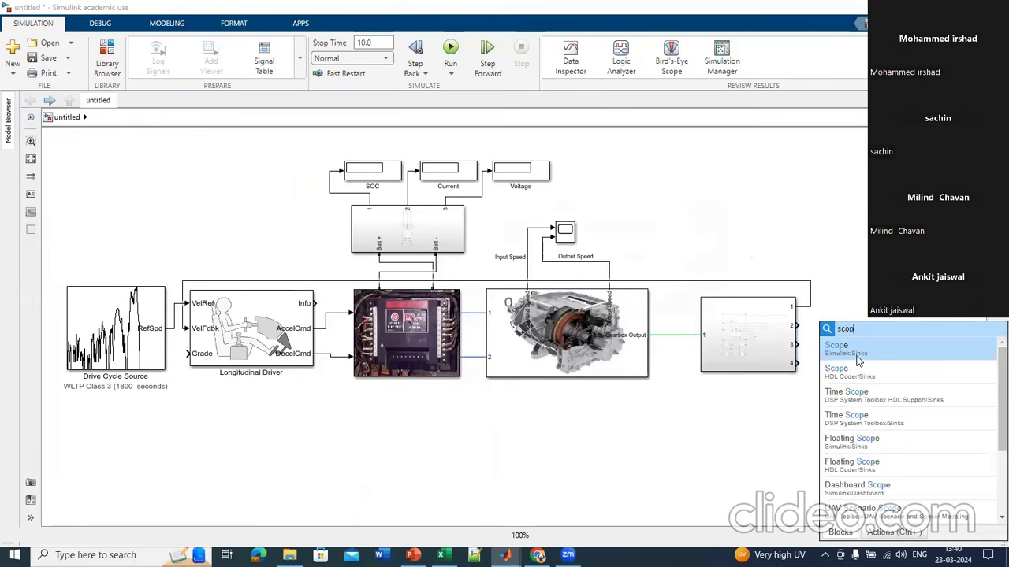
click(859, 353)
mouse_move(831, 332)
mouse_down()
mouse_move(791, 325)
mouse_move(833, 332)
mouse_up()
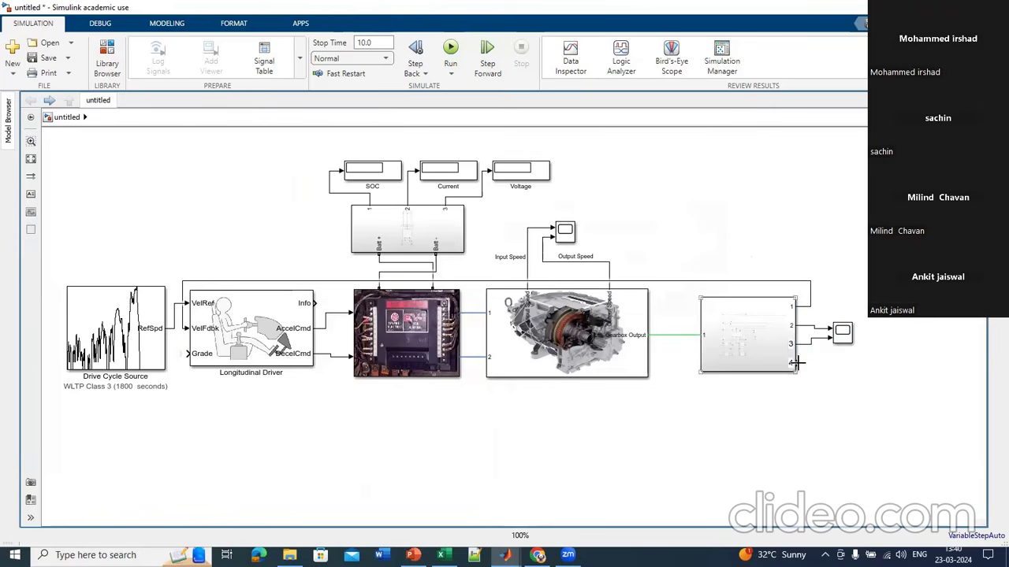
drag(794, 364, 870, 395)
click(850, 341)
drag(849, 355, 862, 344)
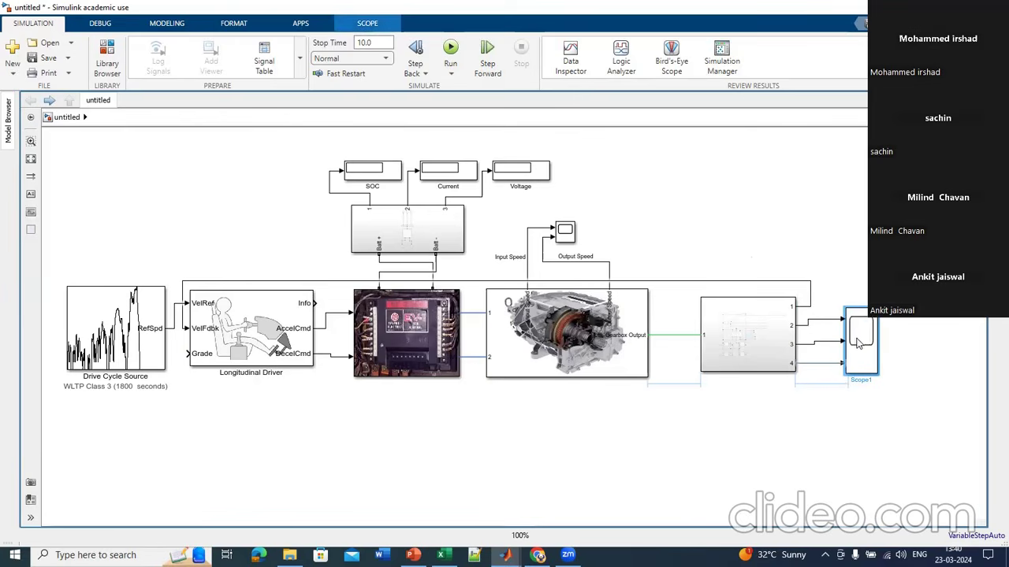
Step: Label the signals from Subsystem3's outputs 2, 3 and 4 as Speed, Distance and Force
click(823, 328)
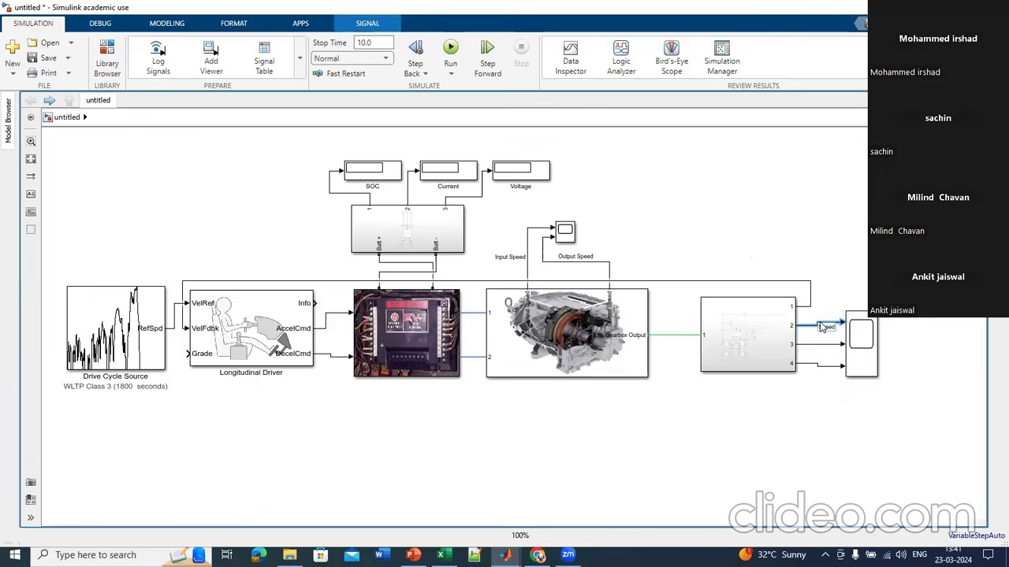
click(822, 345)
text(Distance)
click(820, 367)
click(816, 425)
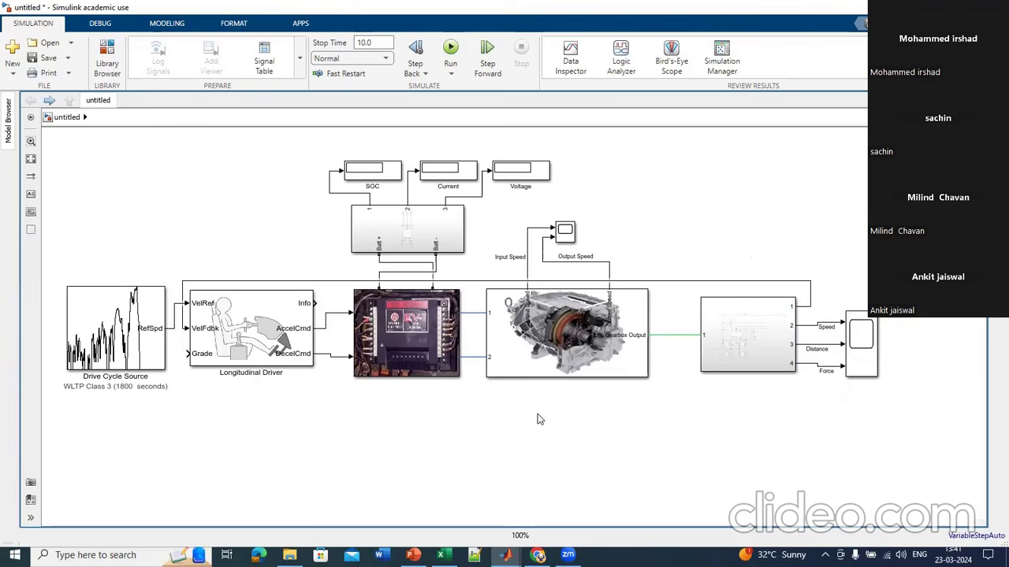
Step: Add a powergui block from Electrical/Specialized Power Systems above the Drive Cycle Source
double_click(110, 151)
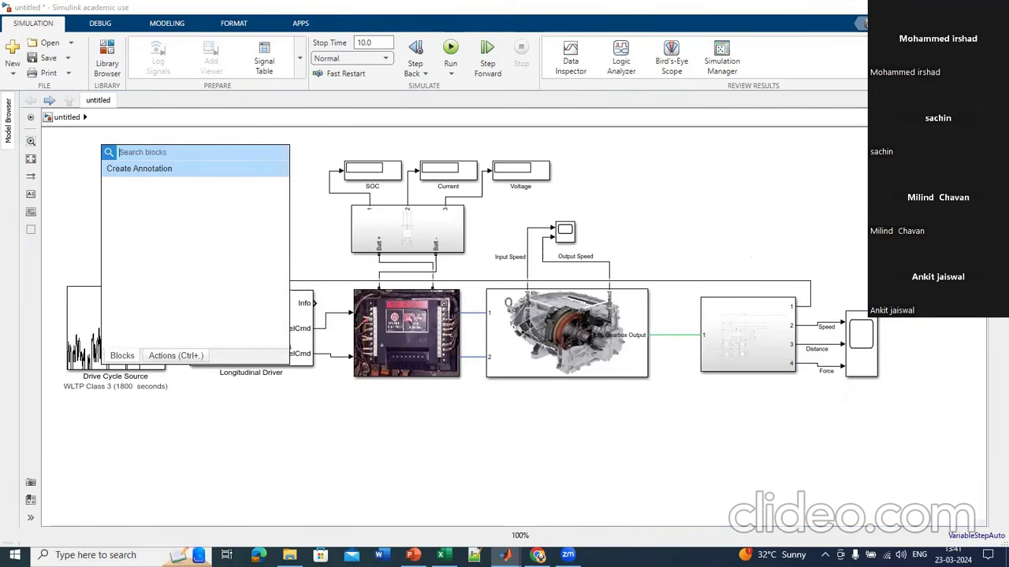
text(Power)
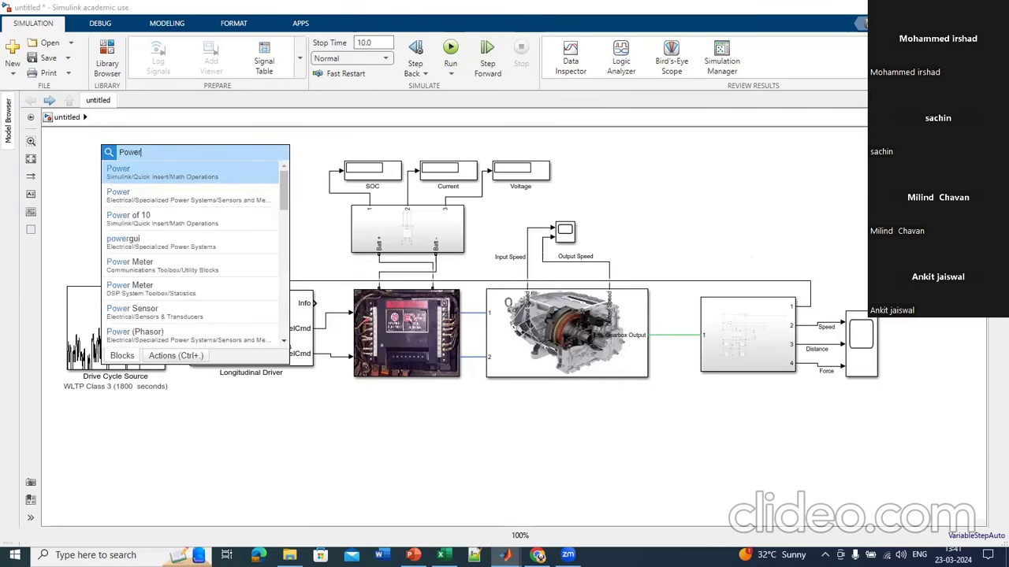
click(144, 239)
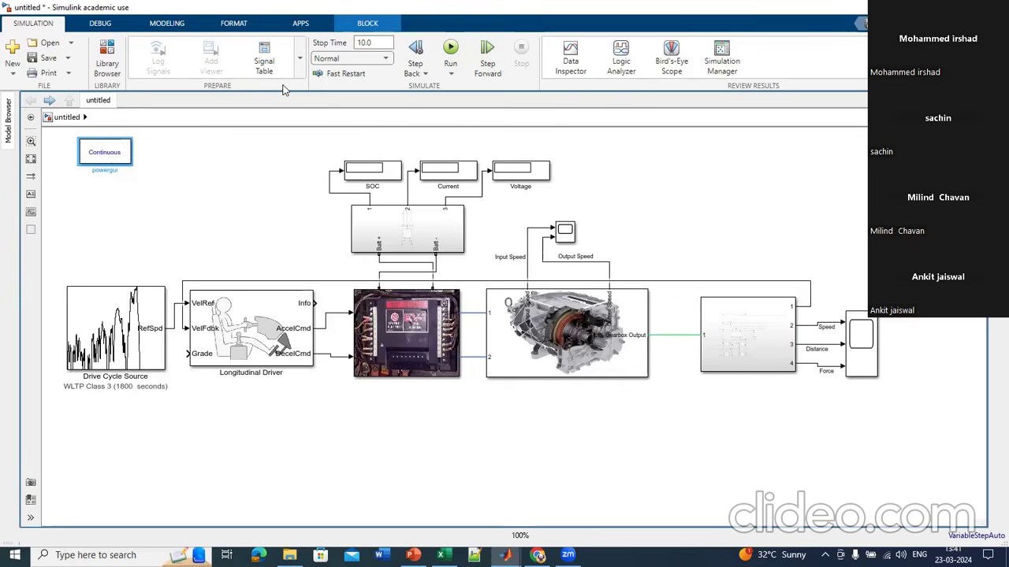
Step: Set the simulation stop time to 1800 and run the model
double_click(364, 42)
text(1)
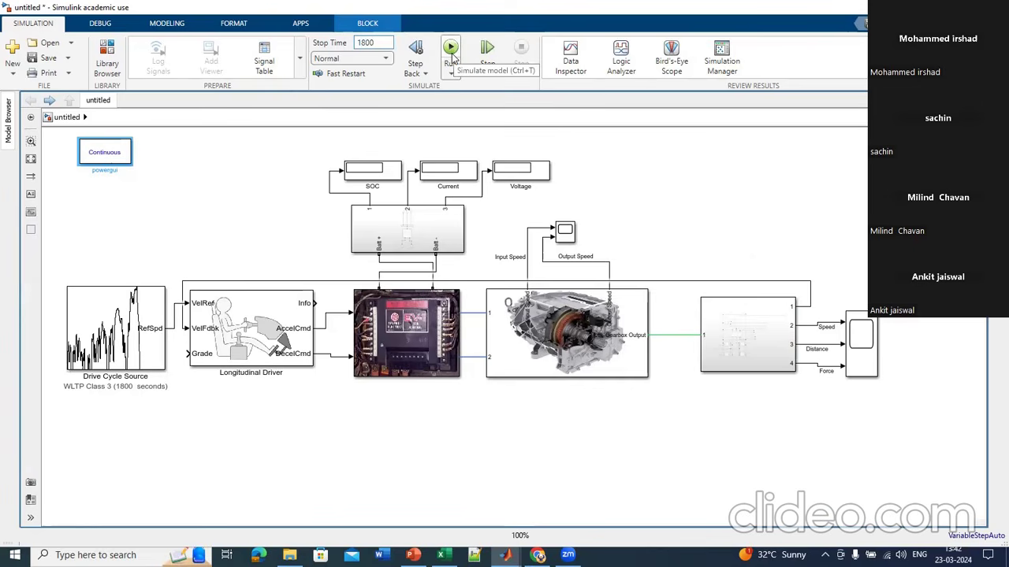
click(451, 54)
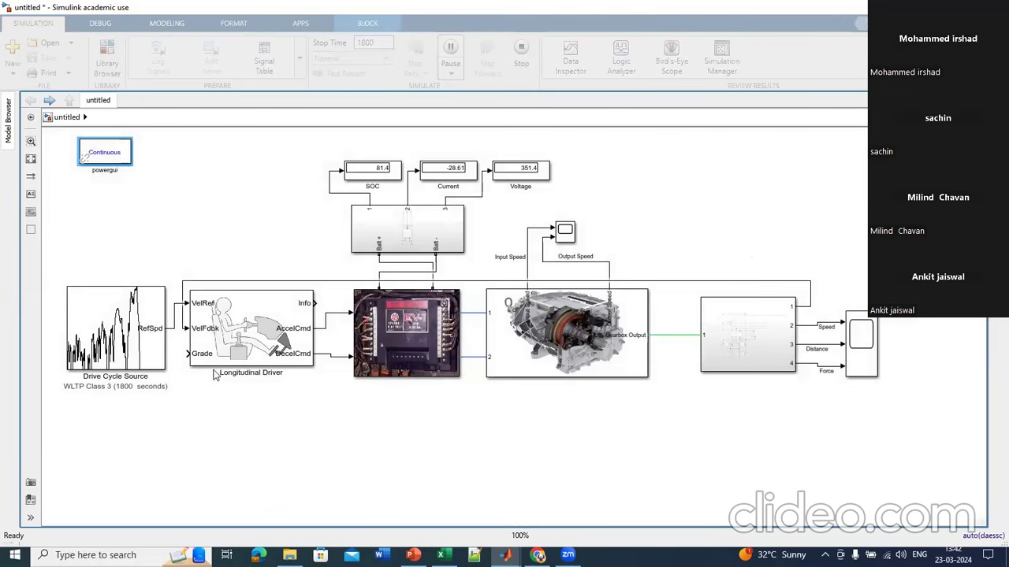
double_click(760, 227)
text(scope)
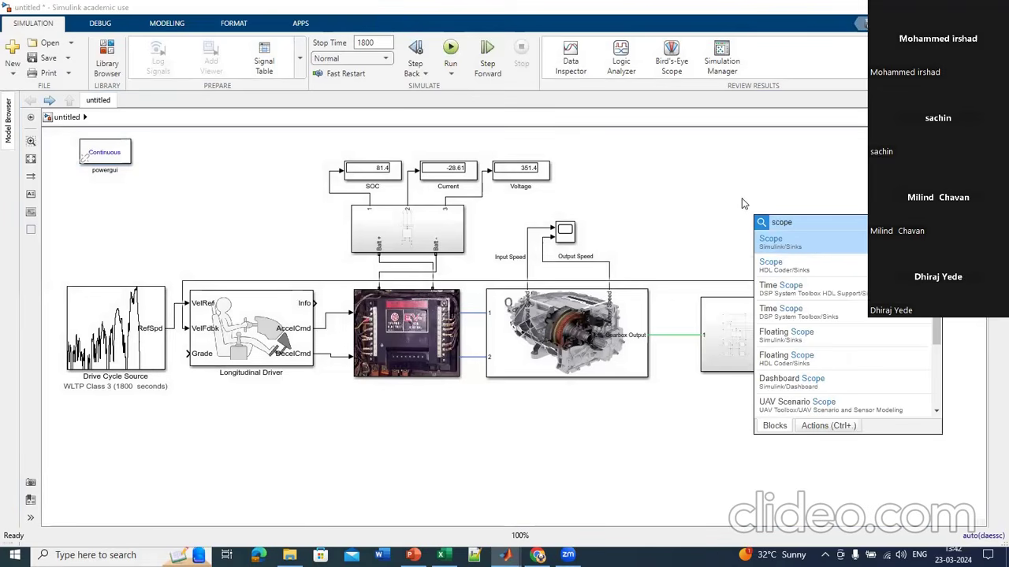
key(Return)
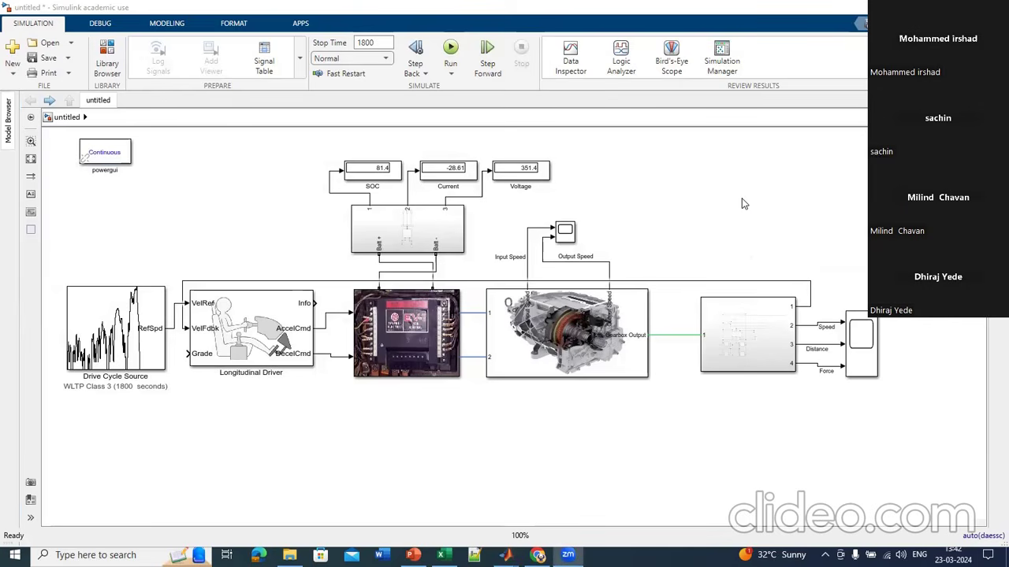
click(645, 187)
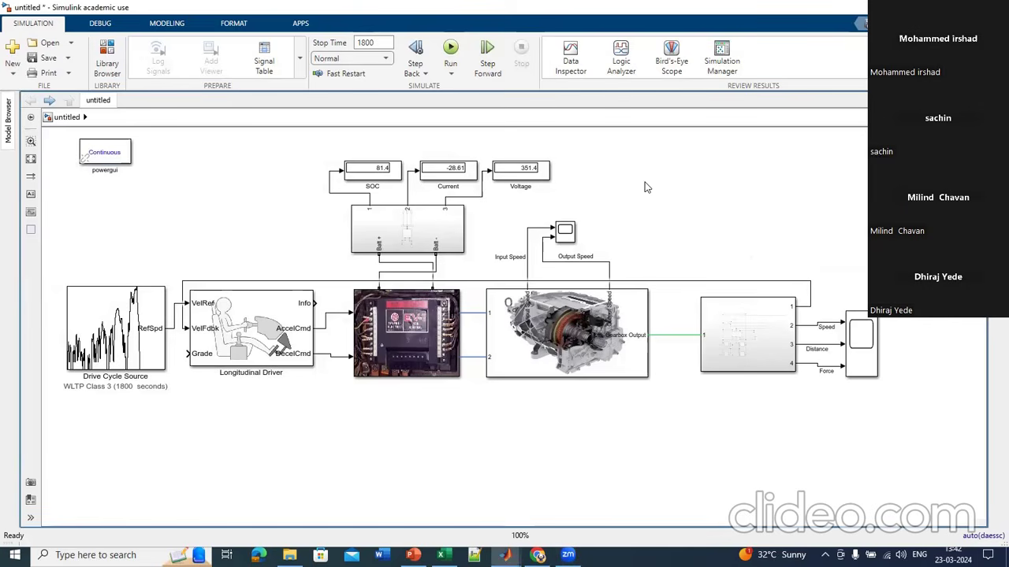
Step: Add another Scope and place it above the Longitudinal Driver block
double_click(804, 225)
text(sc)
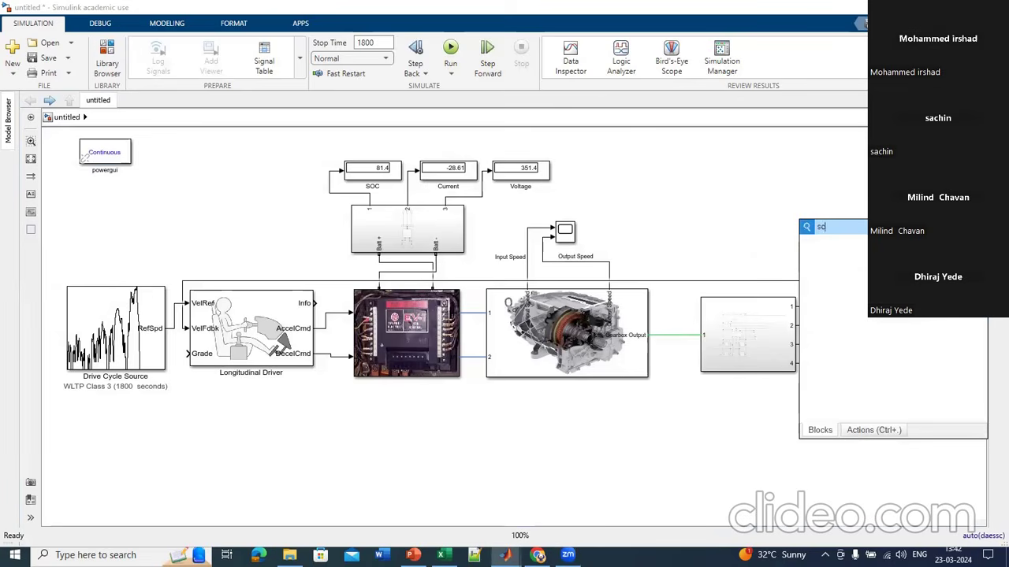
text(o)
click(846, 247)
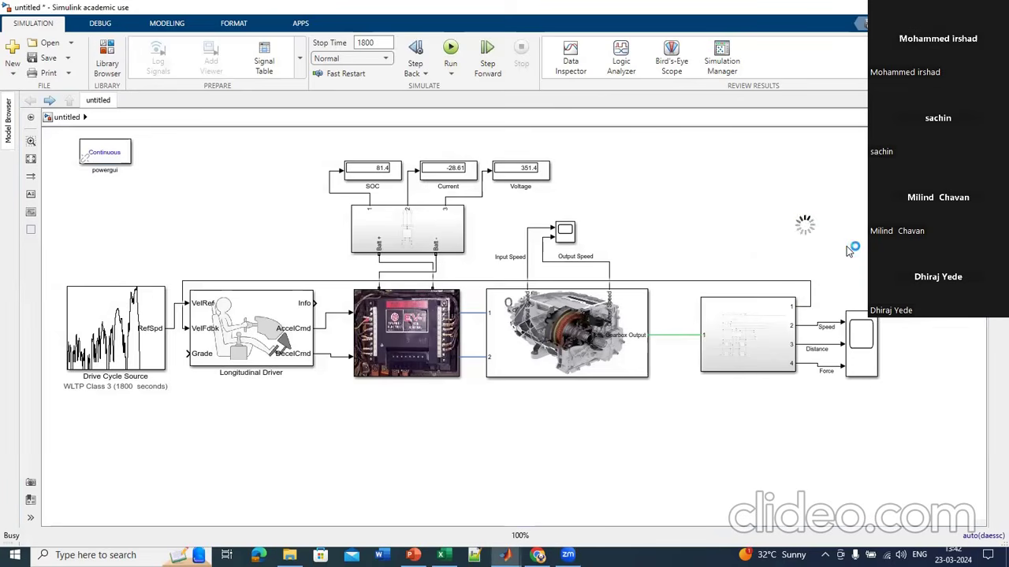
drag(814, 239, 868, 275)
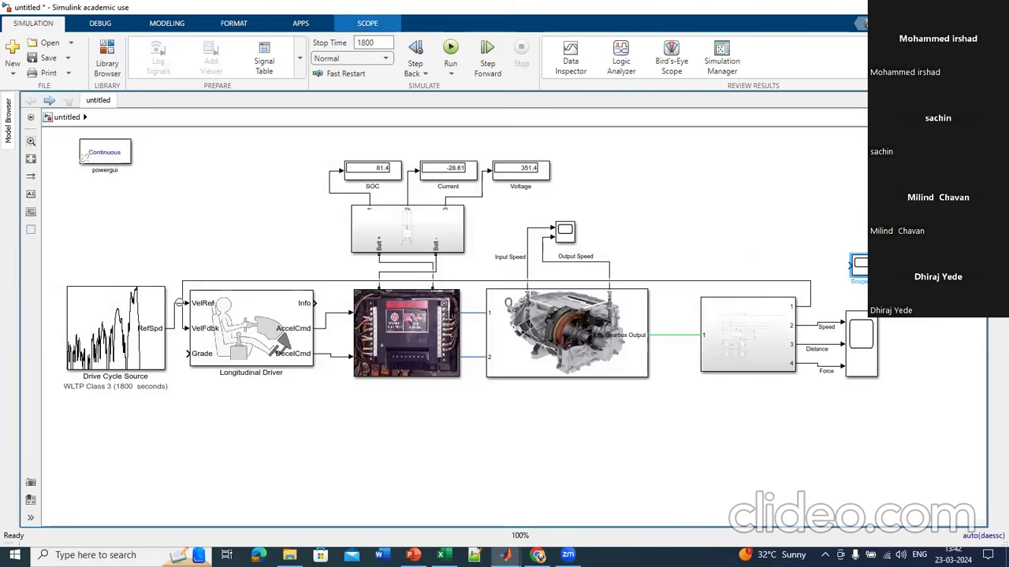
drag(178, 302, 166, 328)
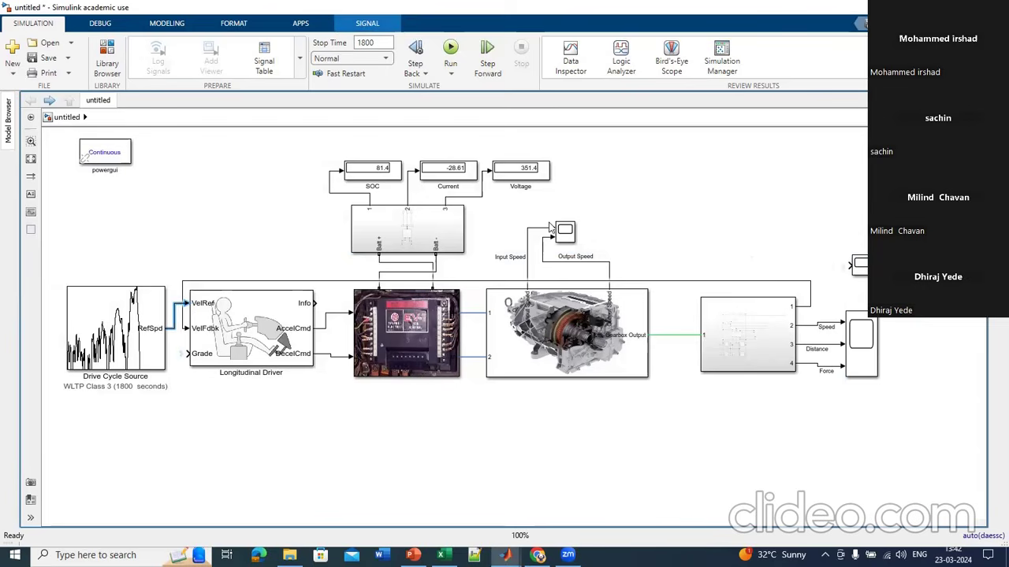
drag(858, 264, 211, 226)
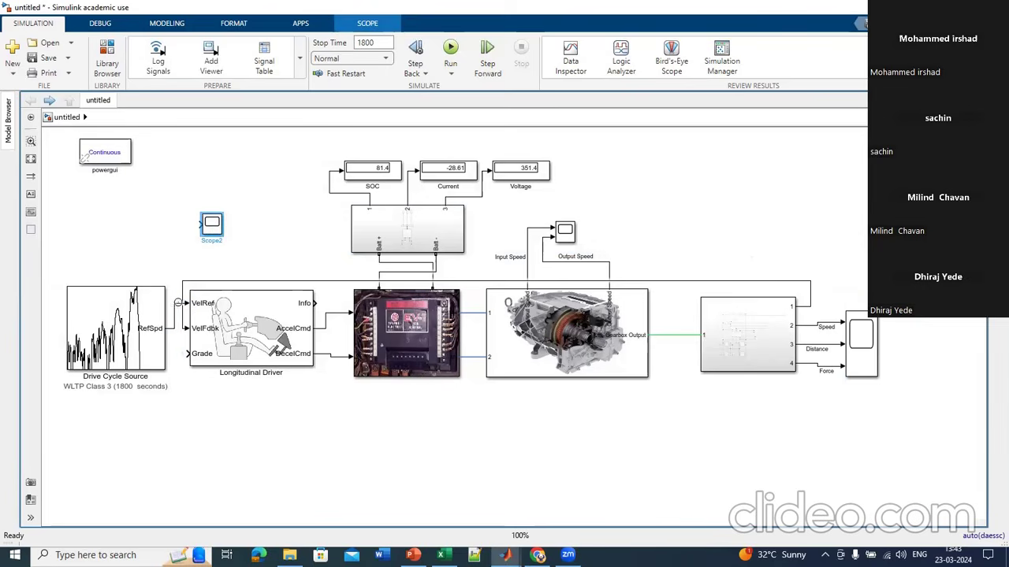
Step: Branch the RefSpd signal and the VelFdbk feedback line to the two inputs of the Scope above the Longitudinal Driver
drag(176, 302, 203, 223)
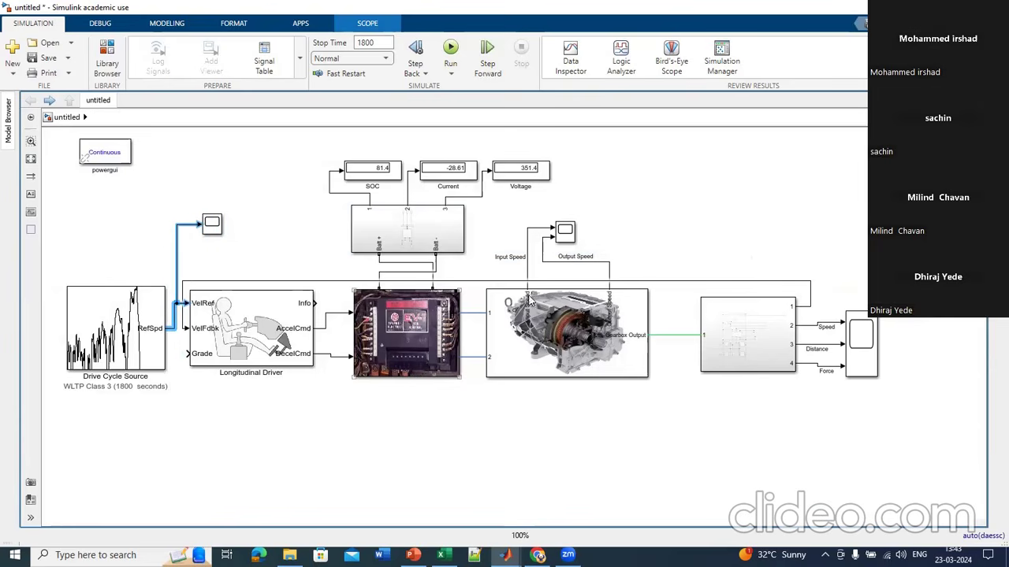
click(188, 282)
drag(189, 244, 203, 226)
Step: Label the drive cycle signal entering the Scope above the Longitudinal Driver as Reference
click(178, 227)
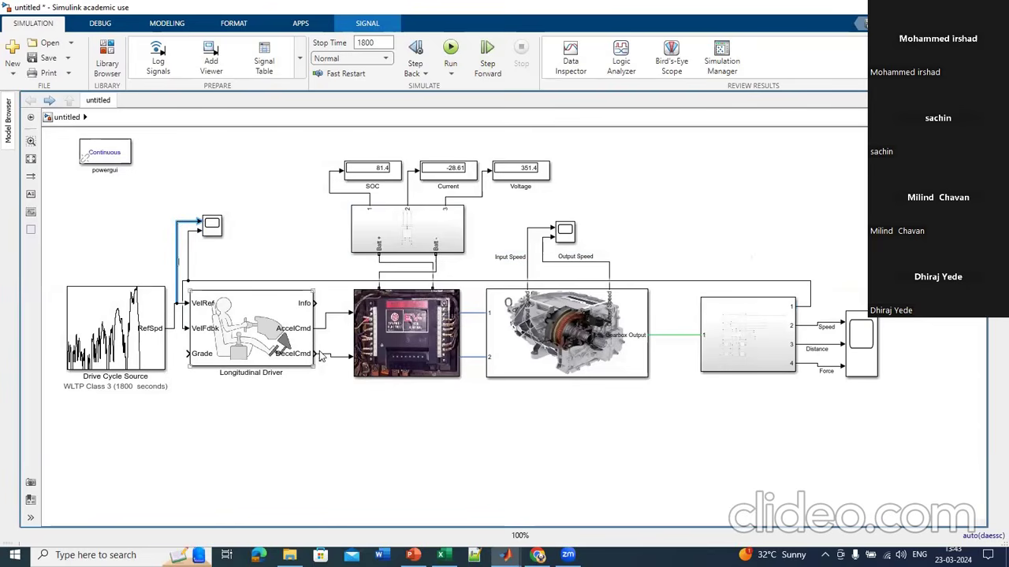
text(Reference)
click(257, 208)
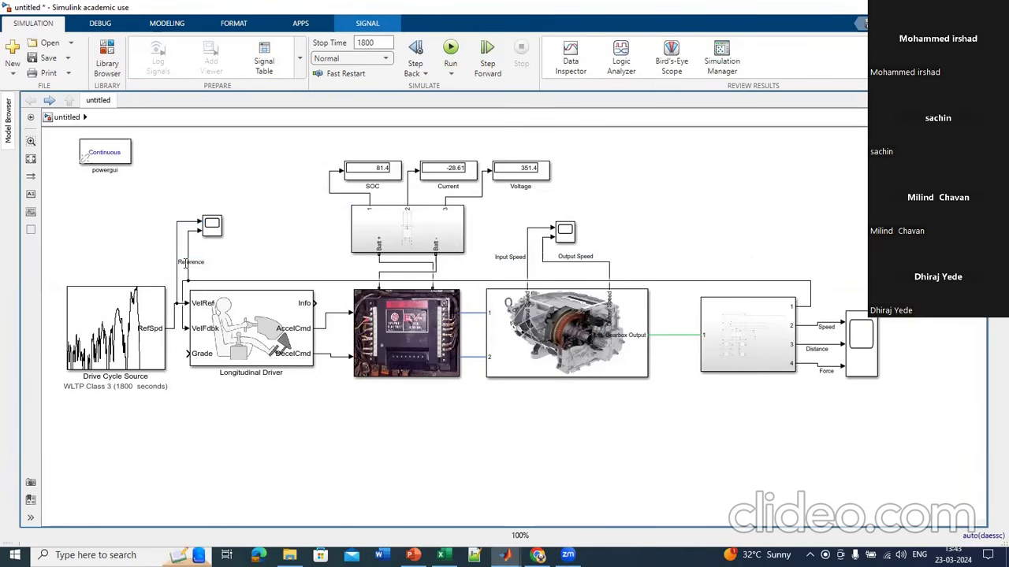
Step: Move the Reference label clear to the outer side of its line and label the feedback line entering the same Scope as Actual
drag(185, 263, 158, 263)
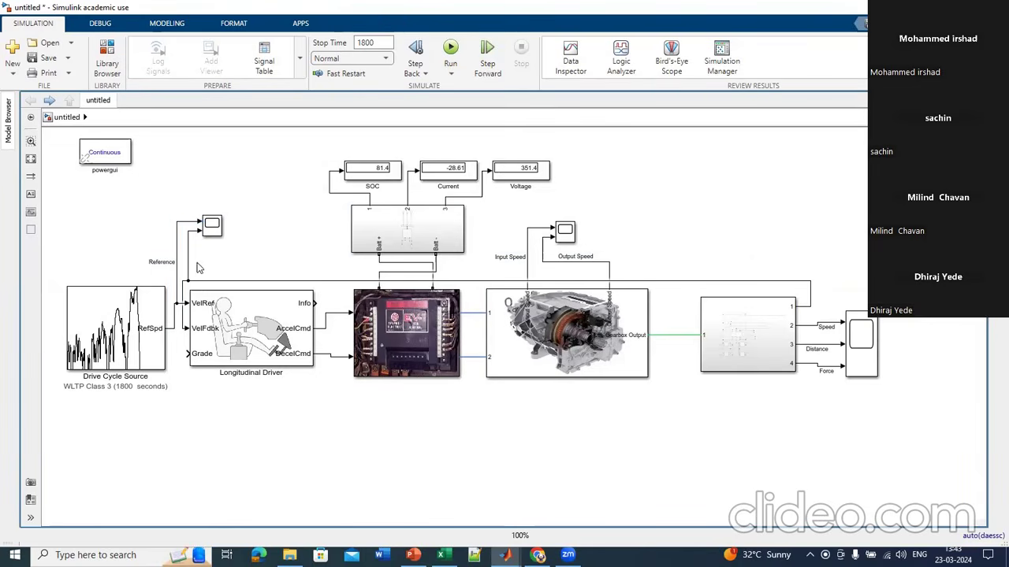
double_click(188, 261)
text(A)
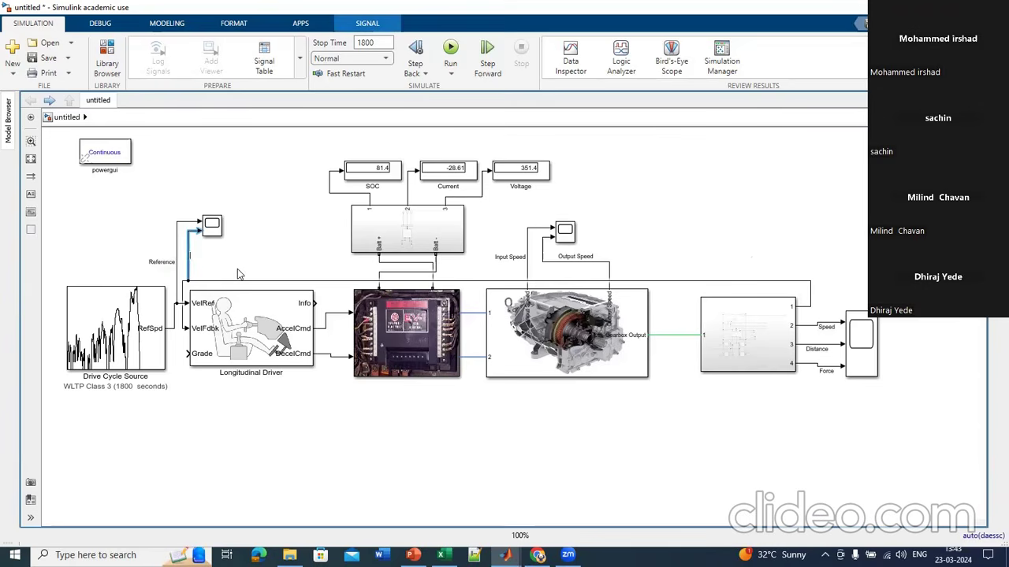
text(ctual)
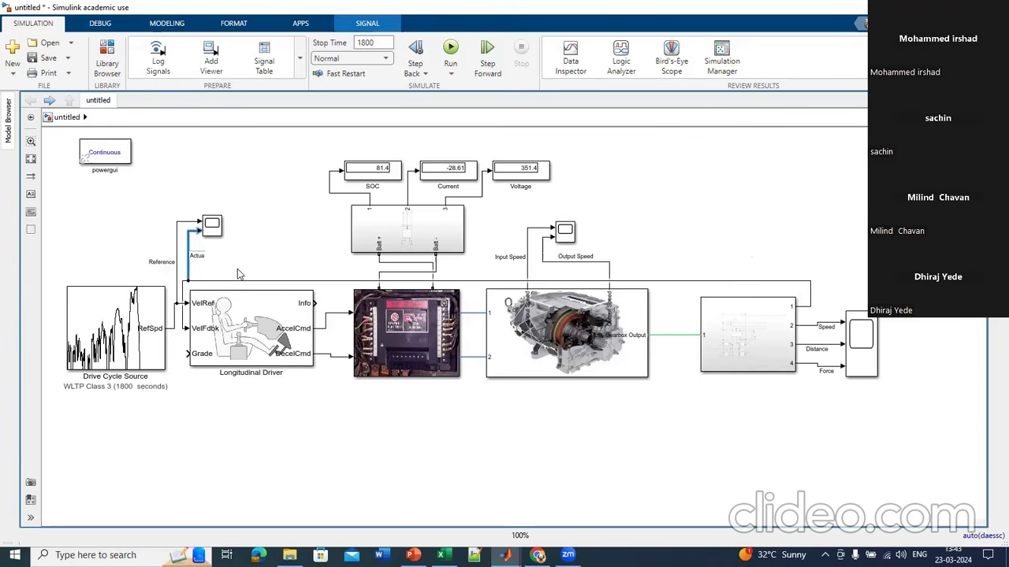
click(271, 252)
Step: Run the model and compare the Reference and Actual traces in the maximized Scope with its legend turned on
click(452, 51)
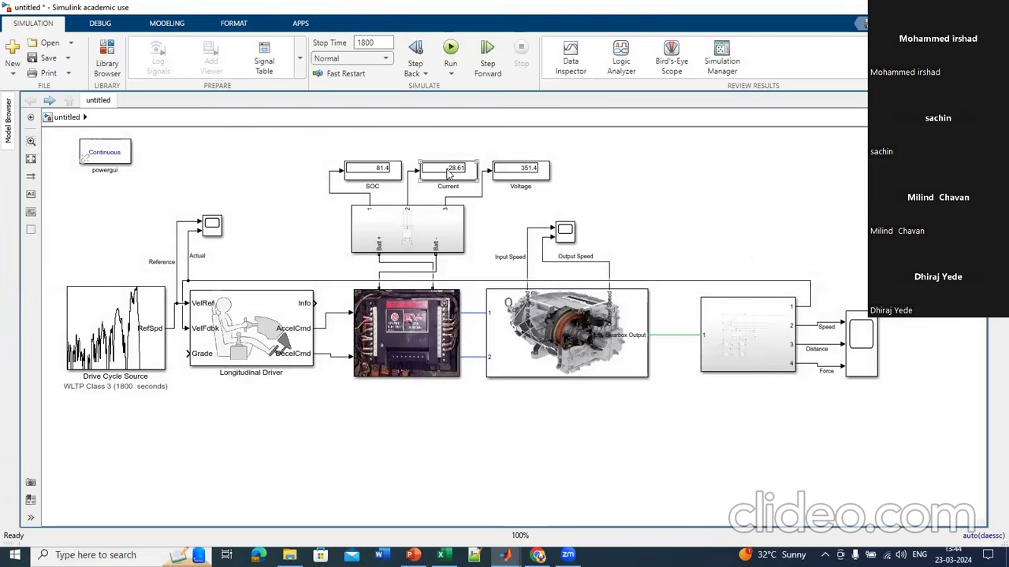
click(213, 228)
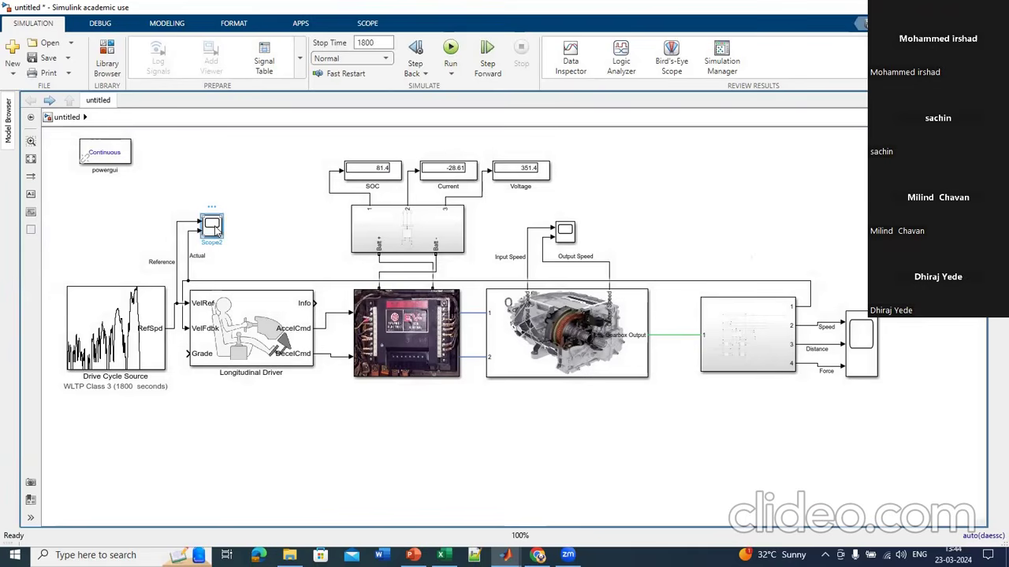
double_click(213, 227)
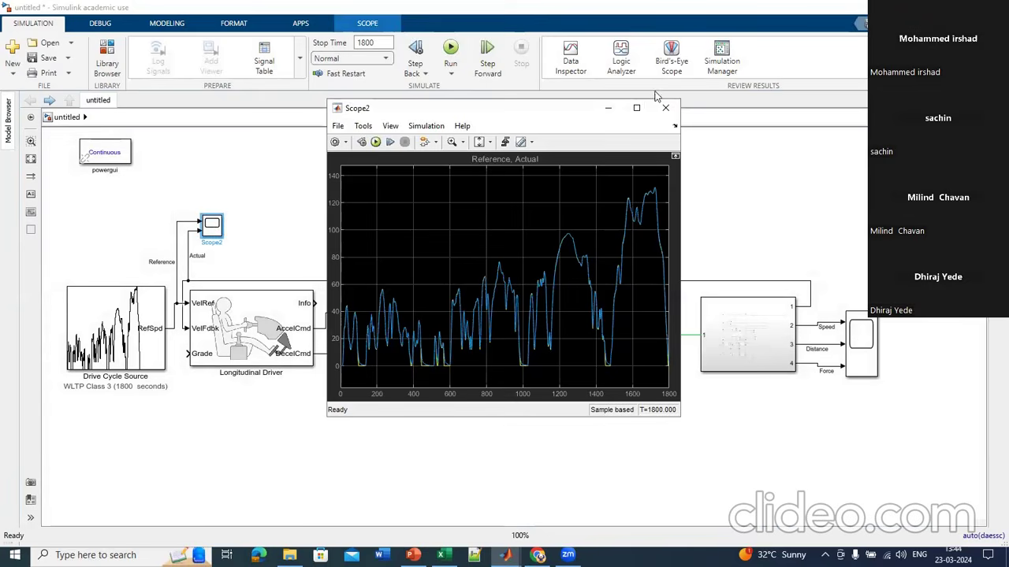
click(639, 108)
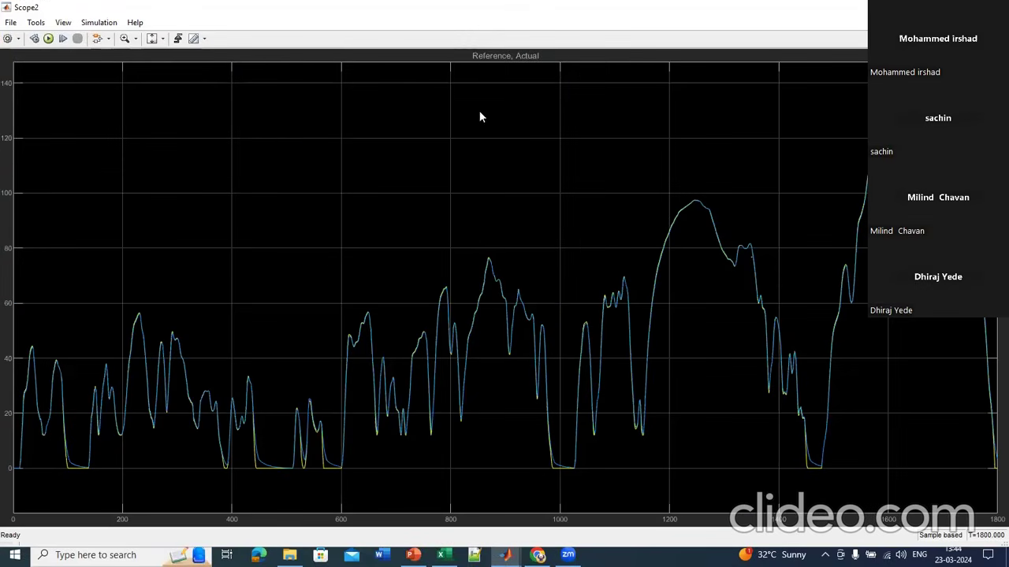
click(63, 23)
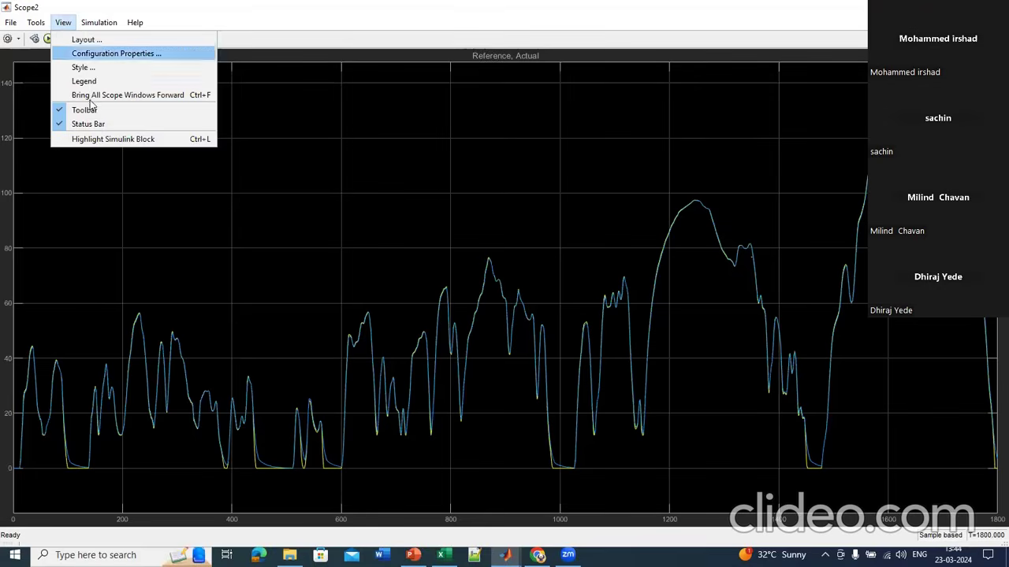
click(89, 82)
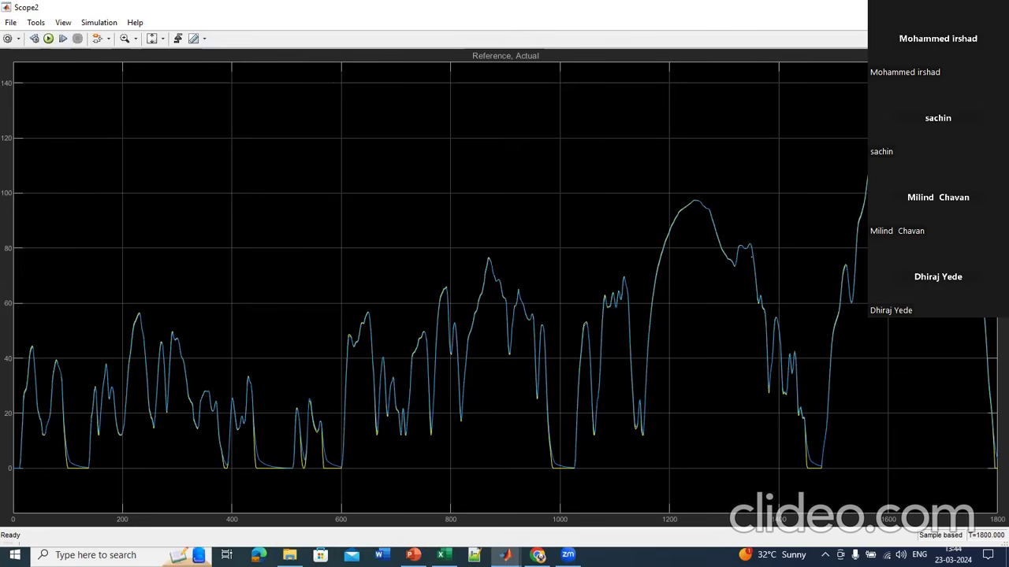
click(992, 7)
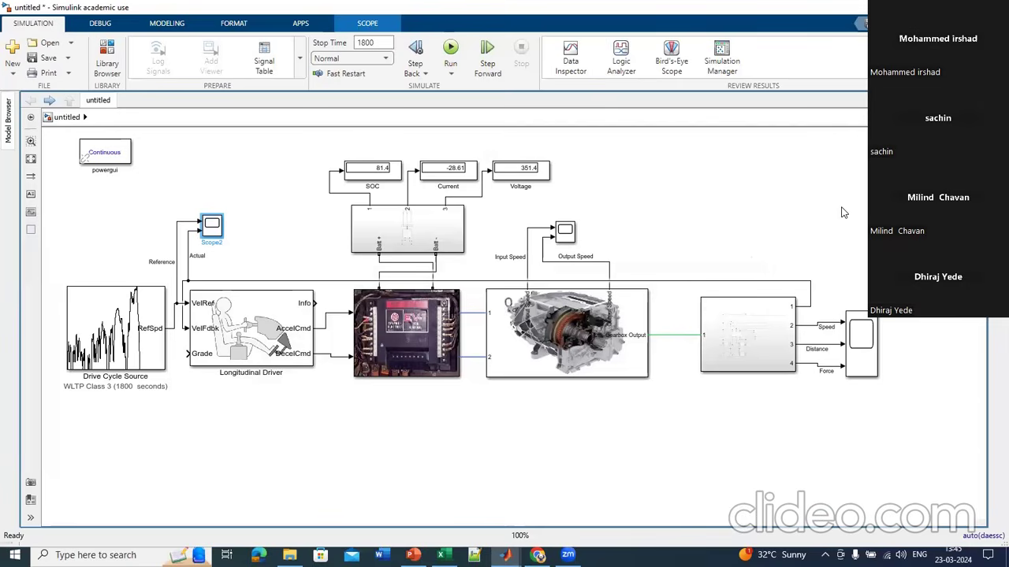
Step: Move the Drive Cycle Source farther from the Longitudinal Driver and insert a Saturation block into the RefSpd line between them
click(119, 328)
drag(119, 329, 74, 330)
click(167, 388)
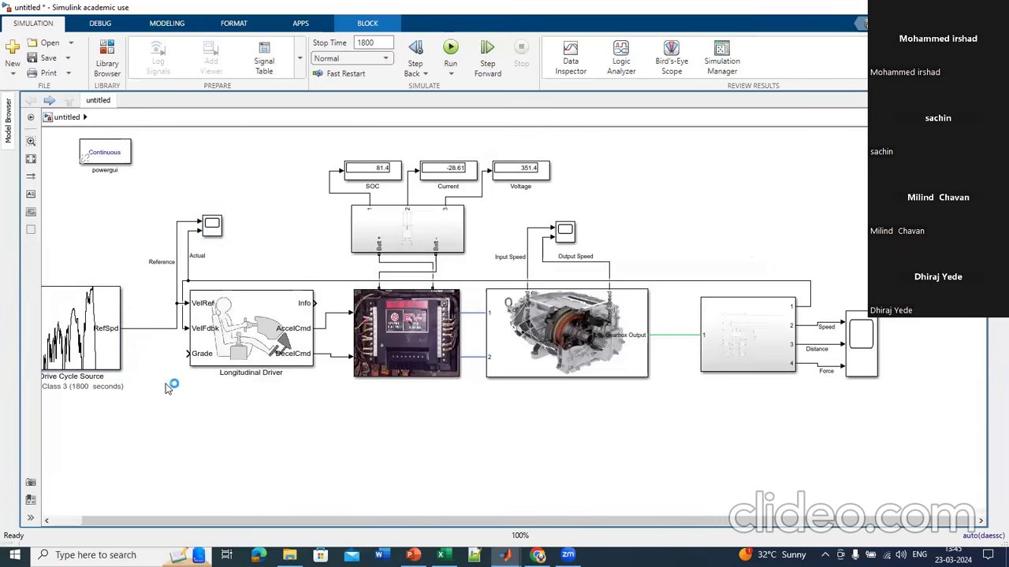
text(satu)
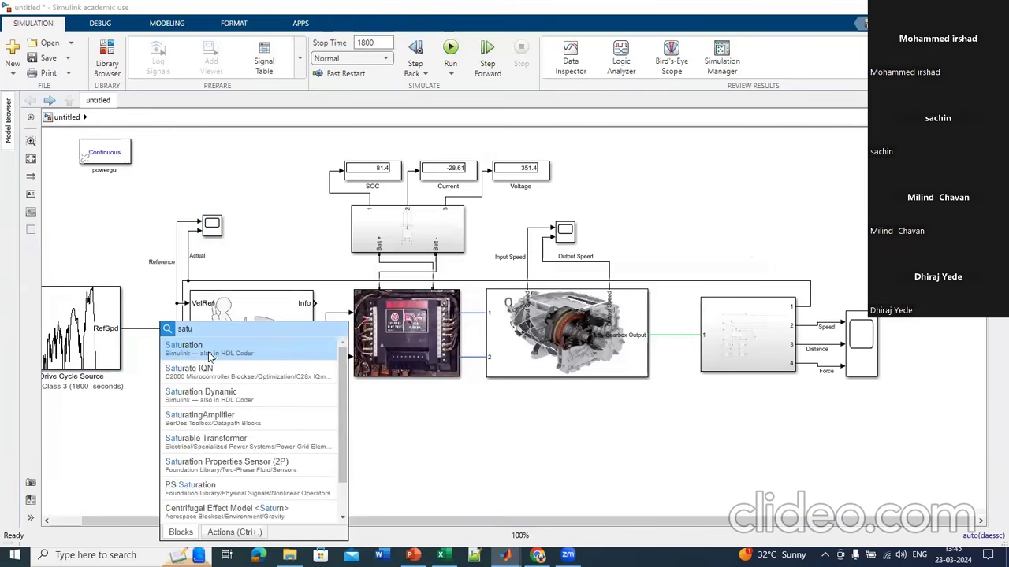
key(Return)
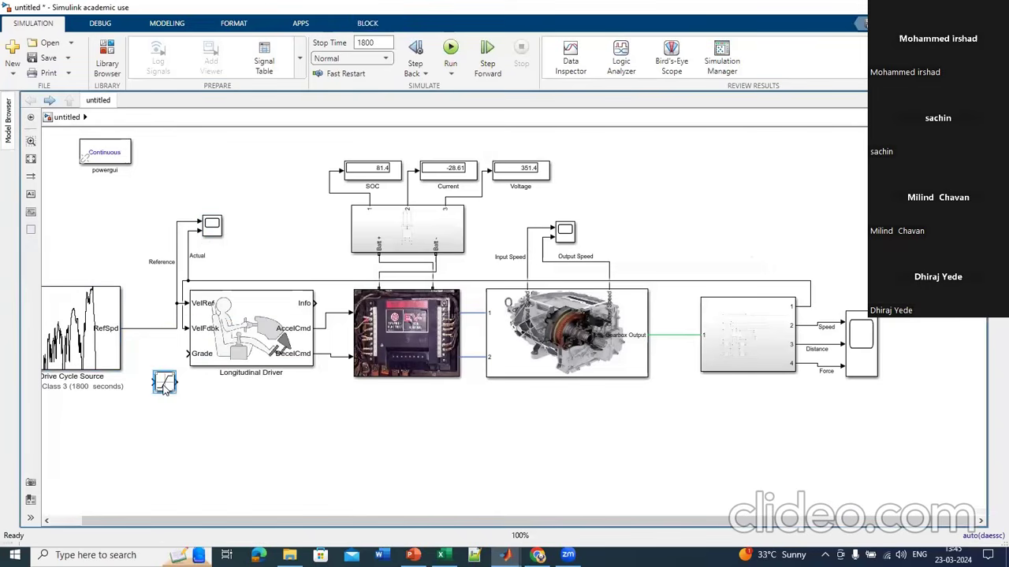
drag(177, 384, 151, 331)
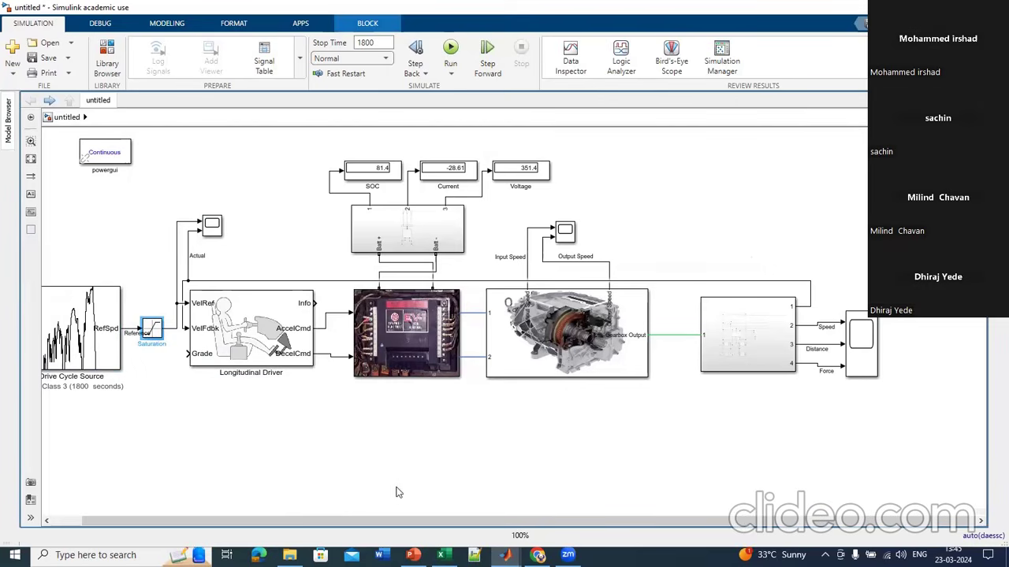
Step: Add a Rotary Switch from the Dashboard Customizable Blocks library below the Longitudinal Driver block
click(296, 434)
double_click(292, 439)
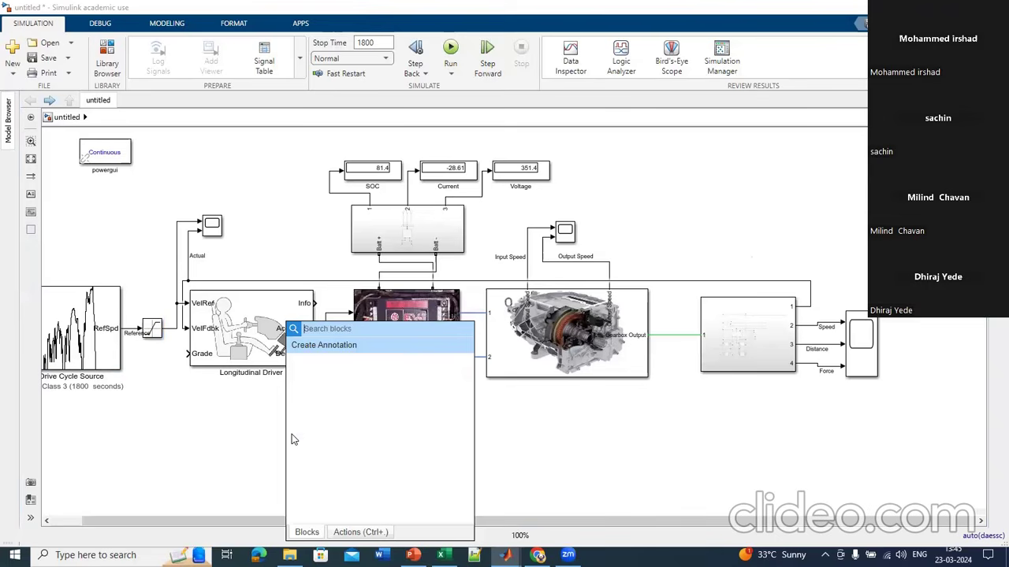
text(rota)
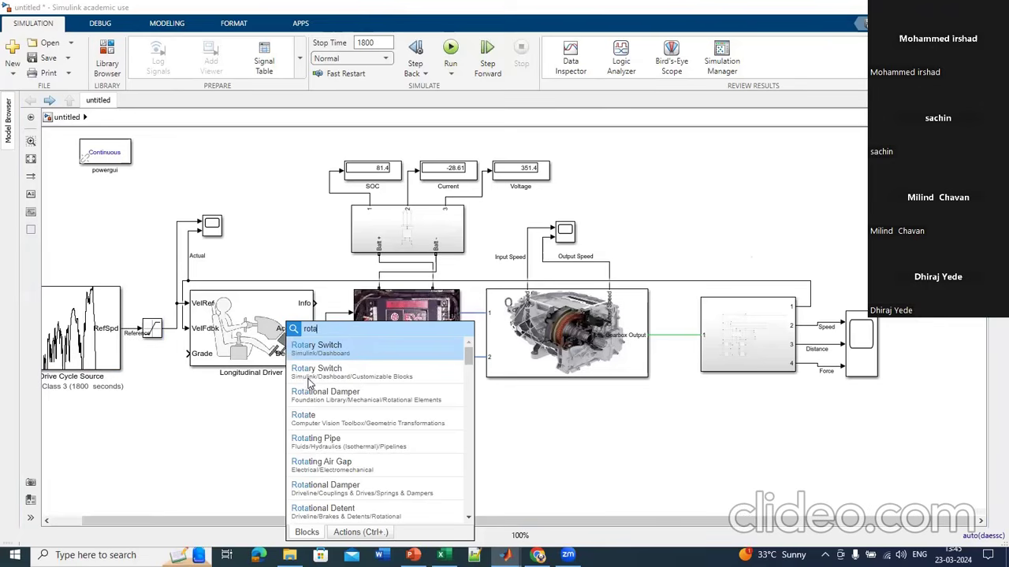
click(373, 382)
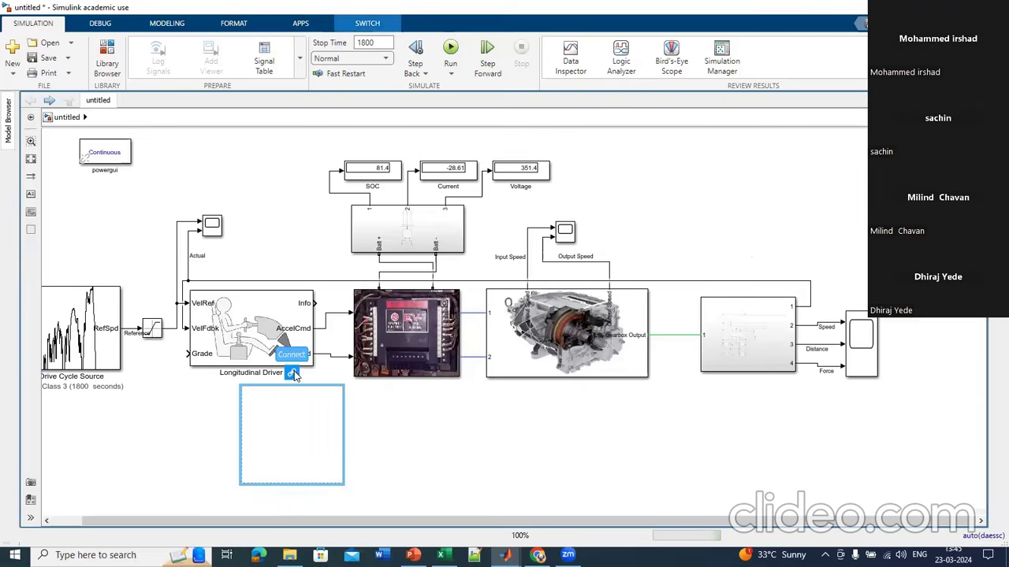
Step: Connect the Rotary Switch to the Saturation block's UpperLimit parameter
click(294, 376)
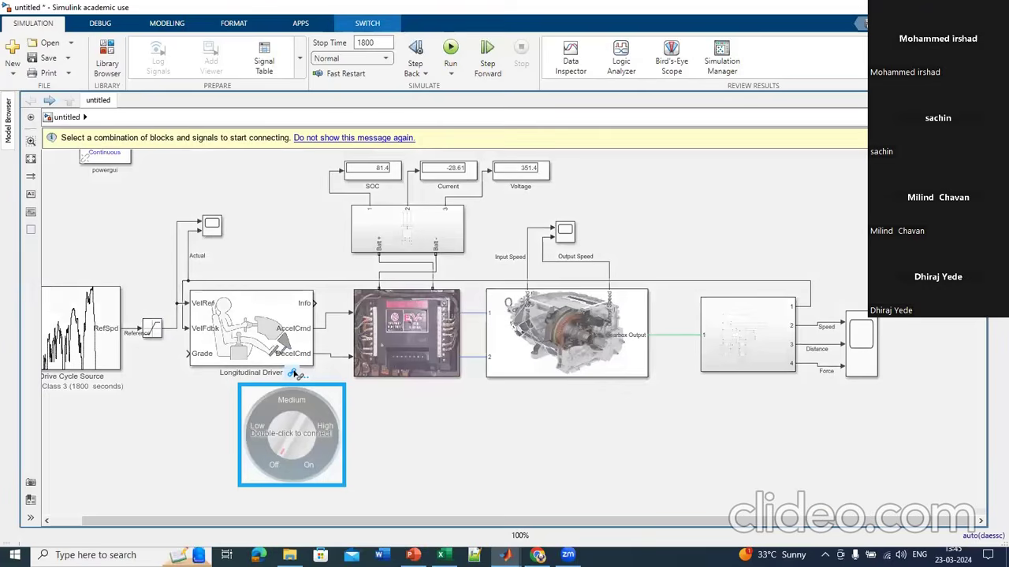
click(154, 332)
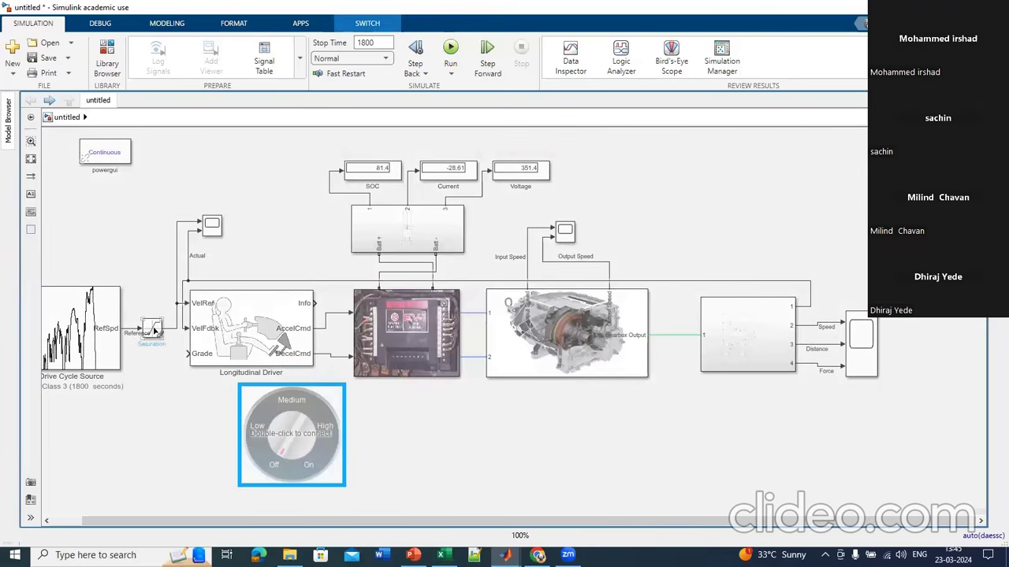
click(152, 331)
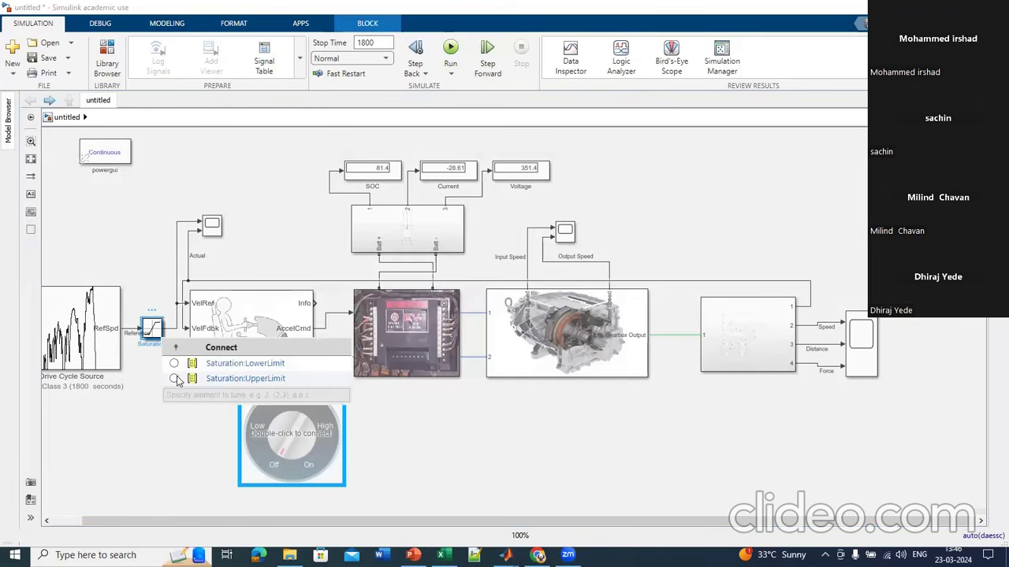
click(175, 379)
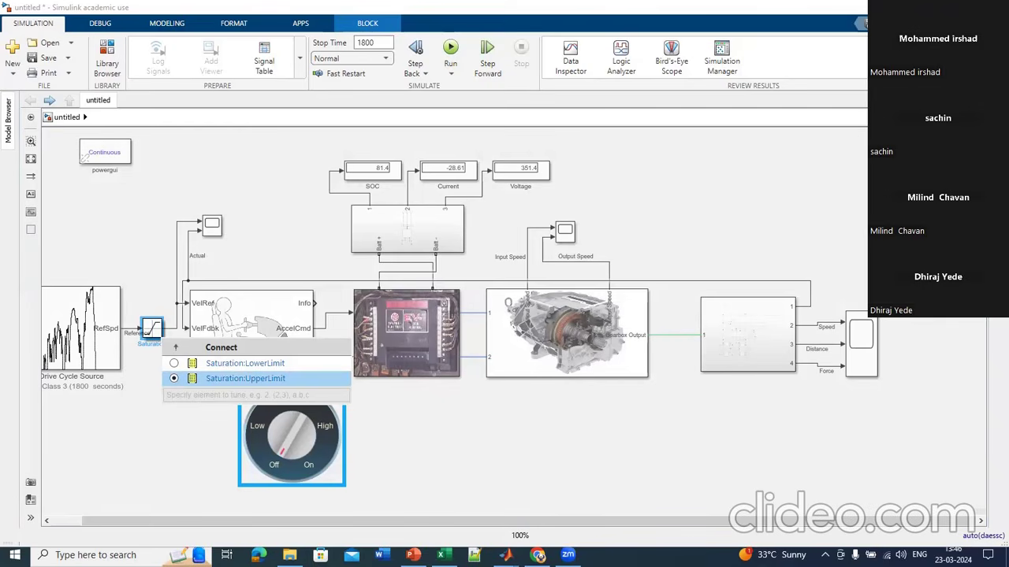
click(377, 410)
click(354, 380)
Step: Set the Rotary Switch's first state to label Eco with a value of 50
click(283, 432)
double_click(262, 416)
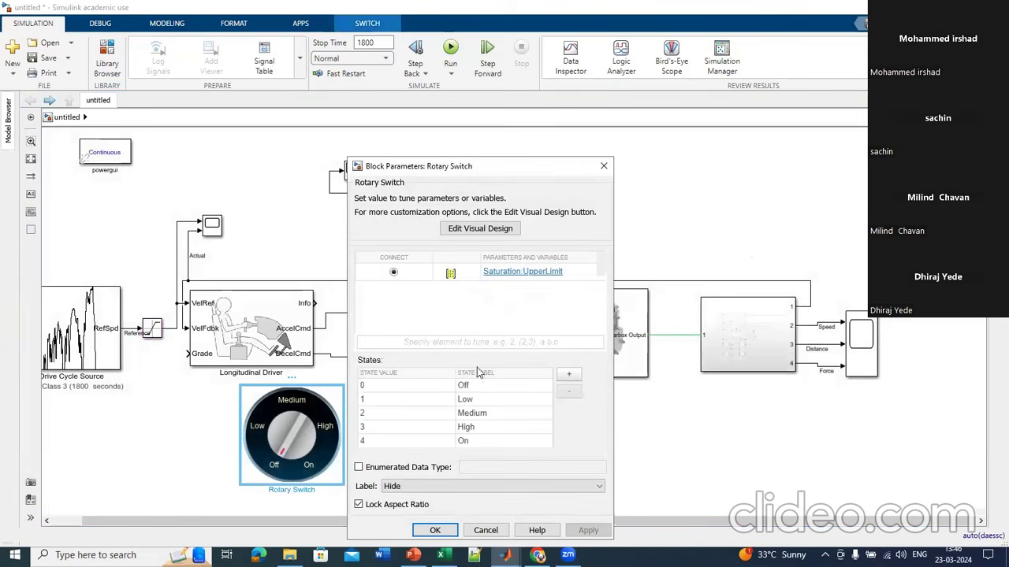
double_click(386, 386)
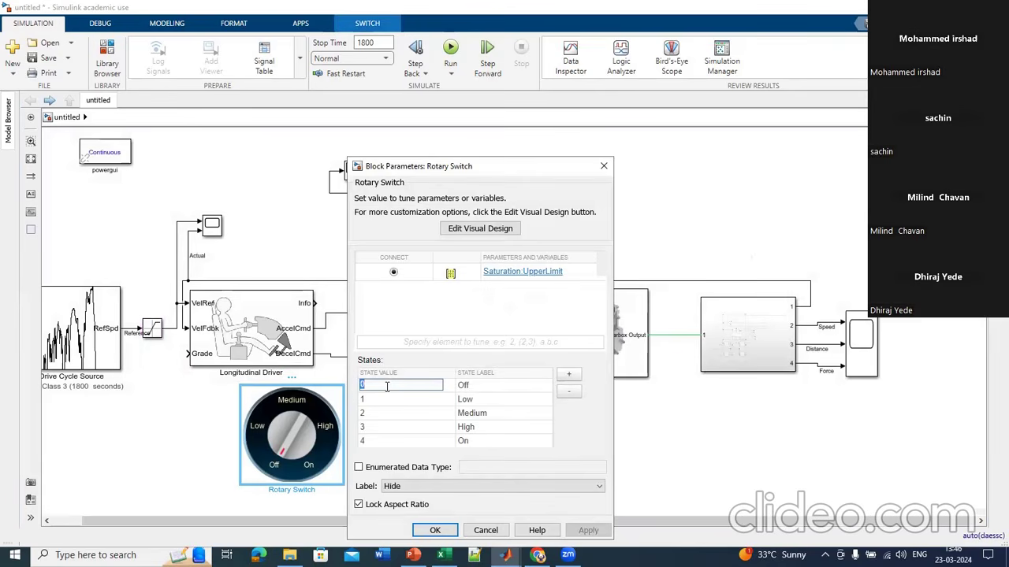
double_click(513, 384)
key(BackSpace)
text(Eco)
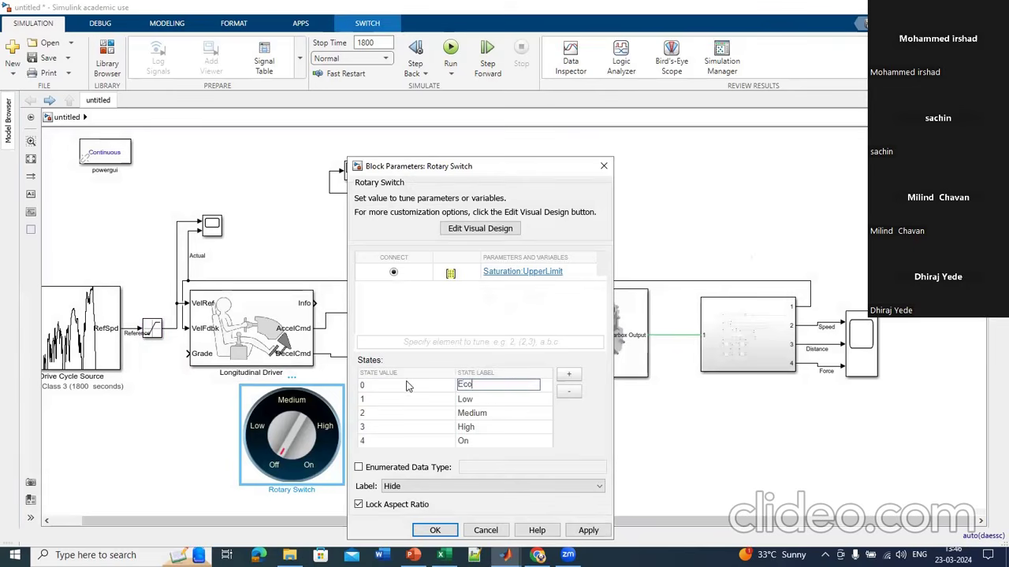
double_click(391, 398)
click(382, 384)
click(381, 384)
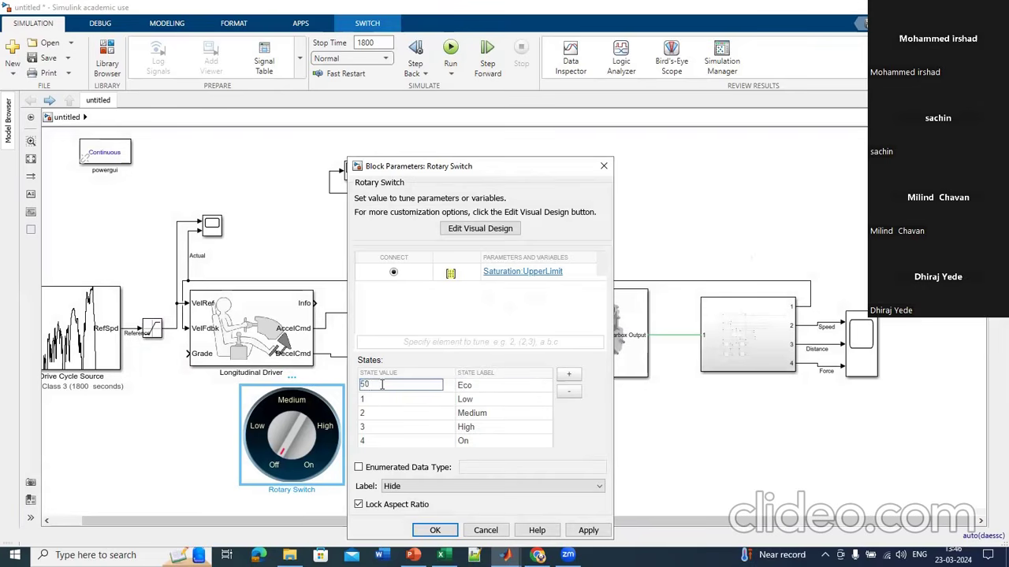
Step: Set the Rotary Switch's second state to label City with a value of 80
double_click(489, 398)
key(BackSpace)
text(City)
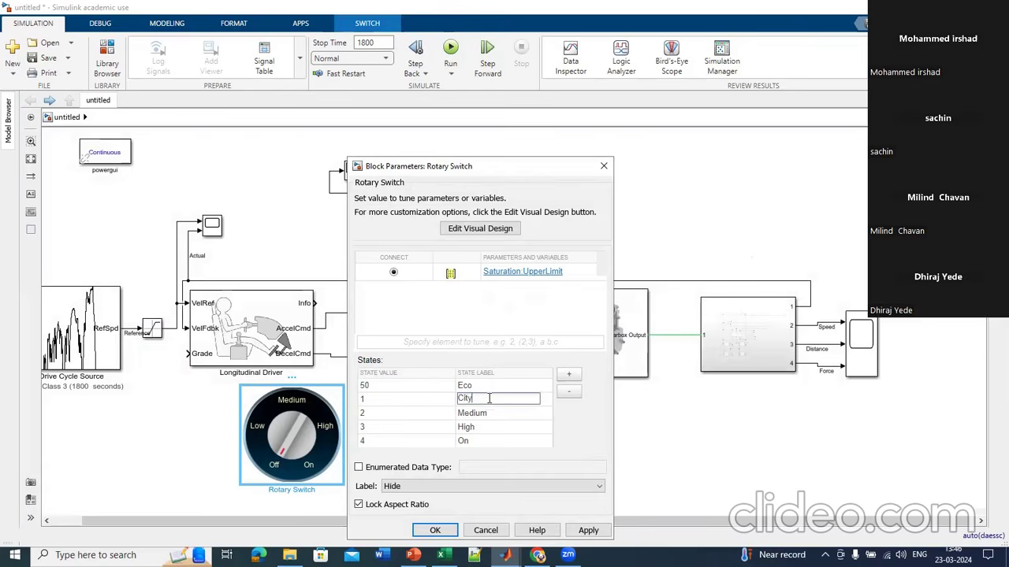
click(378, 401)
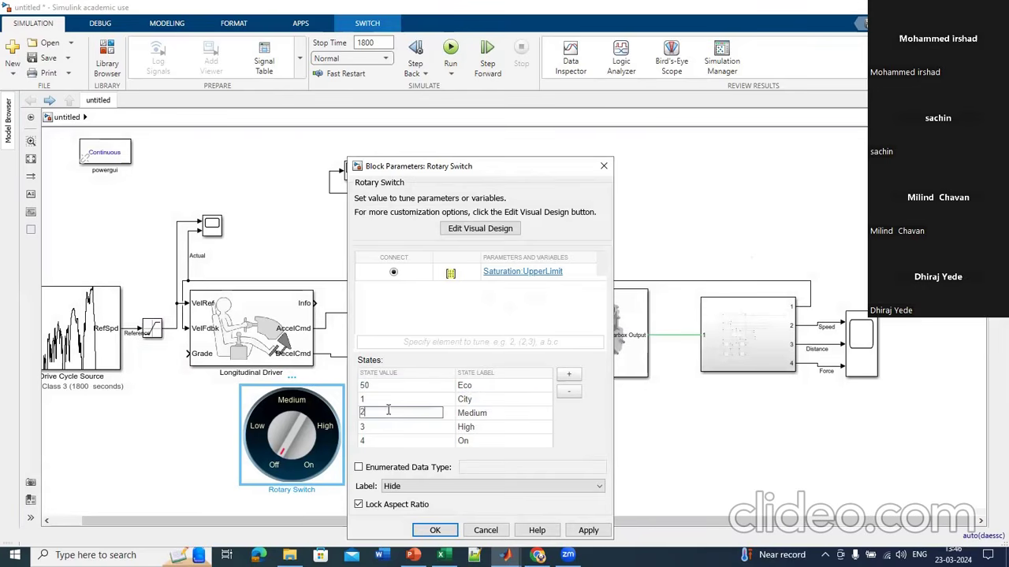
click(376, 399)
text(80)
Step: Set the Rotary Switch's third state to label Sports with a value of 140
double_click(478, 413)
text(Spo)
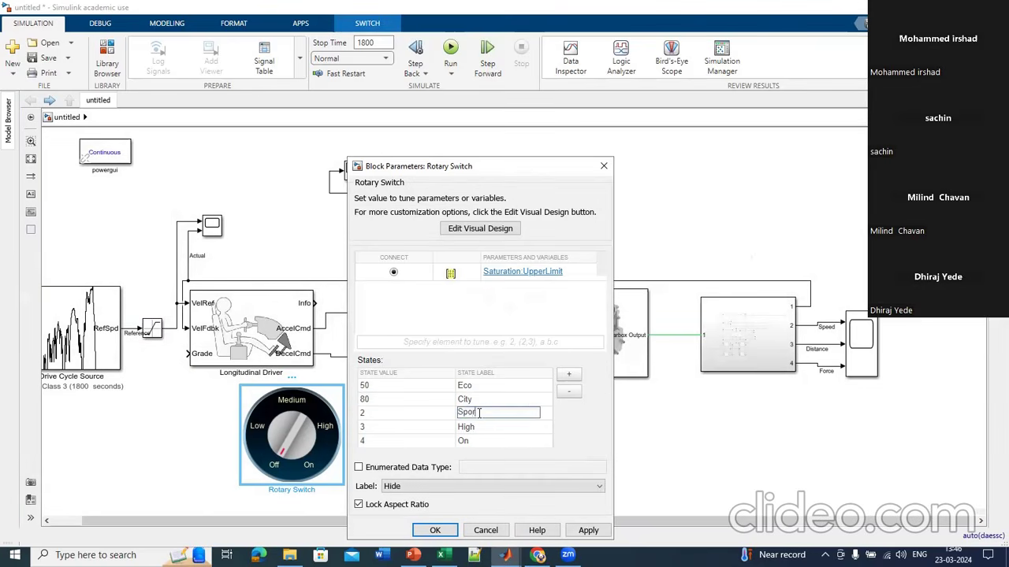
text(rts)
double_click(392, 413)
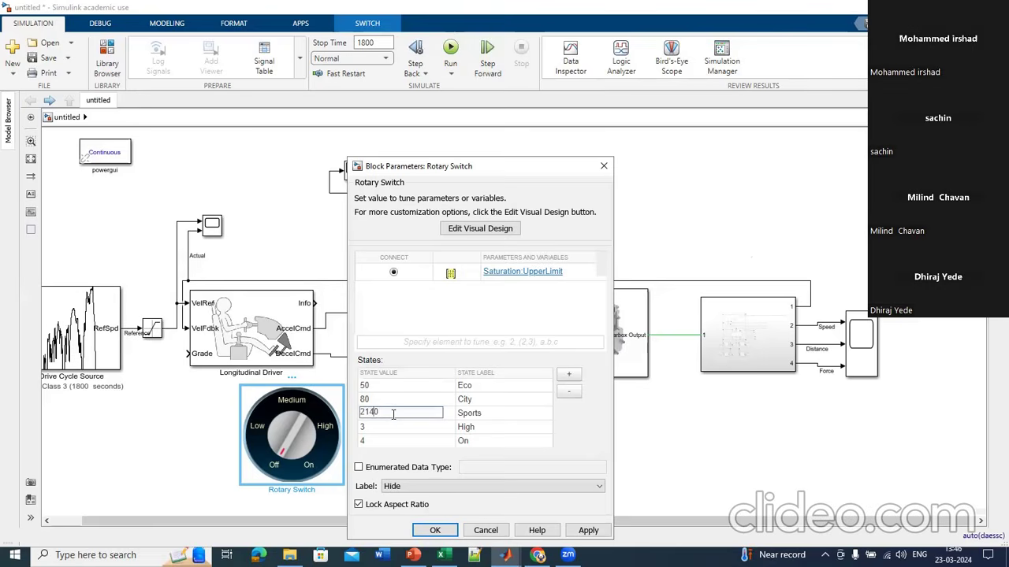
key(Home)
key(Delete)
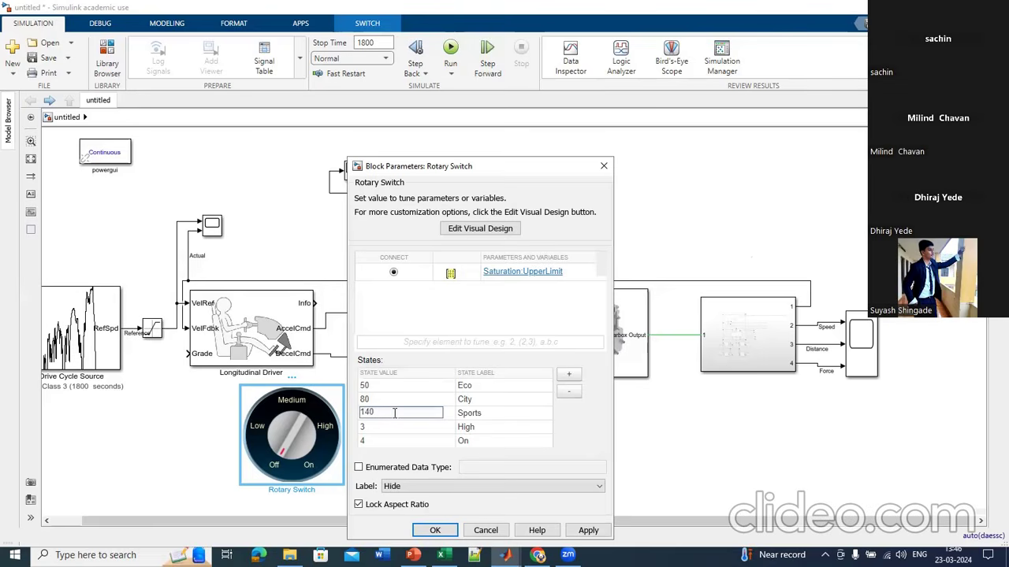
Step: Clear the High label and remove that state from the Rotary Switch's states
double_click(497, 429)
click(375, 425)
click(374, 425)
click(519, 425)
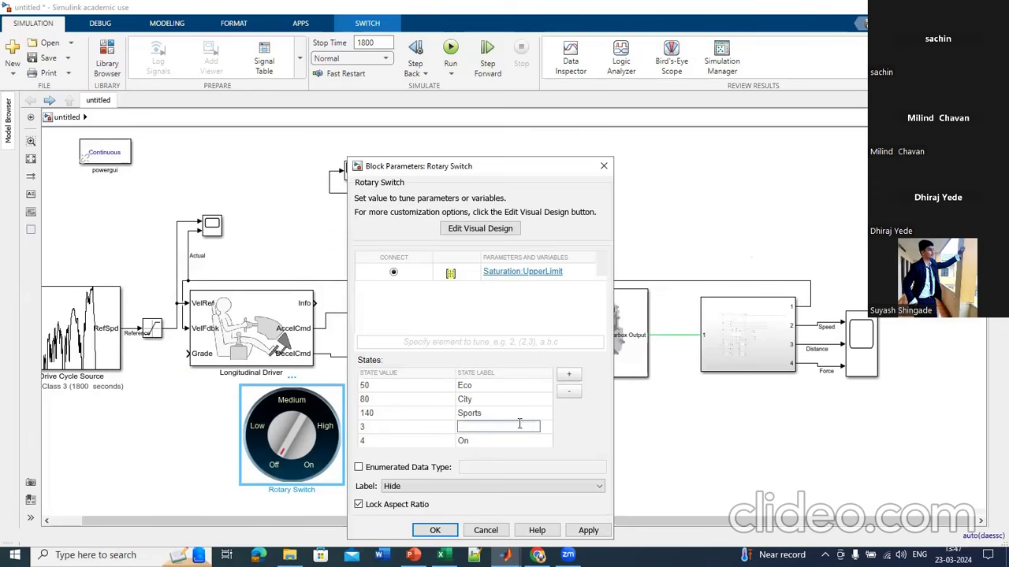
click(366, 427)
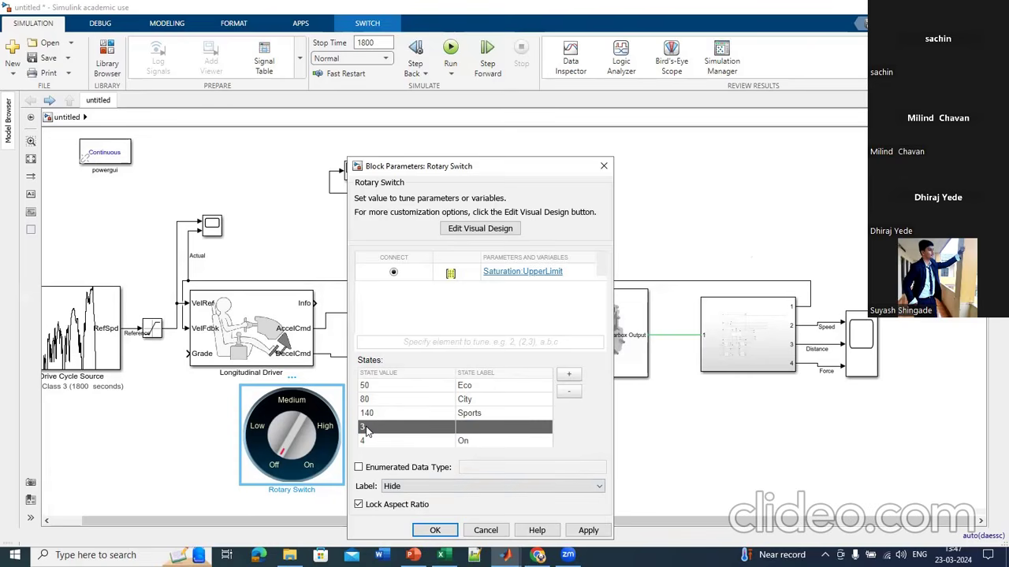
click(569, 393)
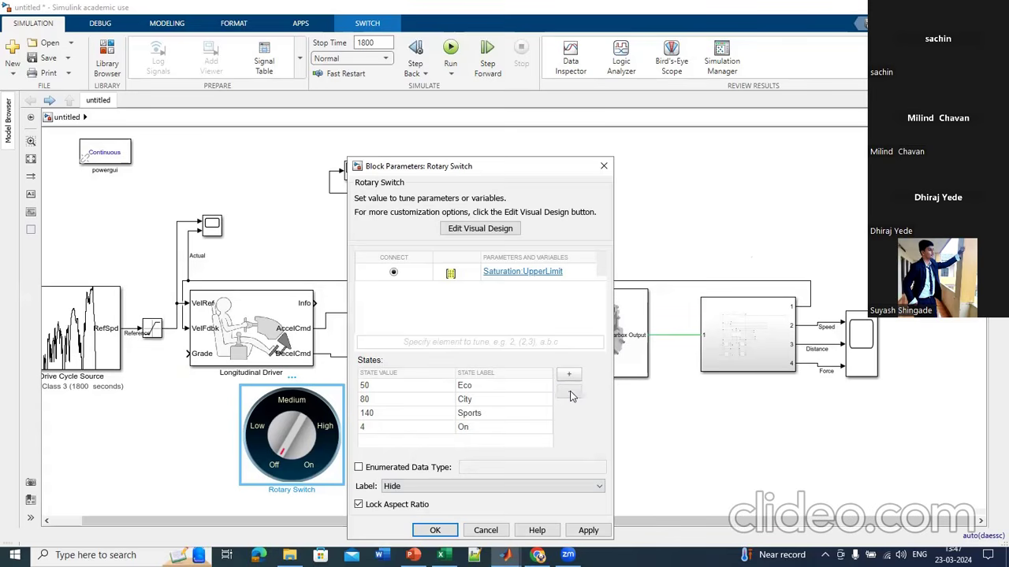
Step: Remove the On state from the Rotary Switch so only Eco, City and Sports remain
double_click(376, 430)
click(526, 432)
click(526, 431)
drag(484, 427, 360, 447)
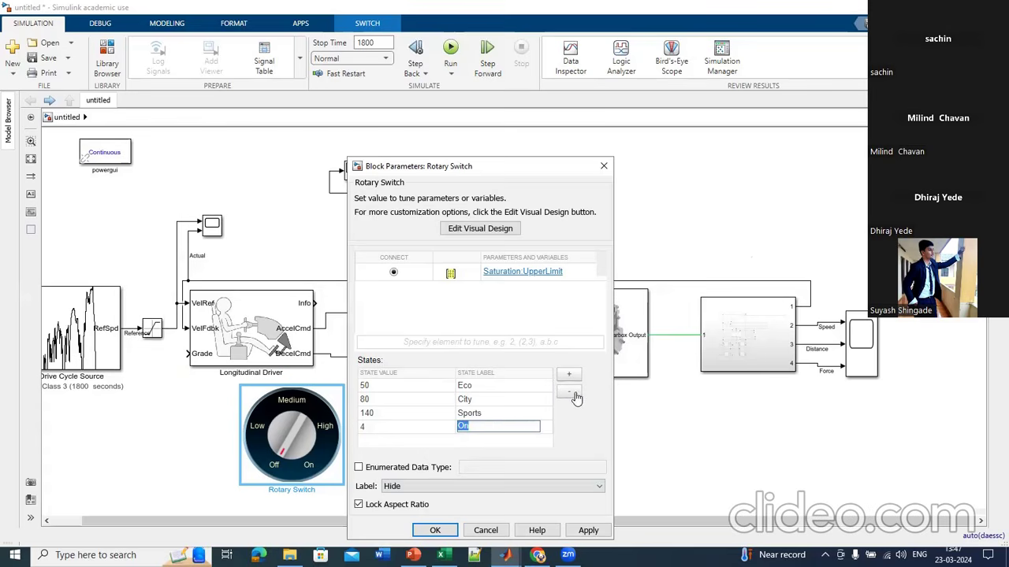
click(570, 391)
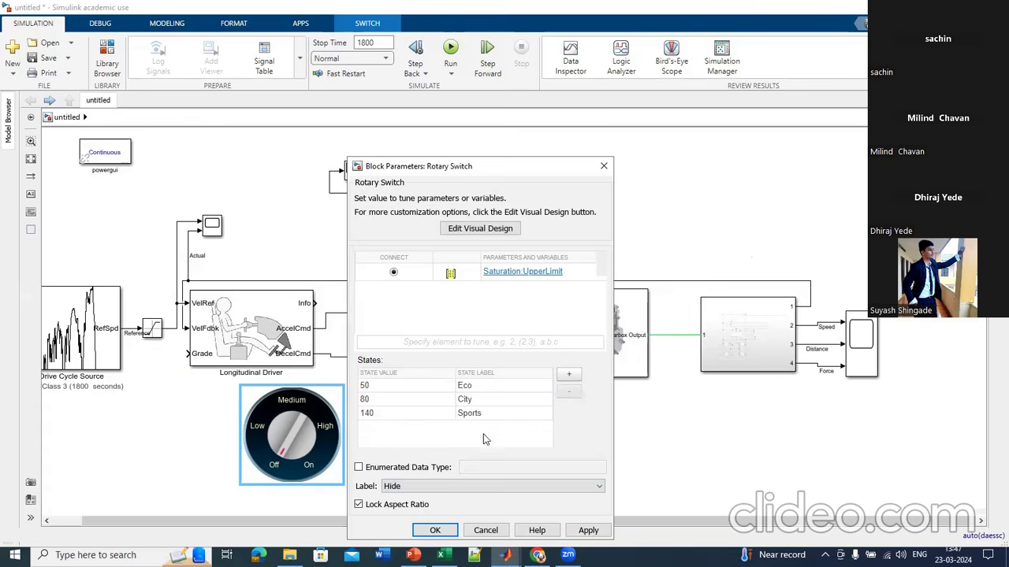
Step: Apply the three-state Rotary Switch configuration, close its parameters and turn the knob to try its positions
click(588, 530)
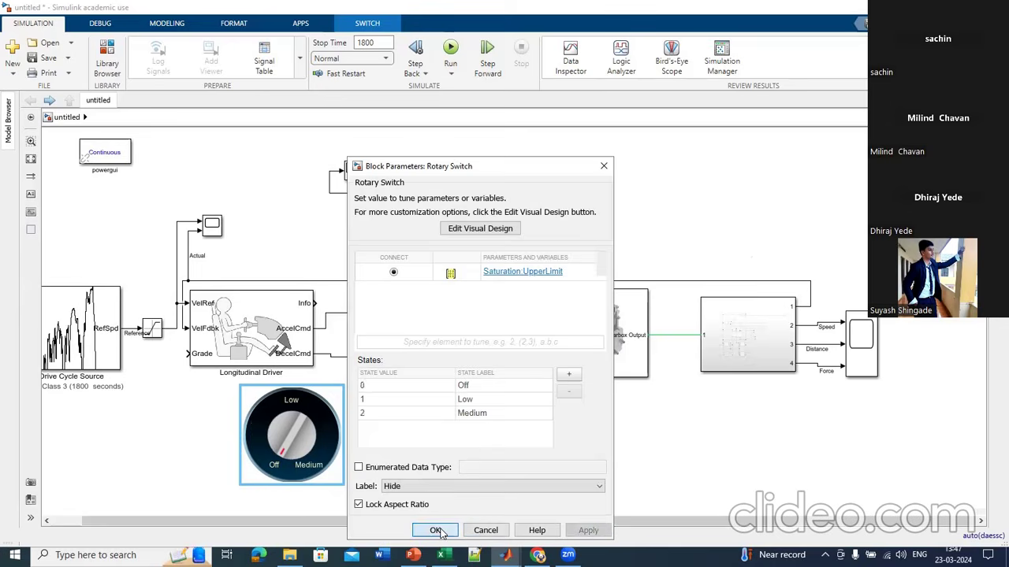
click(434, 530)
click(305, 438)
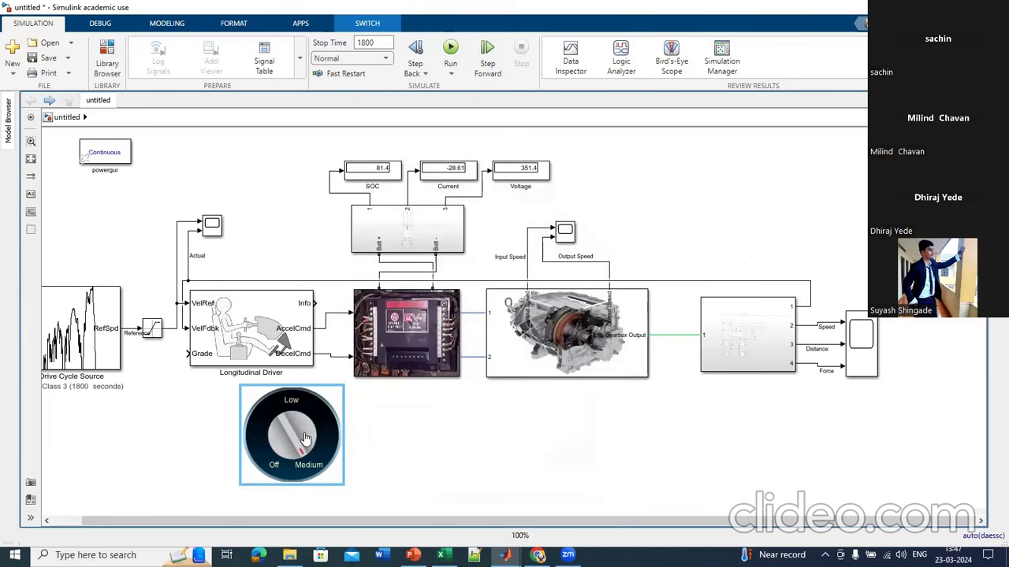
click(250, 425)
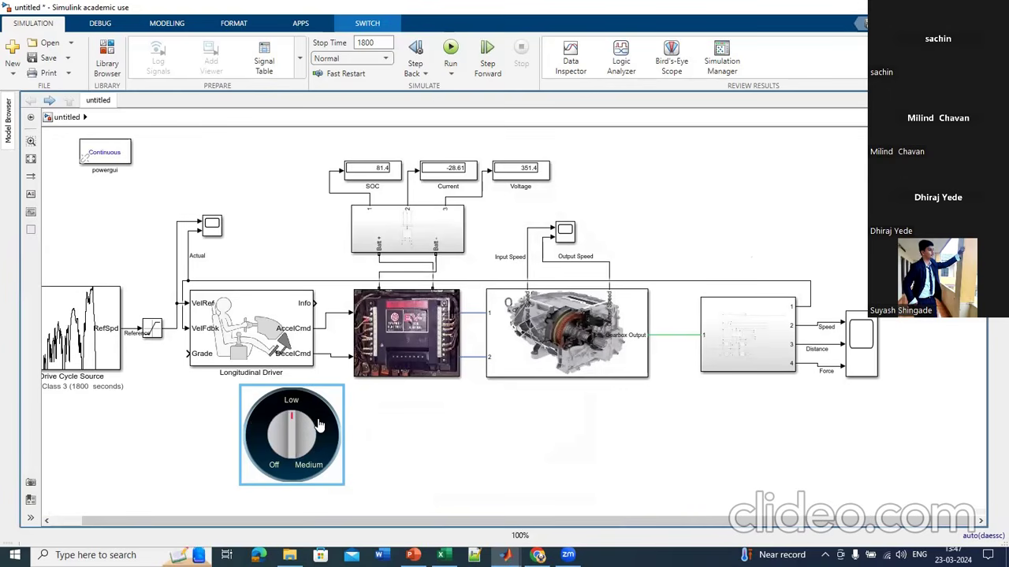
click(275, 433)
Step: Relabel the Rotary Switch's three states as Eco, City and Sports, and apply the labels
double_click(276, 433)
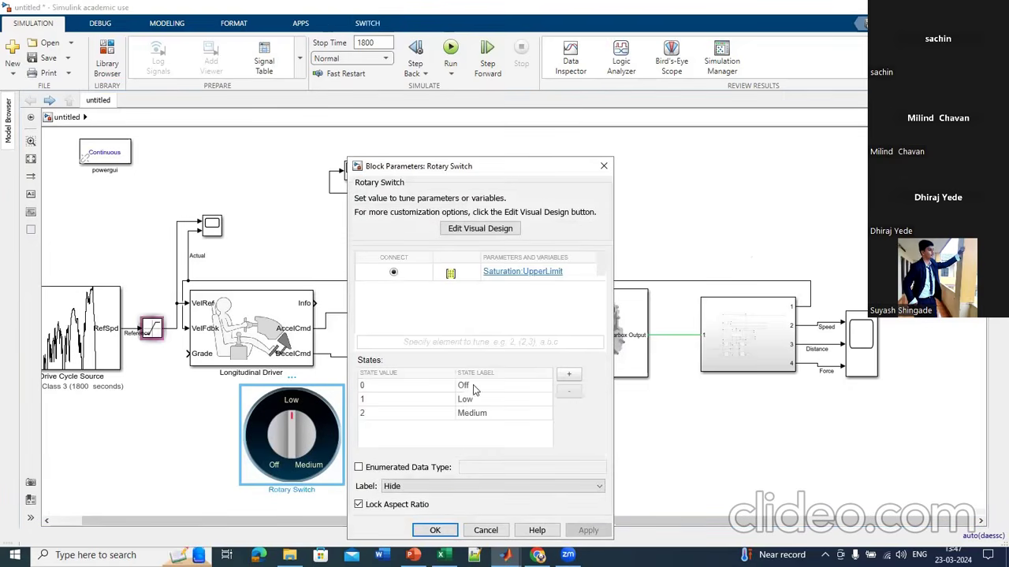
double_click(473, 384)
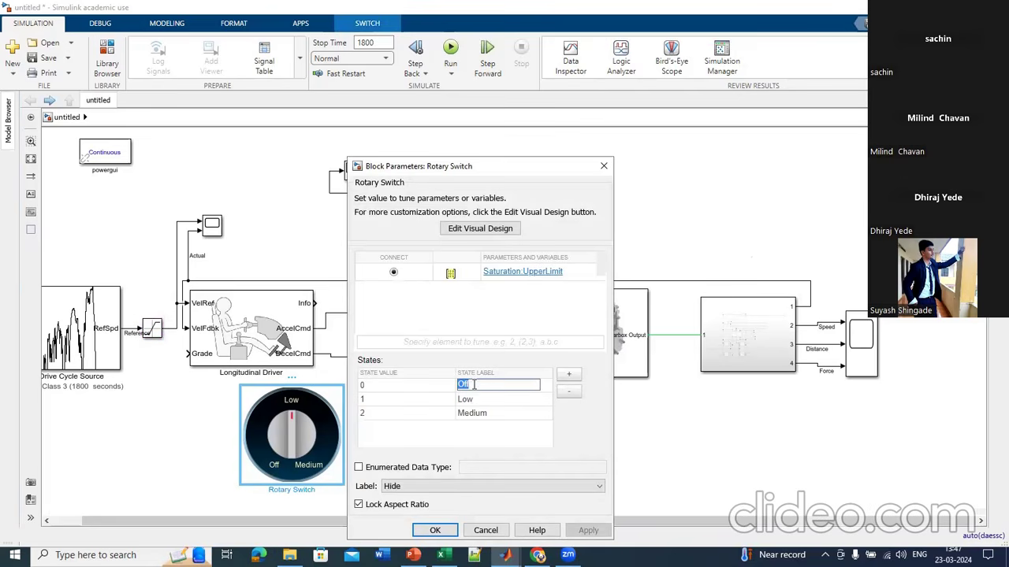
text(Eco)
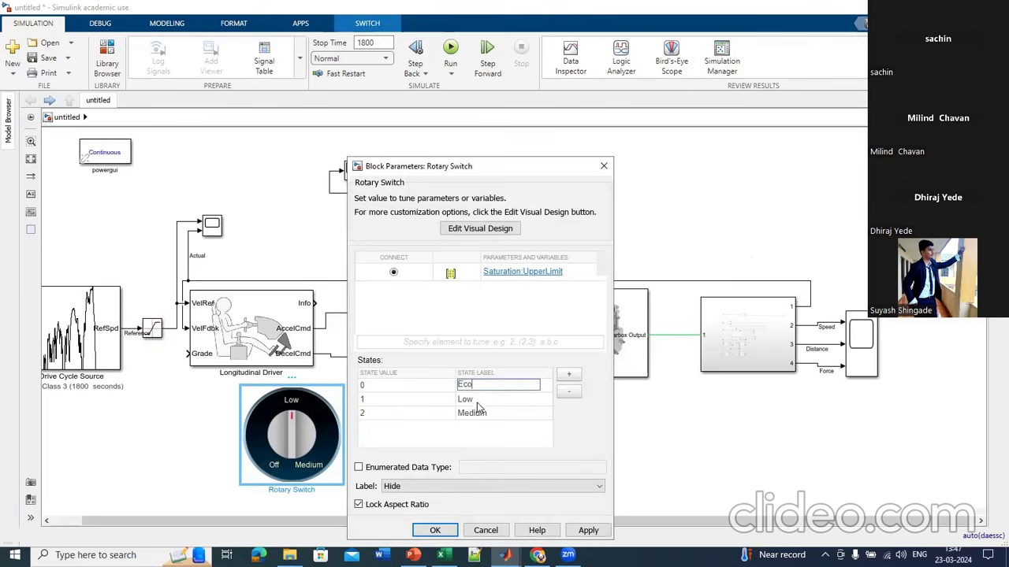
double_click(475, 399)
text(City)
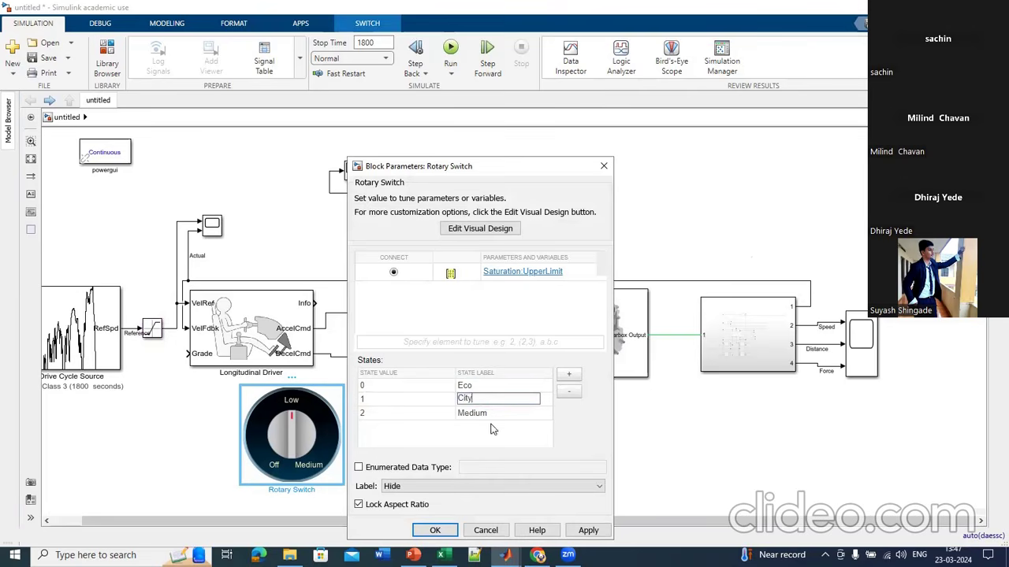
double_click(494, 411)
text(Sports)
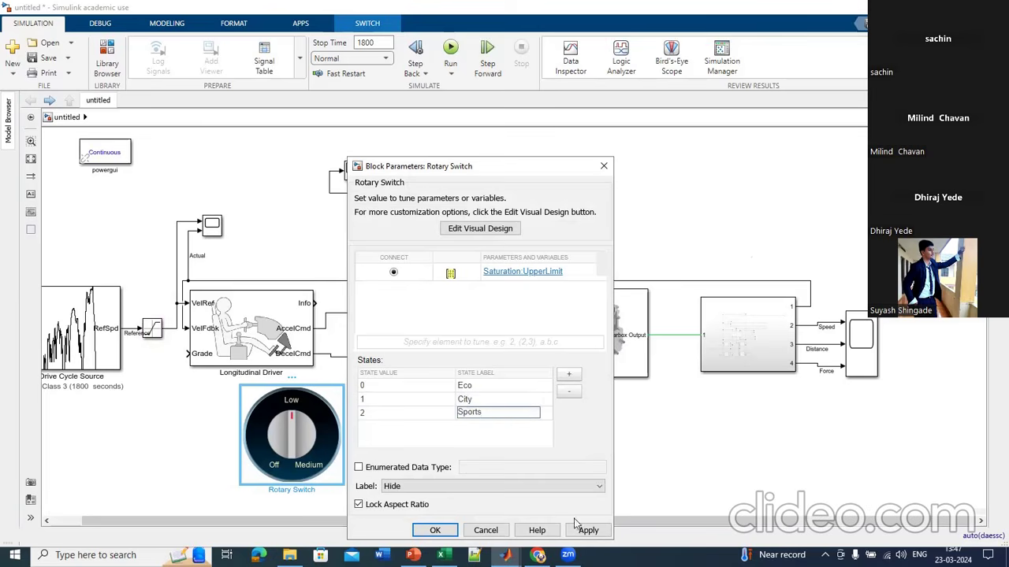
click(599, 534)
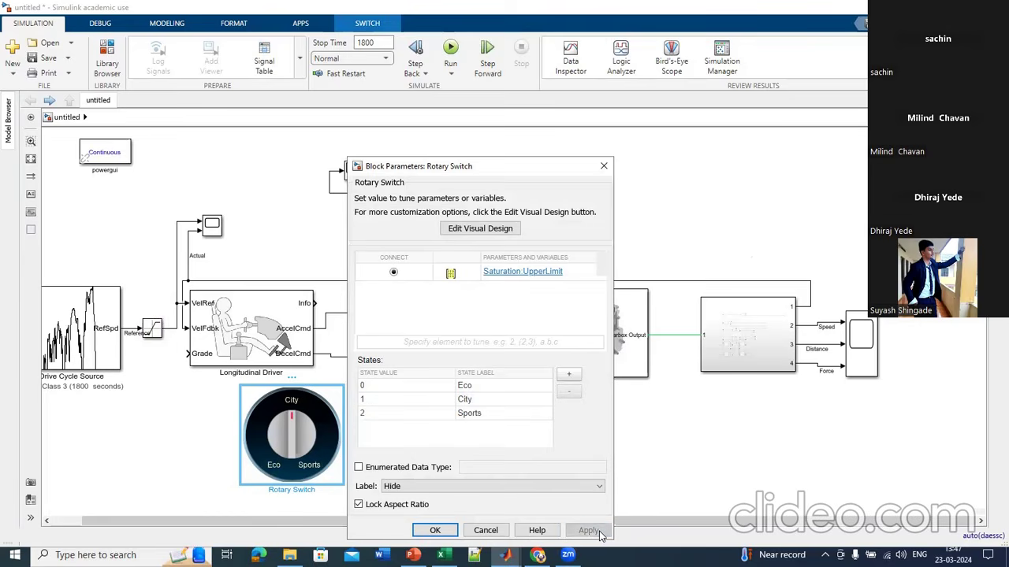
click(435, 531)
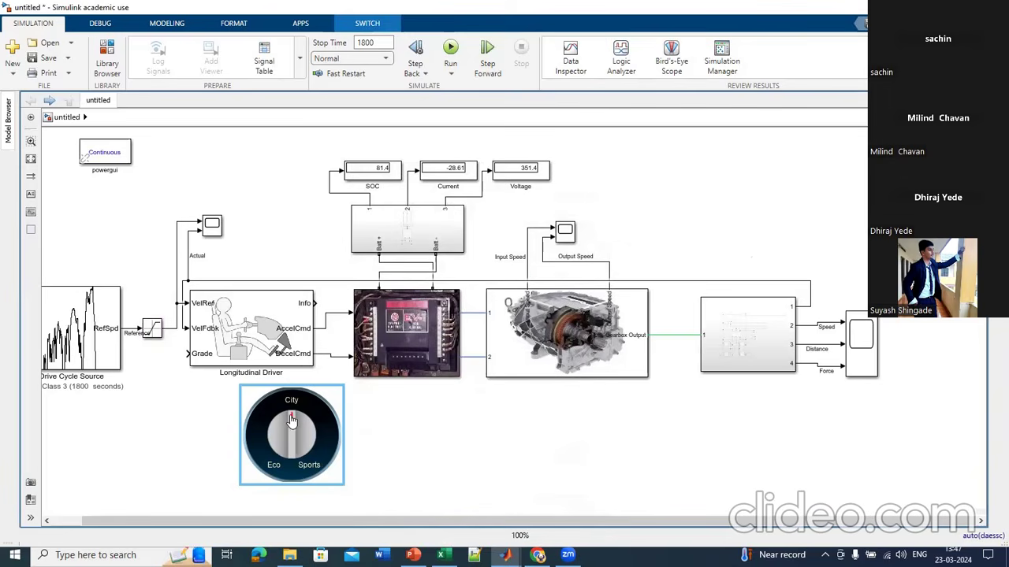
Step: Turn the Rotary Switch to Eco and set the Saturation block's lower limit to 0
drag(291, 420, 280, 461)
double_click(150, 327)
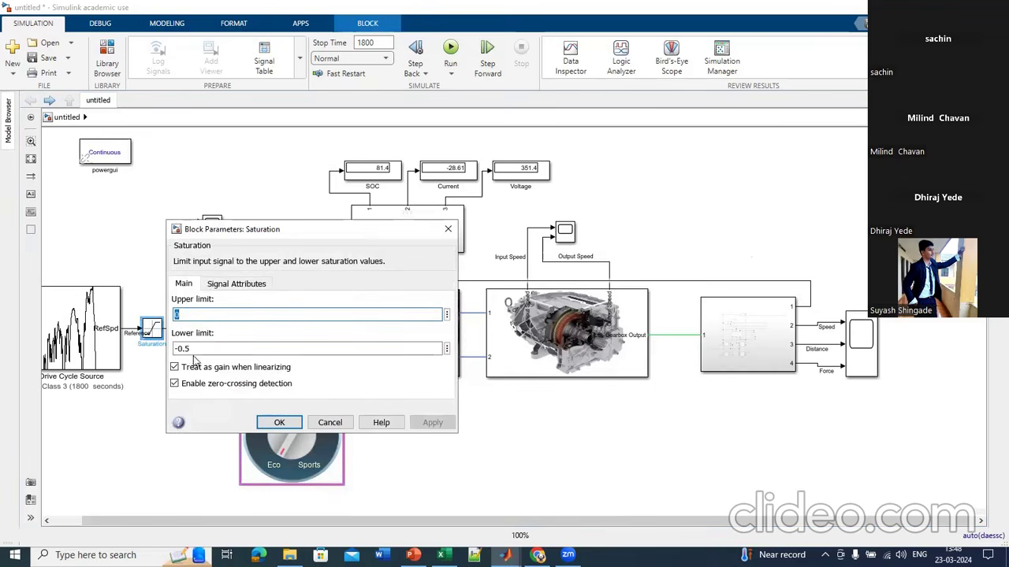
double_click(193, 347)
key(BackSpace)
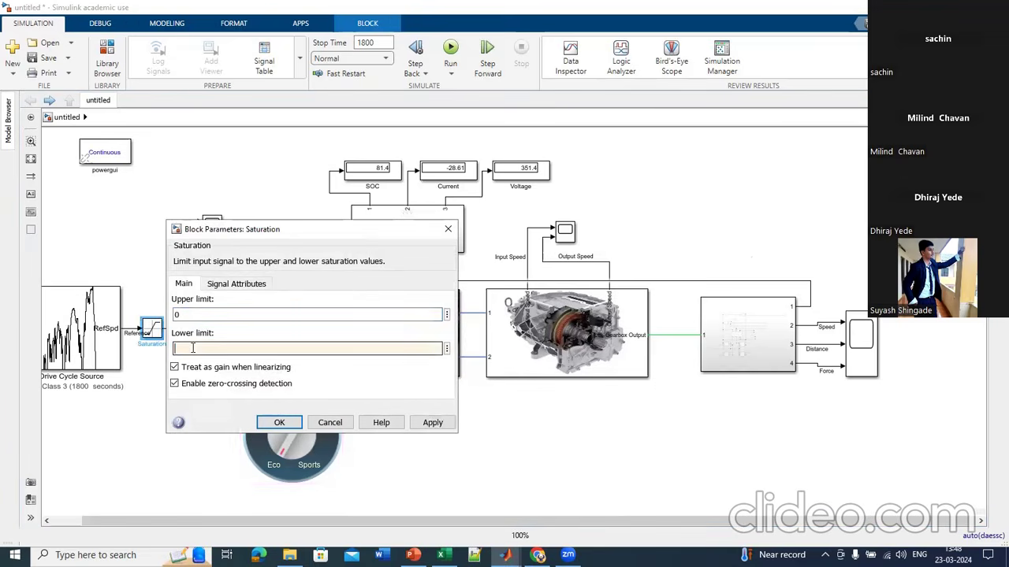
text(0)
key(Return)
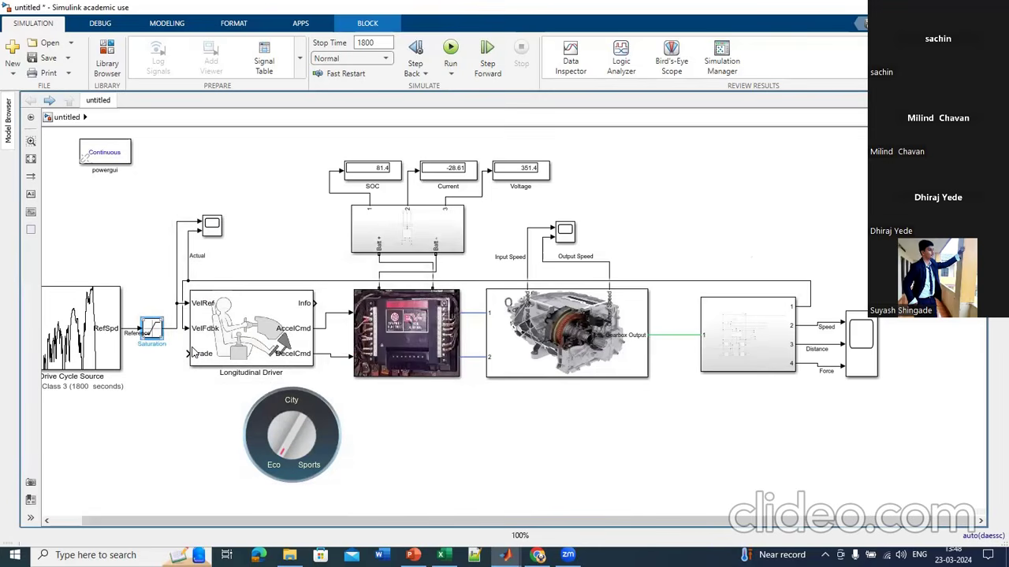
Step: Run the simulation in Eco mode, checking the Saturation block's limits before and after starting it
double_click(150, 328)
double_click(180, 313)
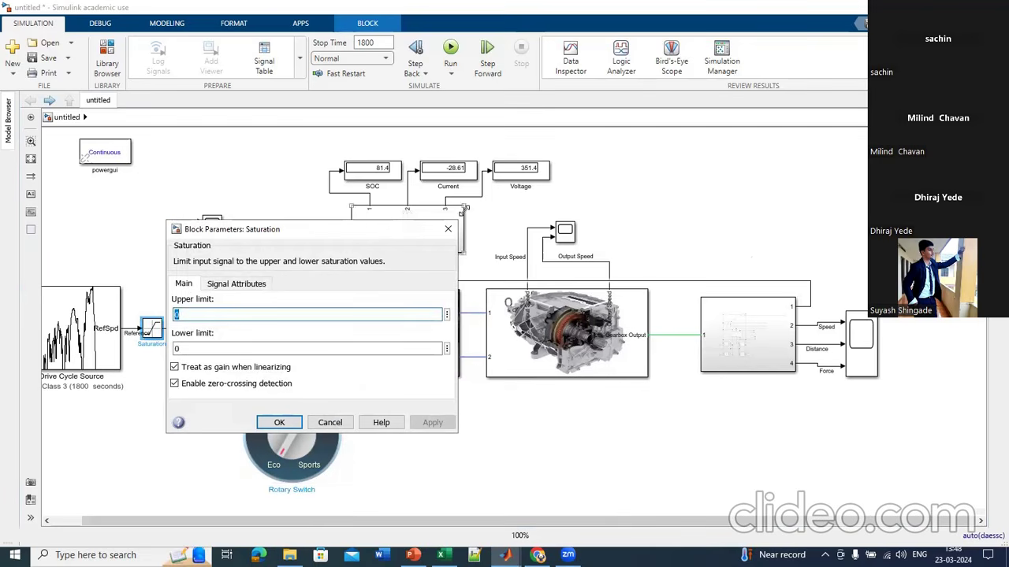
click(450, 230)
click(451, 49)
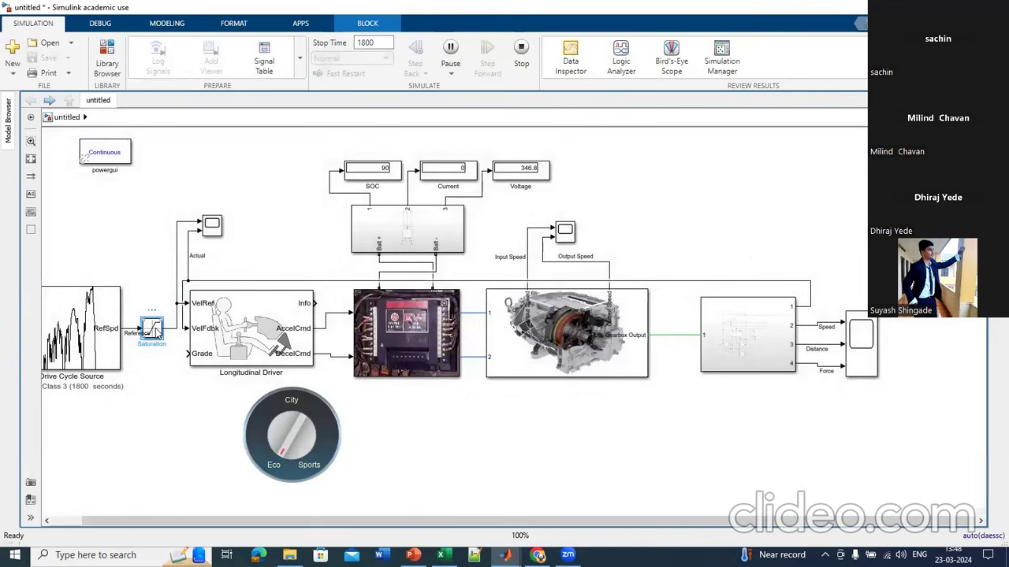
double_click(155, 330)
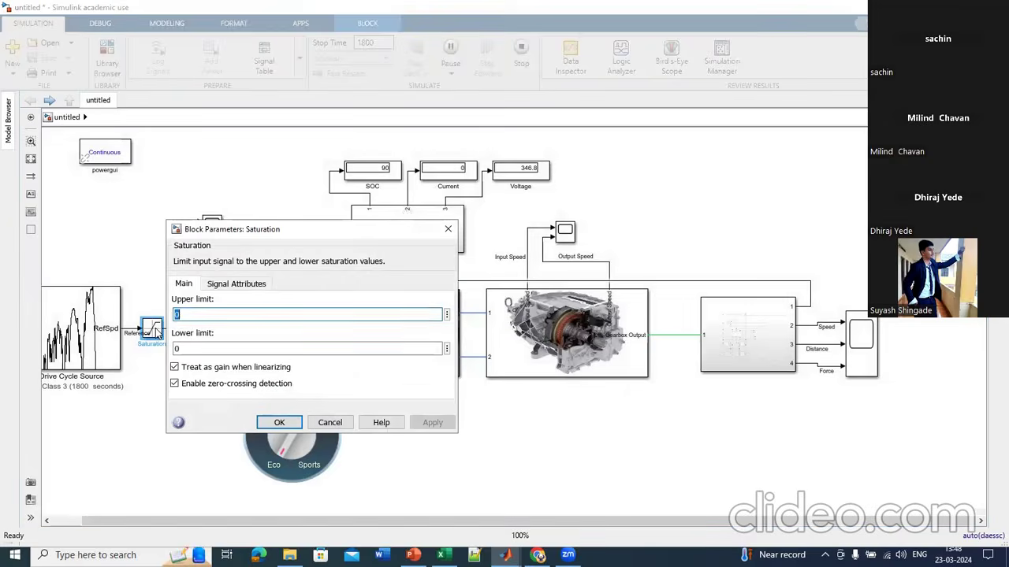
click(448, 227)
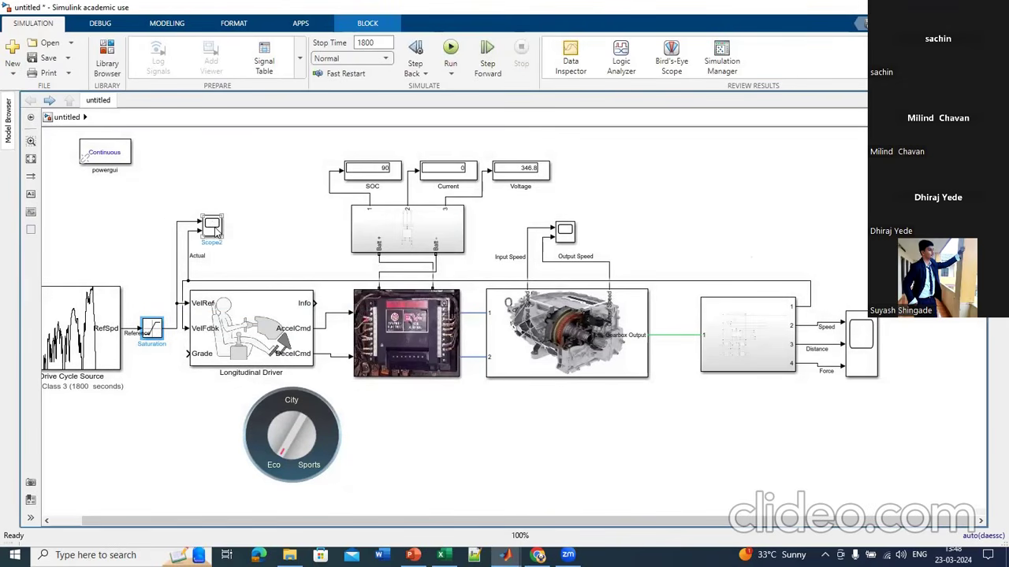
Step: Examine the reference and actual speed traces in Scope2, and close the scope
click(215, 230)
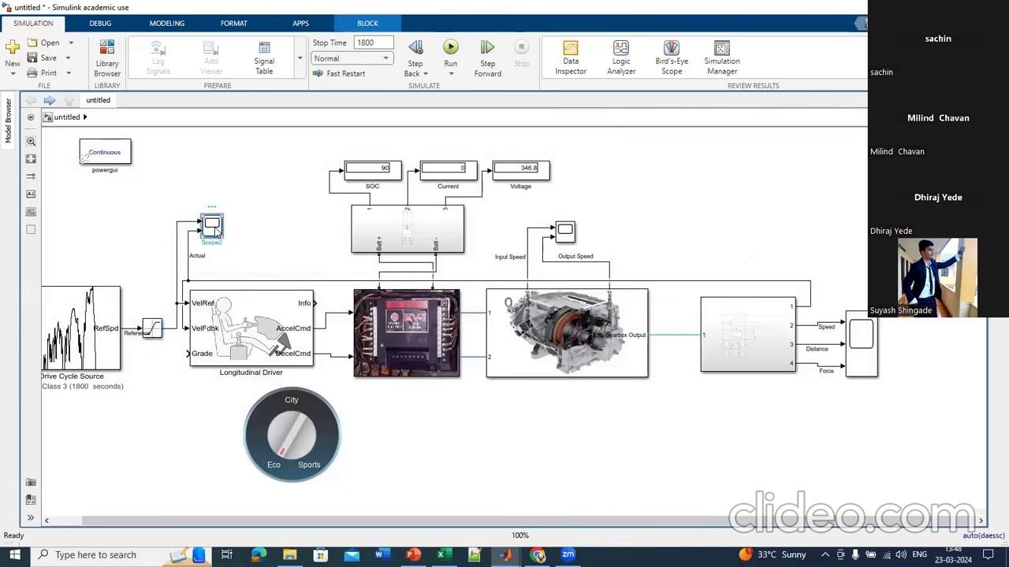
double_click(215, 230)
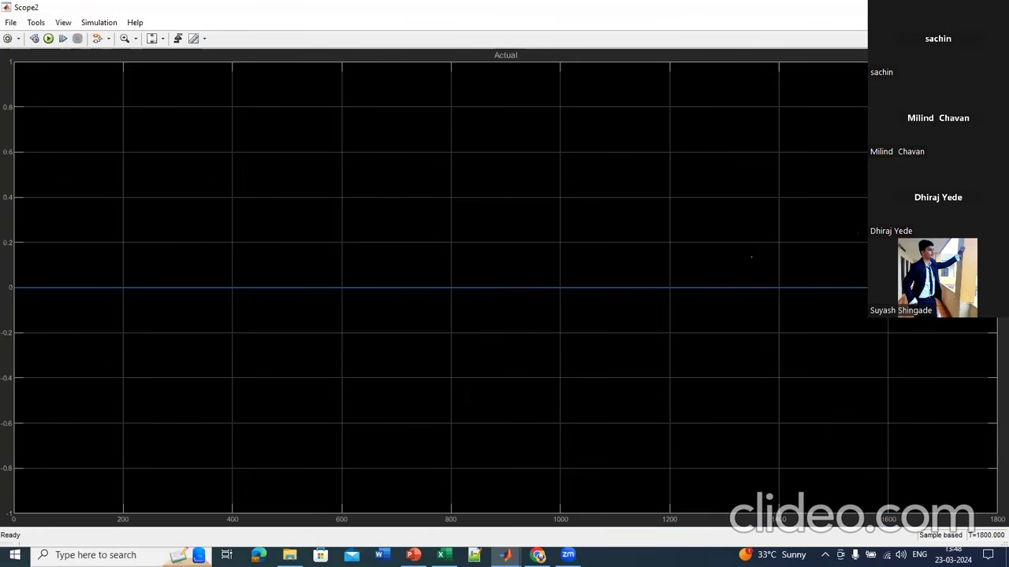
click(994, 7)
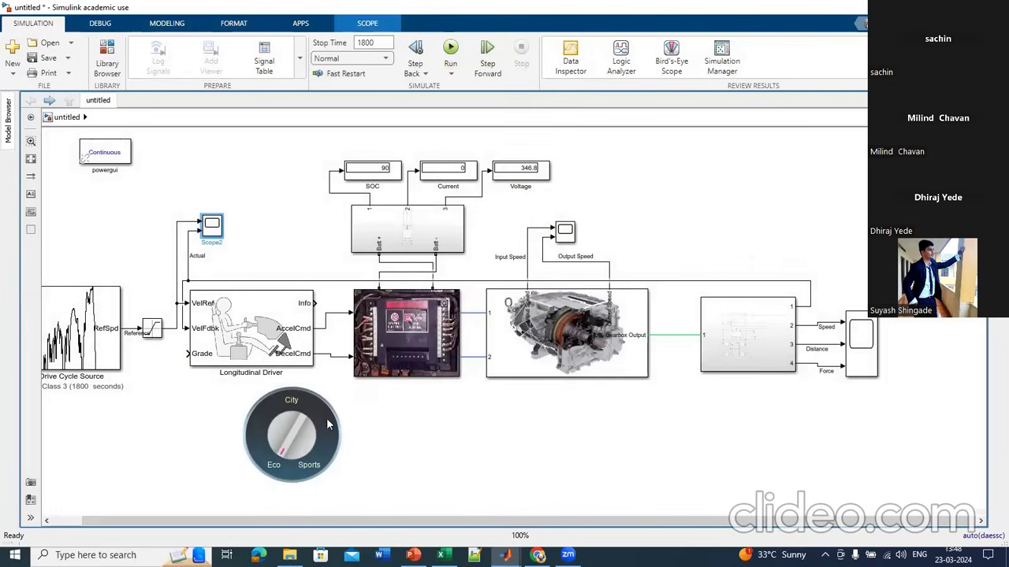
Step: Check the Rotary Switch's parameters and the Saturation block's limits and signal attributes
double_click(296, 434)
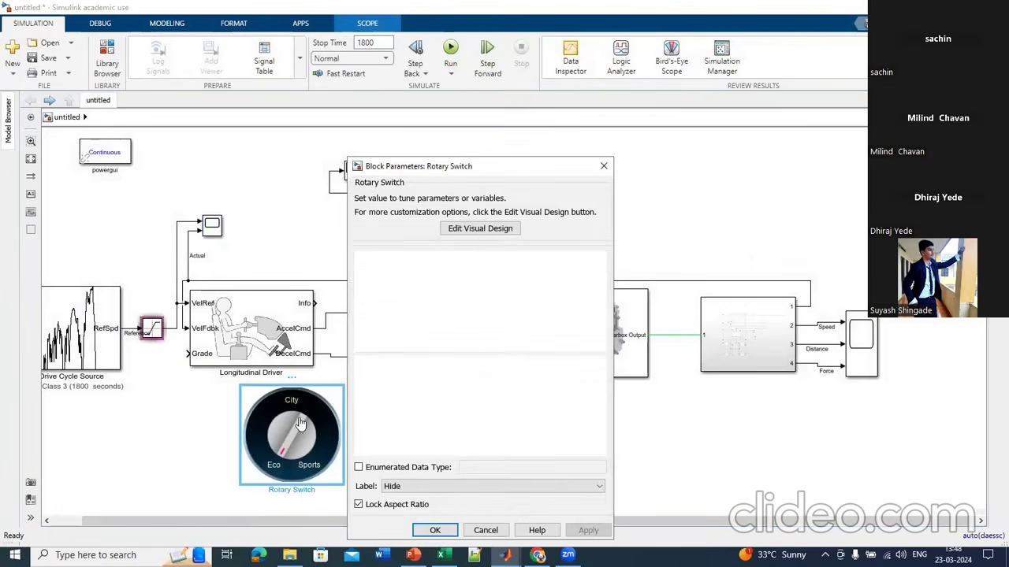
click(603, 165)
double_click(152, 330)
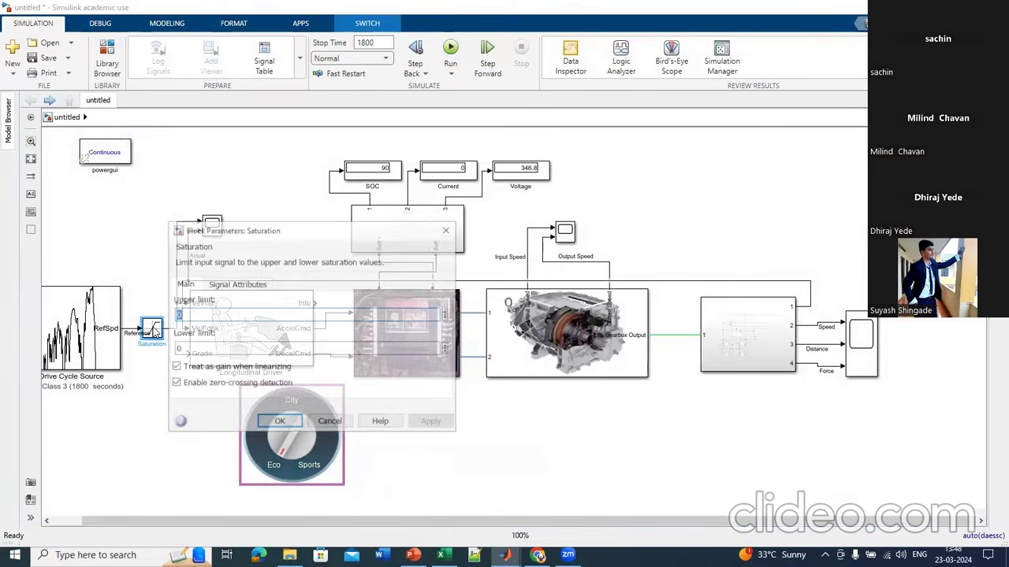
click(446, 314)
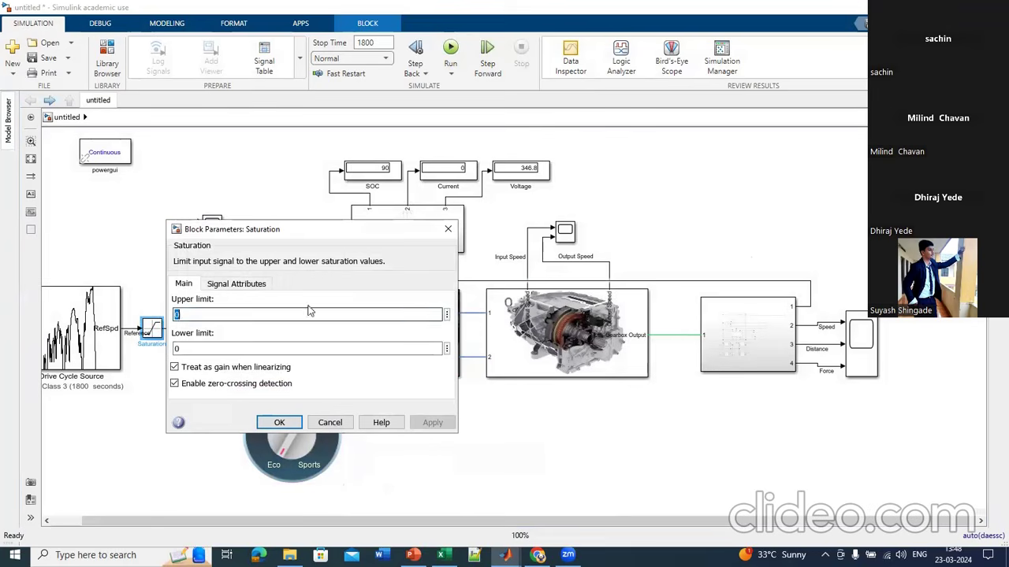
click(240, 283)
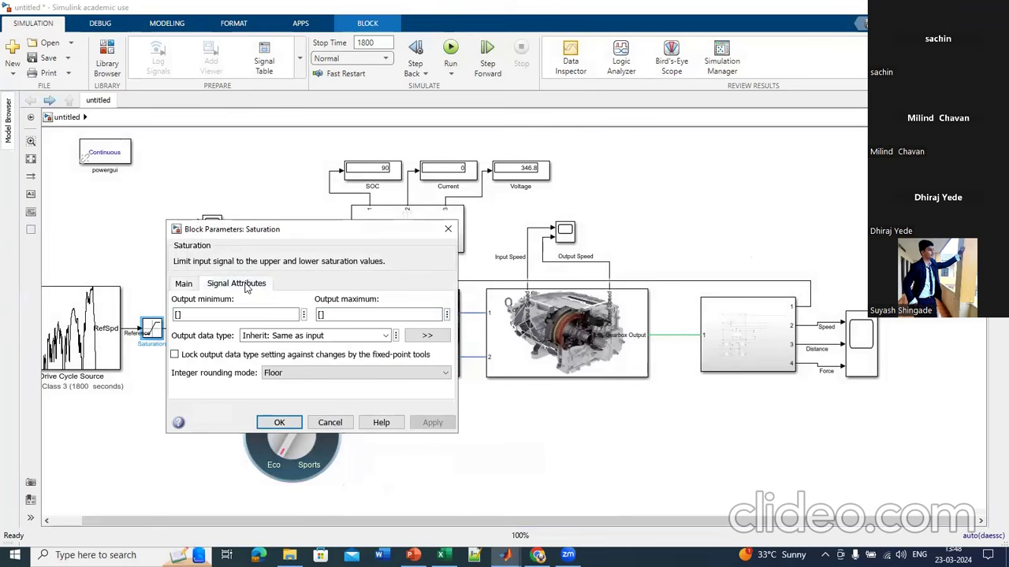
click(187, 288)
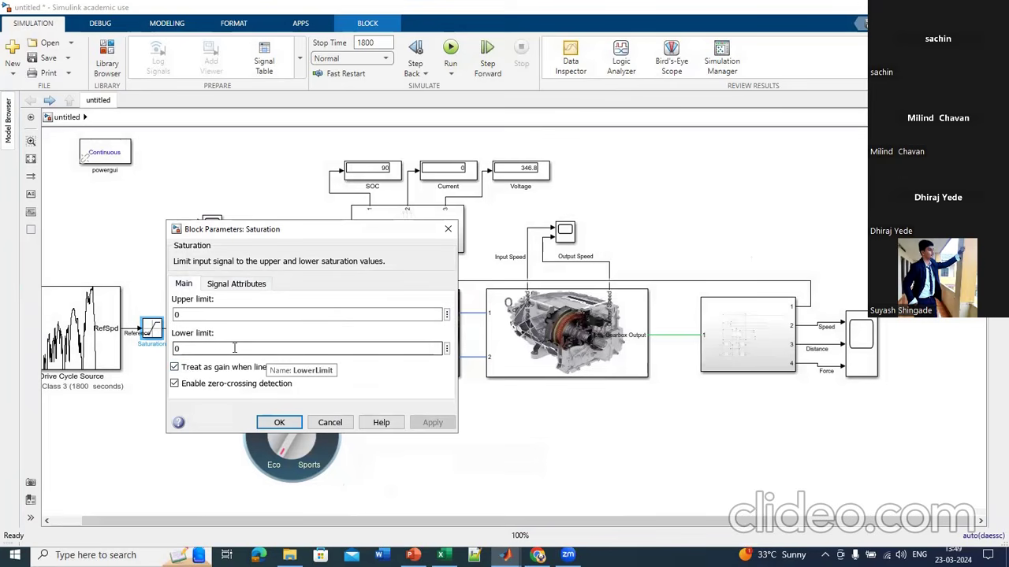
click(449, 230)
Step: Turn off Lock Aspect Ratio for the Rotary Switch and confirm its parameters
double_click(277, 424)
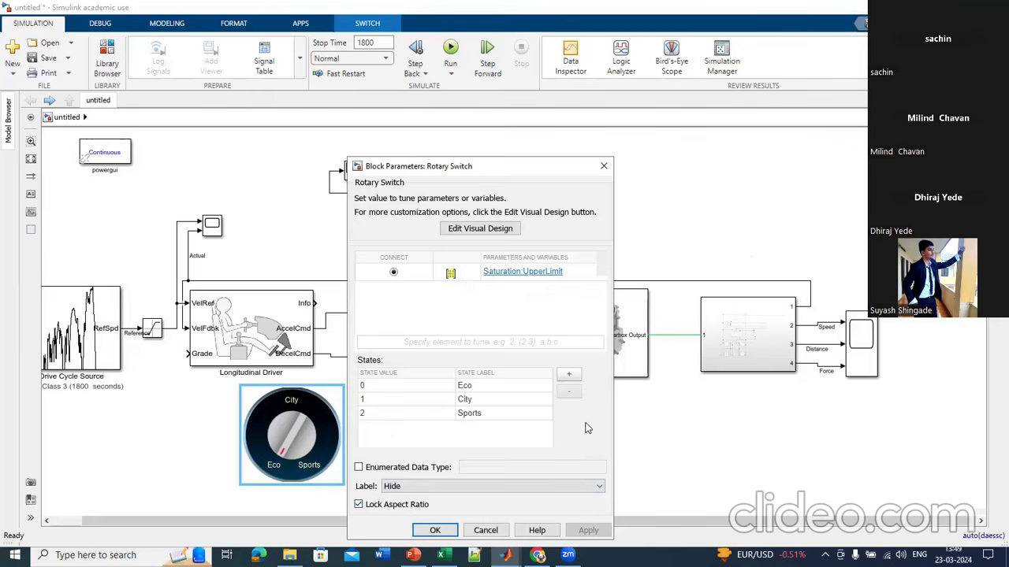
click(359, 505)
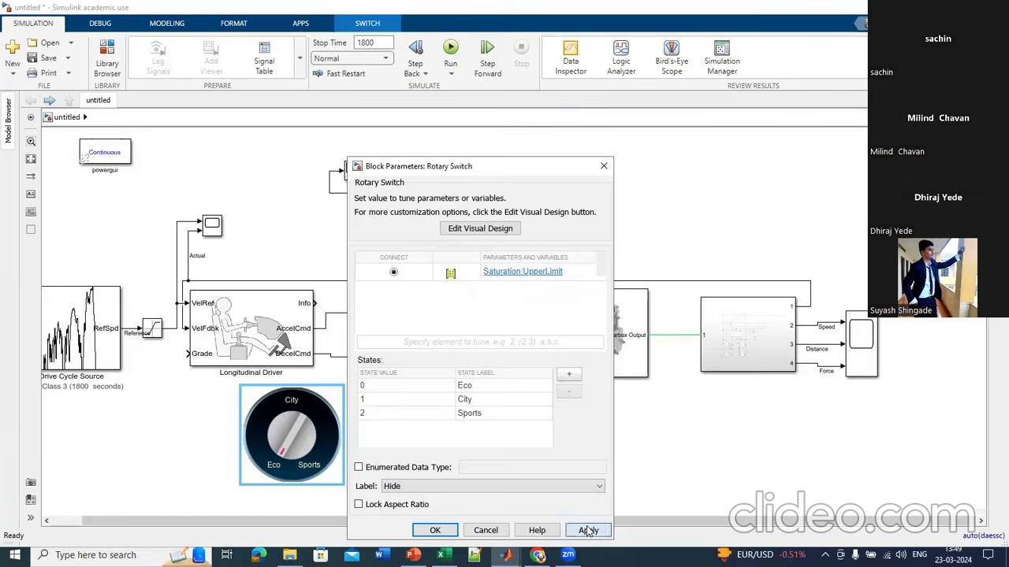
click(443, 531)
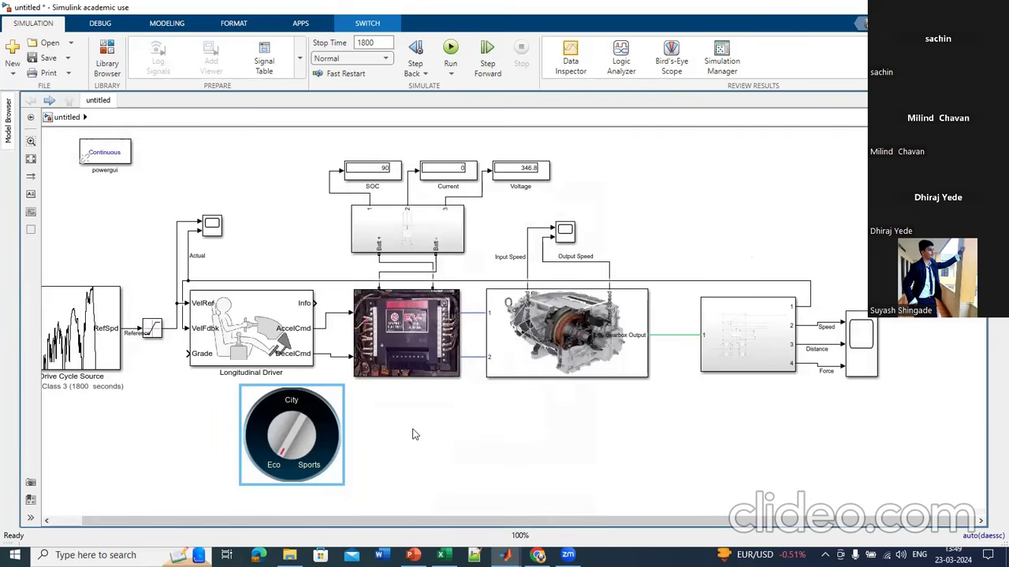
Step: Set the Rotary Switch's state values to 50 for Eco, 80 for City and 140 for Sports, and apply them
click(714, 350)
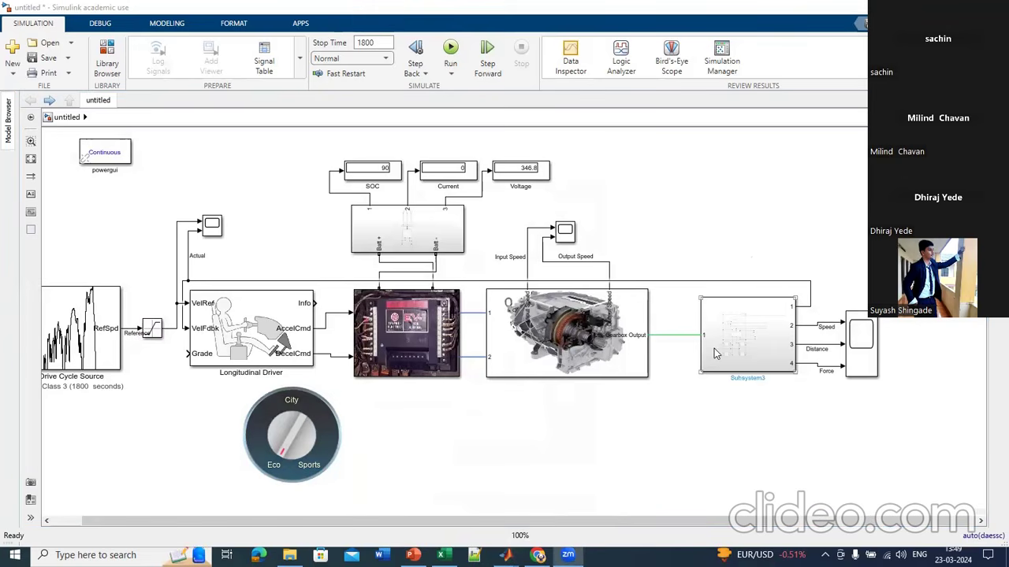
click(285, 443)
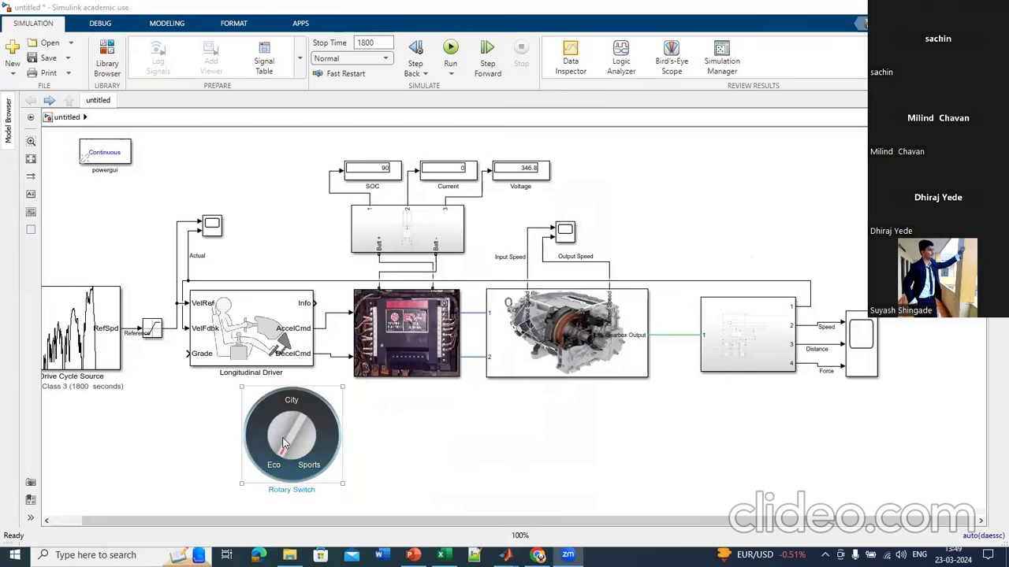
double_click(285, 443)
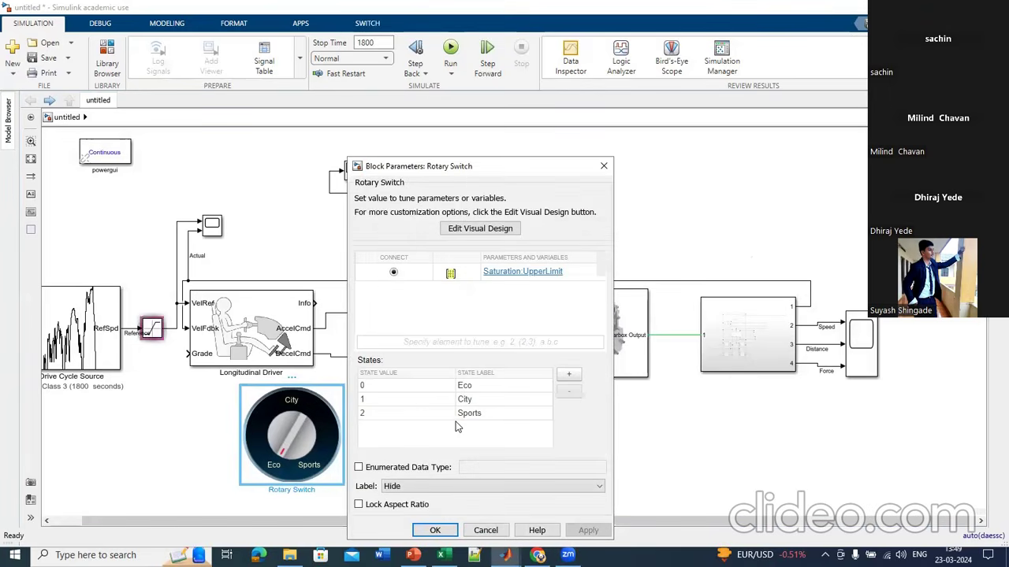
double_click(377, 387)
text(50)
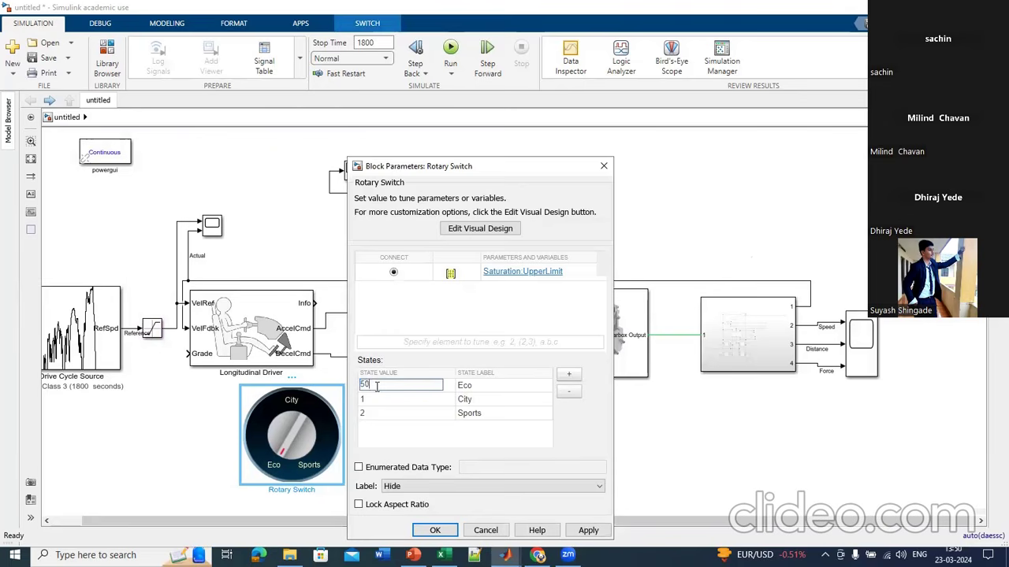
double_click(372, 397)
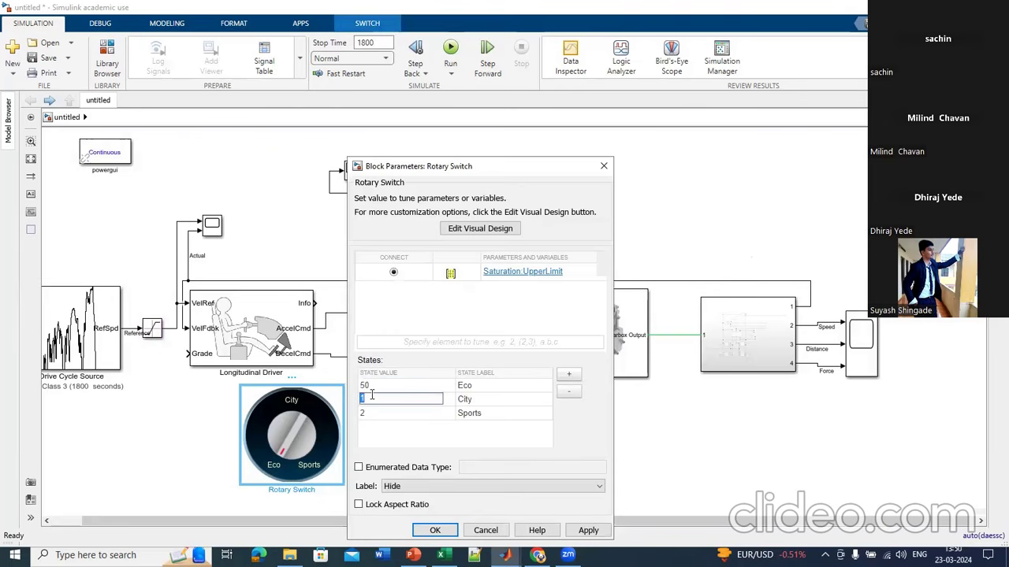
text(80)
double_click(365, 413)
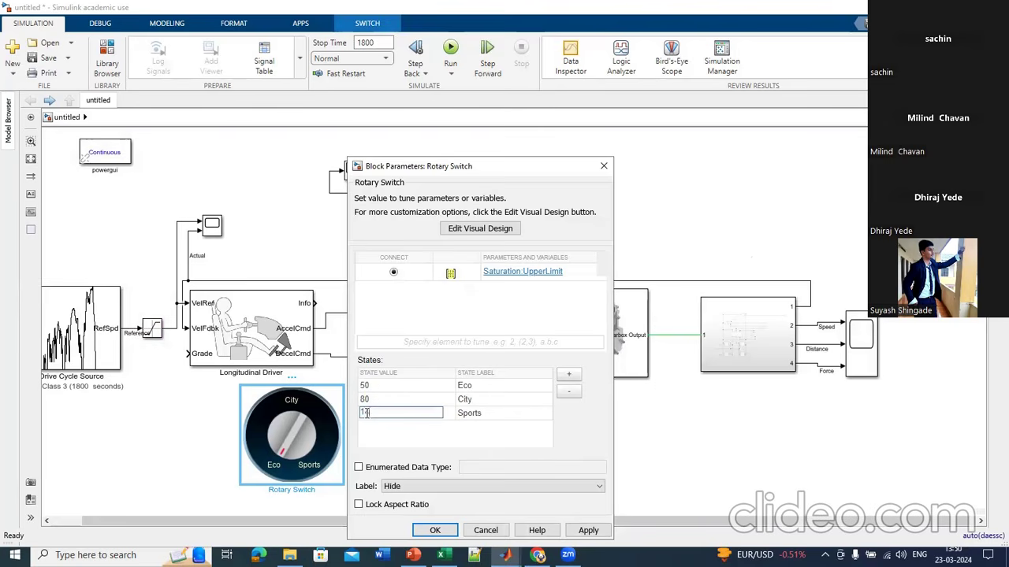
text(140)
click(588, 530)
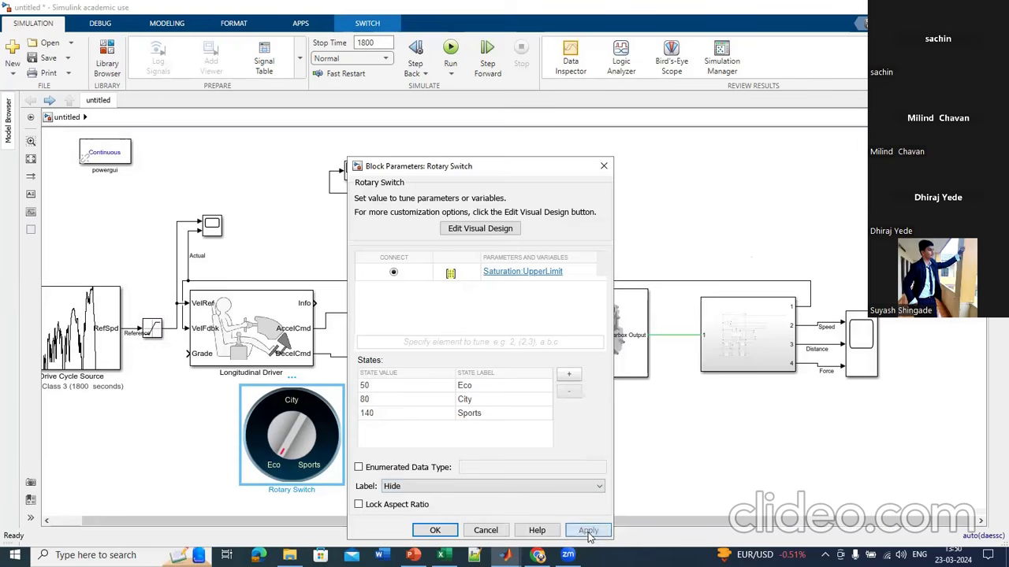
Step: Confirm the Rotary Switch's parameters and recheck its Eco, City and Sports state values
click(440, 531)
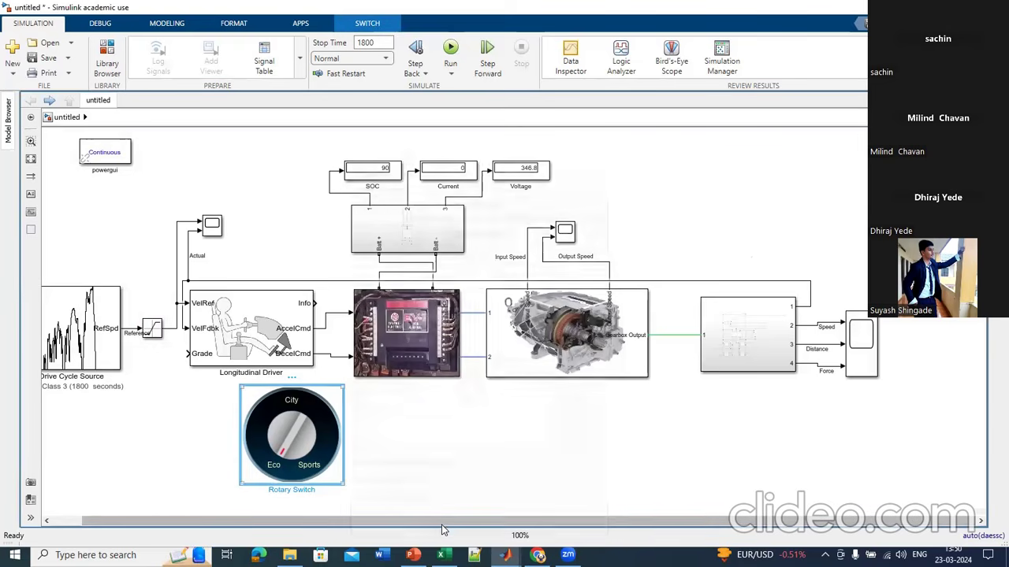
click(282, 417)
drag(292, 417, 278, 471)
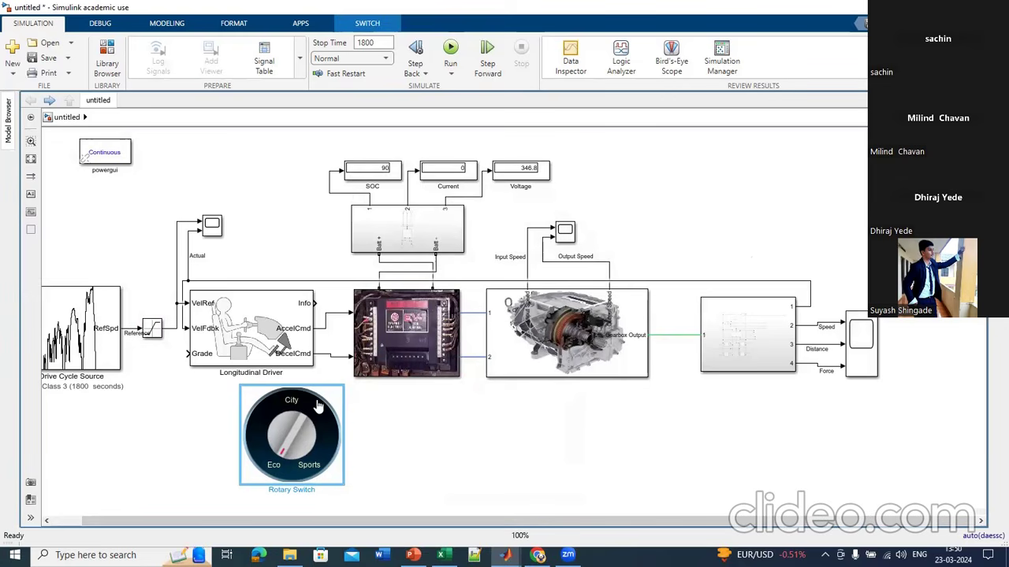
click(319, 407)
click(276, 444)
double_click(263, 421)
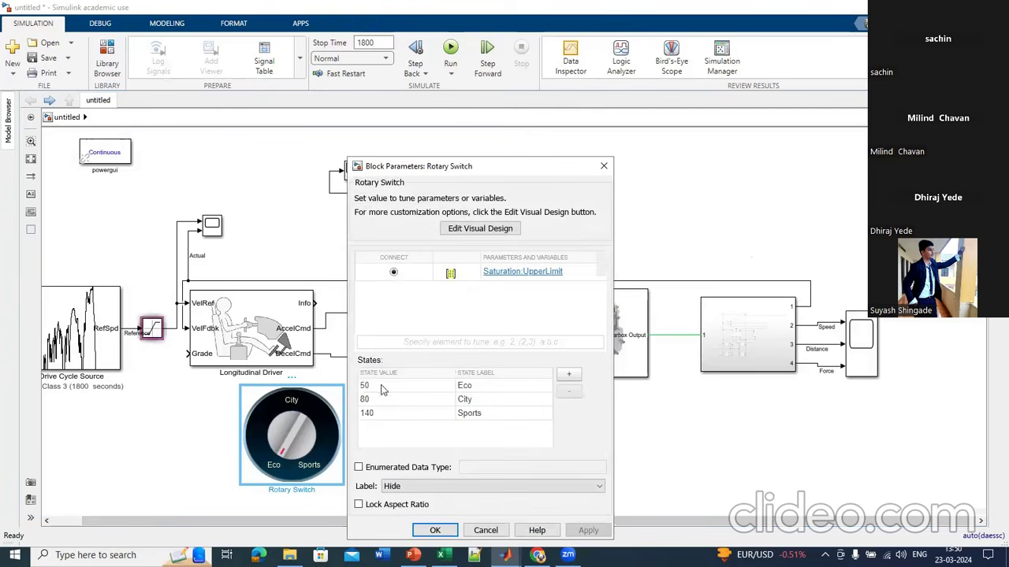
click(434, 529)
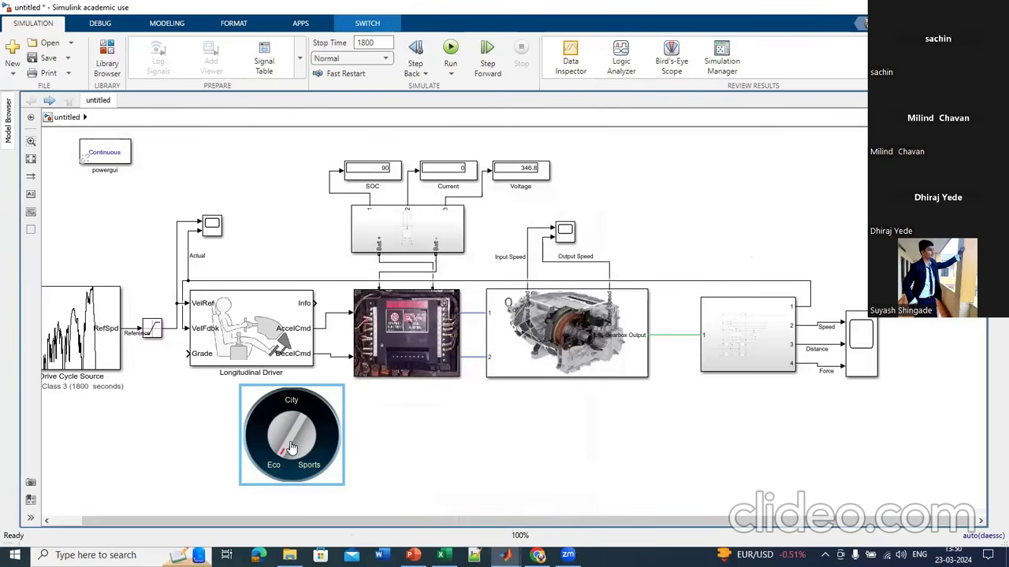
Step: Run the simulation with the Rotary Switch on Eco, examine the speed traces in Scope2, and close the scope
click(456, 50)
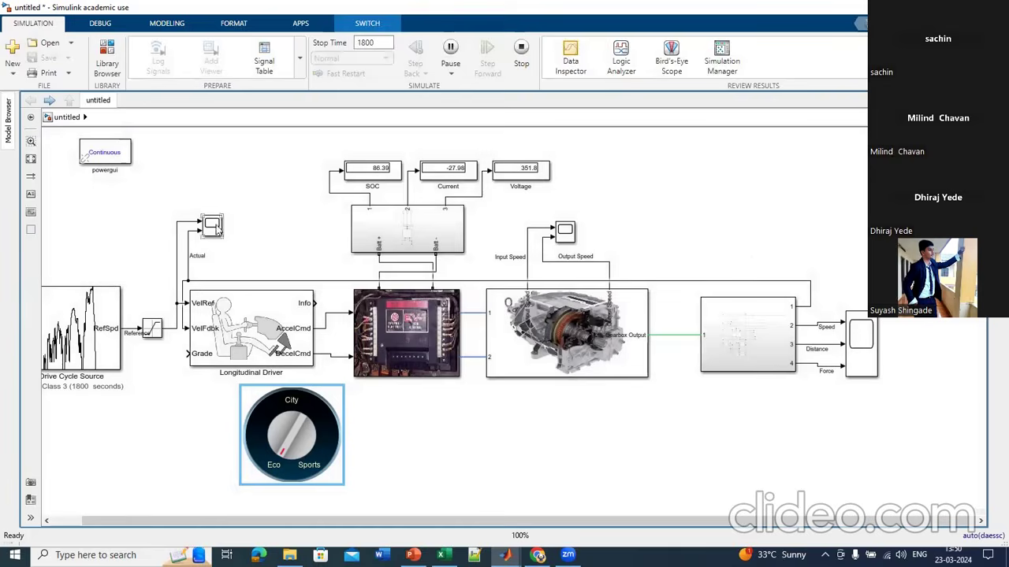
double_click(213, 226)
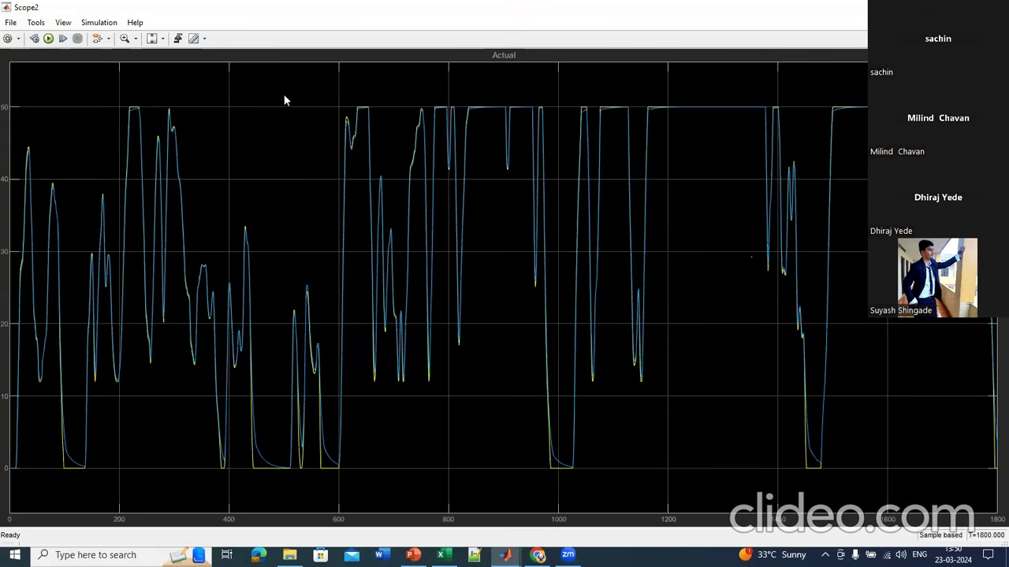
click(966, 7)
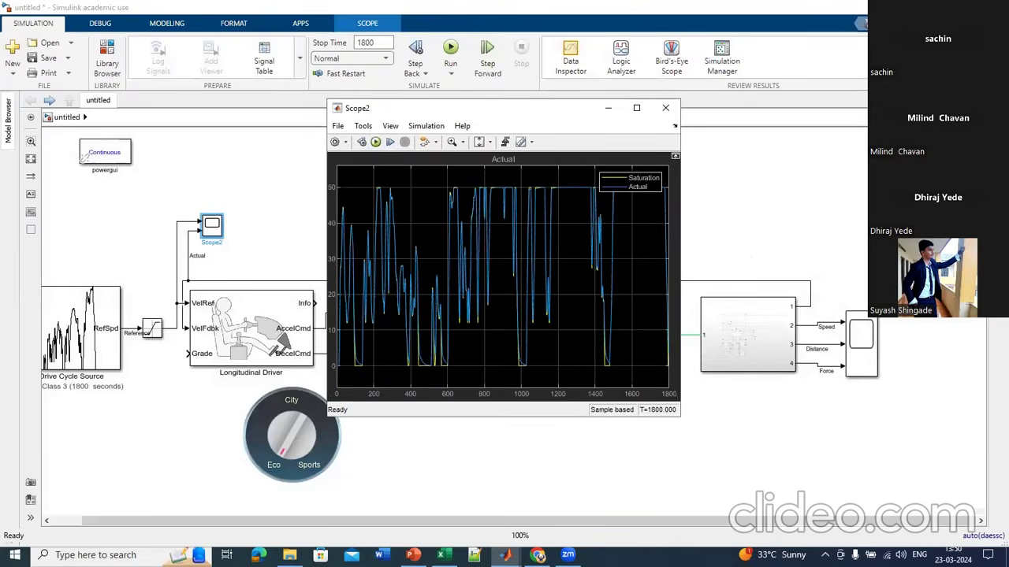
click(636, 109)
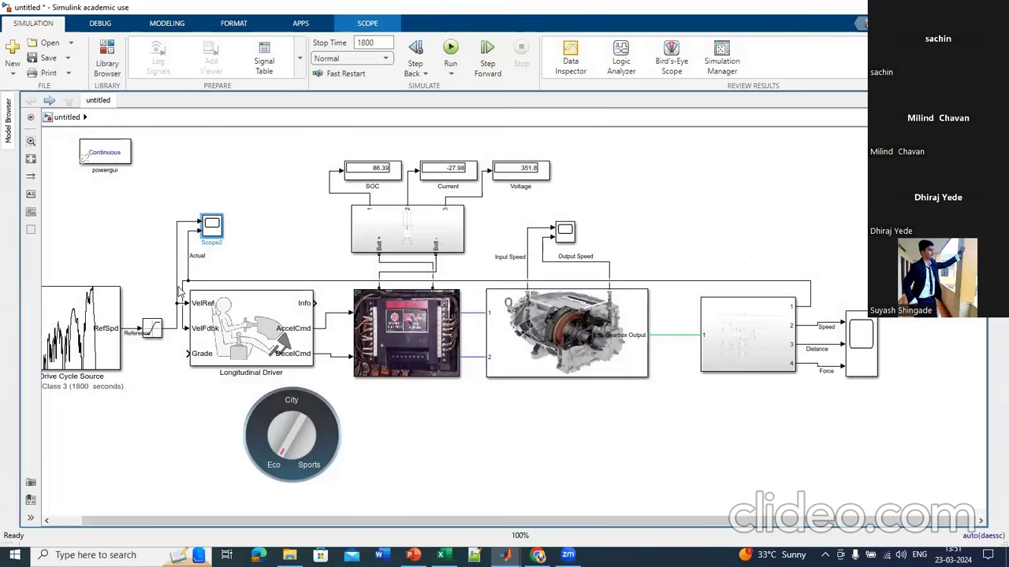
Step: Delete the Saturation output branch to Scope2 and connect the Drive Cycle Source's RefSpd signal to the scope's first input instead
click(177, 290)
click(178, 292)
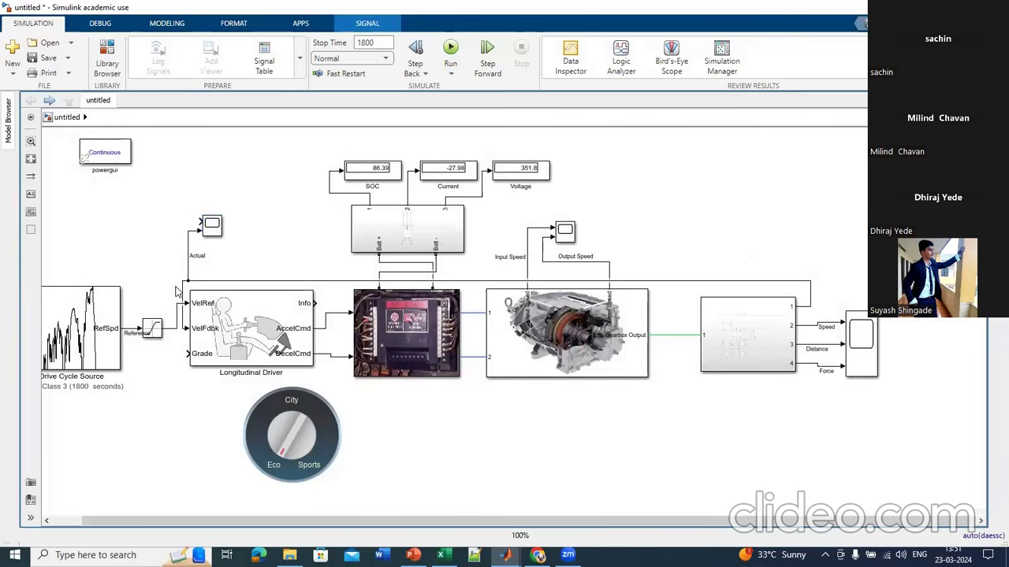
drag(131, 327, 213, 223)
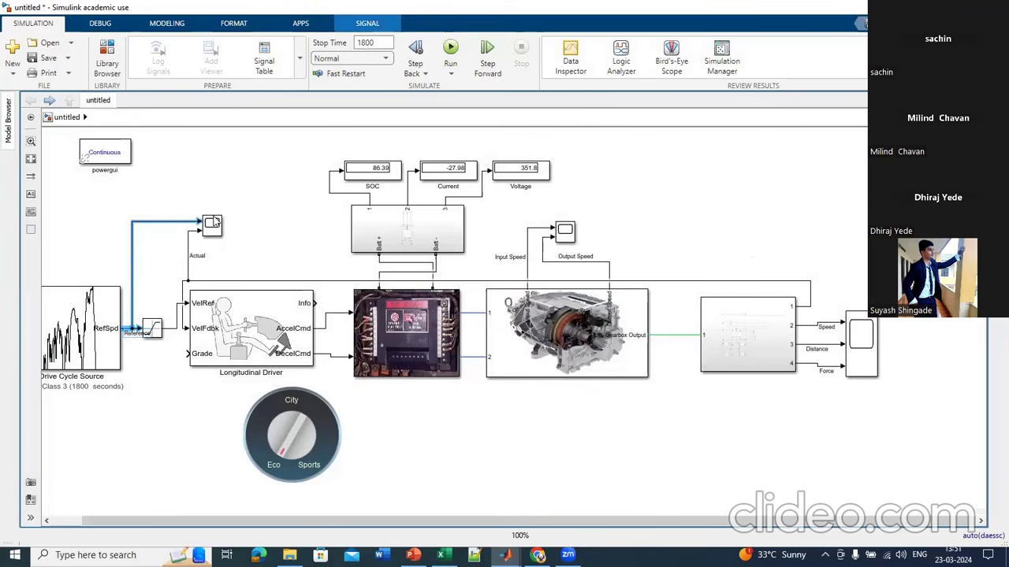
click(166, 249)
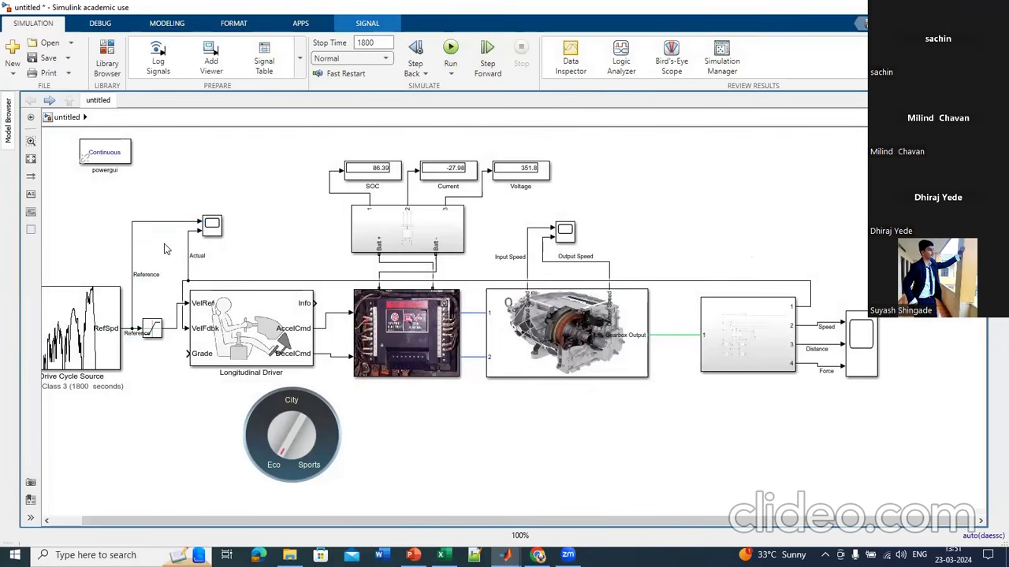
Step: Rerun the simulation in Eco mode, compare the unsaturated Reference with the Actual speed in Scope2, and close the scope
click(461, 54)
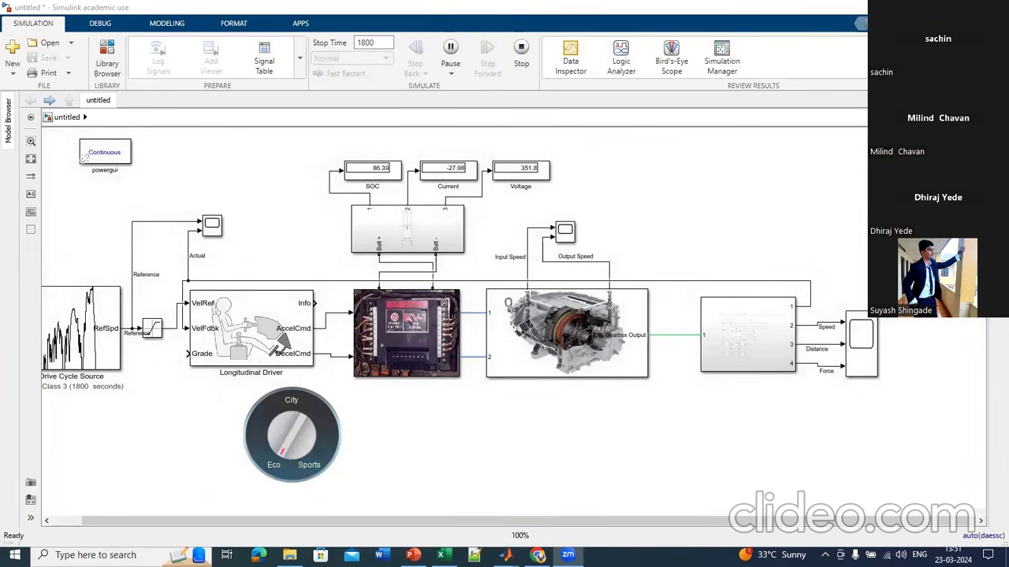
click(212, 227)
double_click(211, 227)
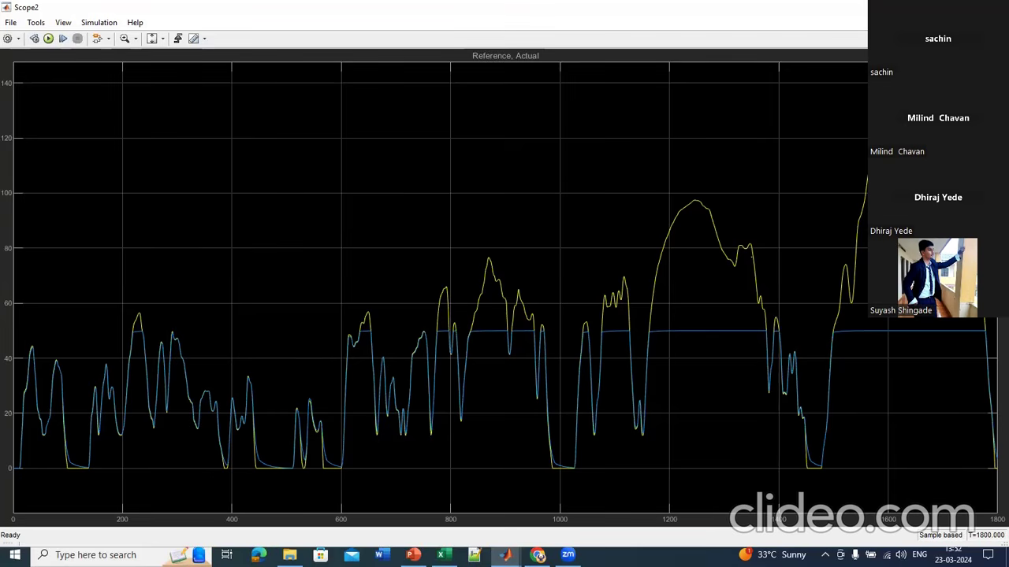
click(991, 7)
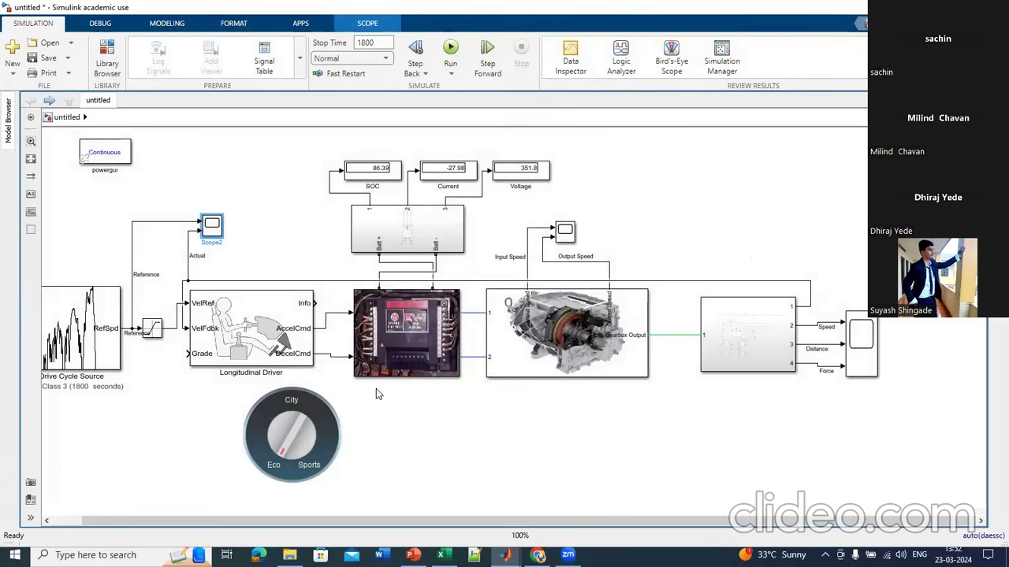
Step: Turn the Rotary Switch from Eco to Sports
click(290, 440)
drag(283, 450, 308, 454)
click(450, 436)
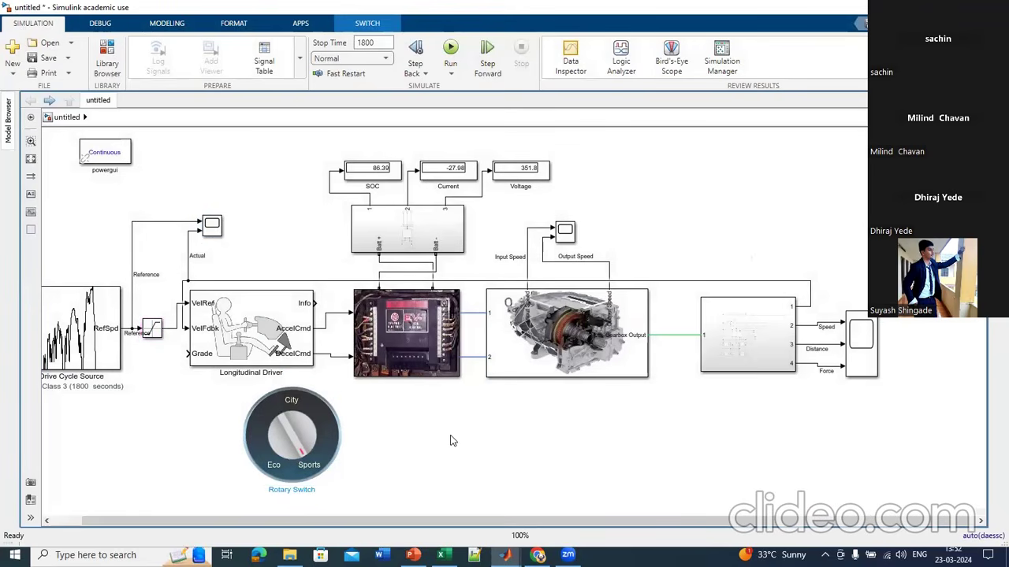
Step: Run the simulation in Sports mode, compare the Reference and Actual speeds in Scope2, and close the scope
click(450, 48)
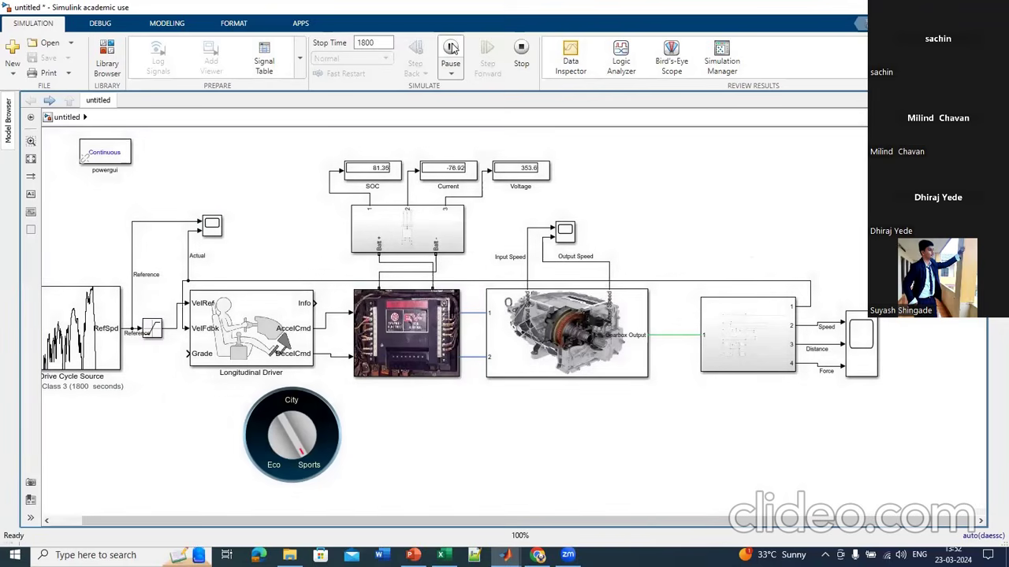
click(216, 233)
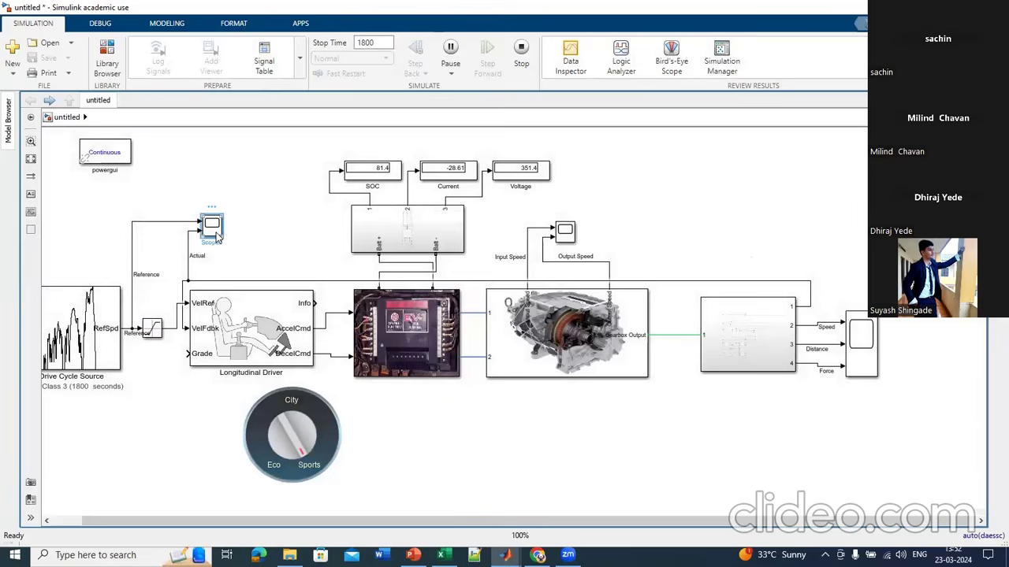
double_click(215, 235)
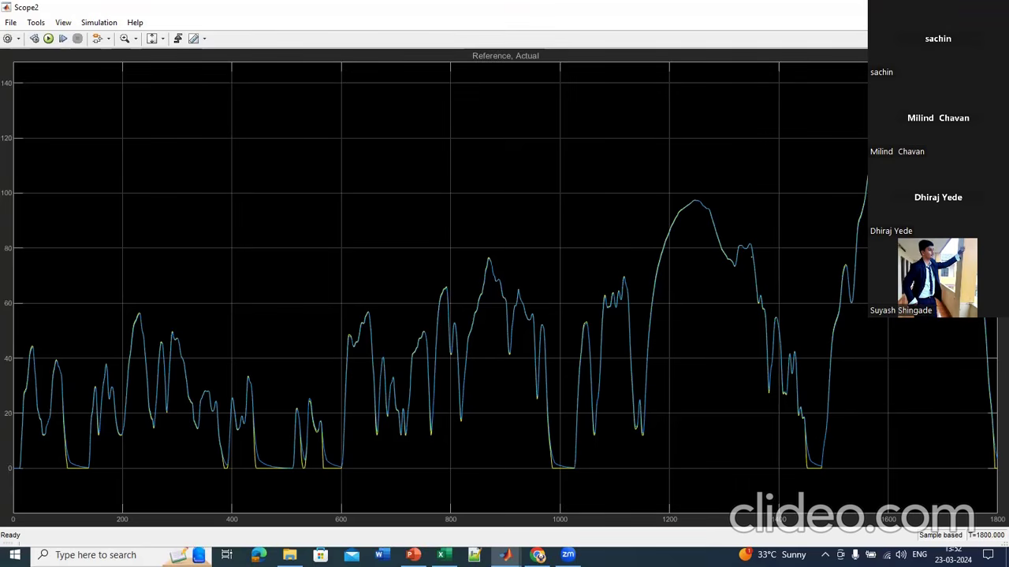
click(993, 8)
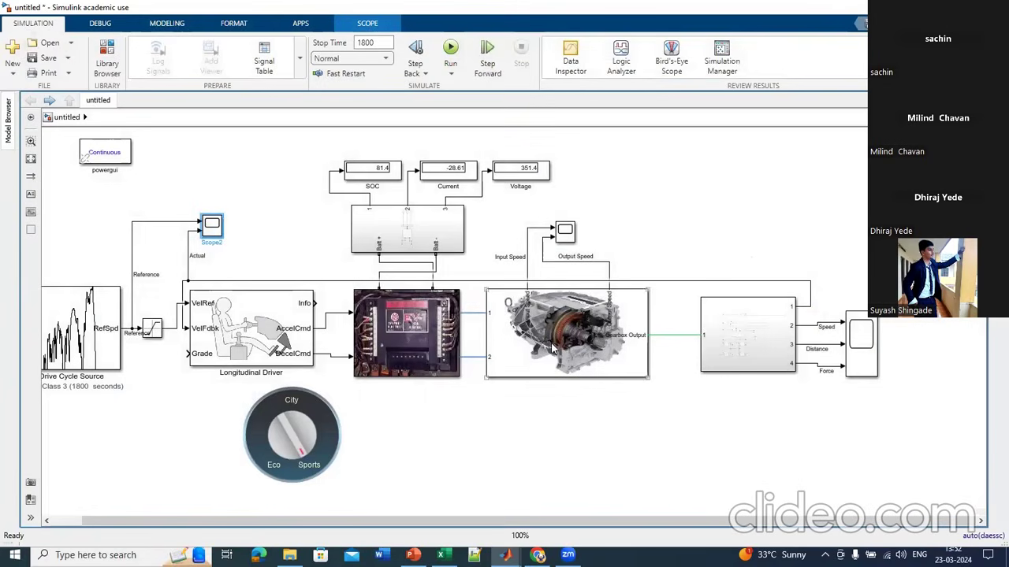
Step: Open the Design_Electric_Vehicle Simulink model from the PCE folder in File Explorer
click(472, 444)
key(space)
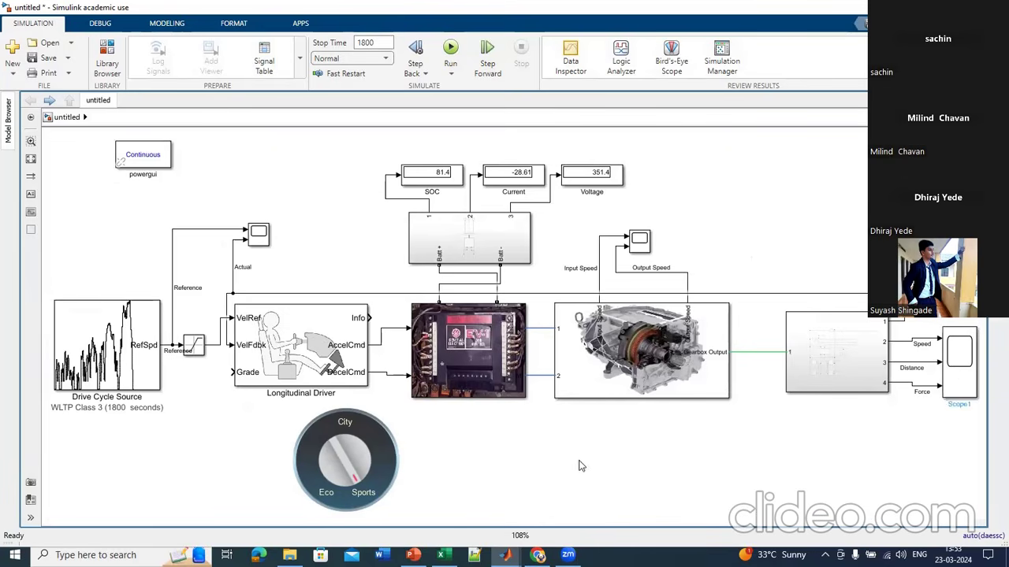
mouse_move(289, 551)
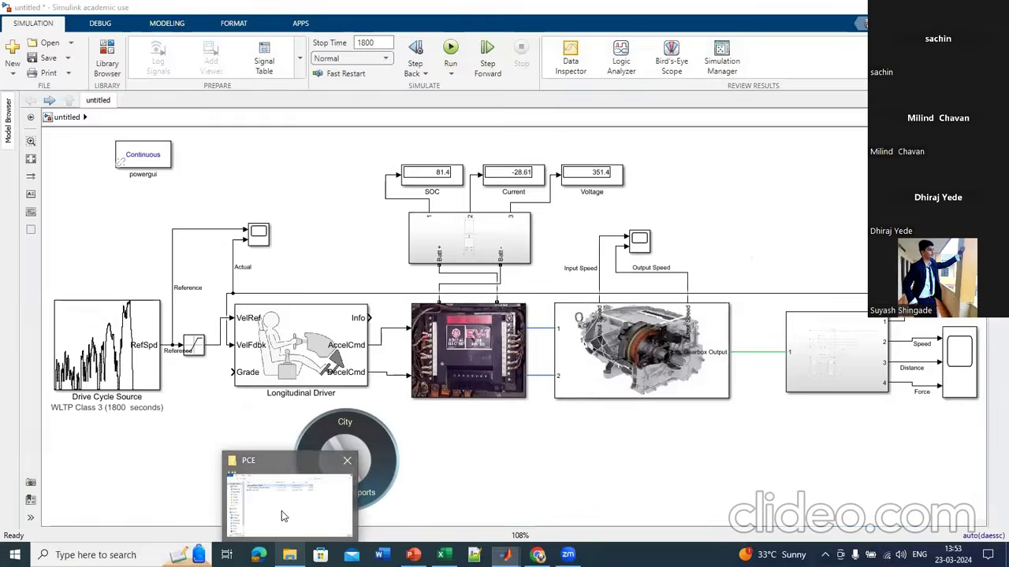
click(281, 511)
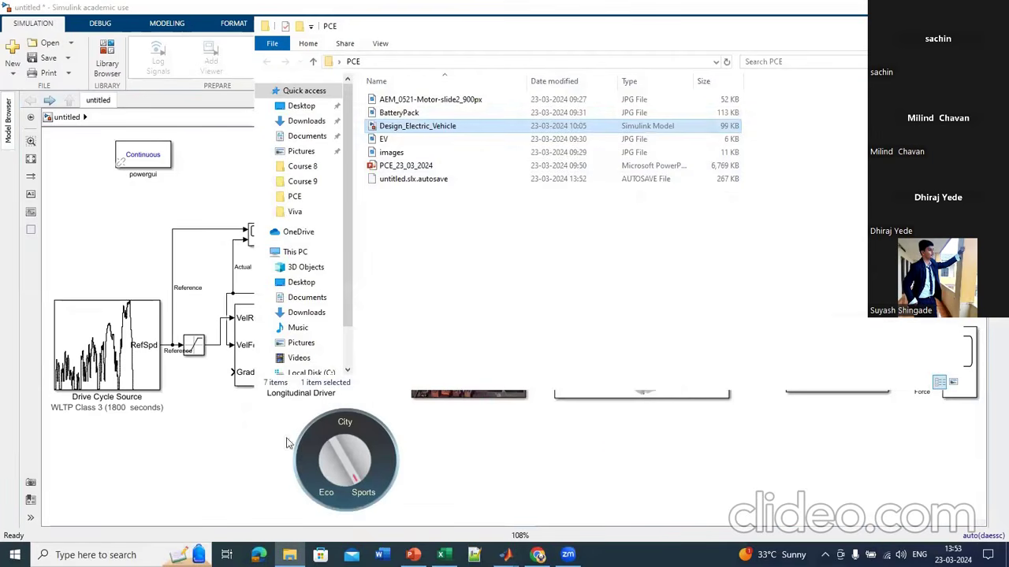
double_click(410, 126)
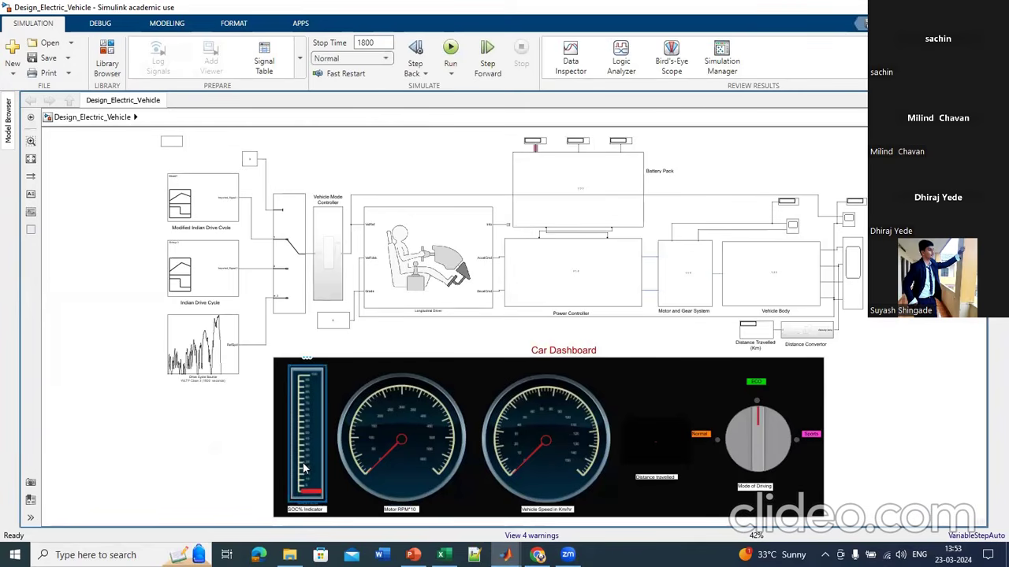
Step: Inspect which signals feed the Car Dashboard's SOC indicator, motor RPM gauge, vehicle speed gauge and distance display
click(308, 474)
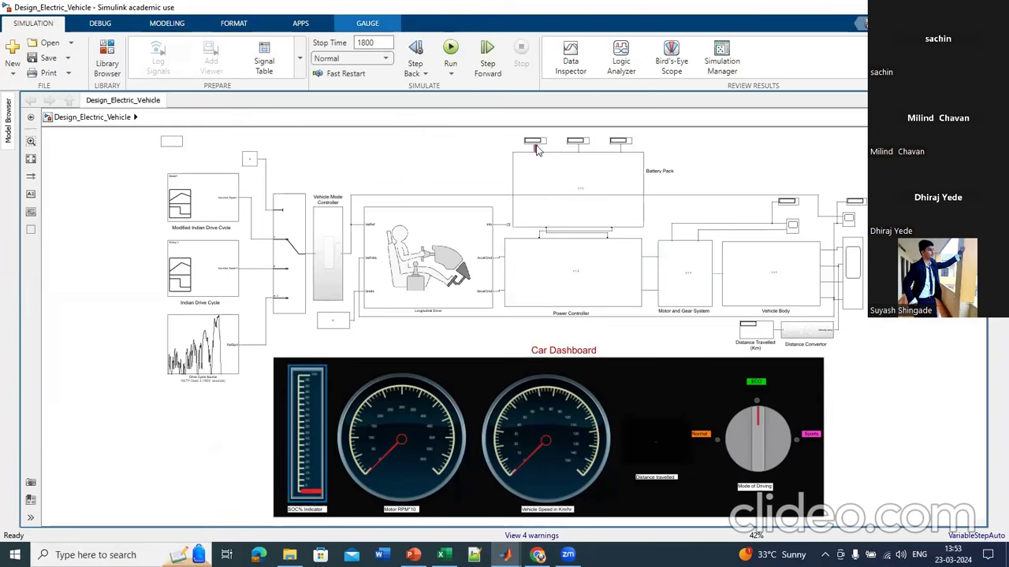
click(374, 462)
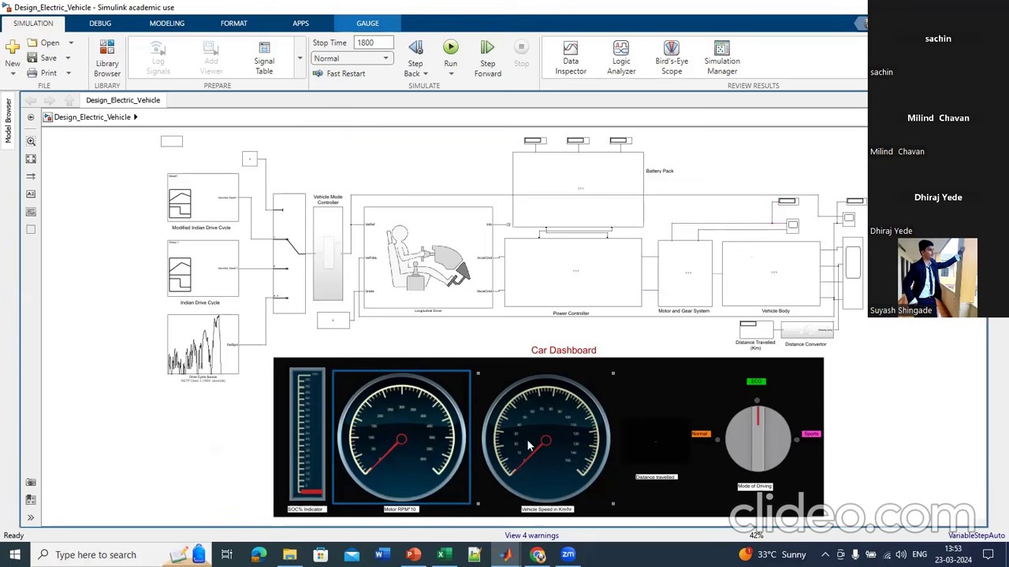
click(559, 436)
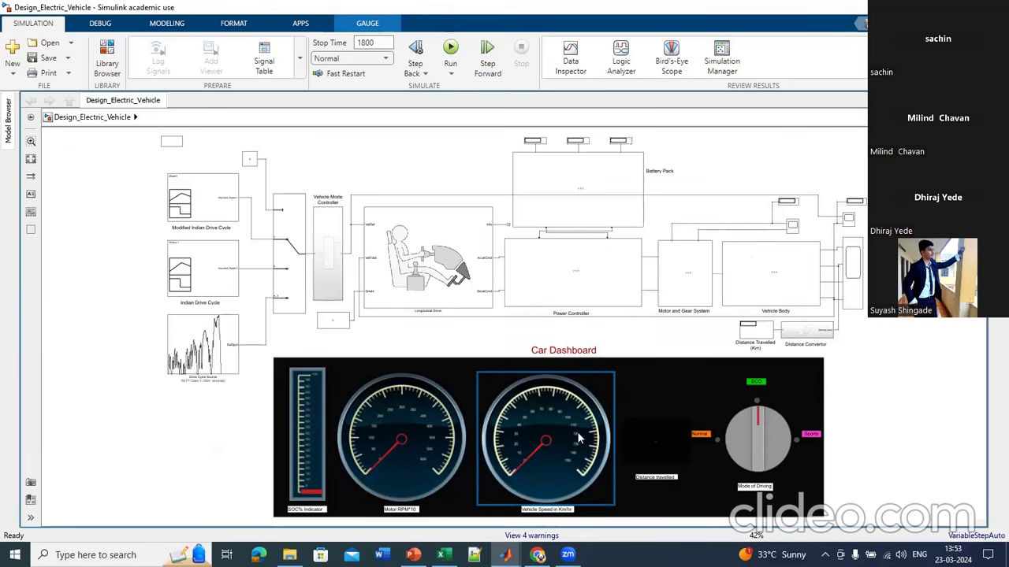
click(659, 443)
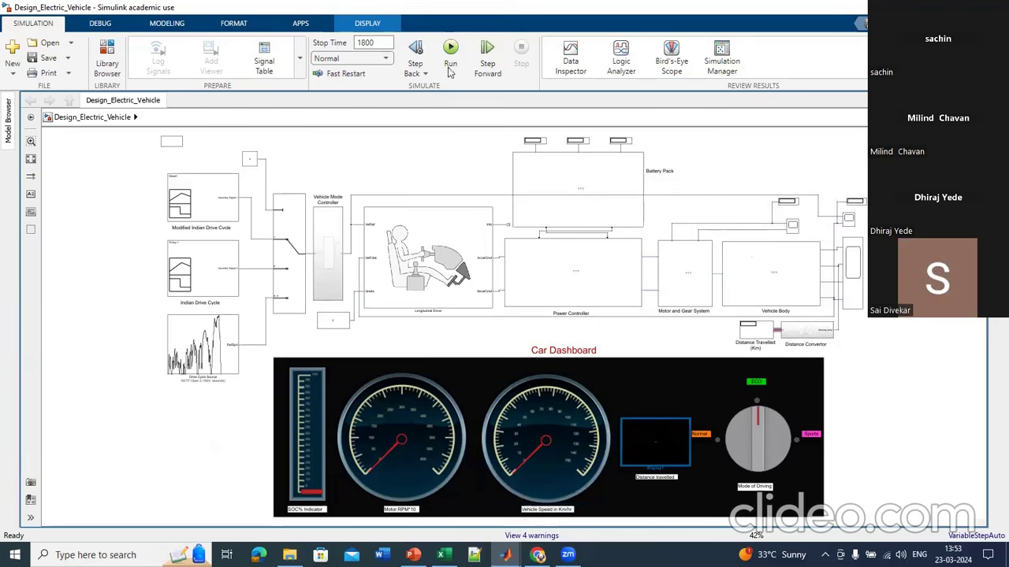
Step: Turn the dashboard's Mode of Driving switch to Sports and run the simulation
double_click(756, 419)
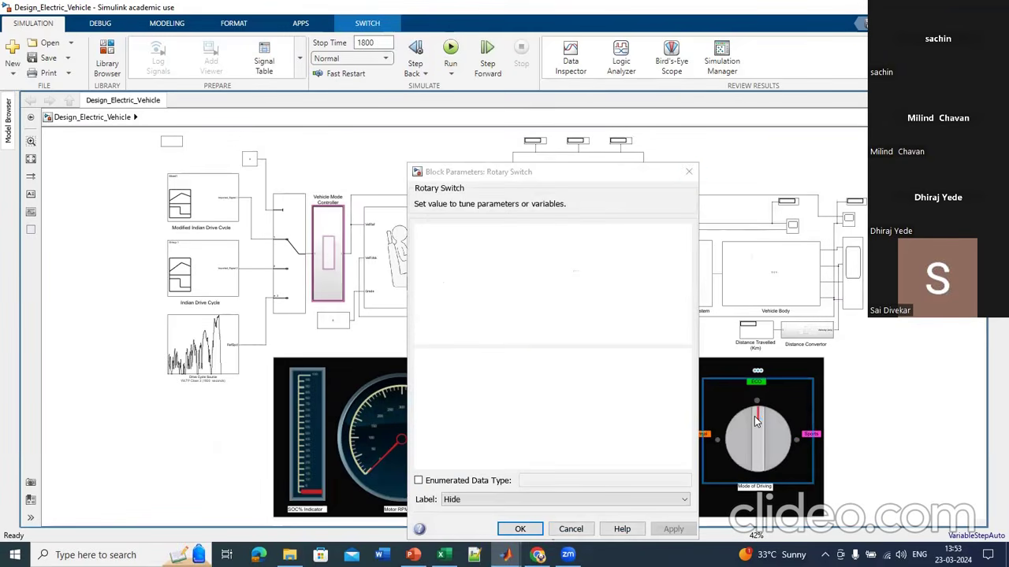
click(688, 172)
drag(762, 424, 785, 443)
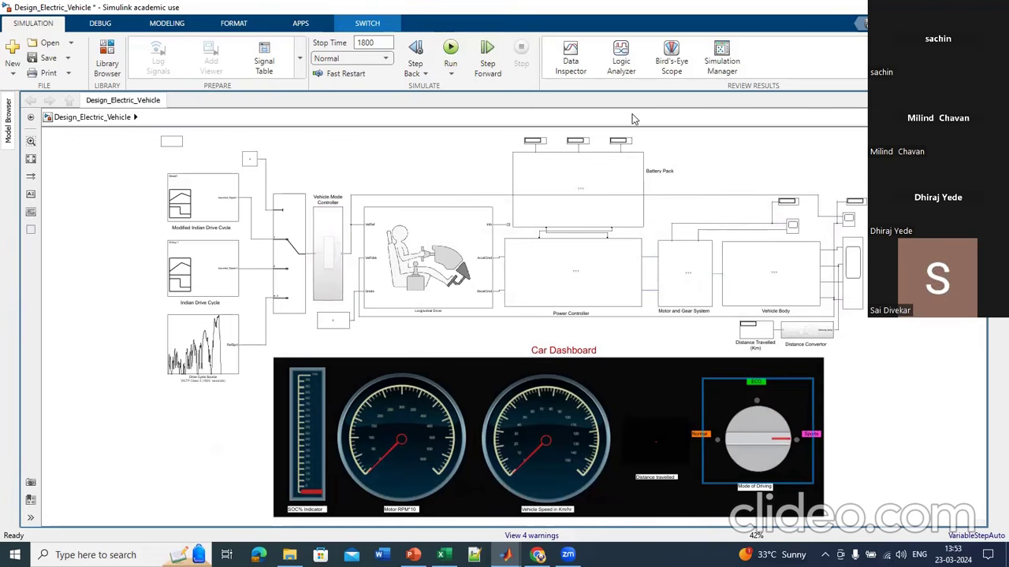
click(451, 50)
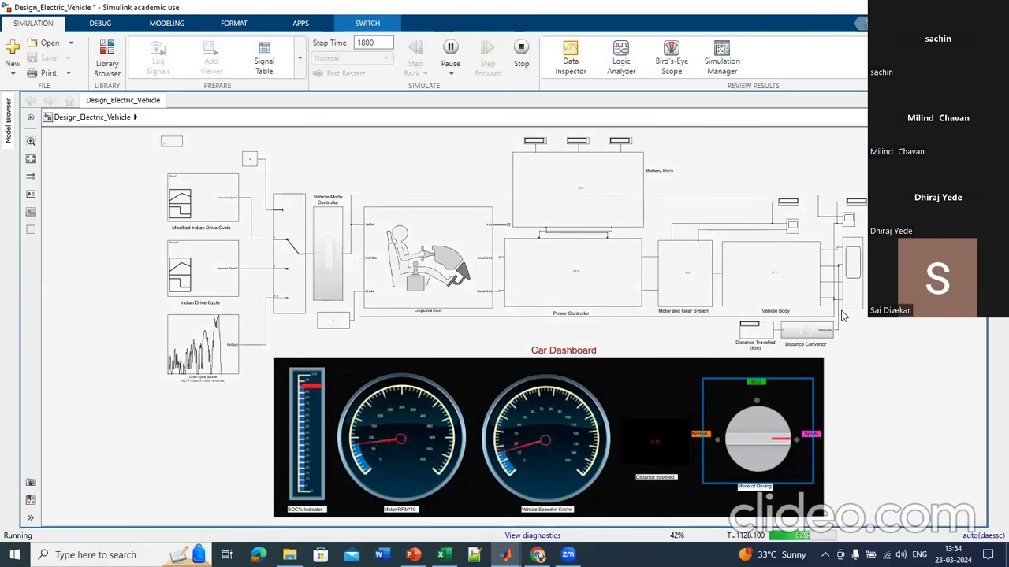
Step: Check the parameters of the Distance travelled display and search the blocks for "display"
click(660, 446)
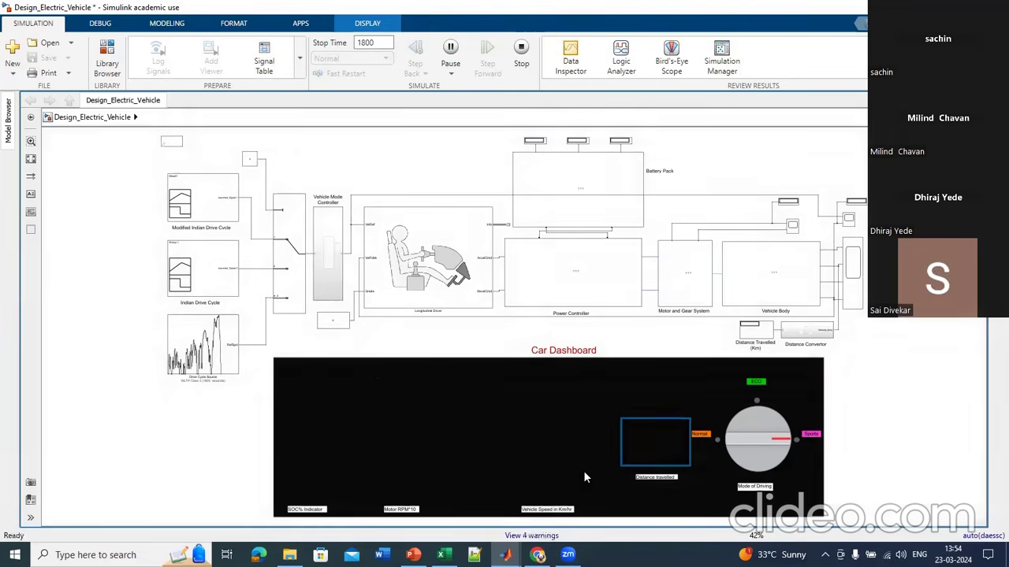
double_click(663, 452)
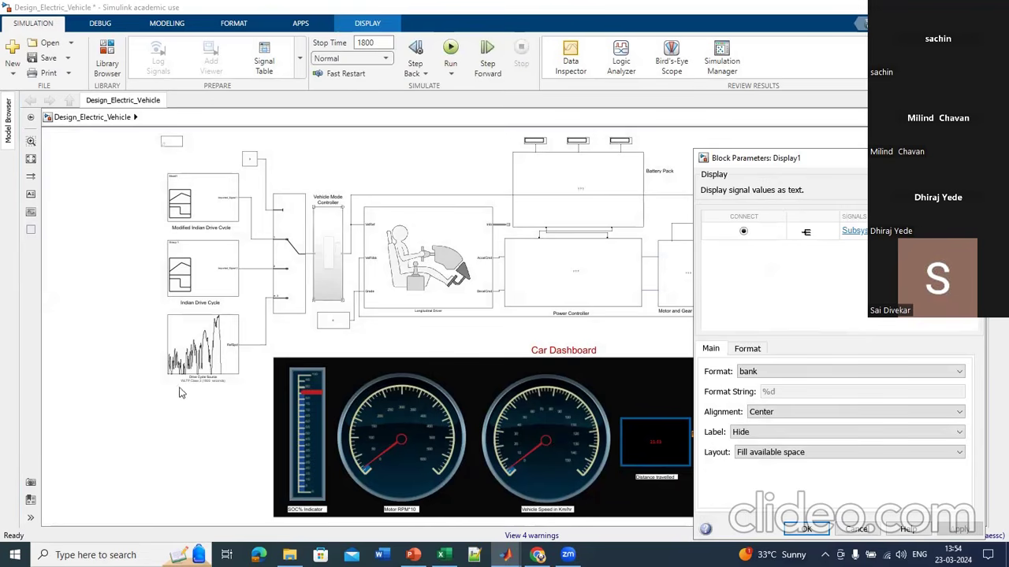
click(155, 402)
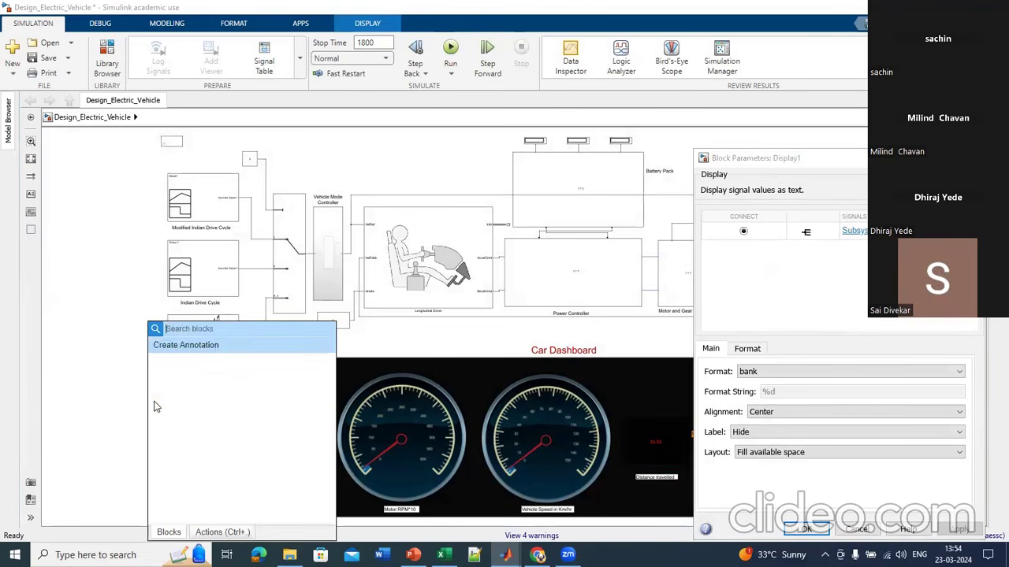
text(display)
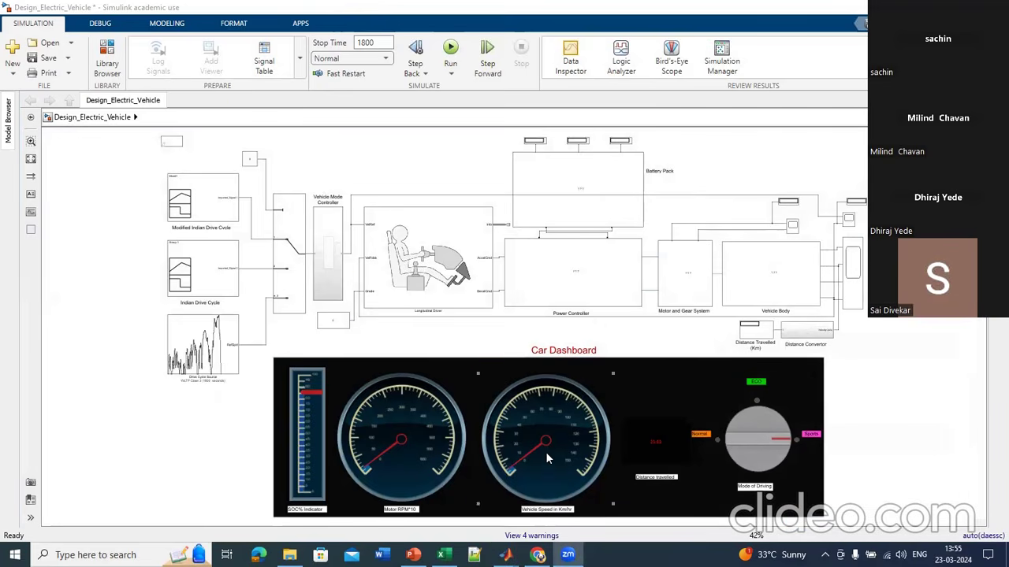
Step: Check the vehicle speed gauge's parameters and search the blocks for "circu" to find the Circular Gauge, adding nothing
double_click(547, 455)
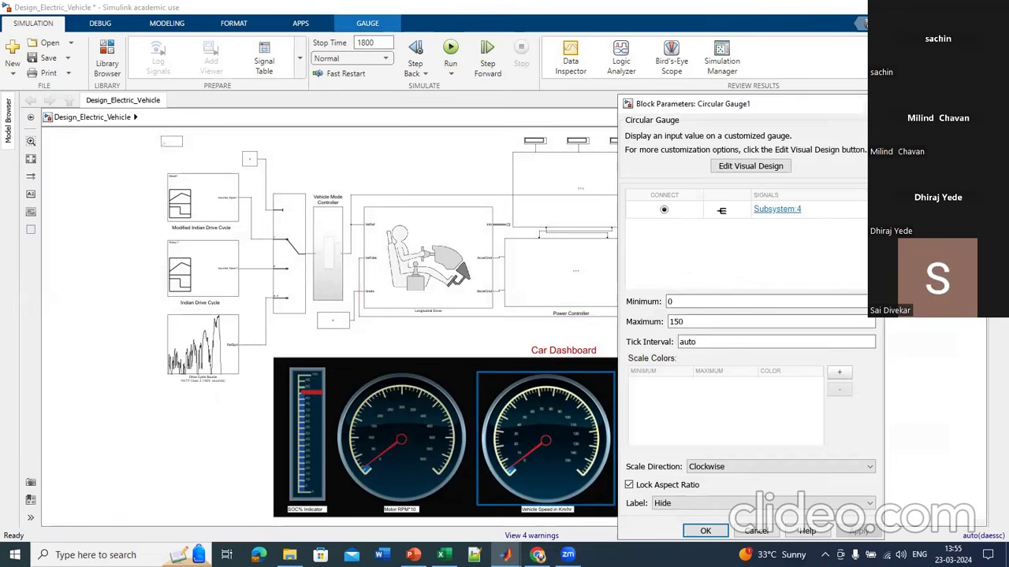
click(873, 104)
click(177, 431)
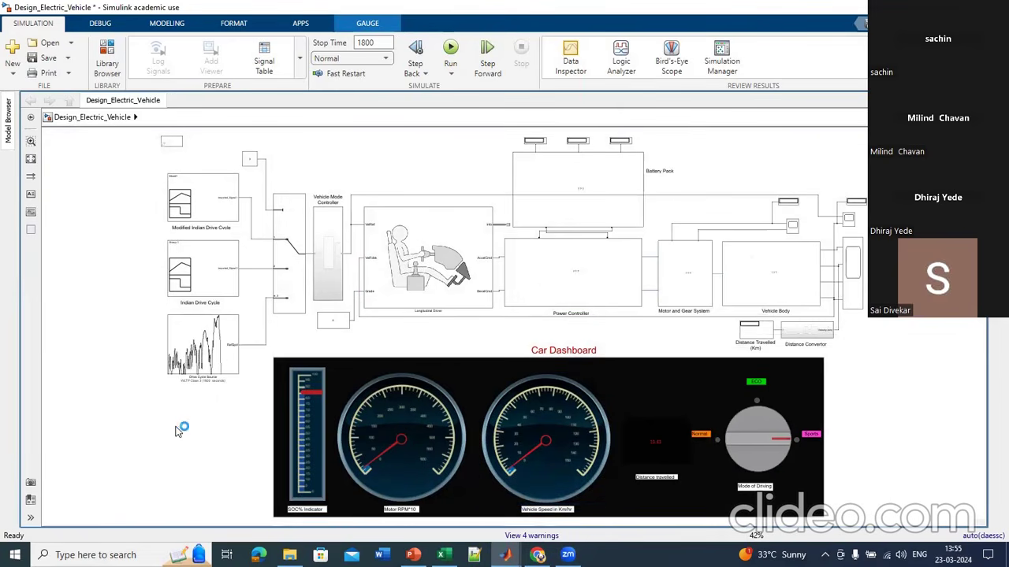
text(cir)
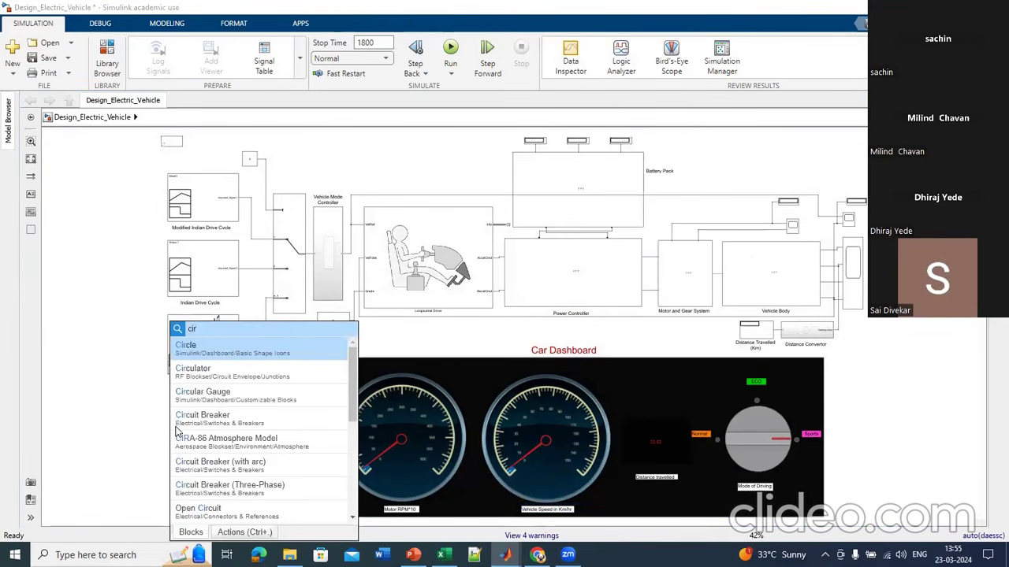
text(cu)
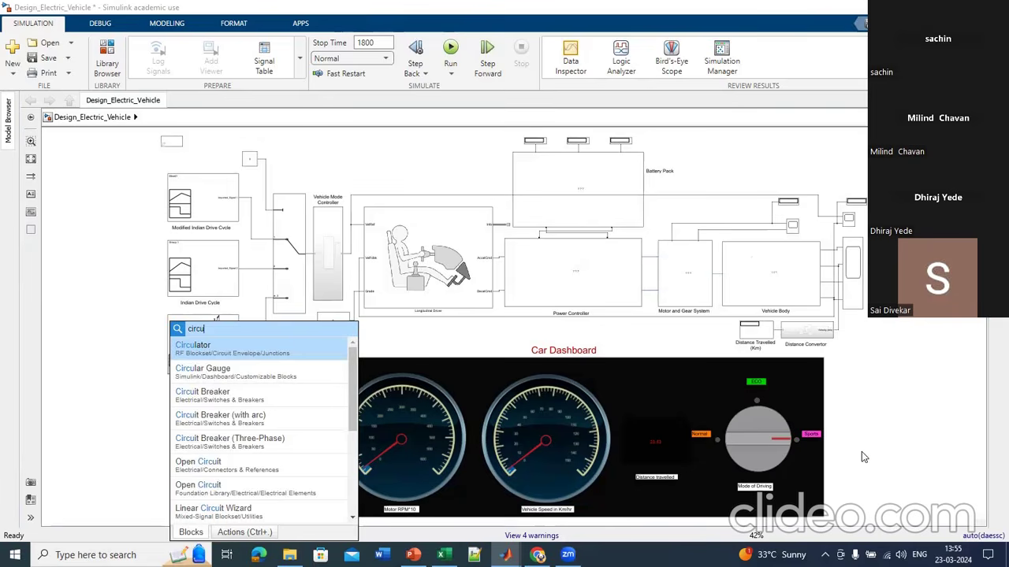
key(Escape)
Step: Open the parameters of the dashboard's SOC% Indicator gauge
double_click(306, 455)
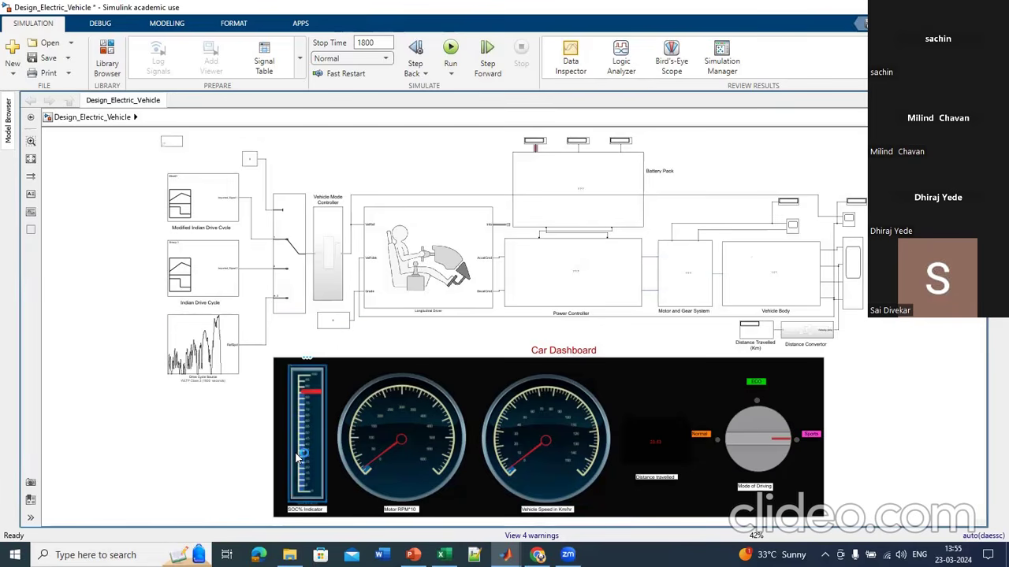